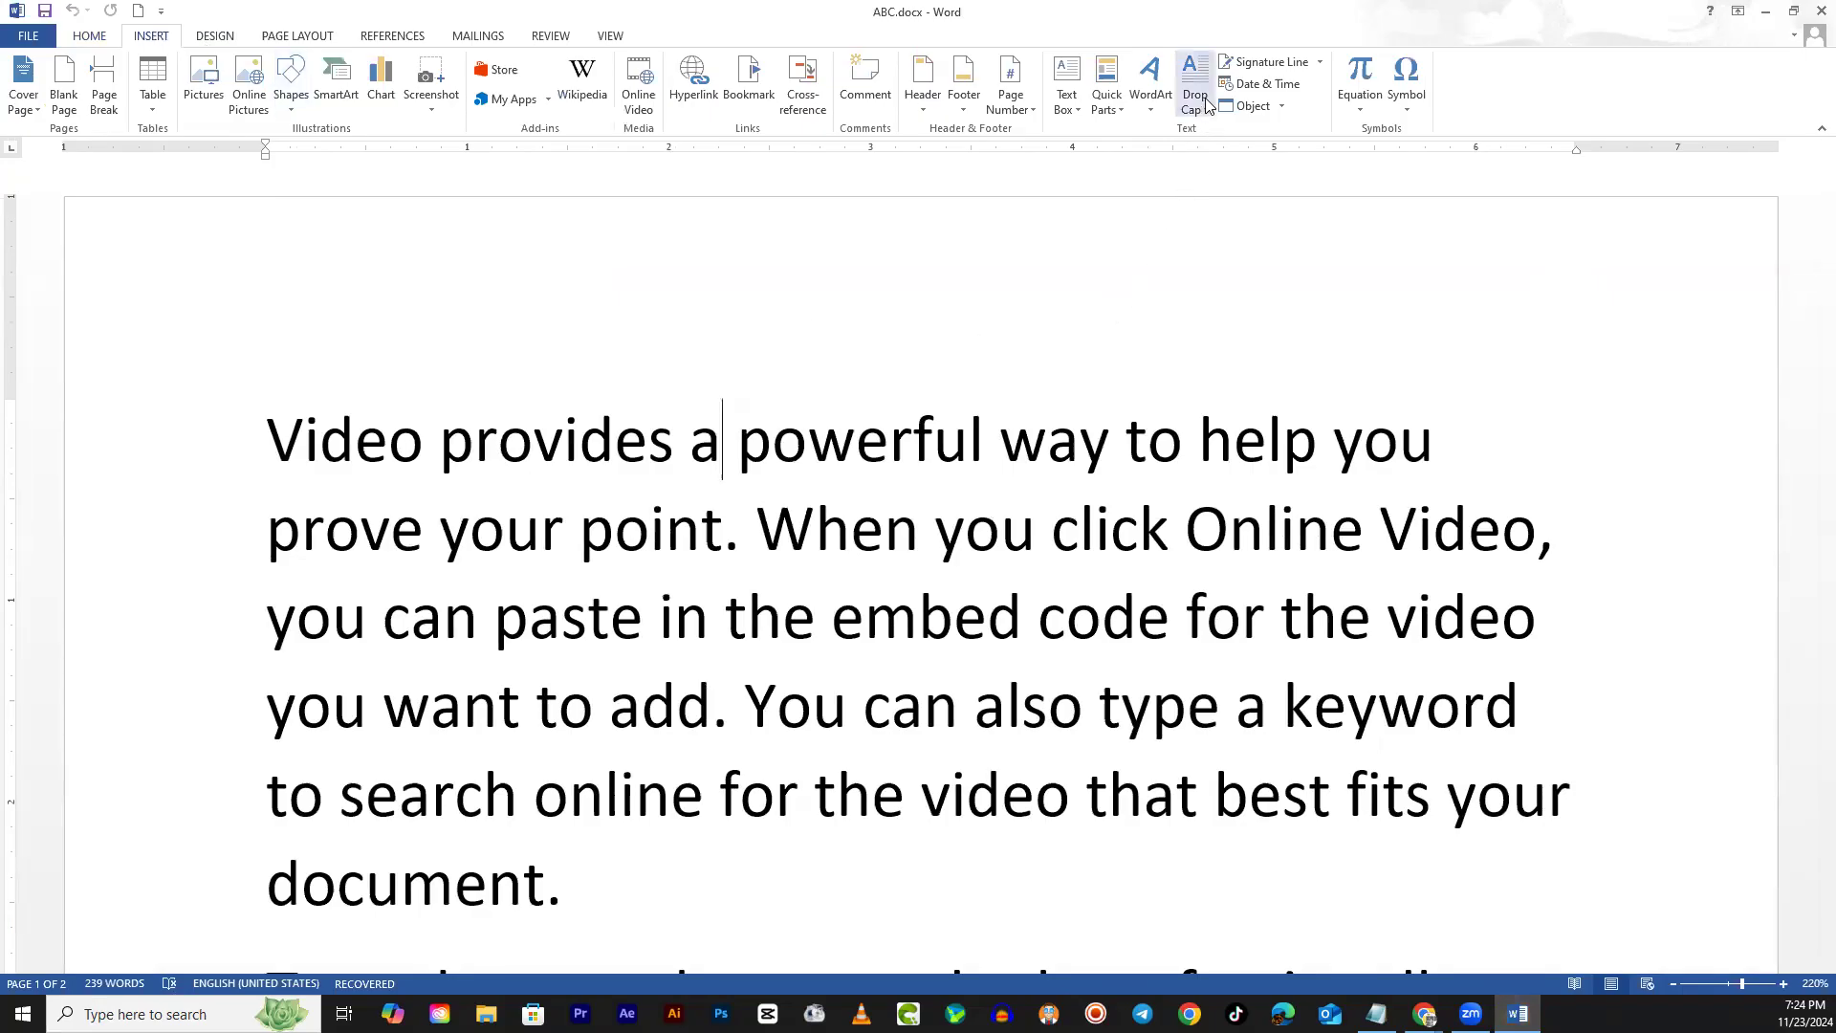
# Select the paragraph text in ABC.docx, starting from the beginning of the first paragraph
pyautogui.click(1036, 527)
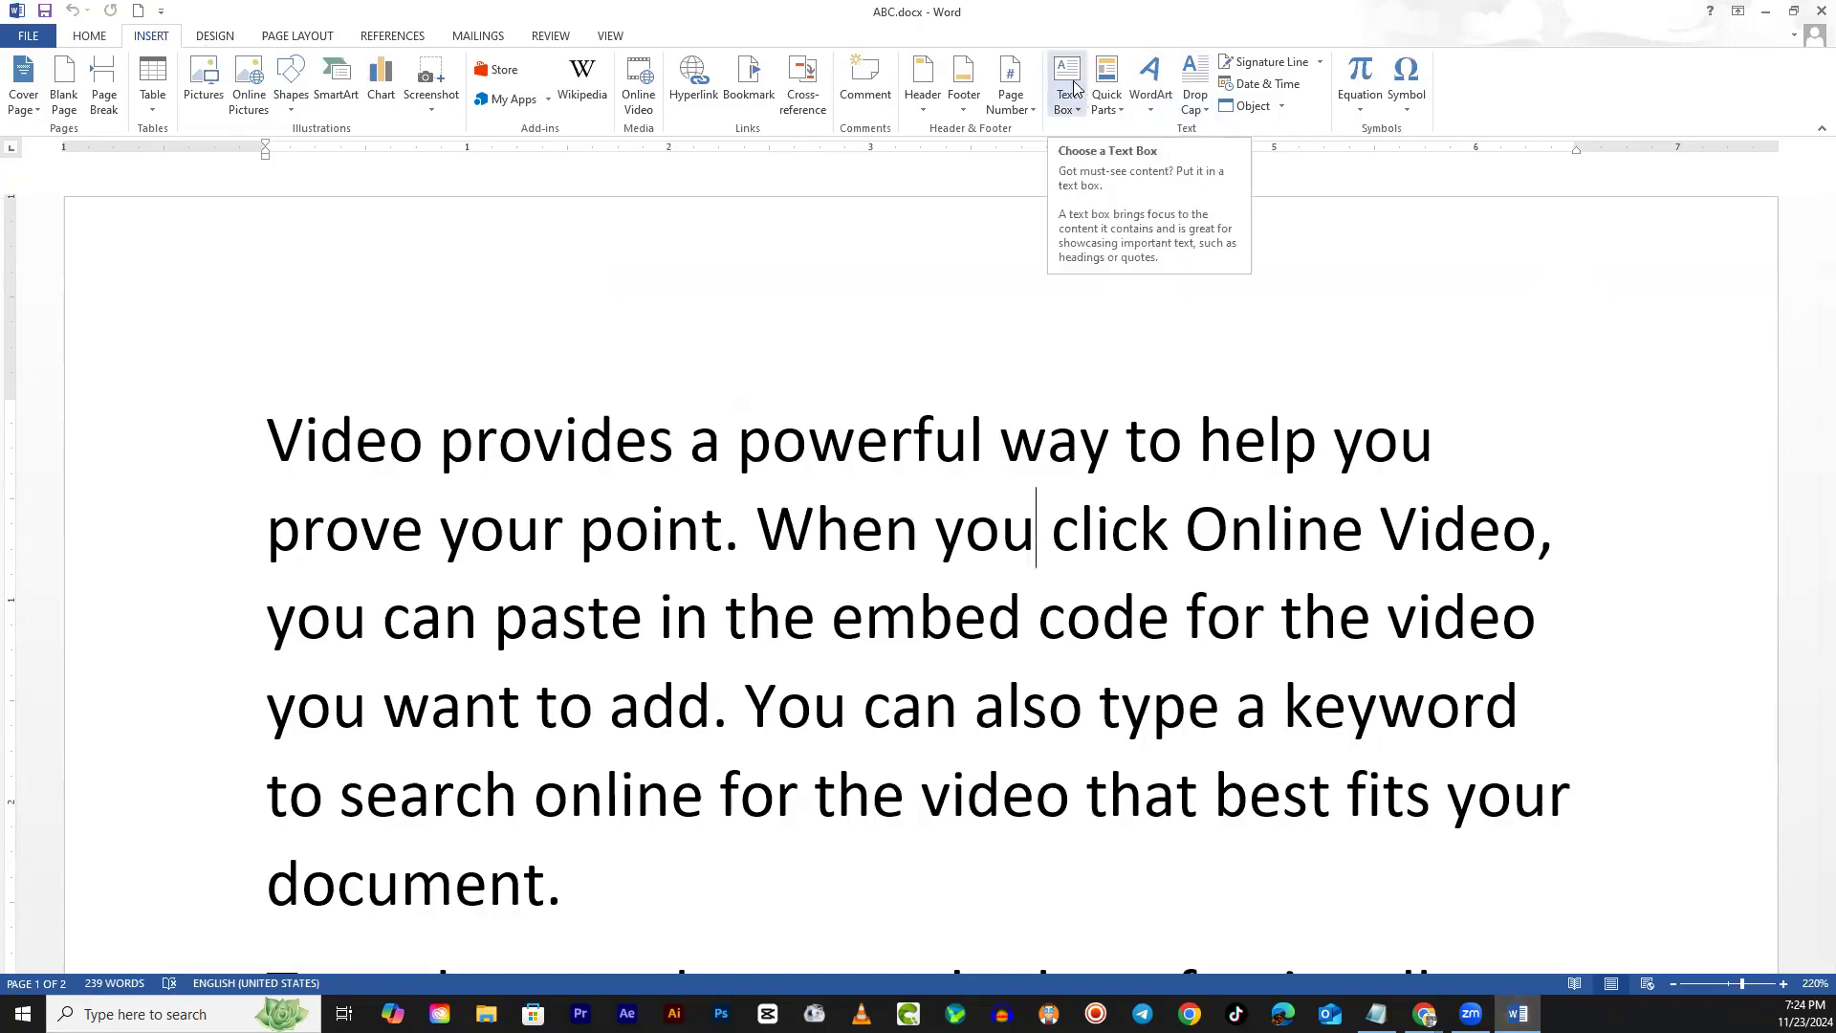
pyautogui.click(354, 440)
pyautogui.moveTo(268, 425); pyautogui.dragTo(608, 706)
pyautogui.scroll(-3, 598, 692)
pyautogui.scroll(3, 597, 691)
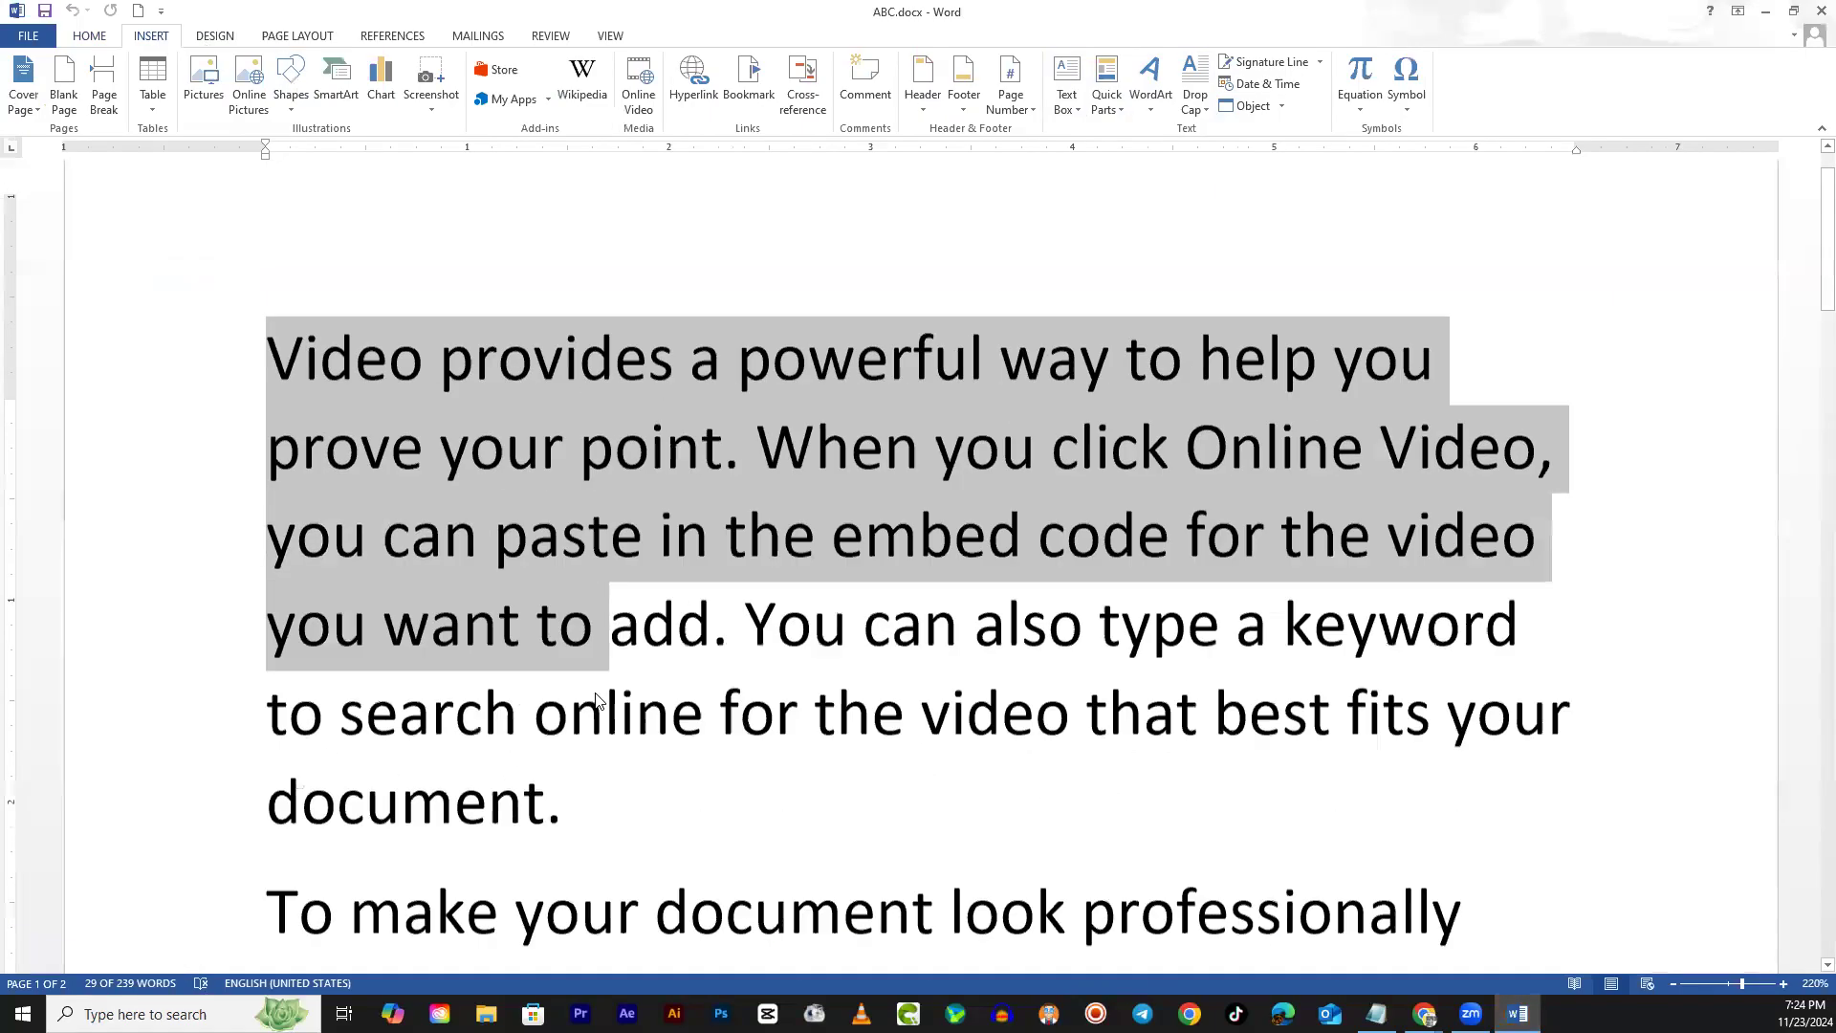
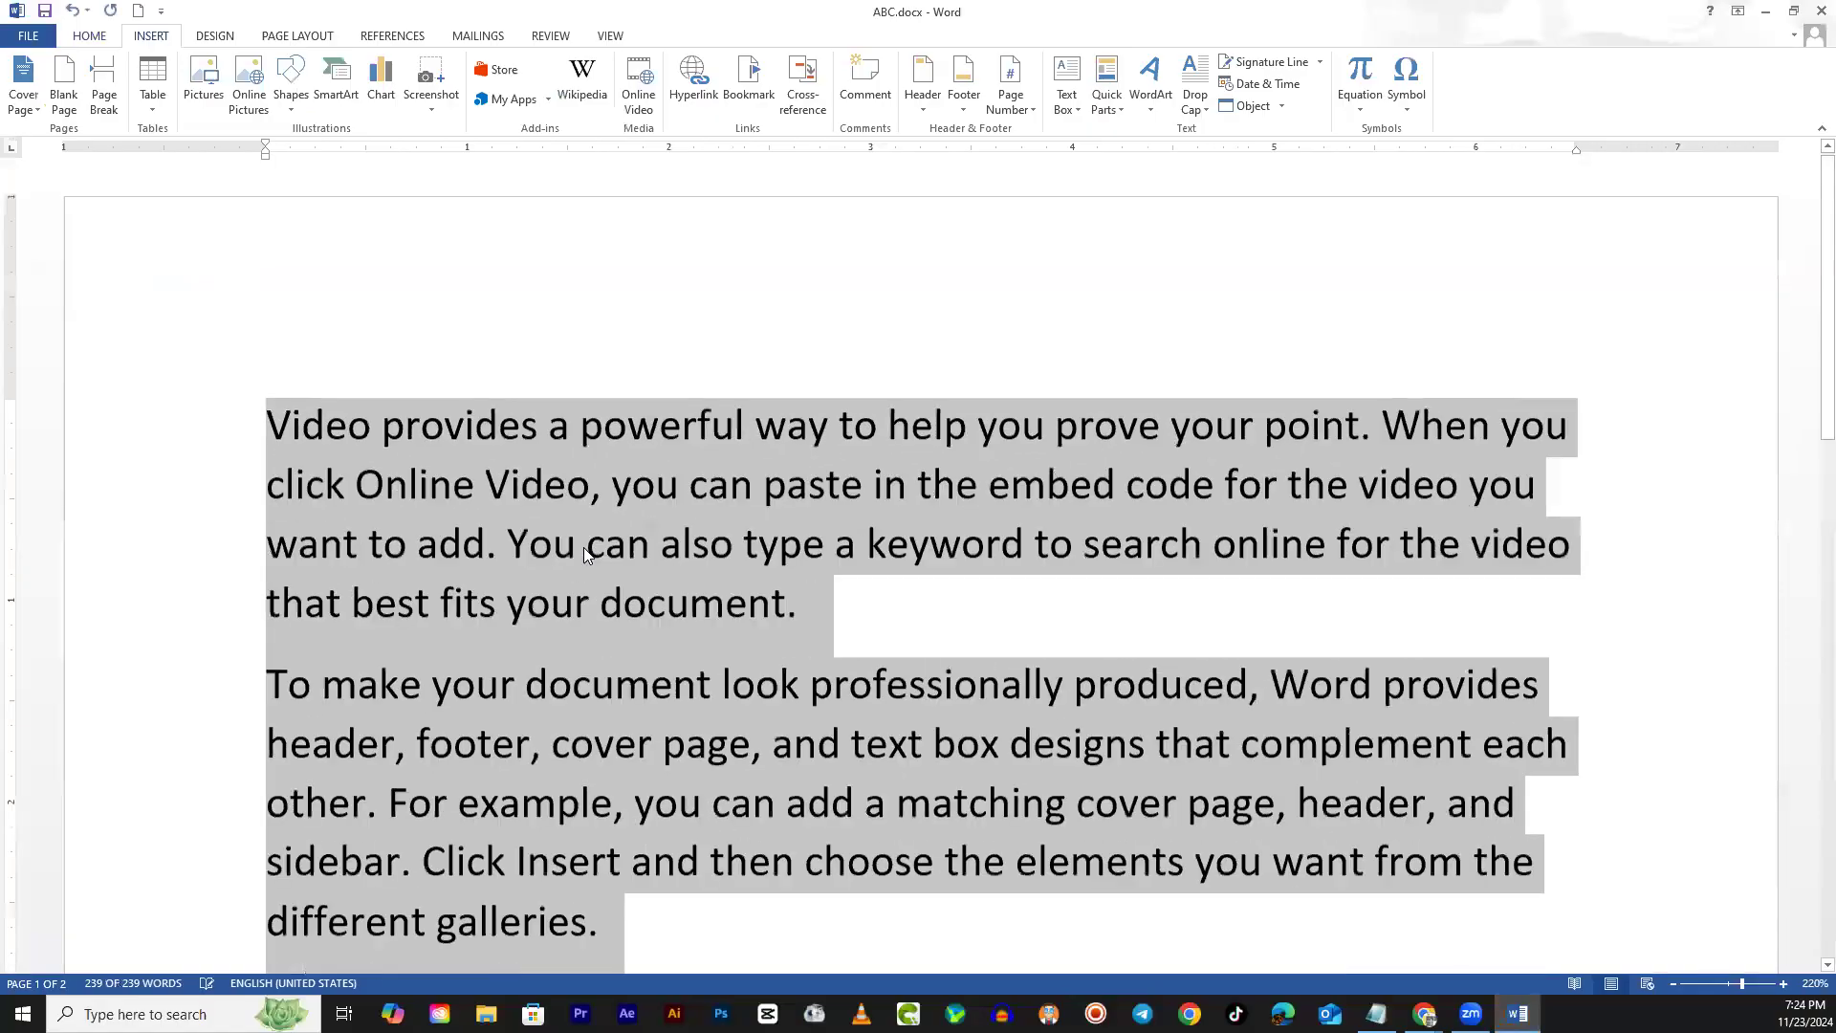
pyautogui.hotkey('ctrl', 'shift', ',')
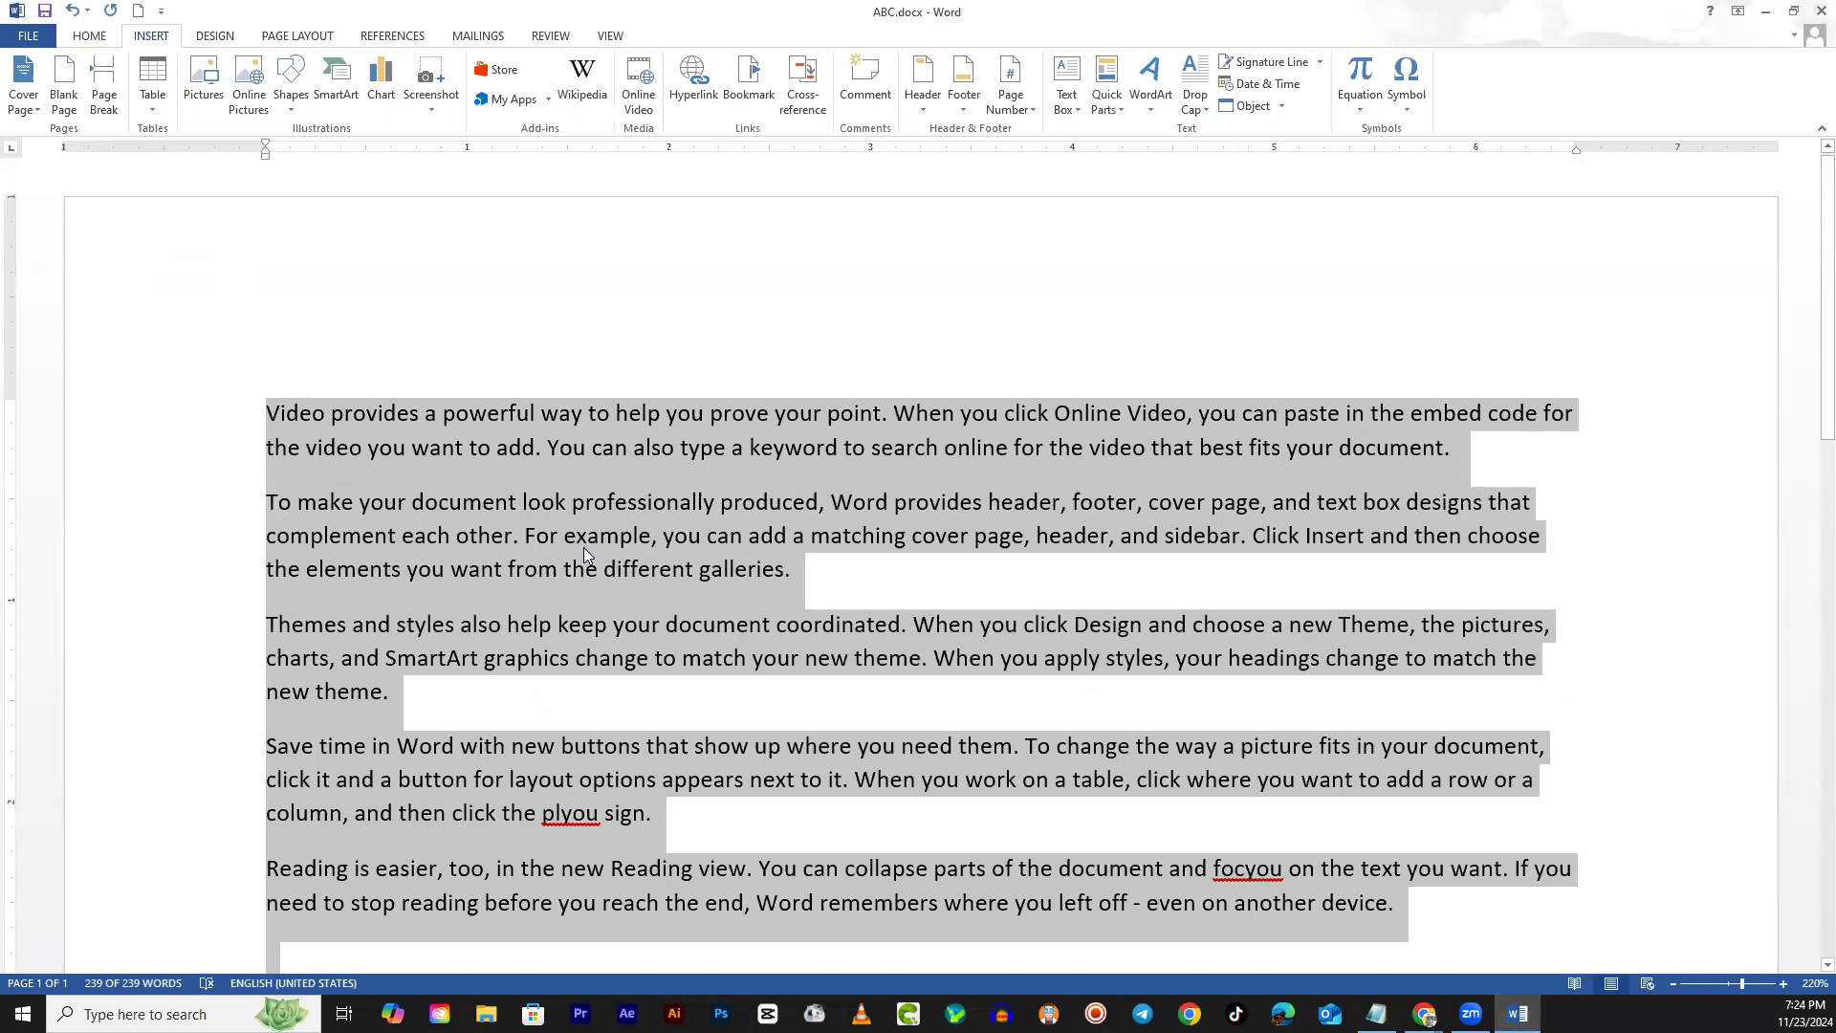
# Shrink all the body text with Ctrl+Shift+< and insert a blank line above the first paragraph
pyautogui.click(324, 373)
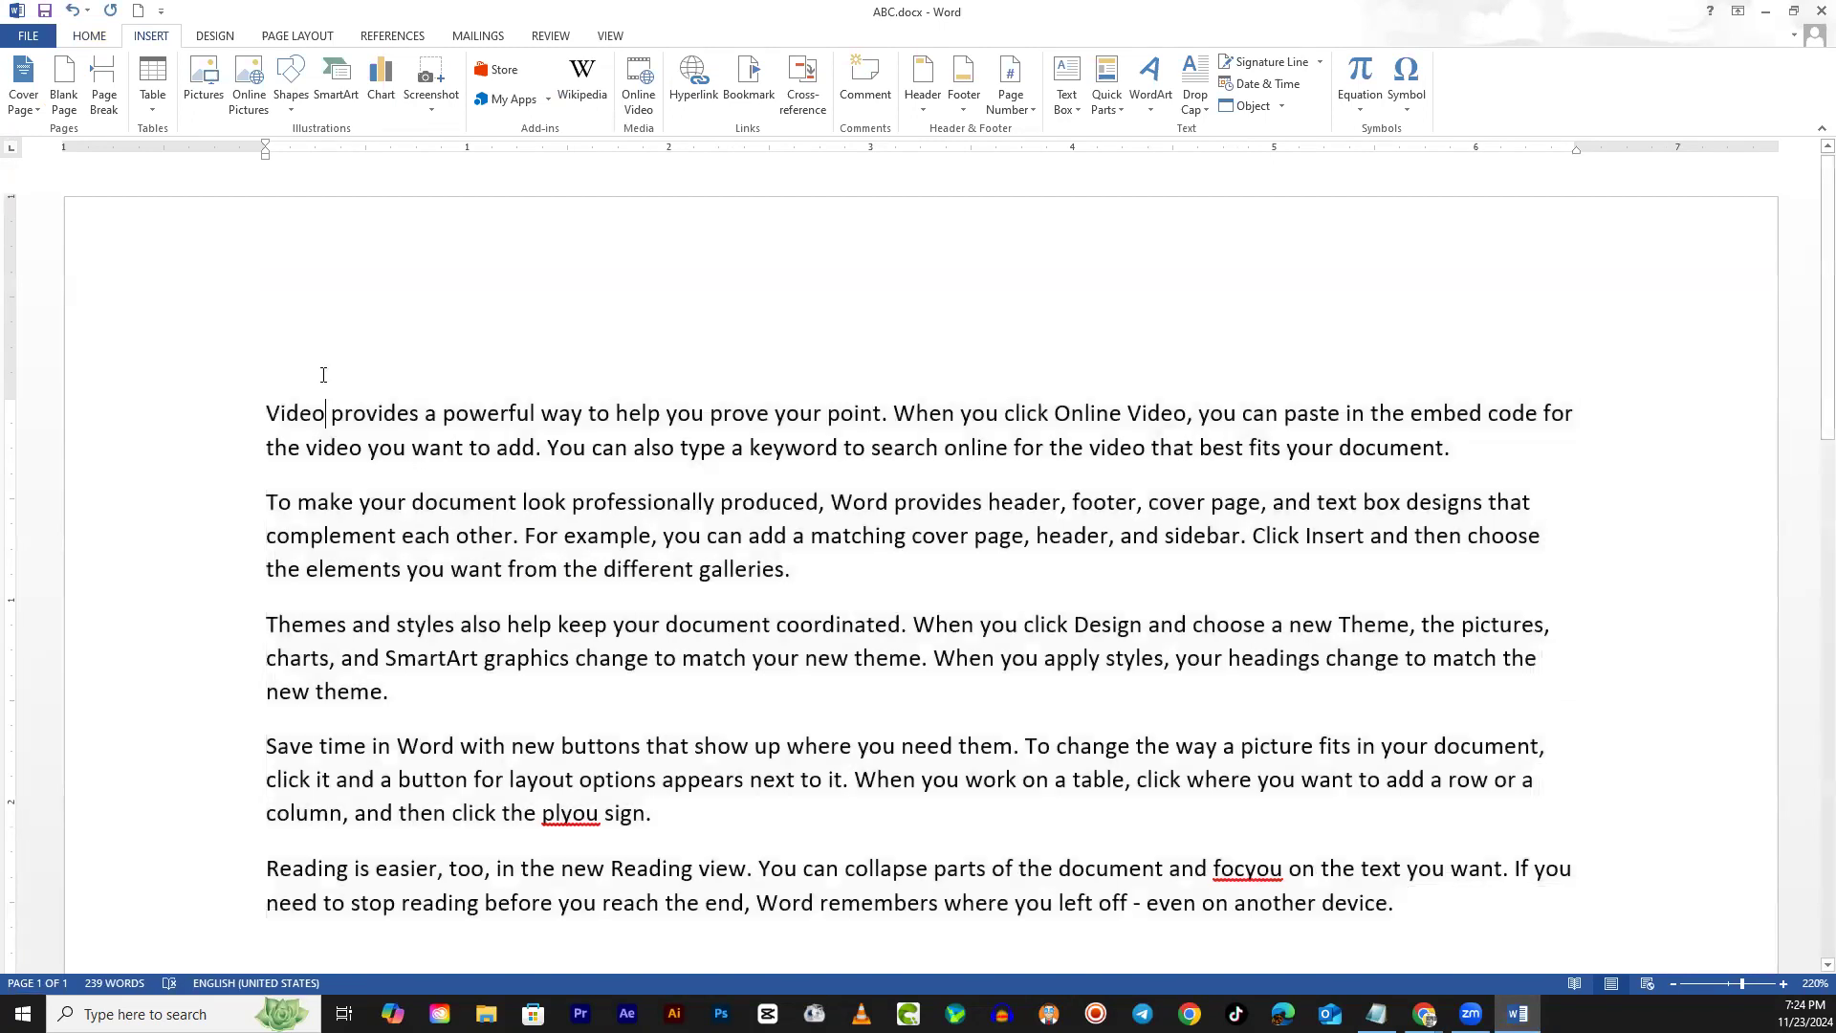
pyautogui.press('Home')
pyautogui.press('Return')
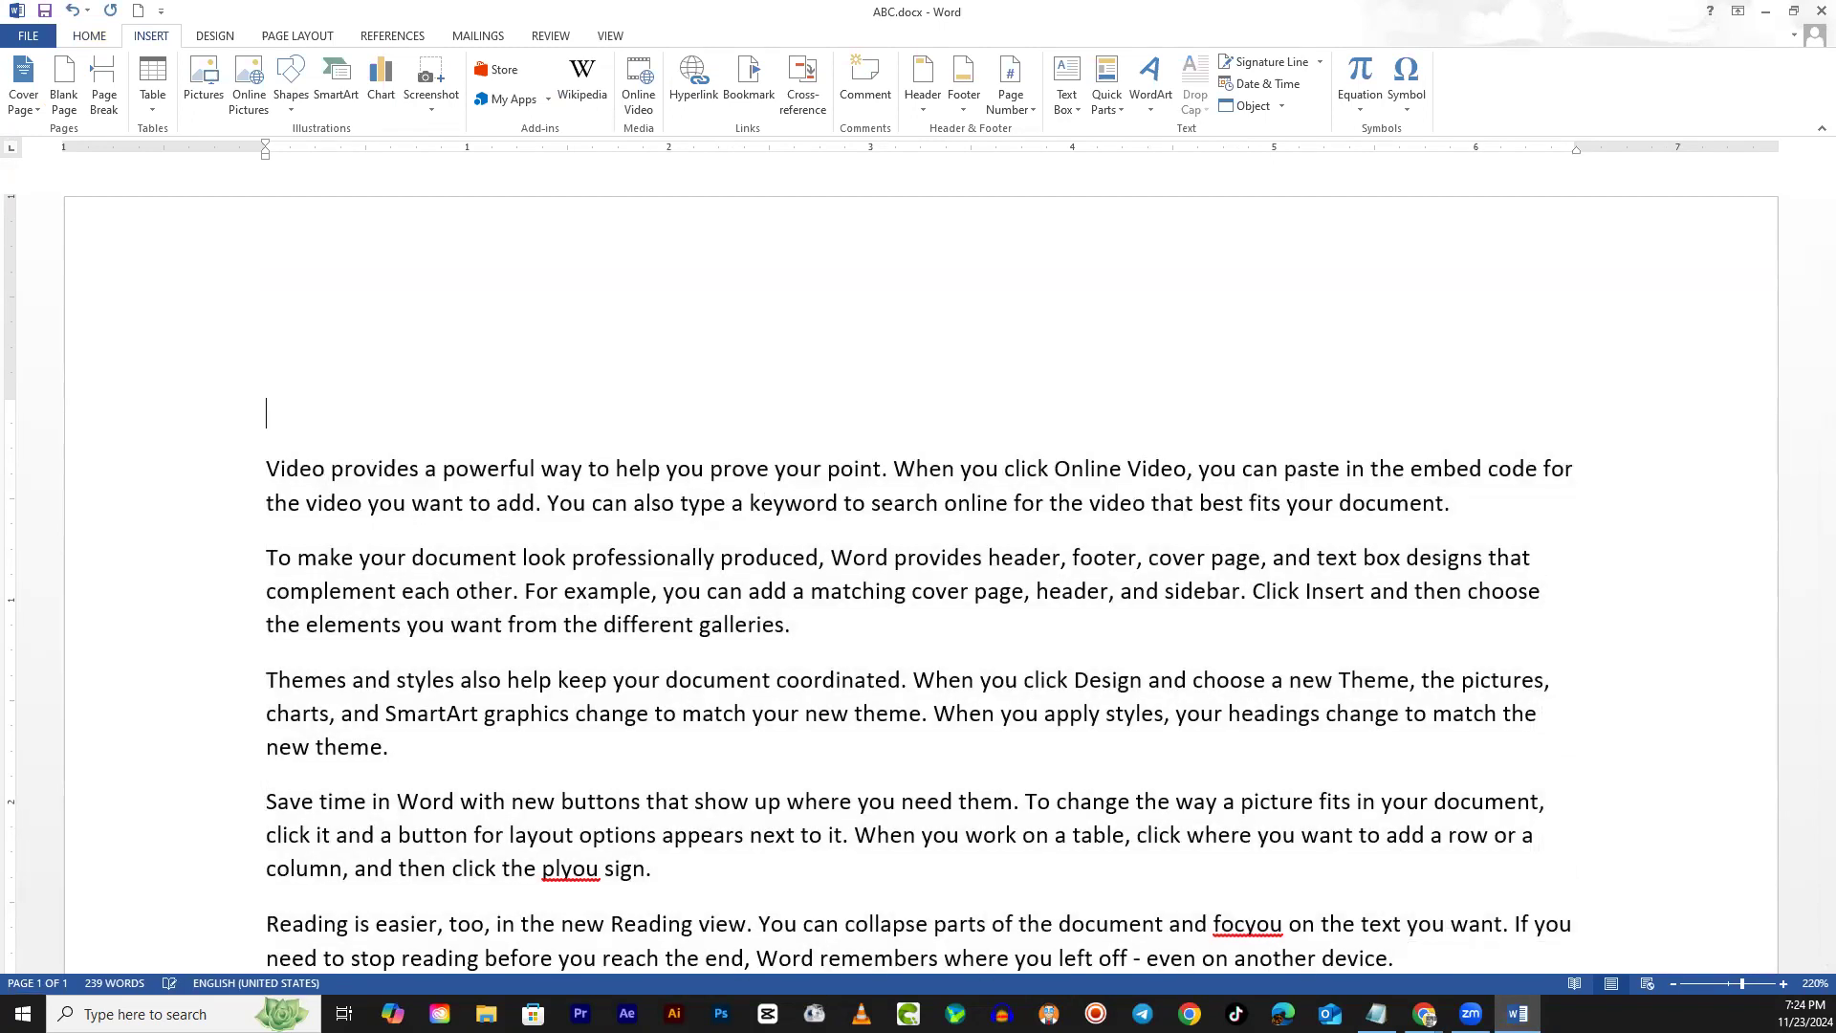
# Add two top lines: 'ctrl+shift+> increase size of font' and 'ctrl+shift+< decrease size'
pyautogui.write('ctrl+shift+>')
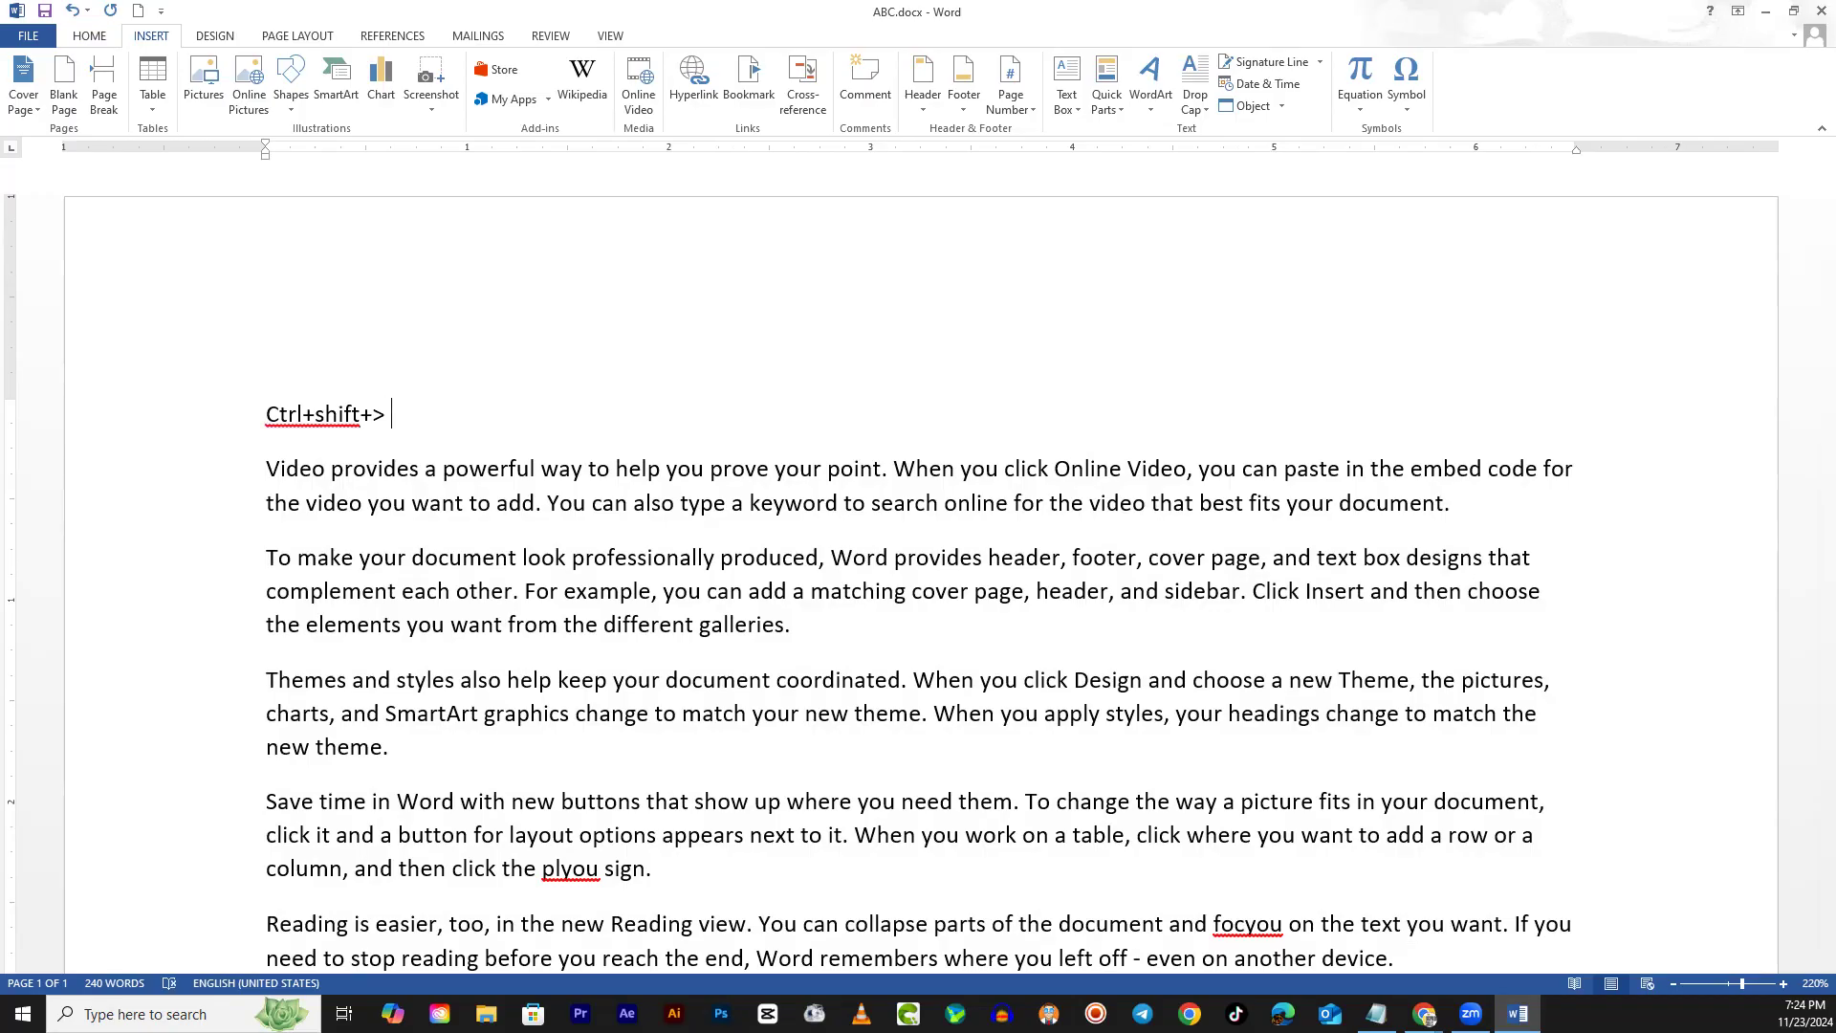
pyautogui.write(' increase size of font')
pyautogui.press('Return')
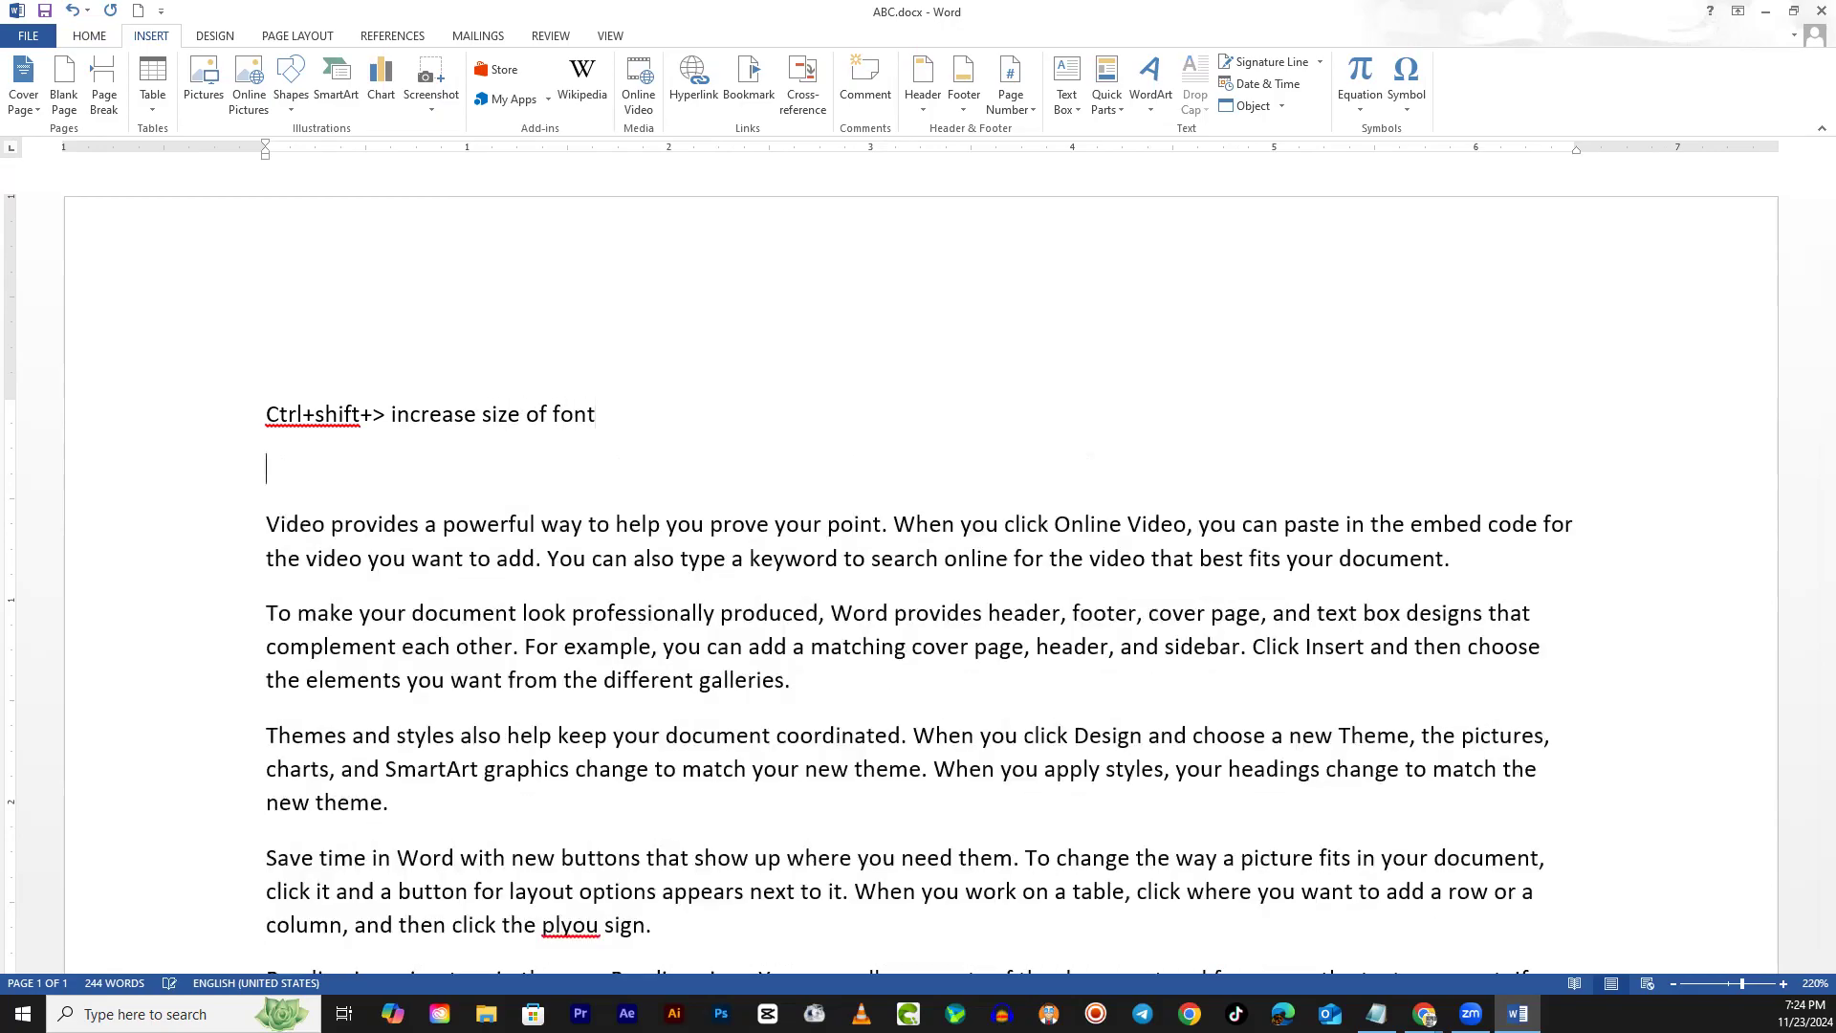
pyautogui.write('ctrl')
pyautogui.write('+')
pyautogui.write('shif')
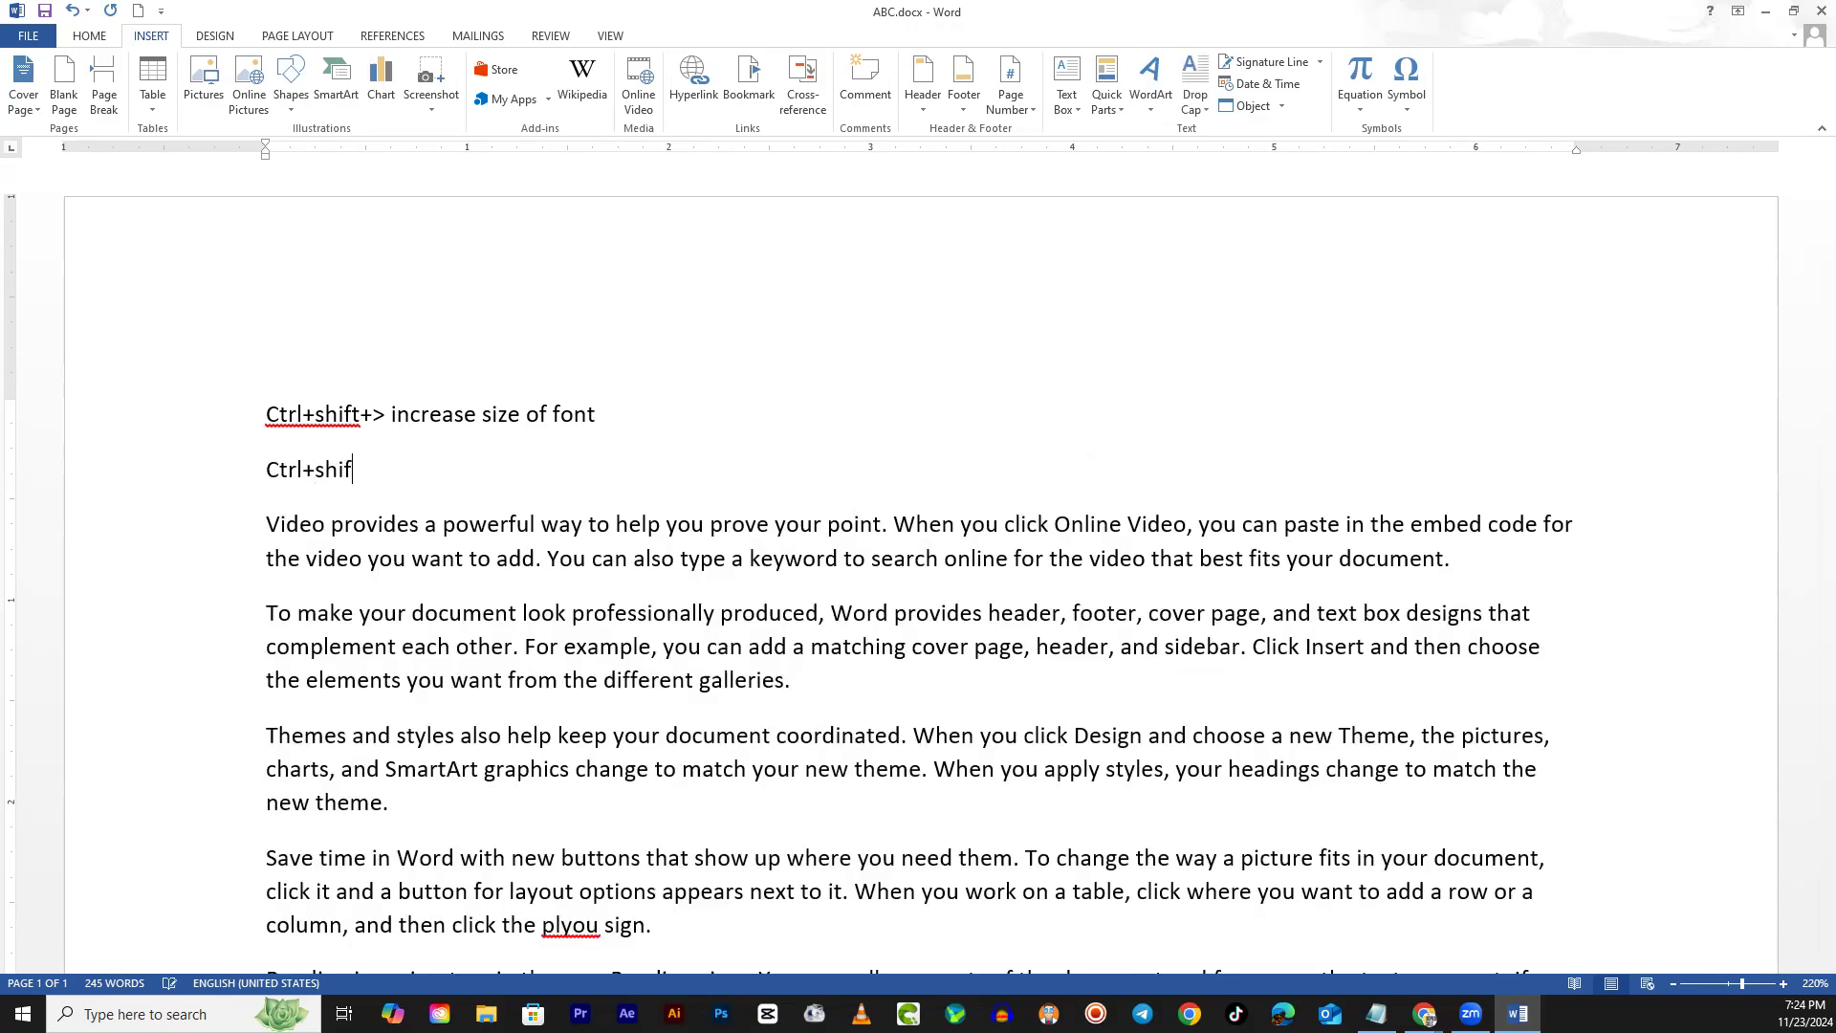
pyautogui.write('t+< decrease')
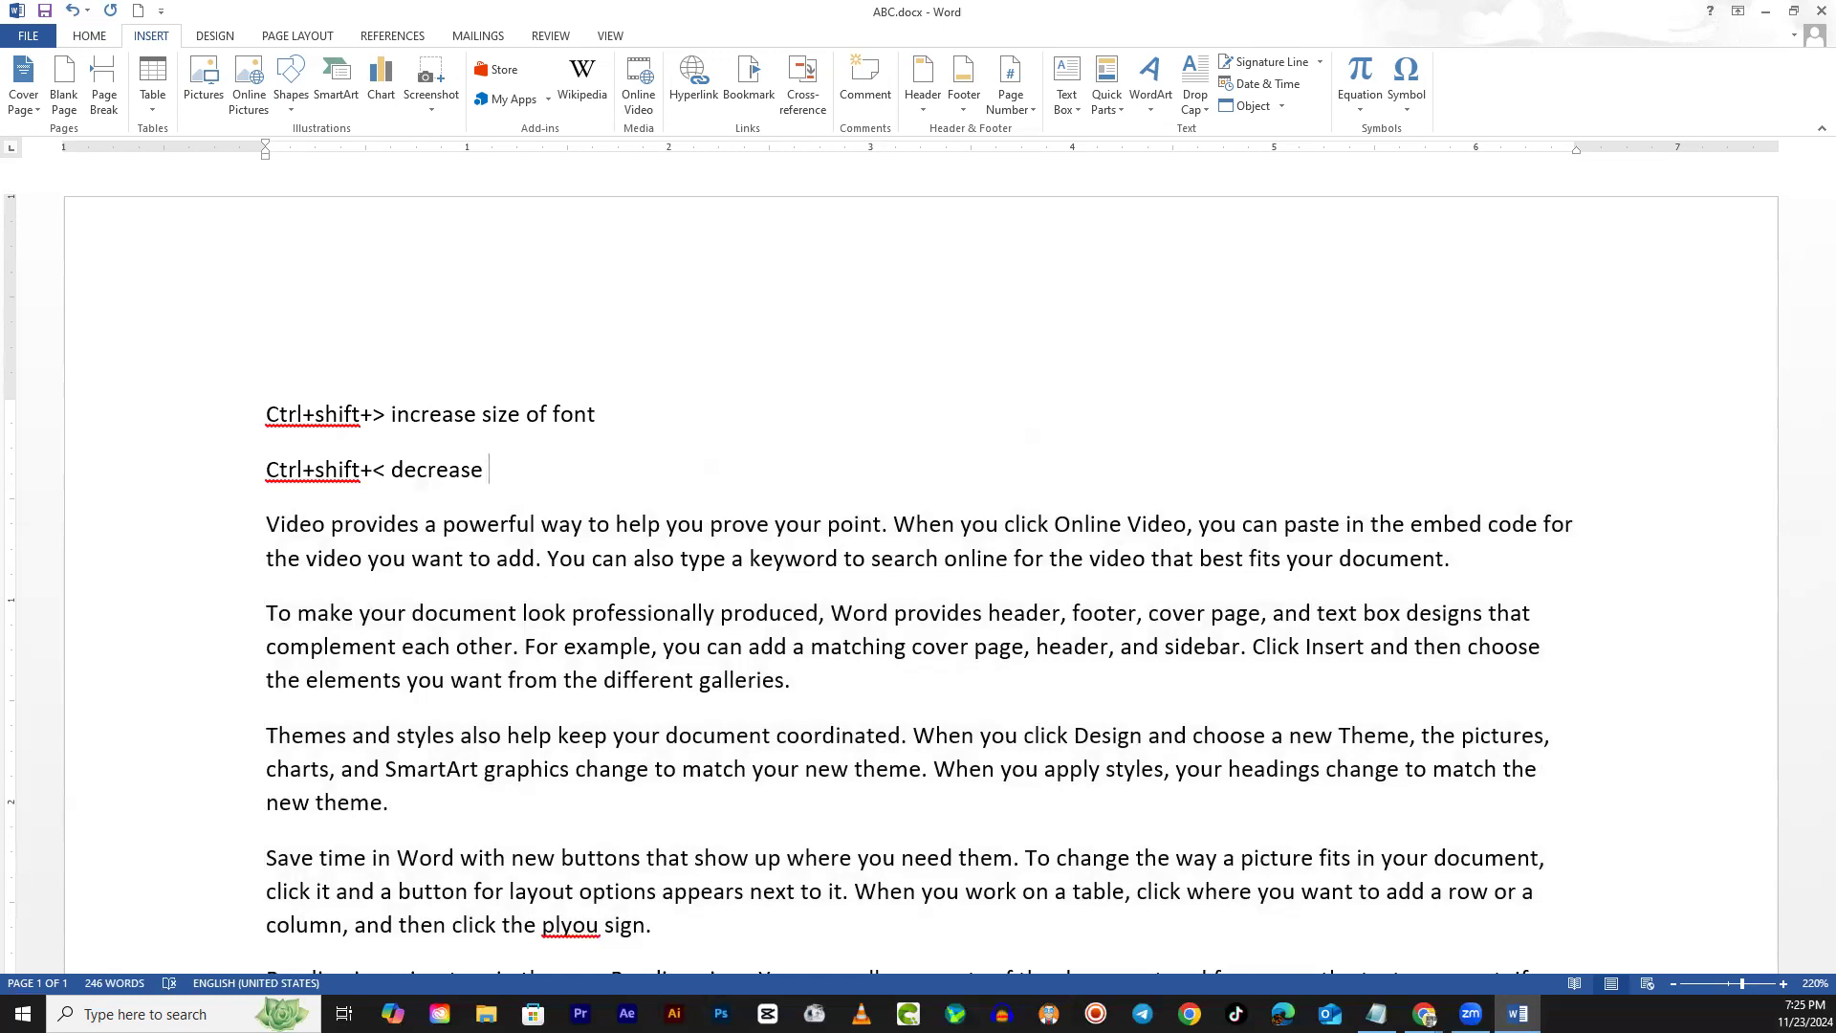
pyautogui.write(' soze')
pyautogui.press('BackSpace')
pyautogui.press('BackSpace')
pyautogui.press('BackSpace')
pyautogui.write('ize')
pyautogui.moveTo(267, 403); pyautogui.dragTo(388, 416)
pyautogui.moveTo(270, 473); pyautogui.dragTo(376, 470)
pyautogui.click(366, 525)
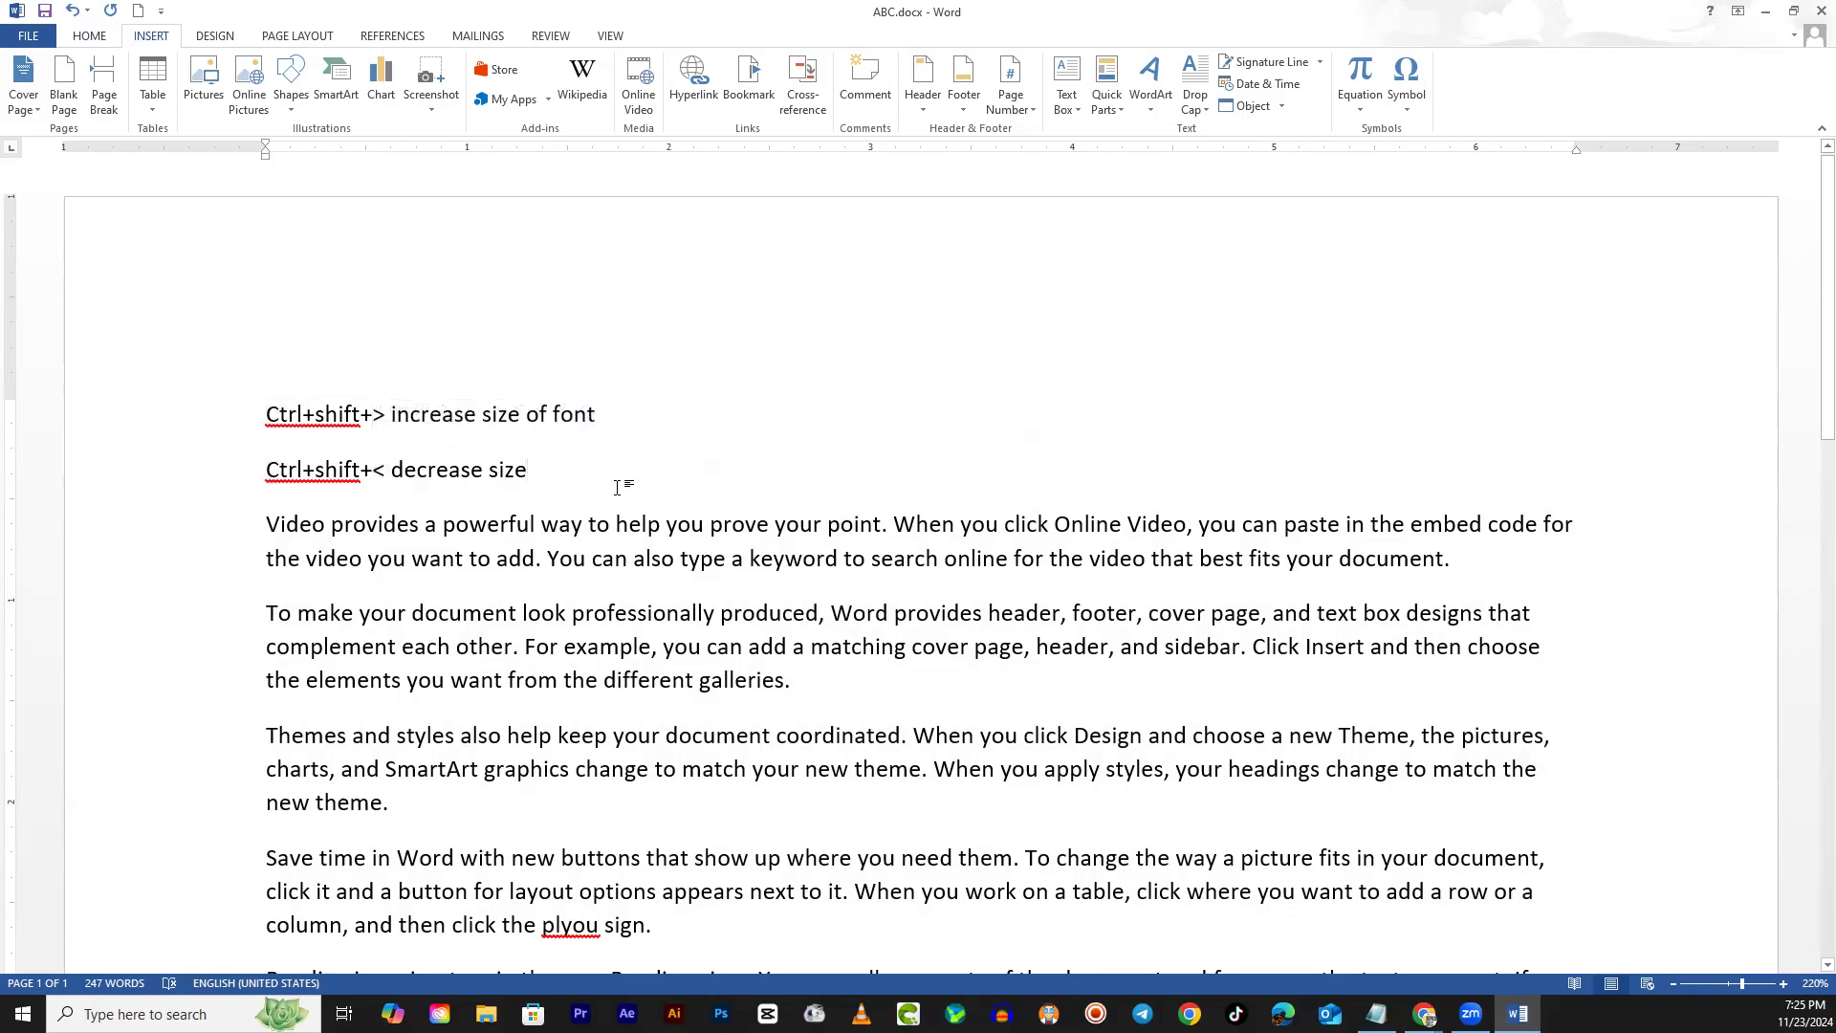
pyautogui.click(629, 405)
# Try bold, italic, underline and right, left and center alignment on the first note, ending left-aligned
pyautogui.moveTo(612, 421); pyautogui.dragTo(260, 426)
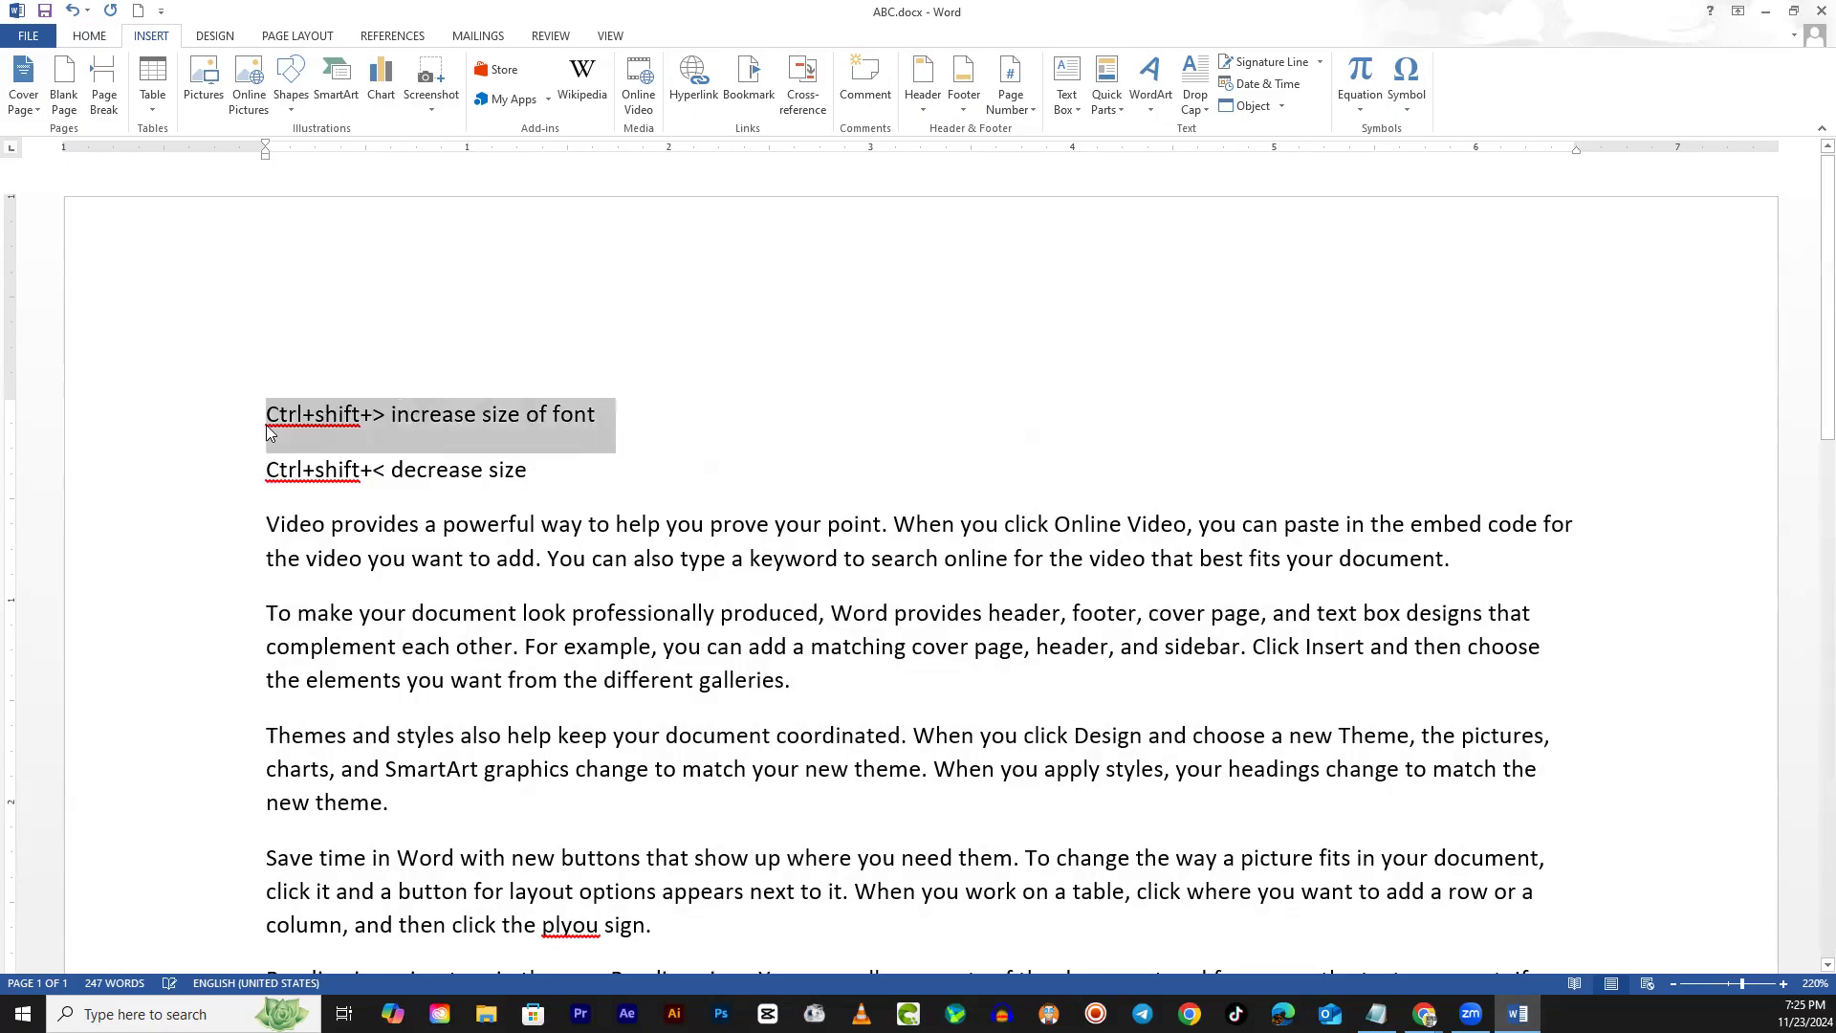
pyautogui.hotkey('ctrl', 'b')
pyautogui.hotkey('ctrl', 'i')
pyautogui.hotkey('ctrl', 'i')
pyautogui.hotkey('ctrl', 'u')
pyautogui.hotkey('ctrl', 'u')
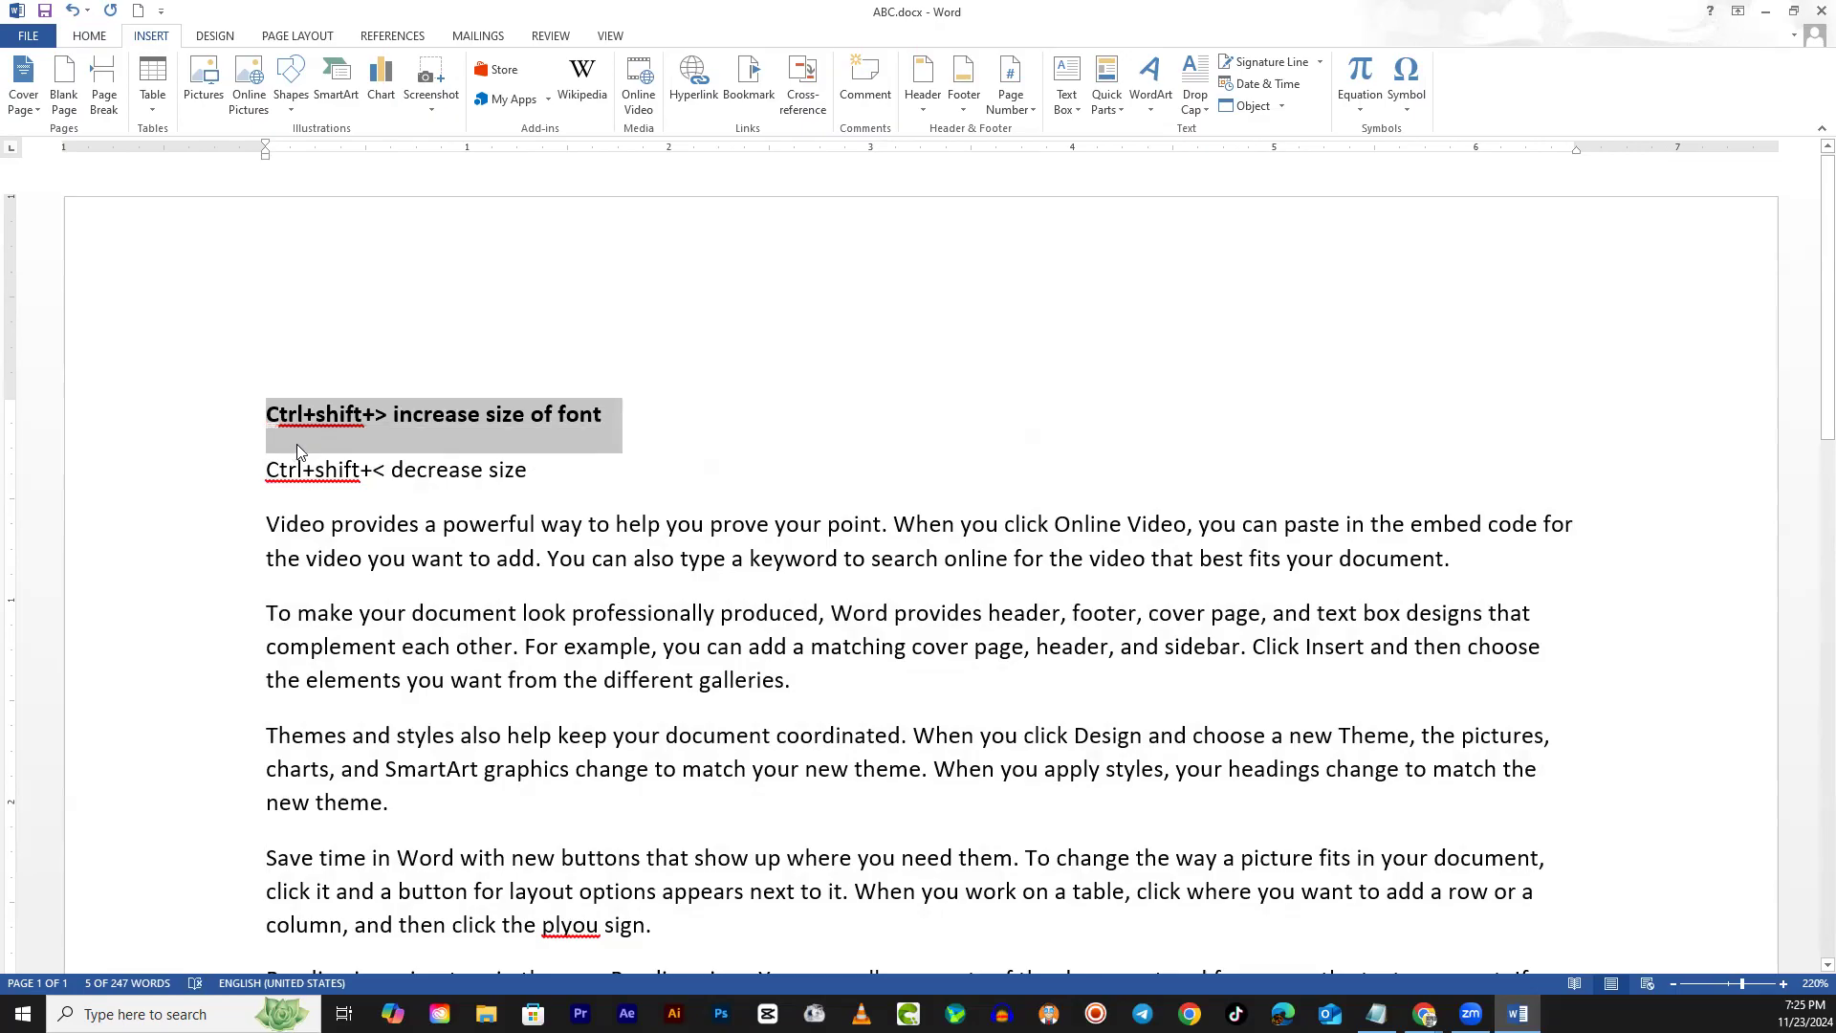
pyautogui.hotkey('ctrl', 'r')
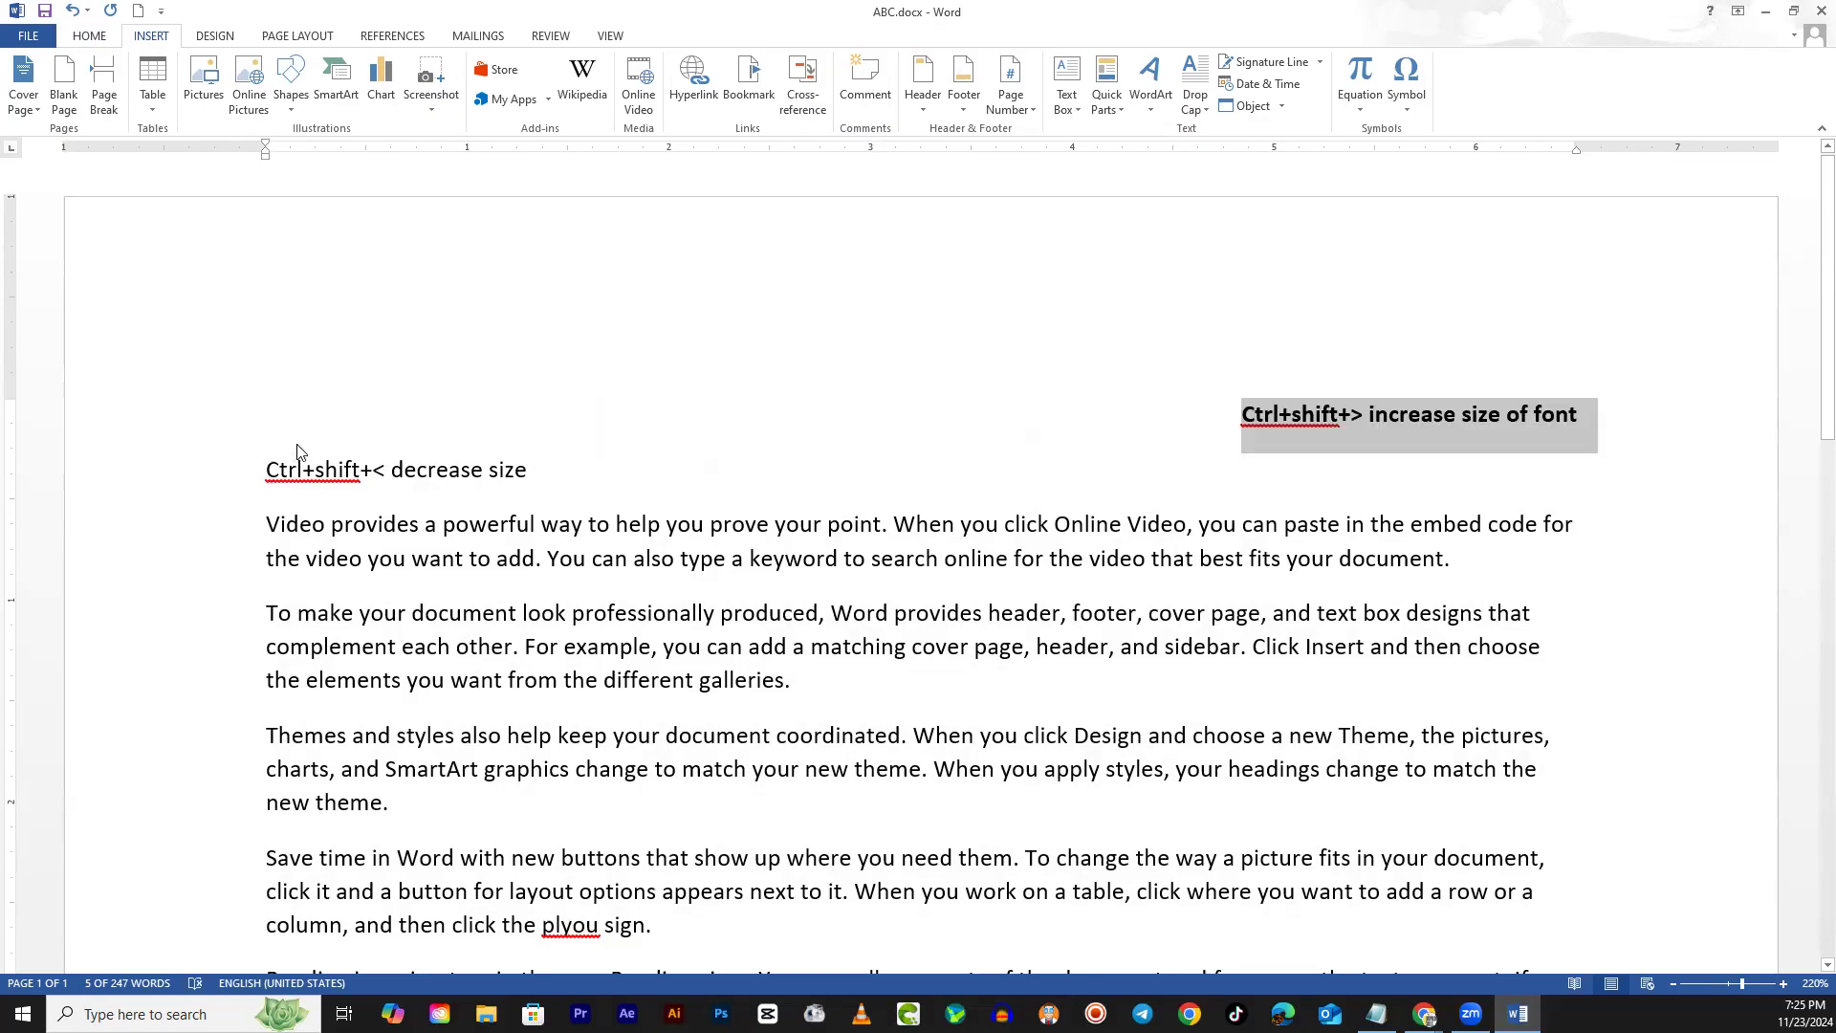
pyautogui.hotkey('ctrl', 'l')
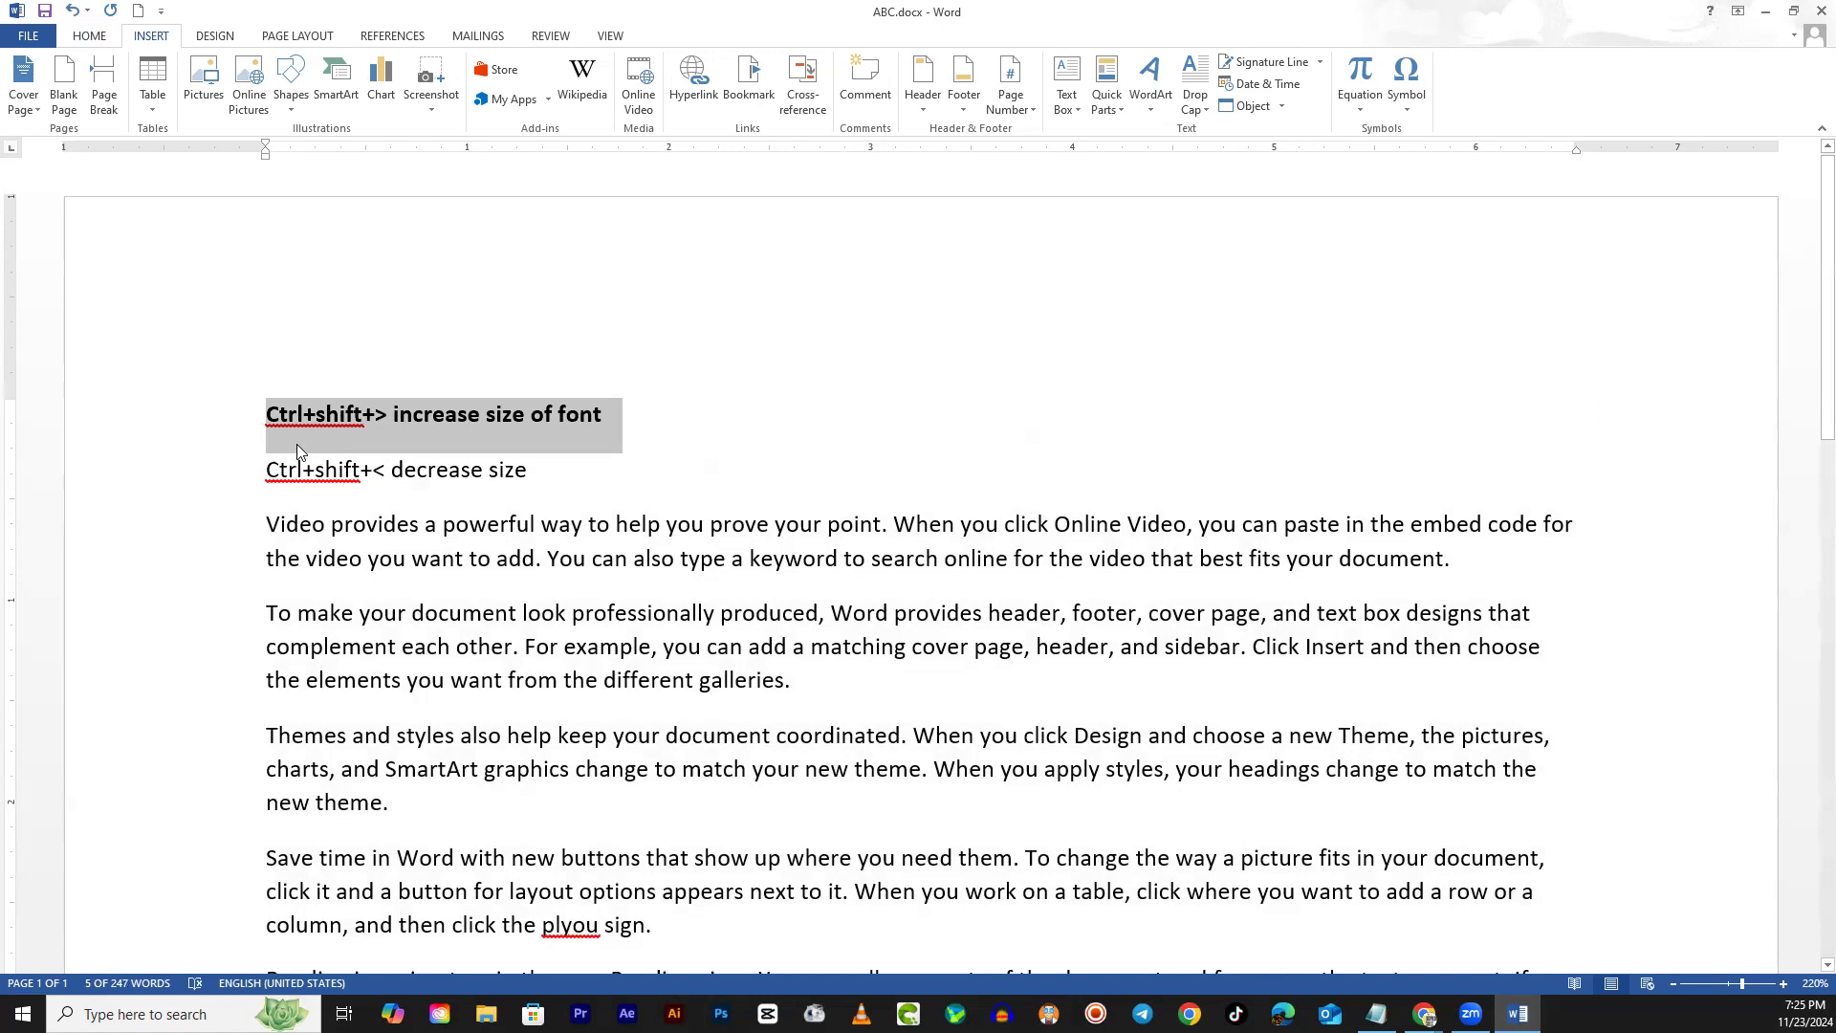
pyautogui.hotkey('ctrl', 'e')
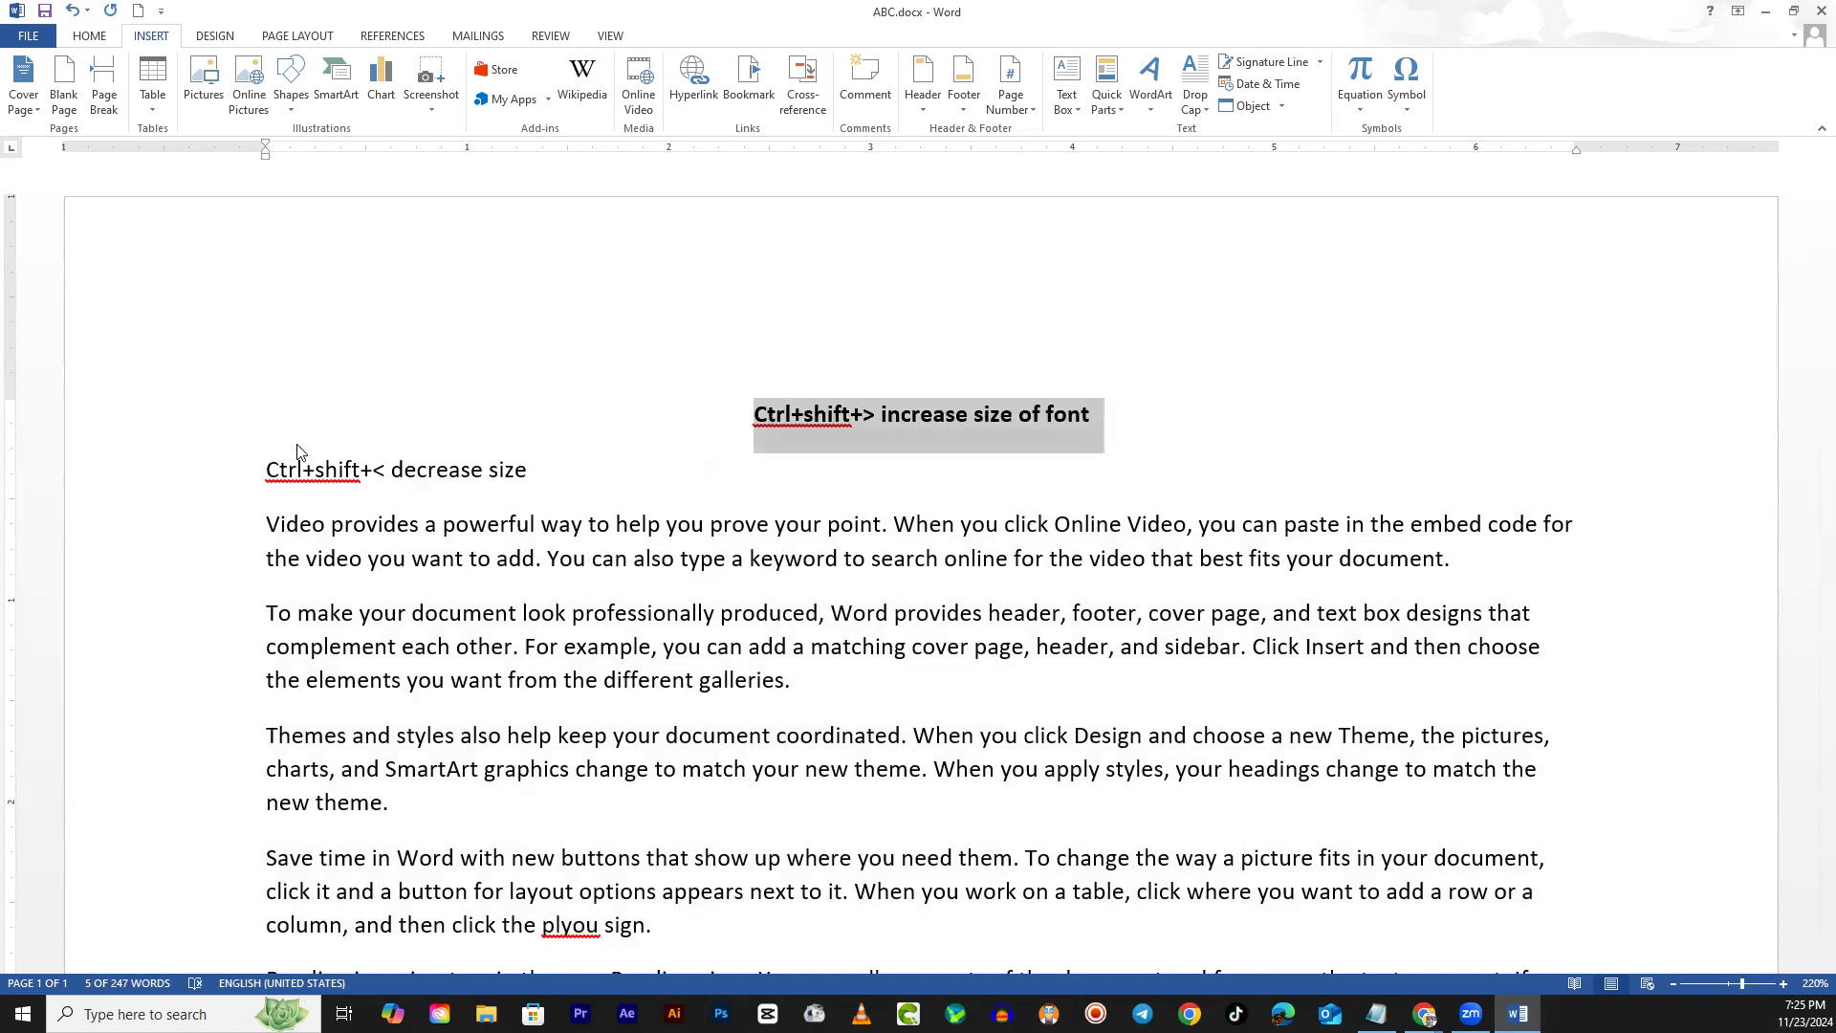
pyautogui.hotkey('ctrl', 'l')
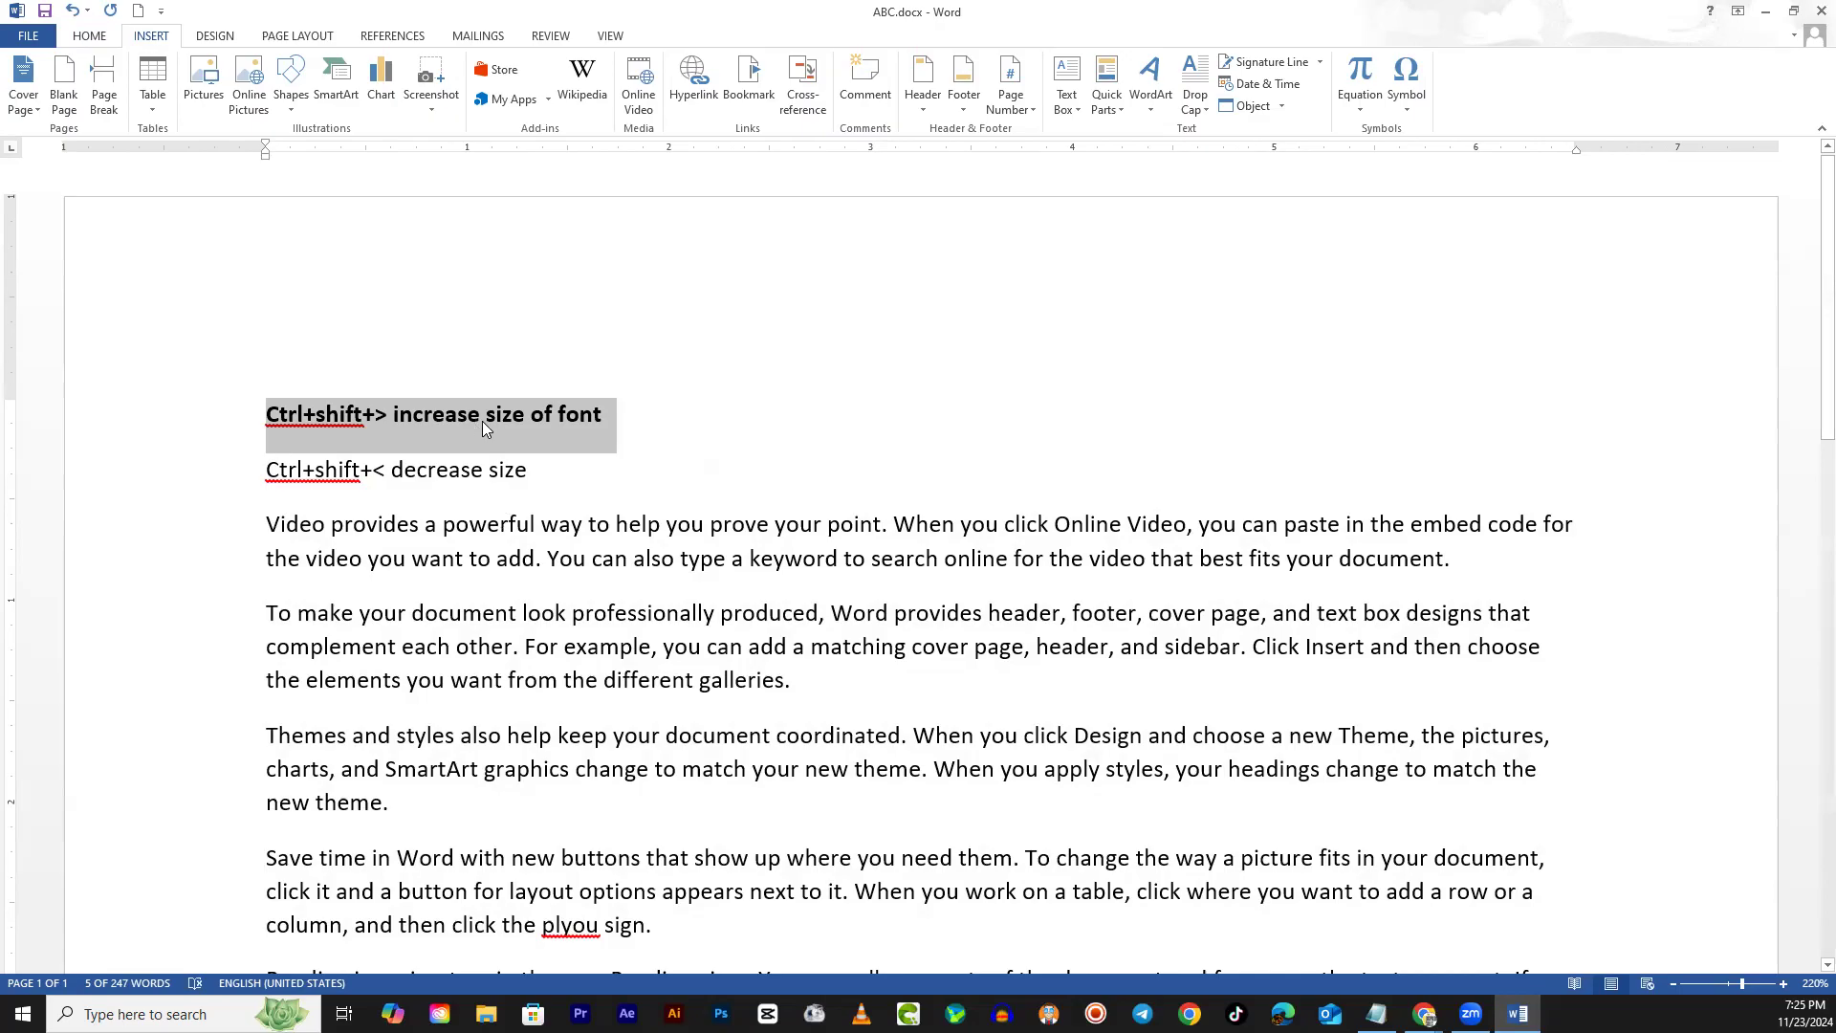
# Remove bold from the first note and add blank lines below the second note
pyautogui.hotkey('ctrl', 'b')
pyautogui.click(610, 469)
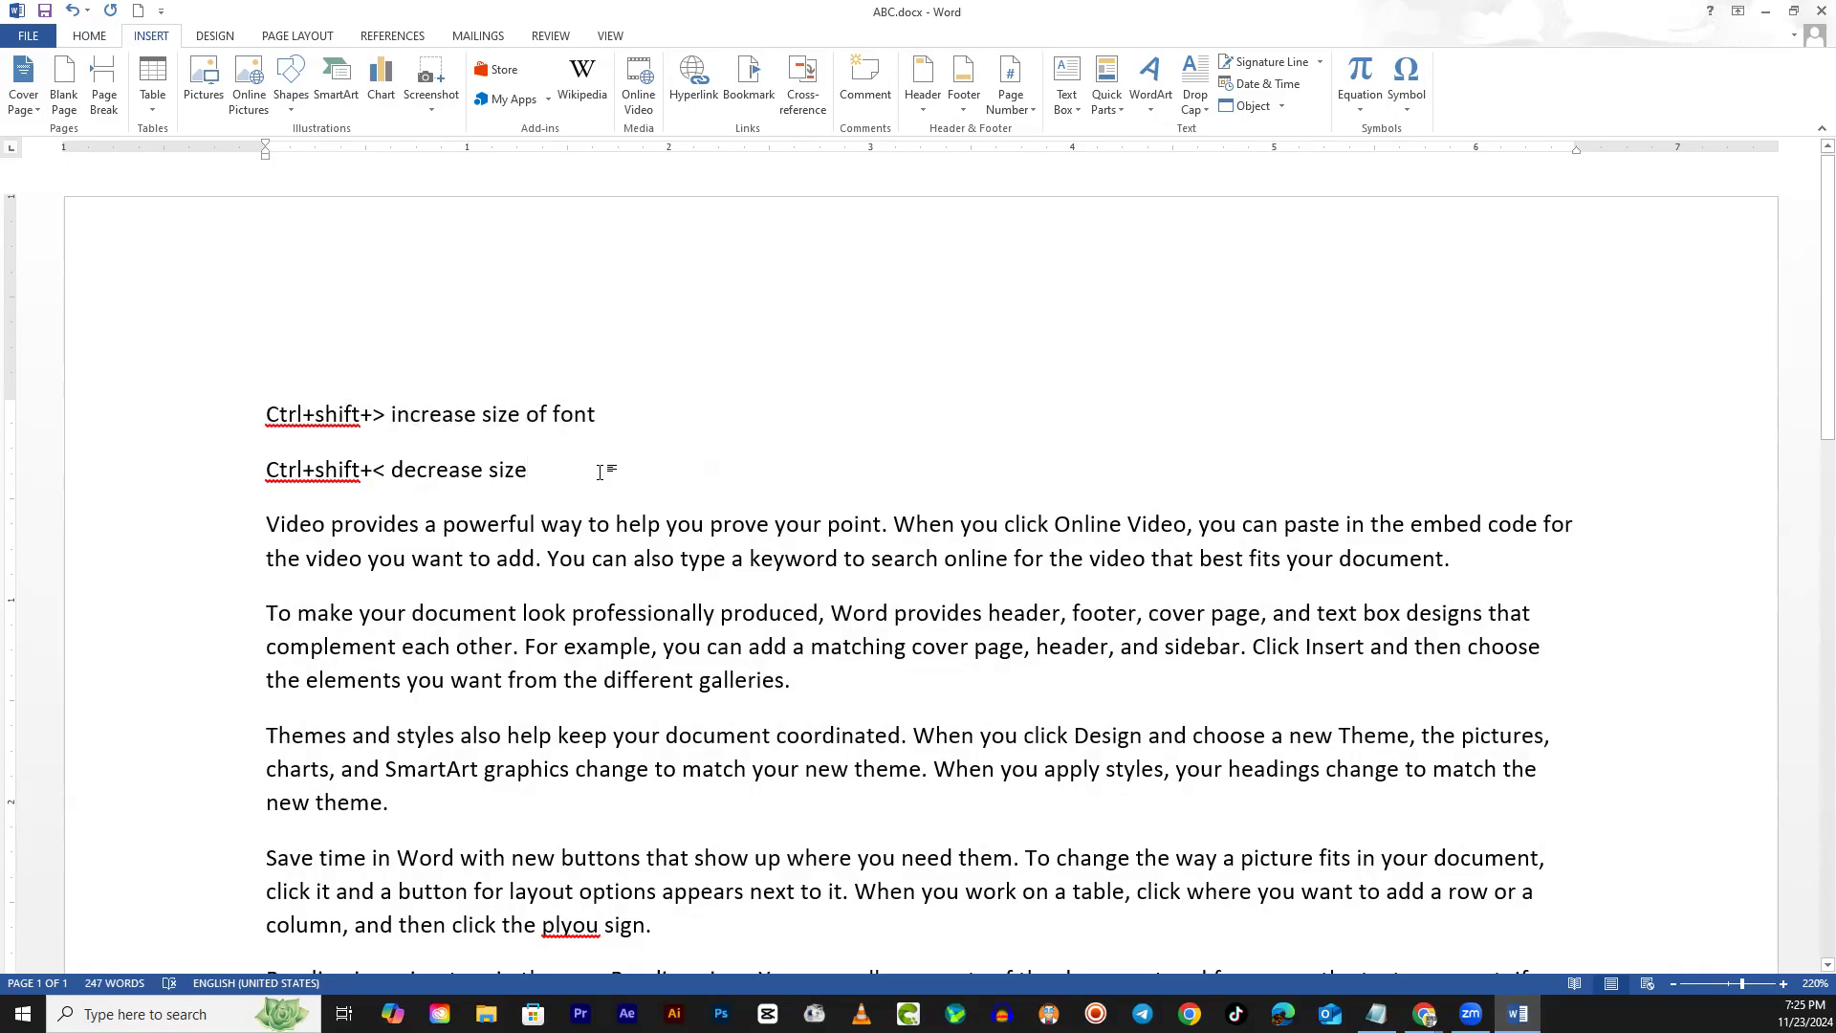
pyautogui.press('Return')
pyautogui.press('Return')
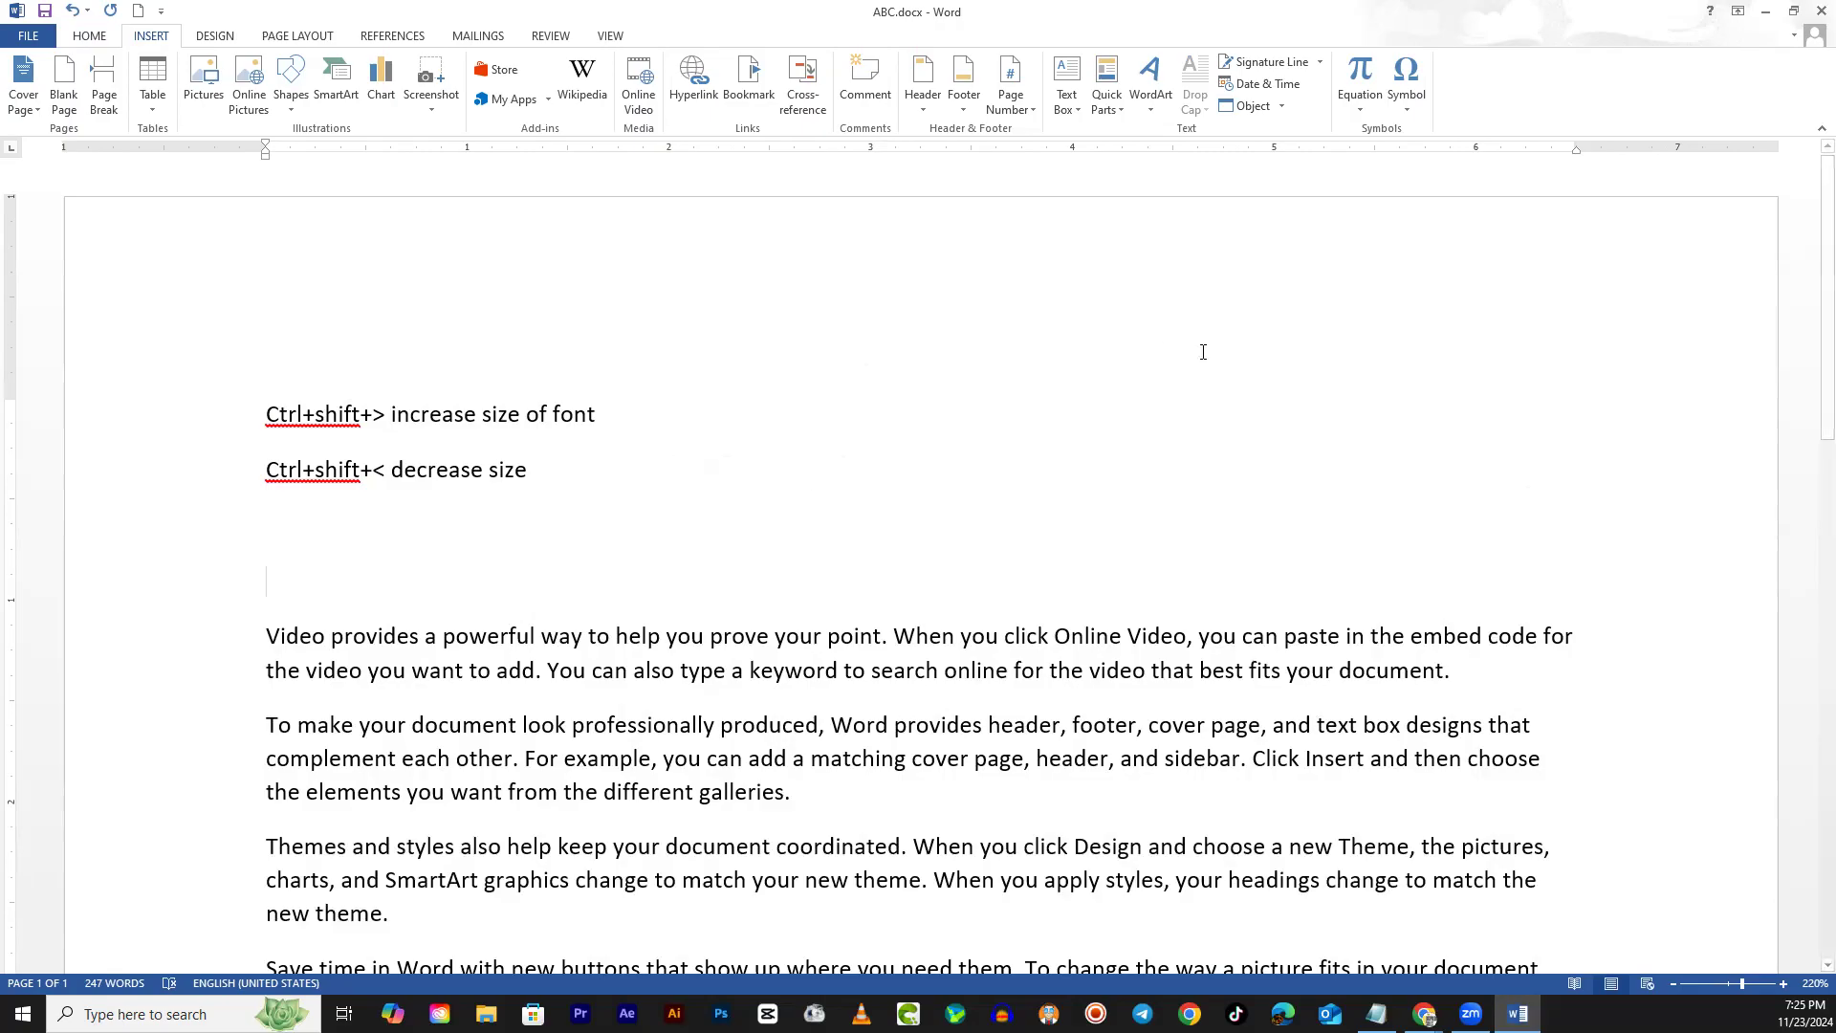
# Insert the Simple Quote text box from the Text Box gallery
pyautogui.click(1073, 88)
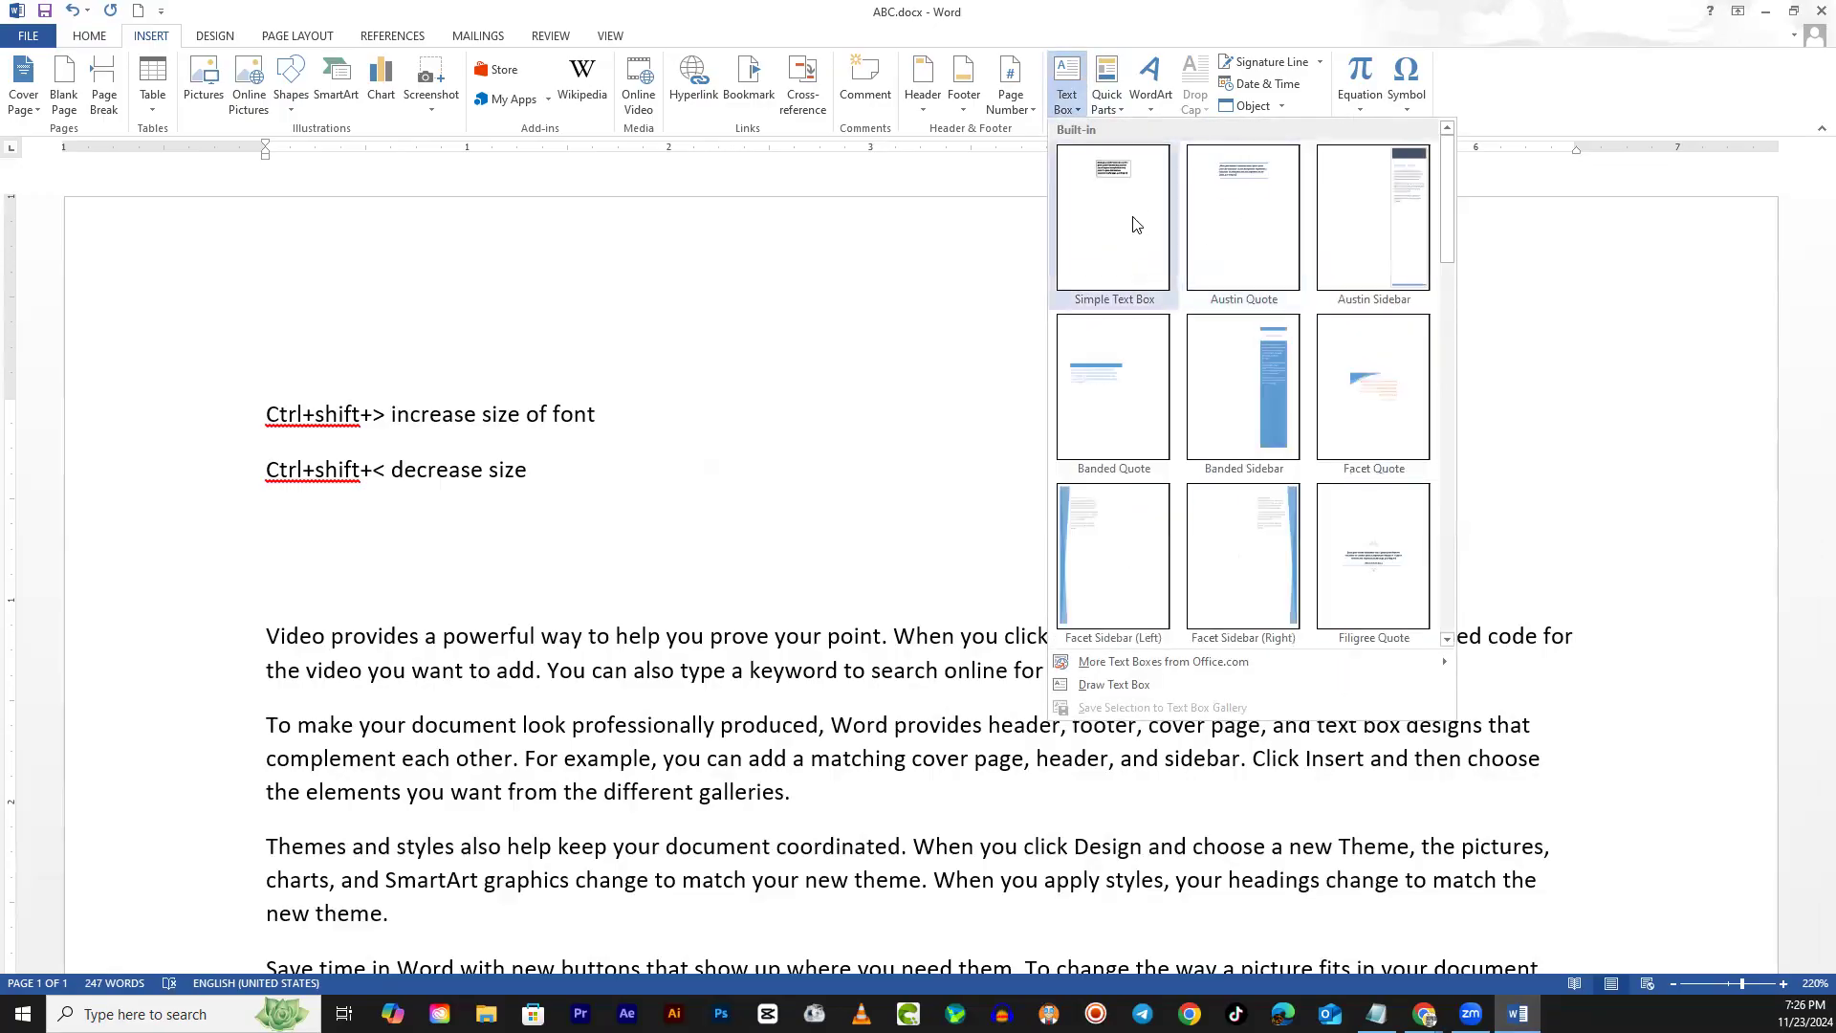
pyautogui.moveTo(1449, 186); pyautogui.dragTo(1496, 494)
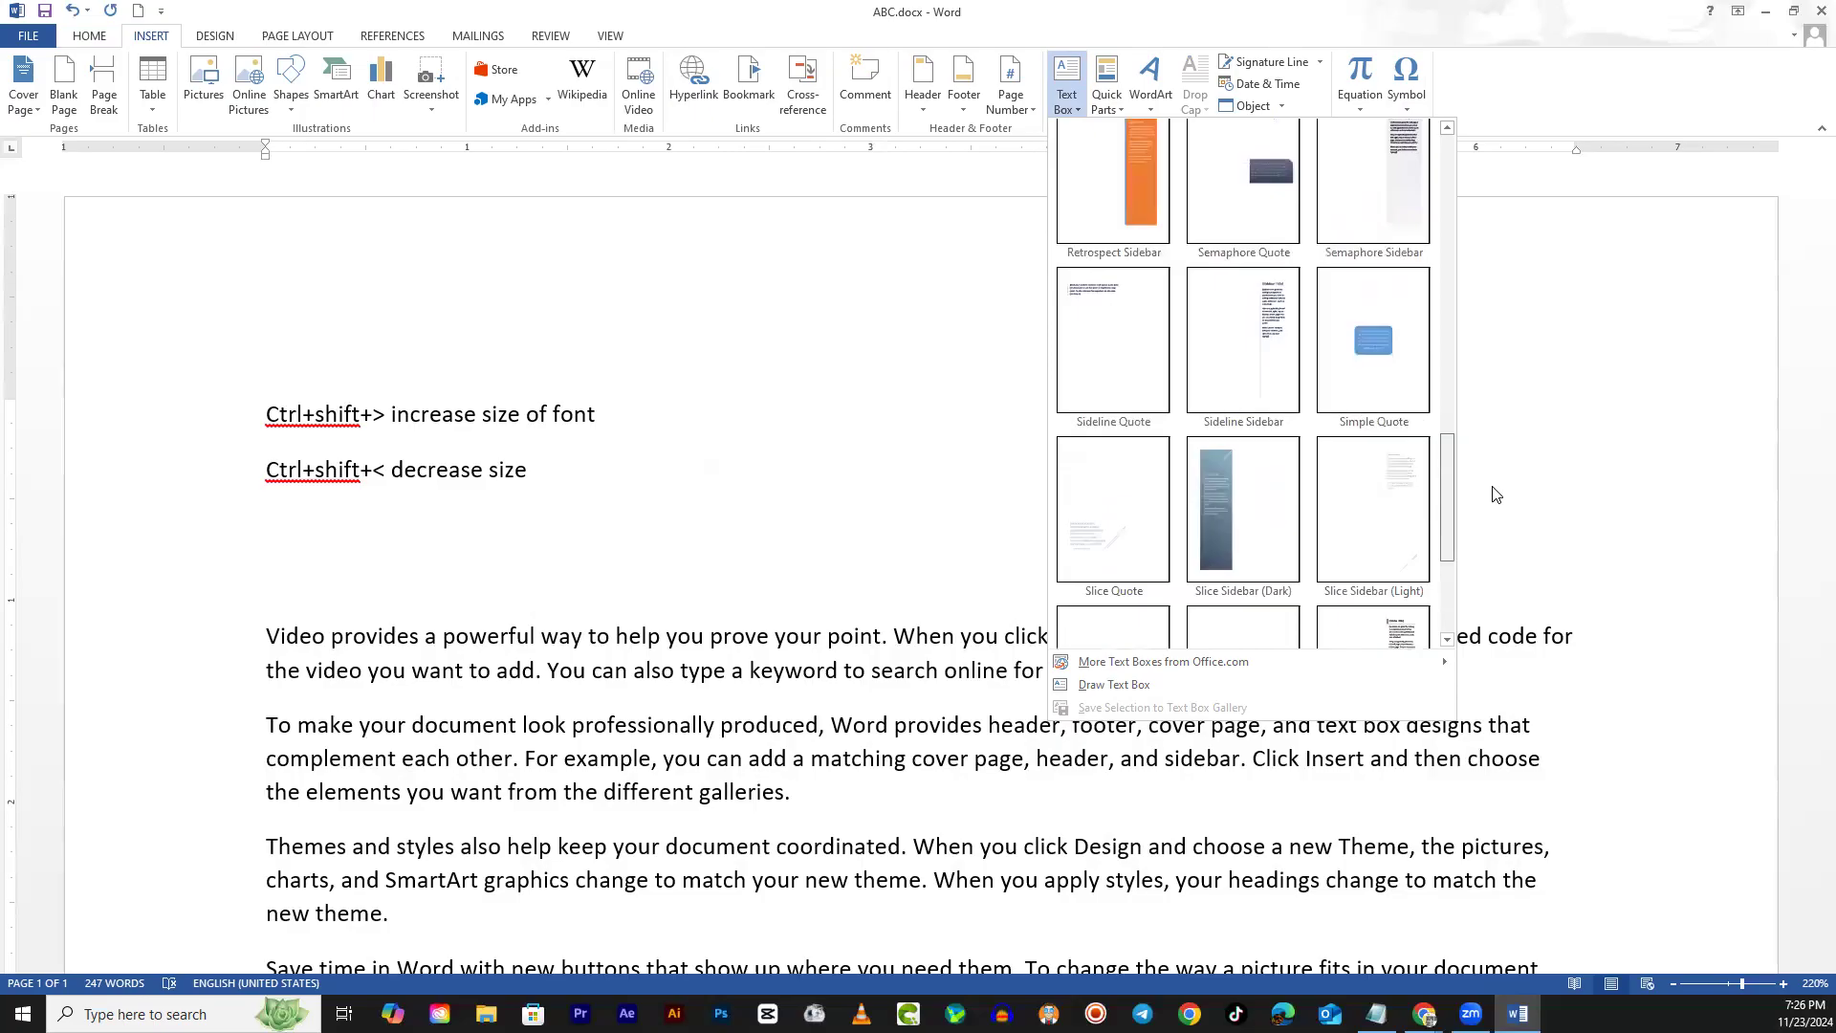
pyautogui.click(1356, 344)
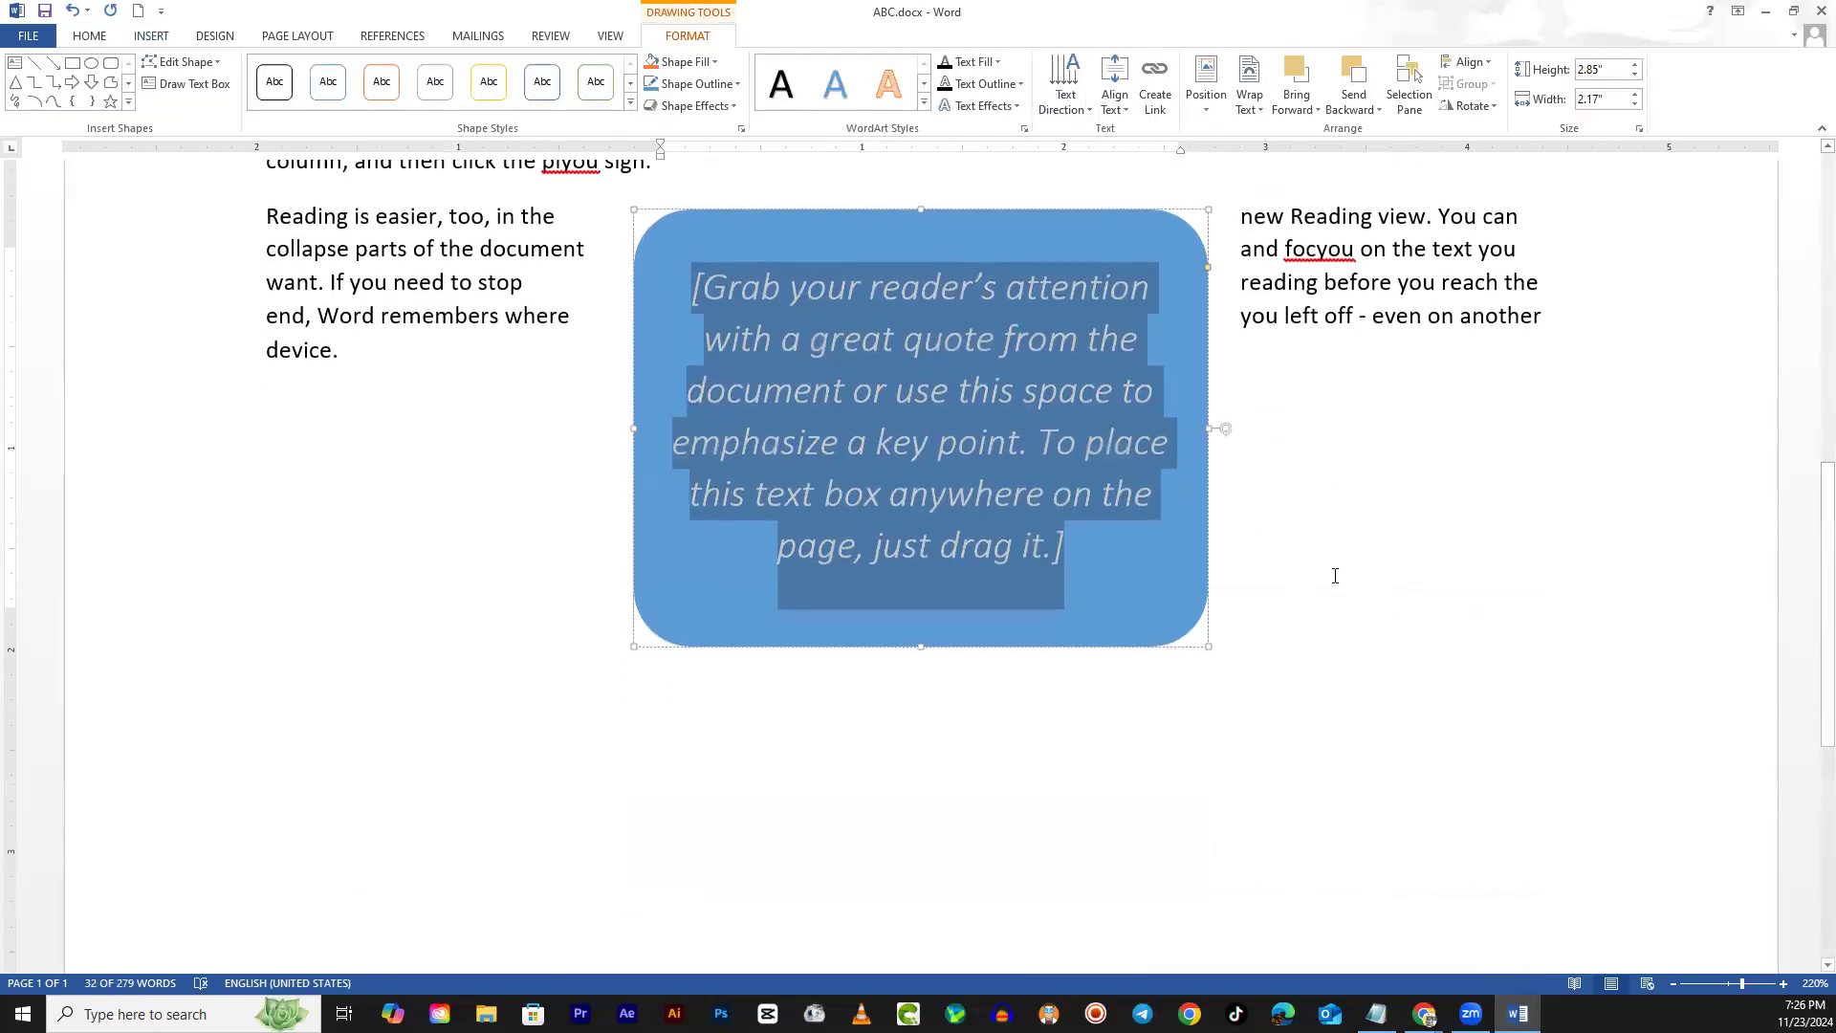
# Drag the quote text box up beside the first two body paragraphs and select its placeholder text
pyautogui.click(1321, 568)
pyautogui.scroll(3, 1324, 669)
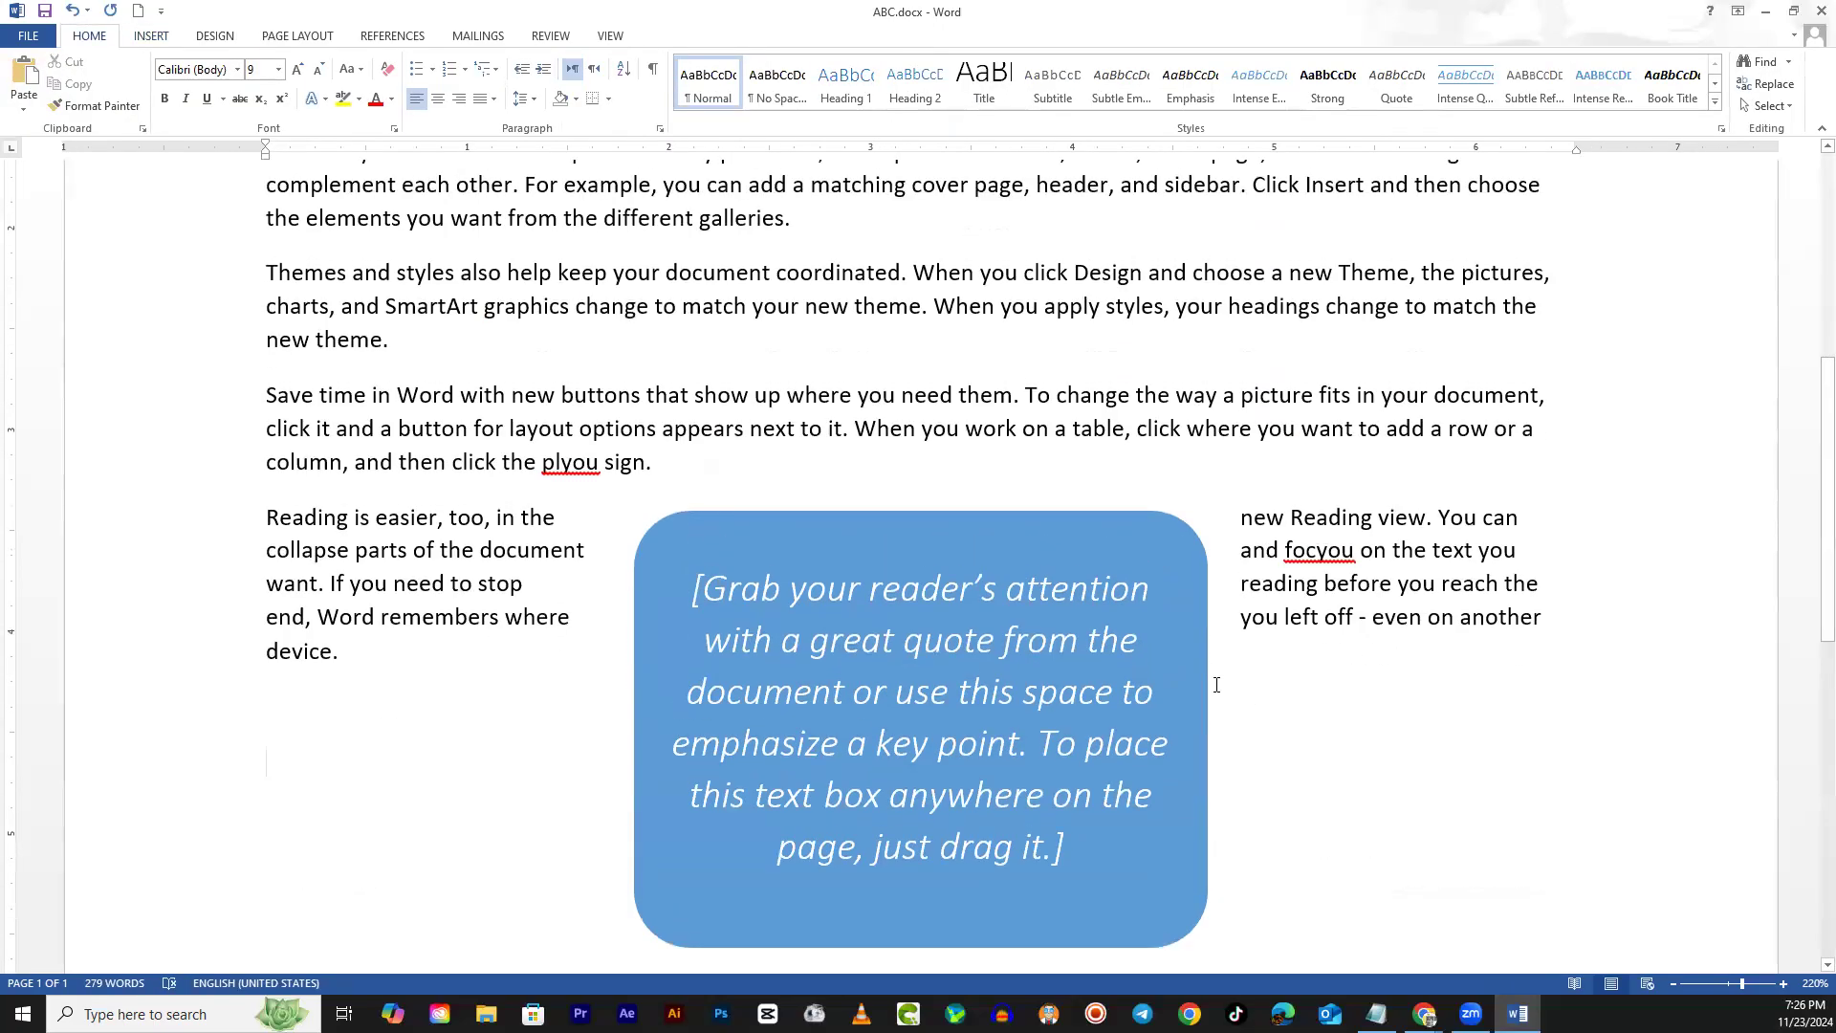
pyautogui.click(1205, 681)
pyautogui.moveTo(1205, 681)
pyautogui.mouseDown()
pyautogui.moveTo(1229, 401)
pyautogui.moveTo(1249, 418)
pyautogui.mouseUp()
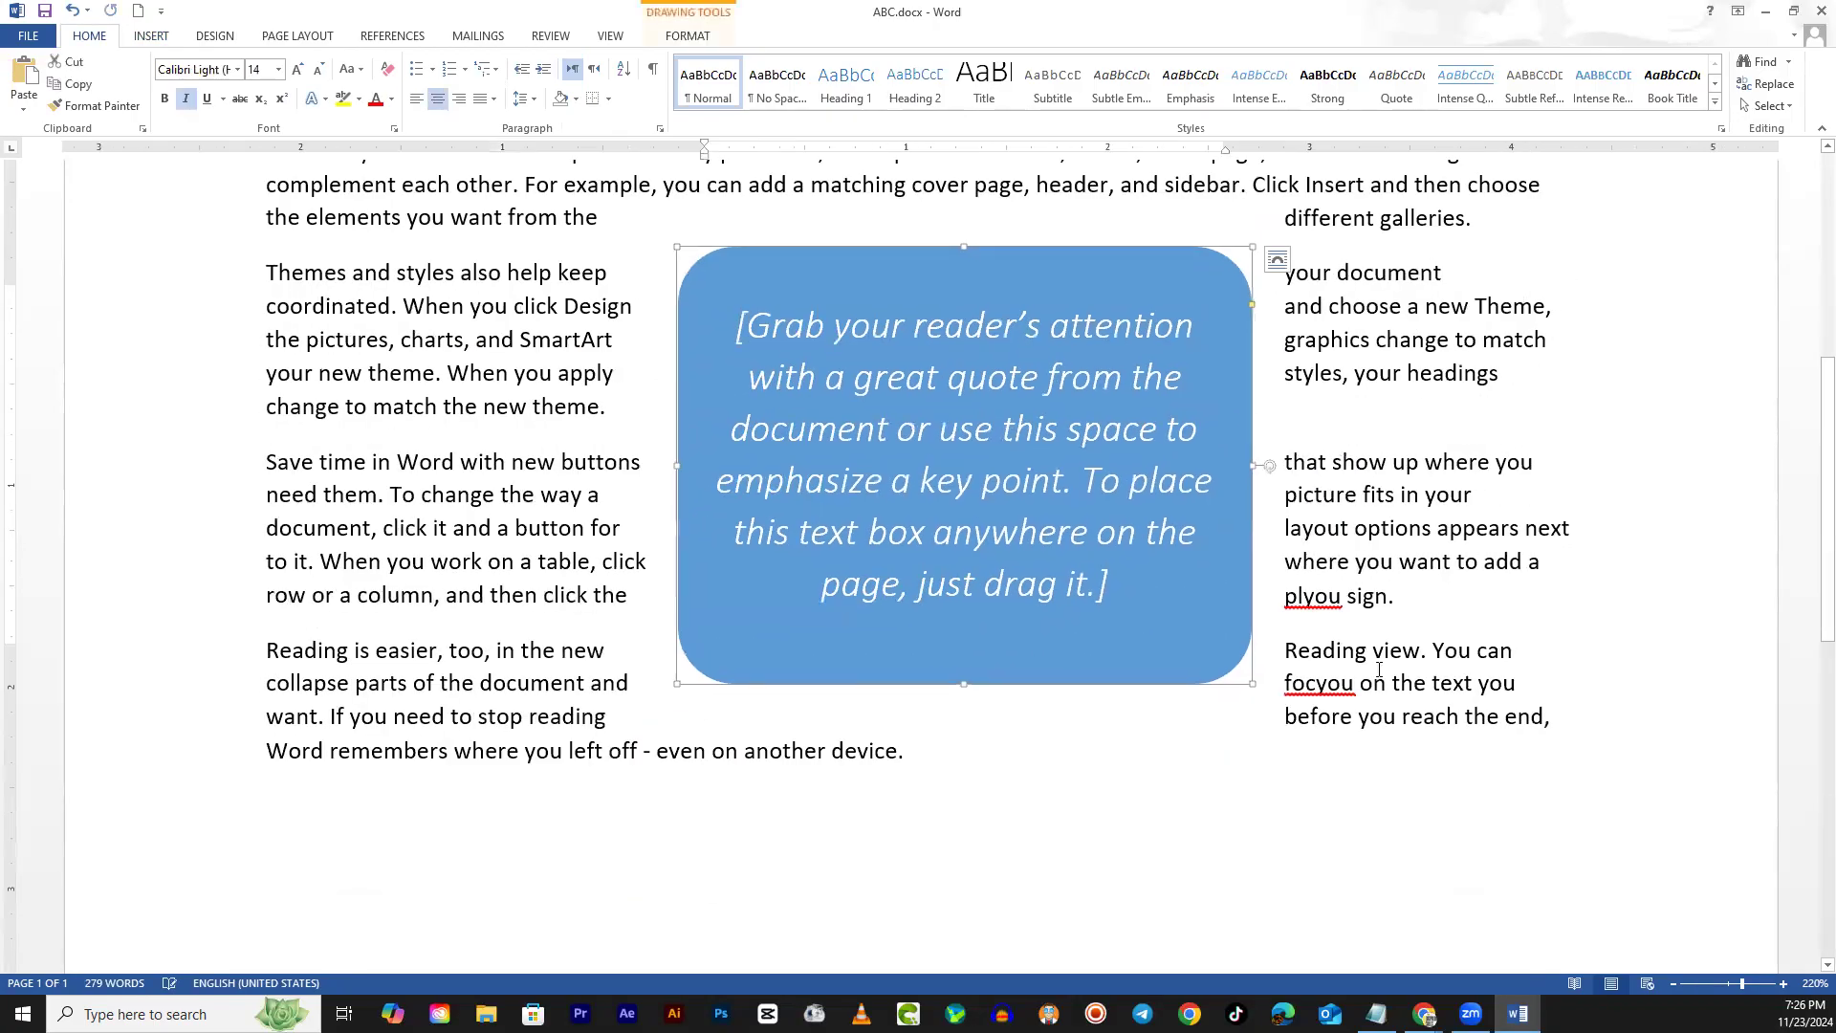
pyautogui.scroll(3, 1379, 670)
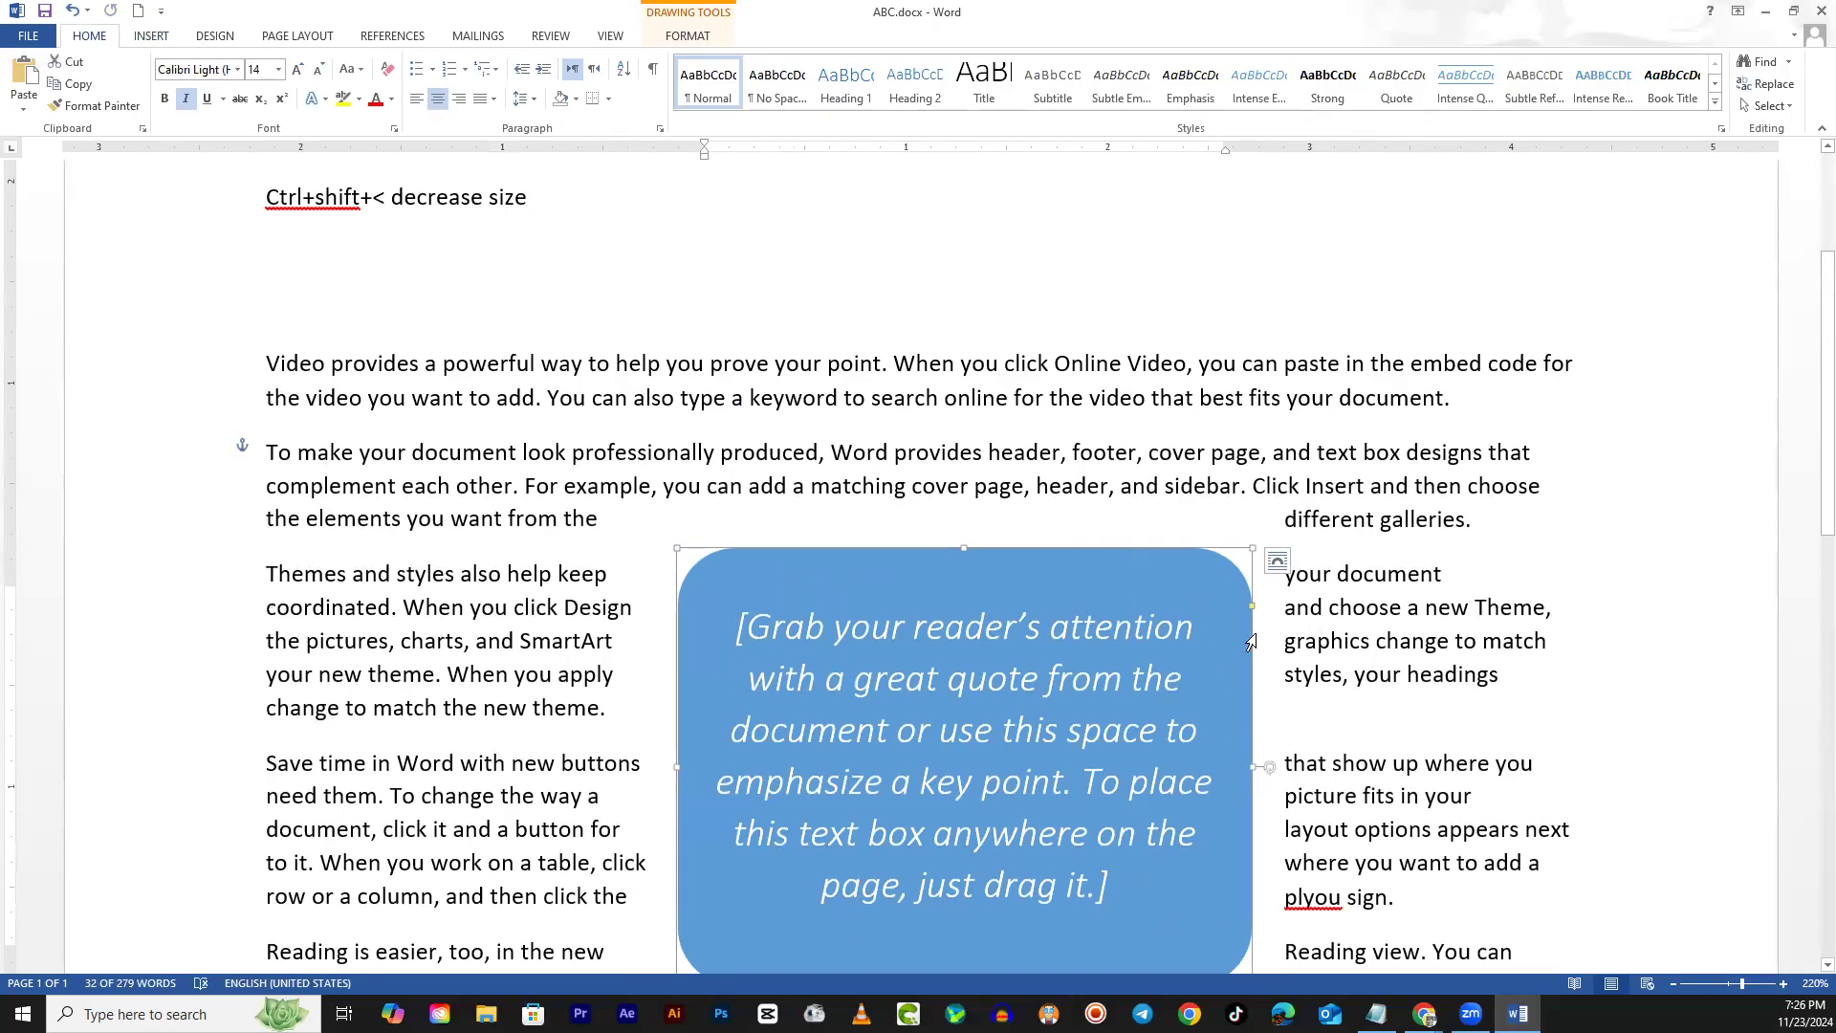
pyautogui.moveTo(1251, 641); pyautogui.dragTo(1075, 449)
pyautogui.moveTo(1070, 559); pyautogui.dragTo(1122, 478)
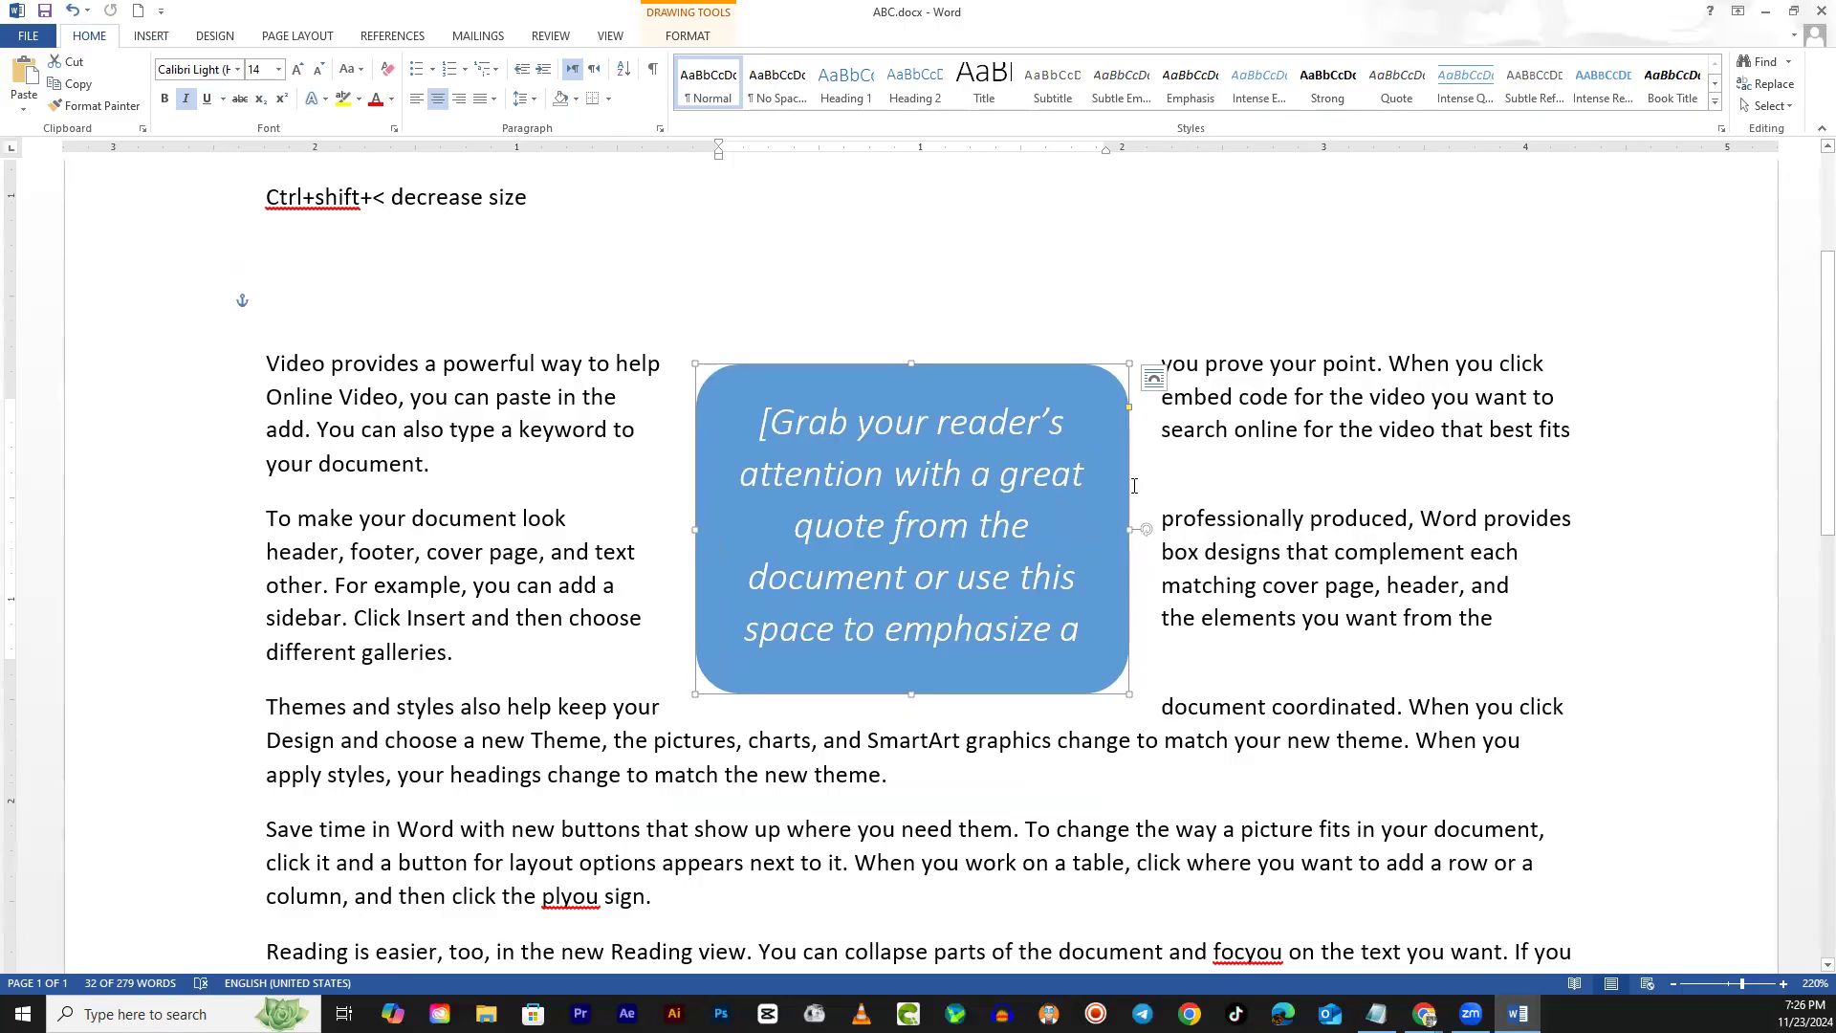
pyautogui.click(811, 438)
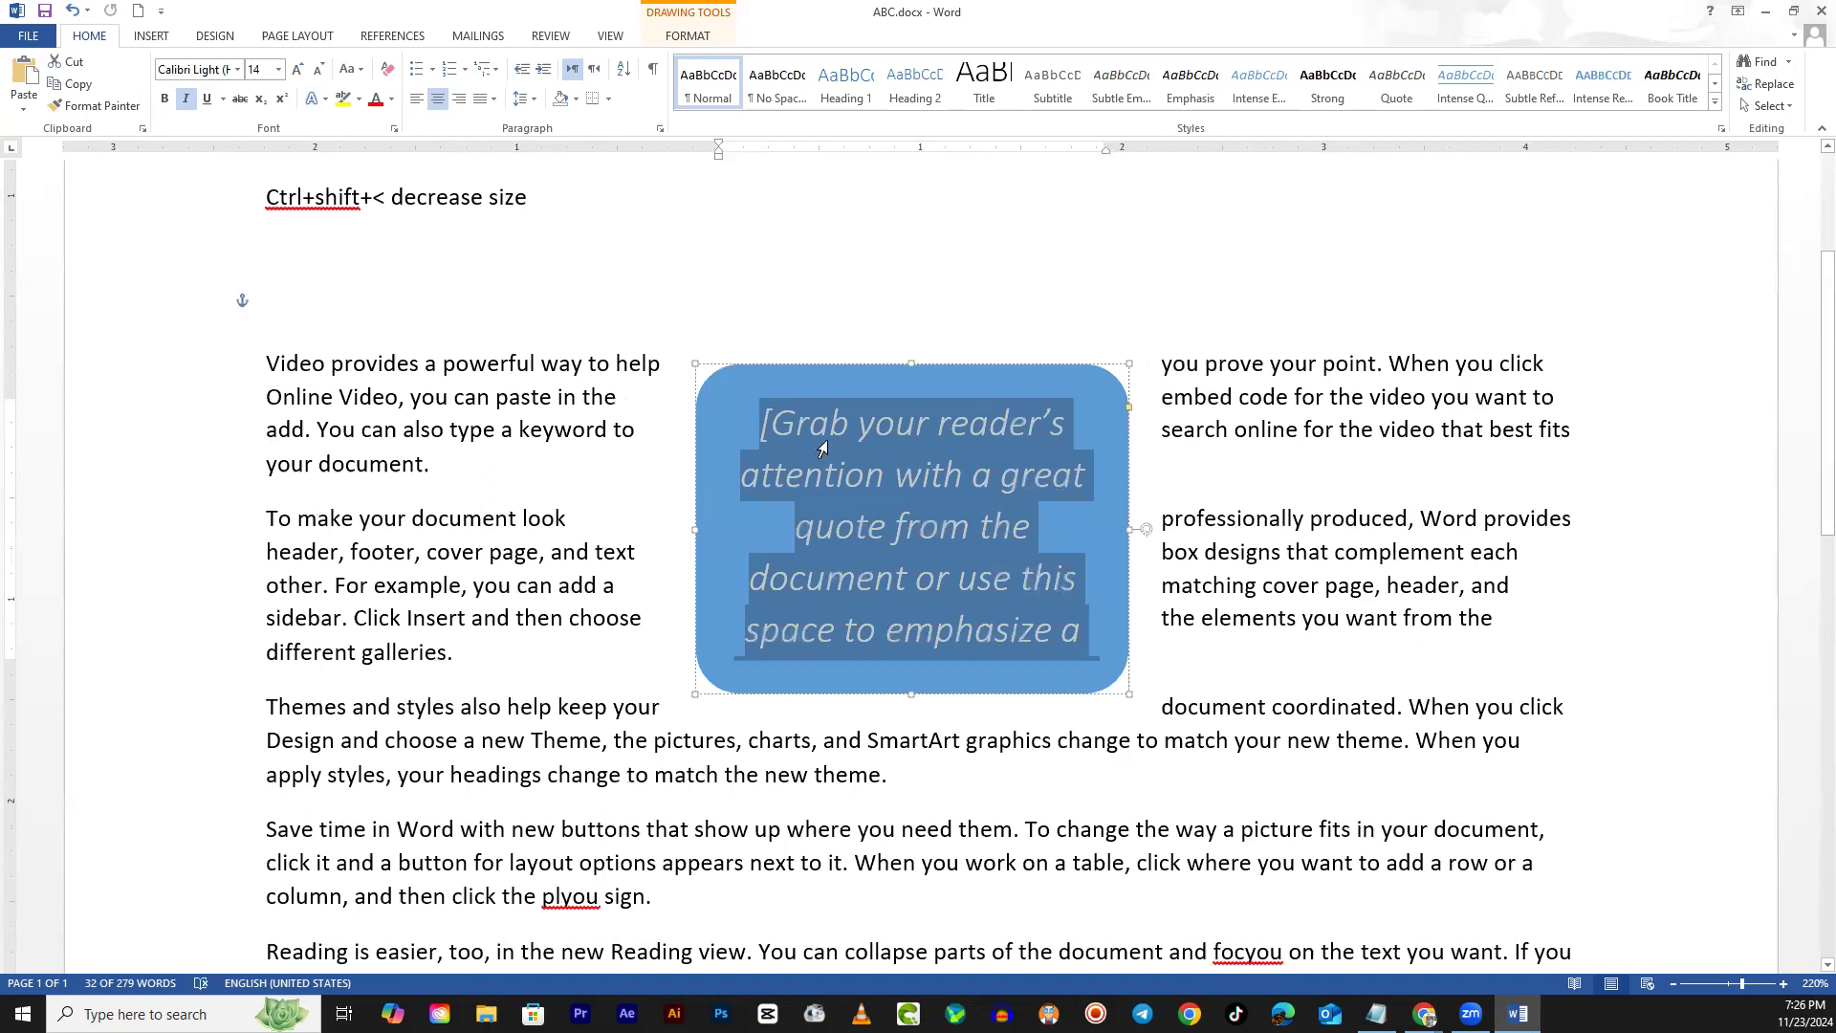
# Replace the placeholder with 'You can write your own text in this text box.'
pyautogui.write('You')
pyautogui.write(' ca')
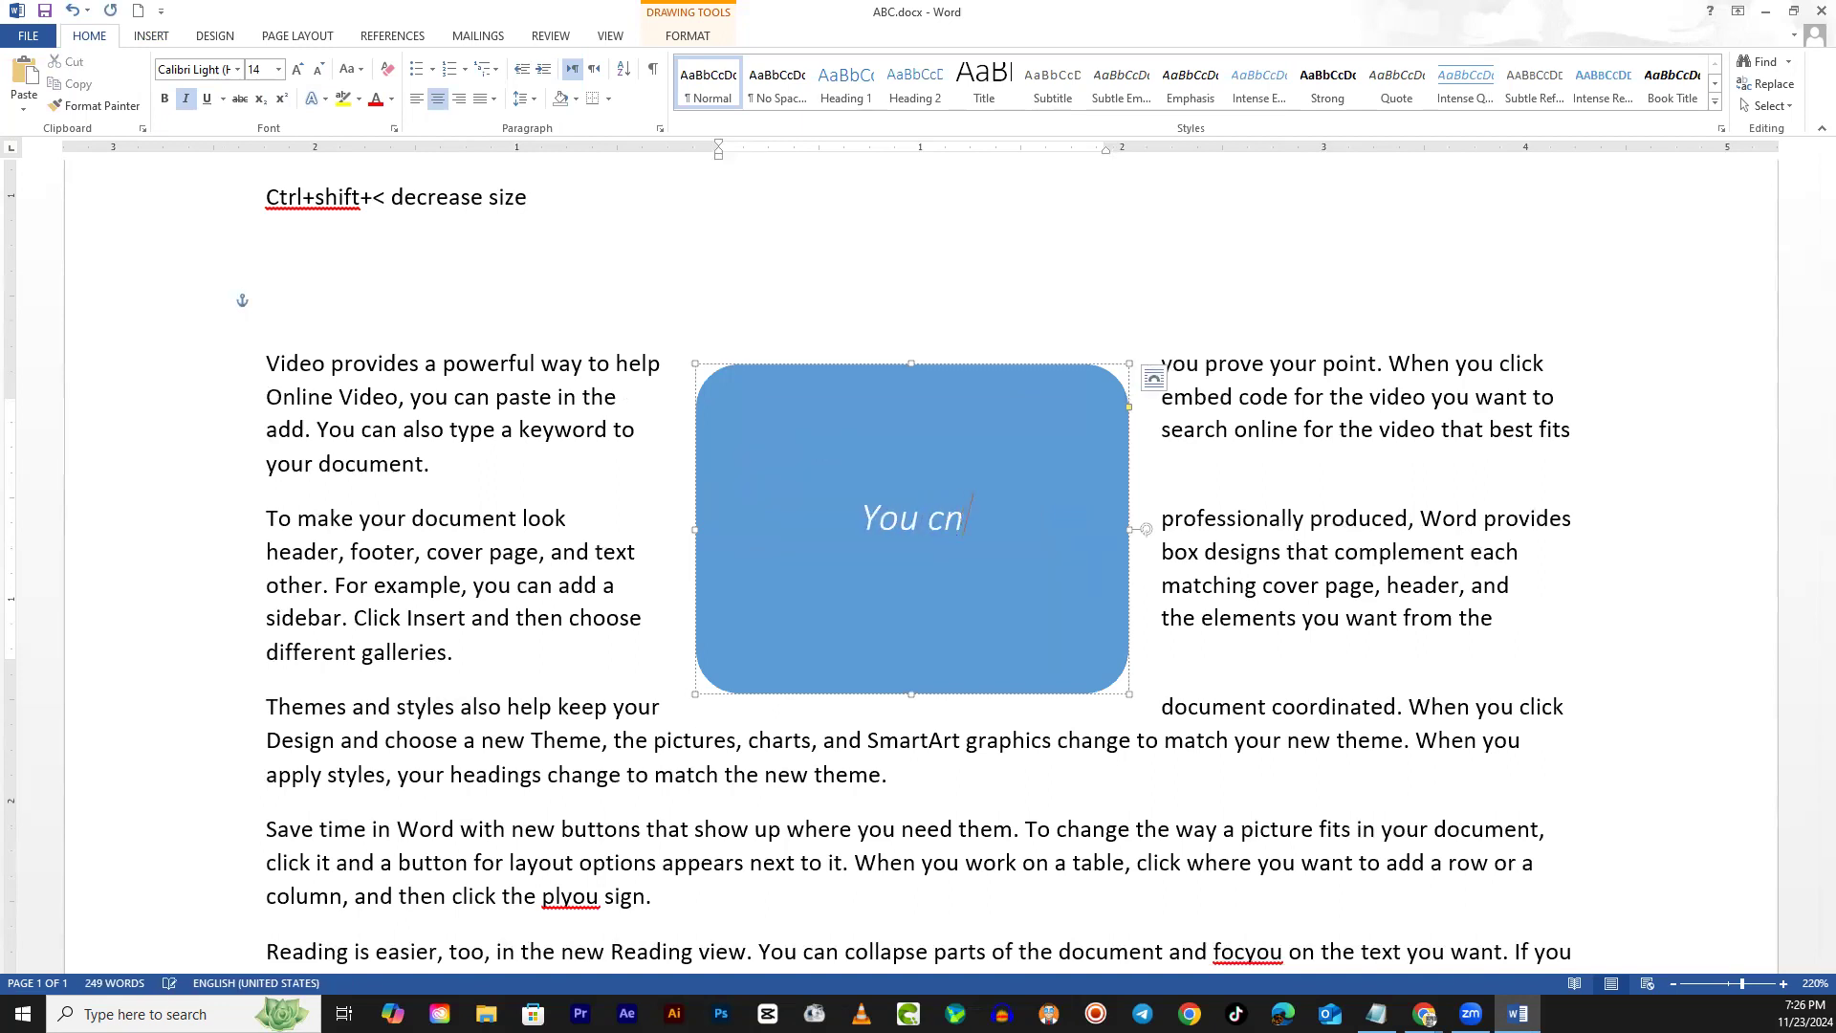
pyautogui.write('n wri')
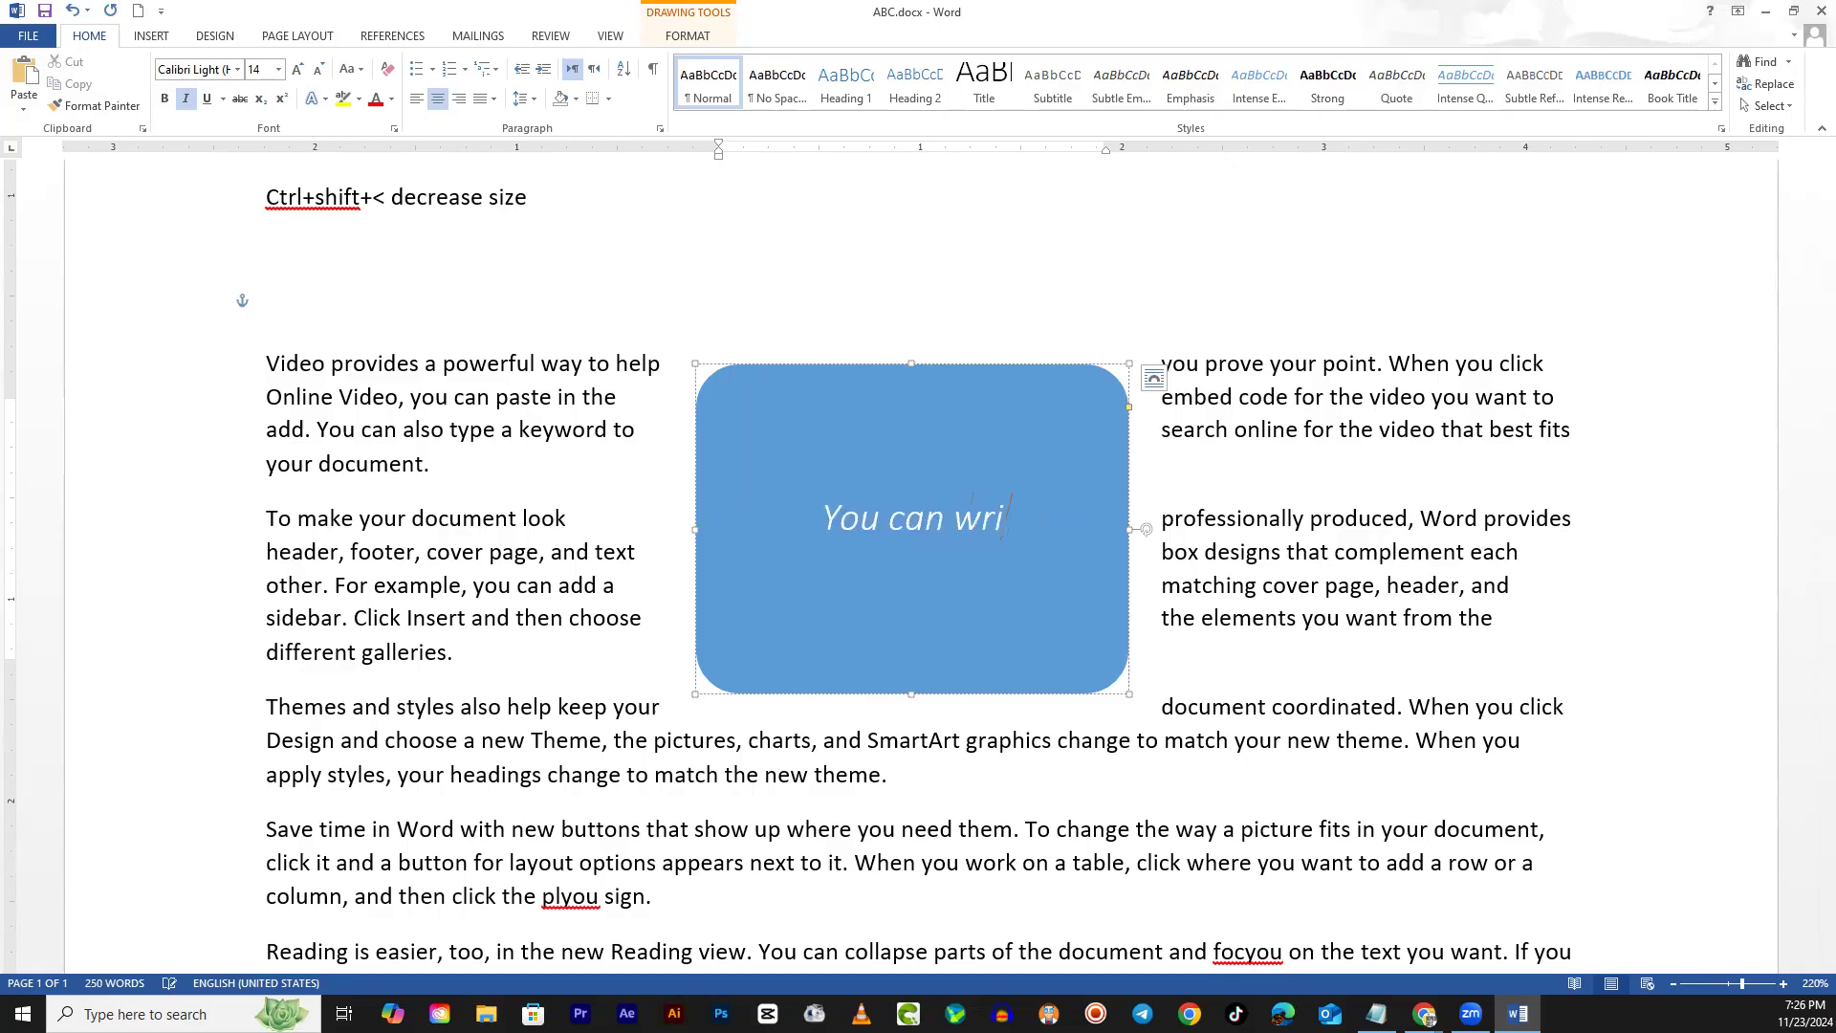
pyautogui.write('te your own text')
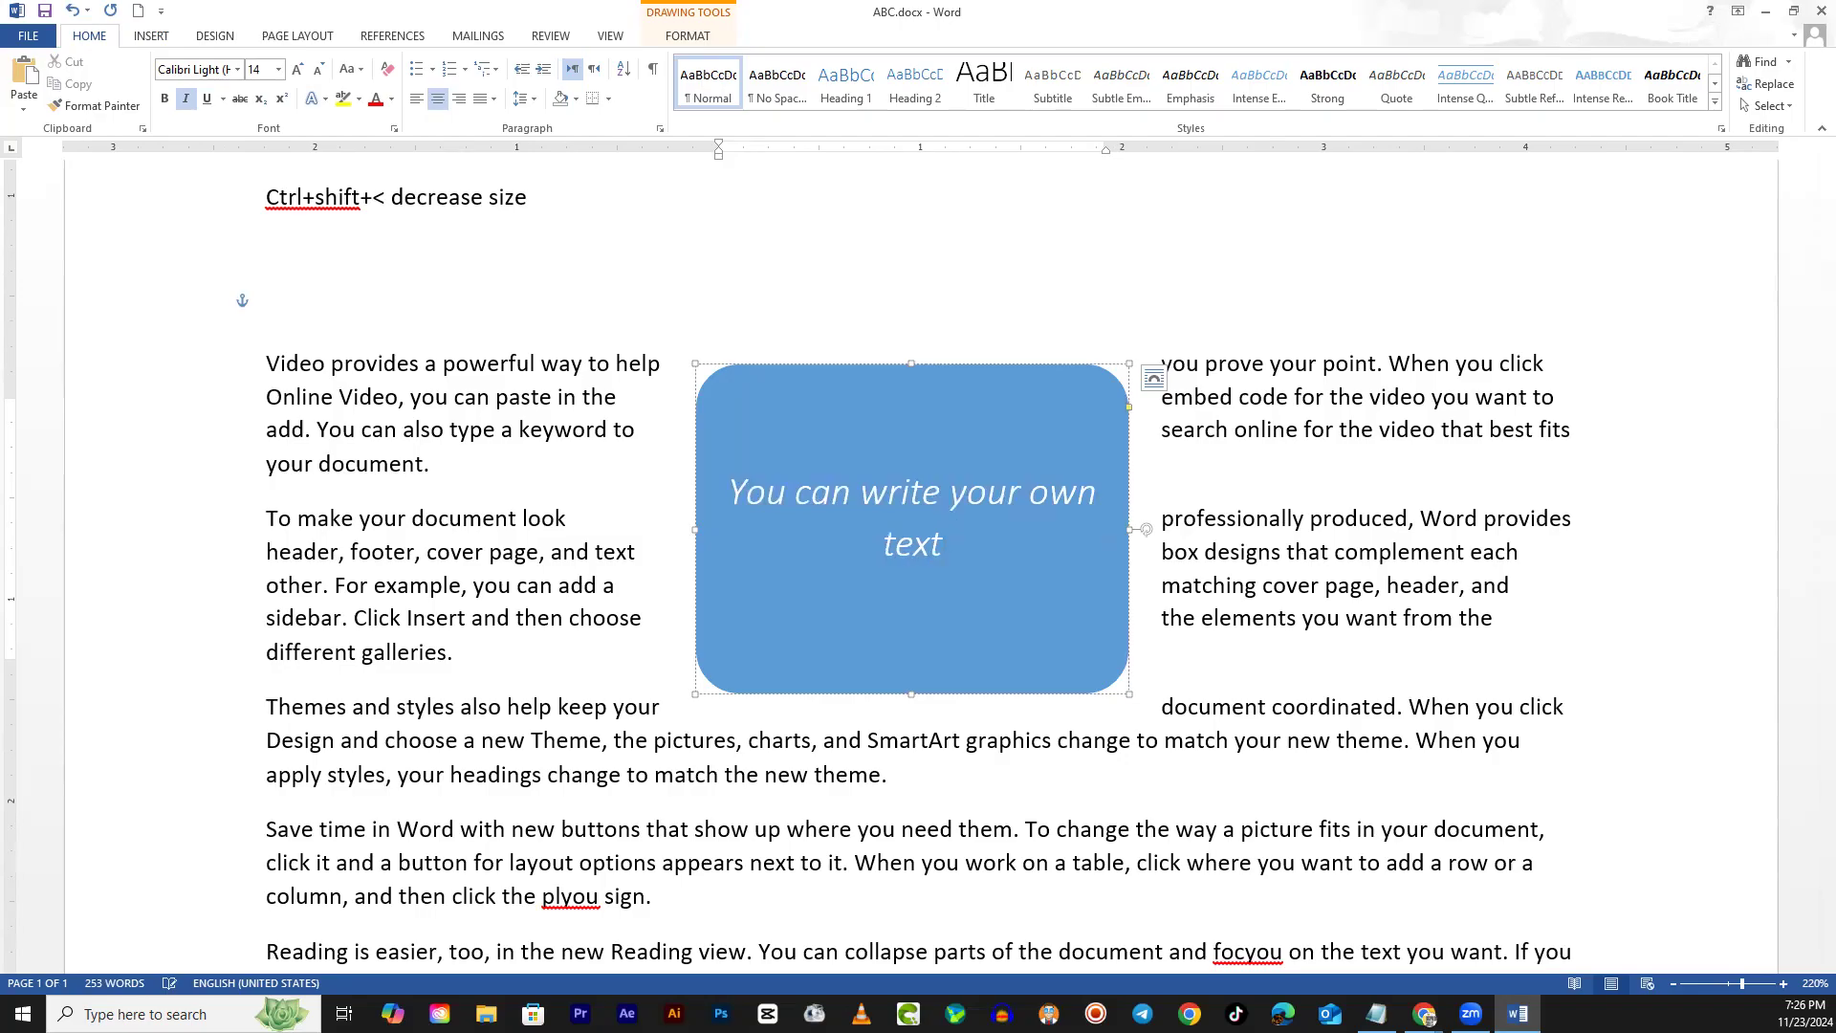
pyautogui.press('BackSpace')
pyautogui.write('t in this ')
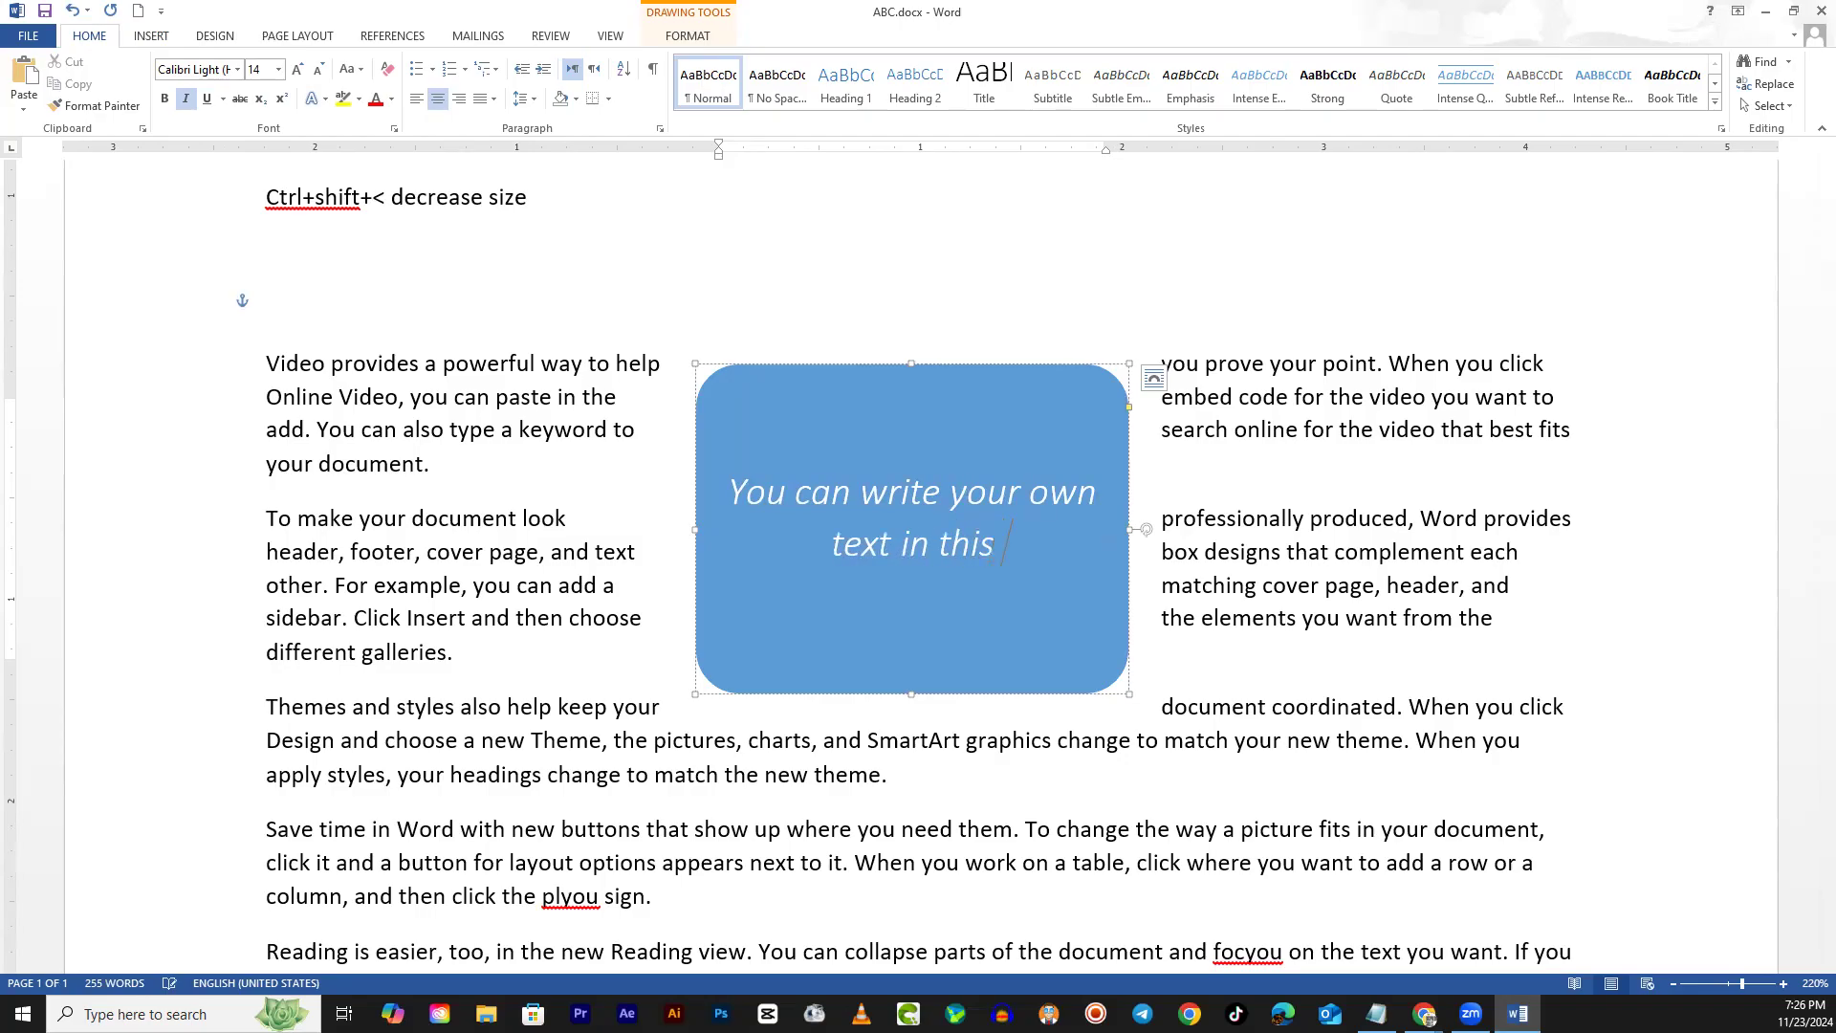
pyautogui.write('text bi')
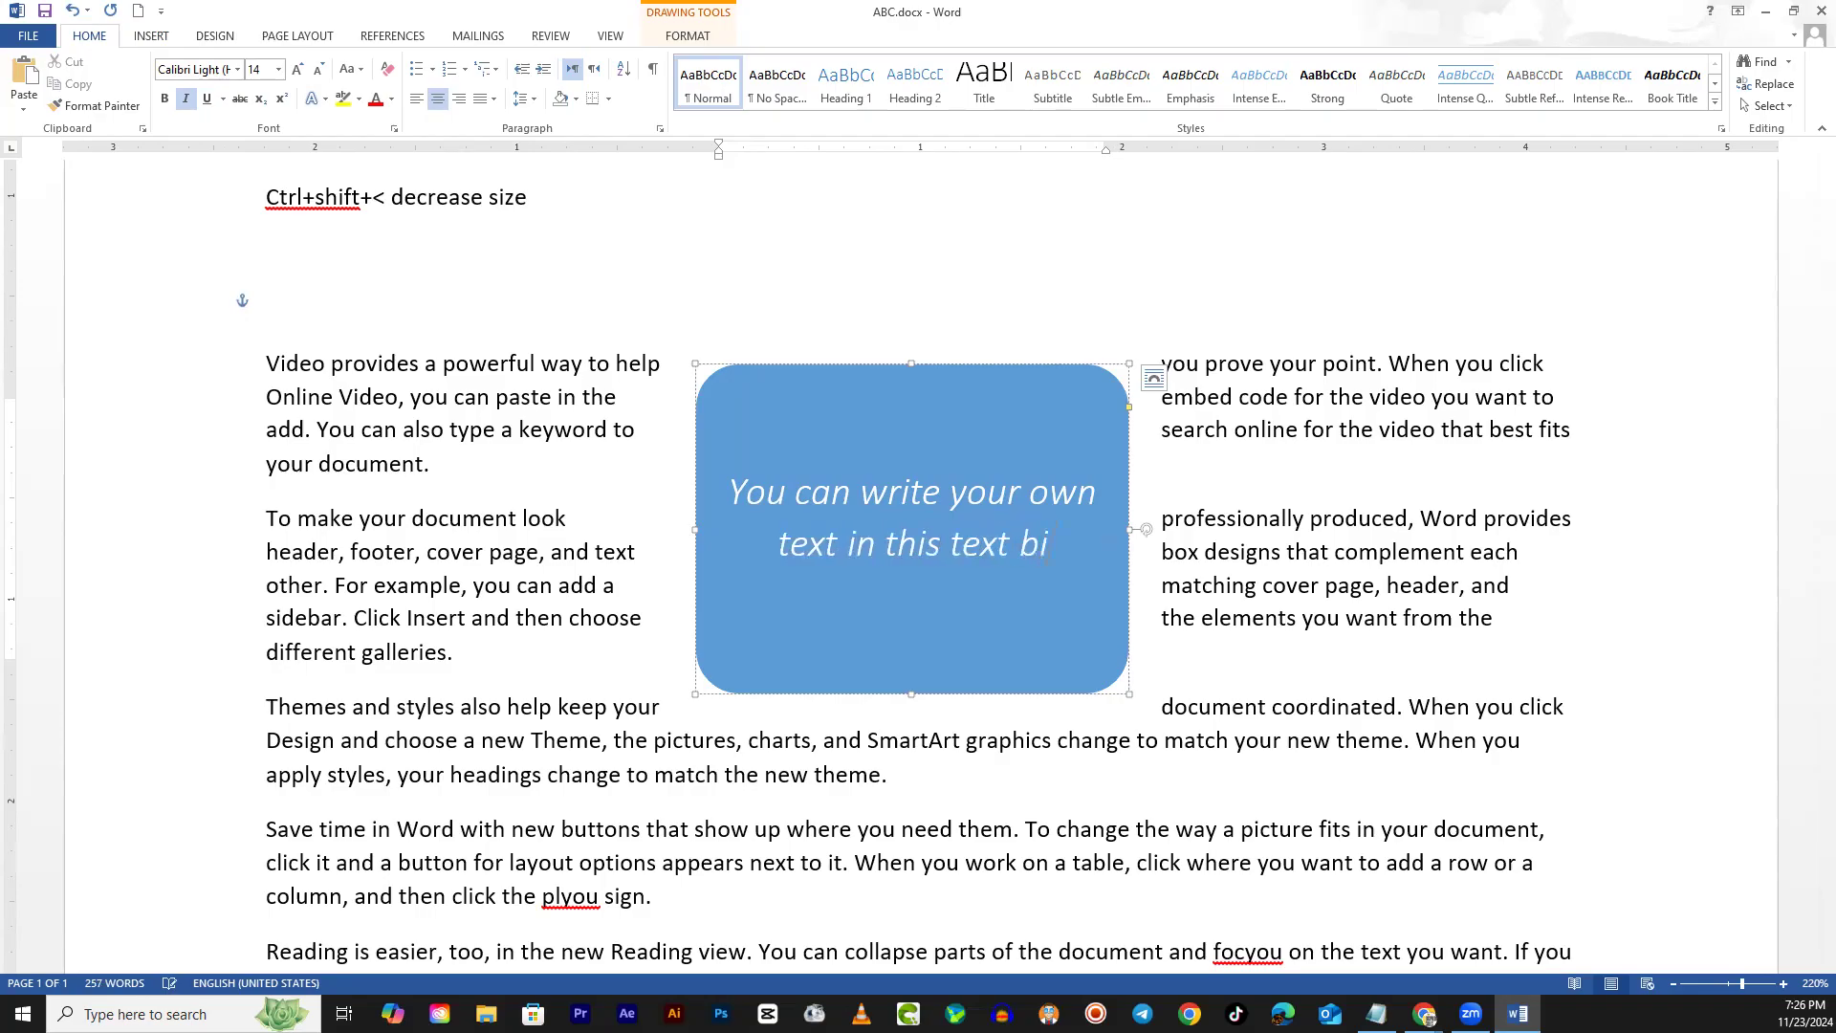
pyautogui.press('BackSpace')
pyautogui.write('ox')
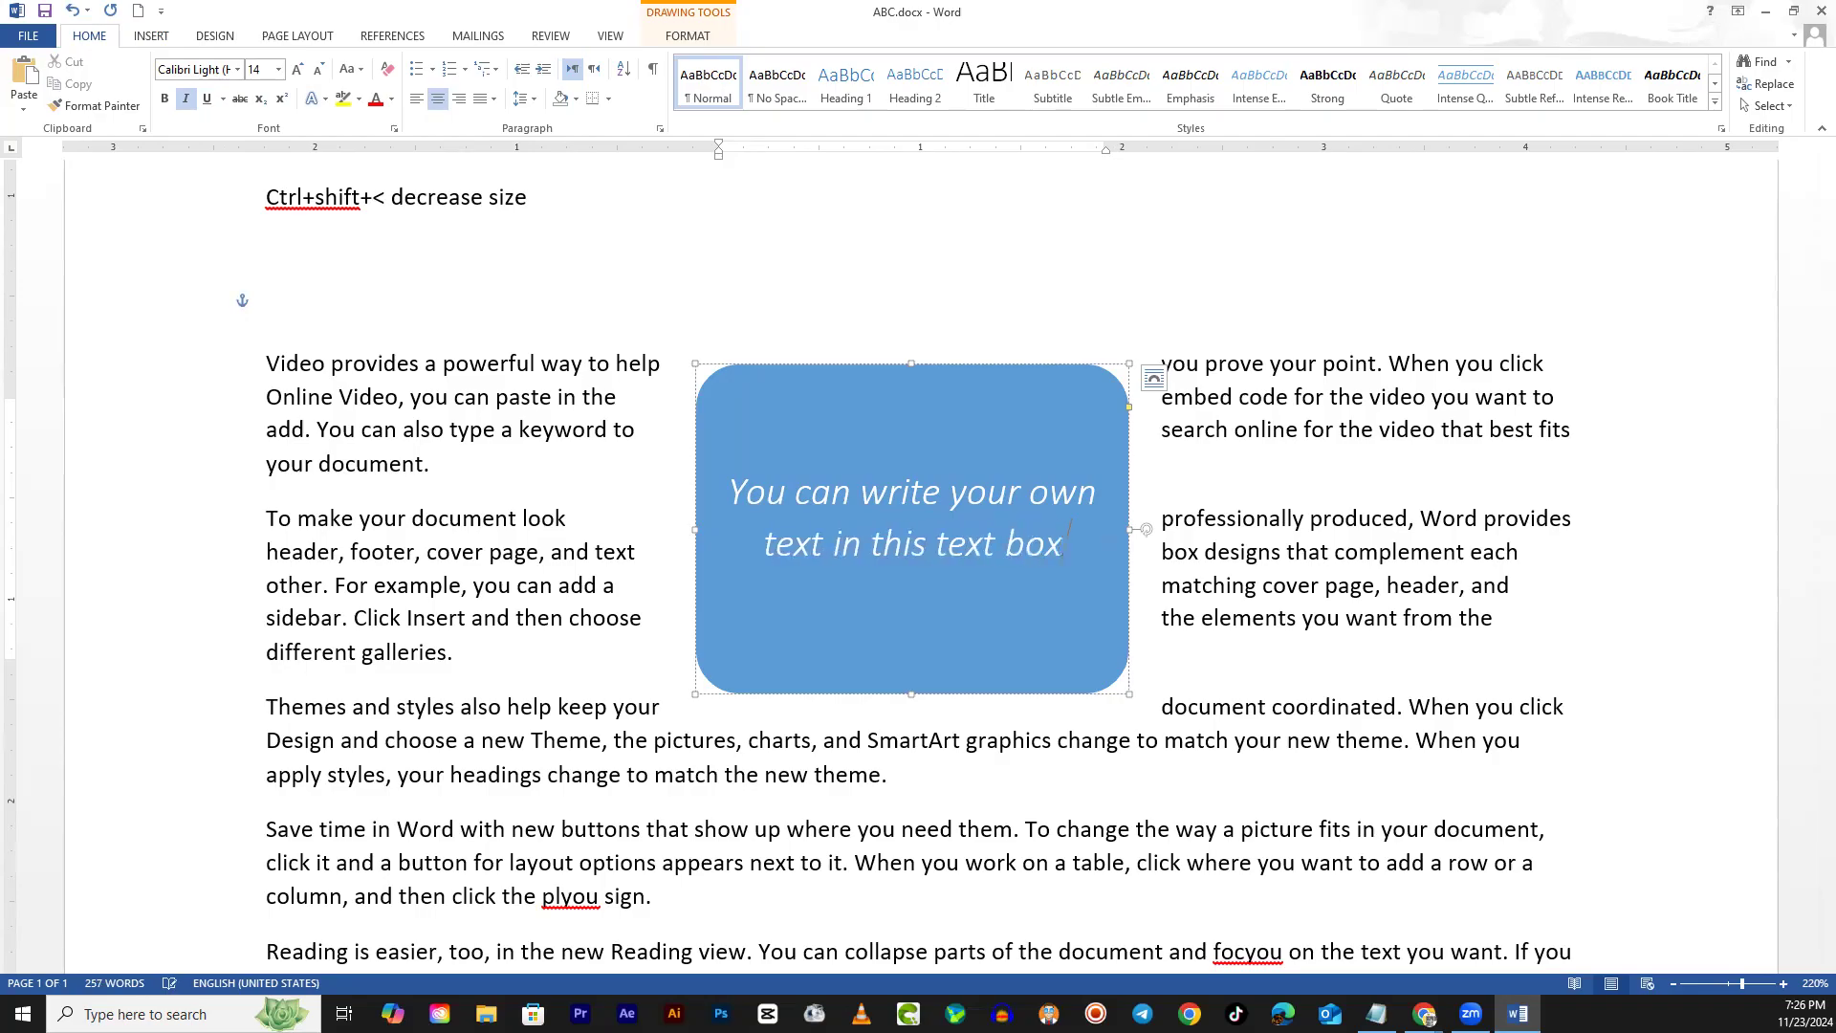
pyautogui.write('.')
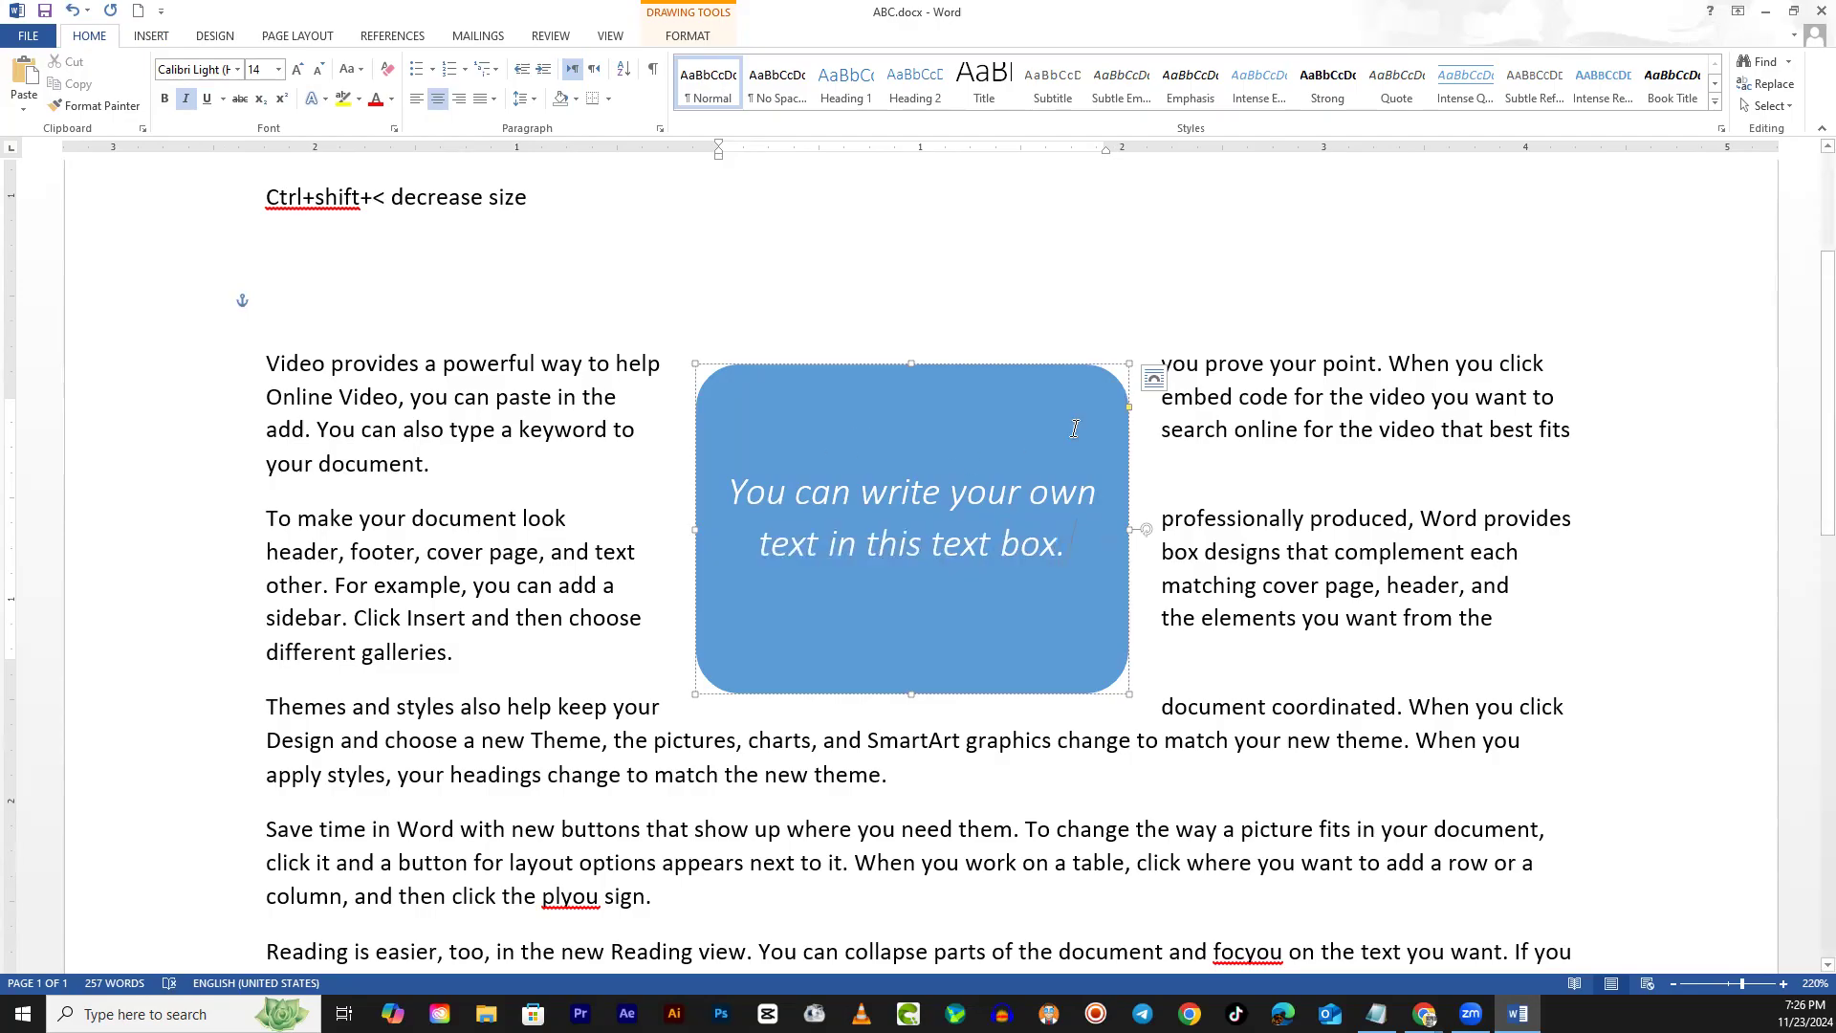
# Shorten the quote text box from the bottom
pyautogui.click(910, 691)
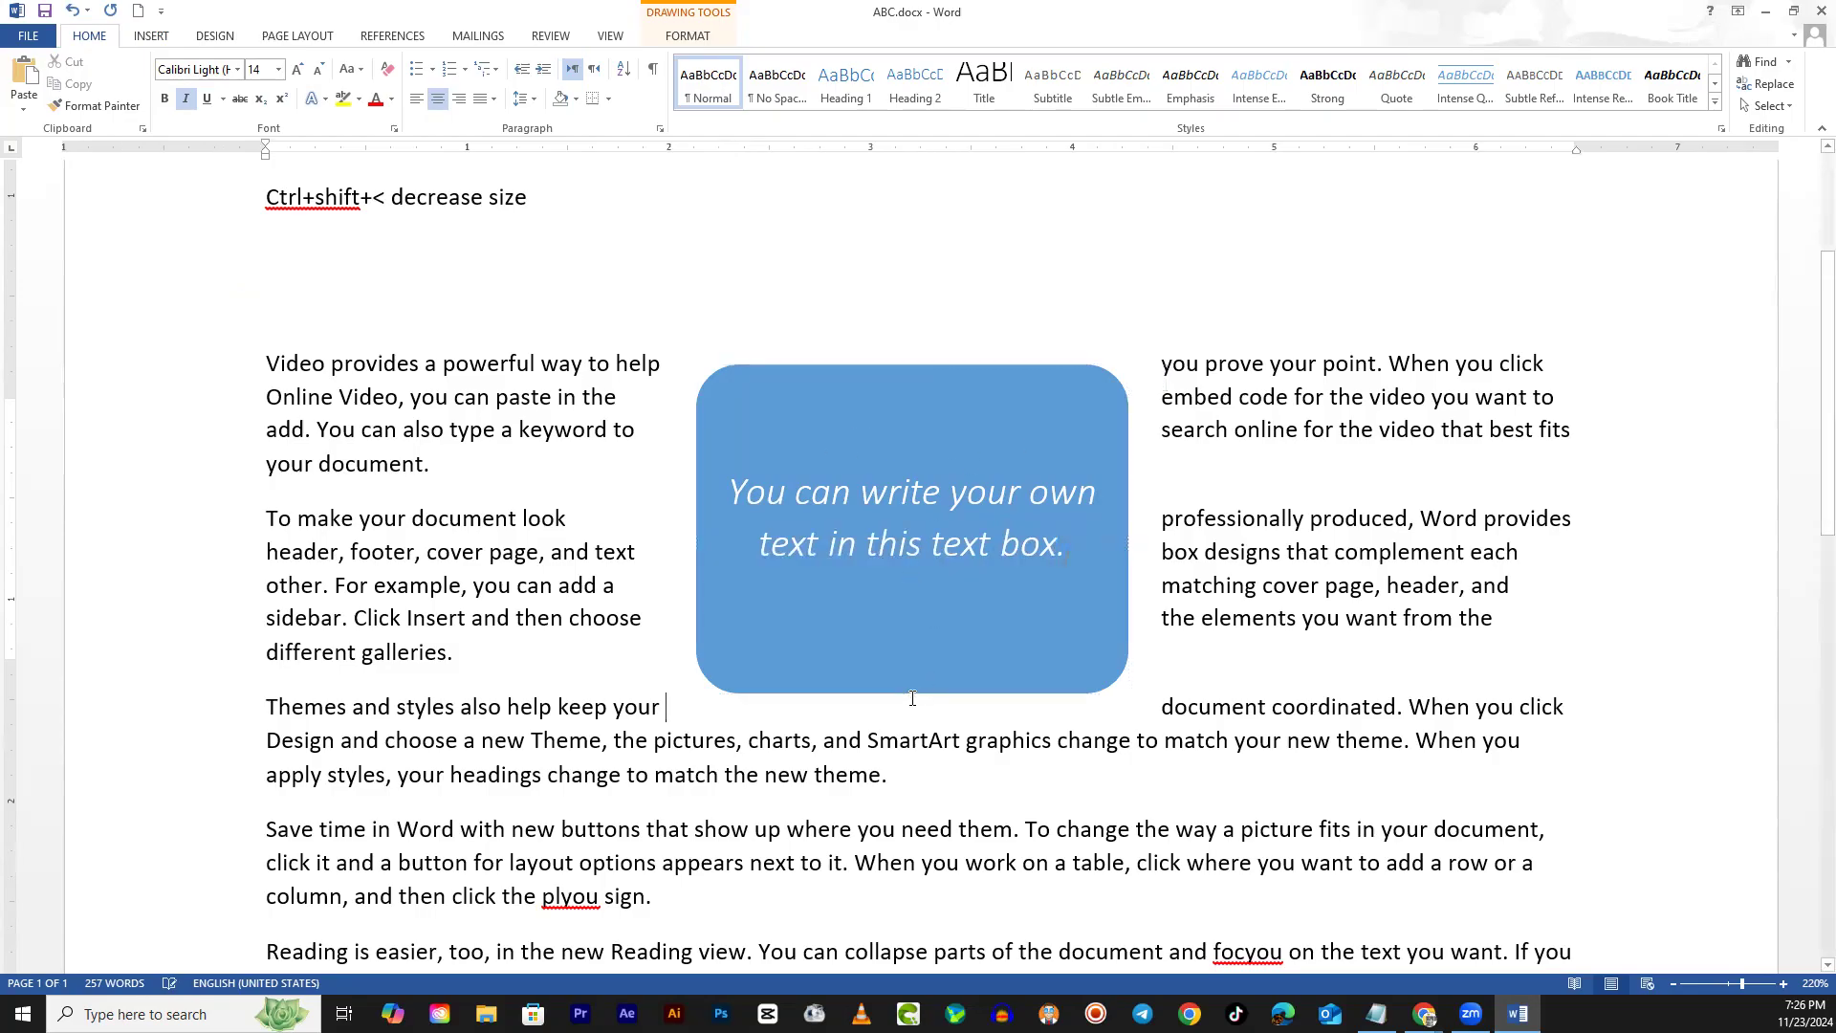
pyautogui.moveTo(910, 690); pyautogui.dragTo(915, 536)
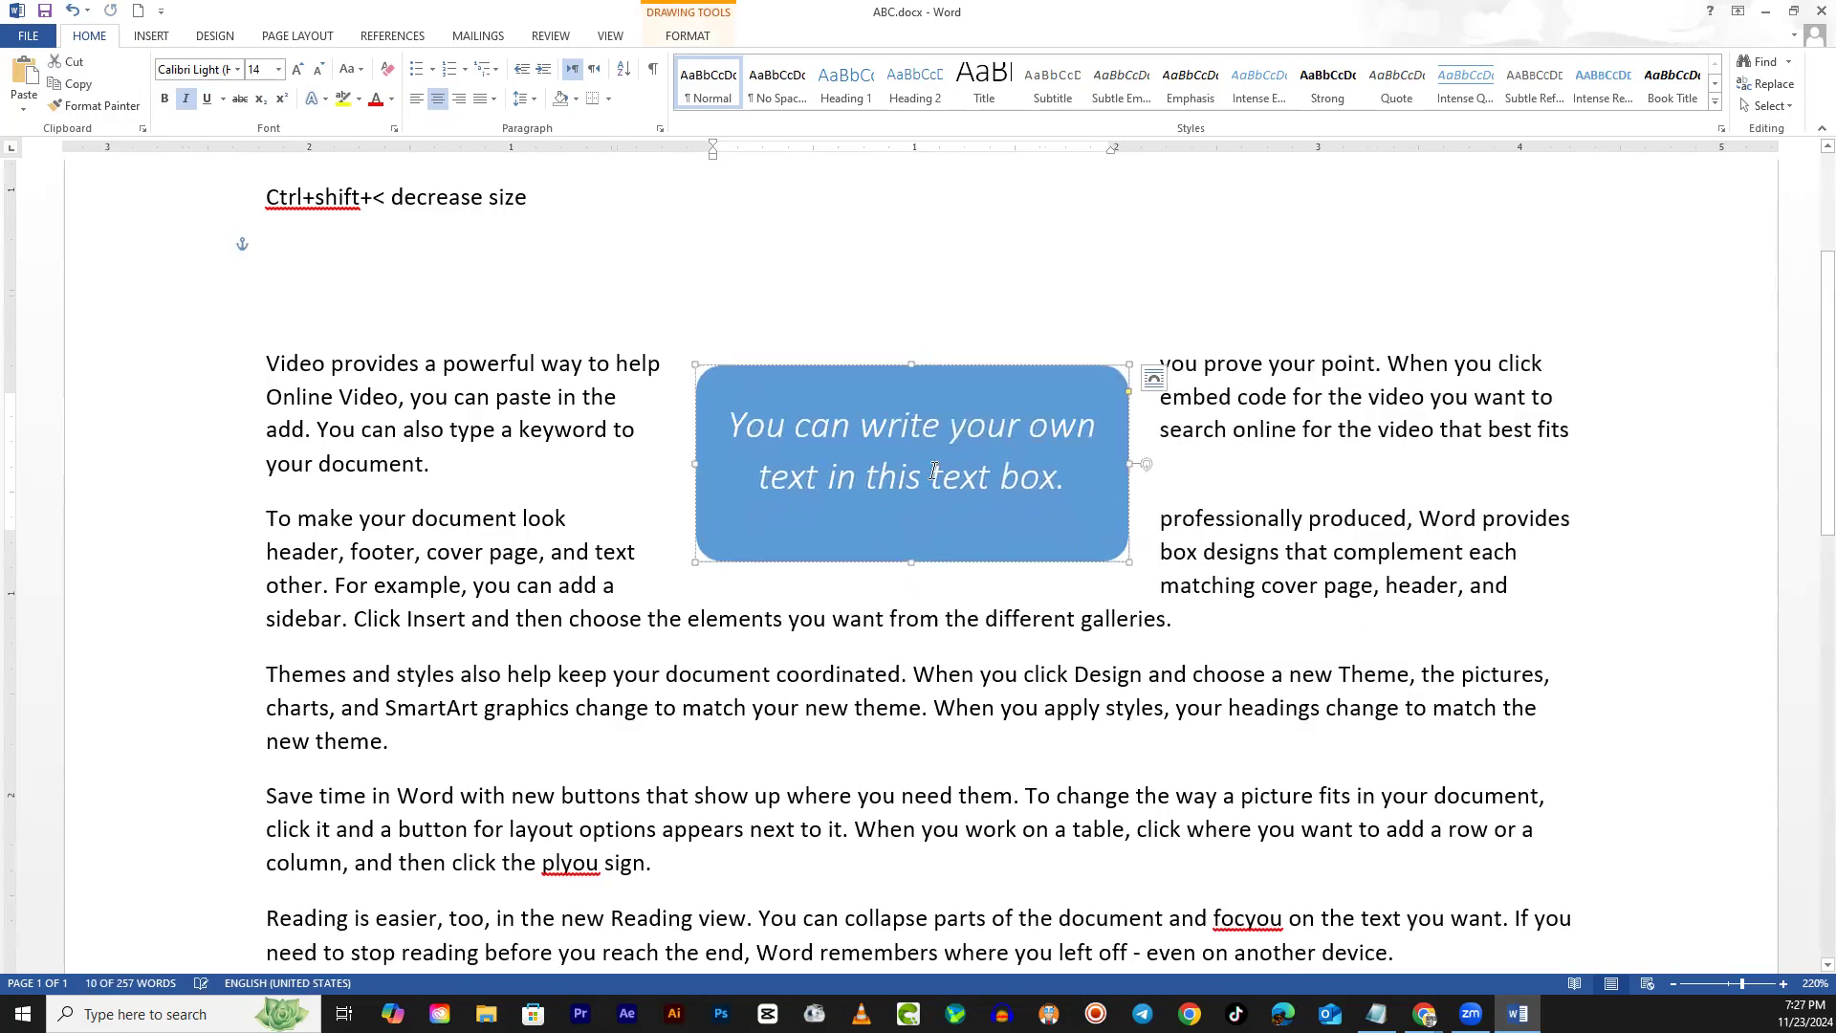
pyautogui.moveTo(1069, 478); pyautogui.dragTo(701, 422)
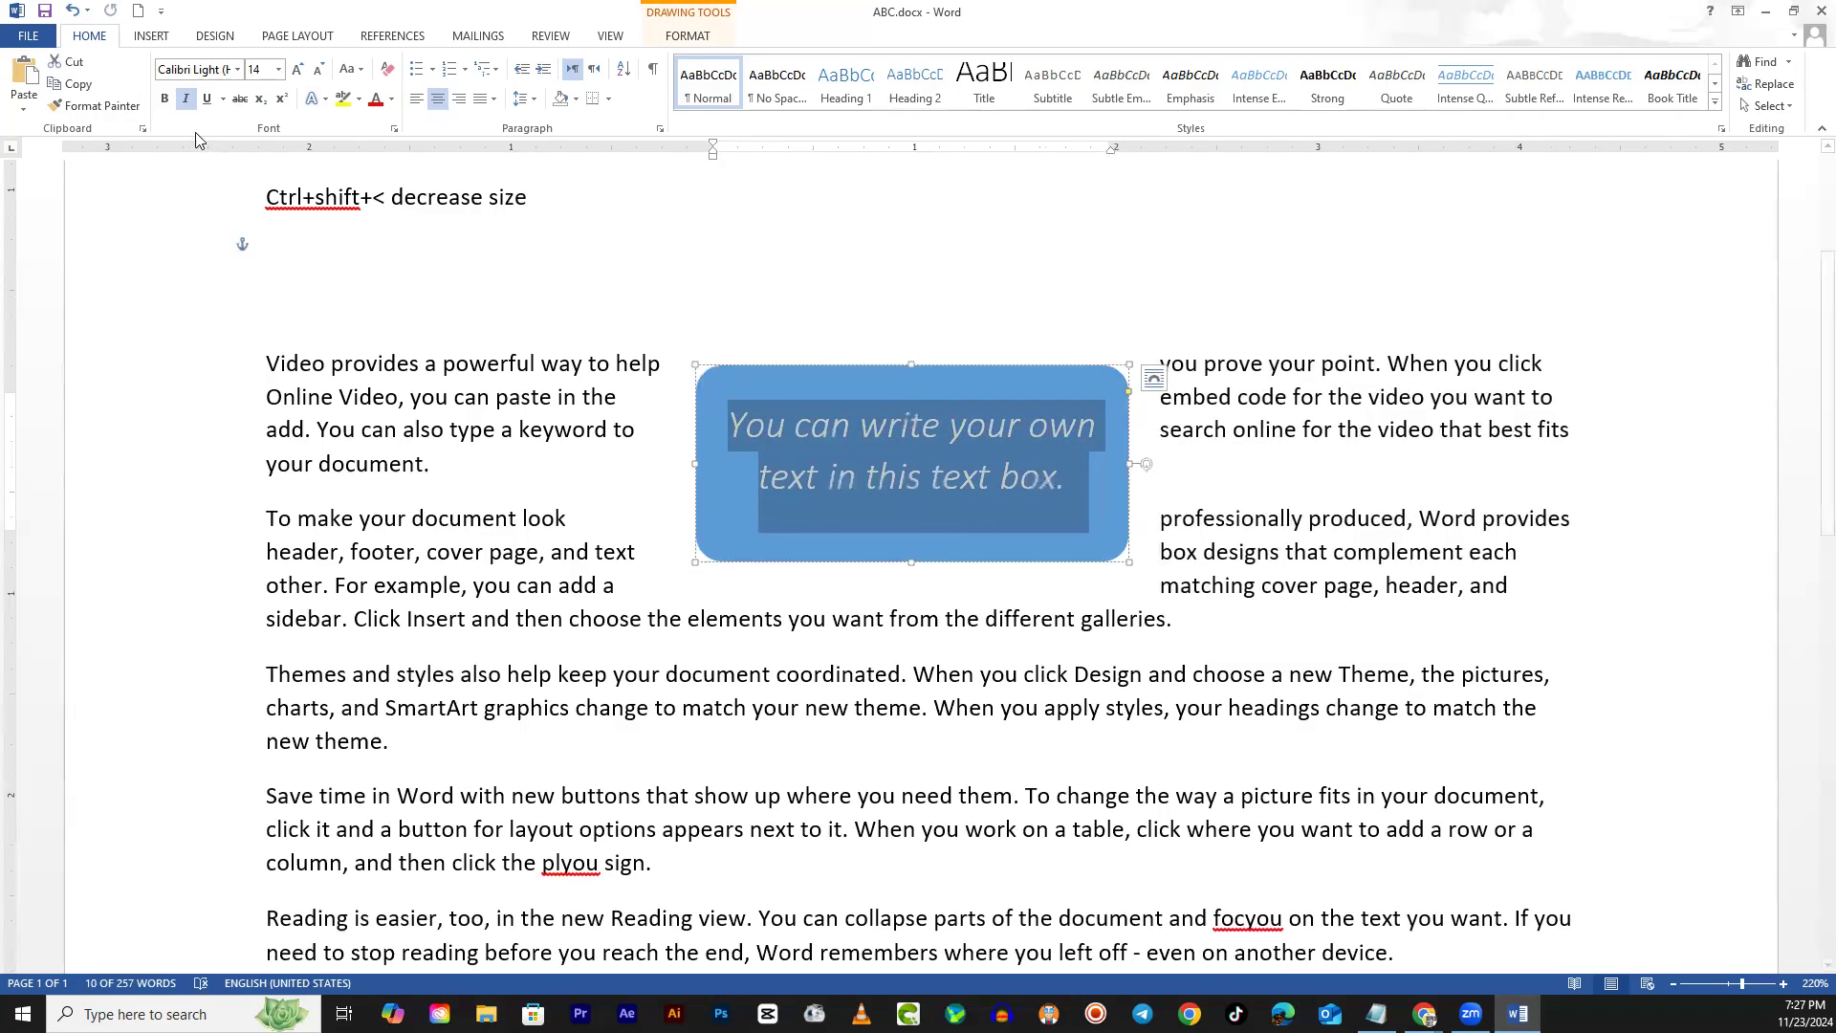
# Make the text box text bold, yellow and Arial Black
pyautogui.click(164, 101)
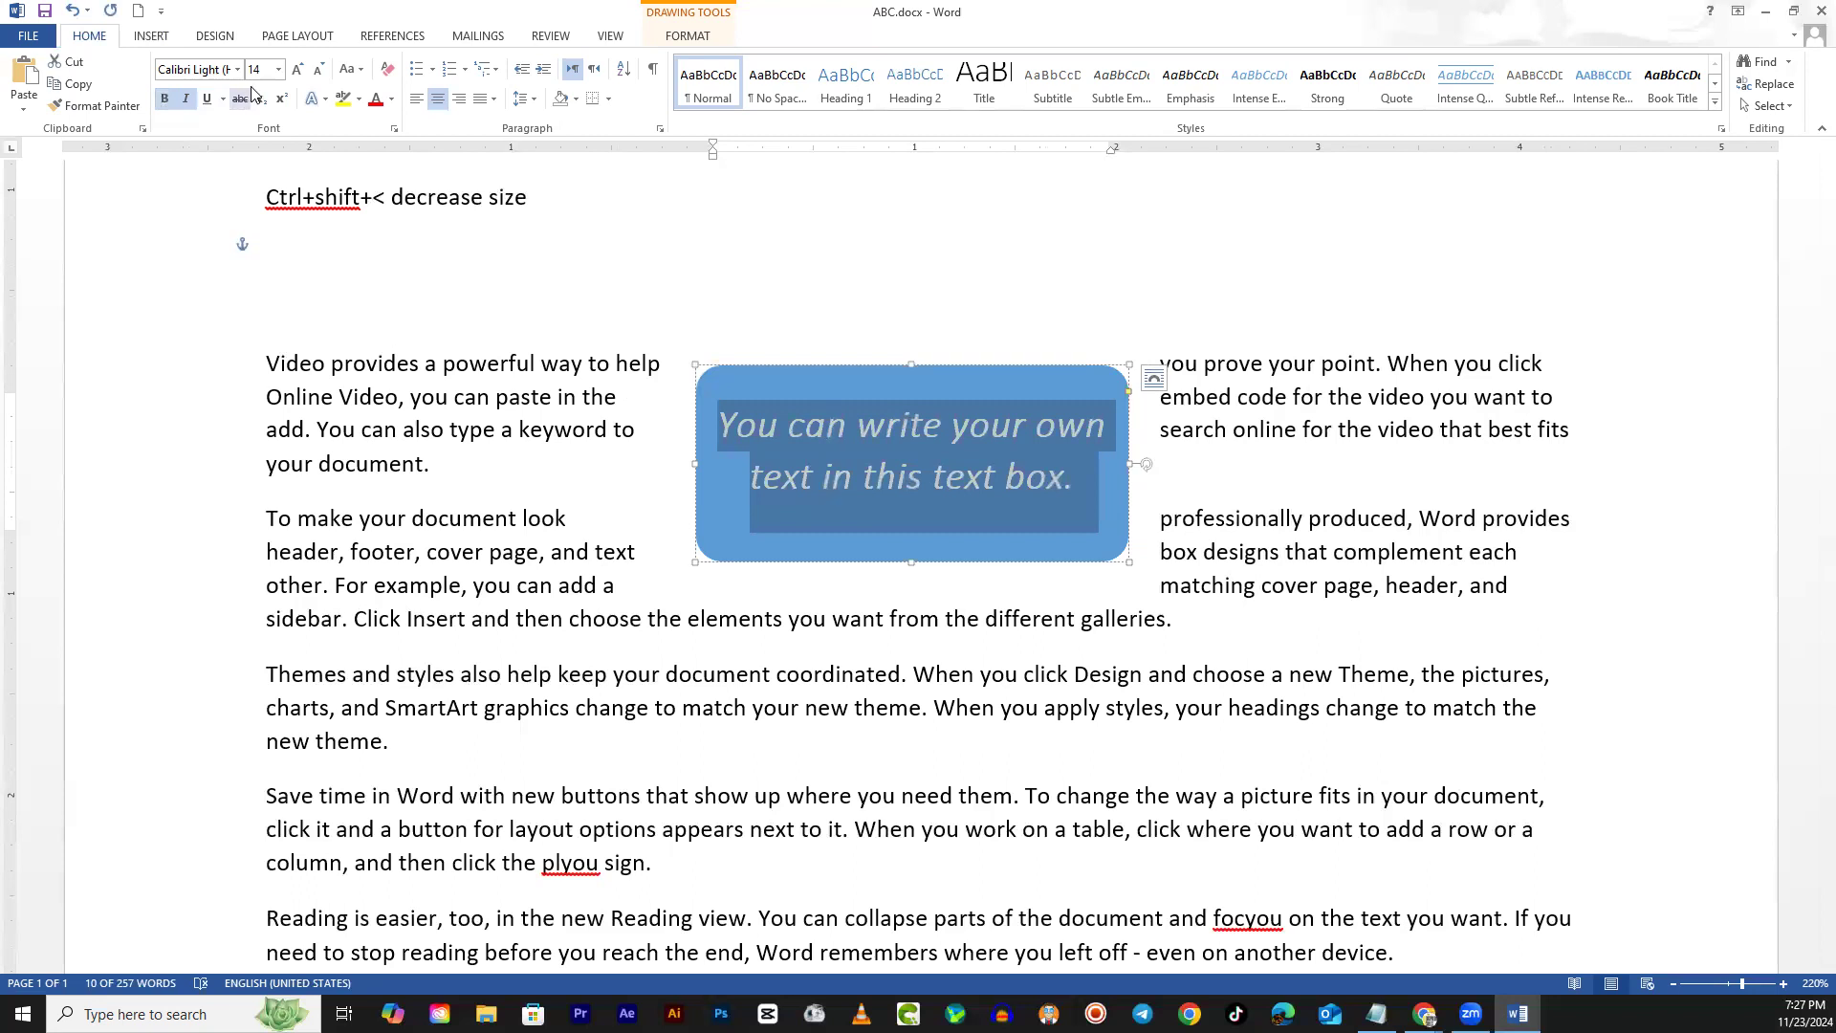
pyautogui.click(376, 100)
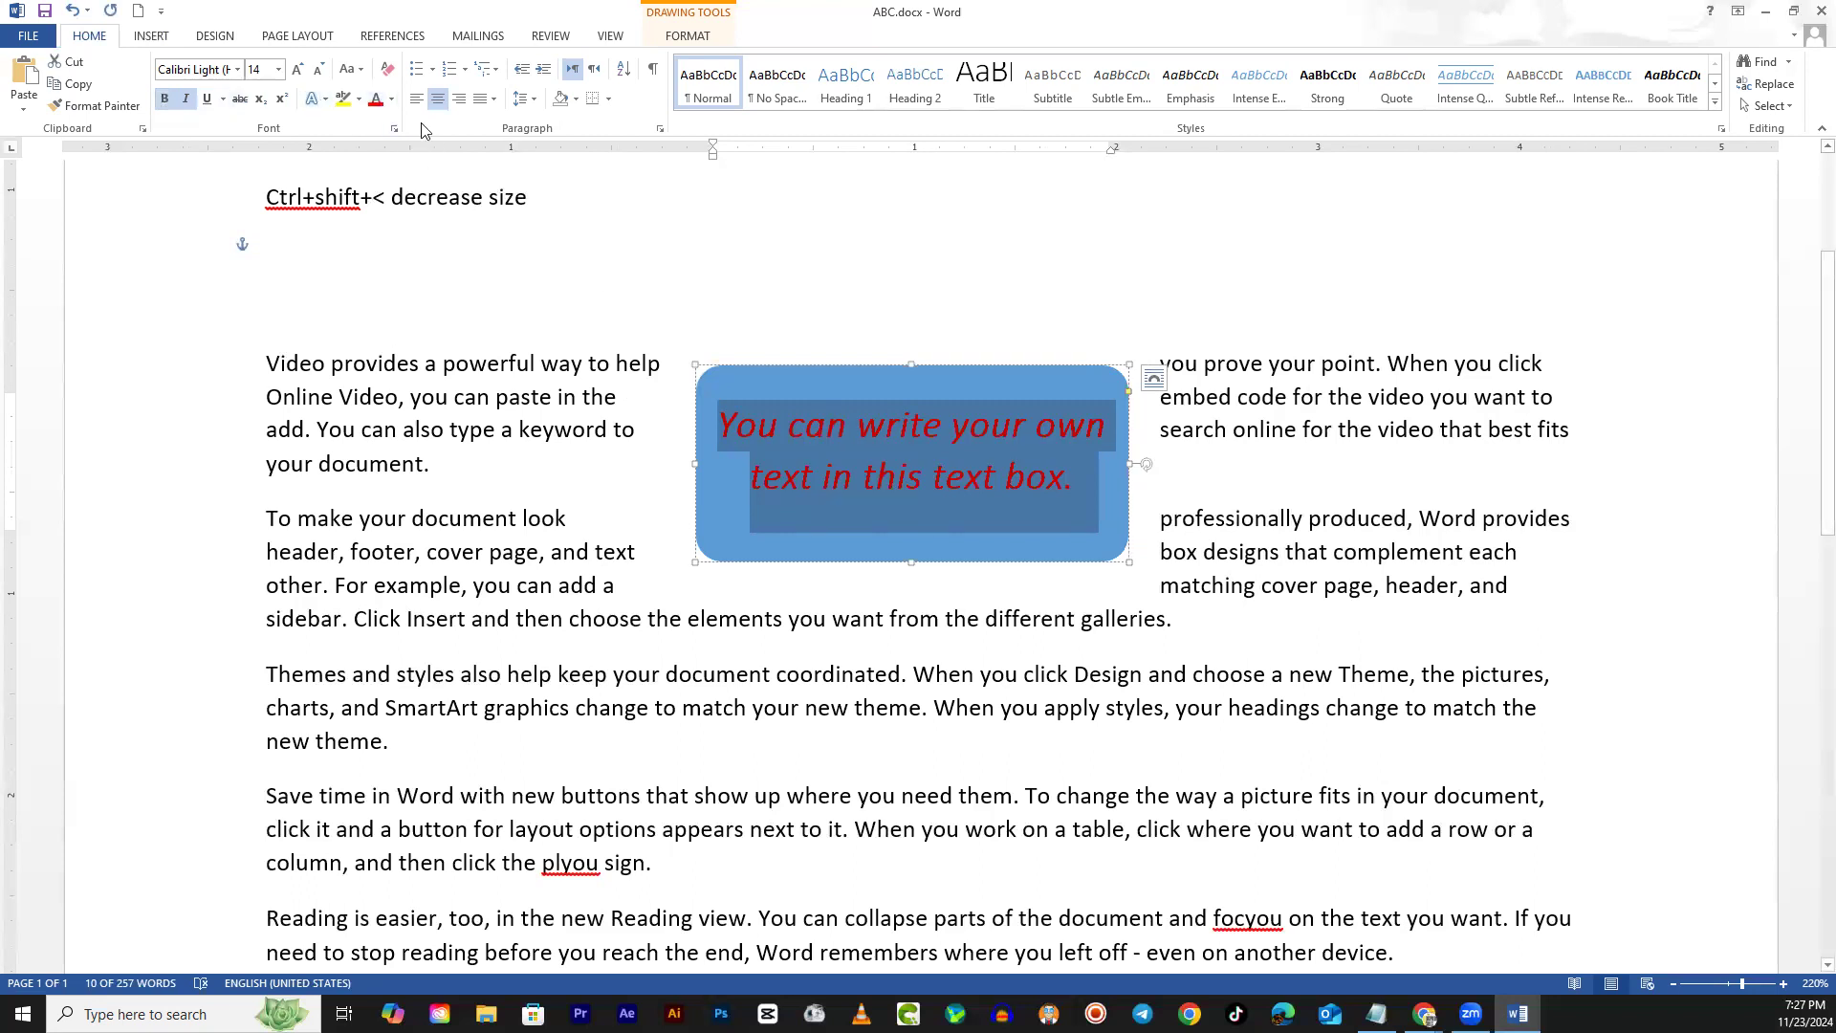
pyautogui.click(392, 101)
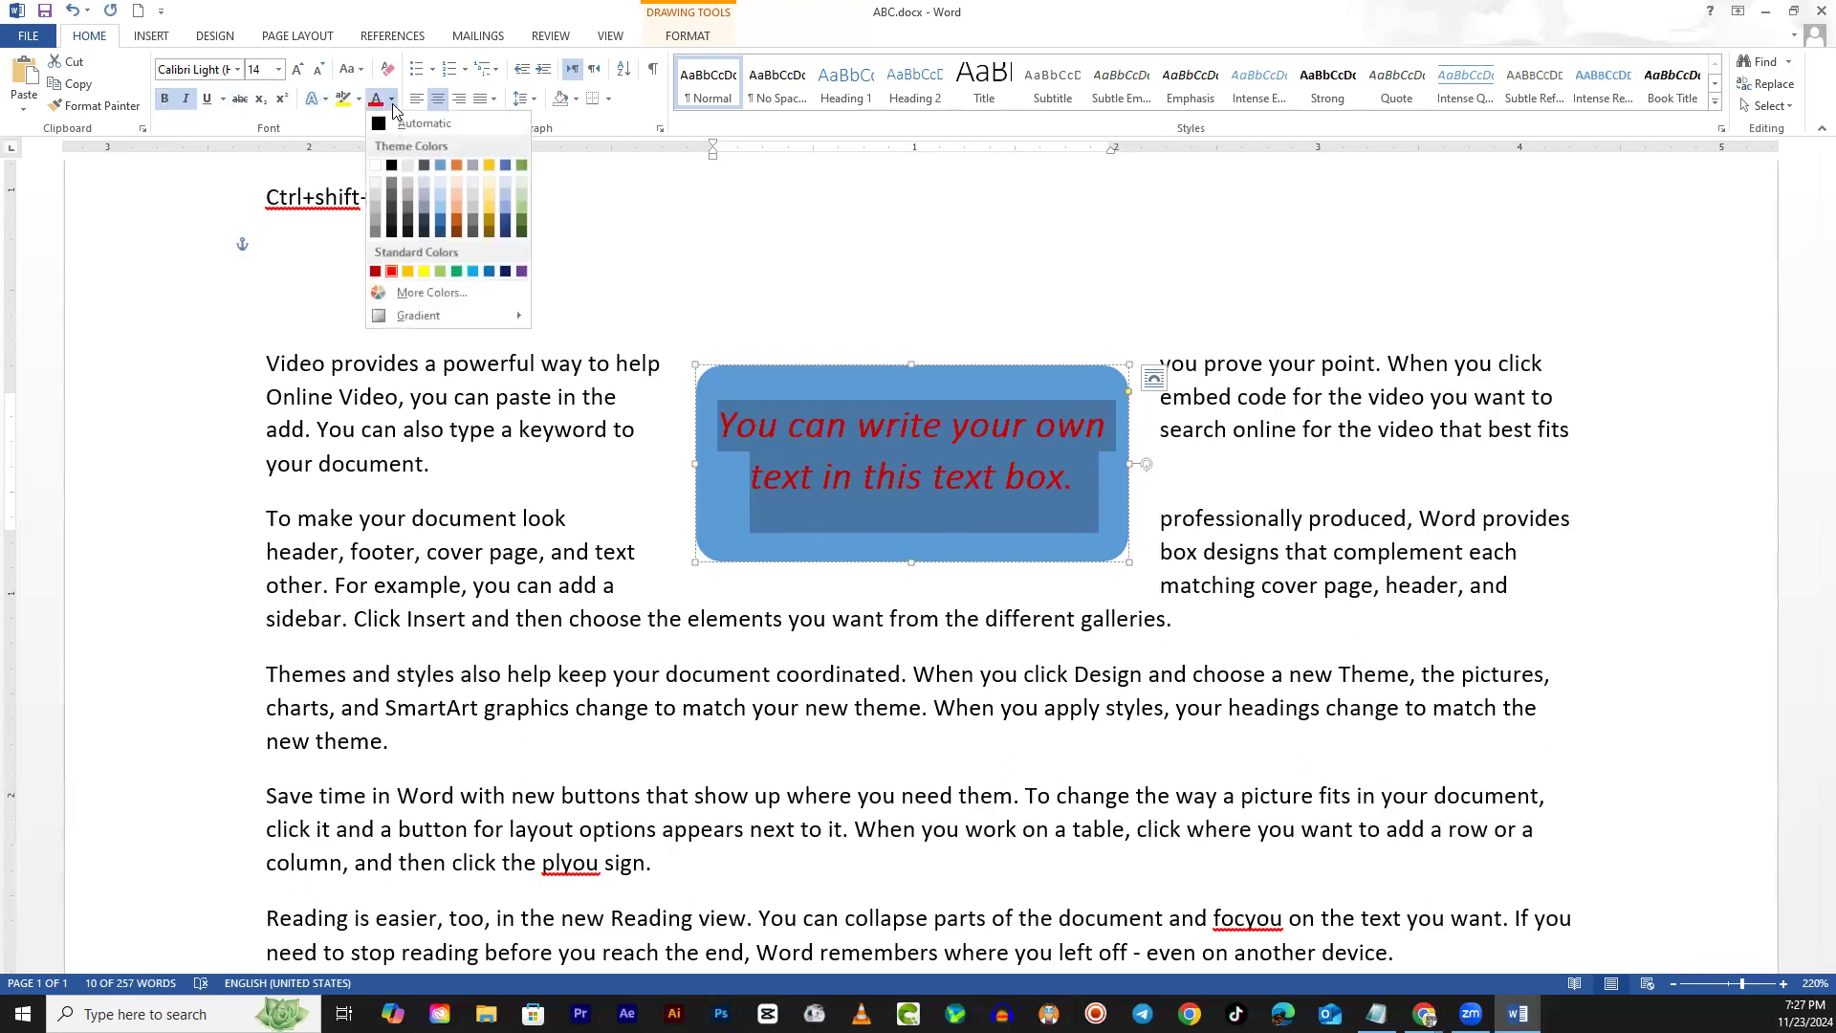
pyautogui.click(424, 273)
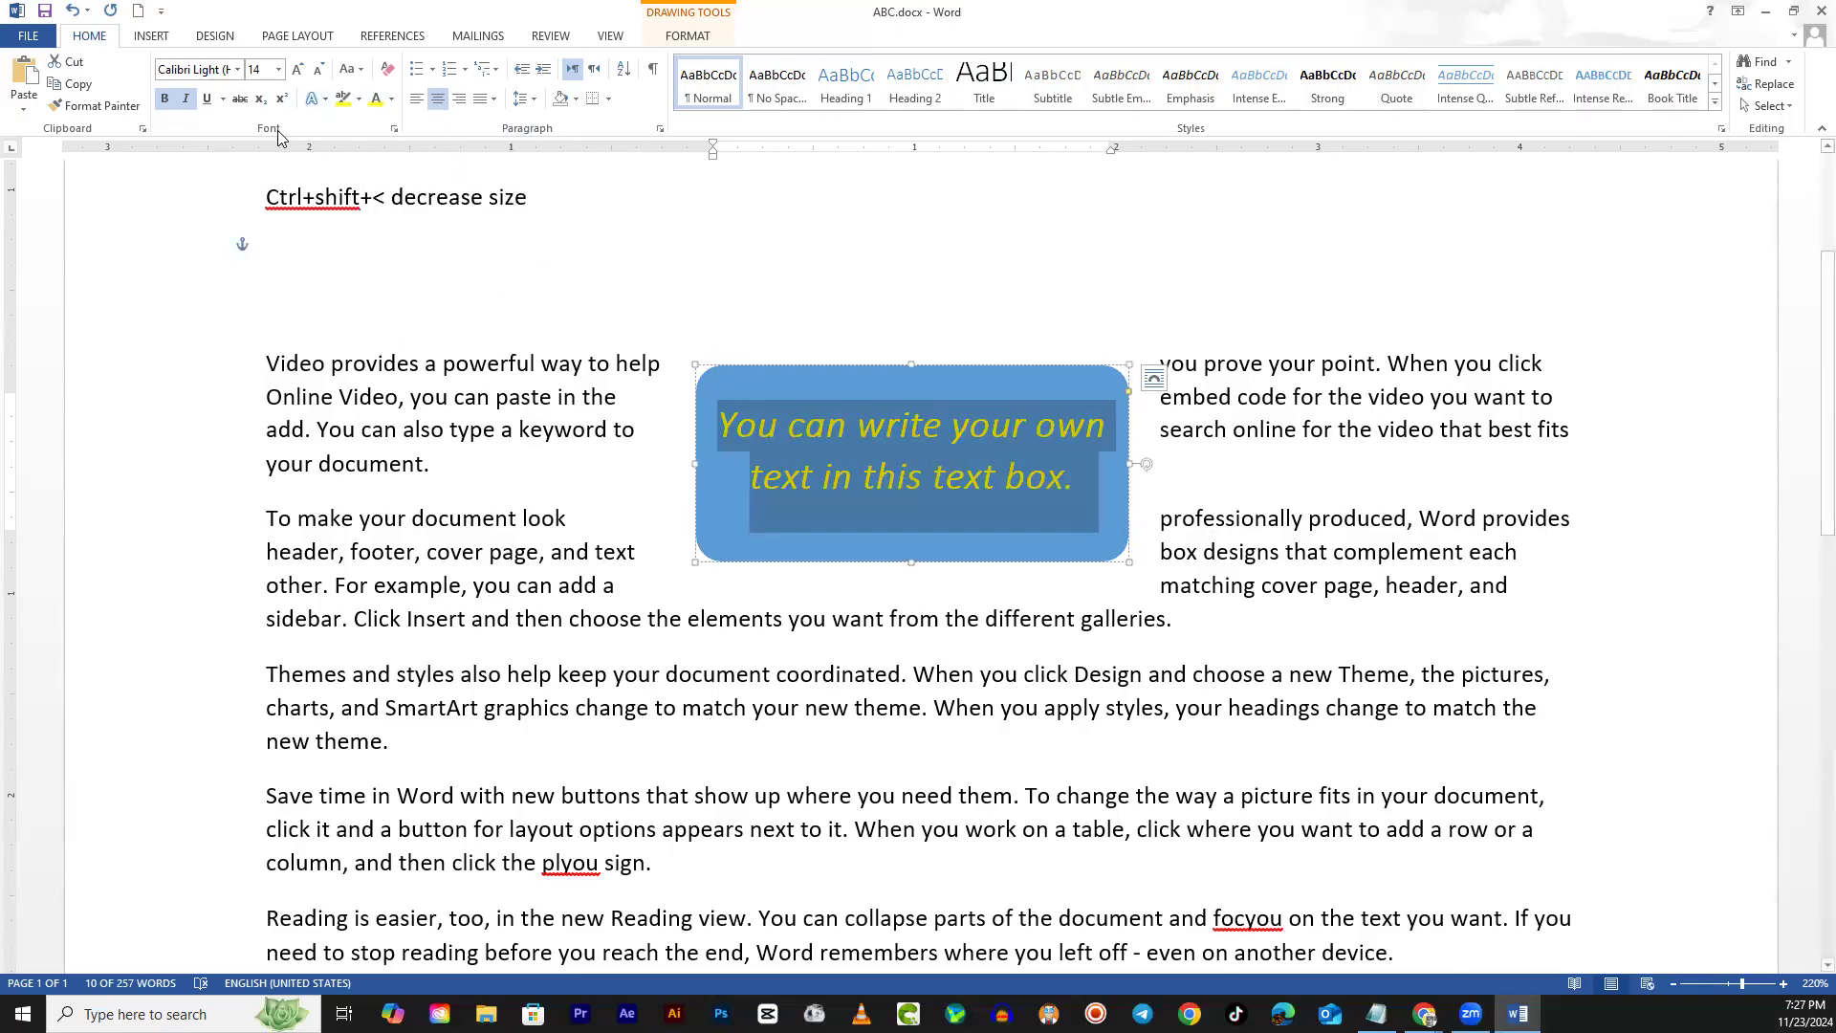
pyautogui.click(239, 70)
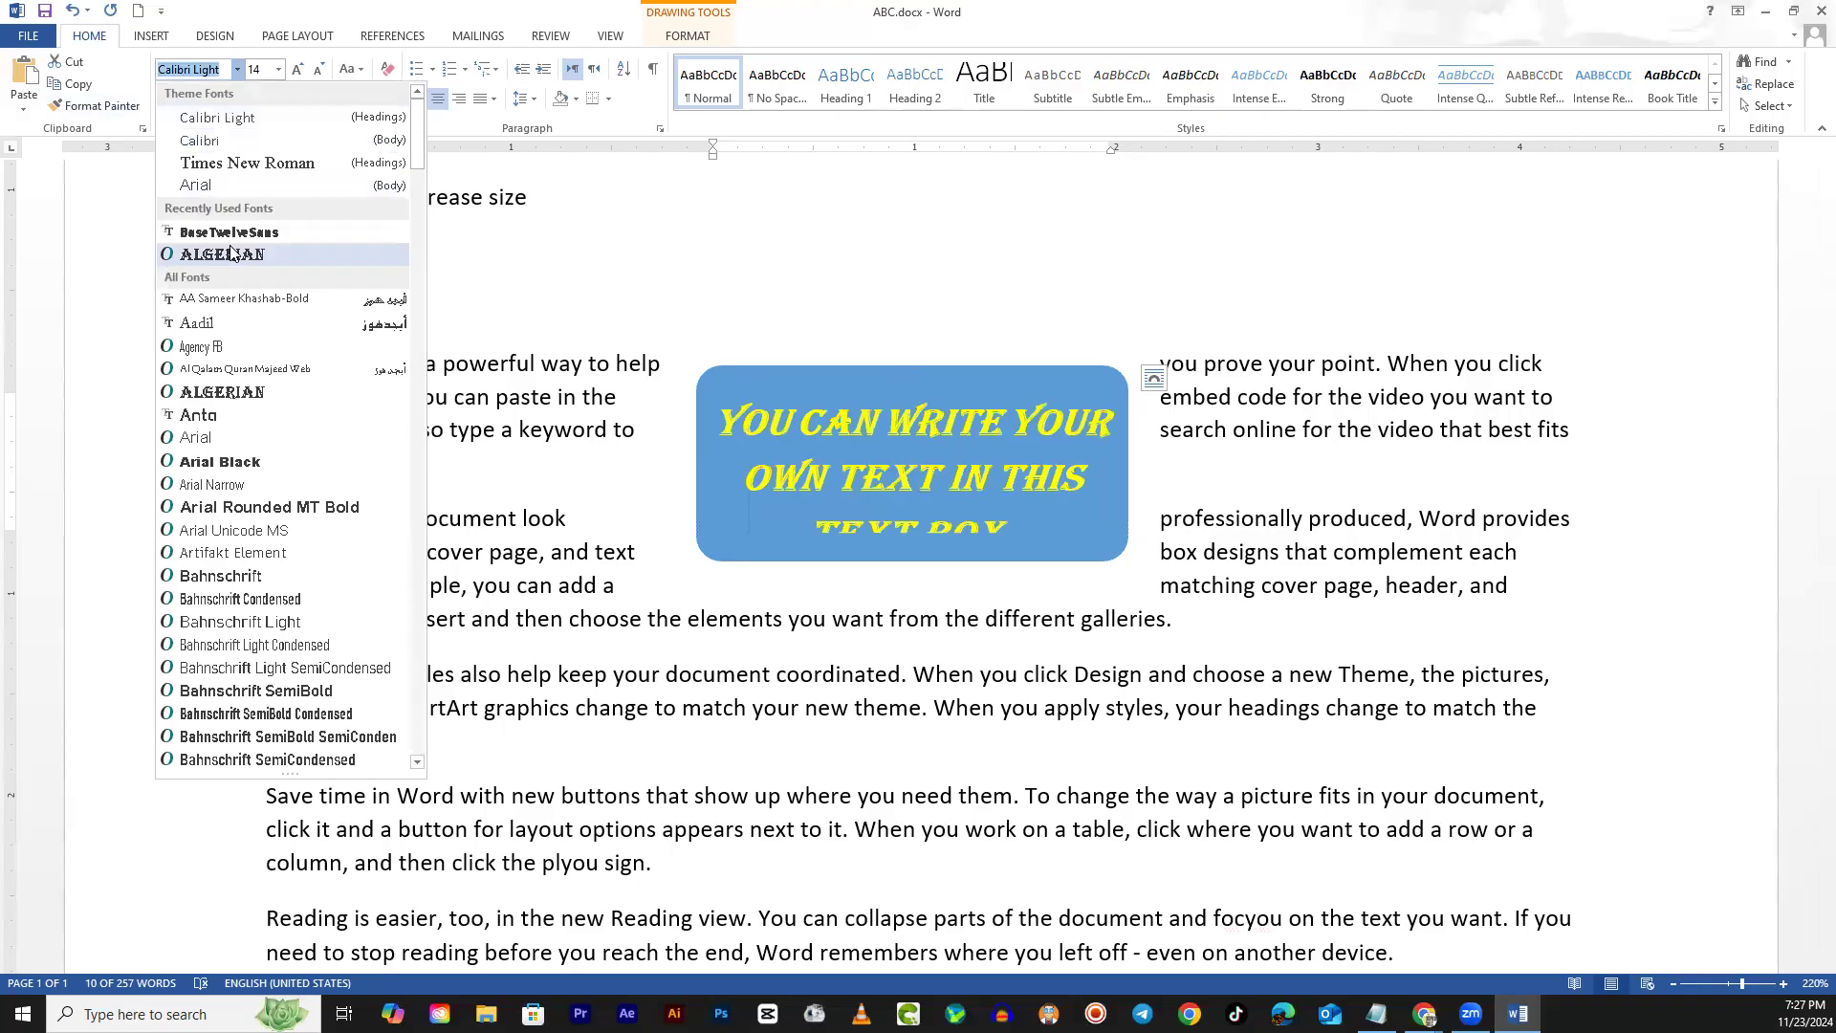
pyautogui.click(245, 462)
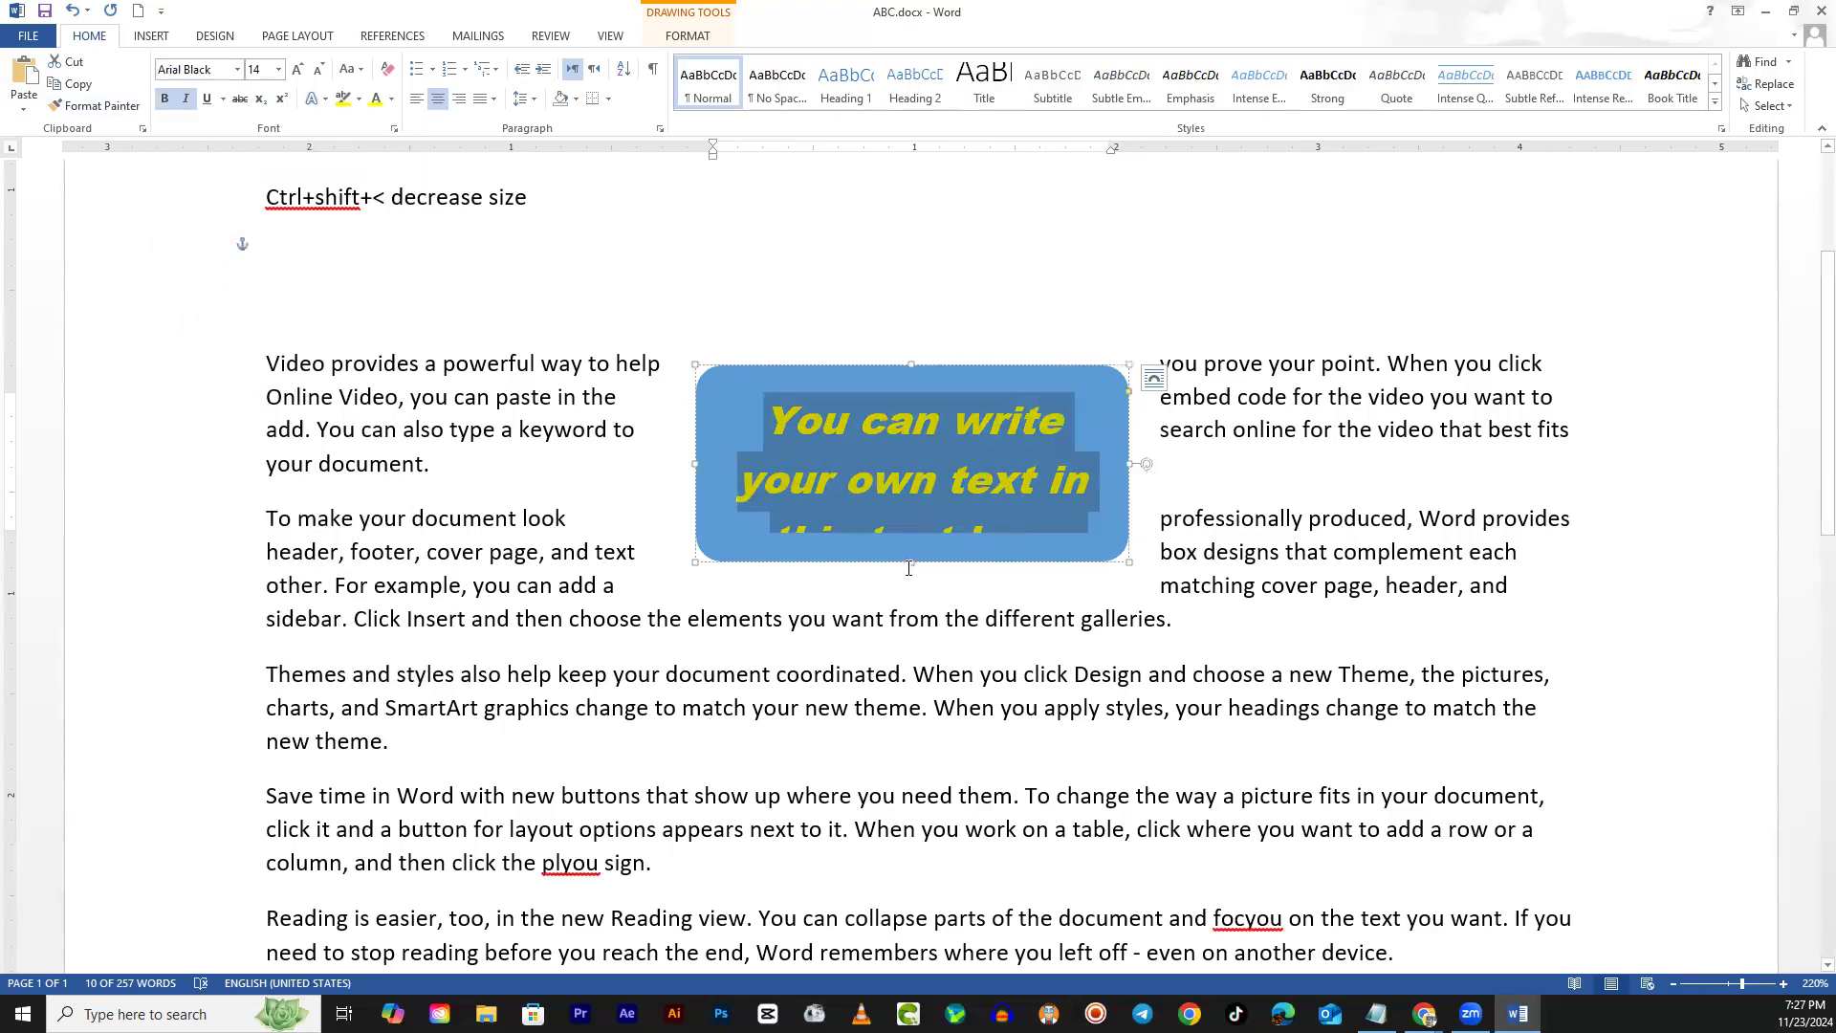
# Enlarge the text box so all three lines of text show, then reselect it
pyautogui.moveTo(910, 559); pyautogui.dragTo(909, 603)
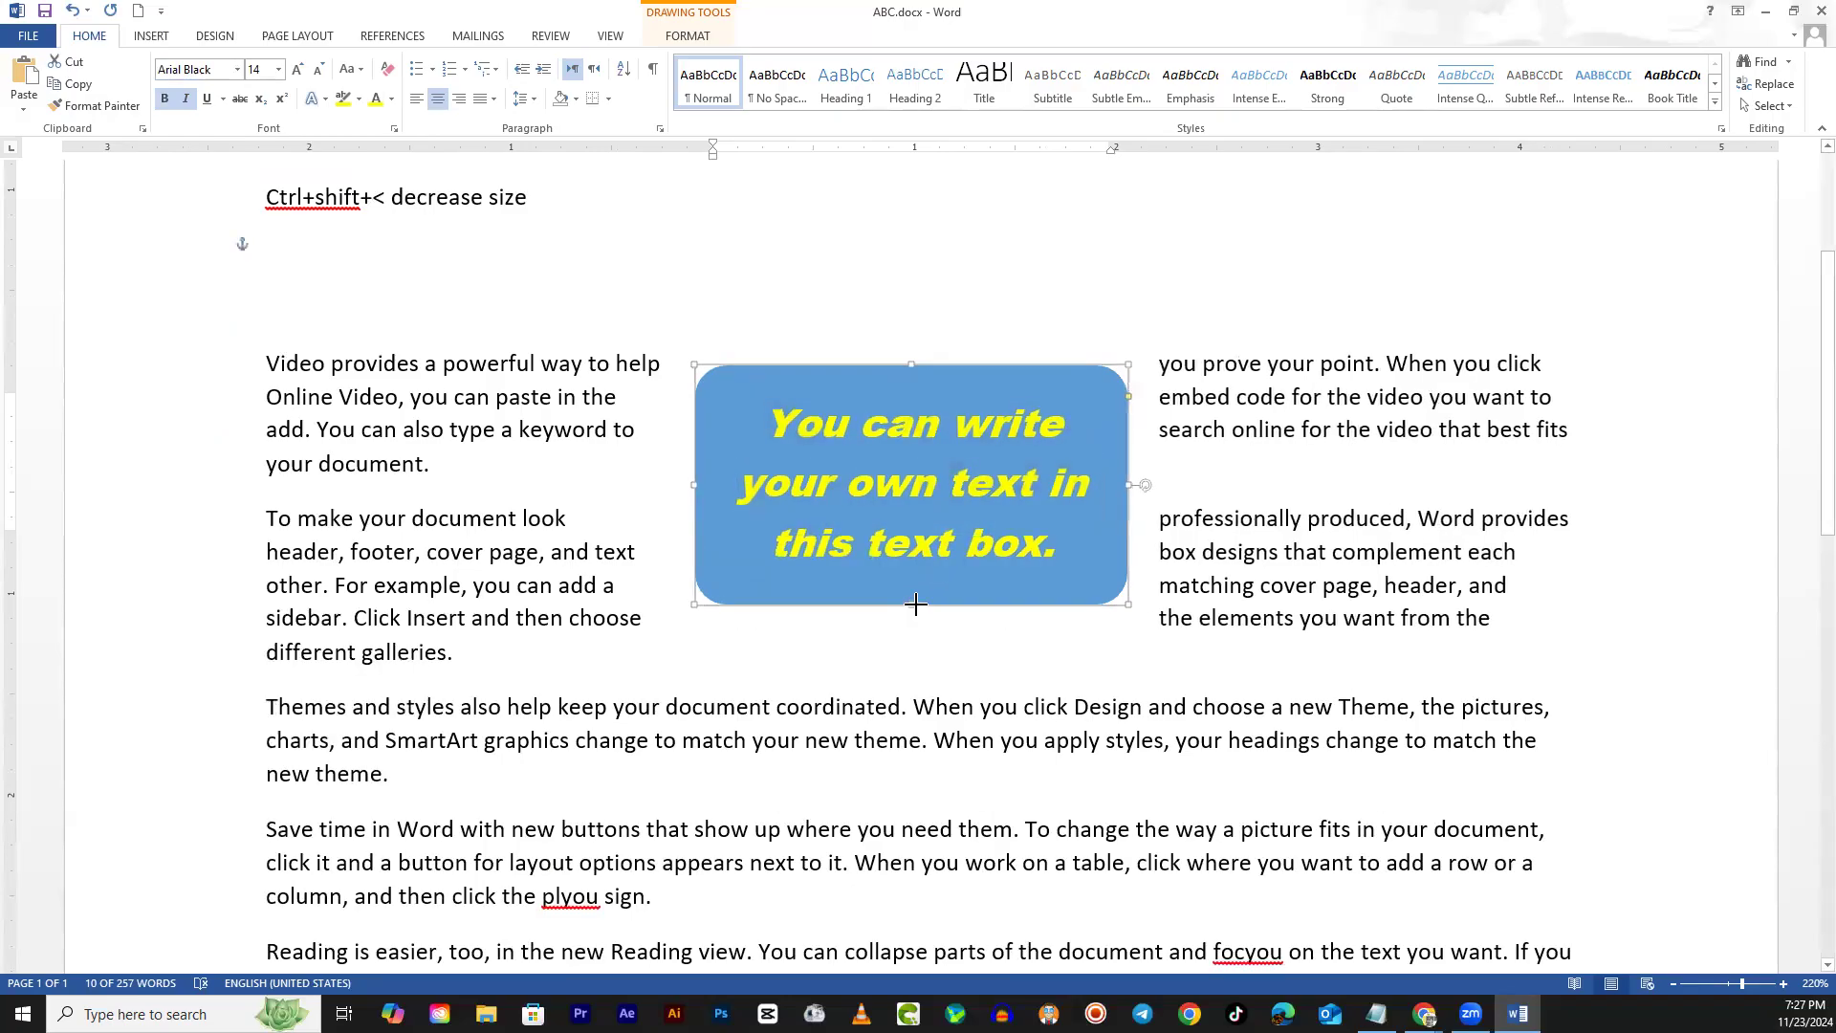
pyautogui.press('Escape')
pyautogui.moveTo(1329, 415); pyautogui.dragTo(1412, 712)
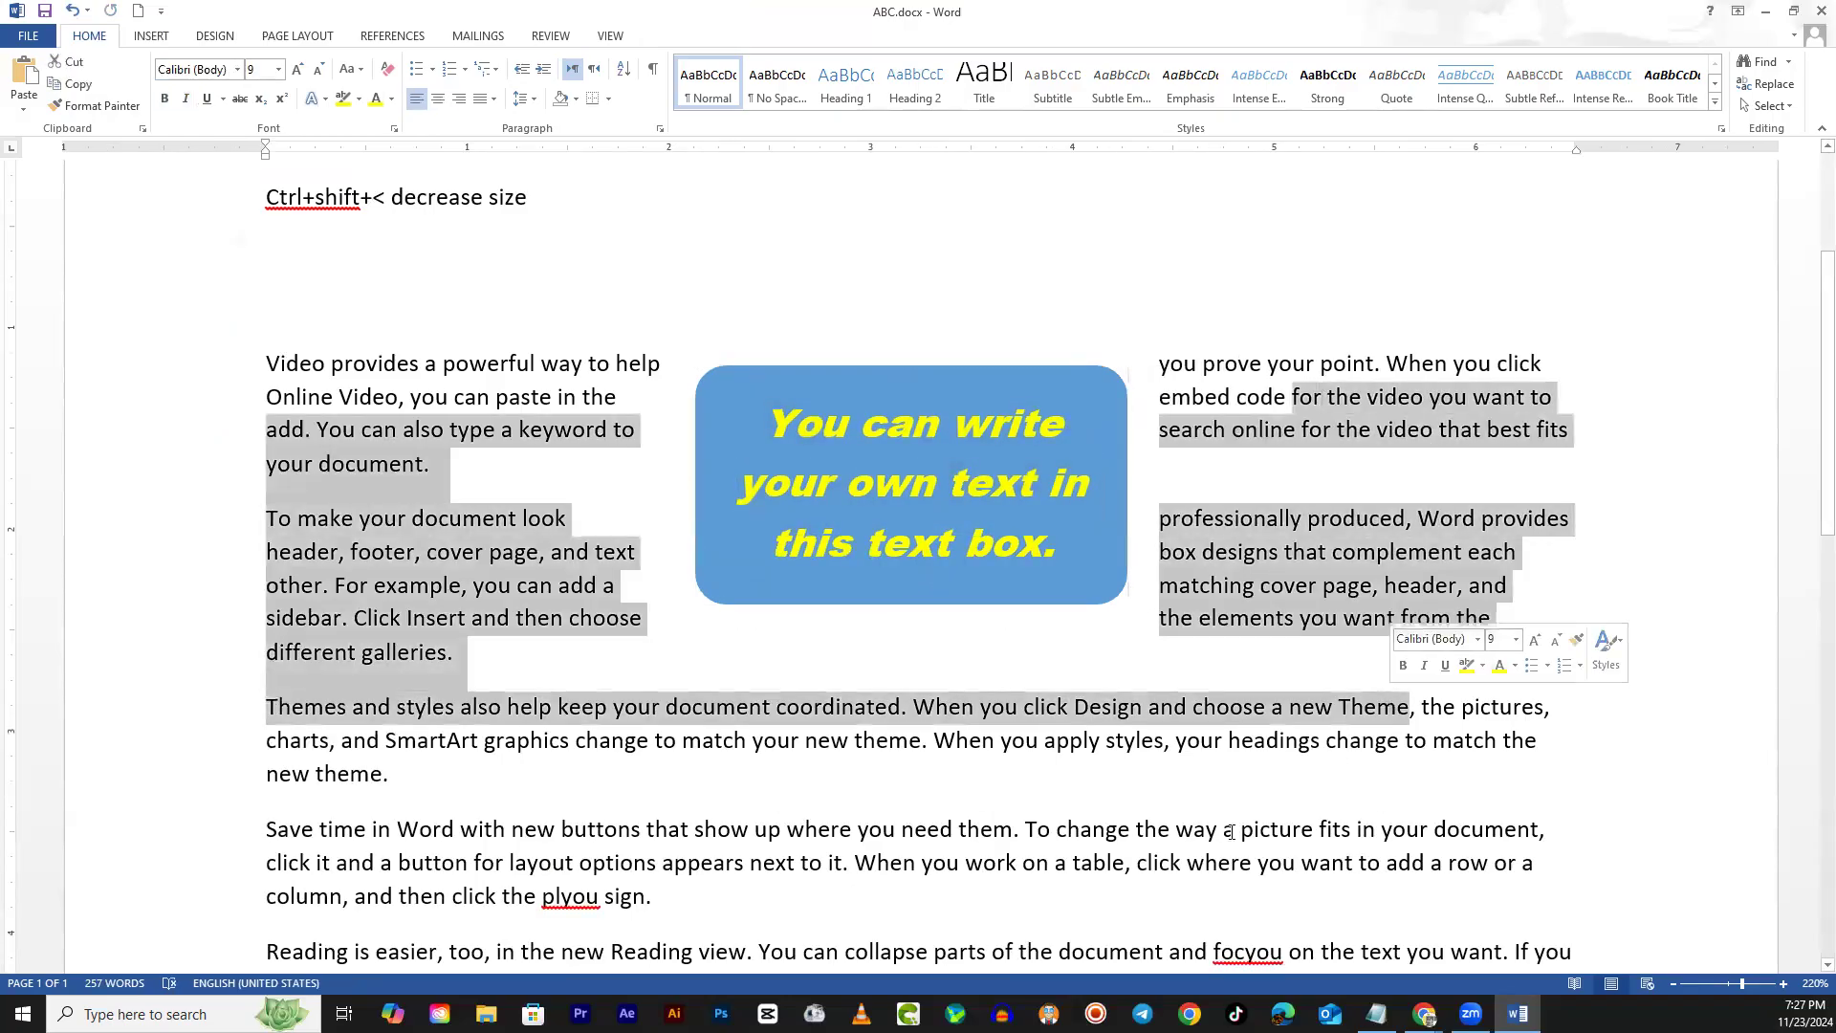
pyautogui.click(815, 621)
pyautogui.click(909, 603)
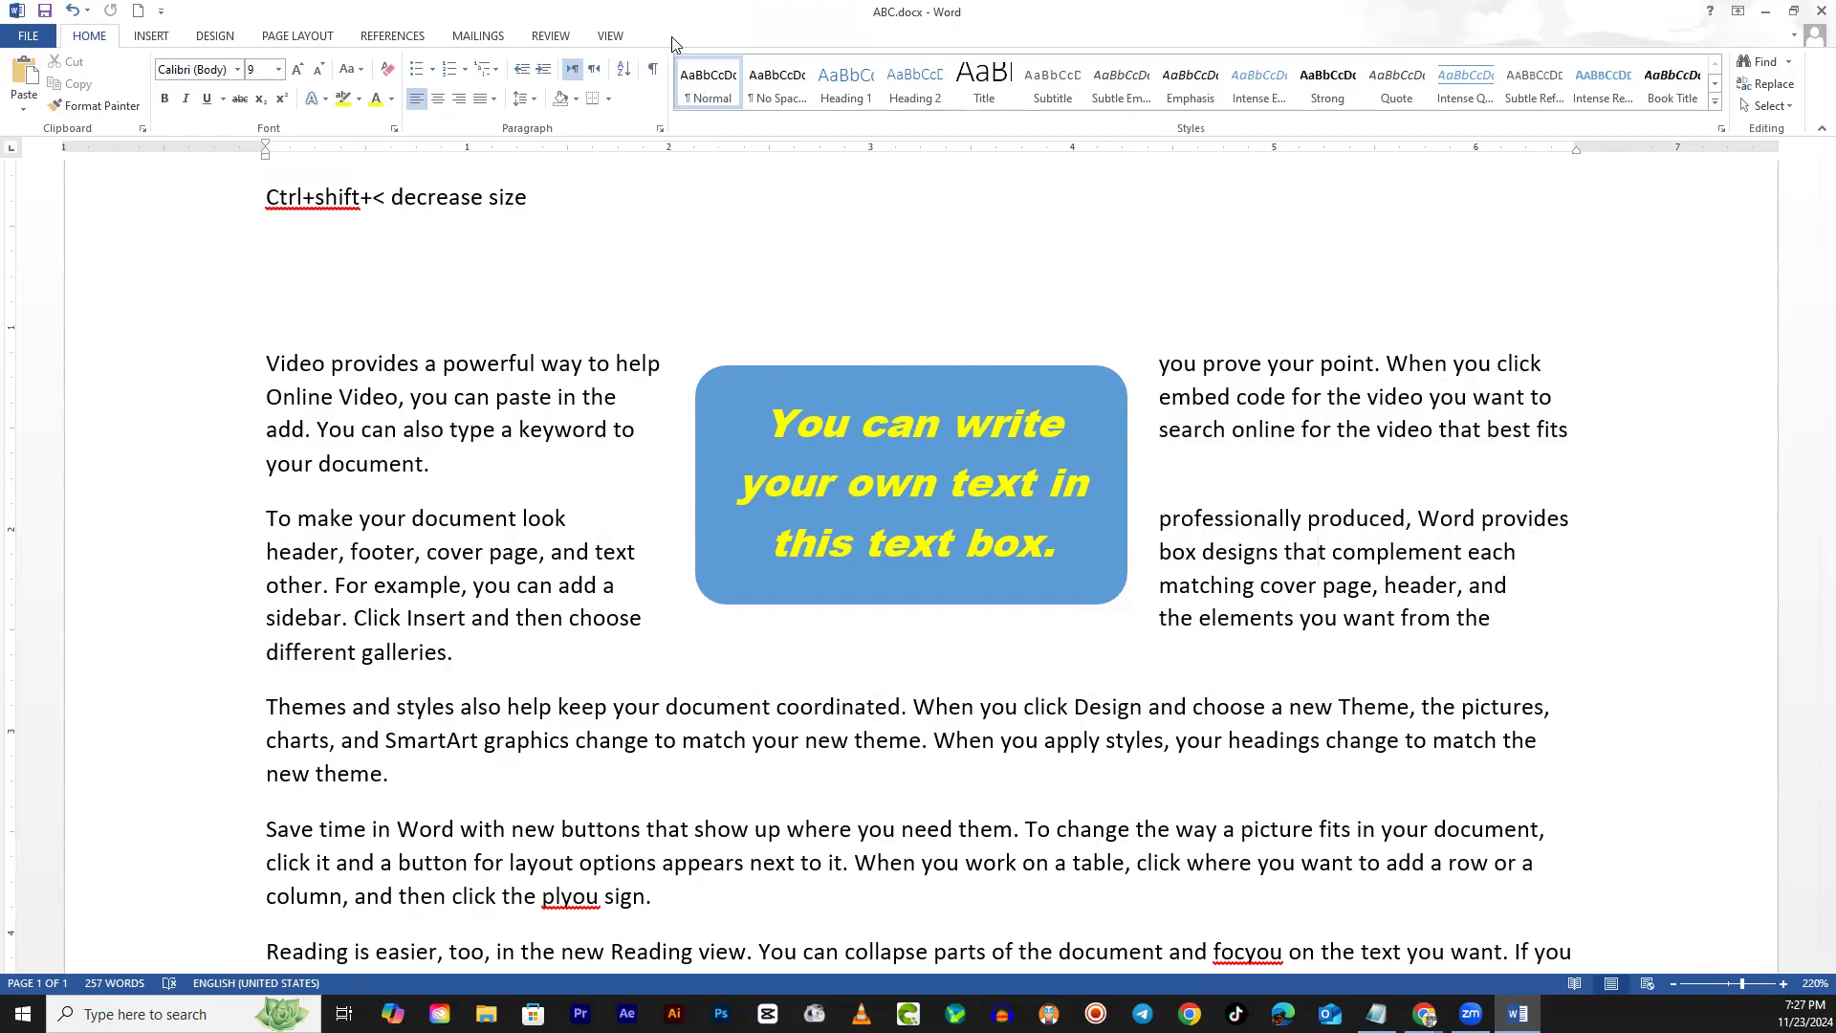
pyautogui.click(880, 369)
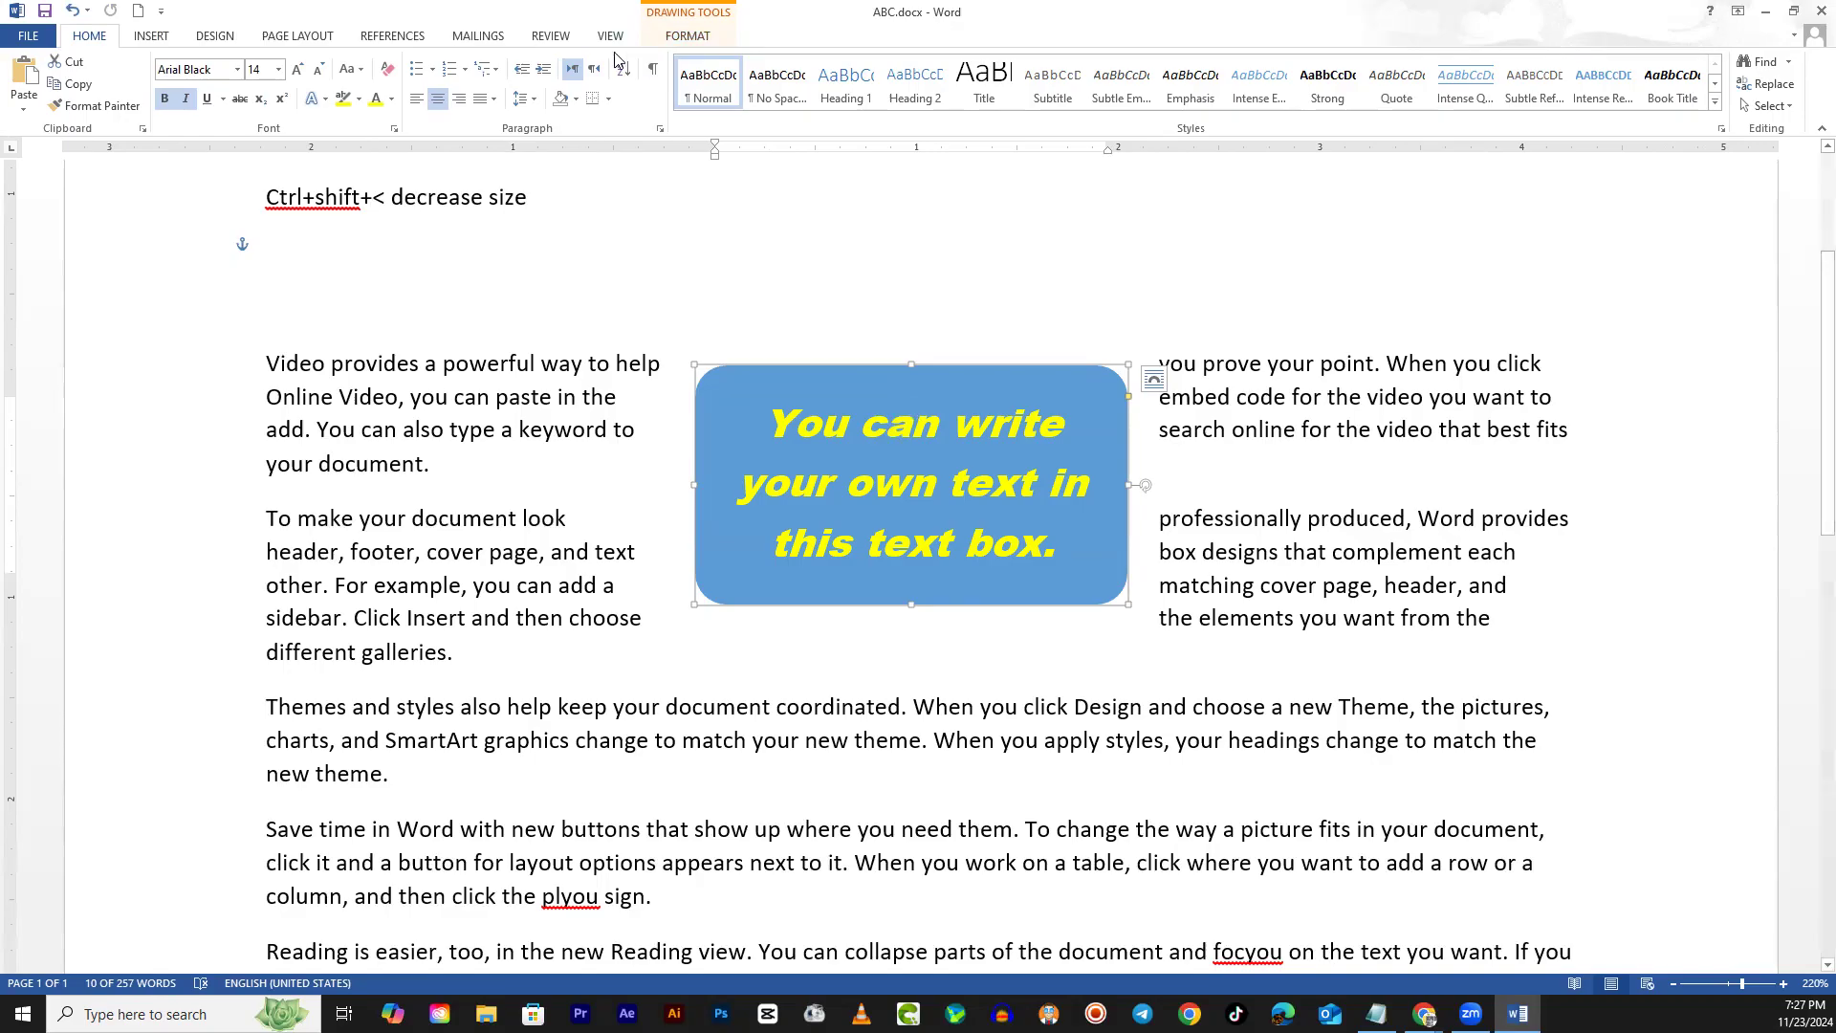
# Apply the orange gradient shape style to the text box
pyautogui.click(685, 37)
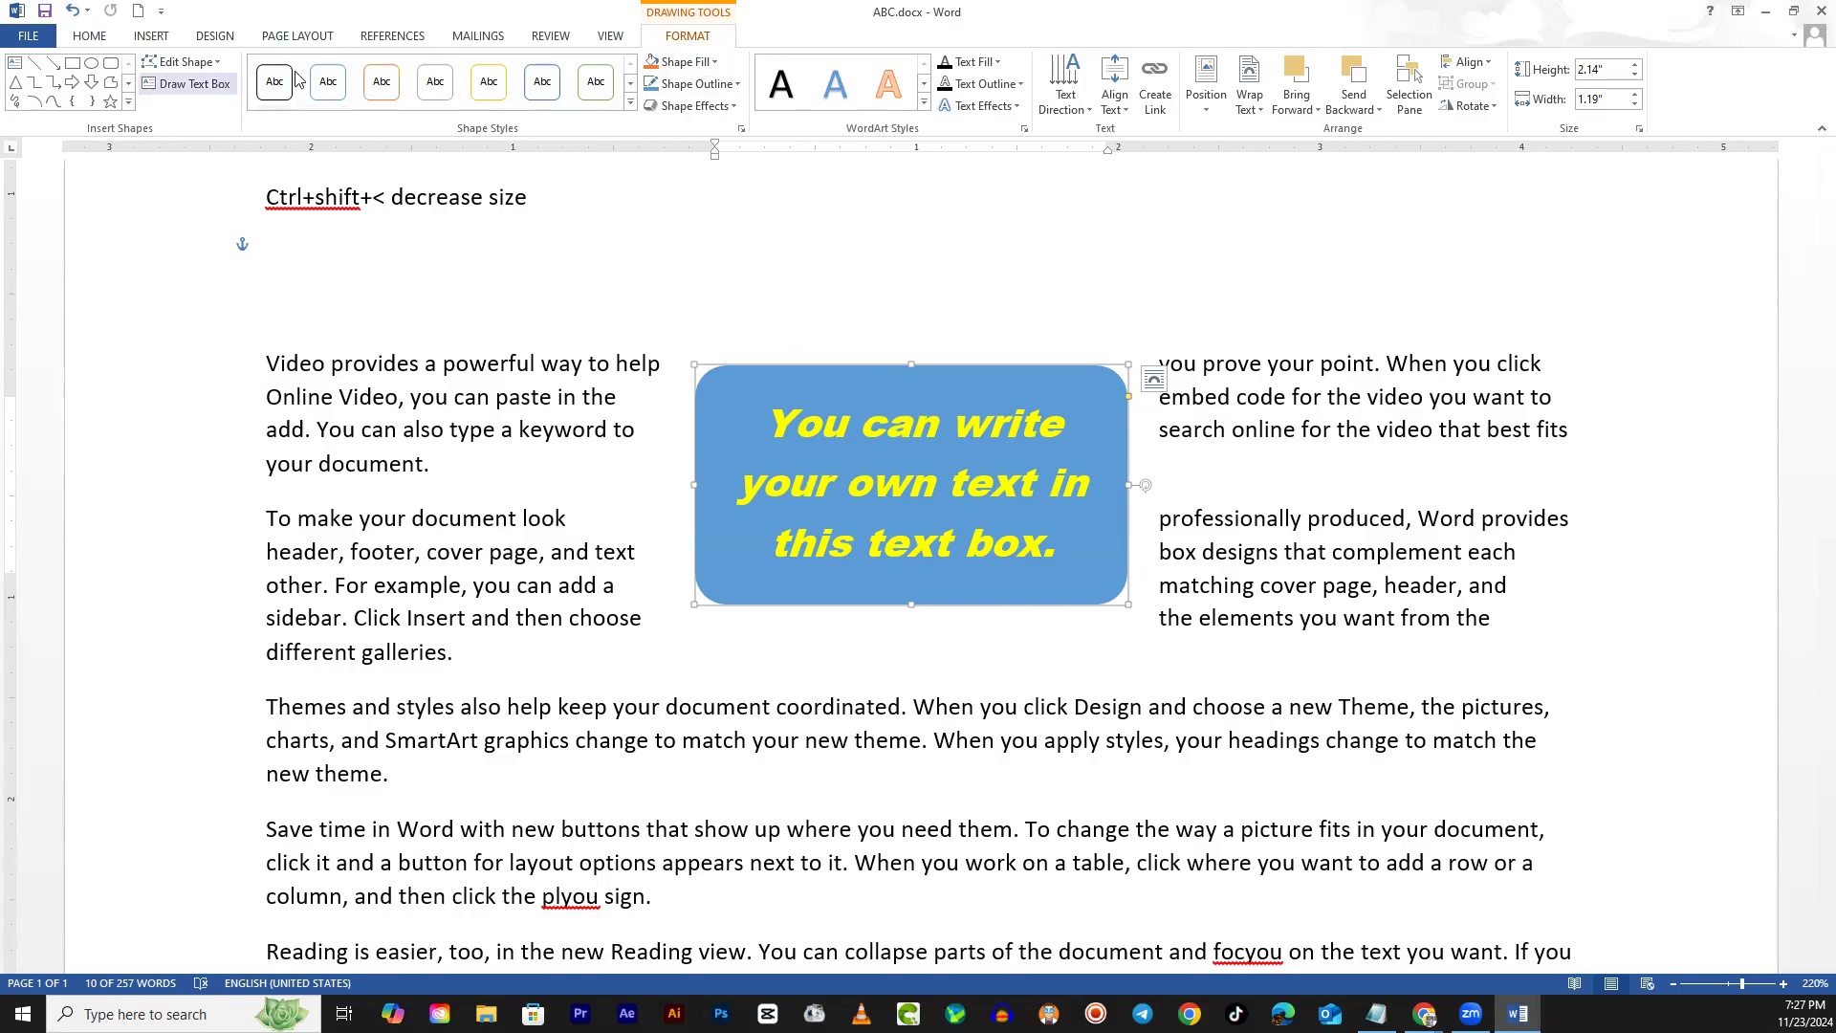
pyautogui.click(632, 113)
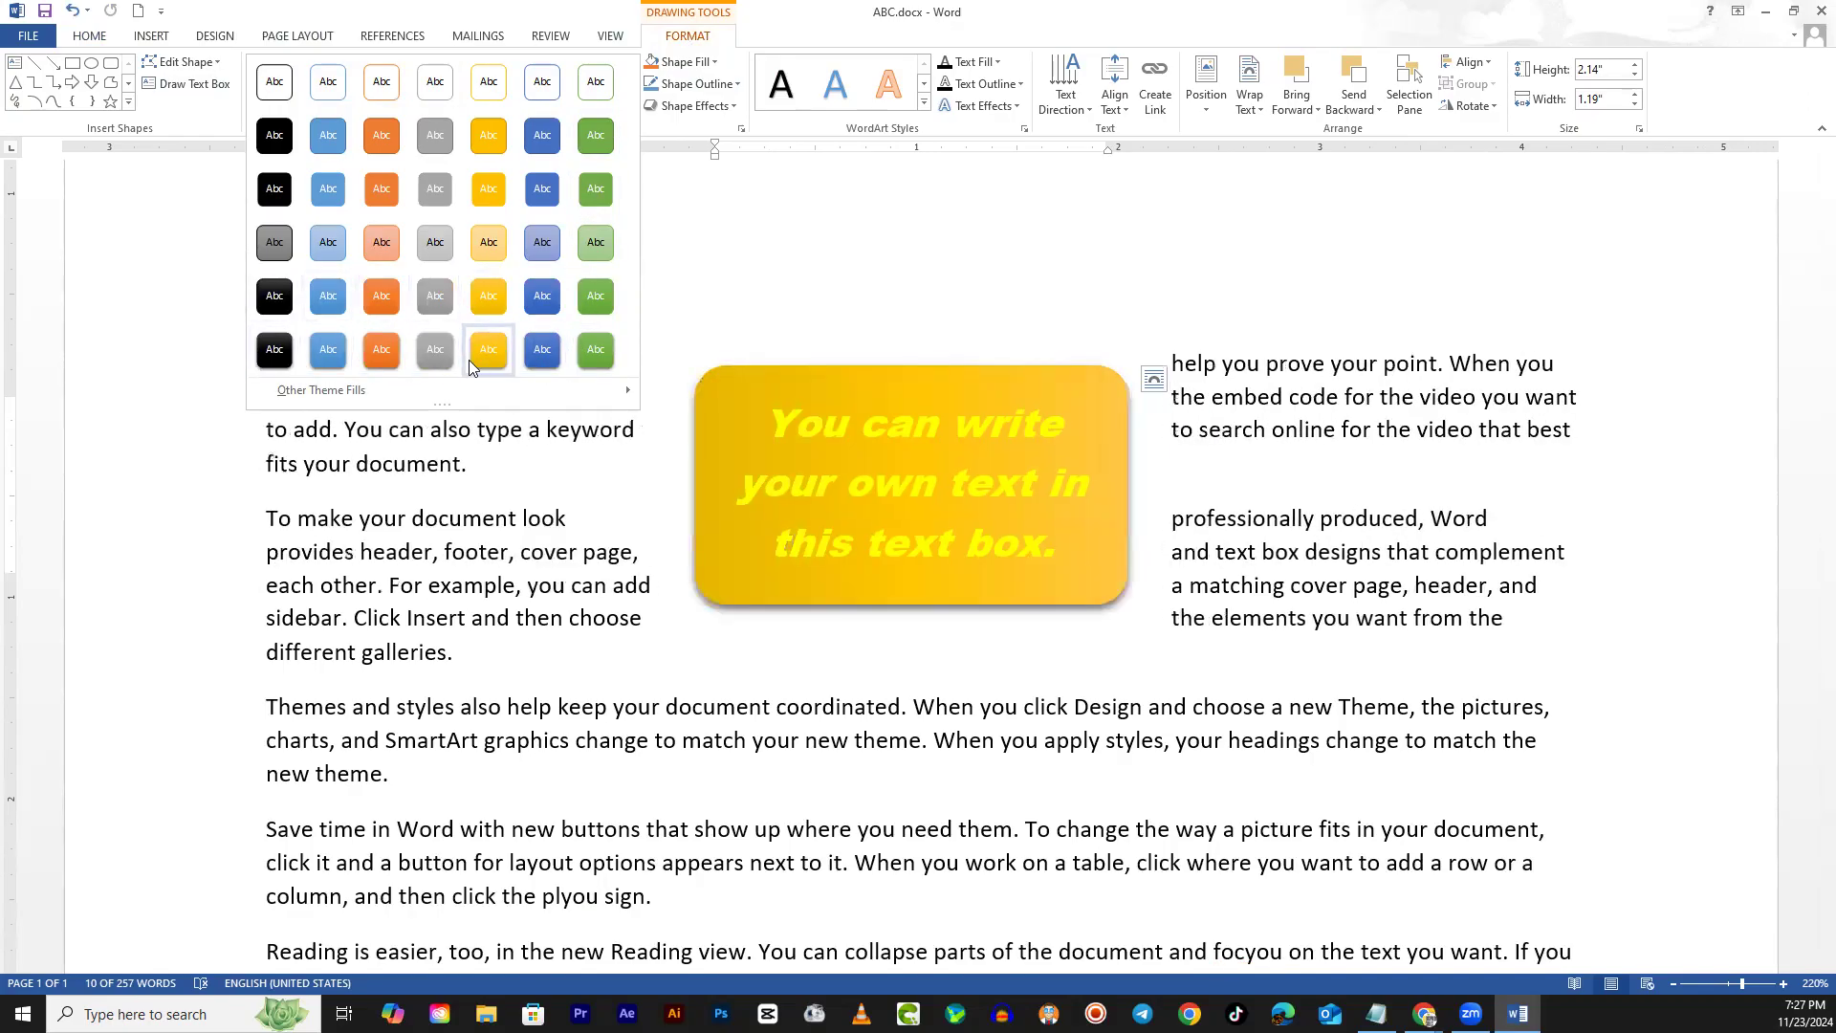
pyautogui.click(396, 357)
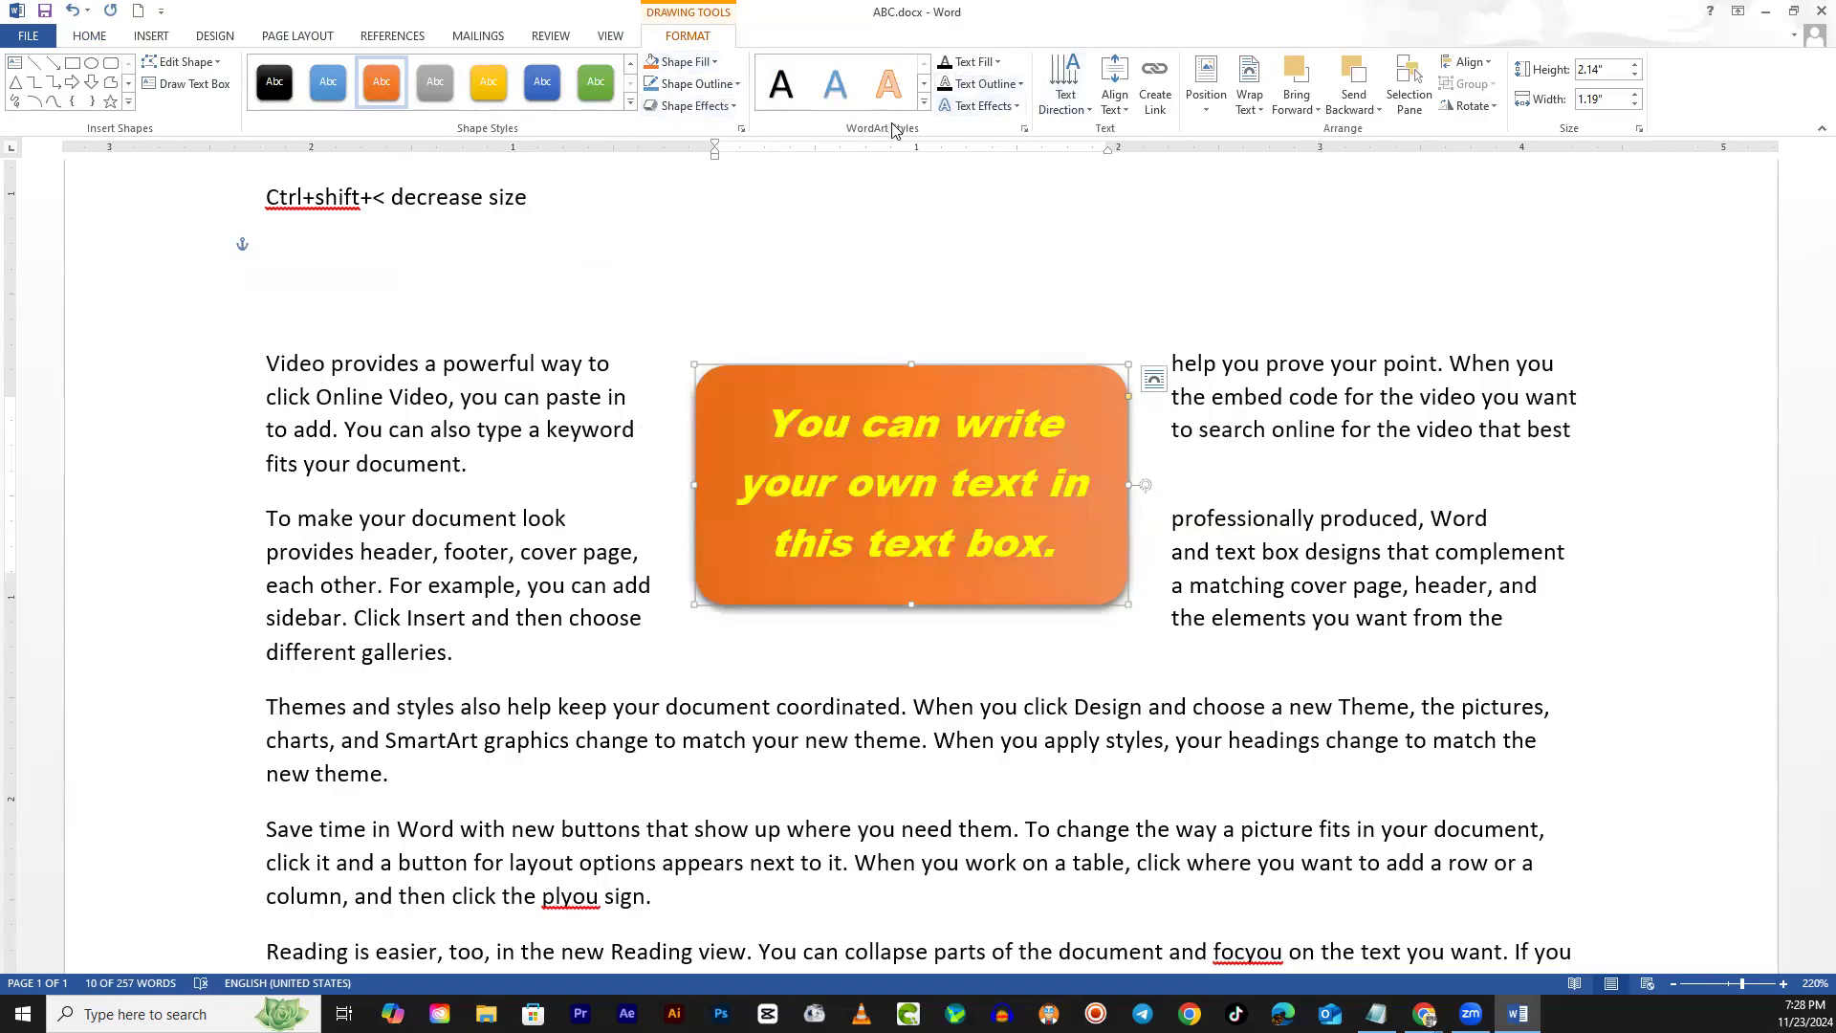
# Rotate the text box text 90 degrees
pyautogui.click(1070, 86)
pyautogui.click(1077, 158)
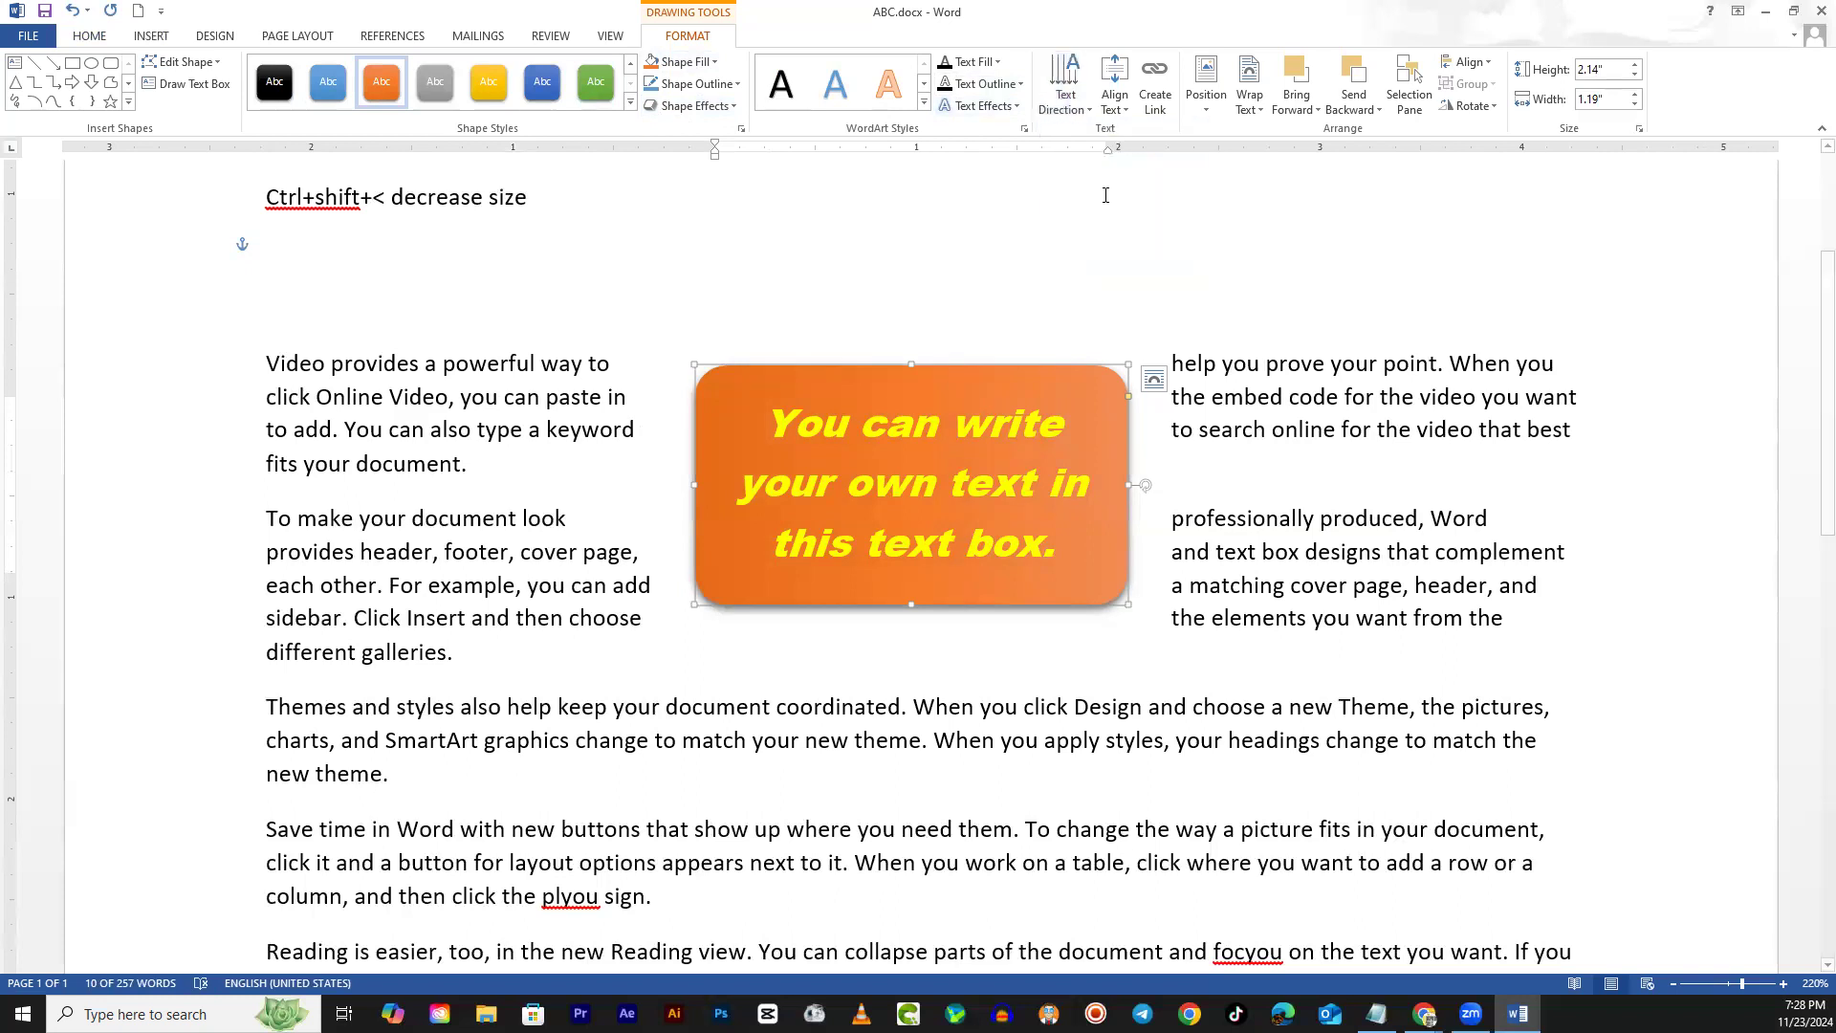
pyautogui.click(1067, 86)
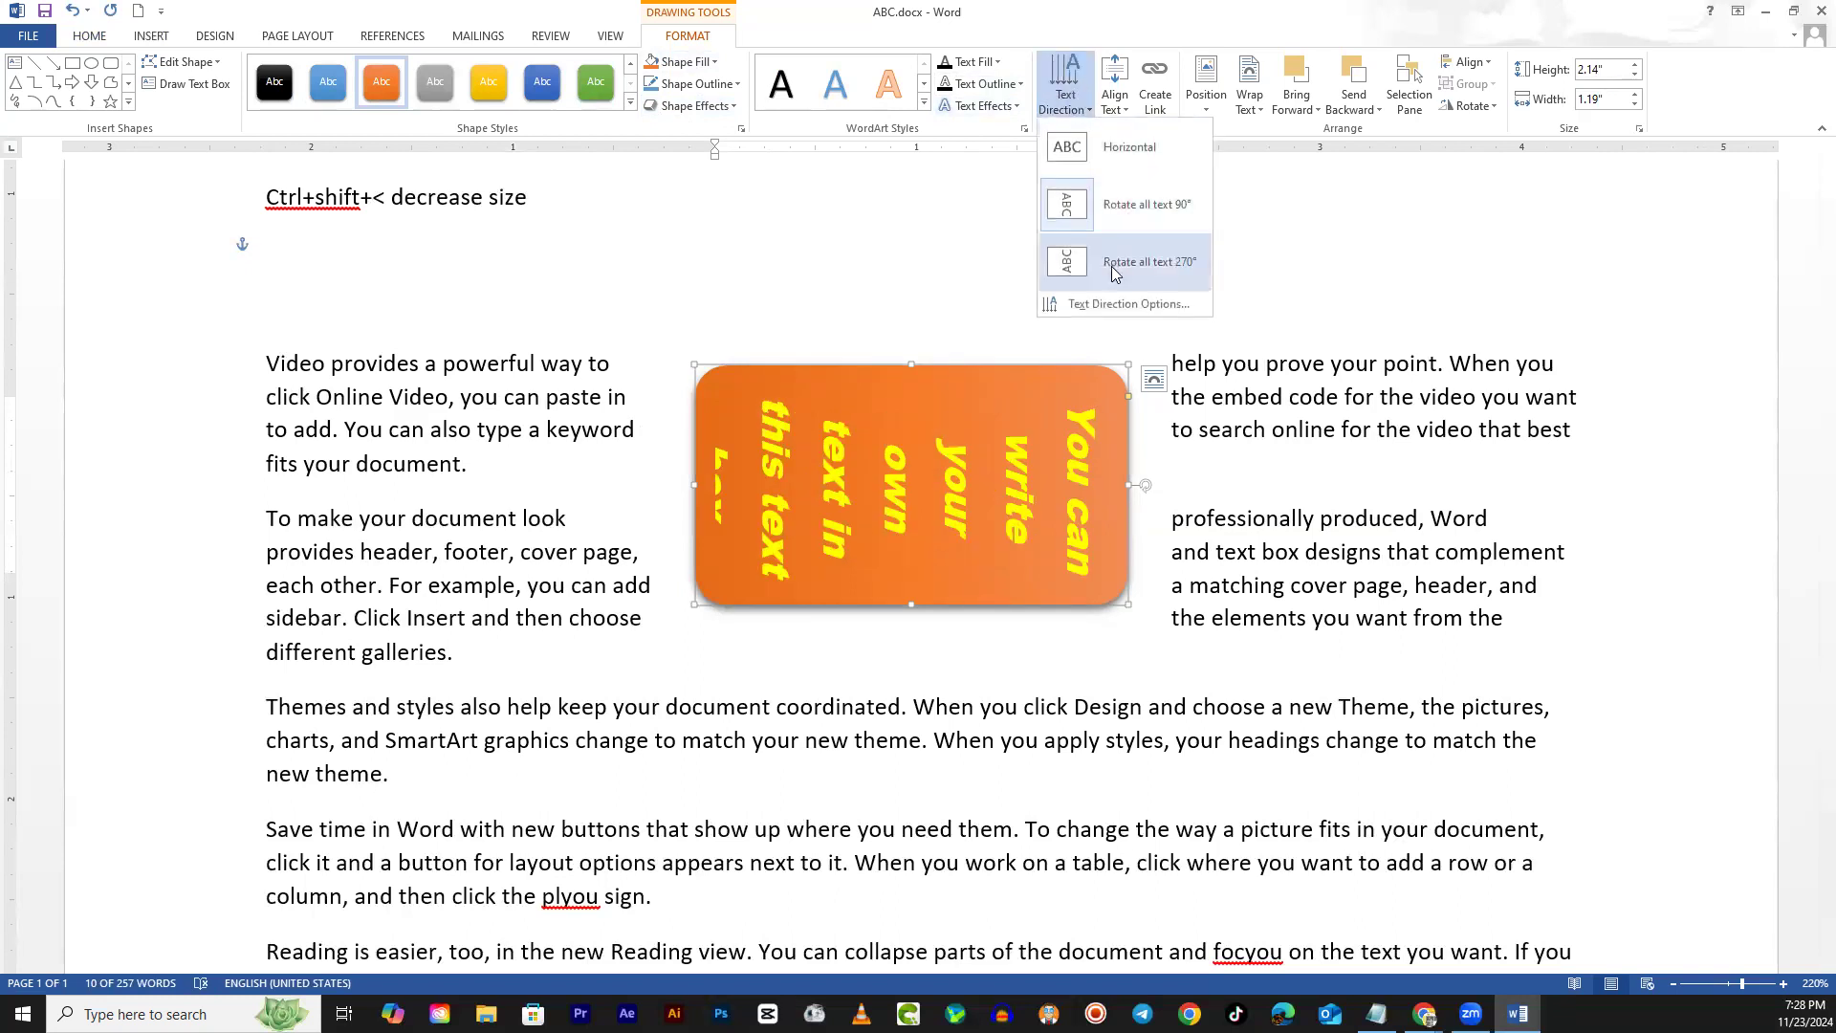
# Try 270-degree text direction, then set the text box text back to horizontal
pyautogui.click(1117, 262)
pyautogui.click(1063, 84)
pyautogui.click(1100, 149)
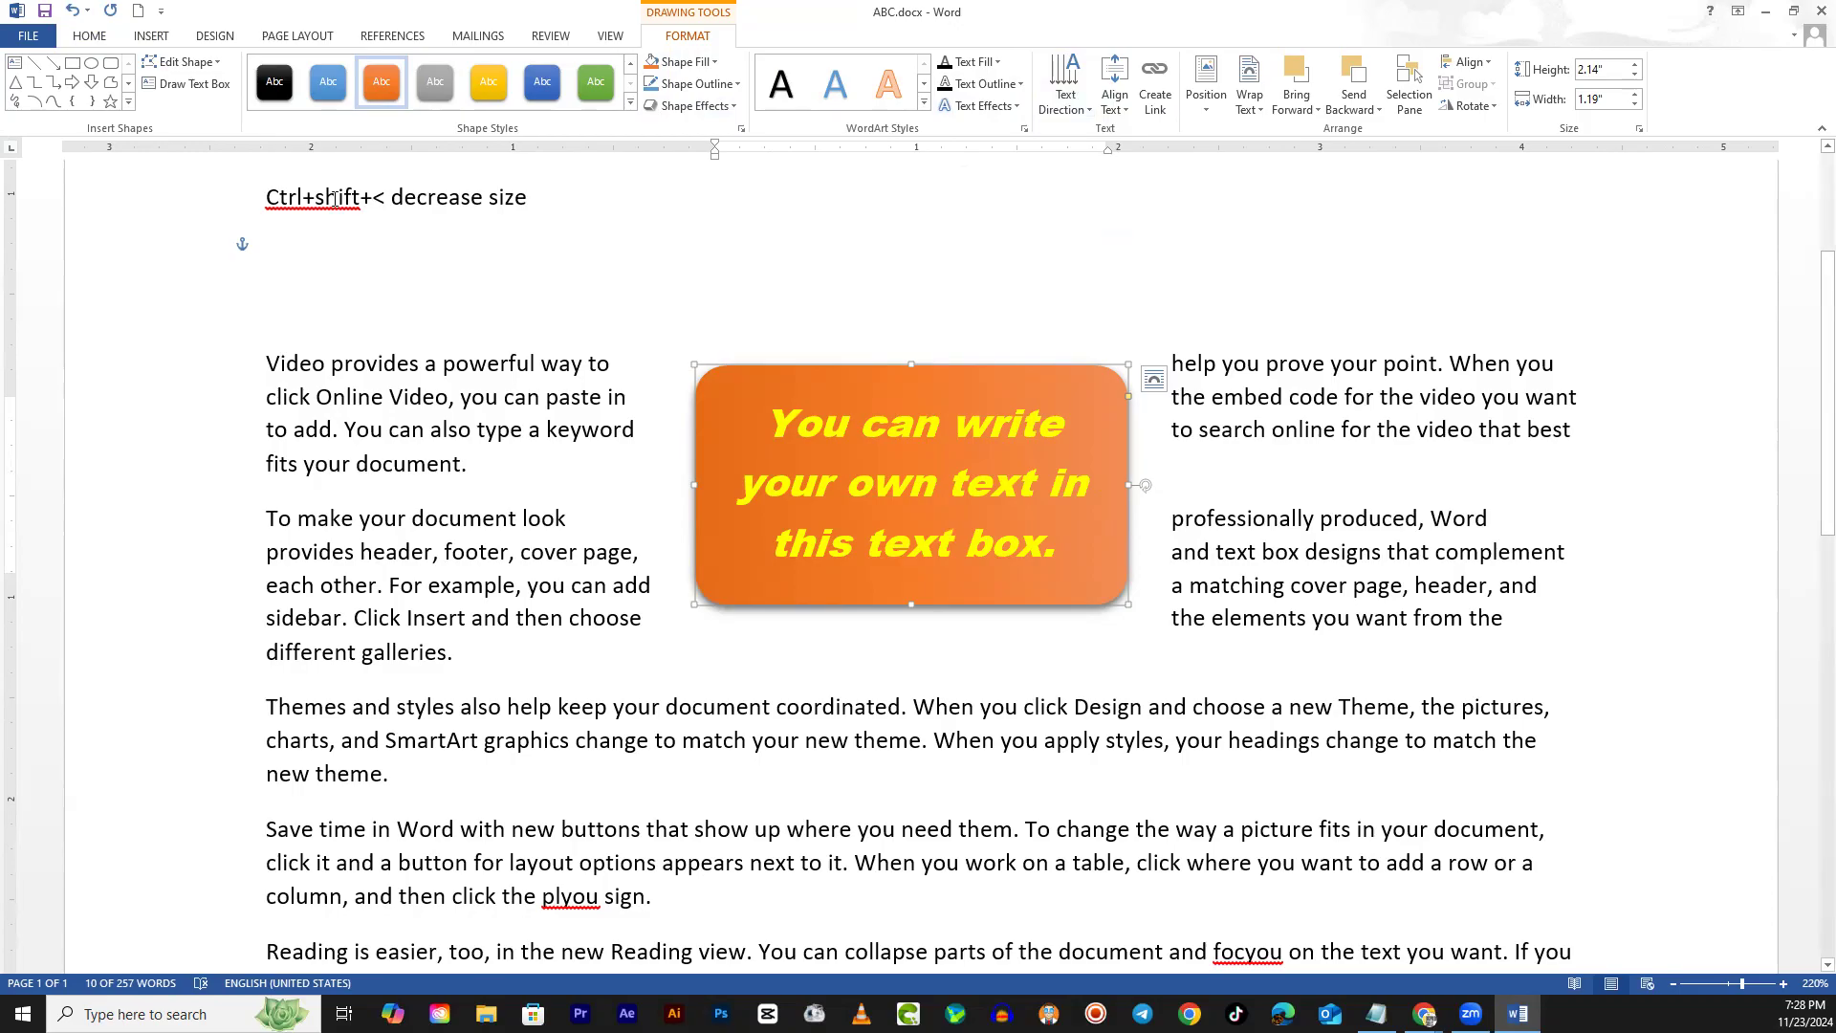
# Draw a blue oval, move it onto the orange box, delete it, and reselect the box
pyautogui.click(91, 63)
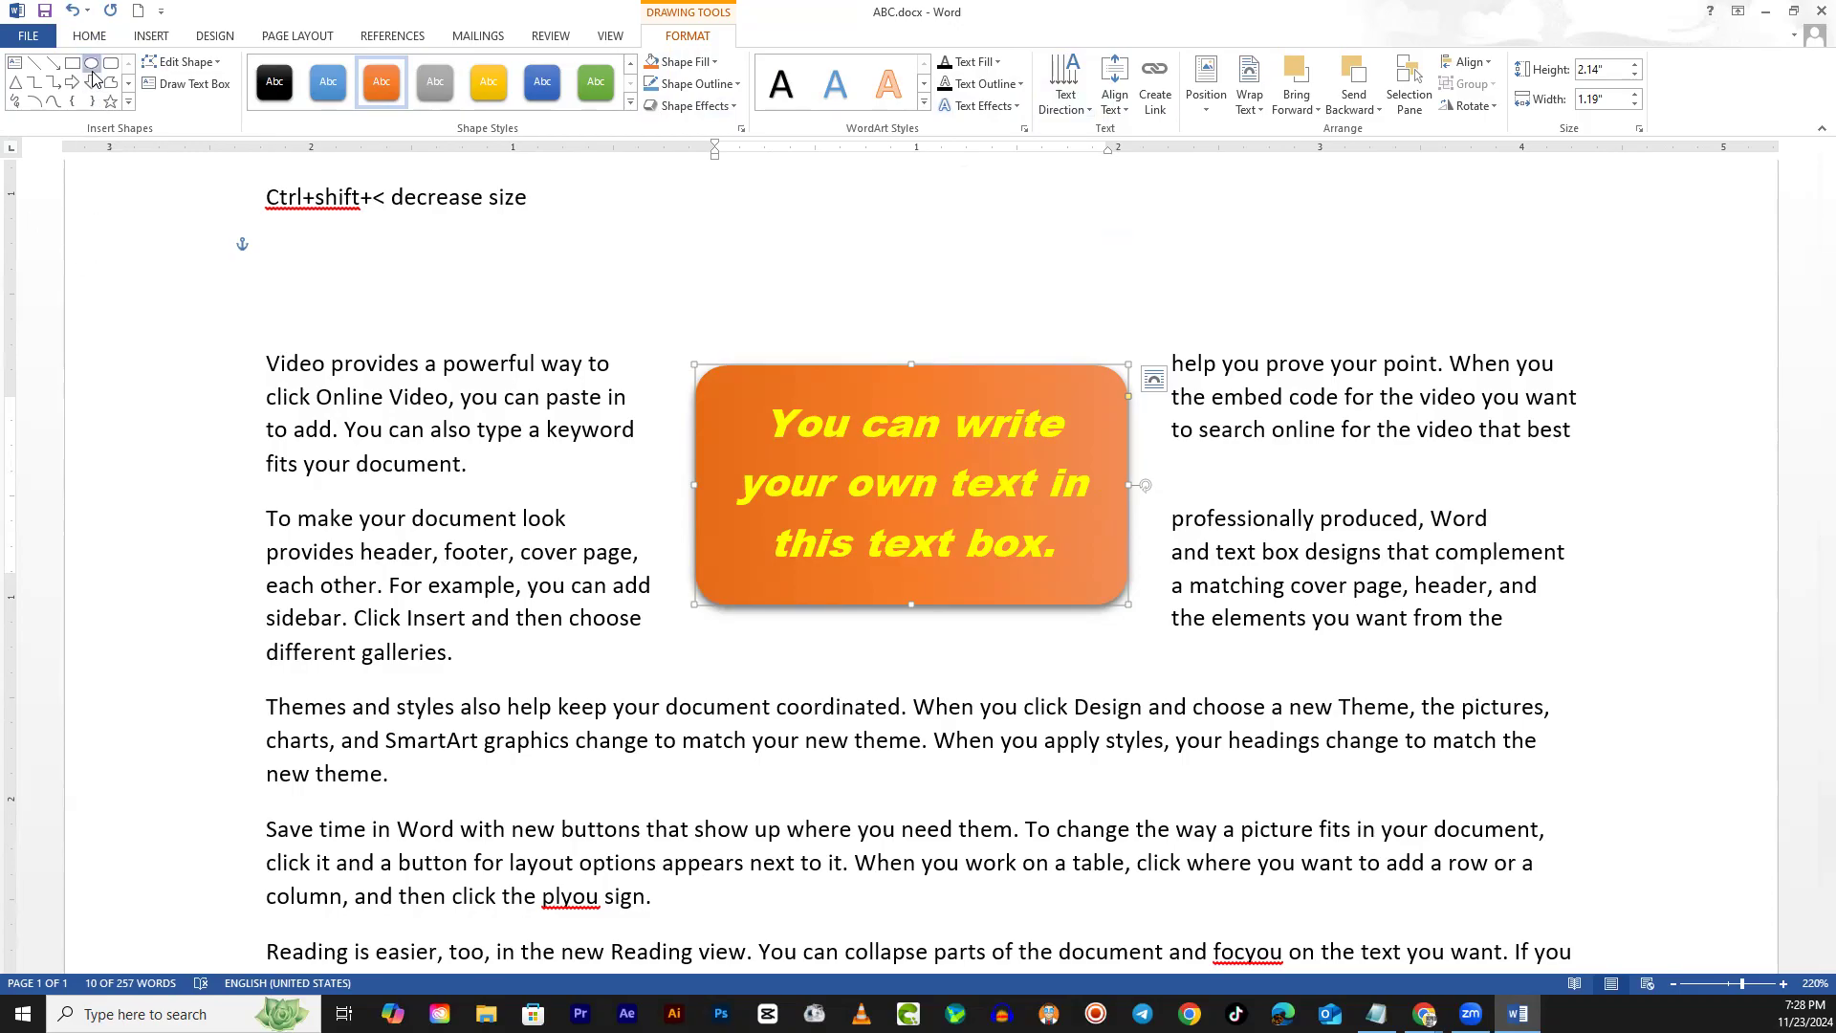
pyautogui.moveTo(374, 377); pyautogui.dragTo(557, 572)
pyautogui.moveTo(538, 498); pyautogui.dragTo(1014, 497)
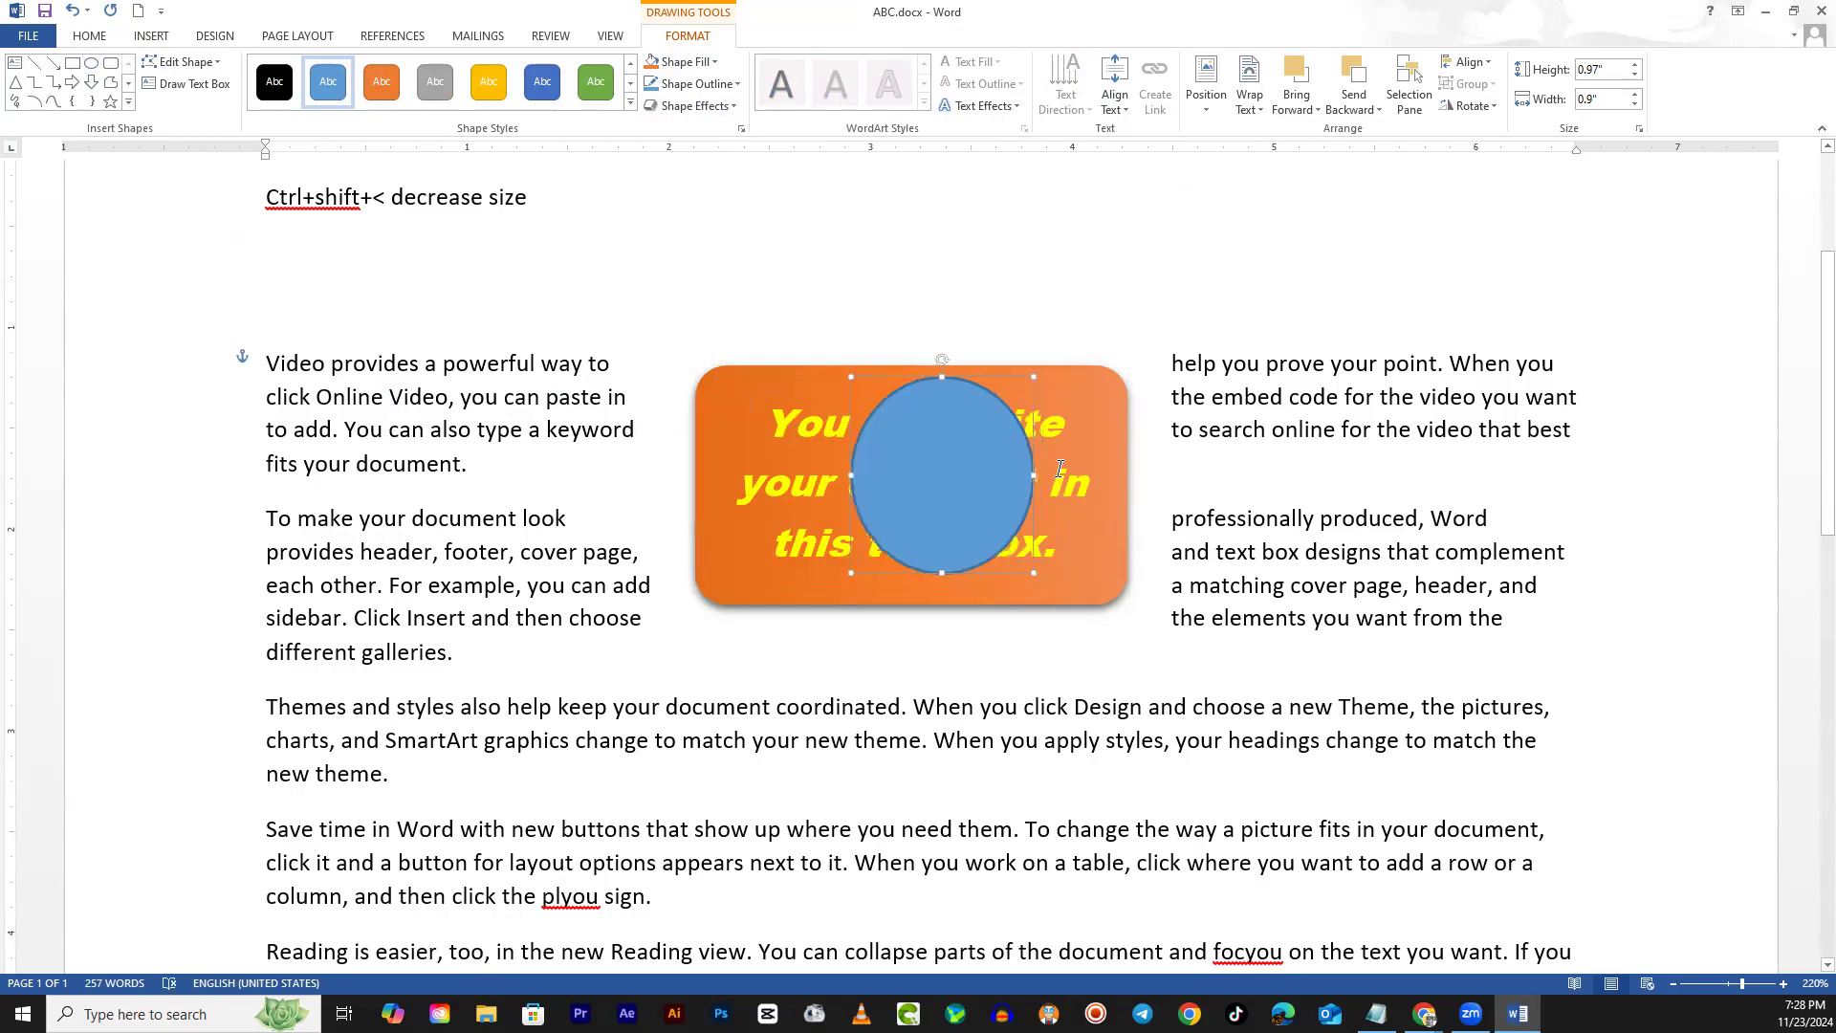
pyautogui.press('Delete')
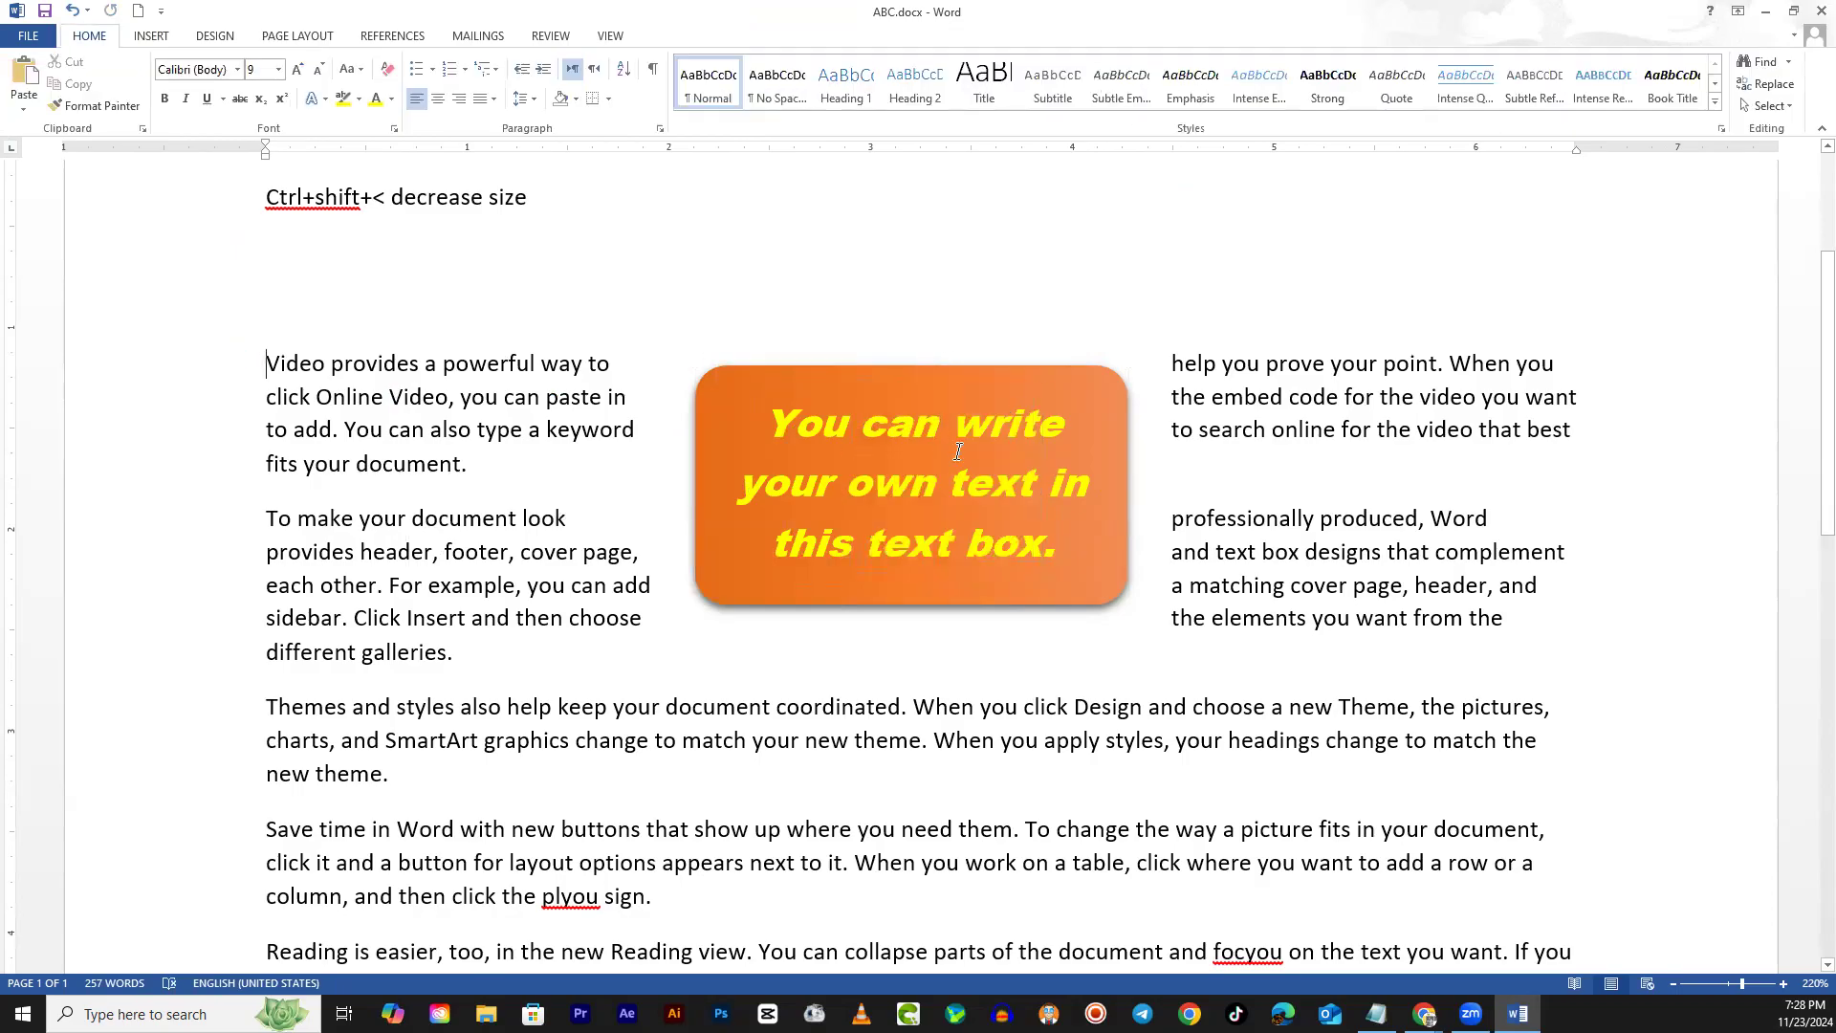
pyautogui.click(1030, 366)
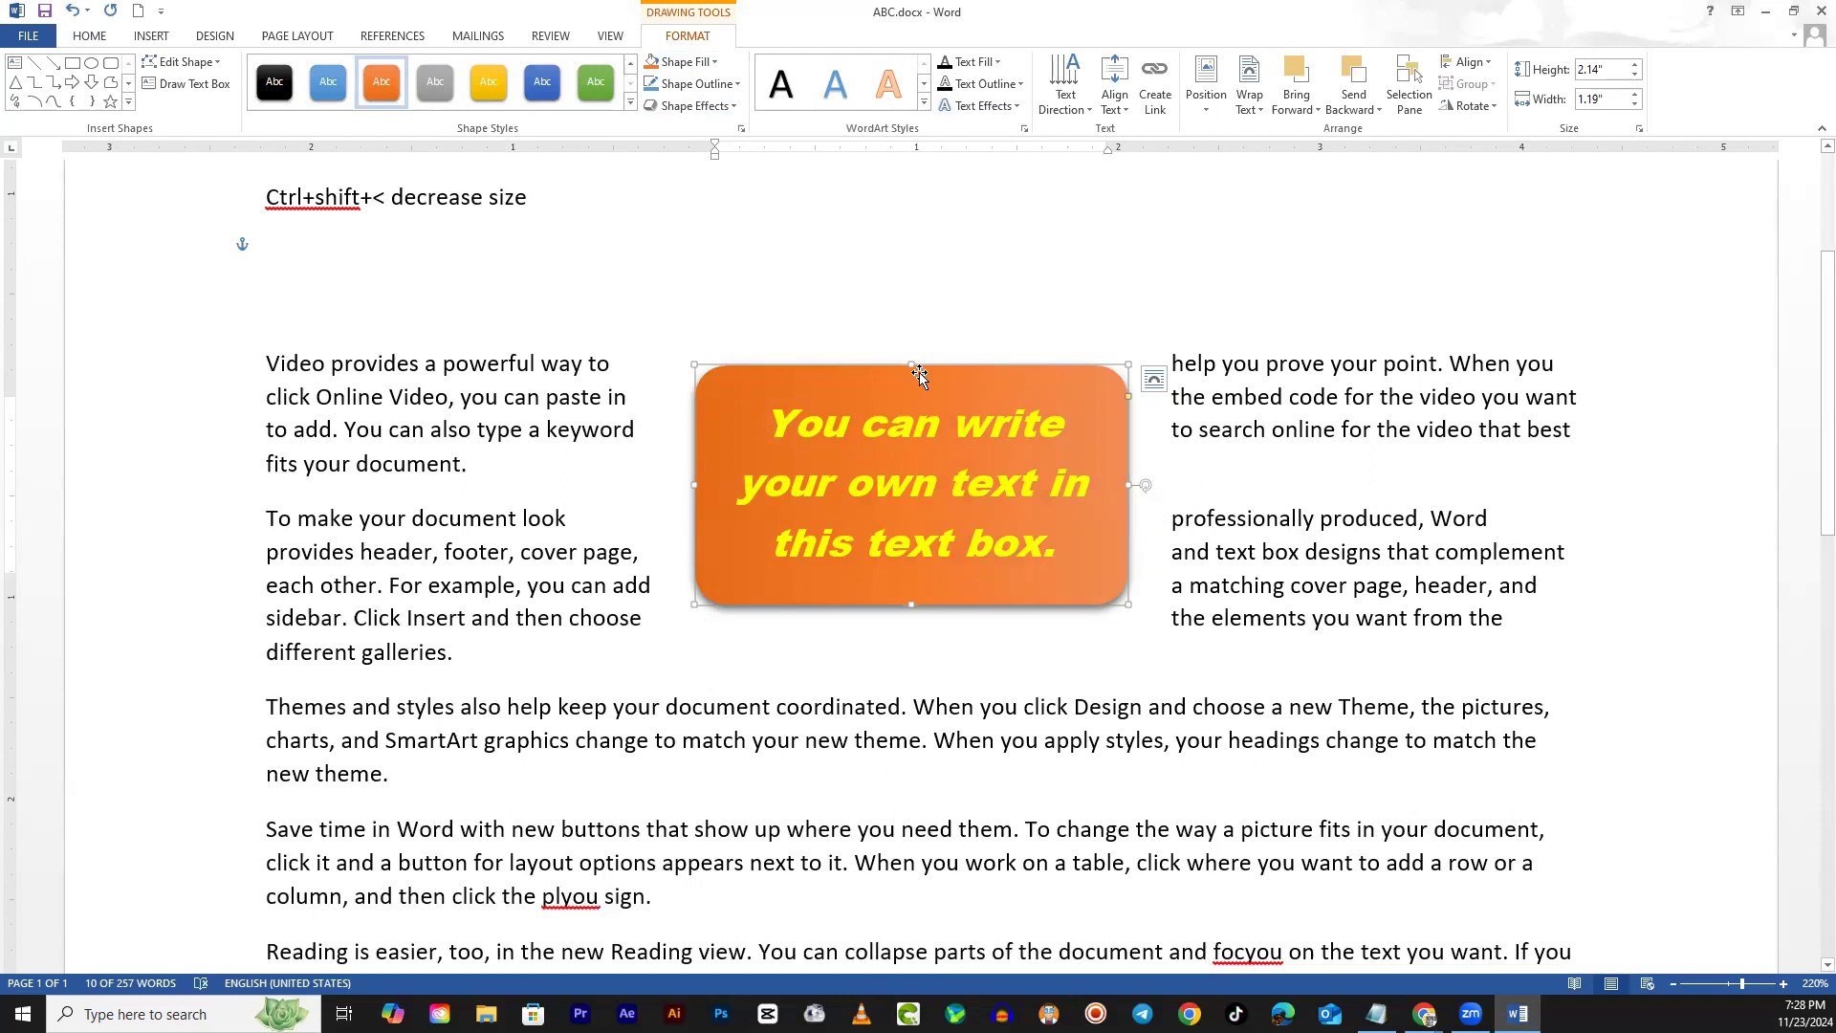
# Try Tight, Through and Top and Bottom wrapping, moving the box below the second paragraph
pyautogui.click(1154, 381)
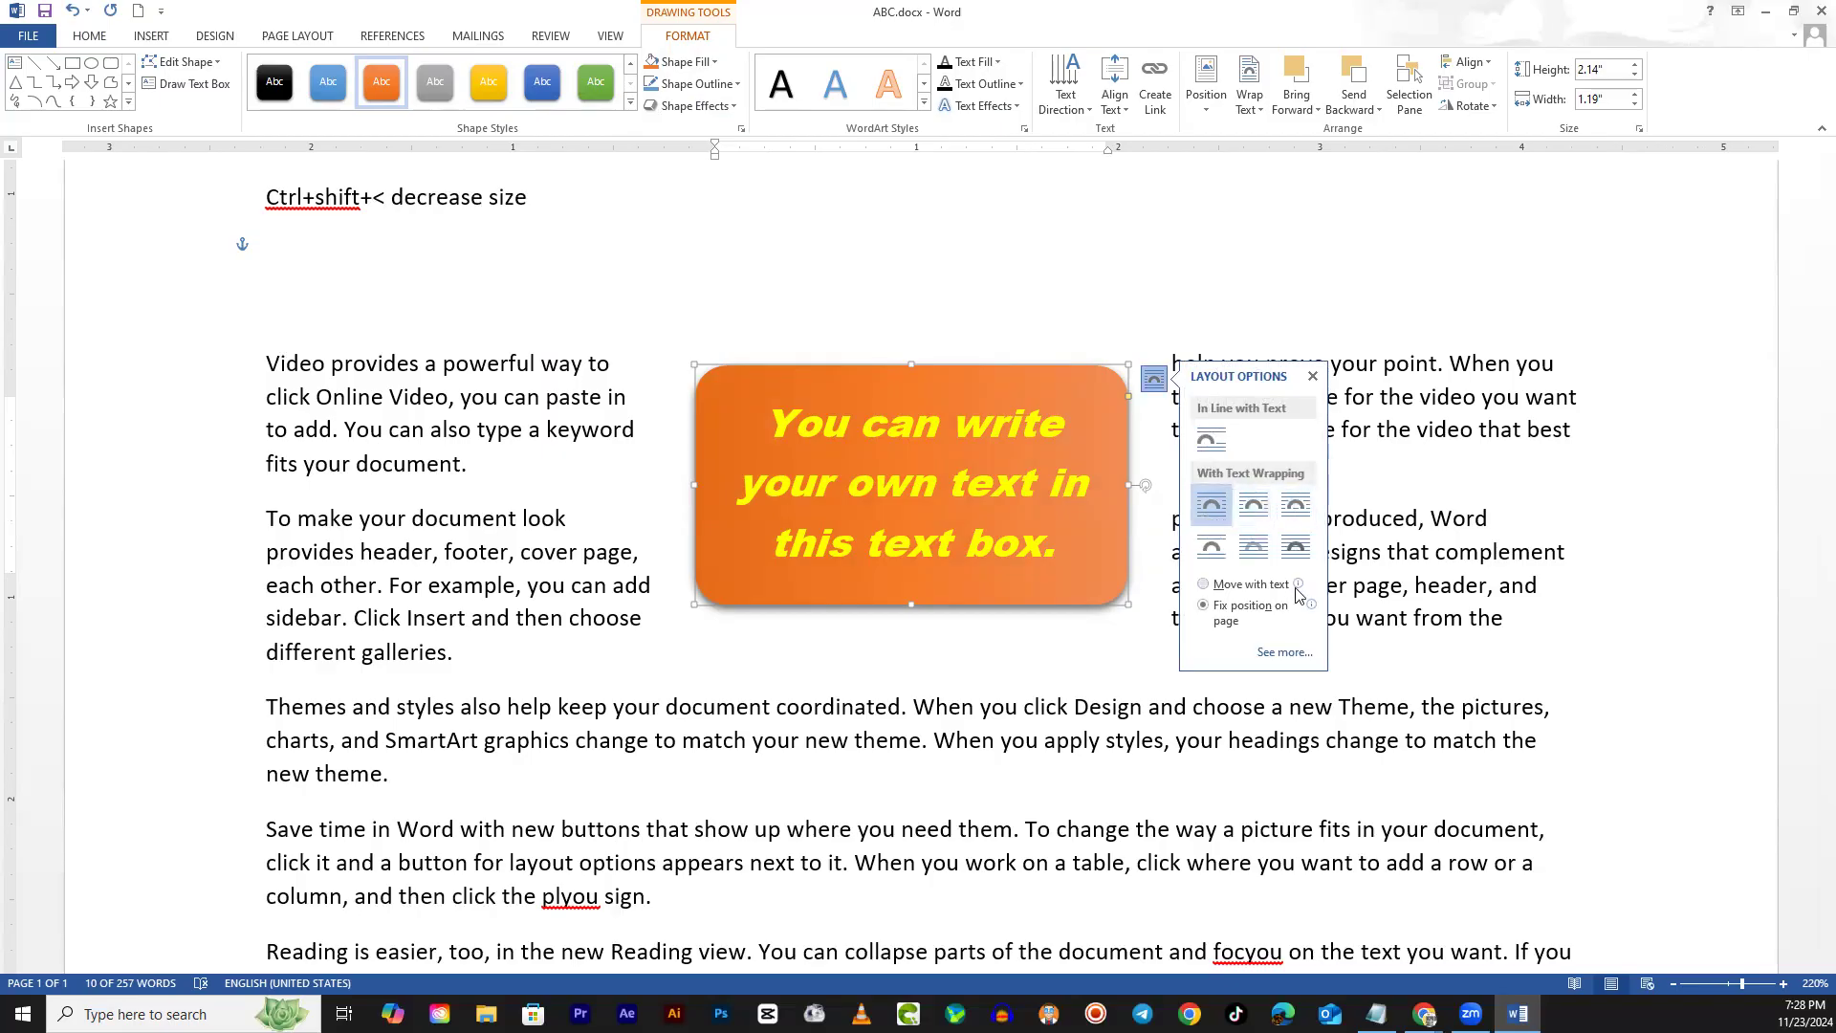
pyautogui.click(1256, 510)
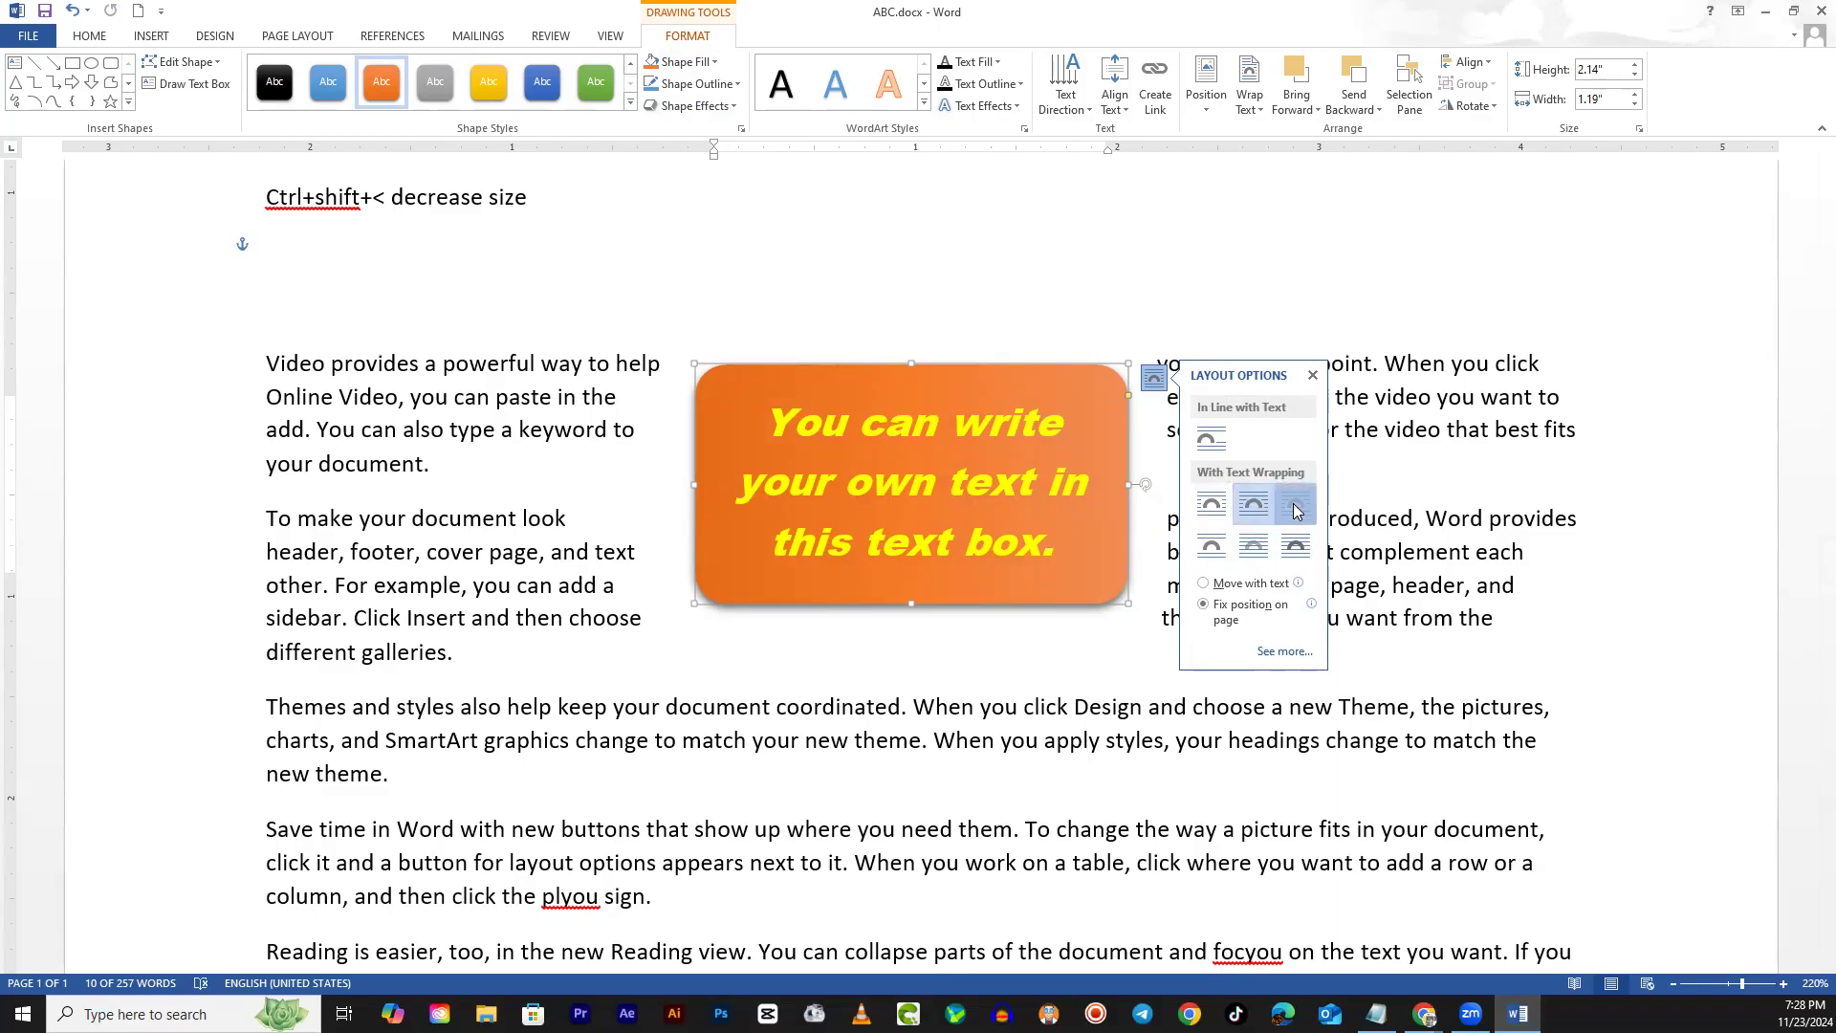
pyautogui.click(1296, 507)
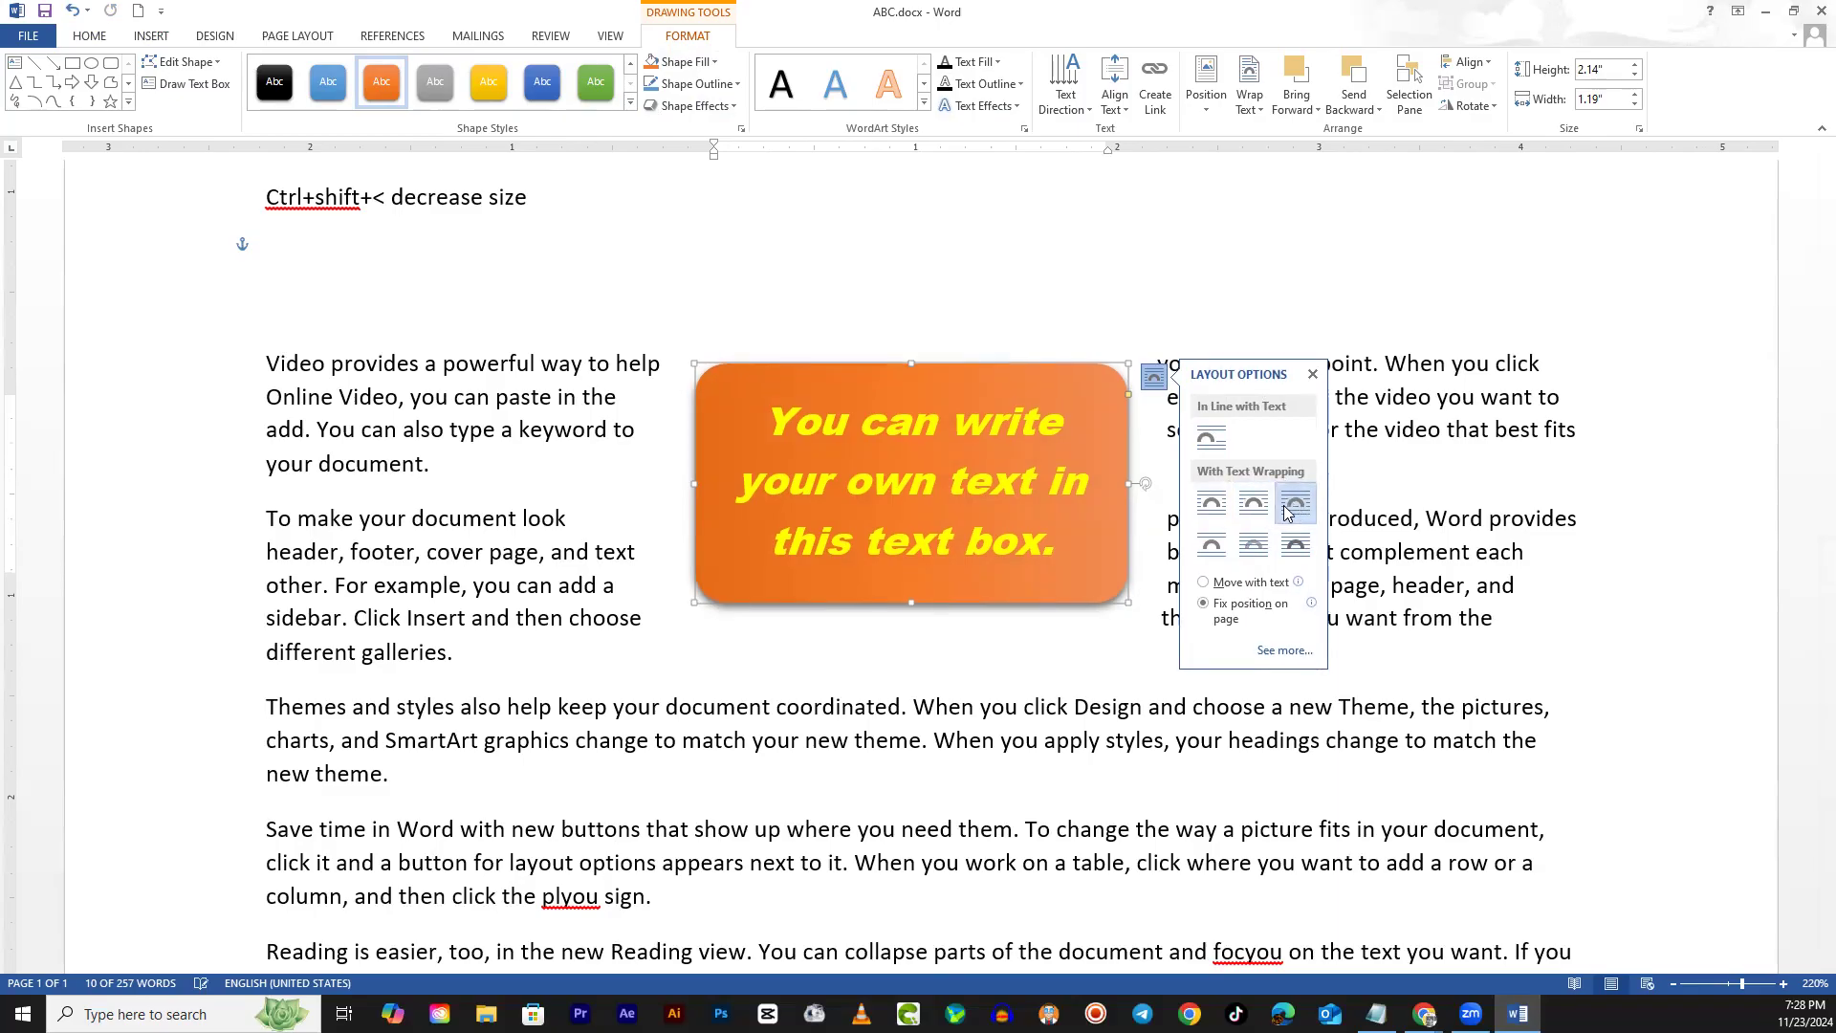
pyautogui.click(1211, 544)
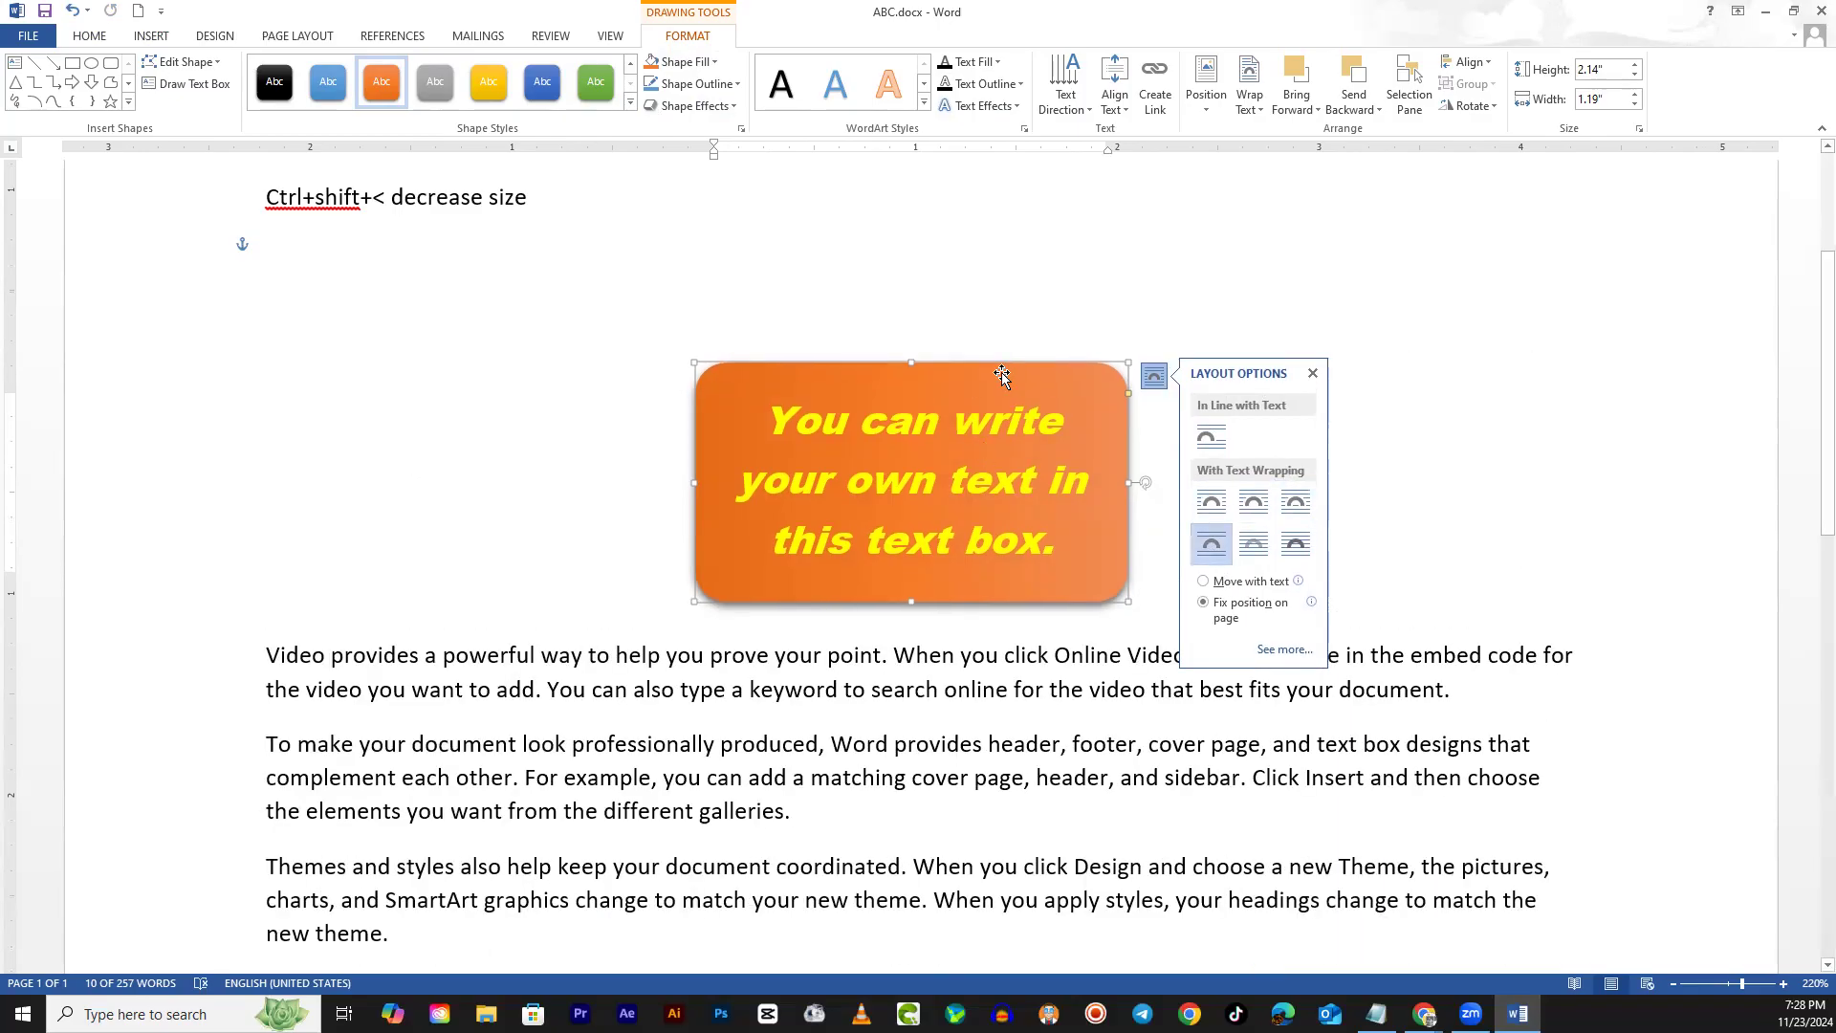
pyautogui.moveTo(1000, 378); pyautogui.dragTo(1003, 582)
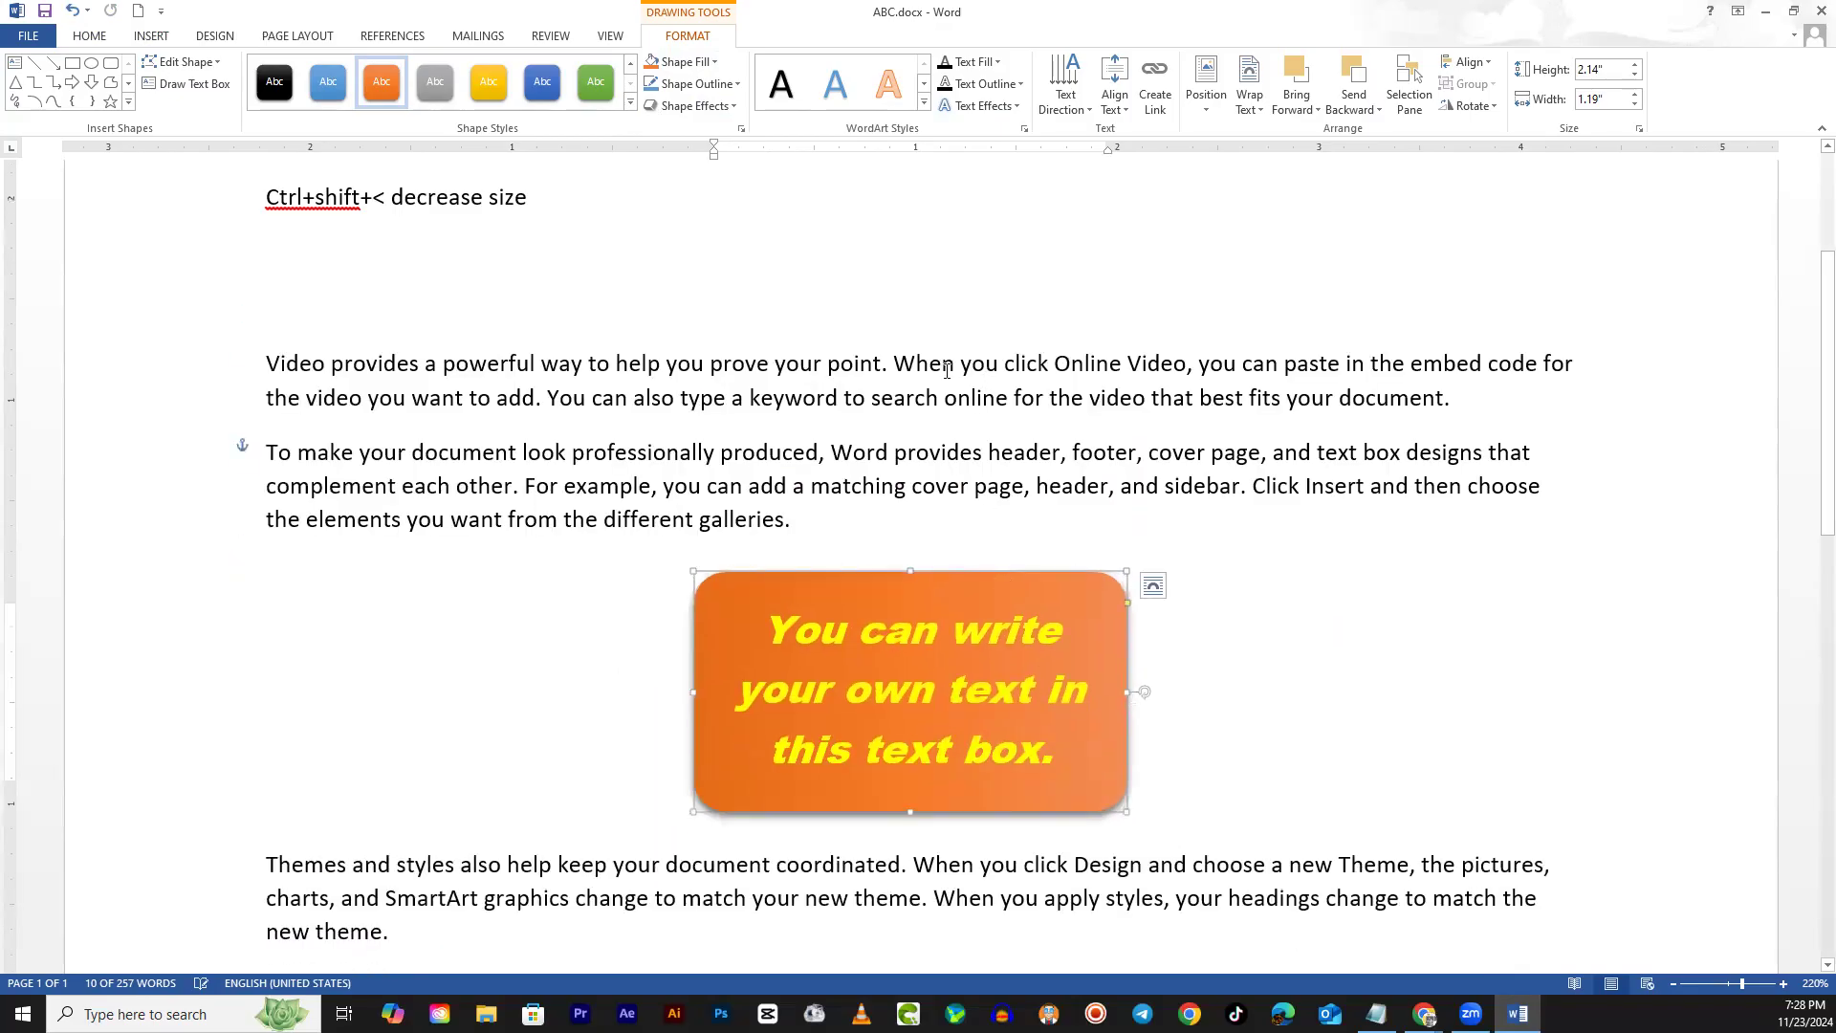
pyautogui.moveTo(947, 370); pyautogui.dragTo(1088, 400)
pyautogui.moveTo(908, 889); pyautogui.dragTo(1105, 899)
# Try Behind Text and In Front of Text, settle on Square wrapping, and move the box up-left
pyautogui.click(1126, 685)
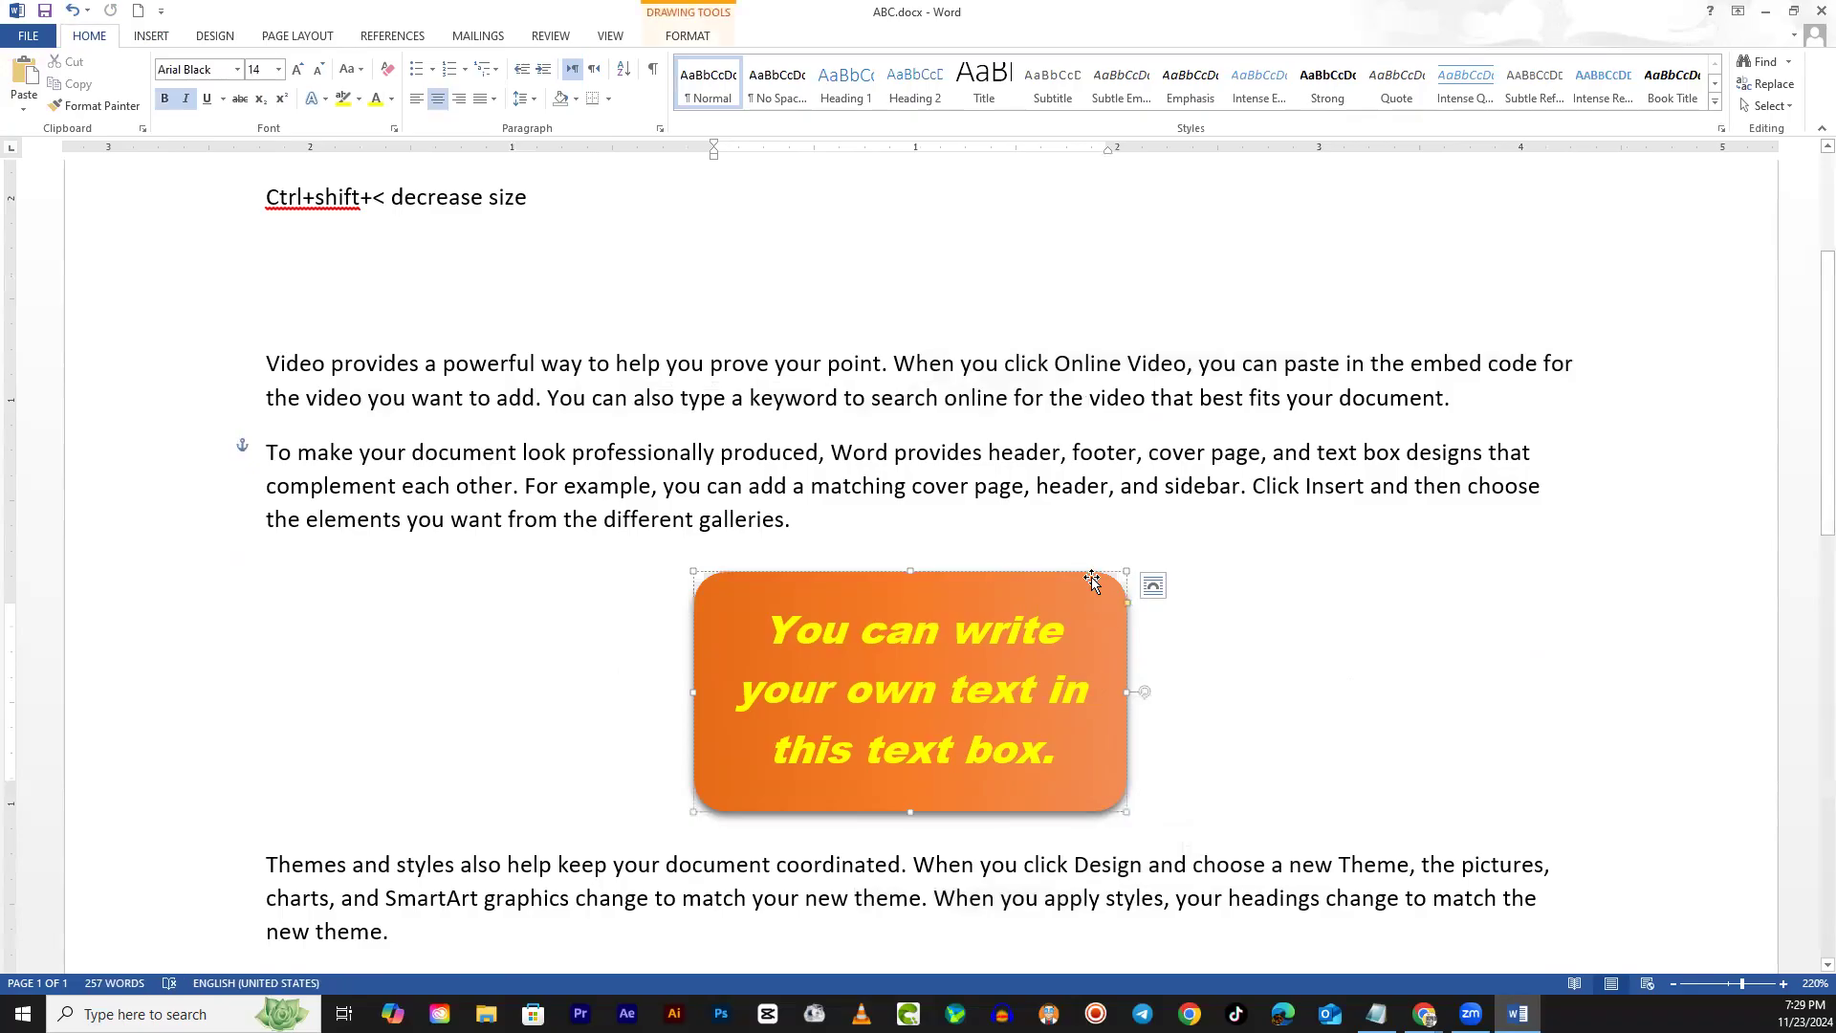
pyautogui.click(1157, 597)
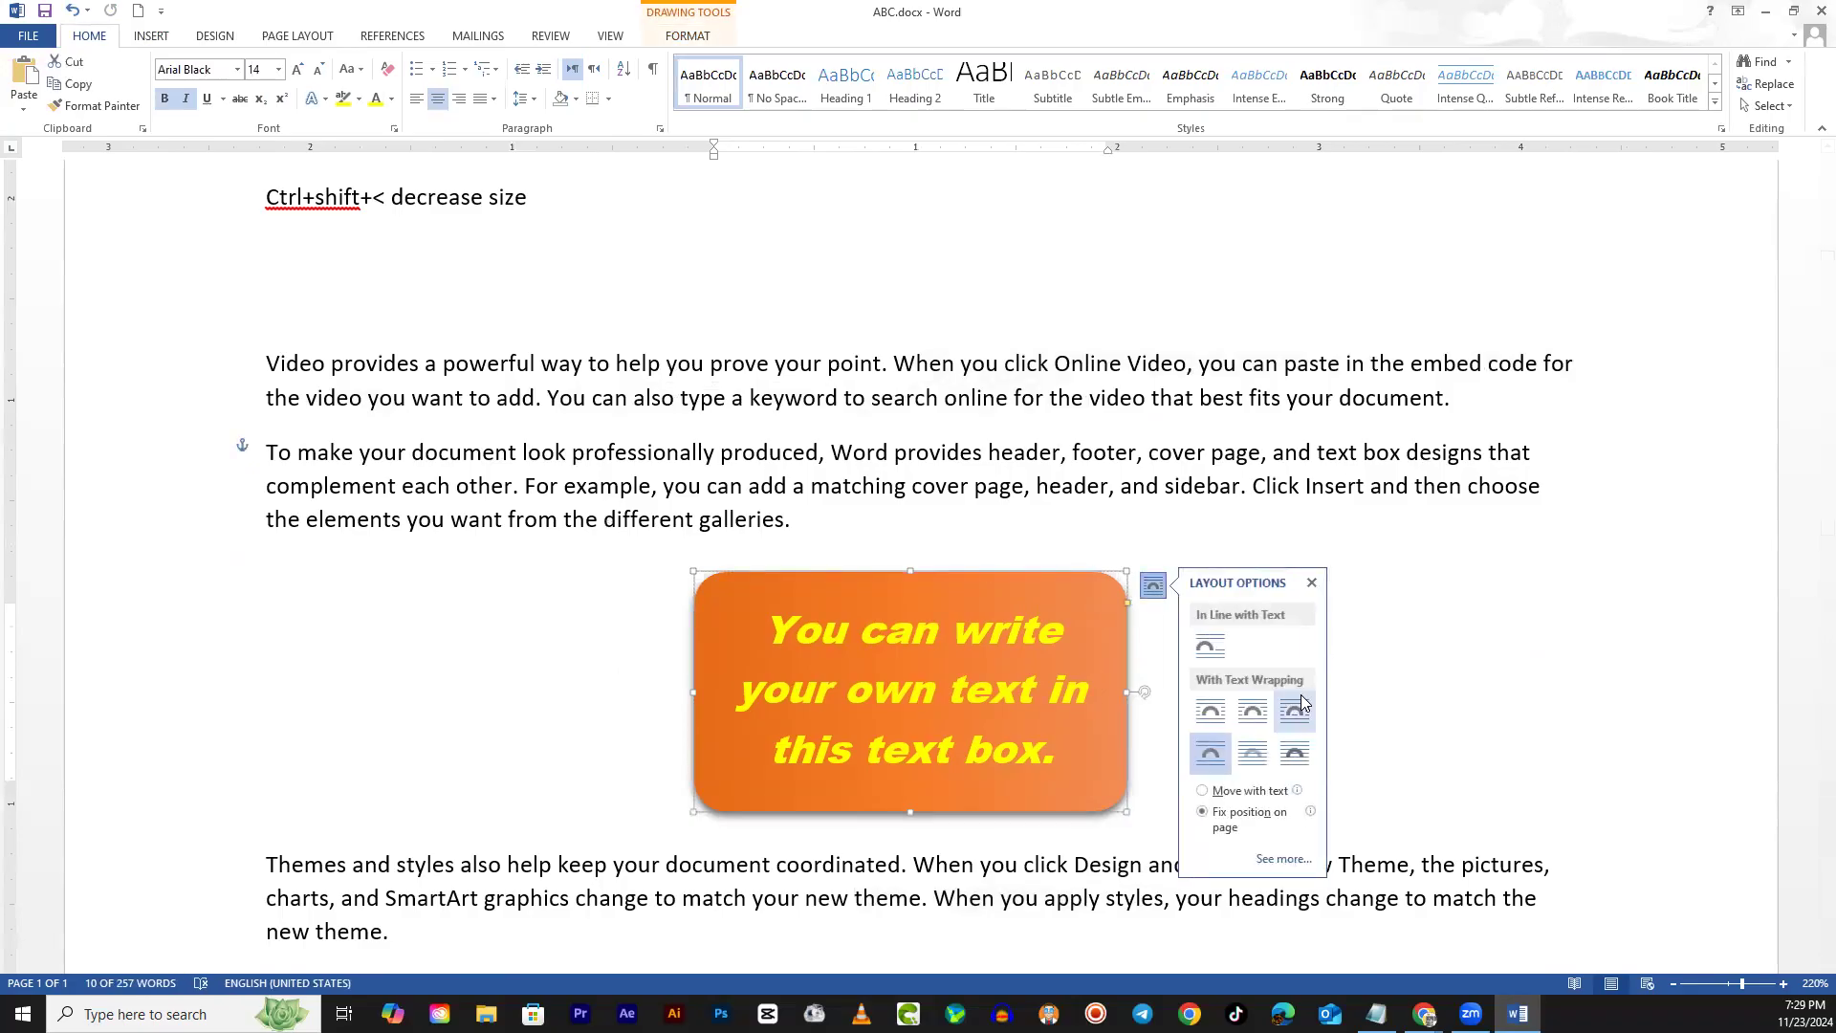
pyautogui.click(1257, 759)
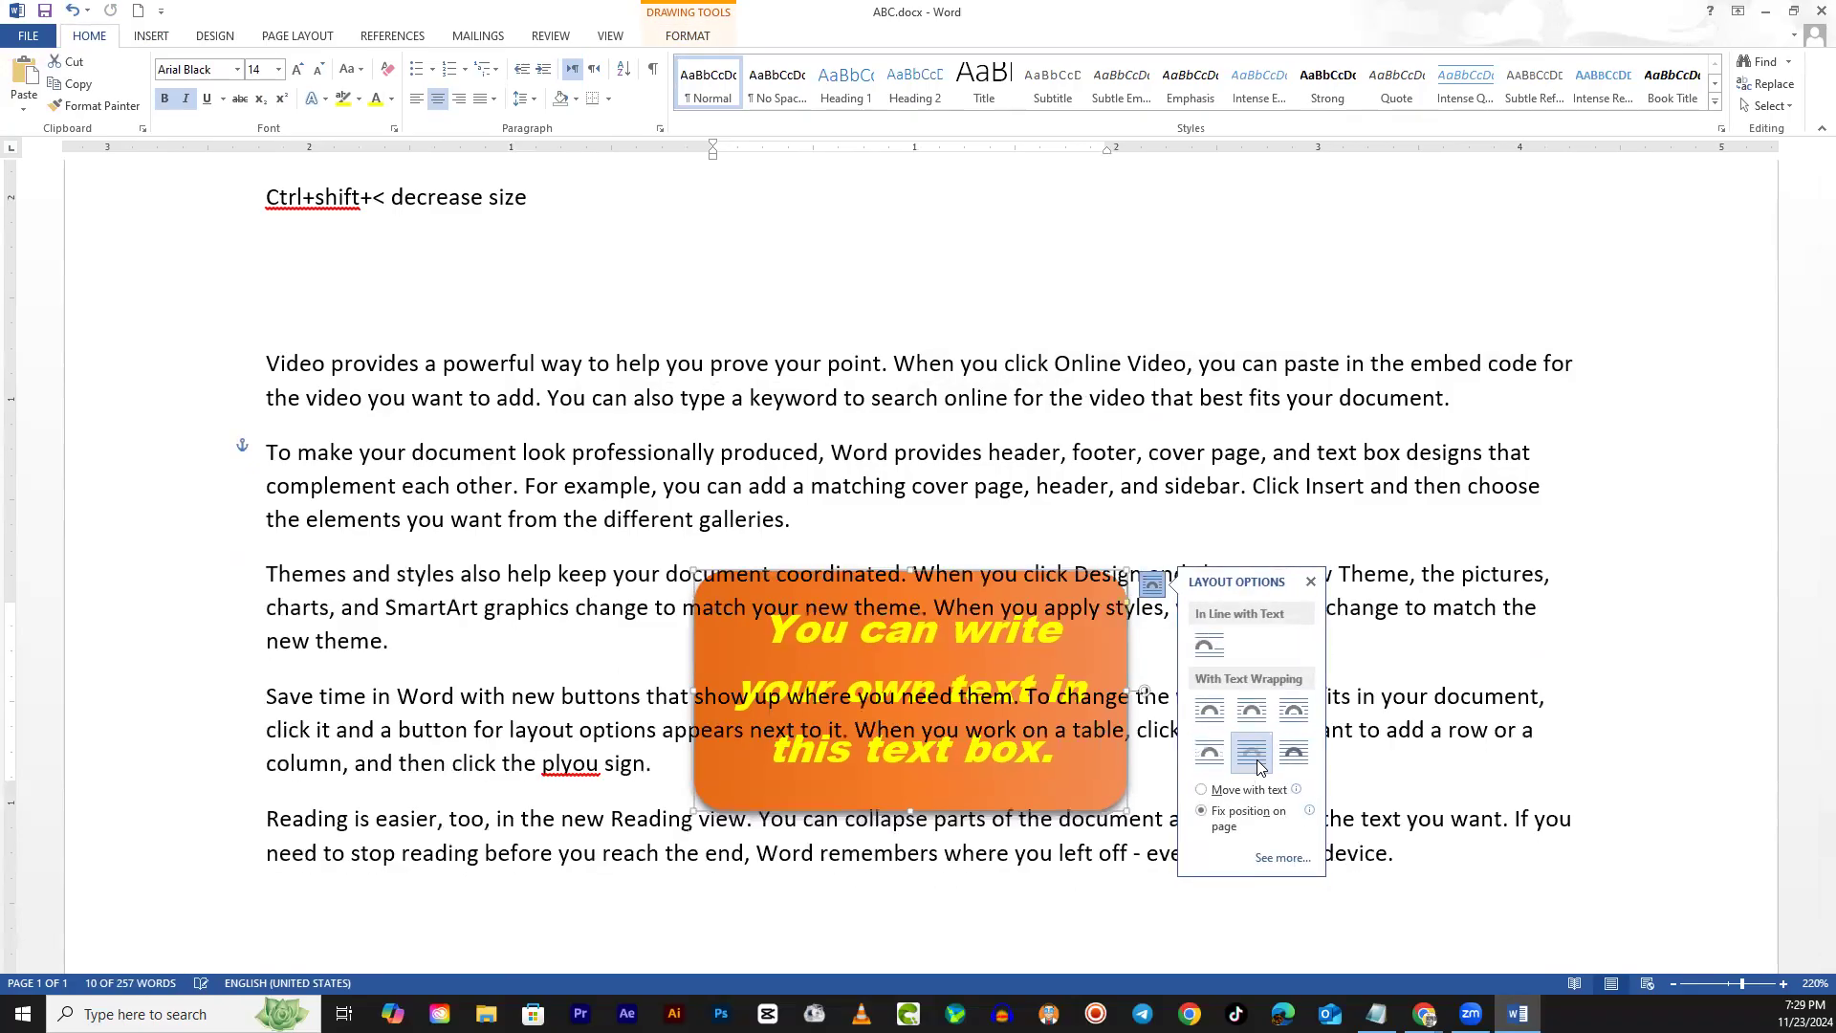
pyautogui.click(1291, 755)
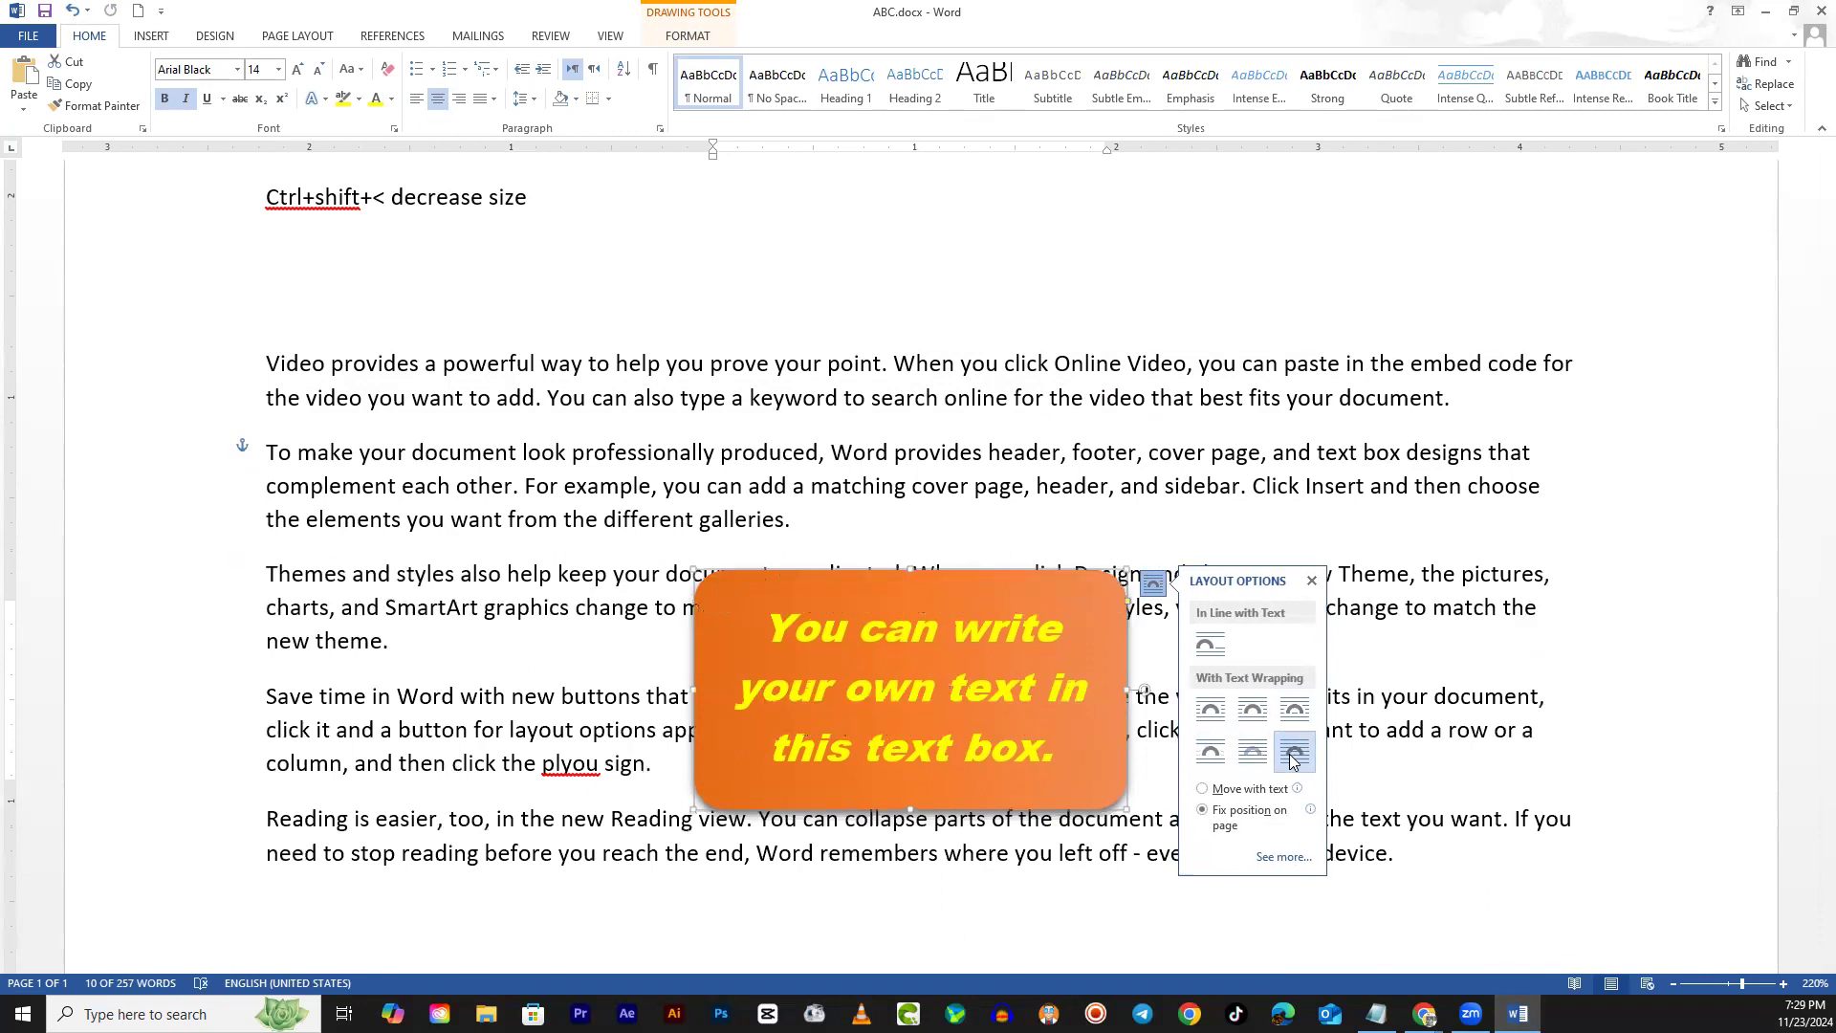
pyautogui.click(1218, 710)
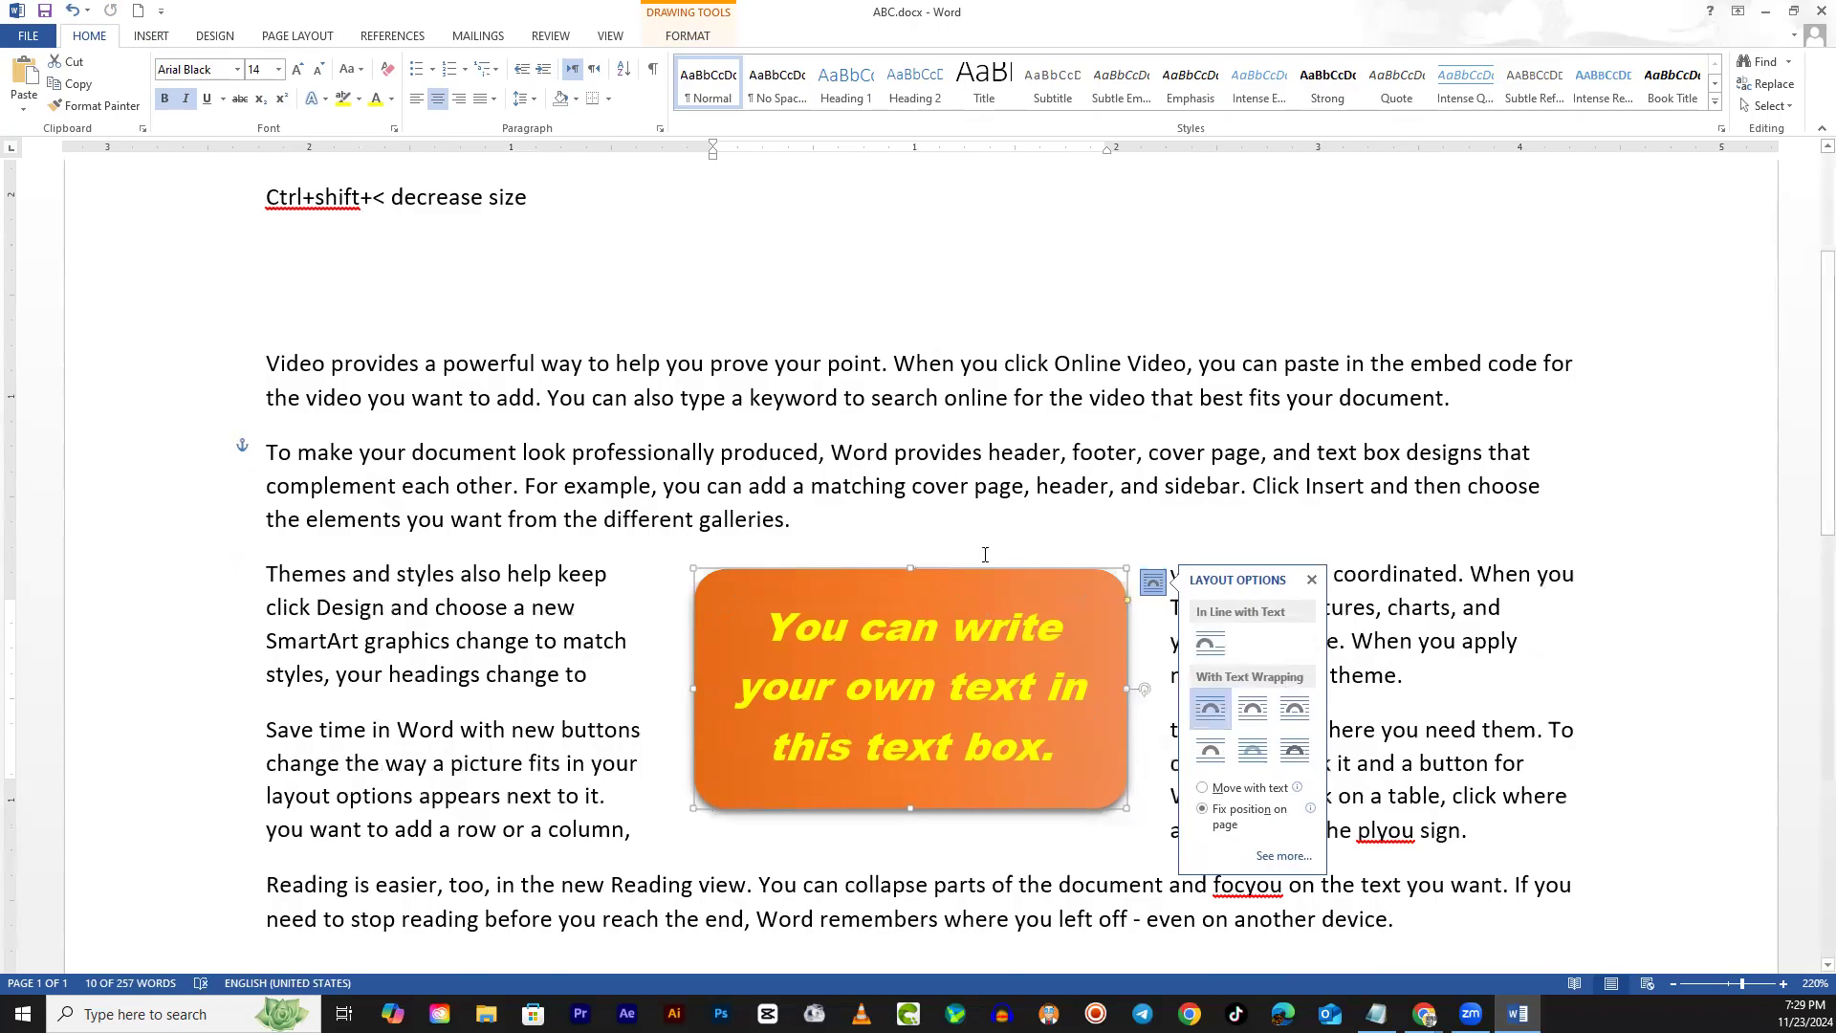
pyautogui.moveTo(981, 572); pyautogui.dragTo(957, 518)
pyautogui.scroll(-1, 957, 519)
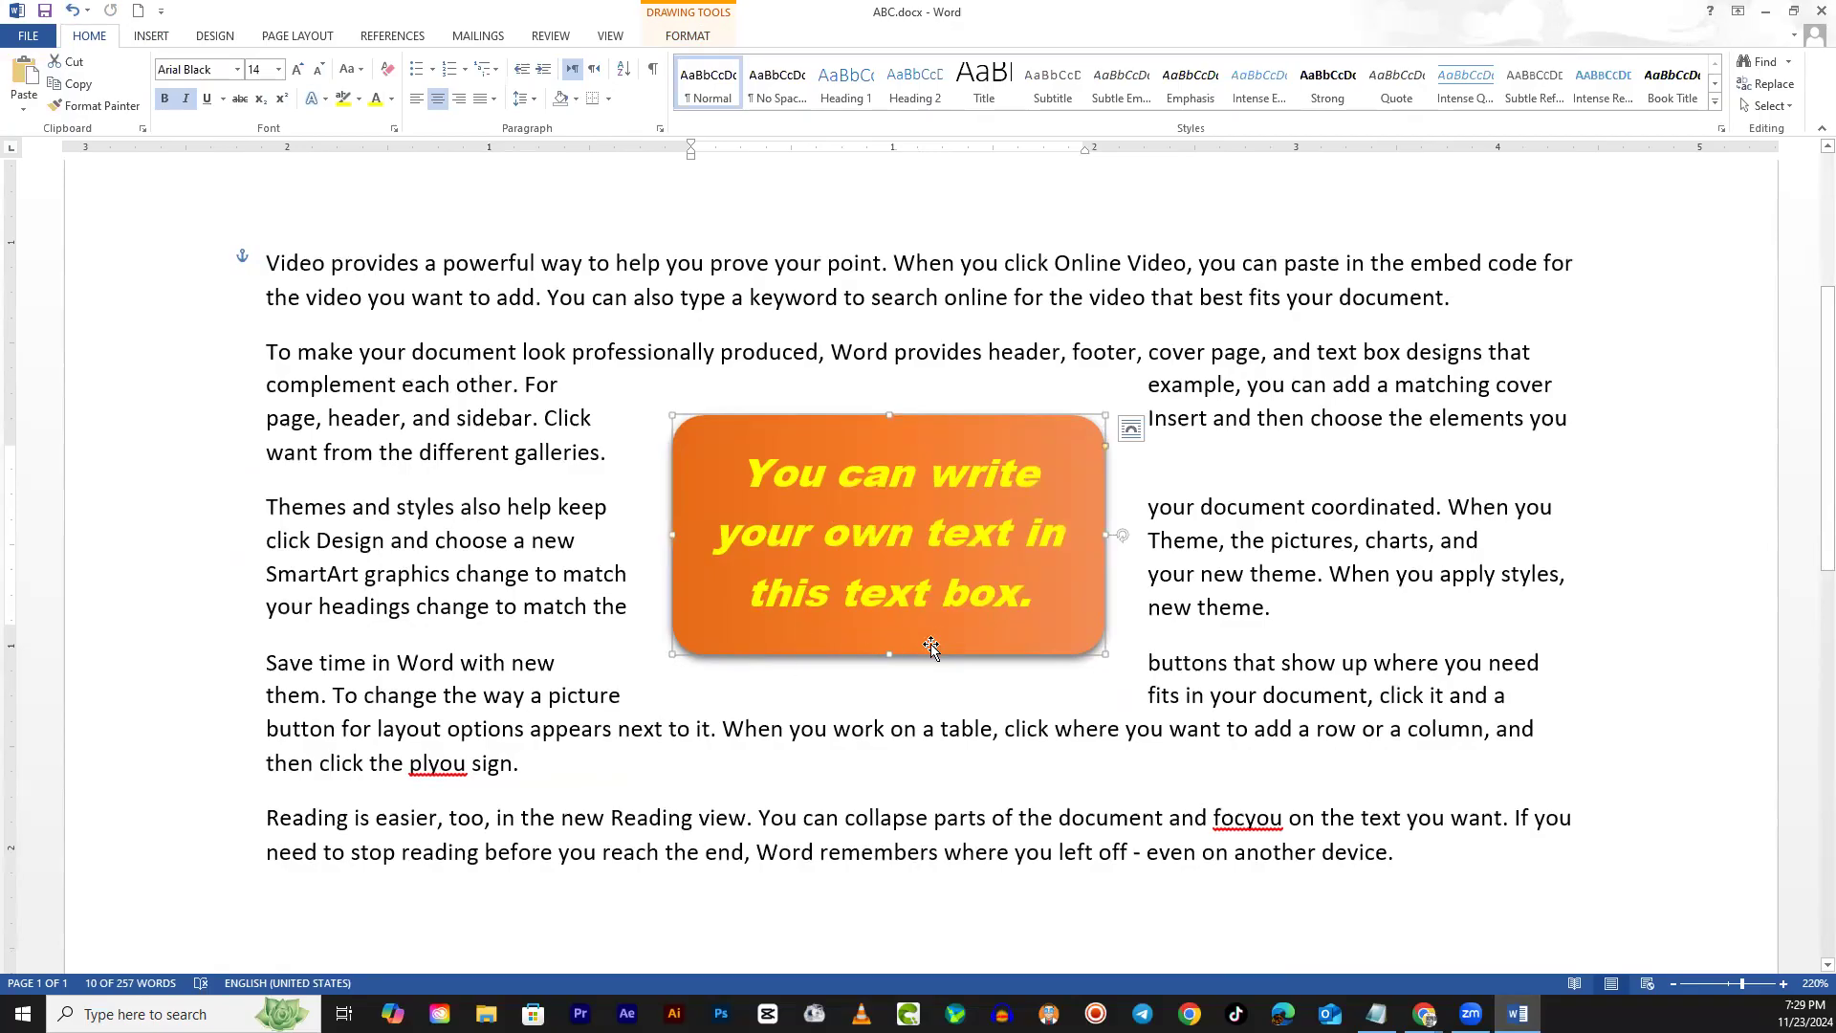
# Try the teardrop shape, then the Delay shape, as the orange text box's outline
pyautogui.click(685, 38)
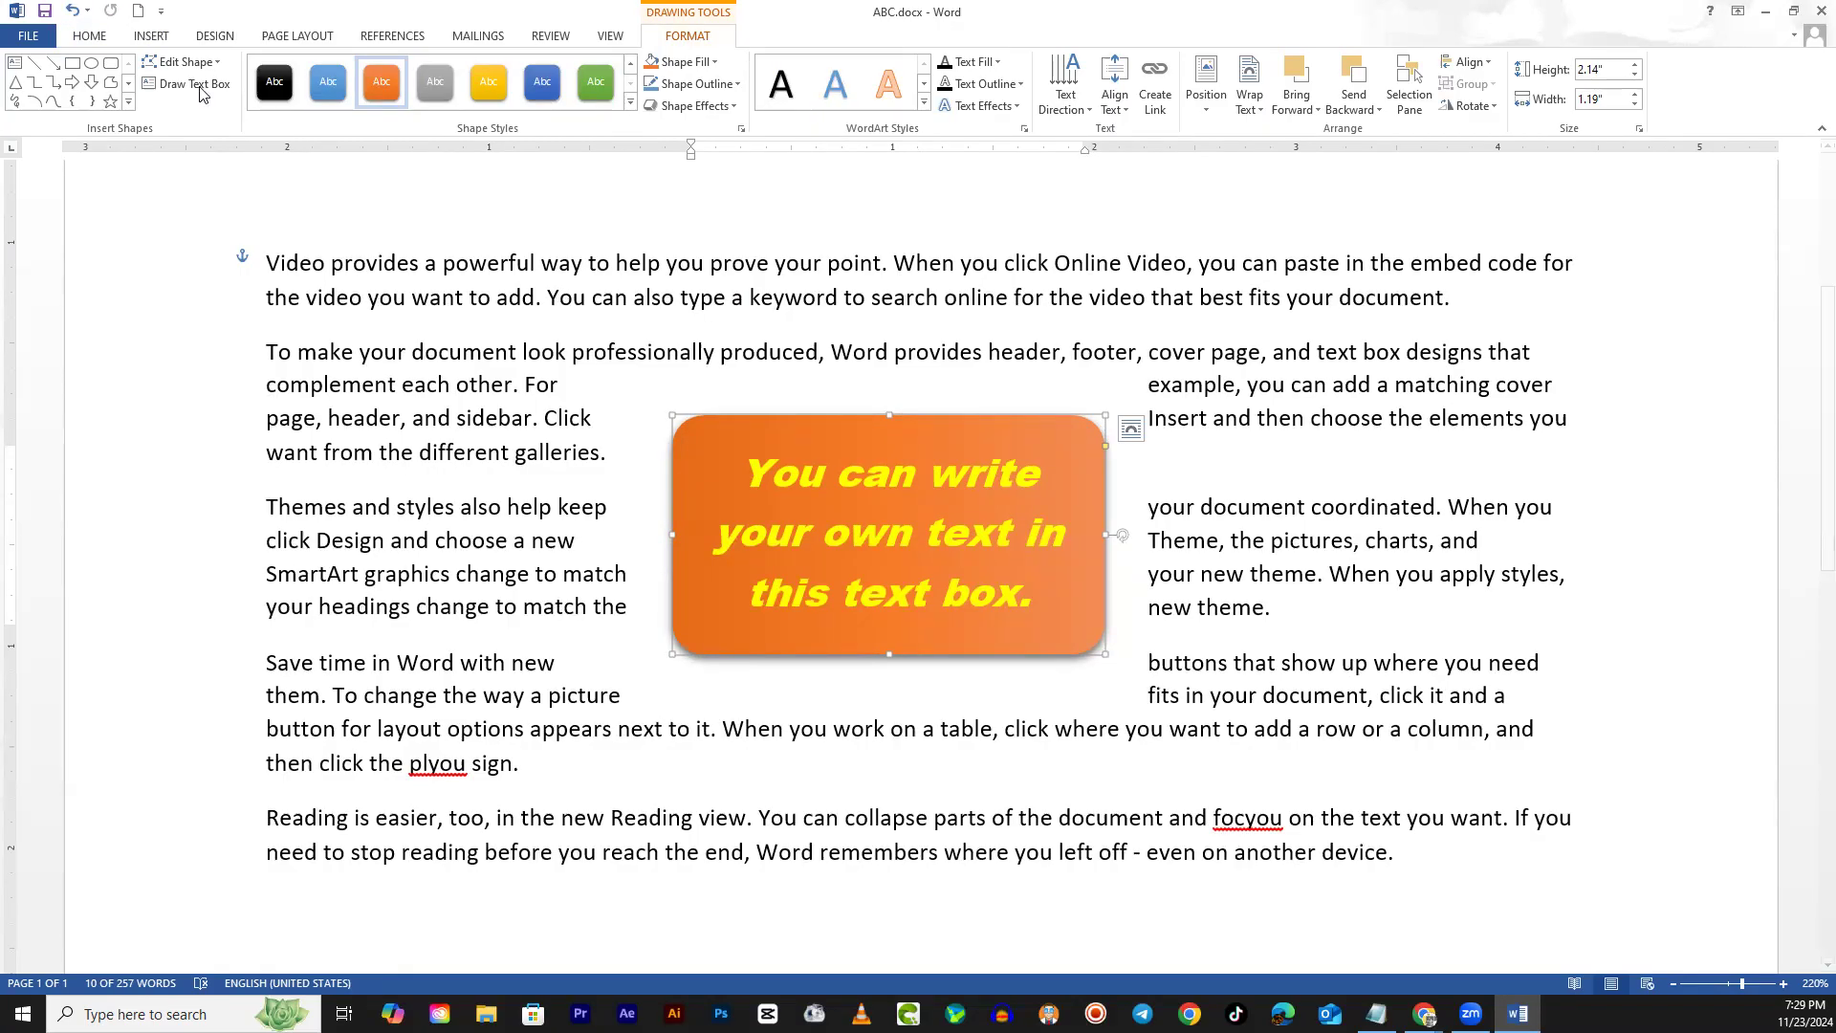
pyautogui.click(178, 63)
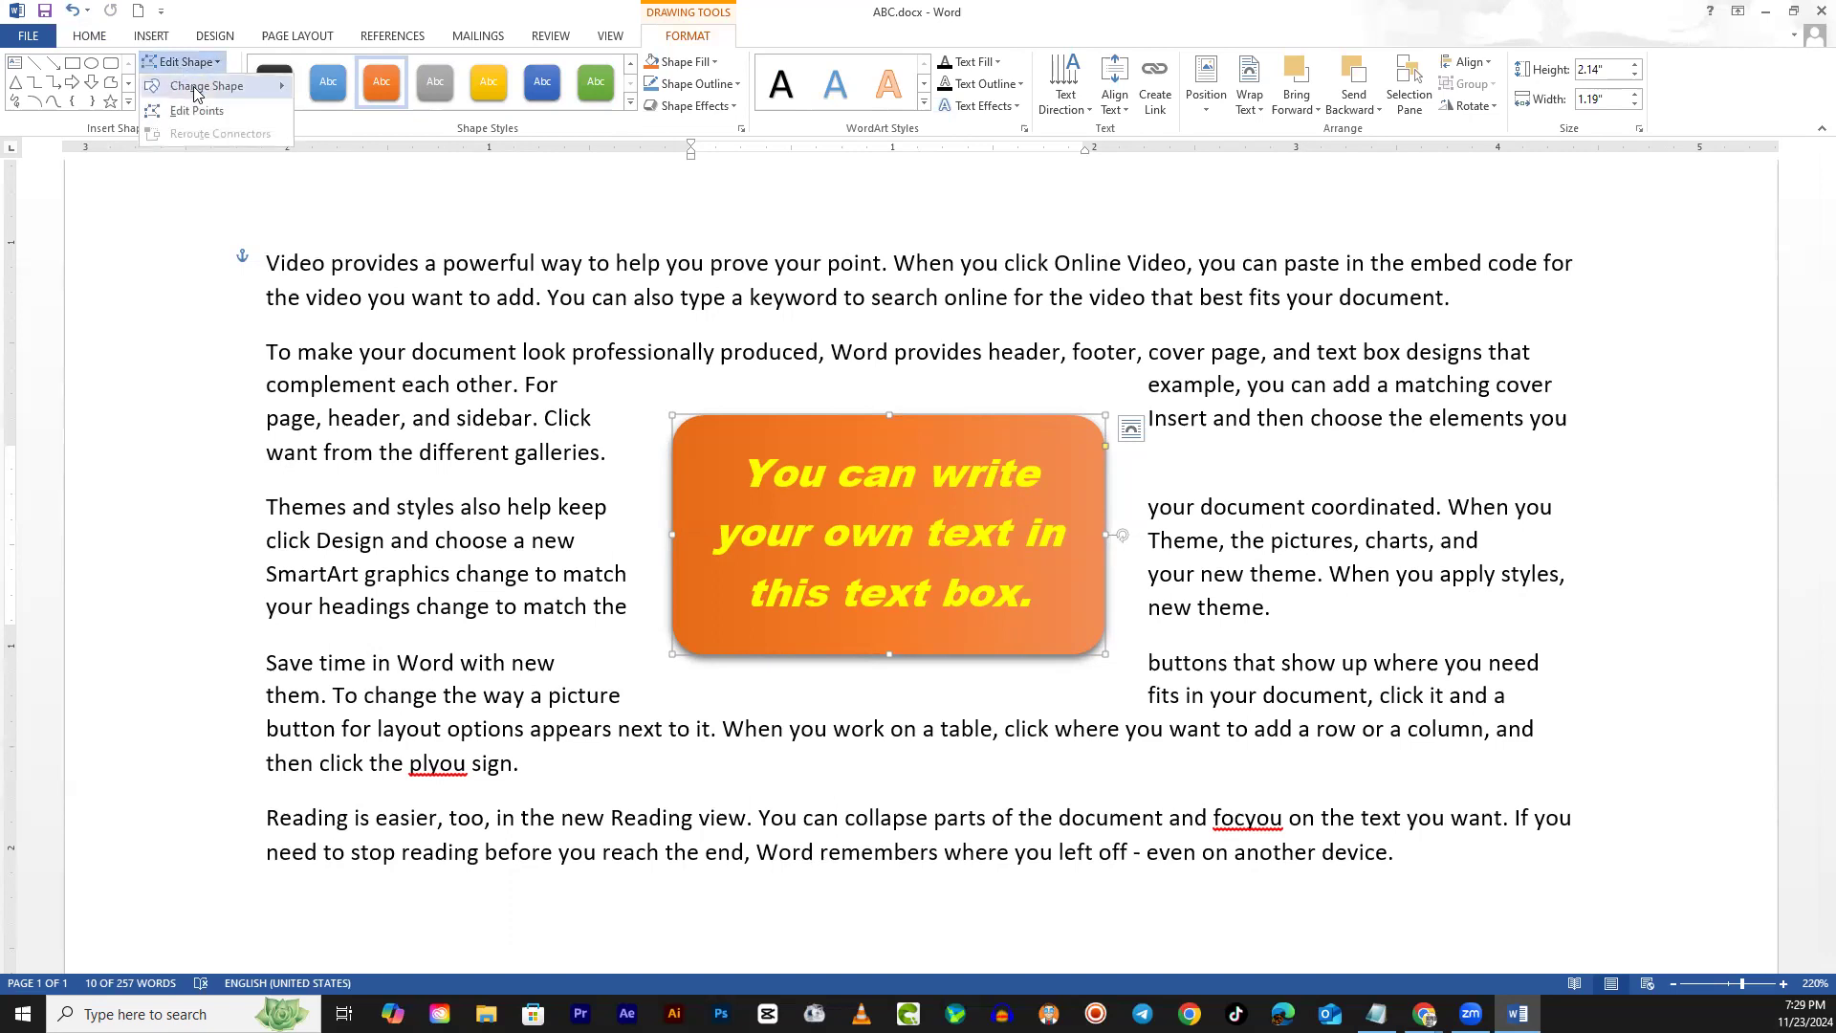
pyautogui.moveTo(196, 93)
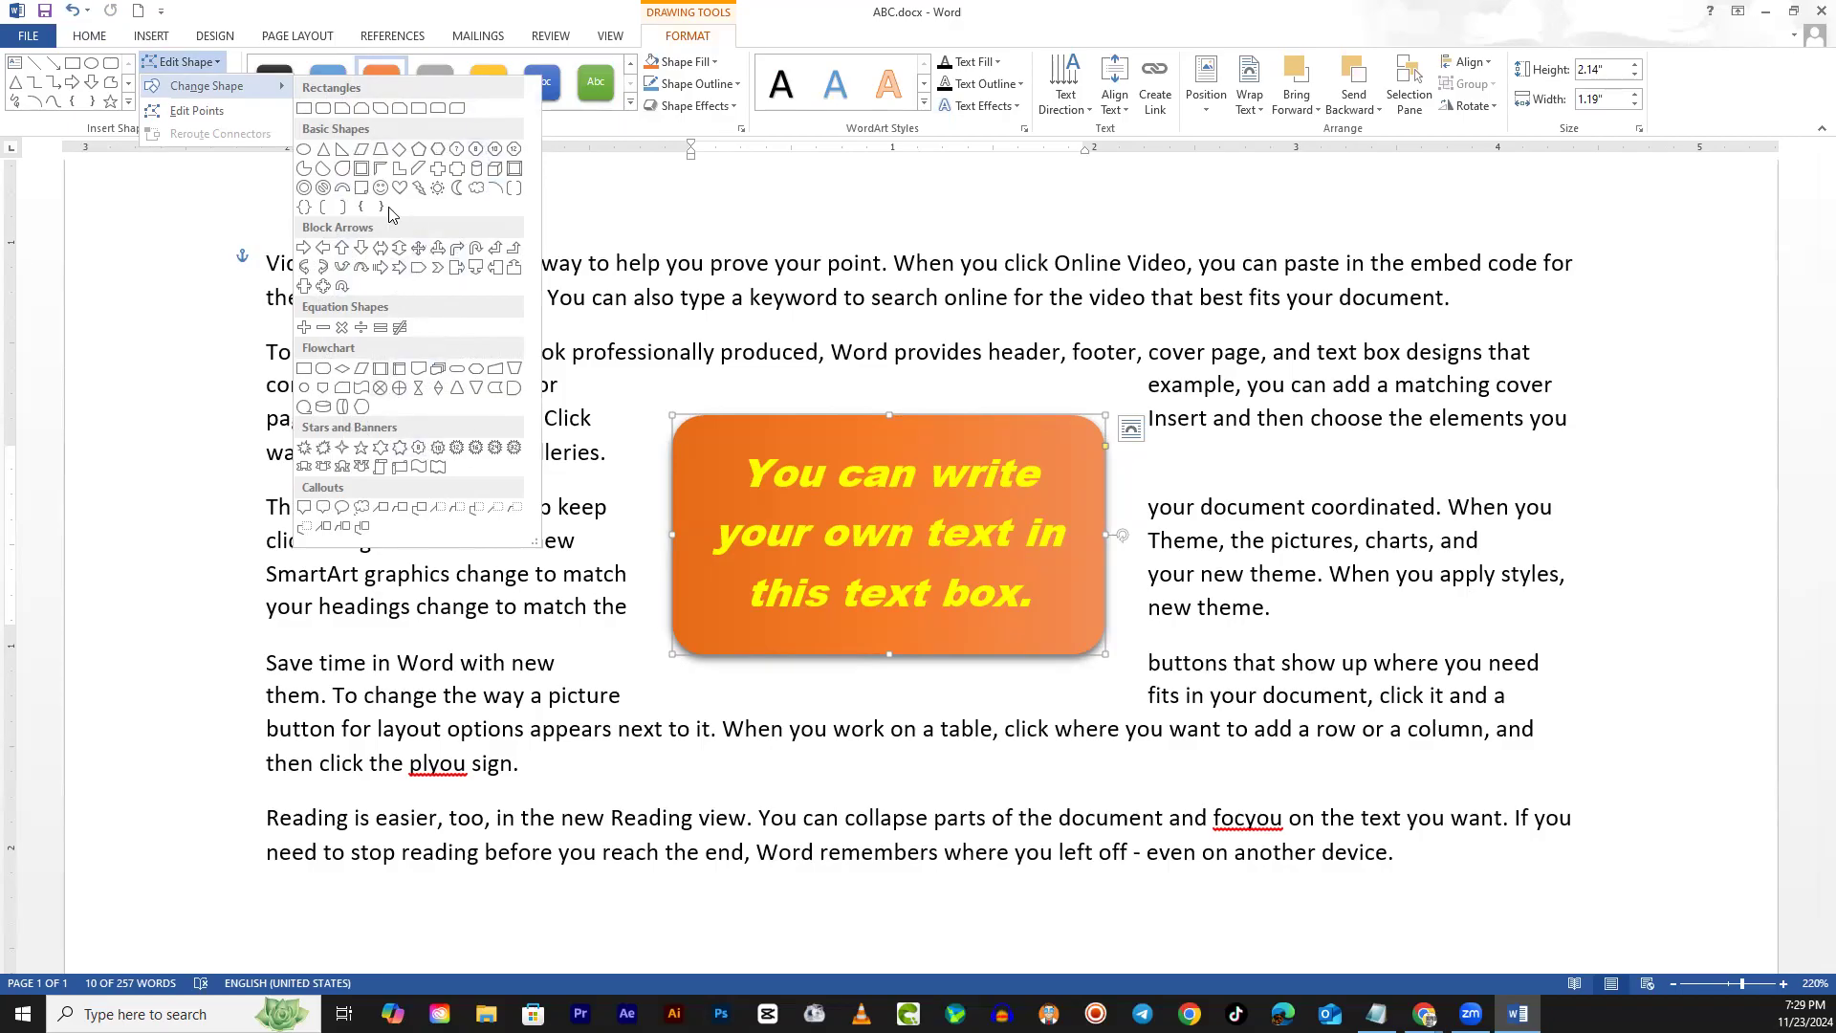
pyautogui.click(346, 171)
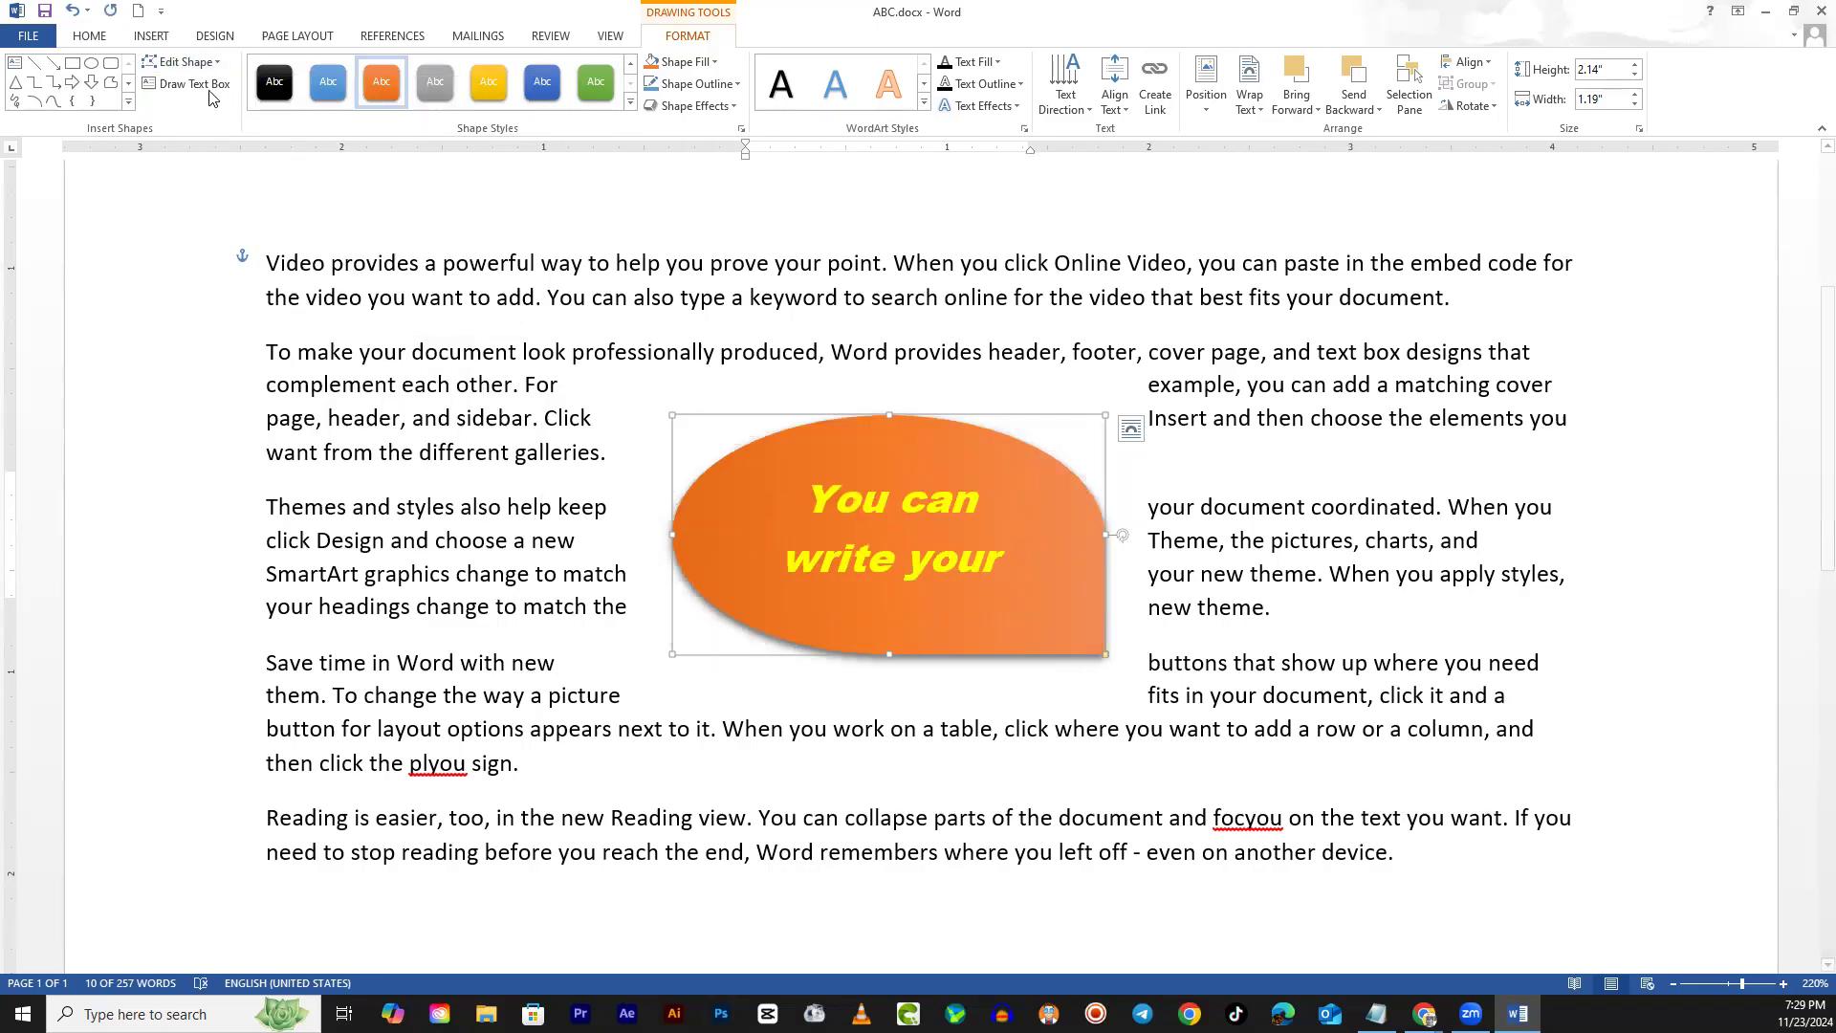
pyautogui.click(192, 64)
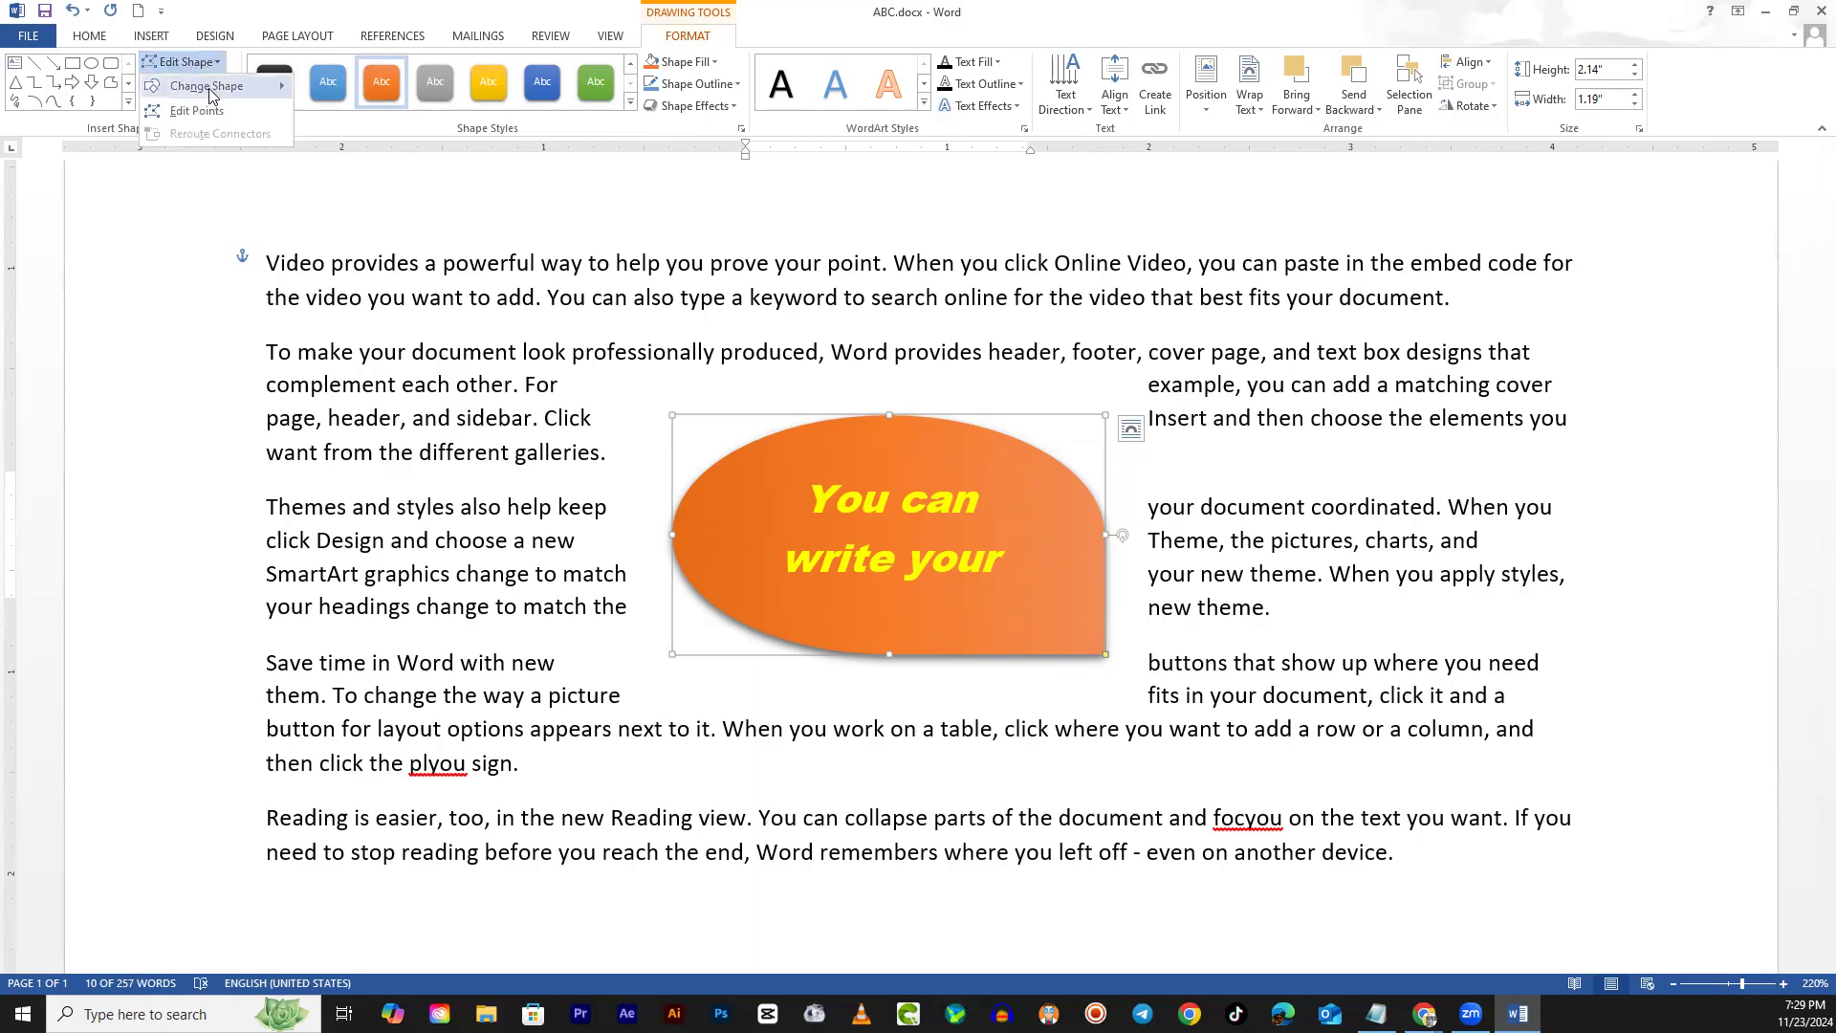
pyautogui.moveTo(211, 86)
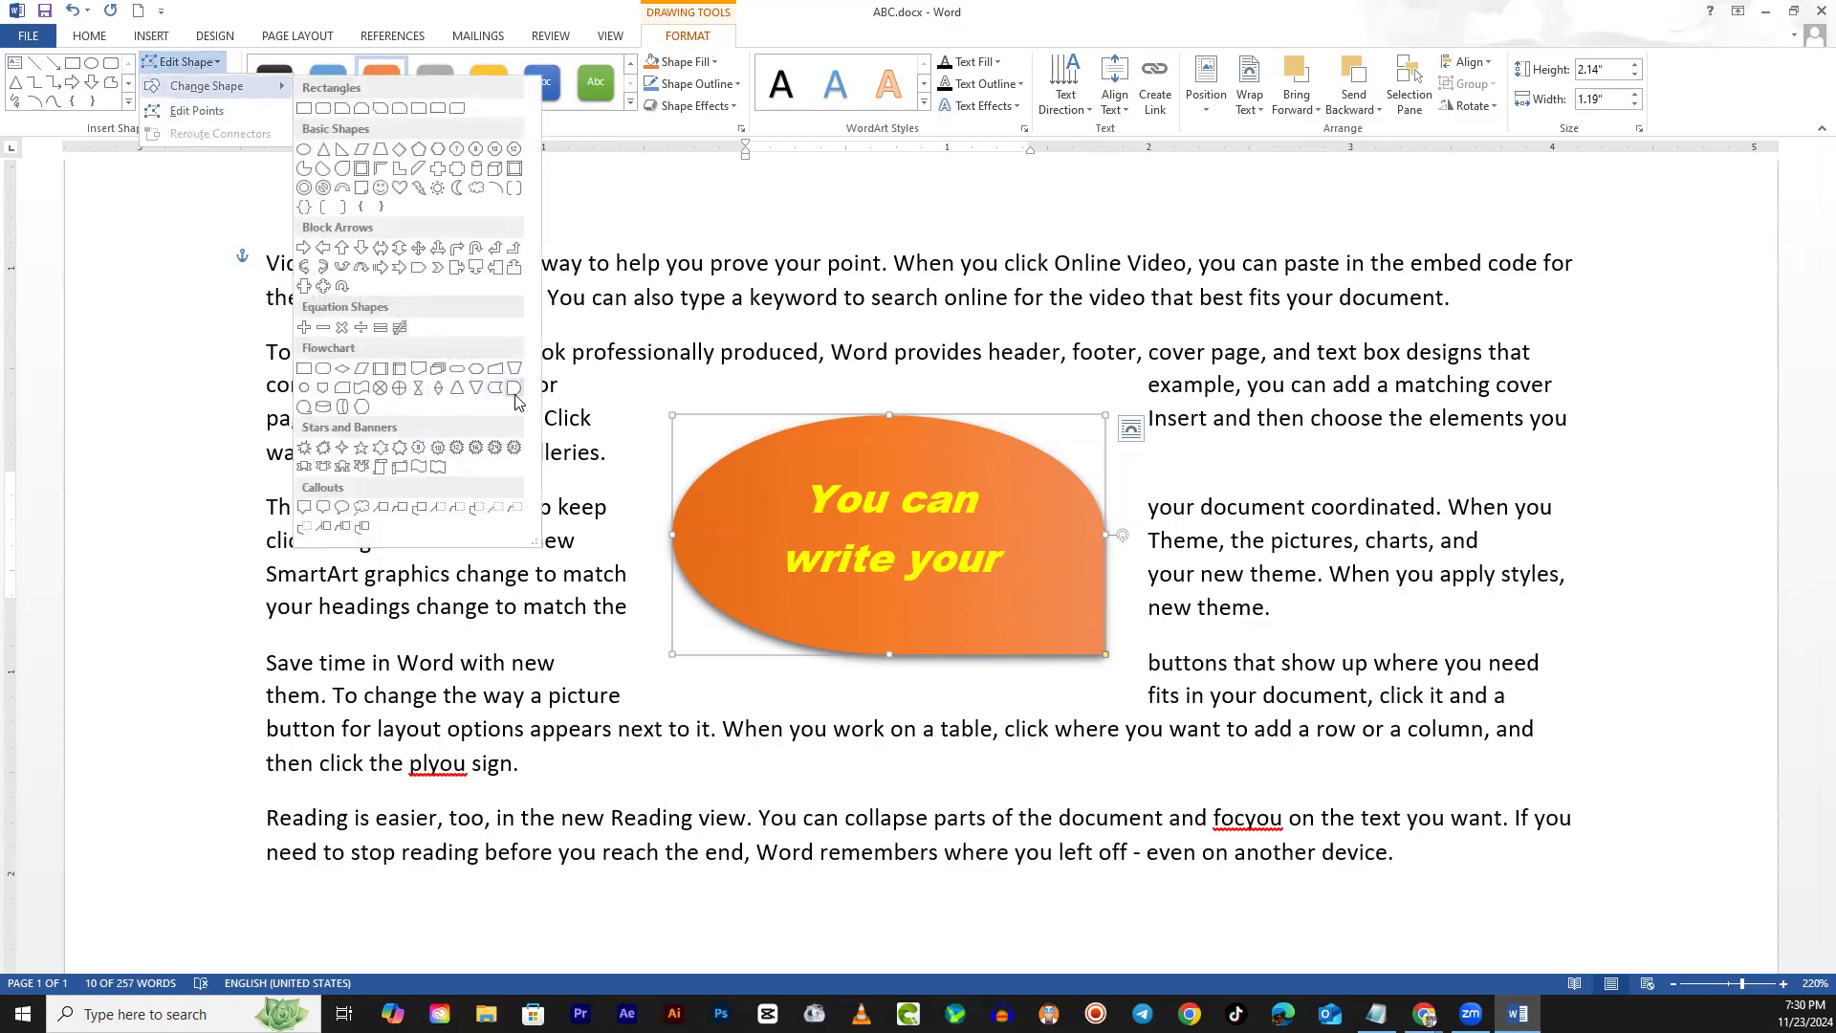
pyautogui.click(515, 389)
pyautogui.click(543, 508)
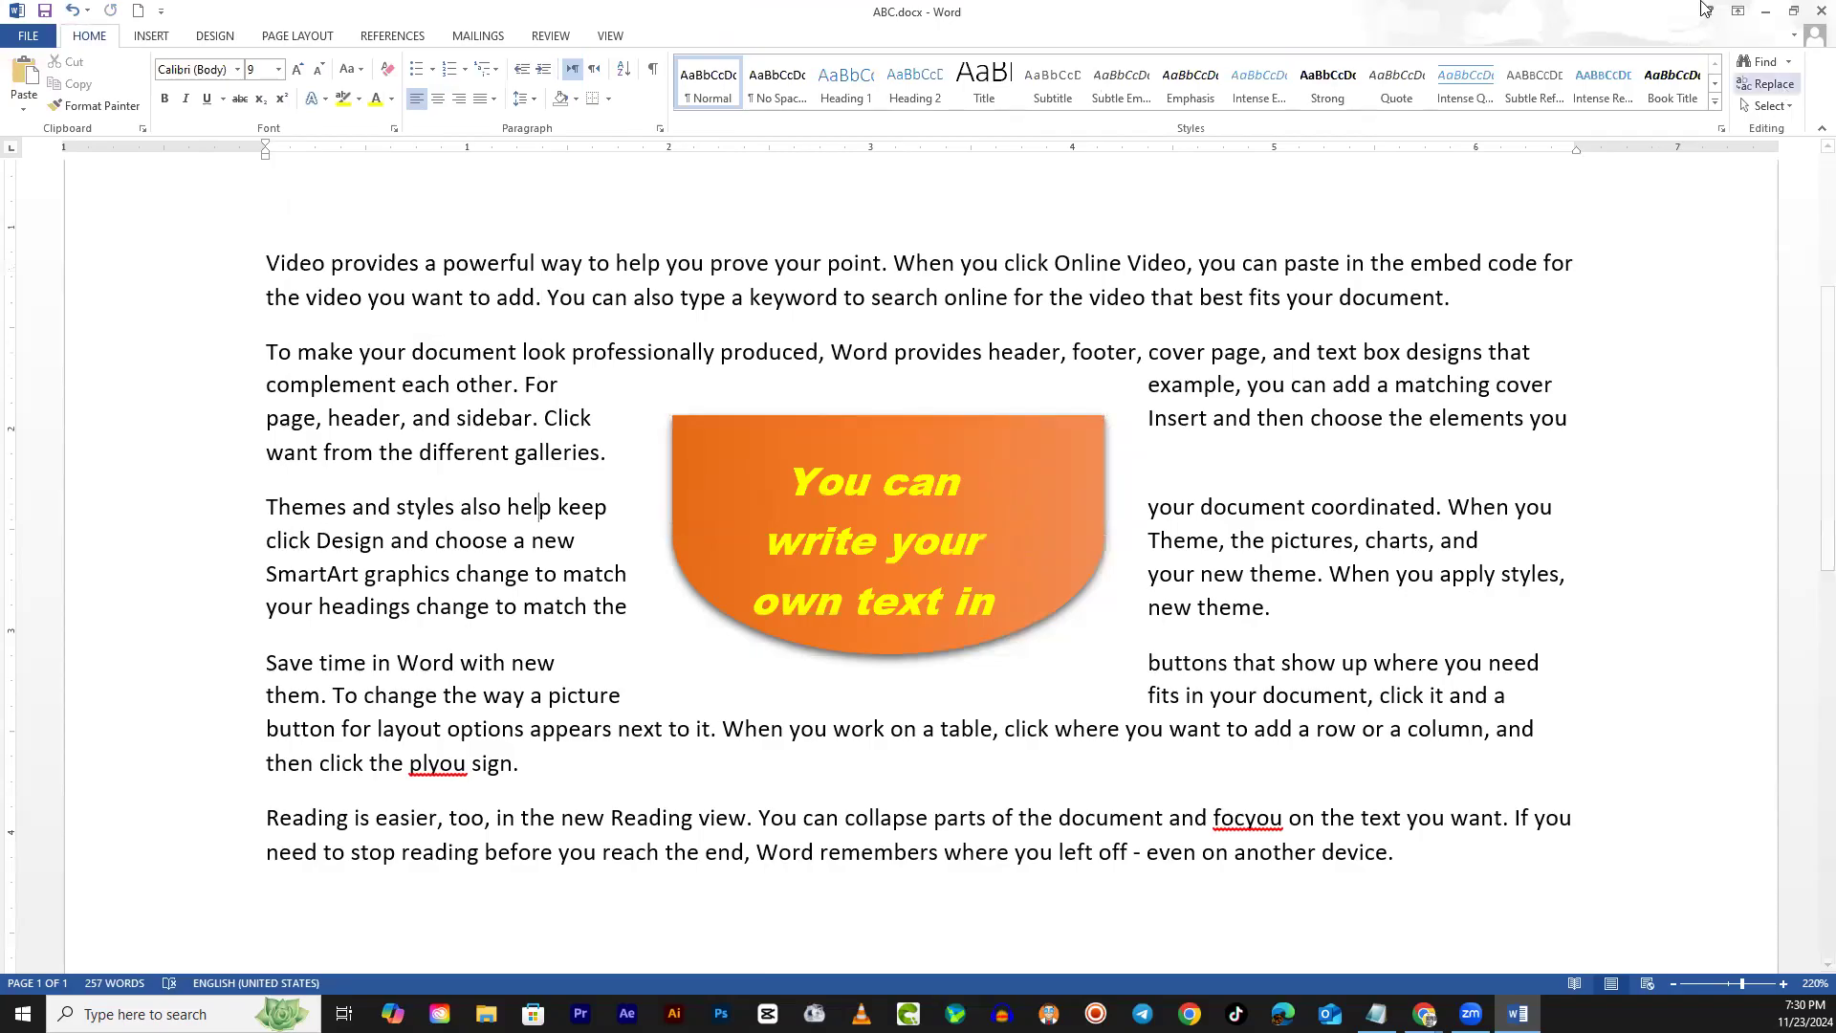
# Change the orange box back to a rounded rectangle and turn on Edit Points
pyautogui.click(933, 417)
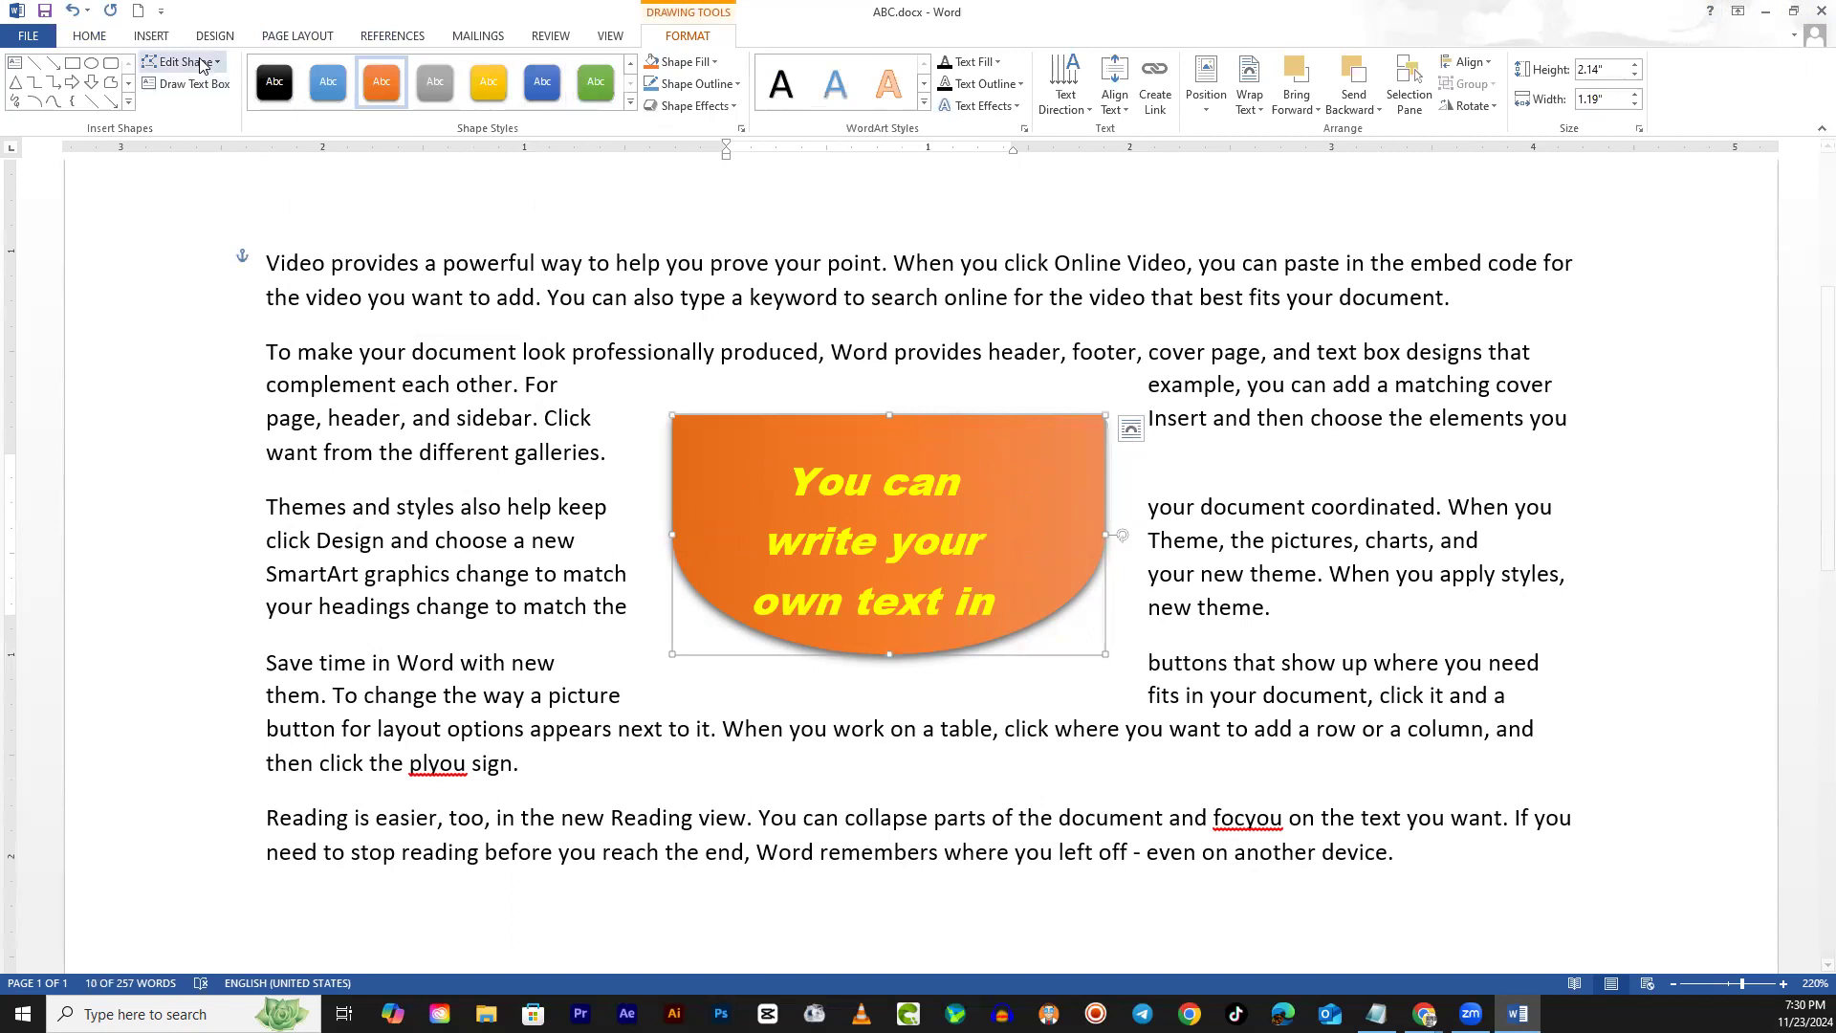
pyautogui.click(202, 63)
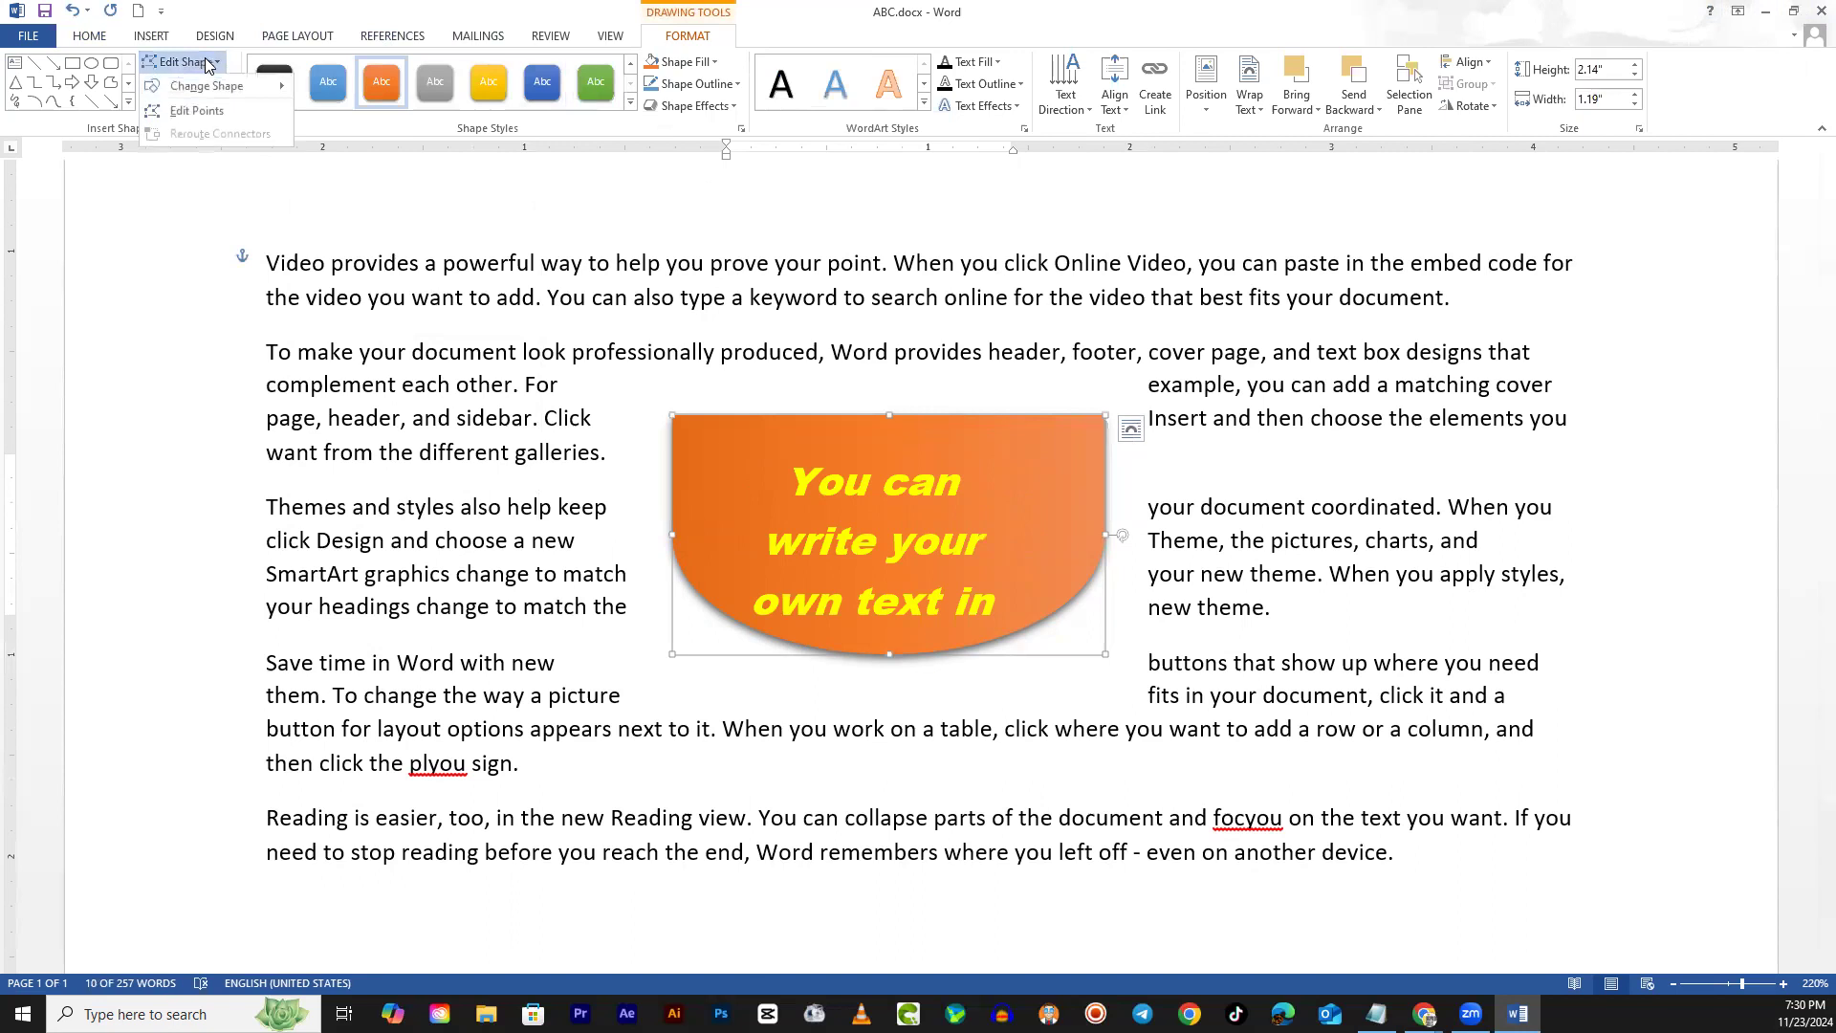
pyautogui.moveTo(214, 85)
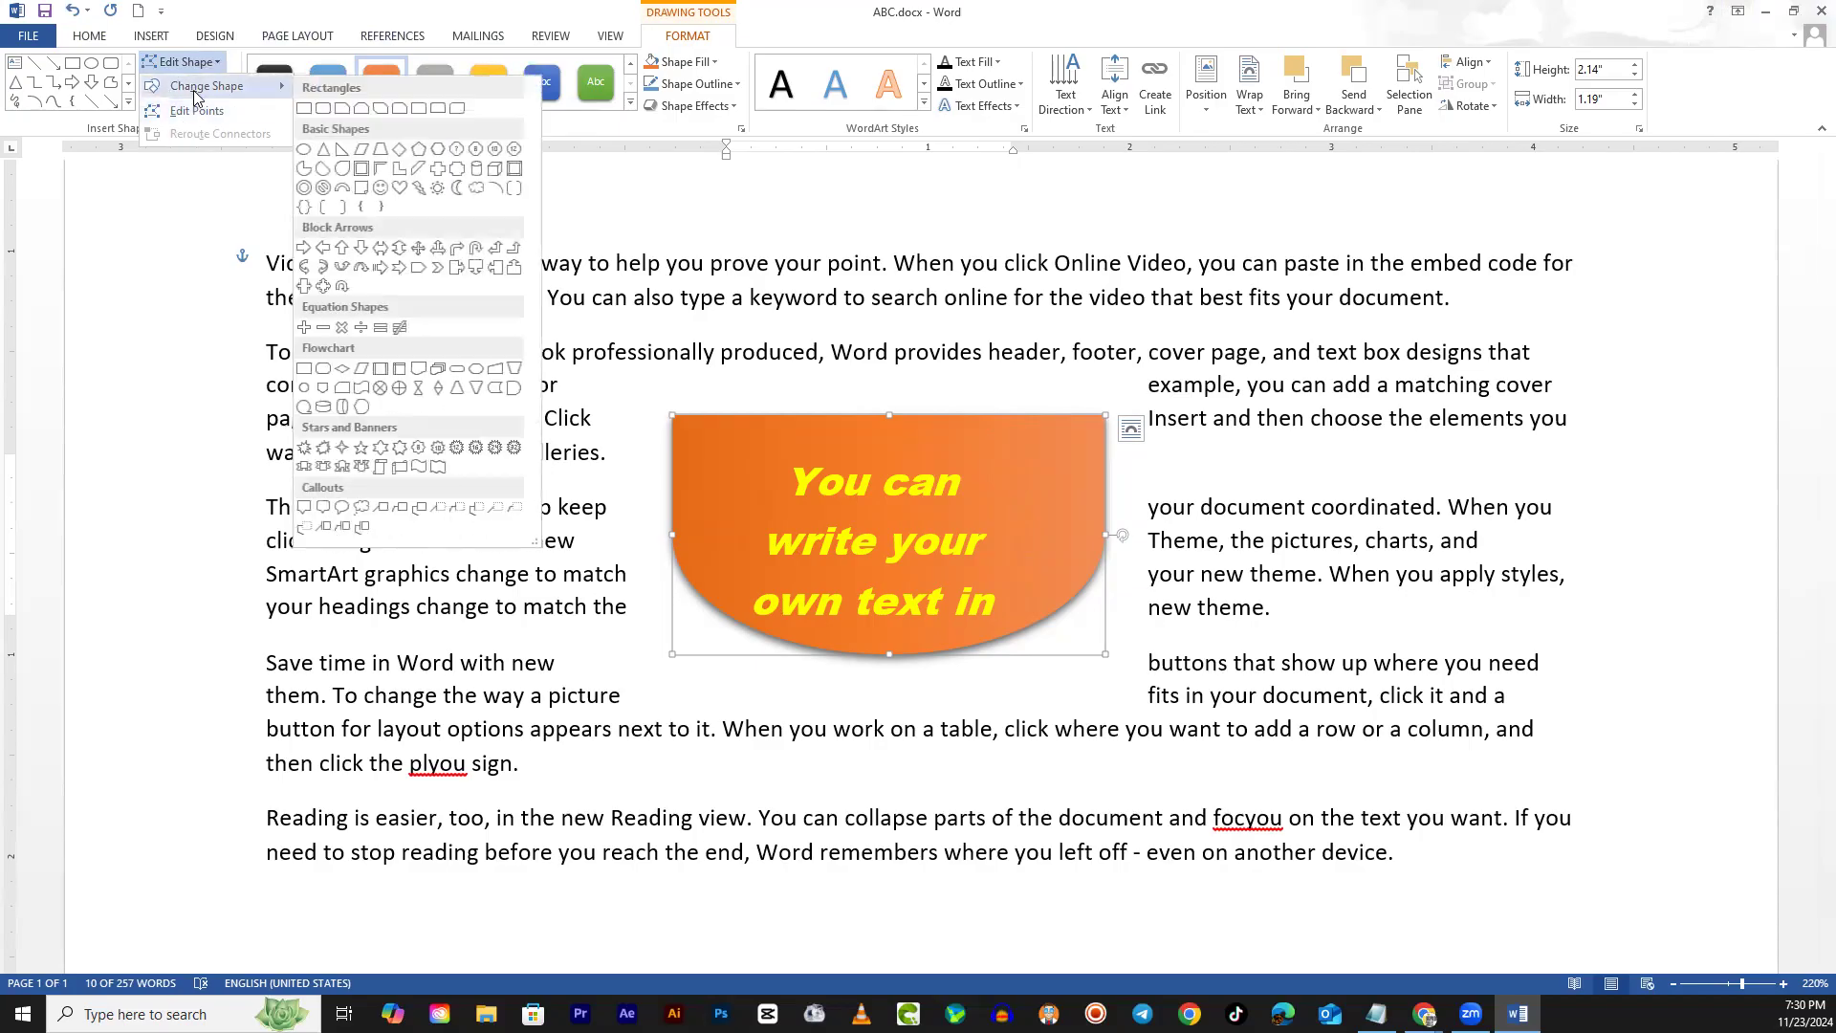
pyautogui.click(323, 109)
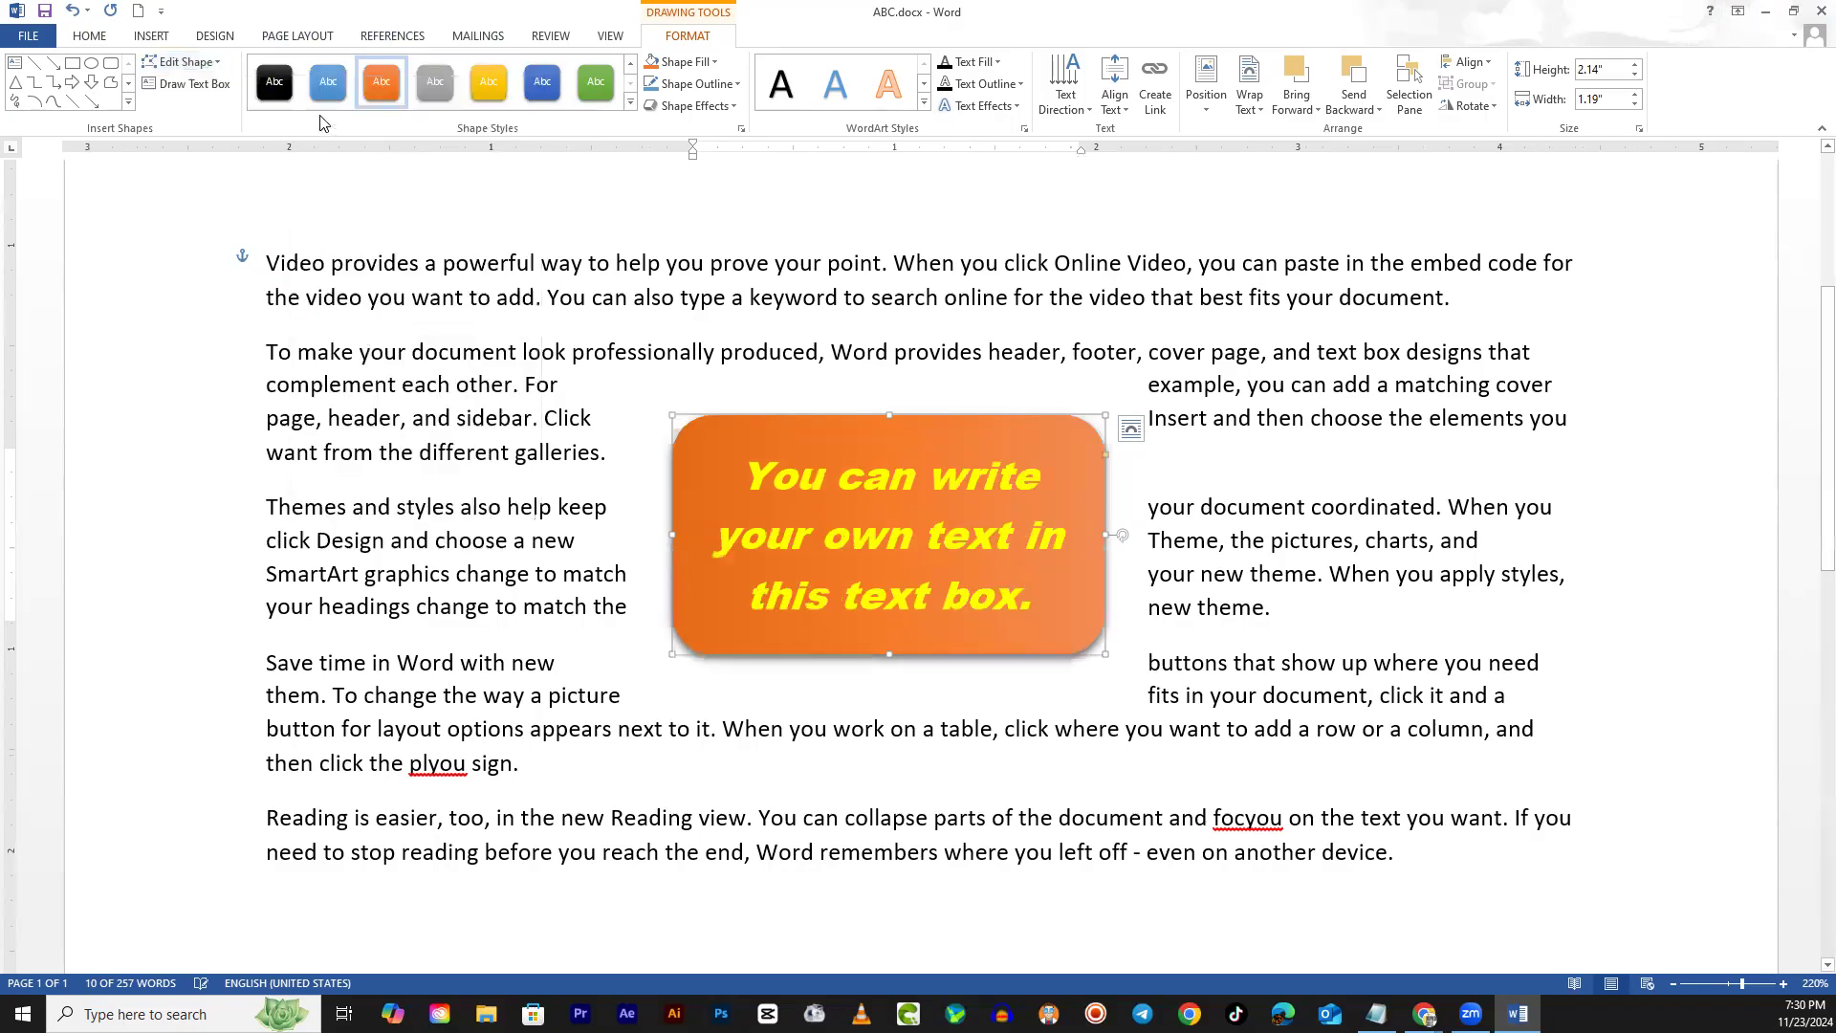
pyautogui.click(210, 67)
pyautogui.click(208, 111)
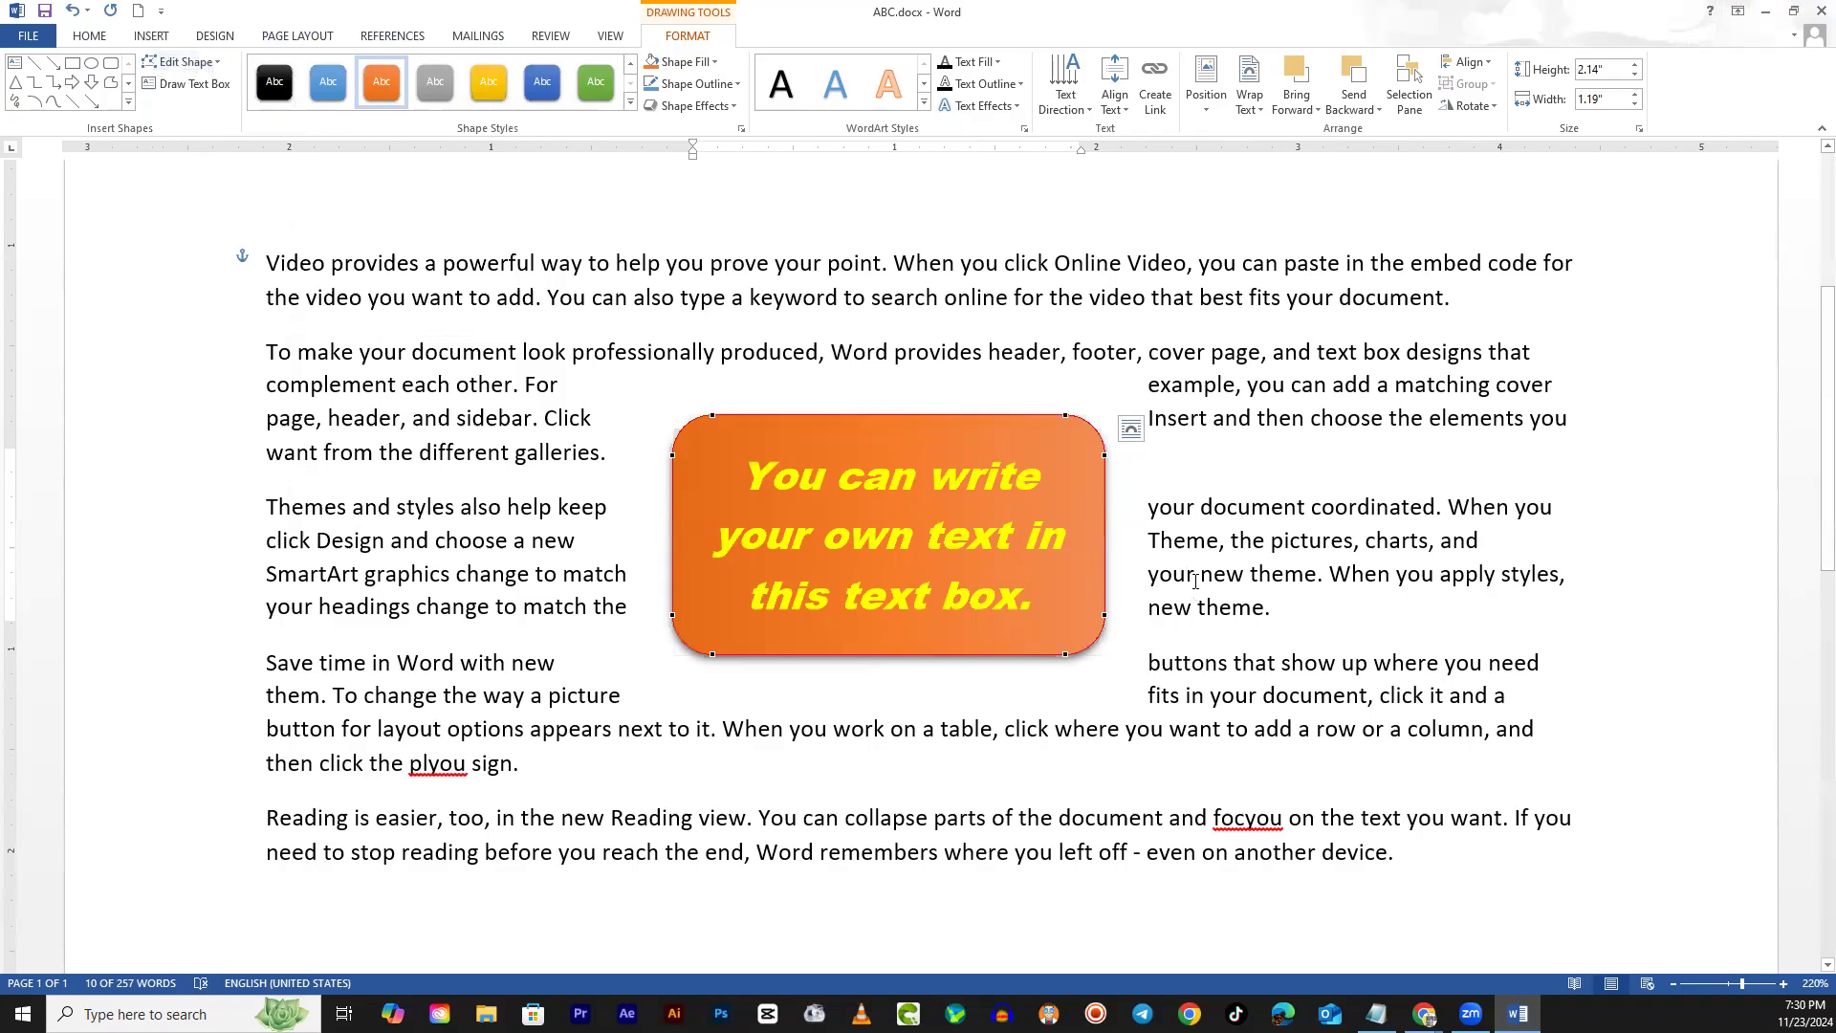
# Drag the box's vertices and curves outward to form an irregular blob outline
pyautogui.moveTo(1103, 454)
pyautogui.mouseDown()
pyautogui.moveTo(1074, 515)
pyautogui.moveTo(1120, 438)
pyautogui.mouseUp()
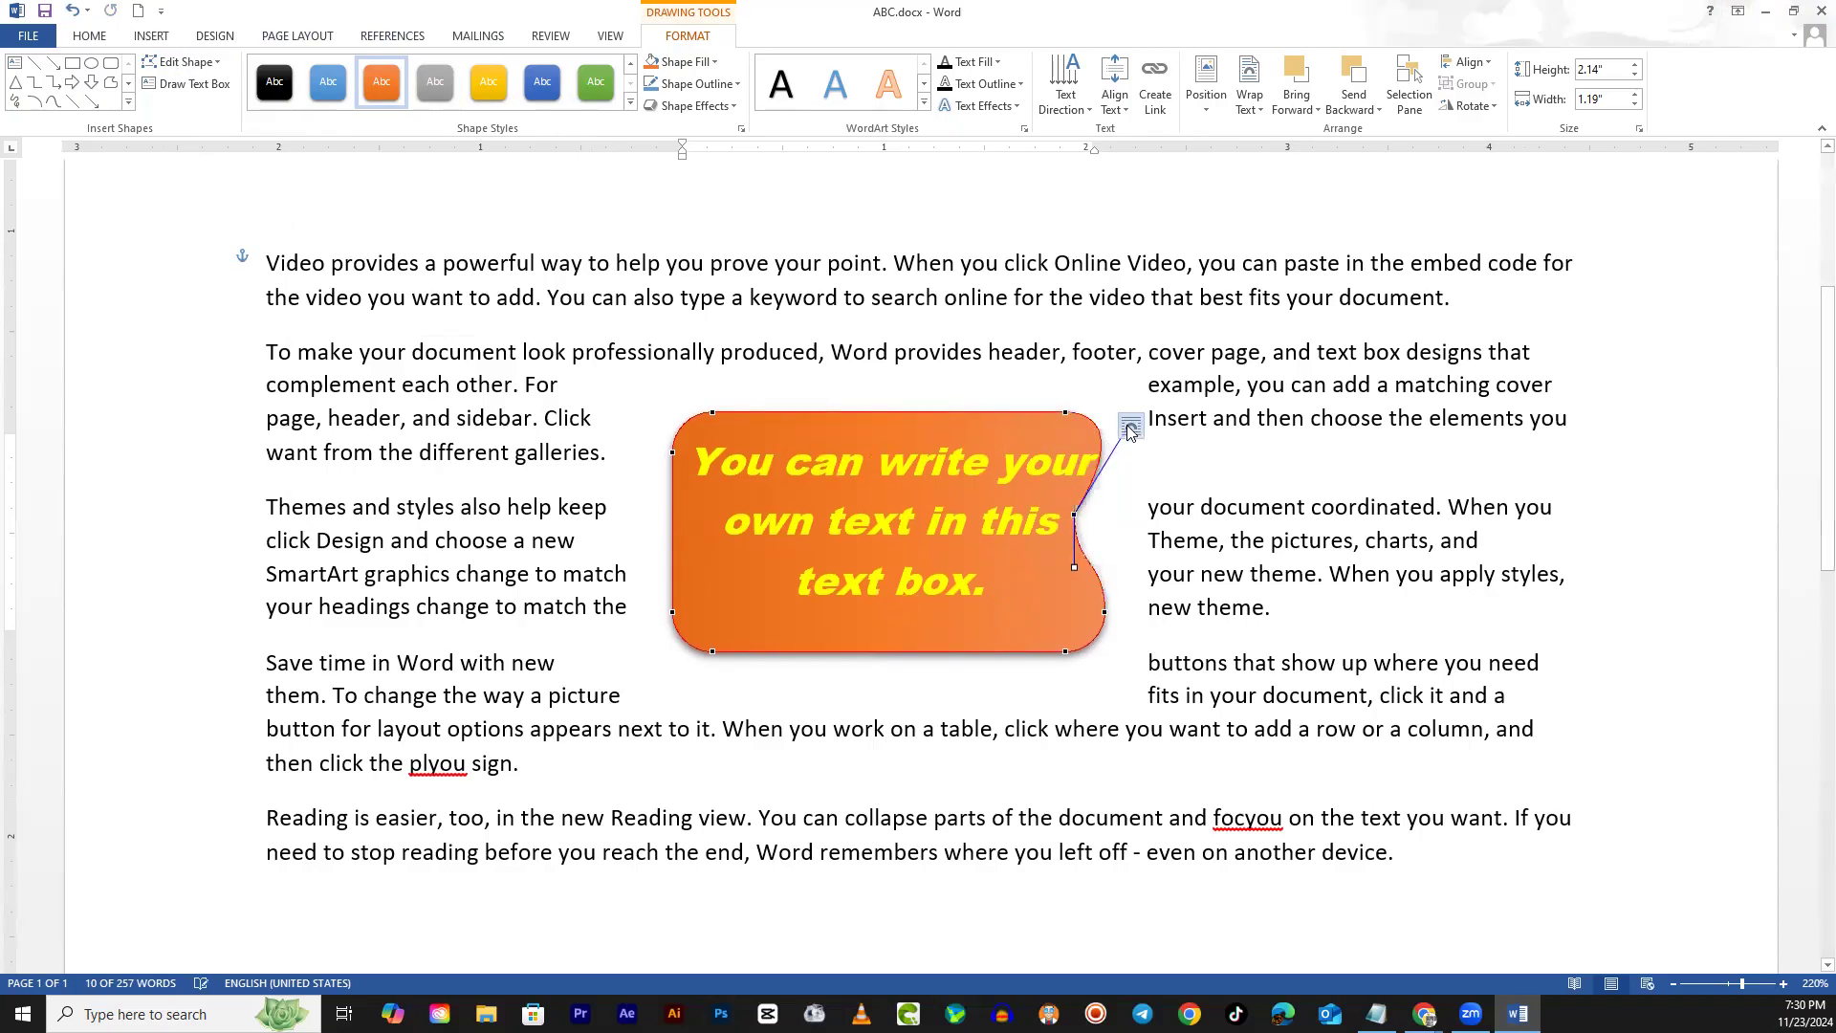
pyautogui.moveTo(1072, 571); pyautogui.dragTo(1226, 713)
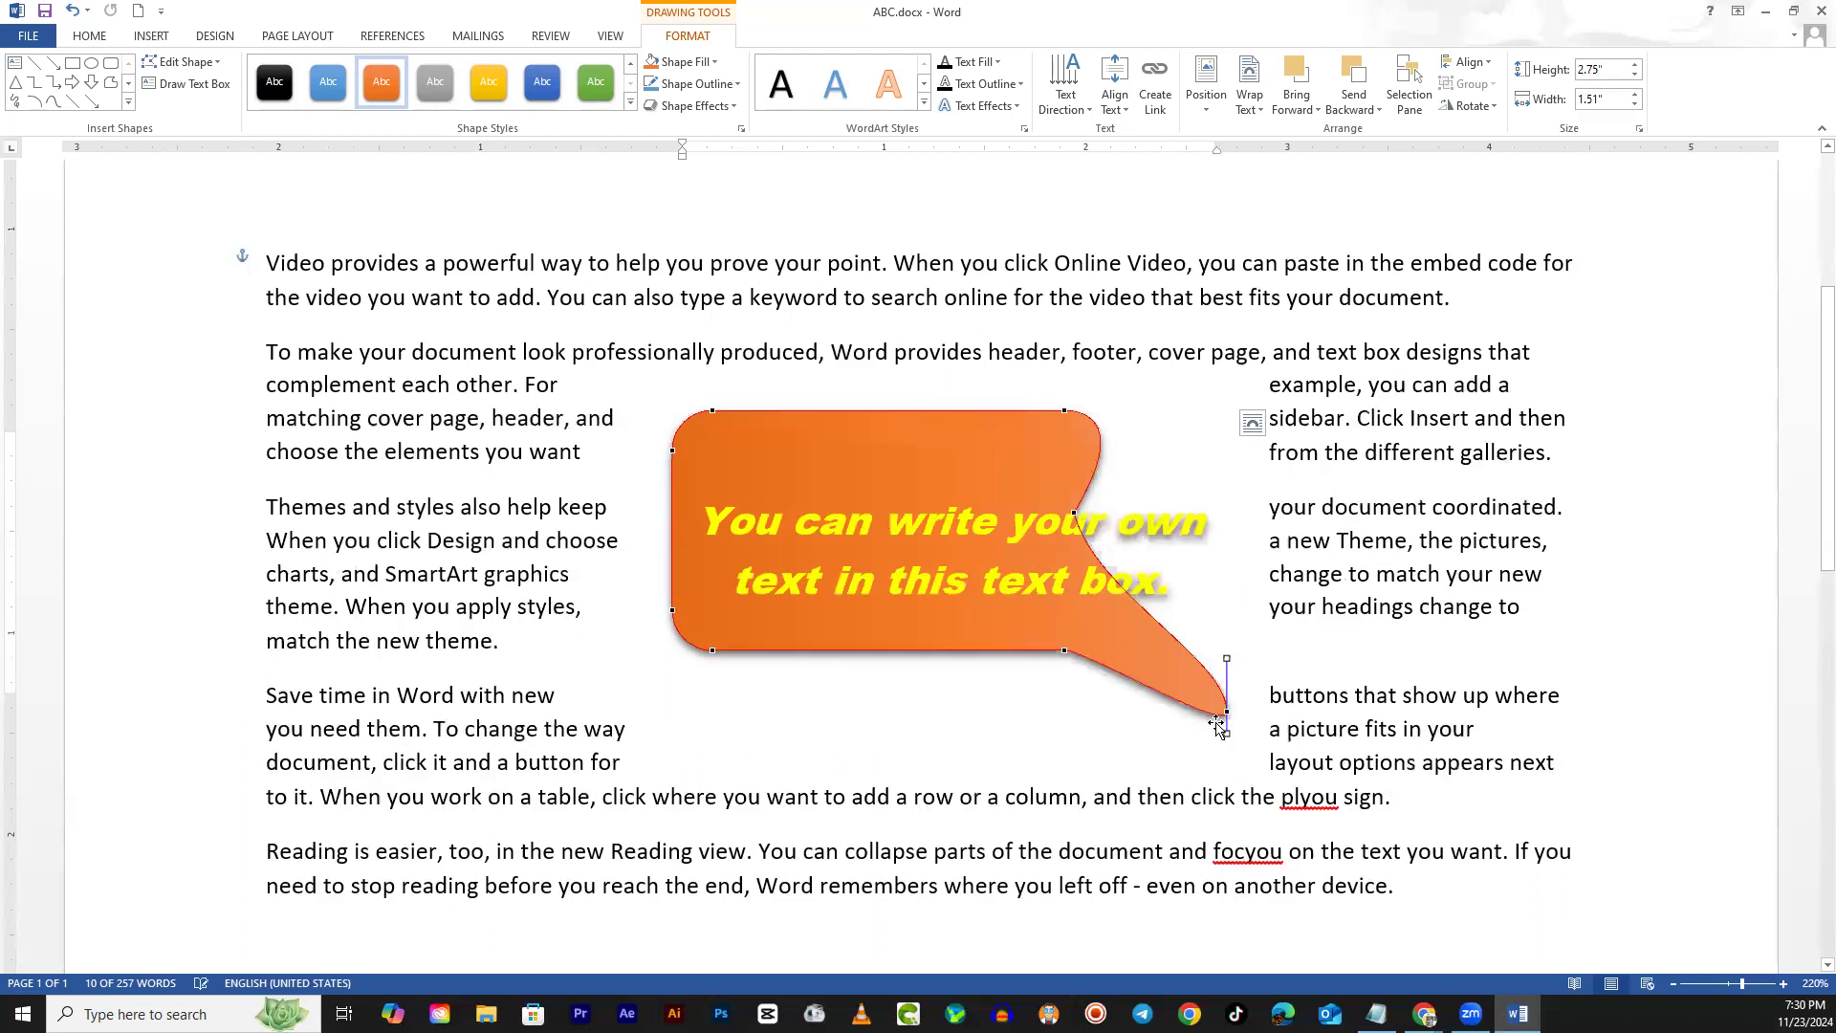
pyautogui.moveTo(1065, 655); pyautogui.dragTo(1087, 763)
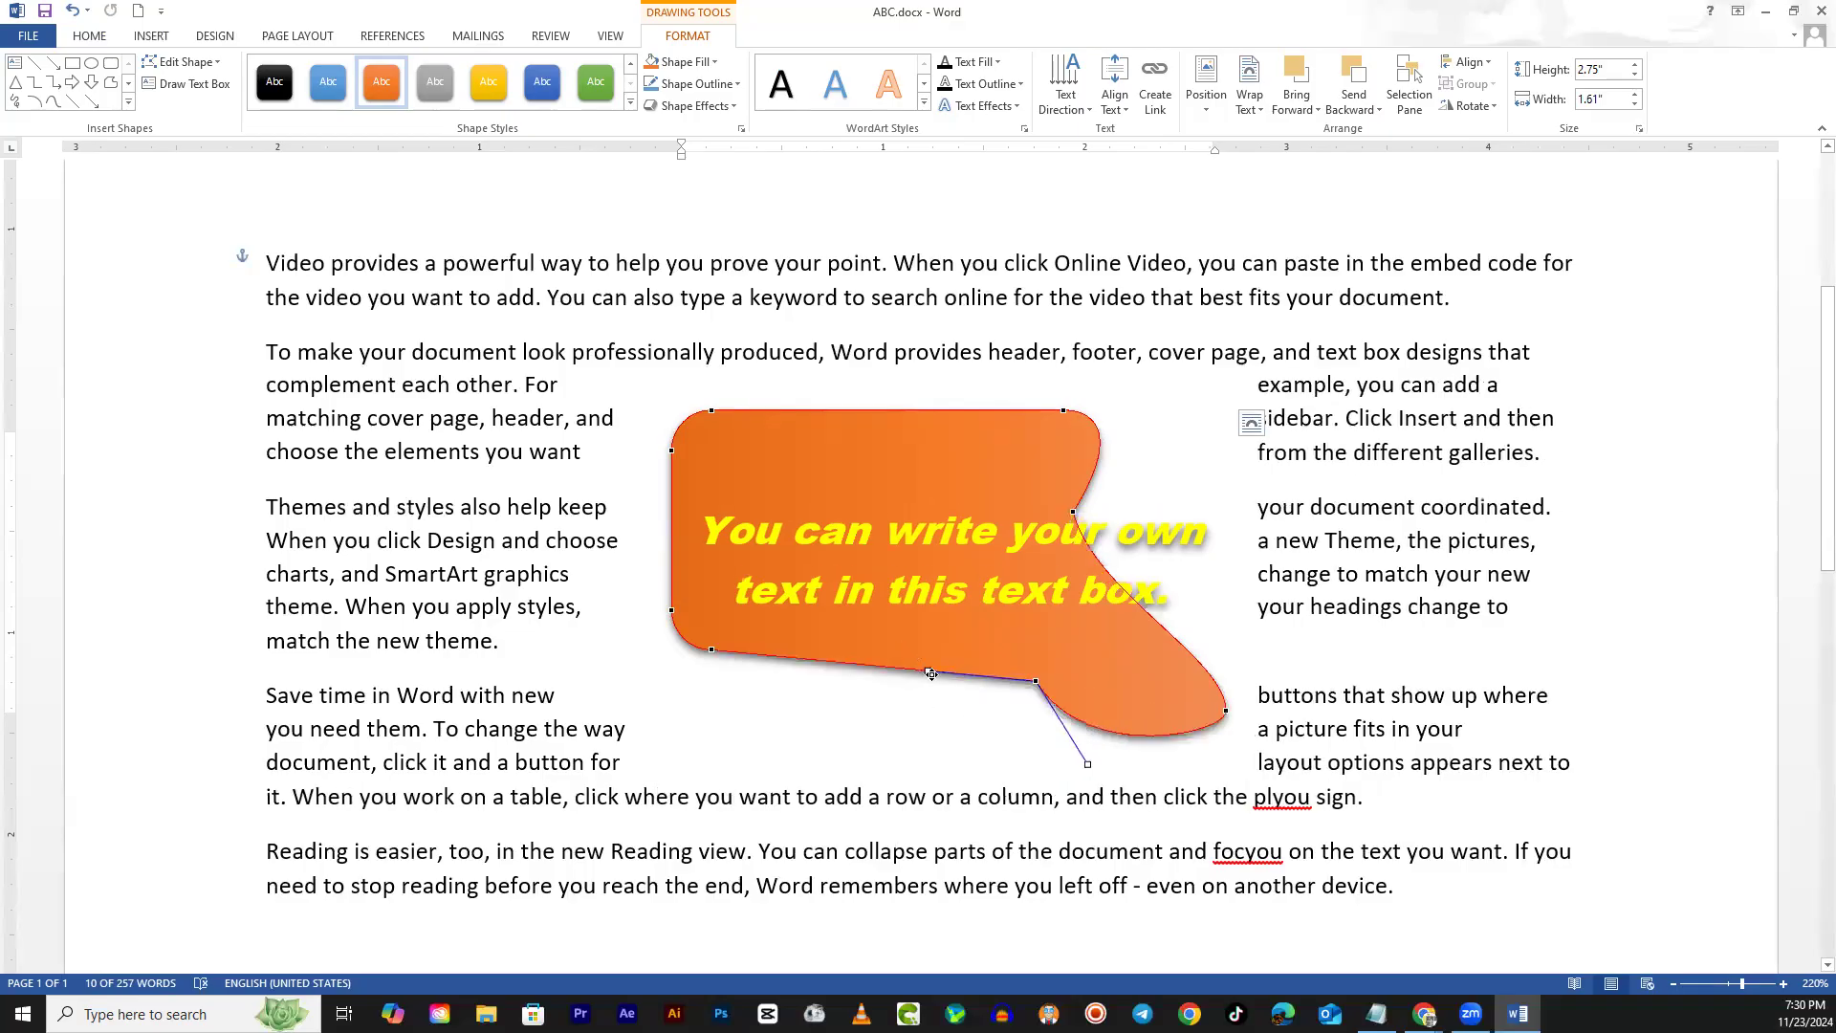
pyautogui.moveTo(927, 678); pyautogui.dragTo(899, 753)
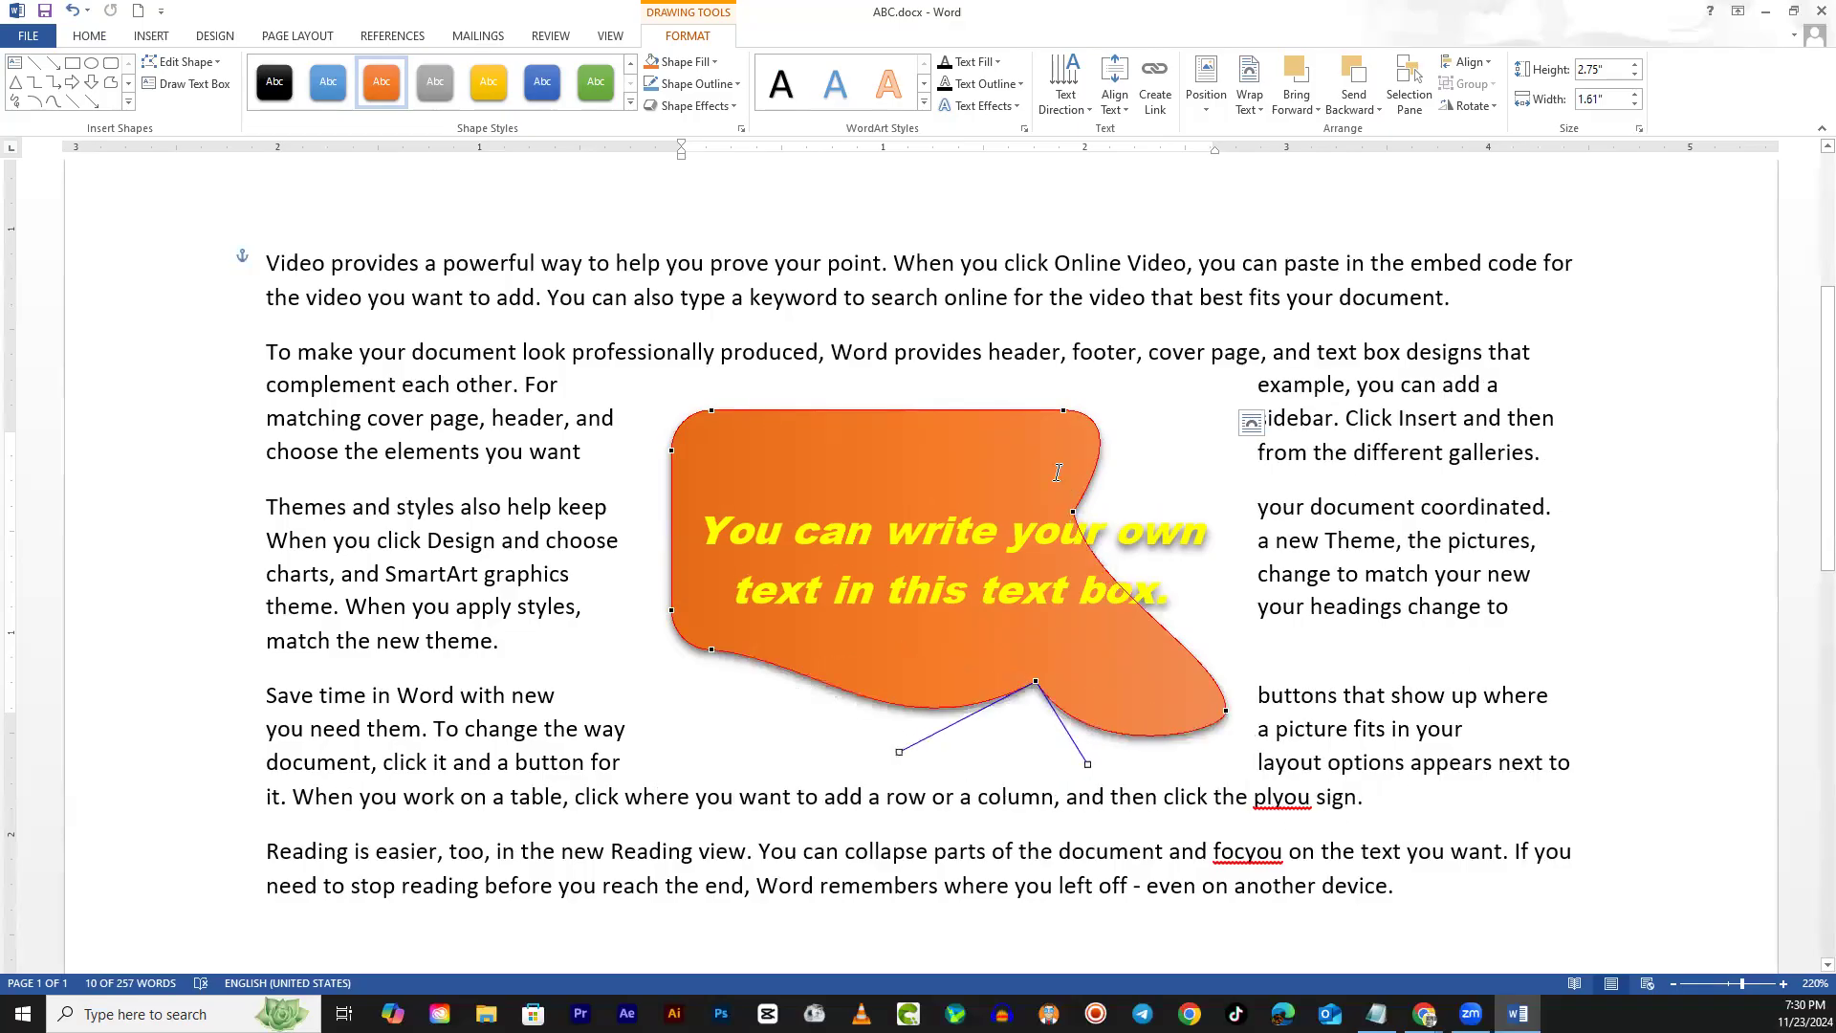
pyautogui.moveTo(727, 412); pyautogui.dragTo(913, 344)
pyautogui.moveTo(799, 444); pyautogui.dragTo(718, 357)
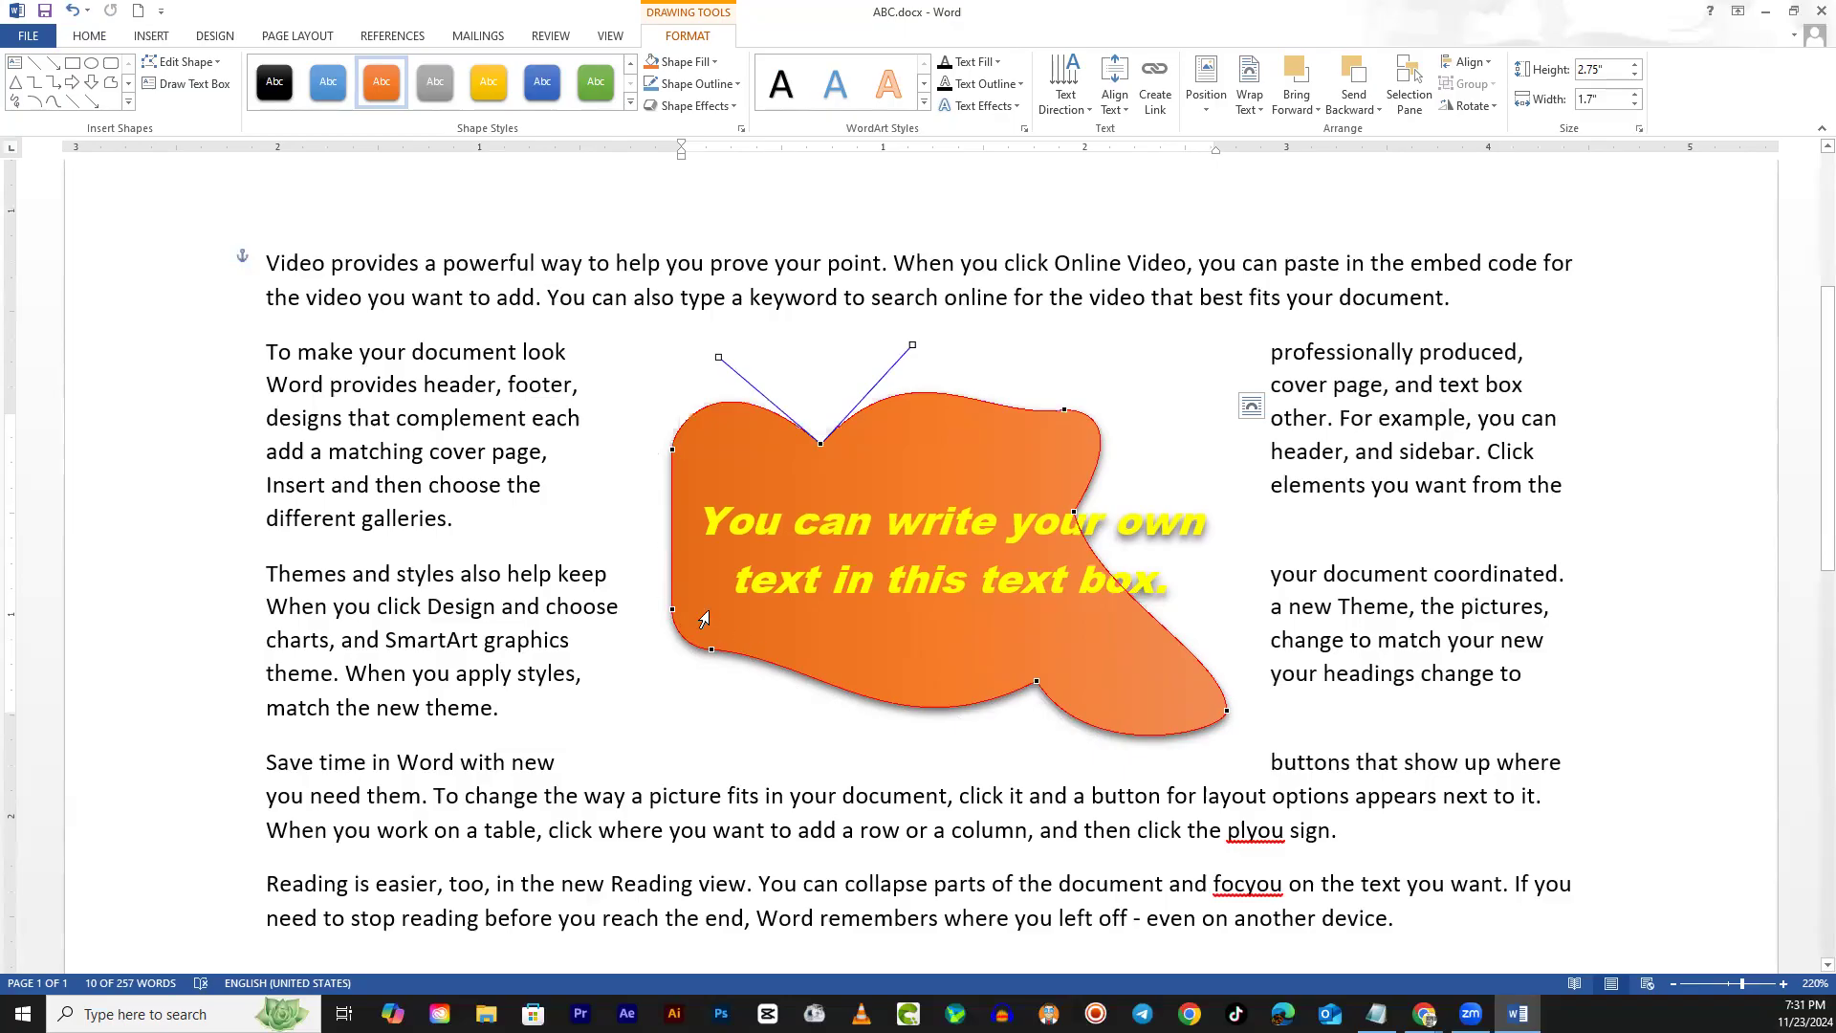
pyautogui.click(672, 449)
pyautogui.moveTo(671, 510); pyautogui.dragTo(585, 507)
pyautogui.moveTo(673, 610); pyautogui.dragTo(683, 561)
pyautogui.click(581, 699)
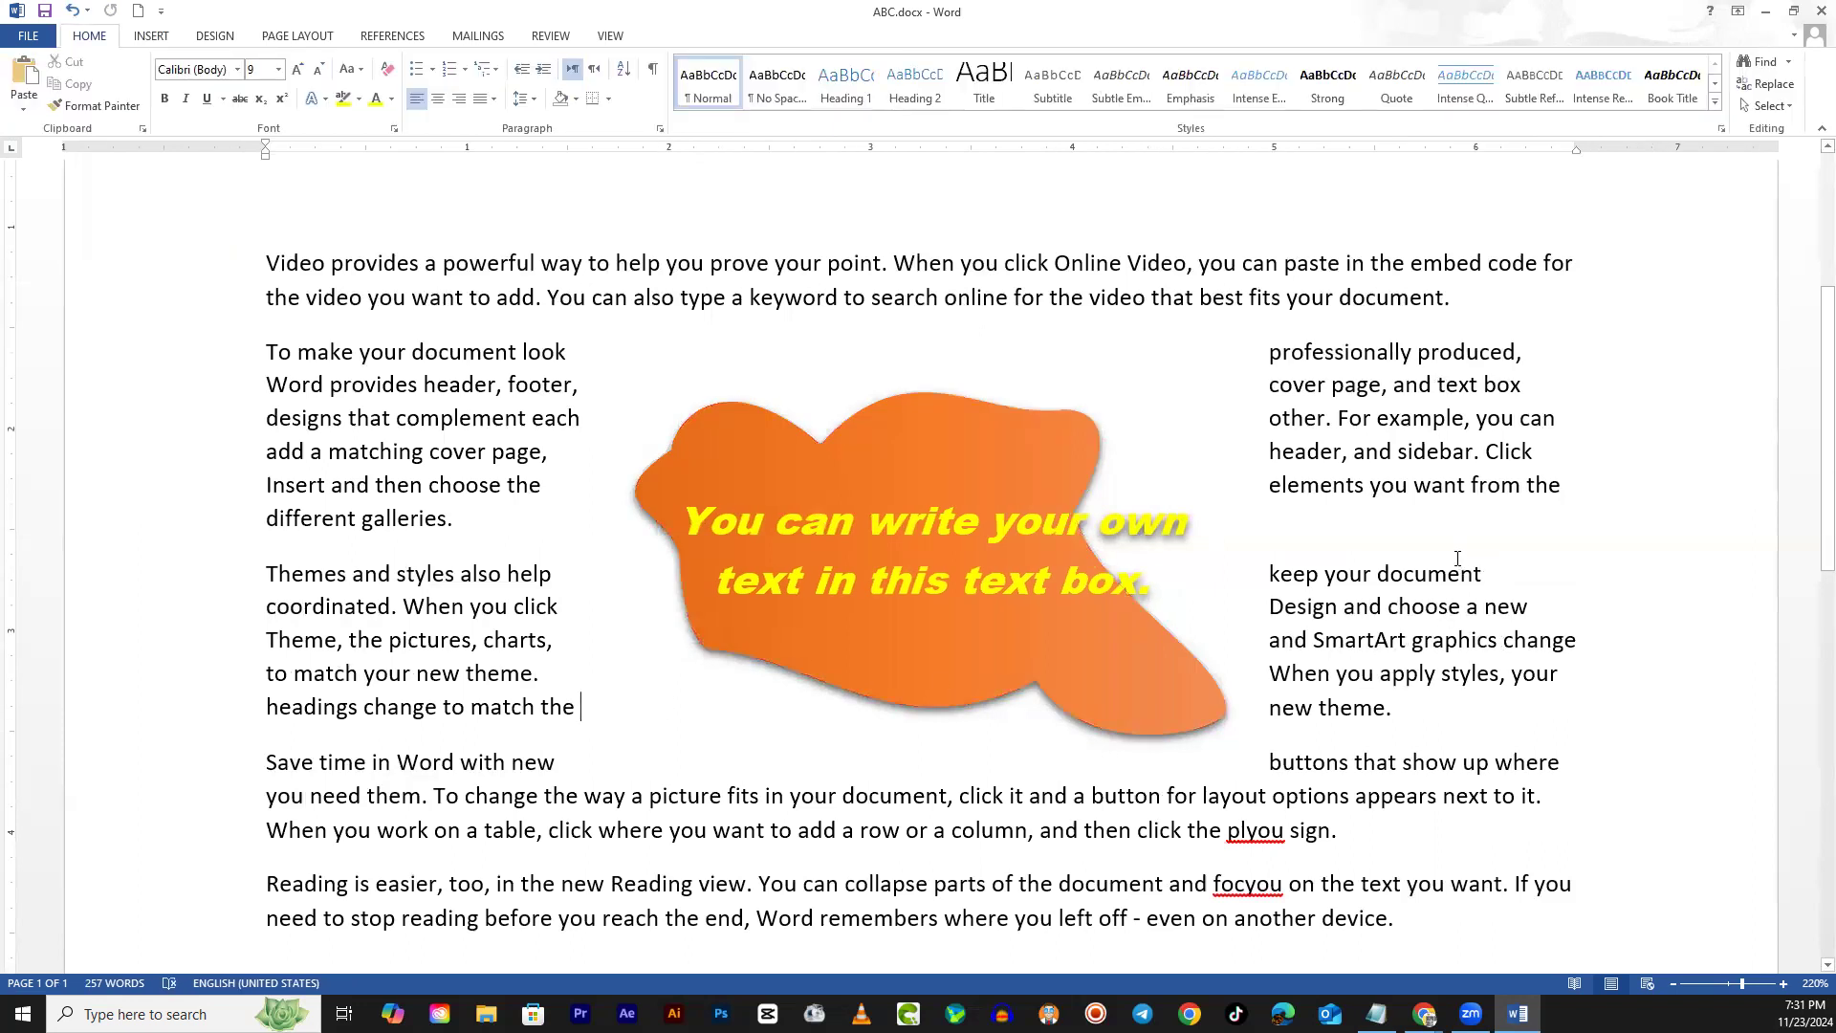
# Re-enter Edit Points and pull the top-right vertex out into a long spike
pyautogui.click(1066, 411)
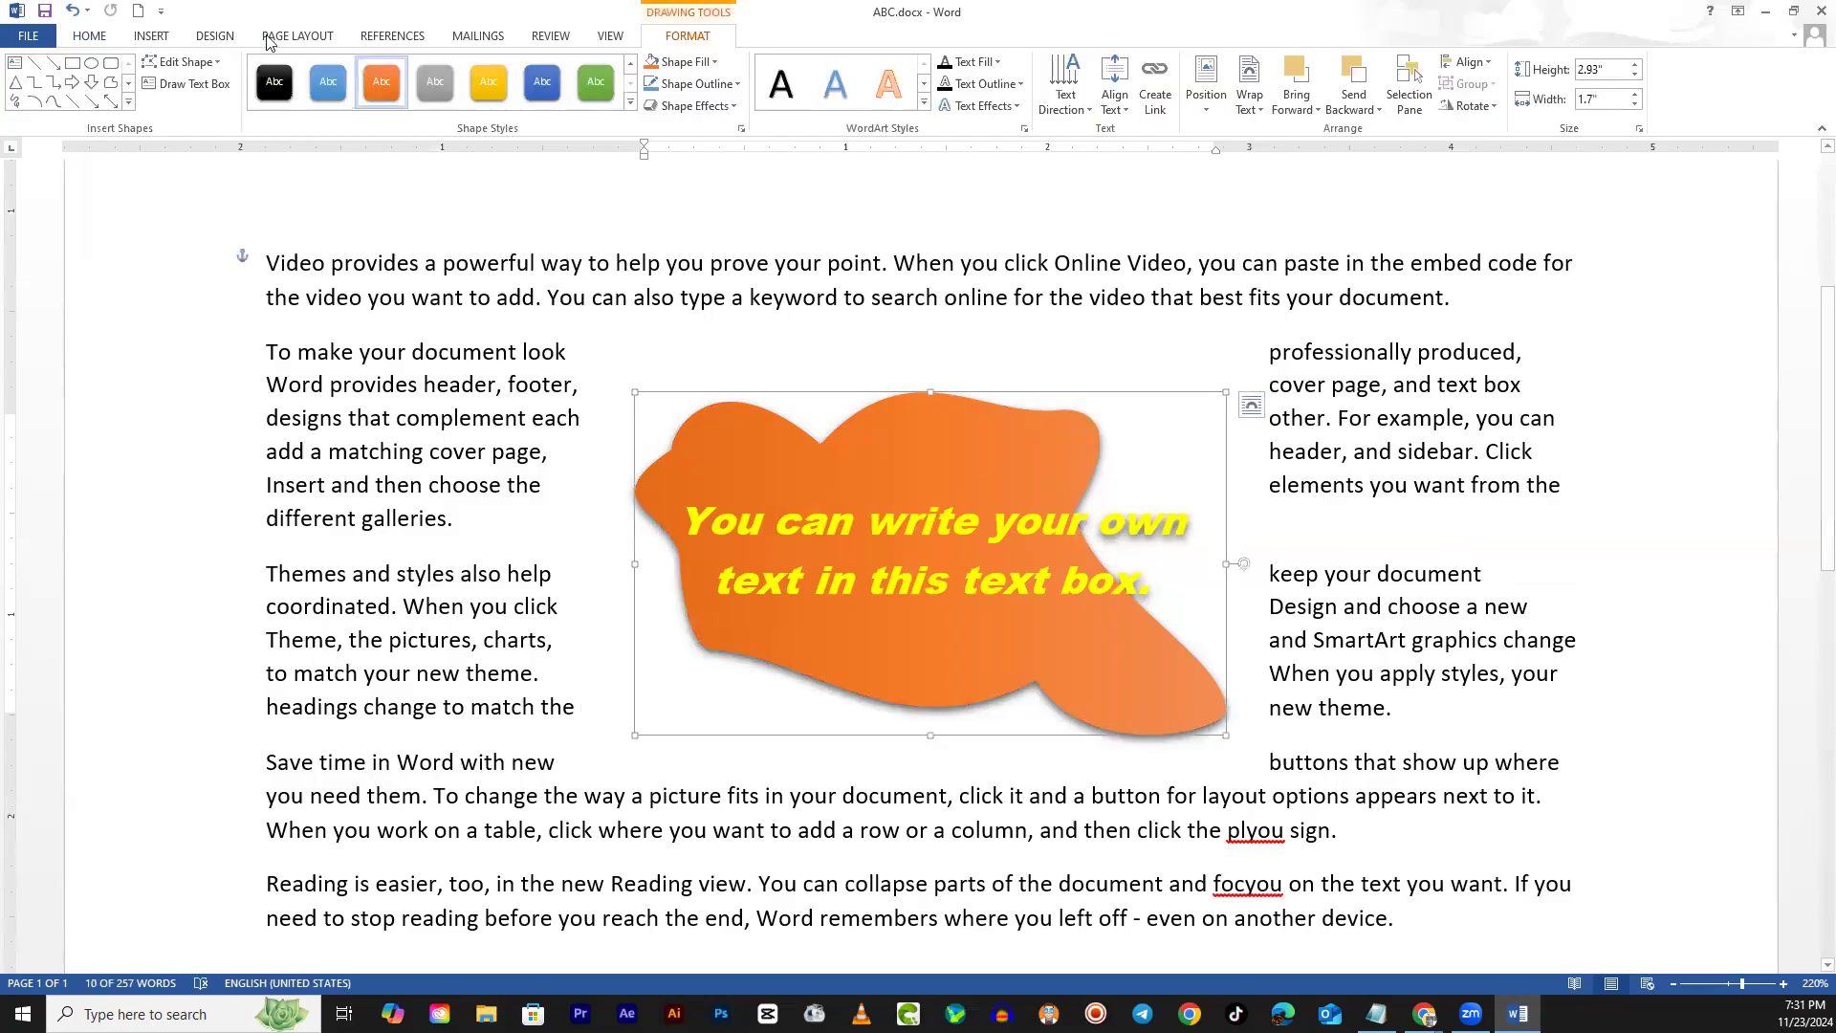
pyautogui.click(183, 61)
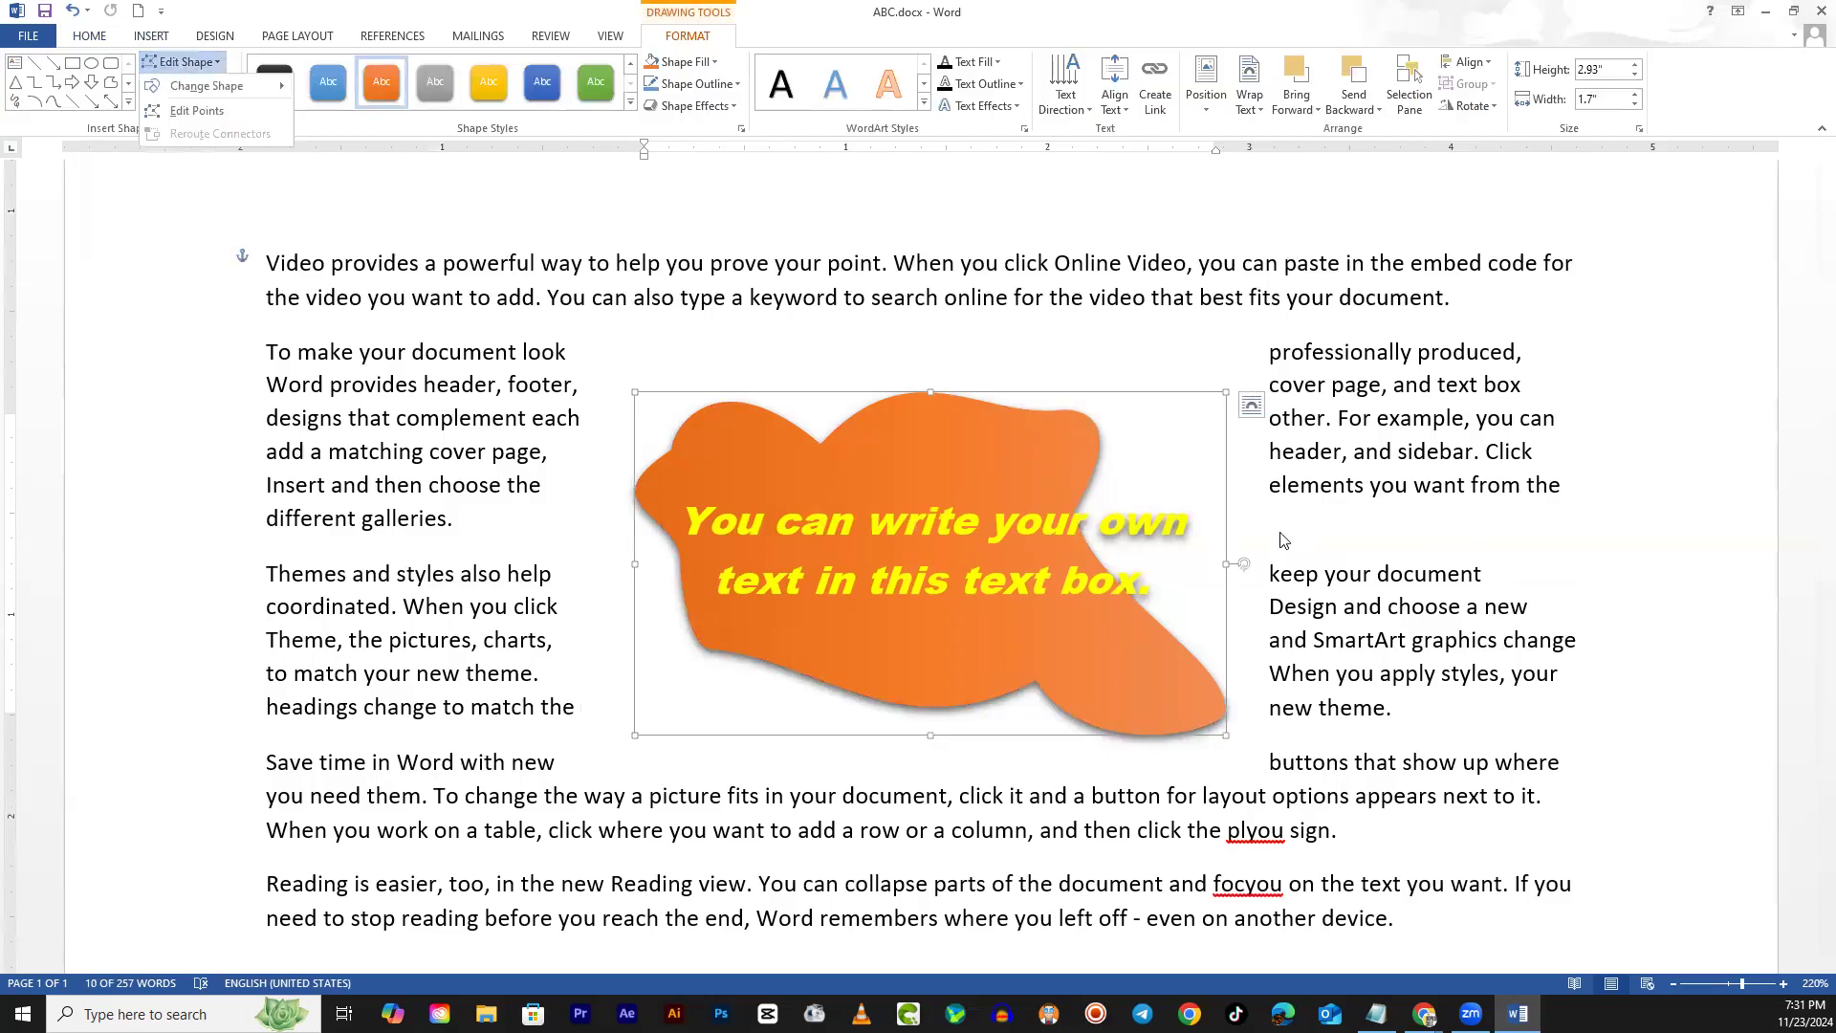
pyautogui.click(196, 110)
pyautogui.click(1065, 411)
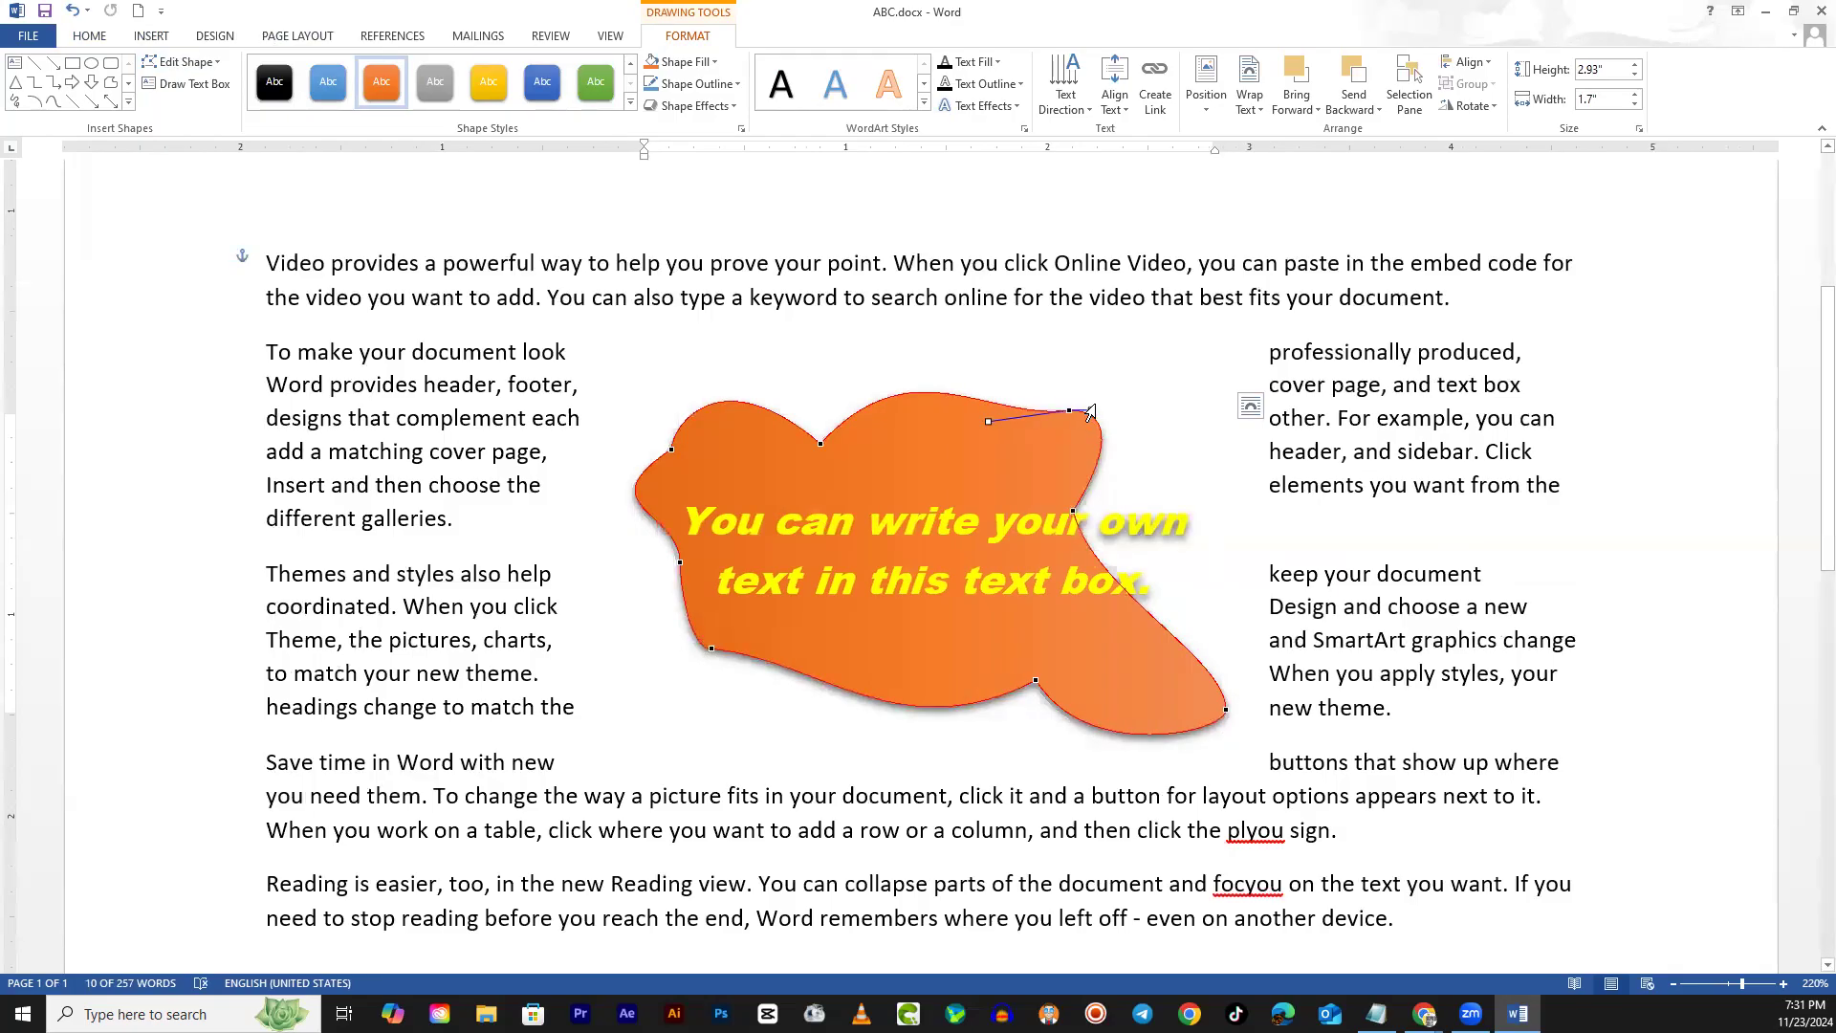
pyautogui.moveTo(1094, 408); pyautogui.dragTo(1397, 230)
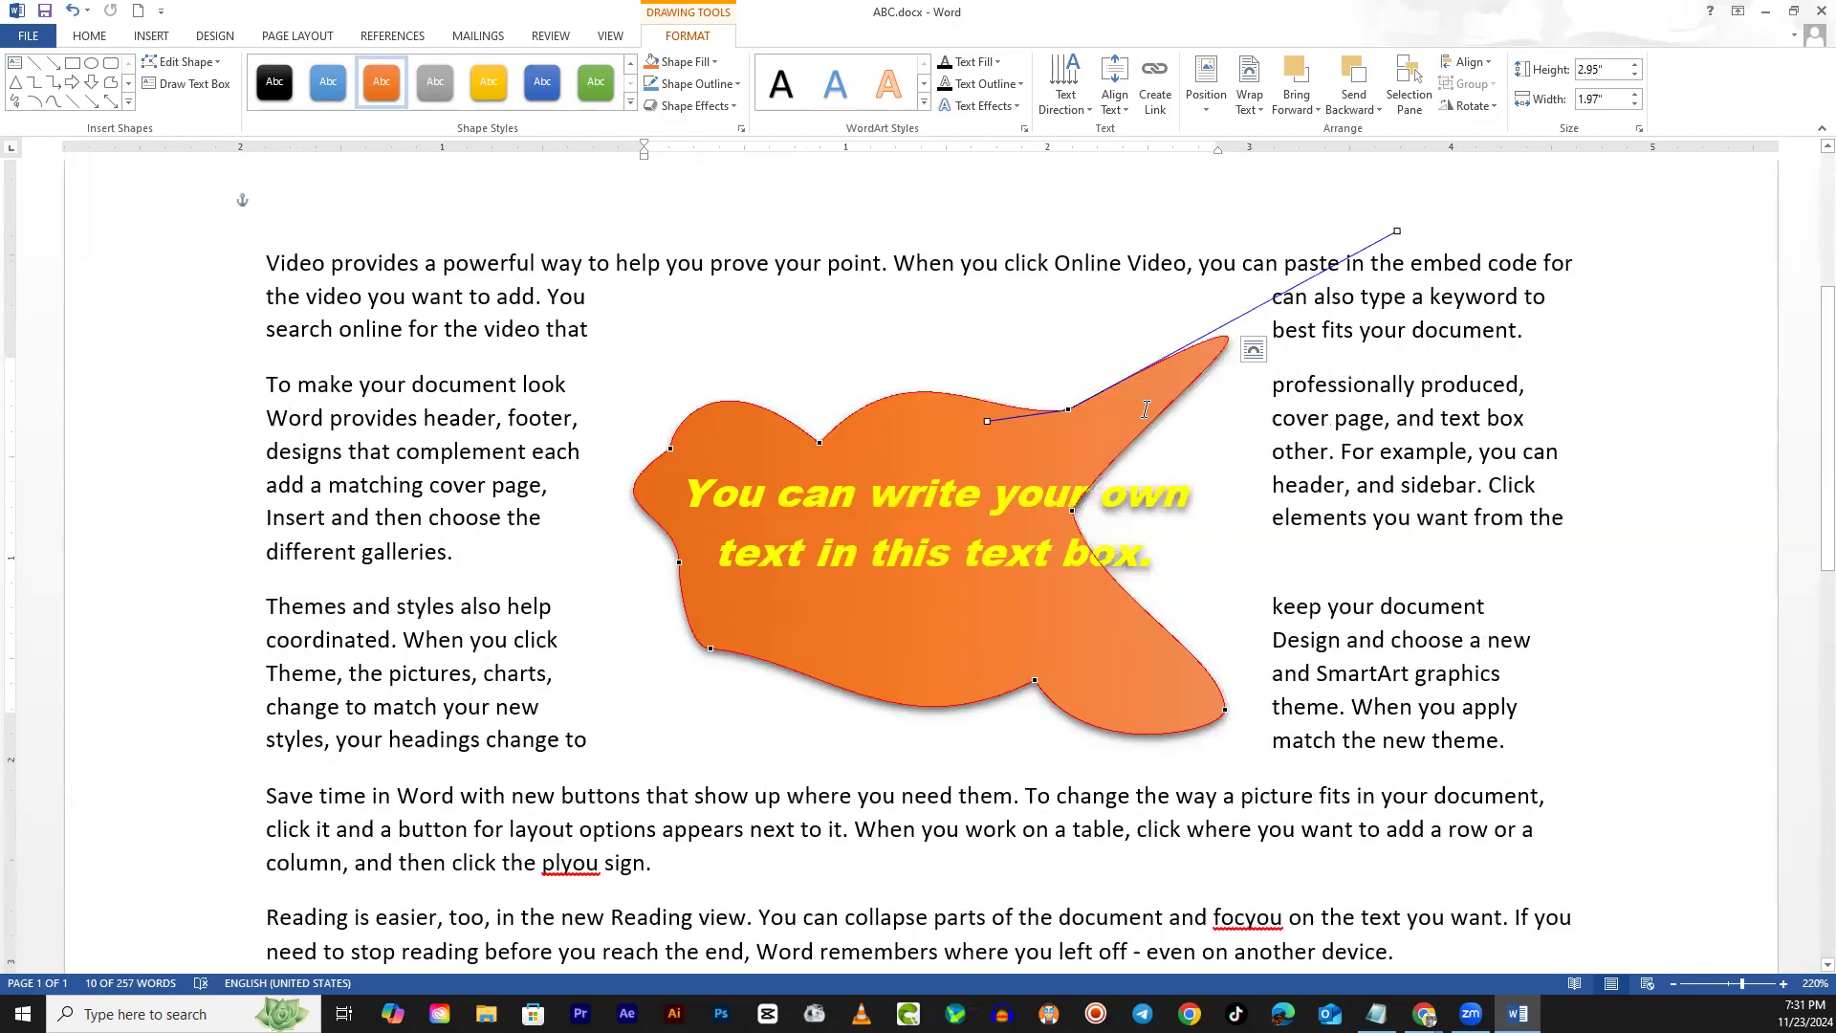
pyautogui.click(577, 426)
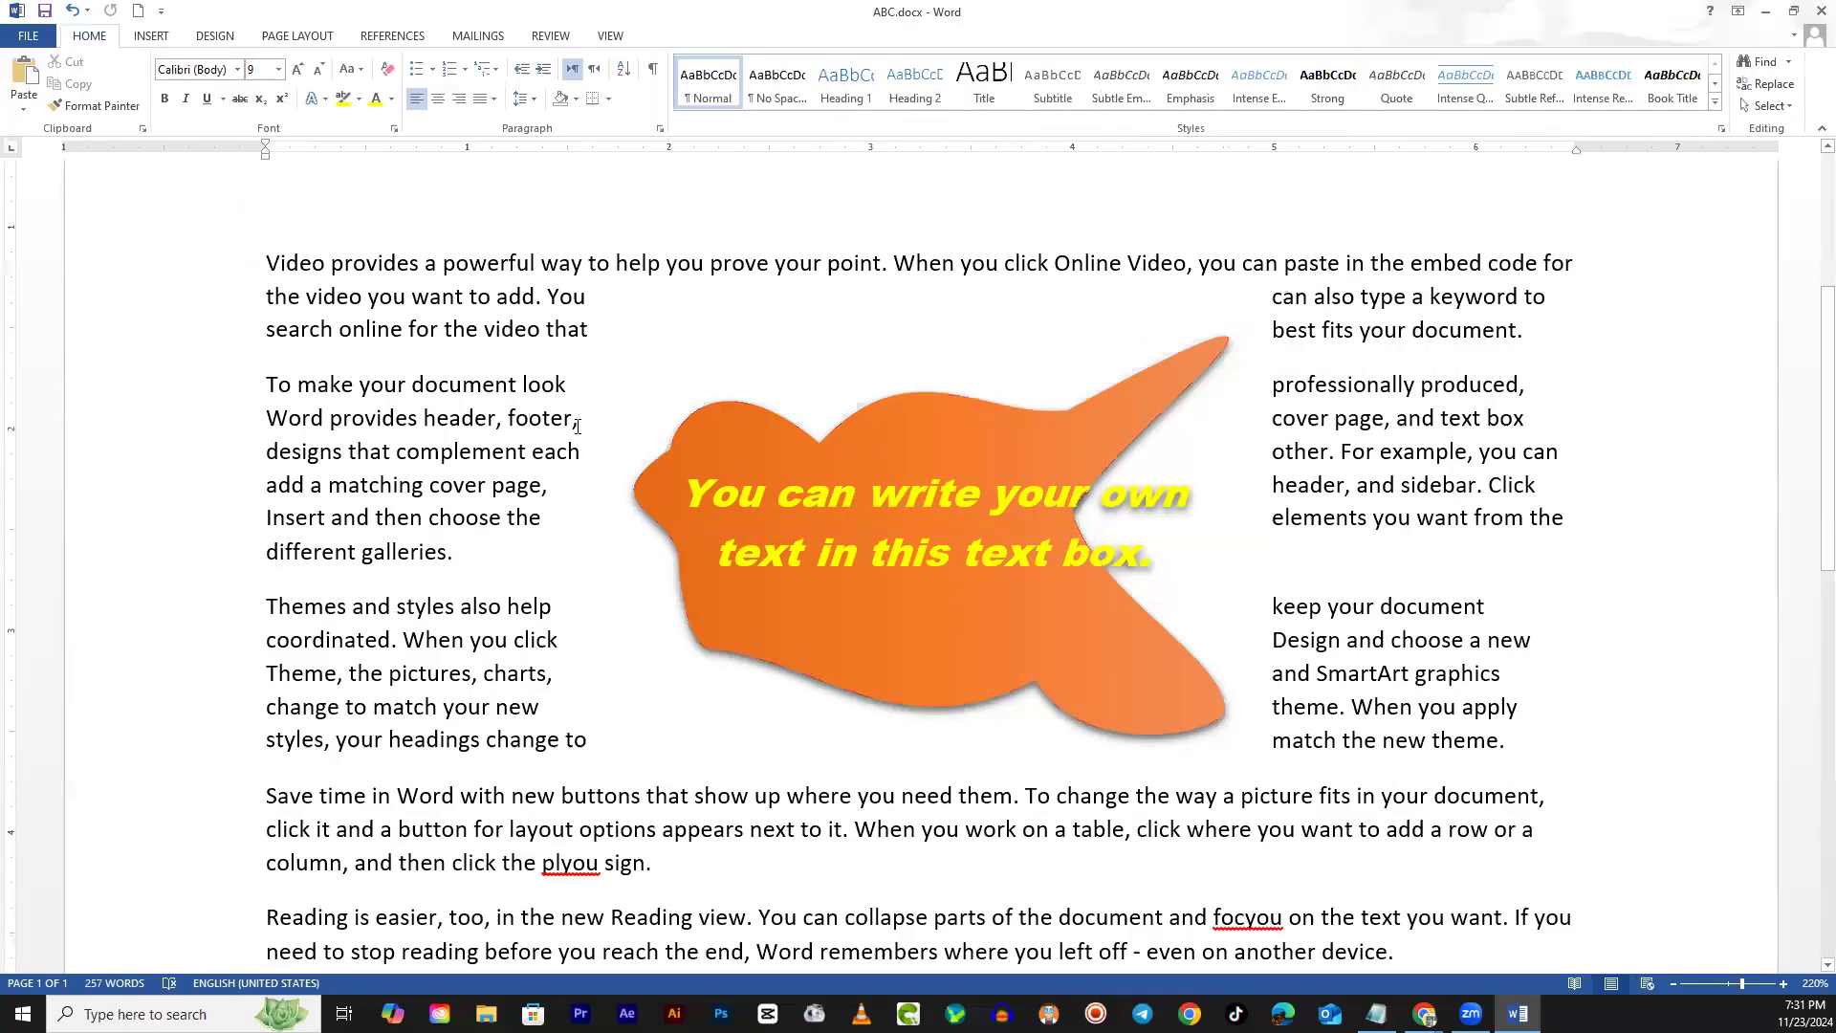
pyautogui.click(943, 704)
pyautogui.click(1619, 521)
pyautogui.click(1169, 394)
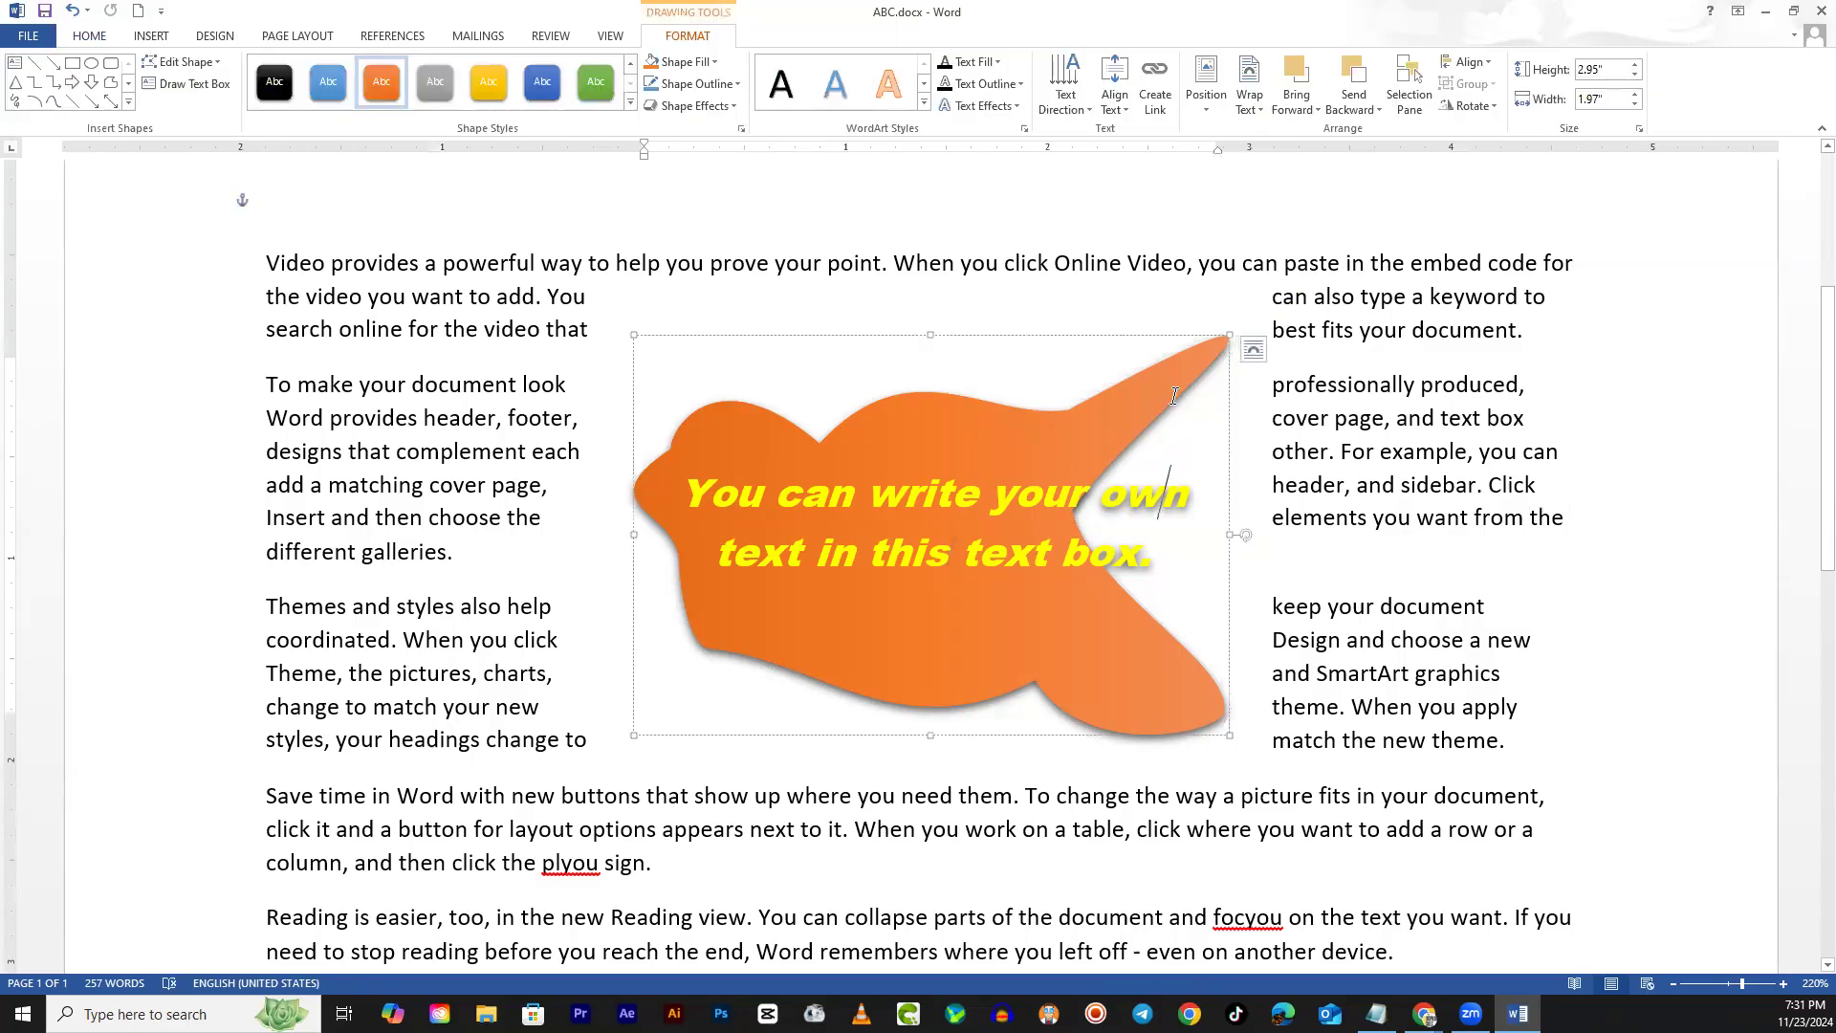
# Change the blob to a trapezoid, then a bevel shape, and show the Position choices
pyautogui.click(181, 62)
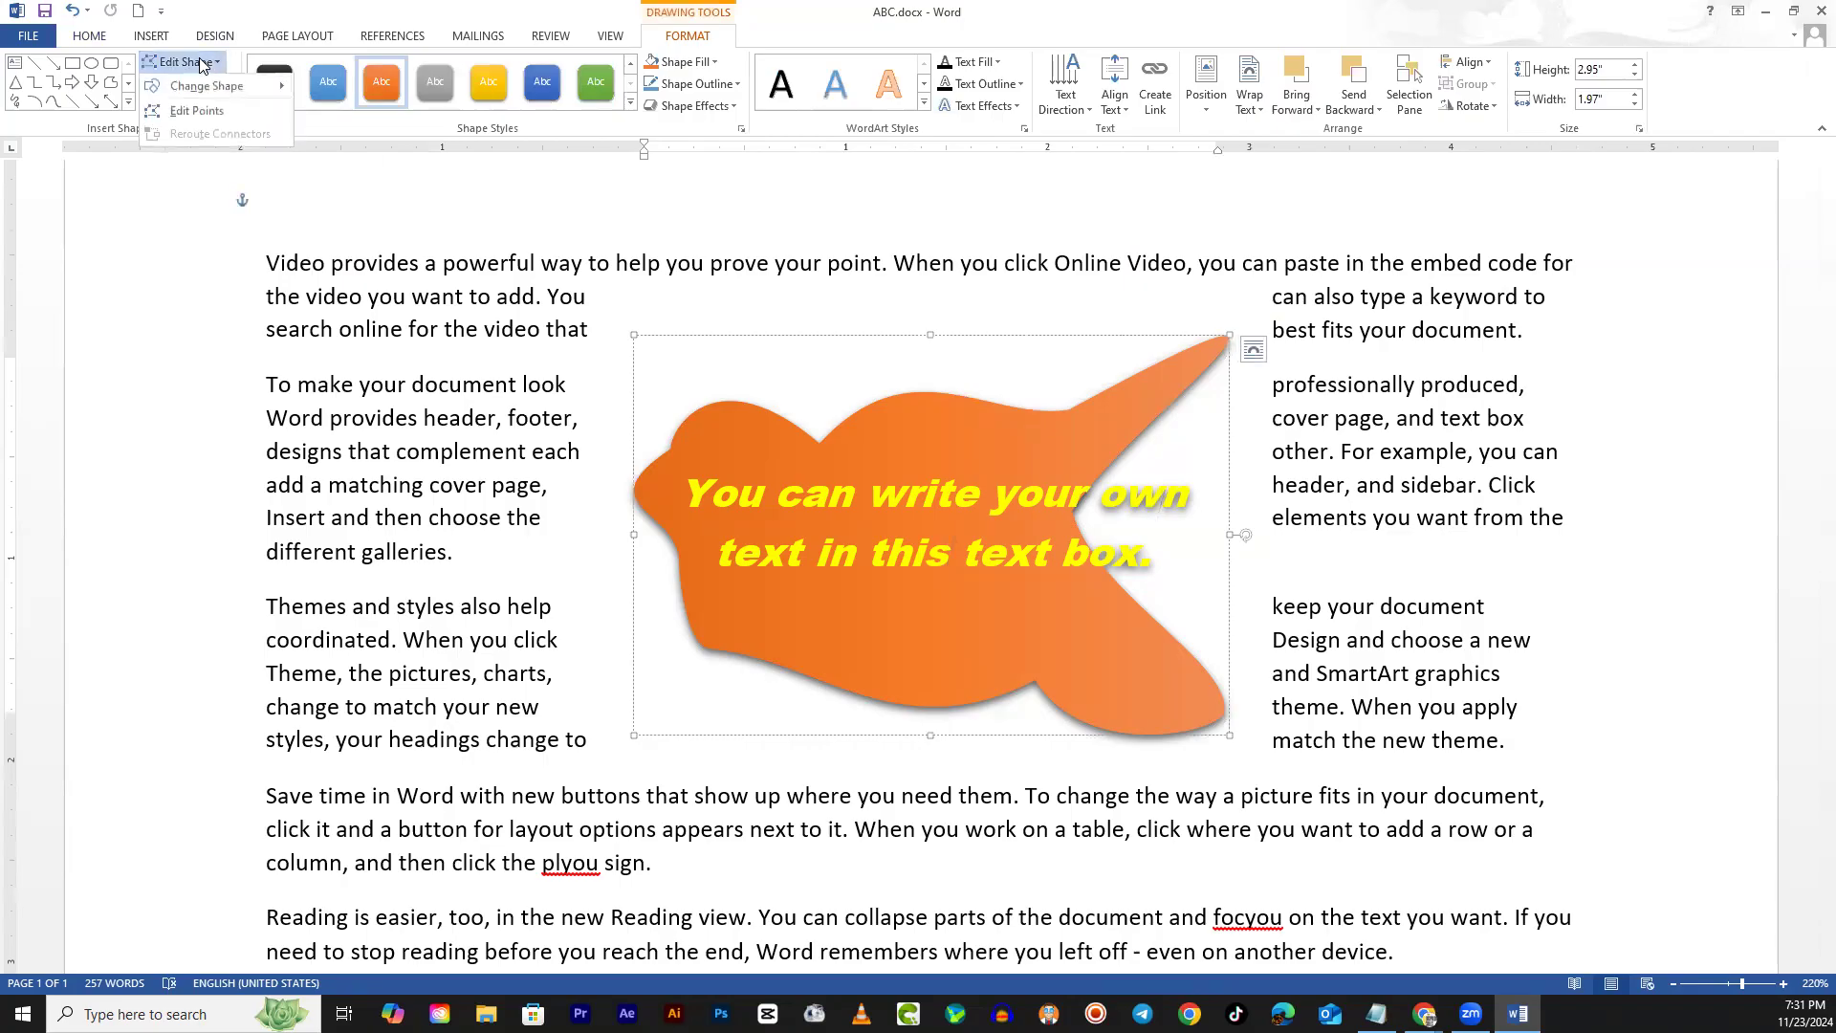
pyautogui.moveTo(212, 80)
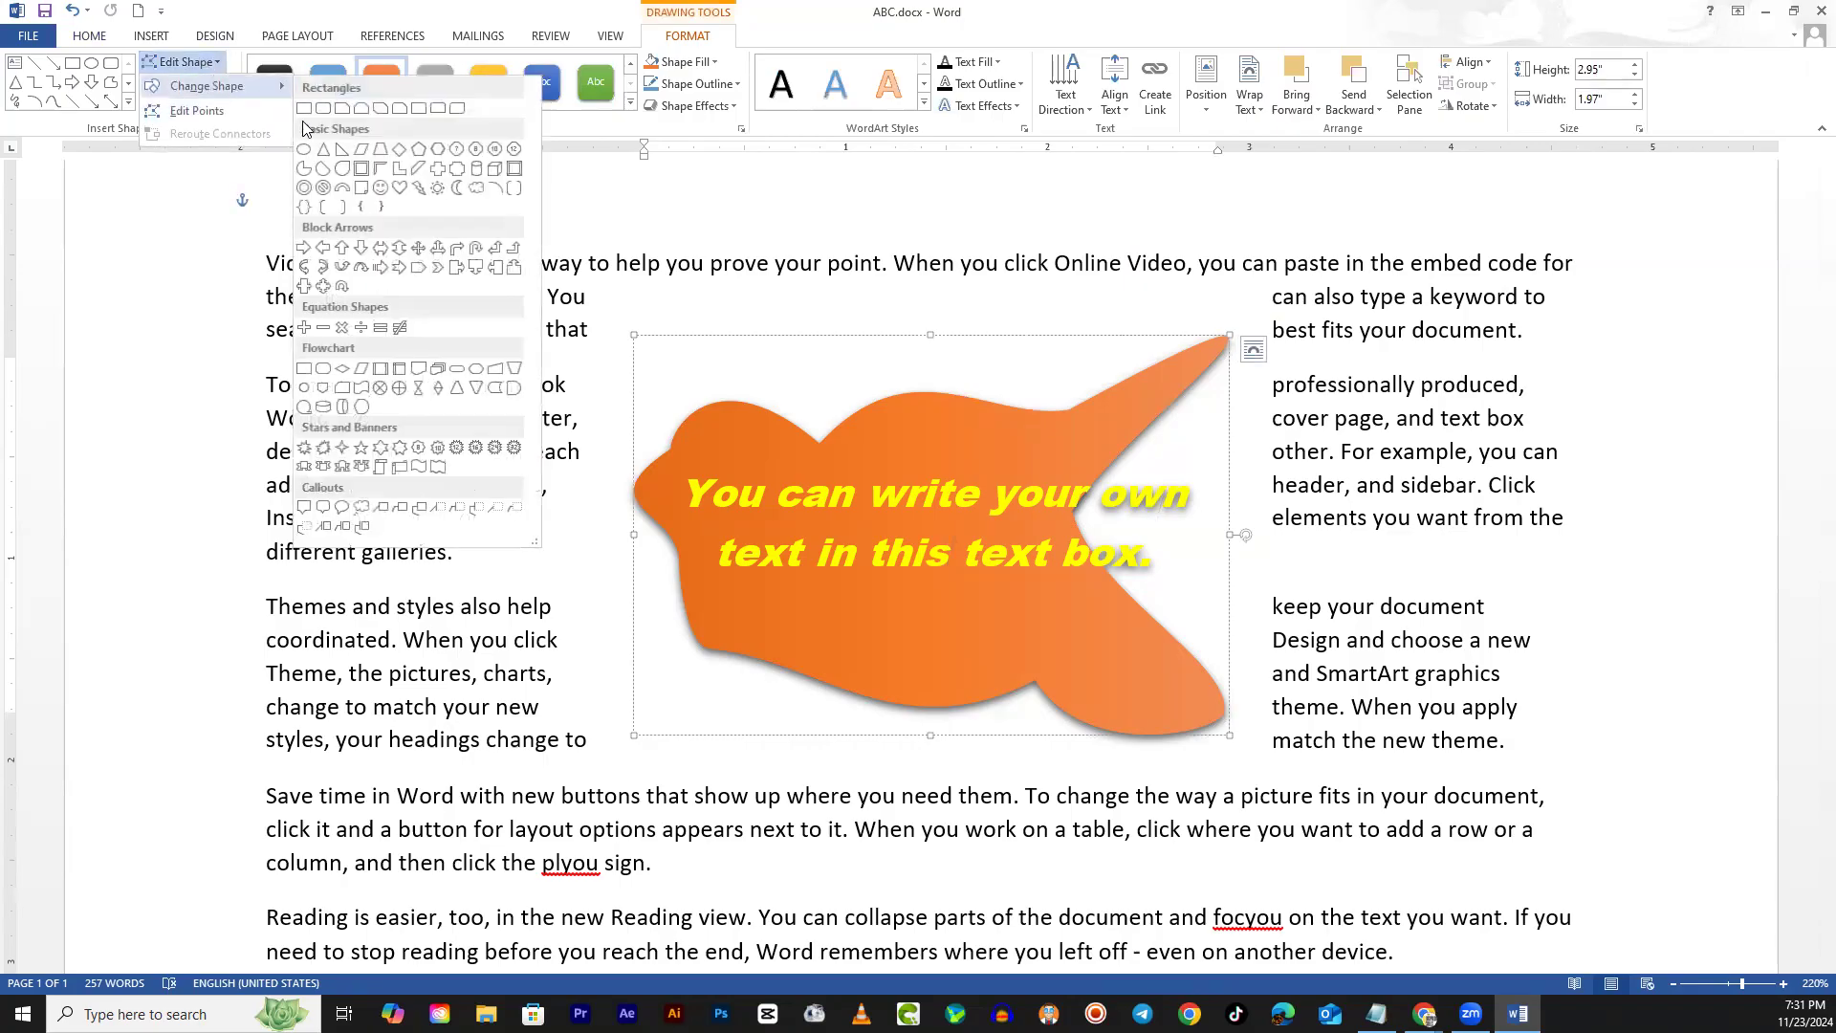
pyautogui.click(382, 151)
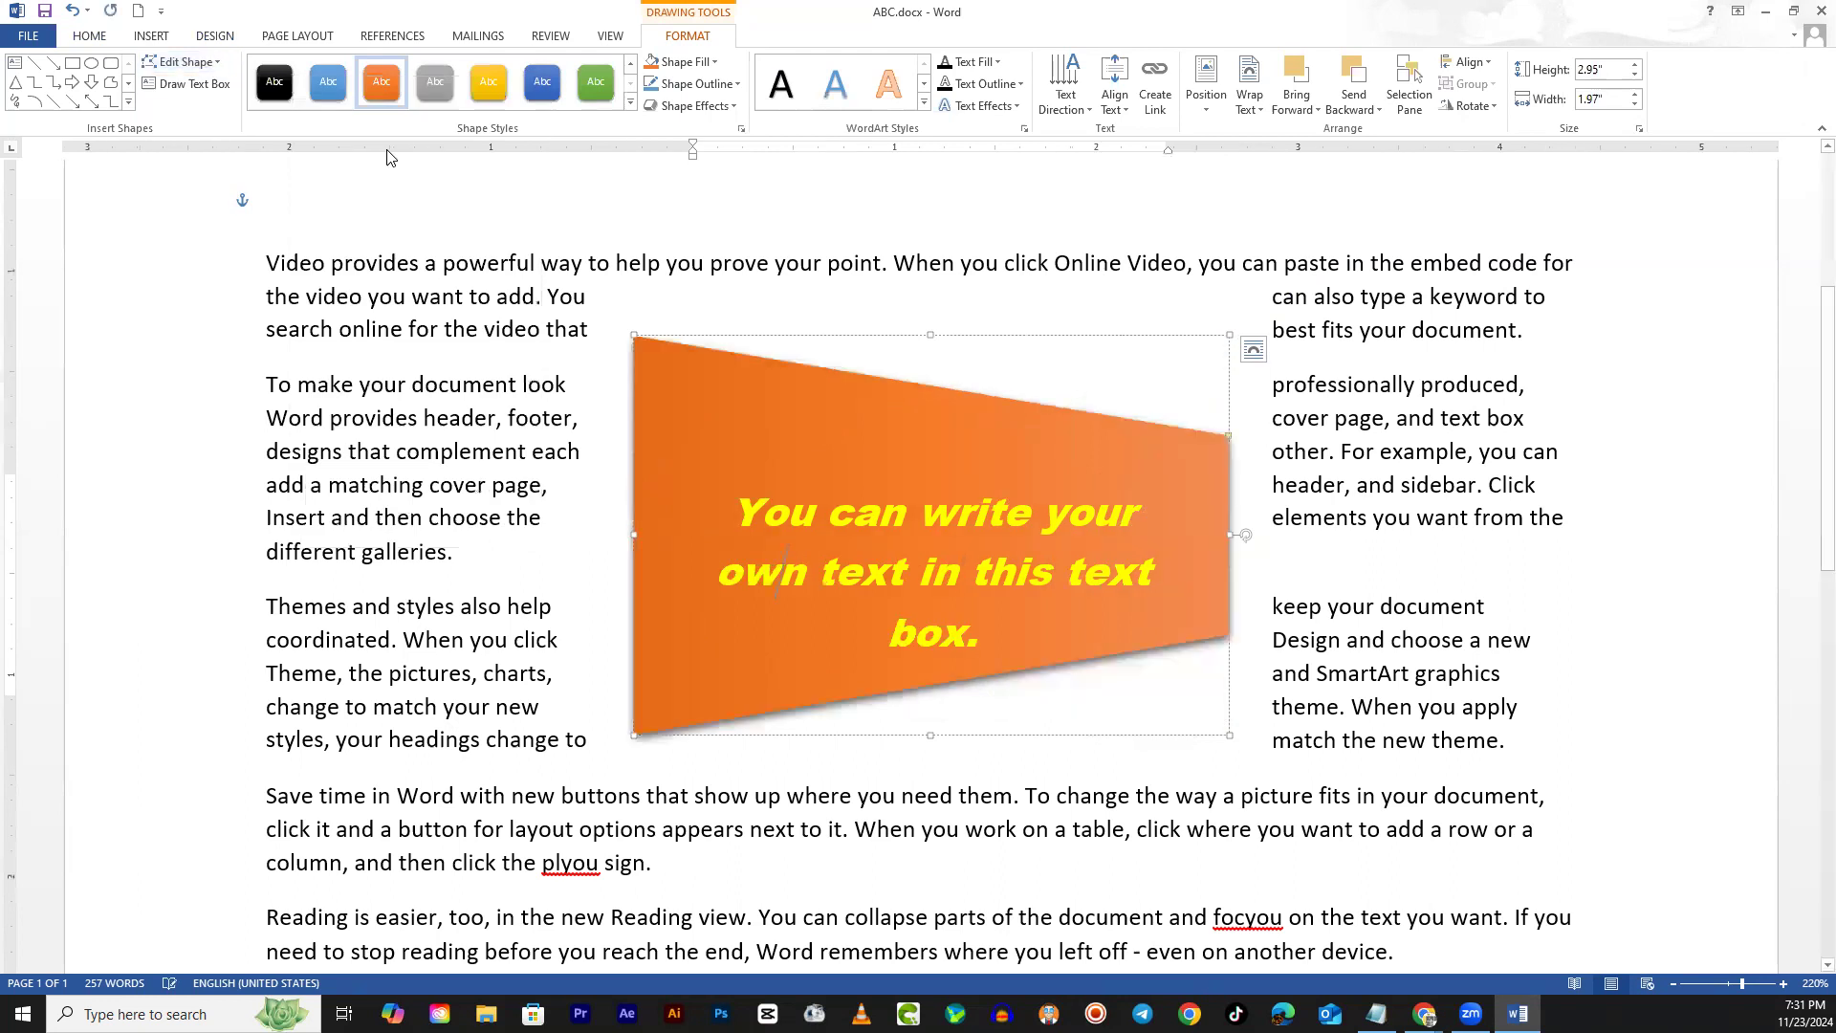
pyautogui.click(218, 62)
pyautogui.moveTo(229, 86)
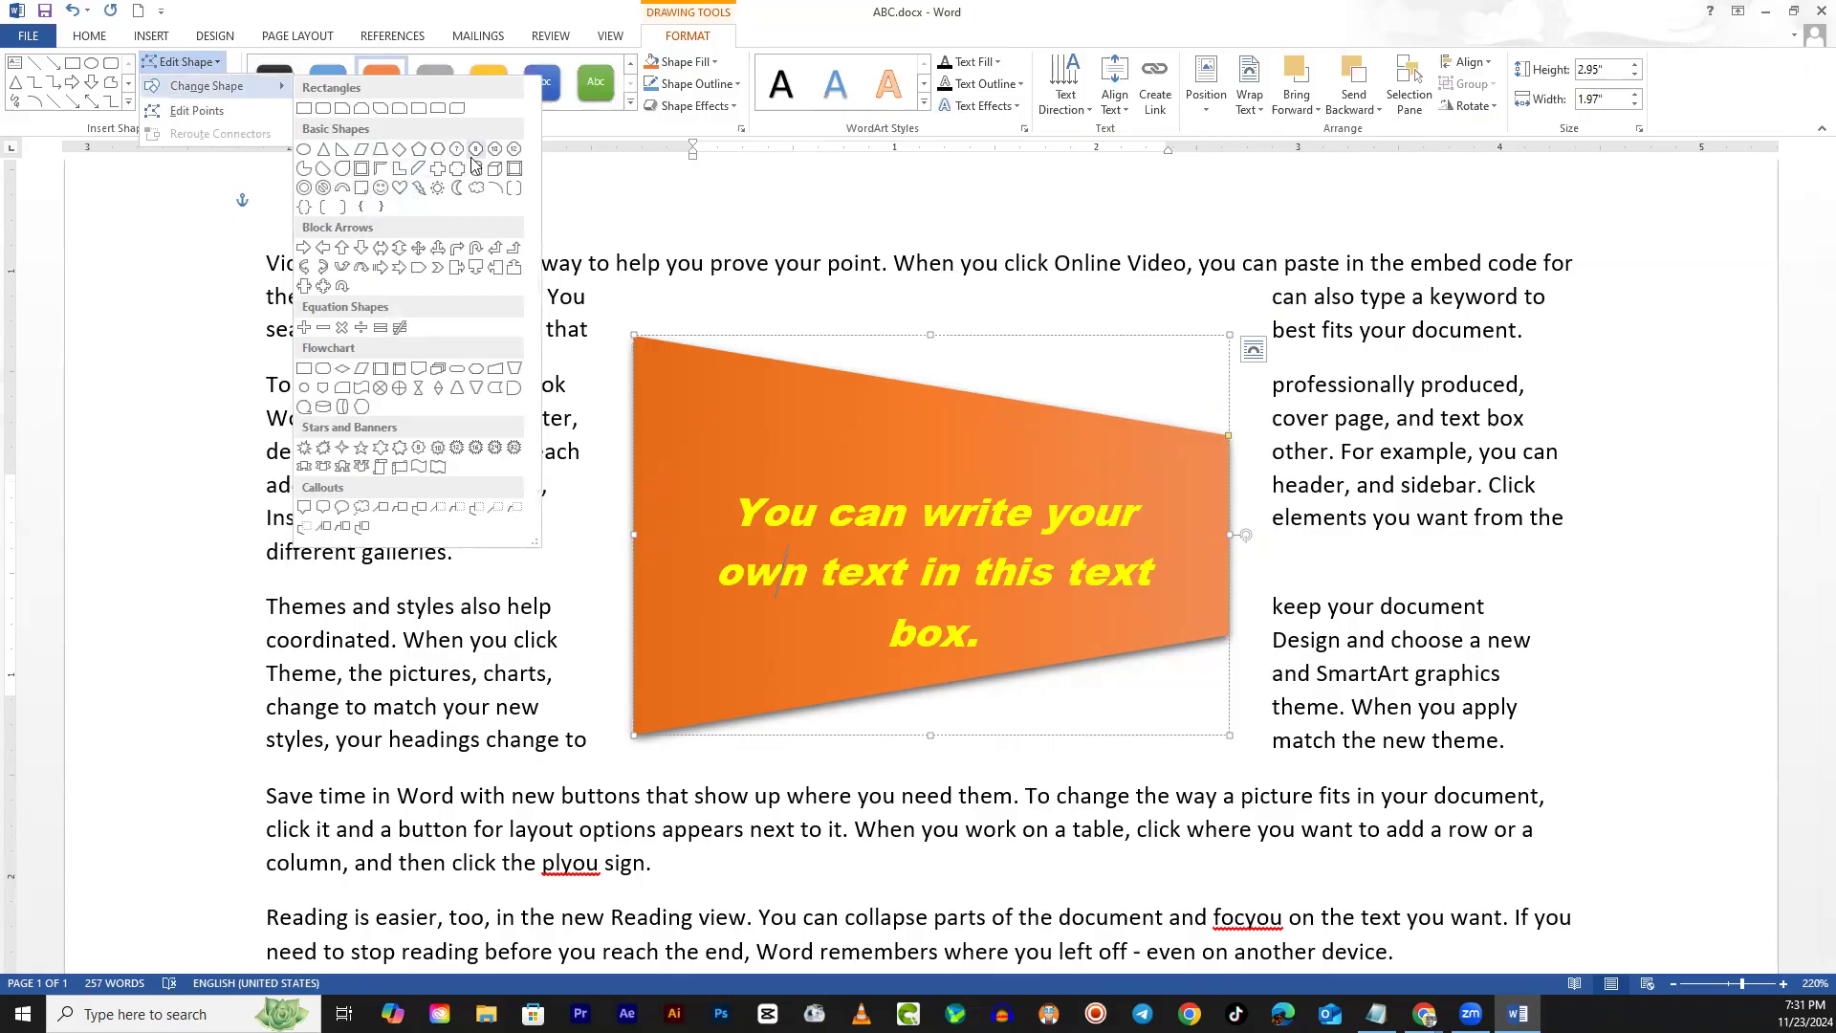
pyautogui.click(514, 169)
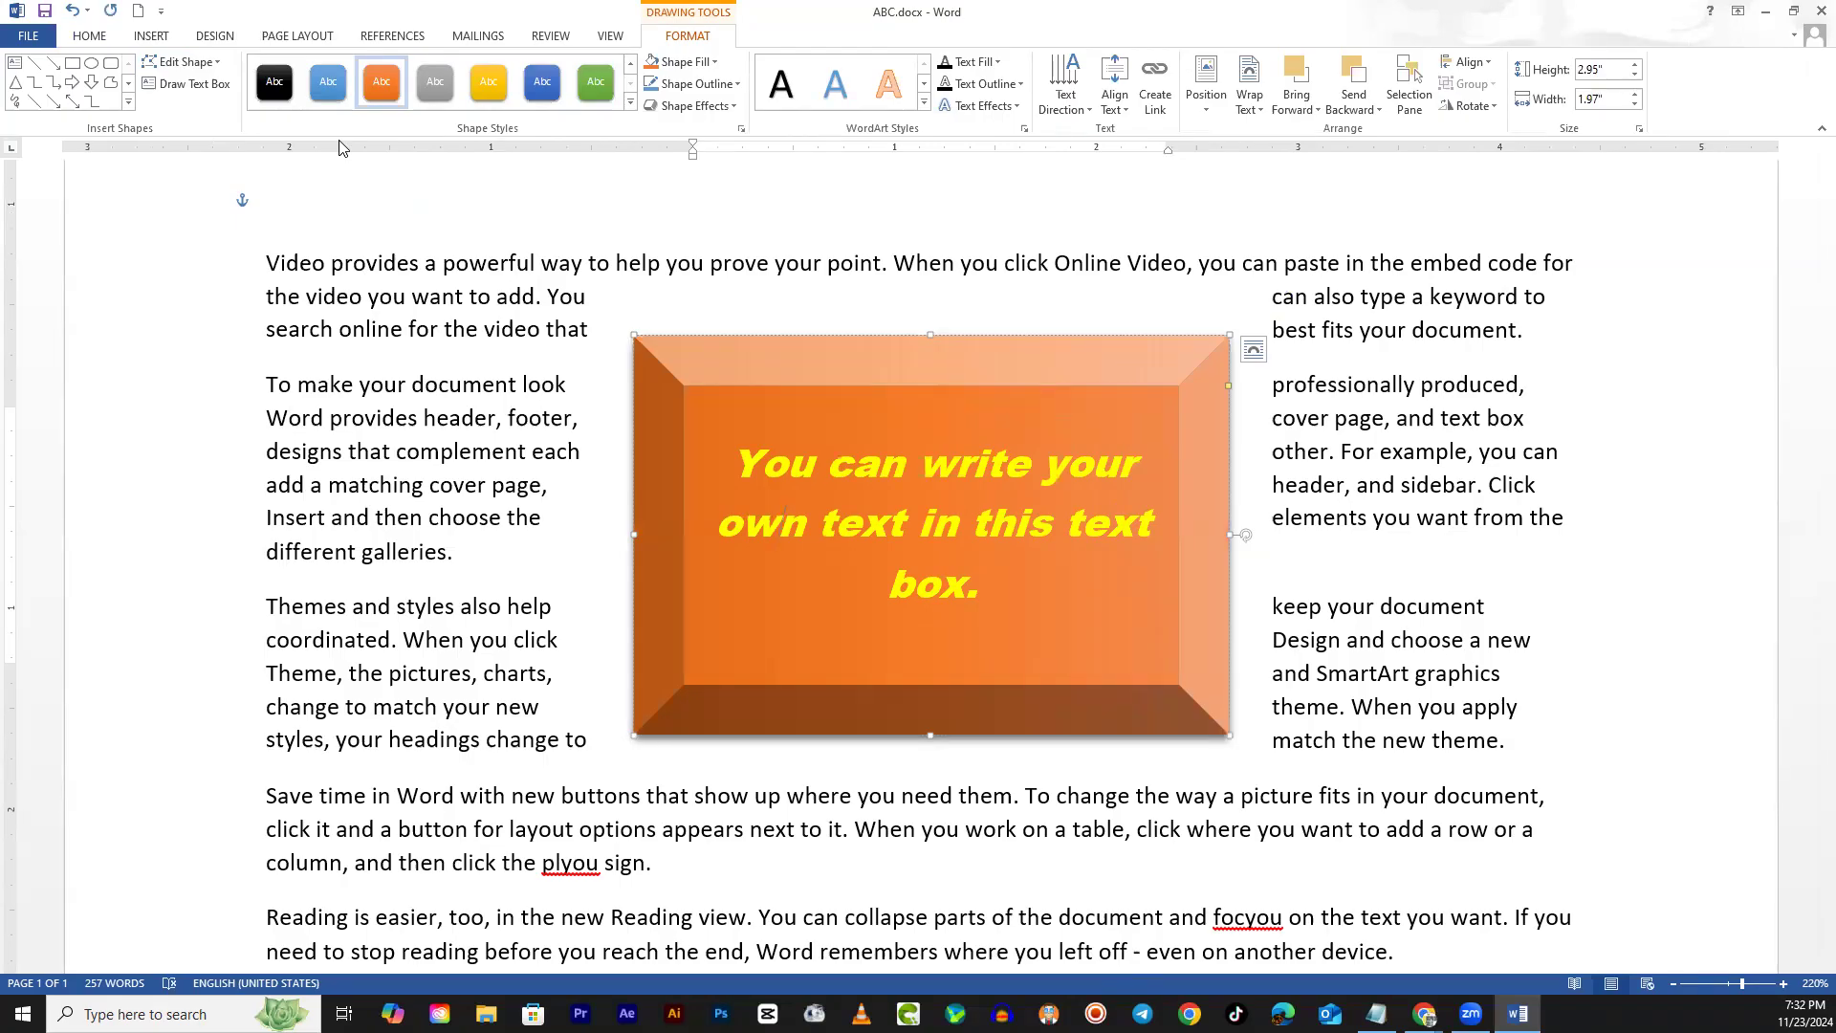
pyautogui.click(1203, 119)
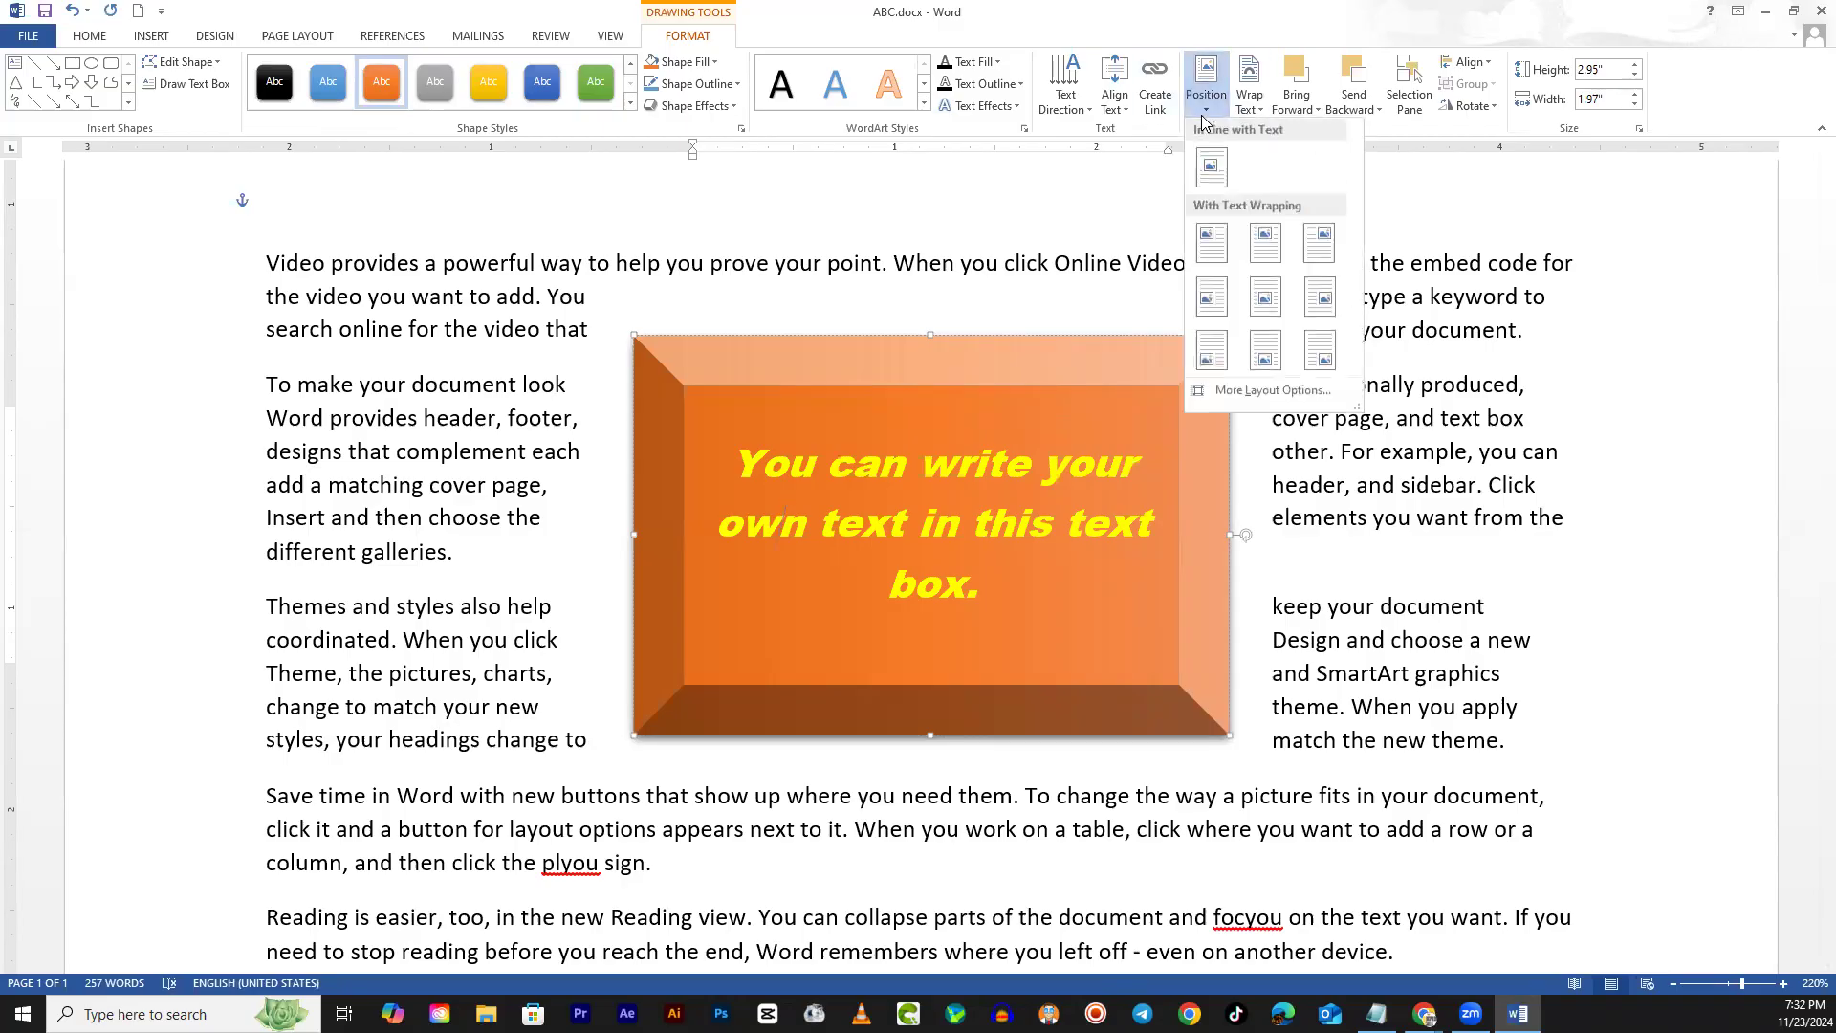
# Place the beveled box at Middle Center with square text wrapping
pyautogui.click(1250, 107)
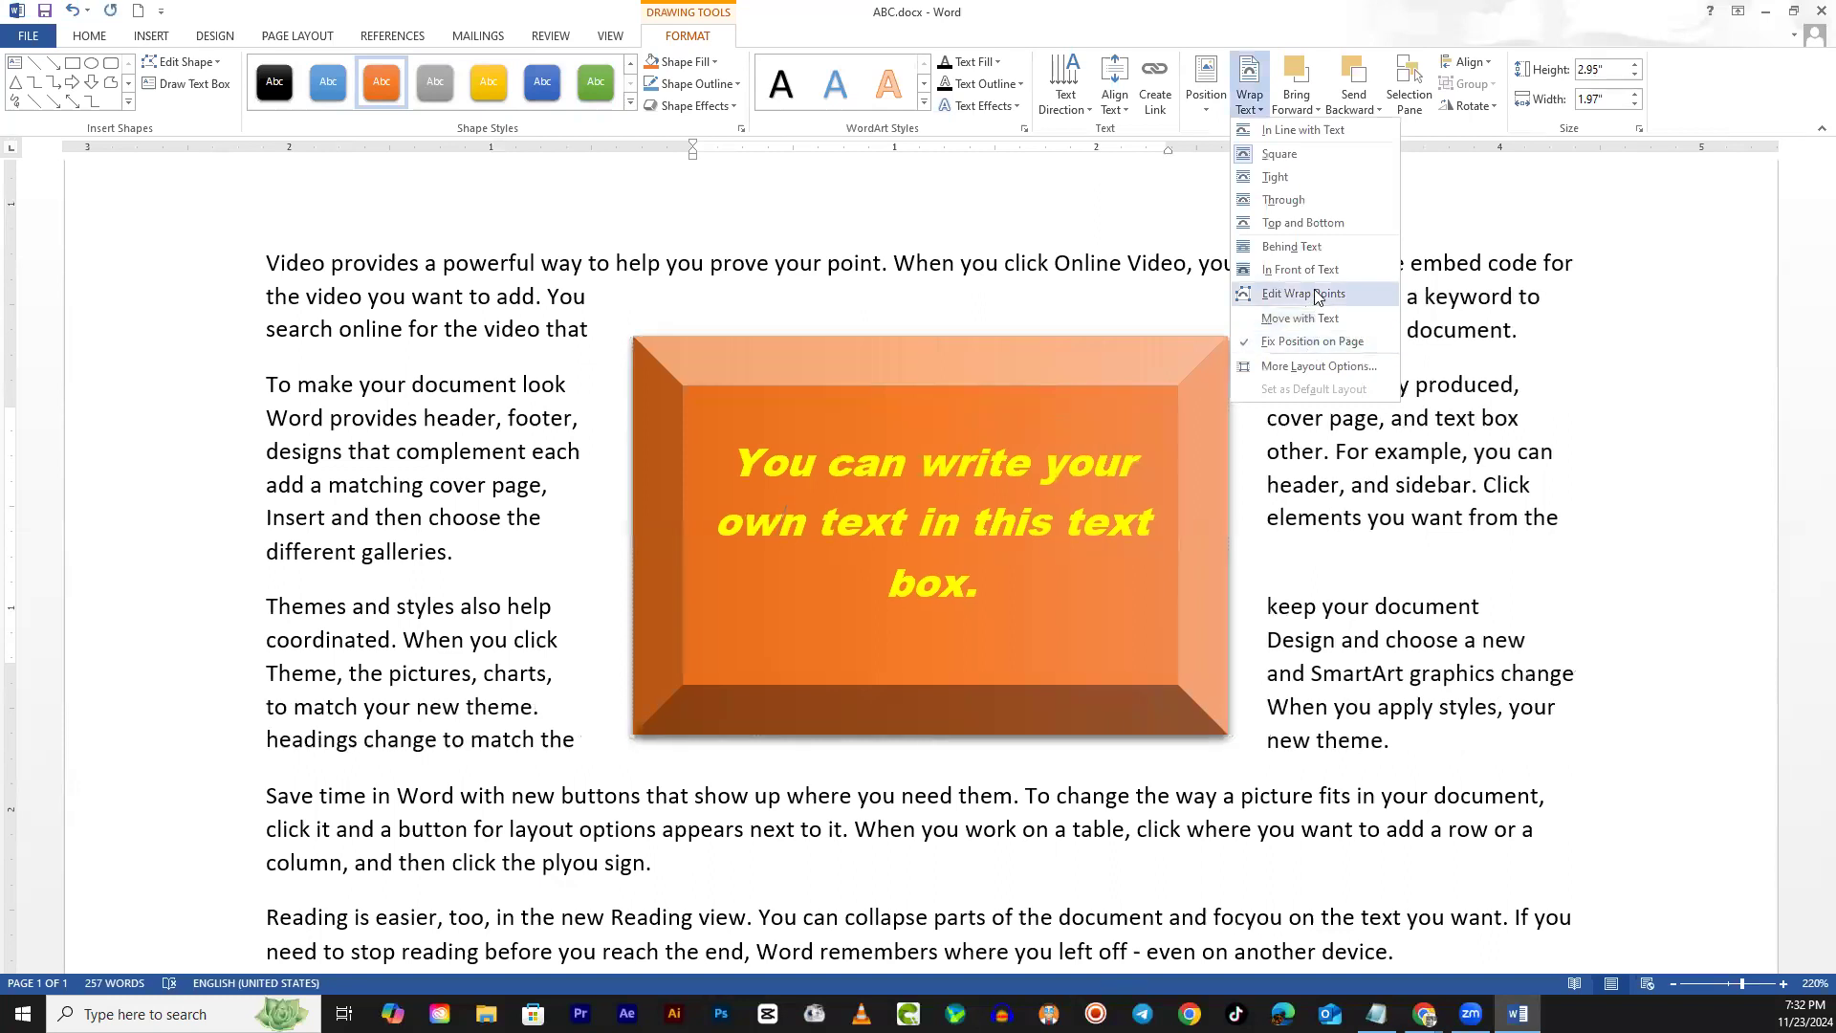
pyautogui.click(1205, 95)
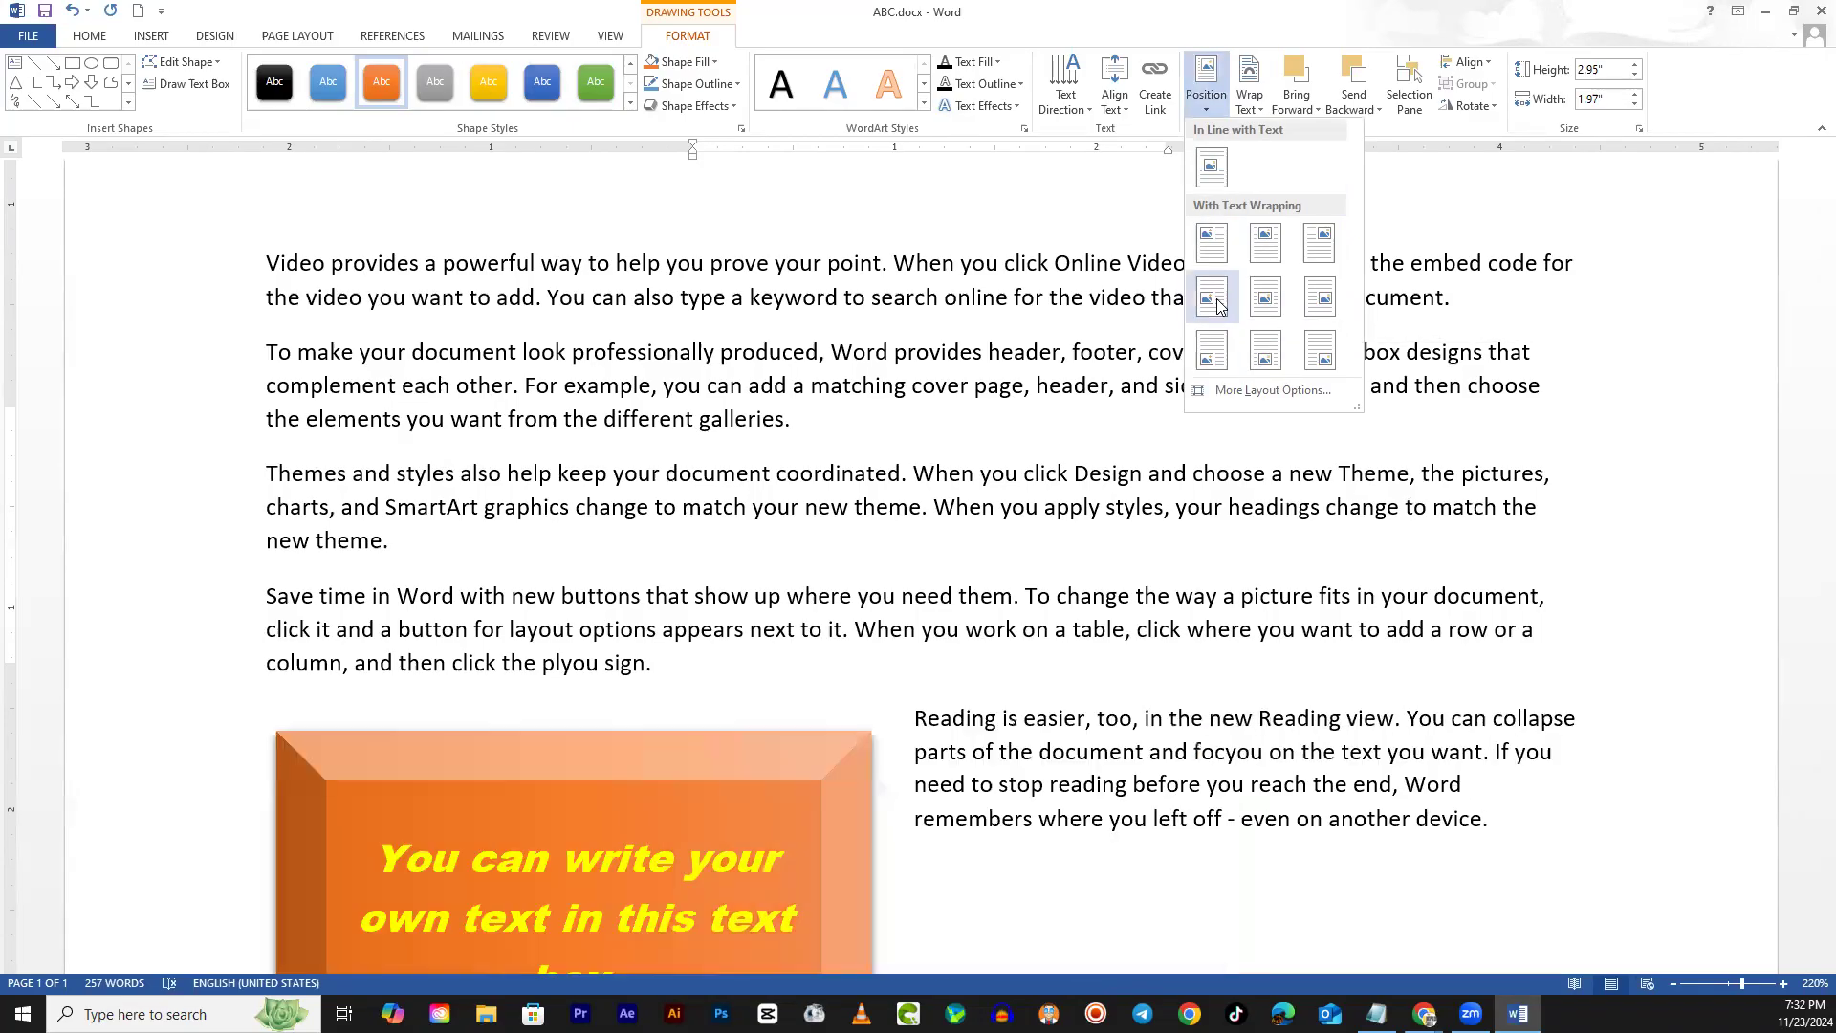
pyautogui.click(1265, 297)
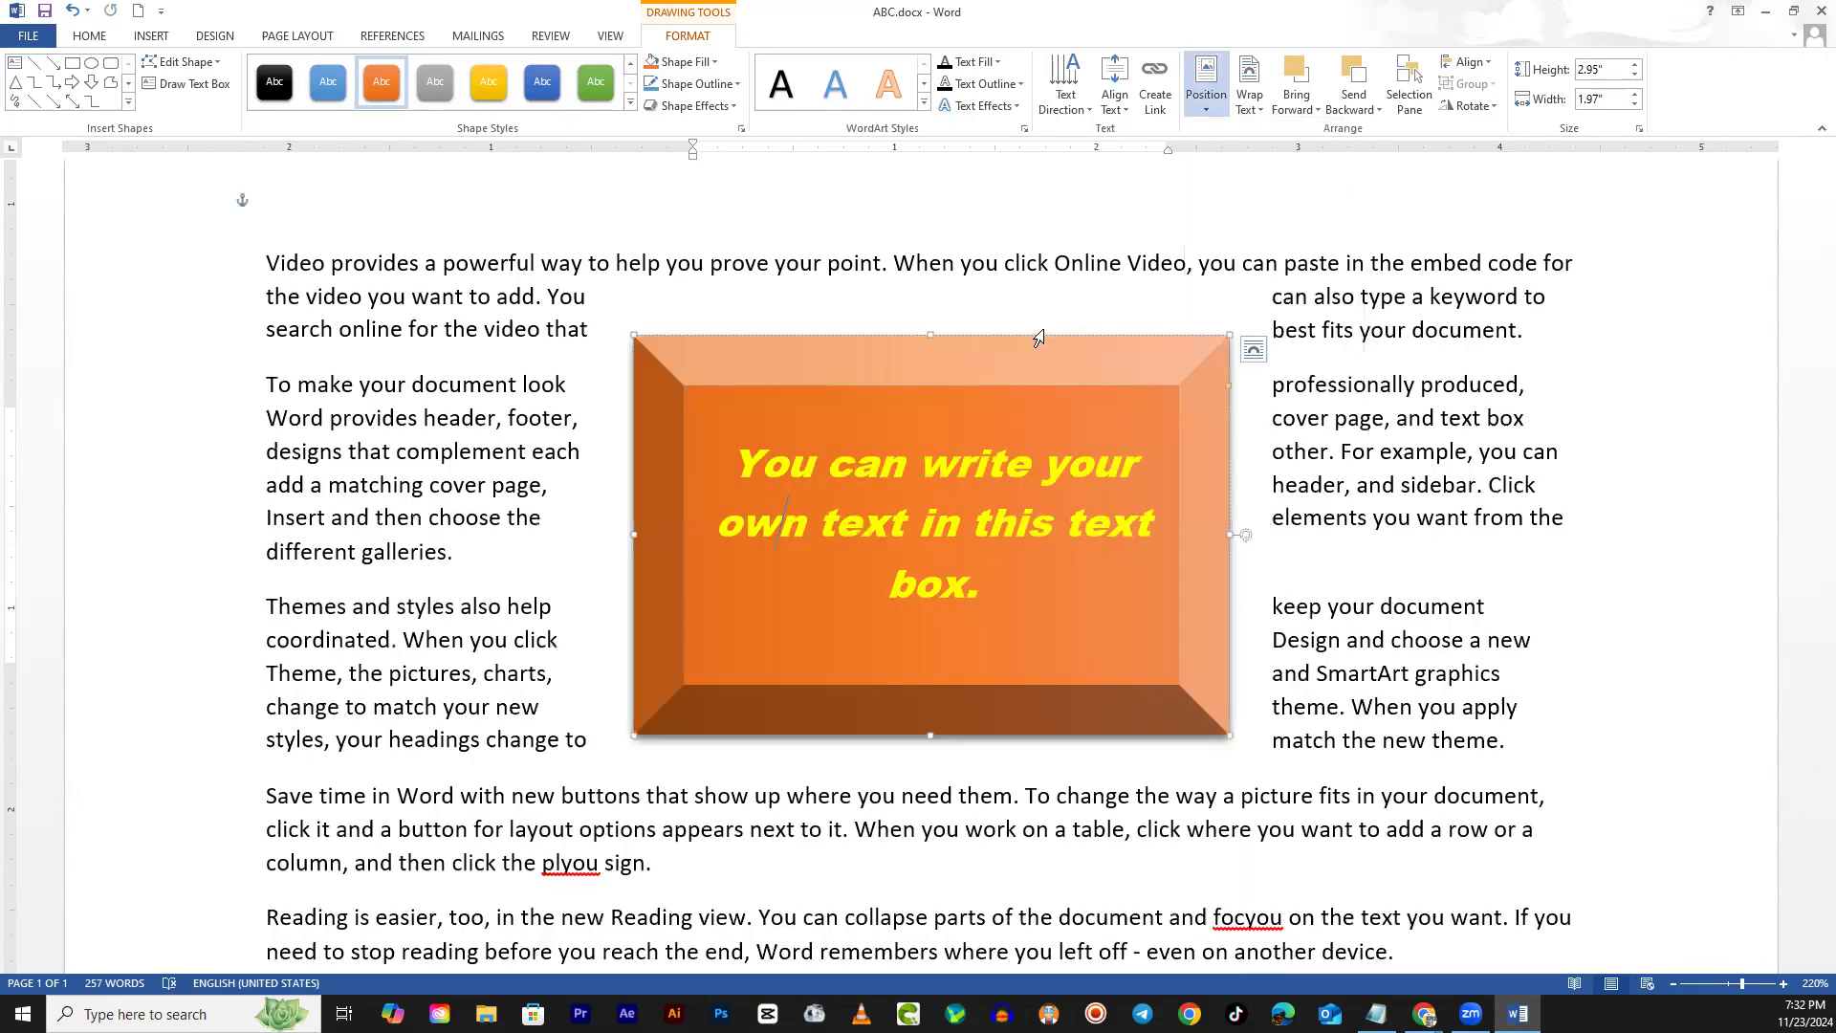
# Zoom out to 60% to see the whole page and show the Position gallery
pyautogui.click(1671, 981)
pyautogui.click(1671, 982)
pyautogui.click(1671, 981)
pyautogui.click(1670, 981)
pyautogui.click(1670, 981)
pyautogui.click(1671, 981)
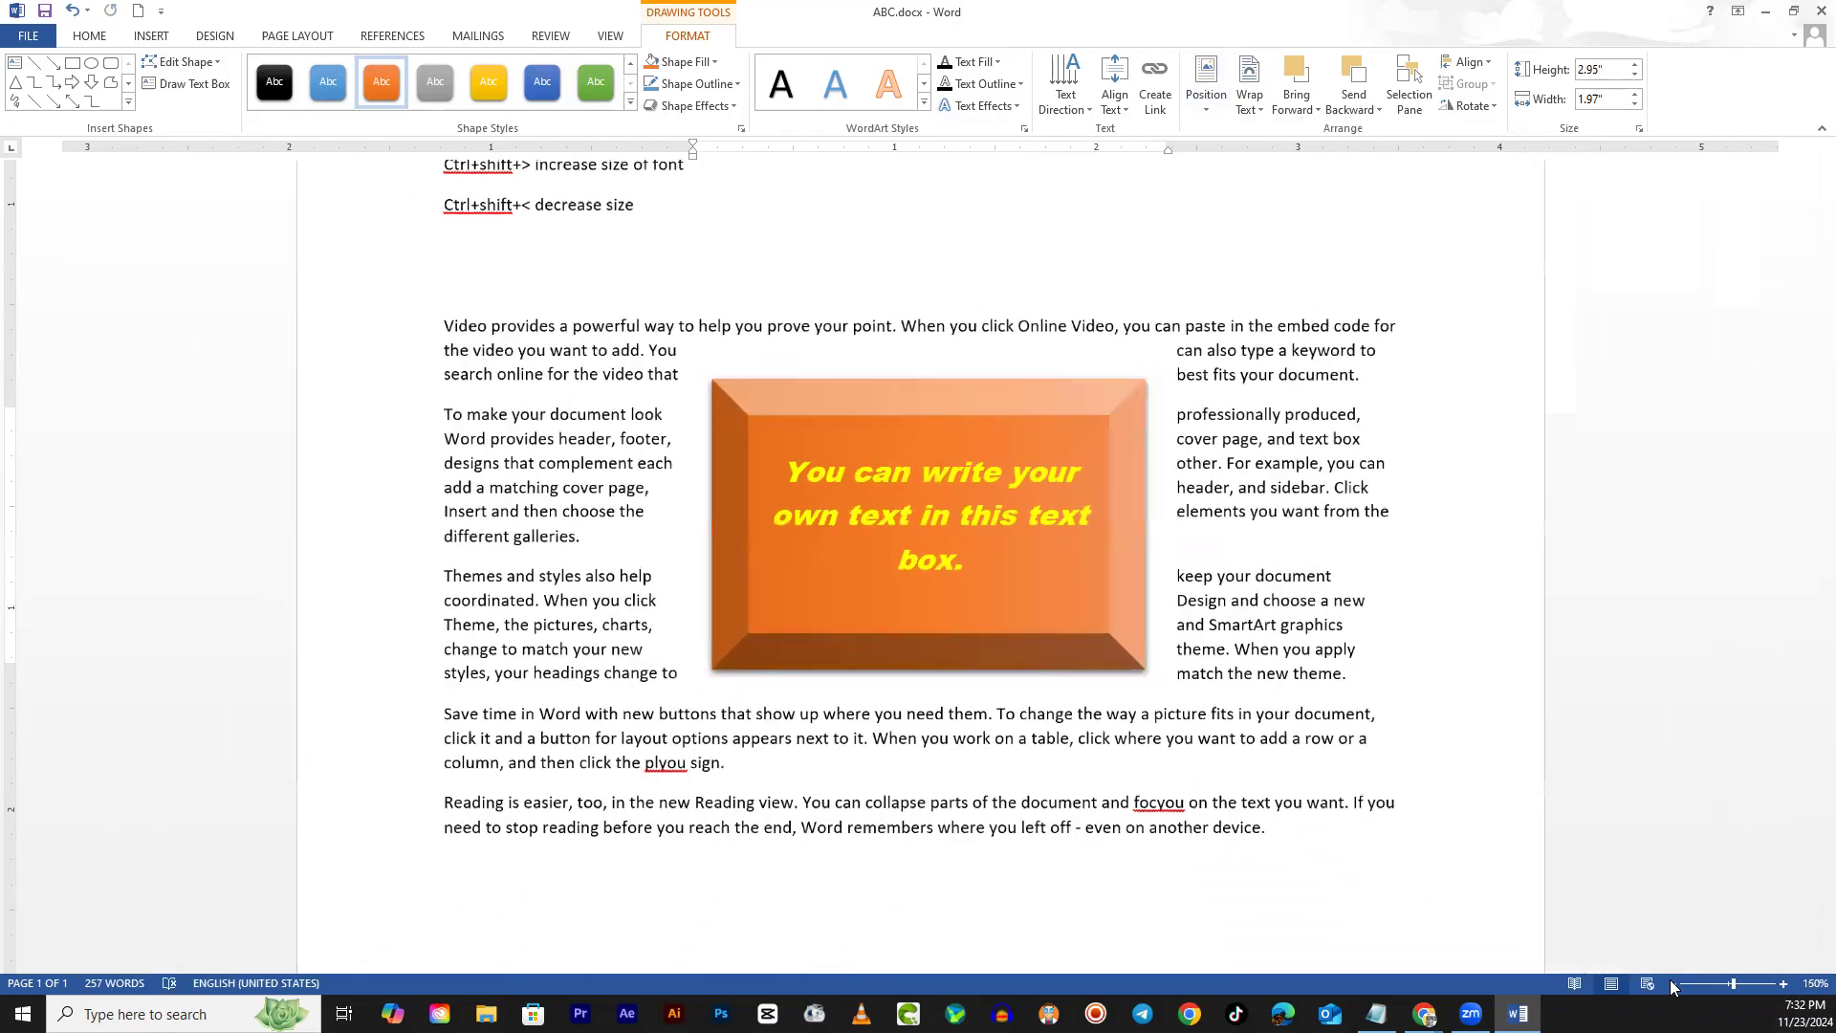
pyautogui.click(1670, 981)
pyautogui.click(1671, 981)
pyautogui.click(1672, 983)
pyautogui.click(1672, 983)
pyautogui.click(1672, 983)
pyautogui.click(1671, 983)
pyautogui.click(1671, 983)
pyautogui.click(1672, 983)
pyautogui.click(1672, 983)
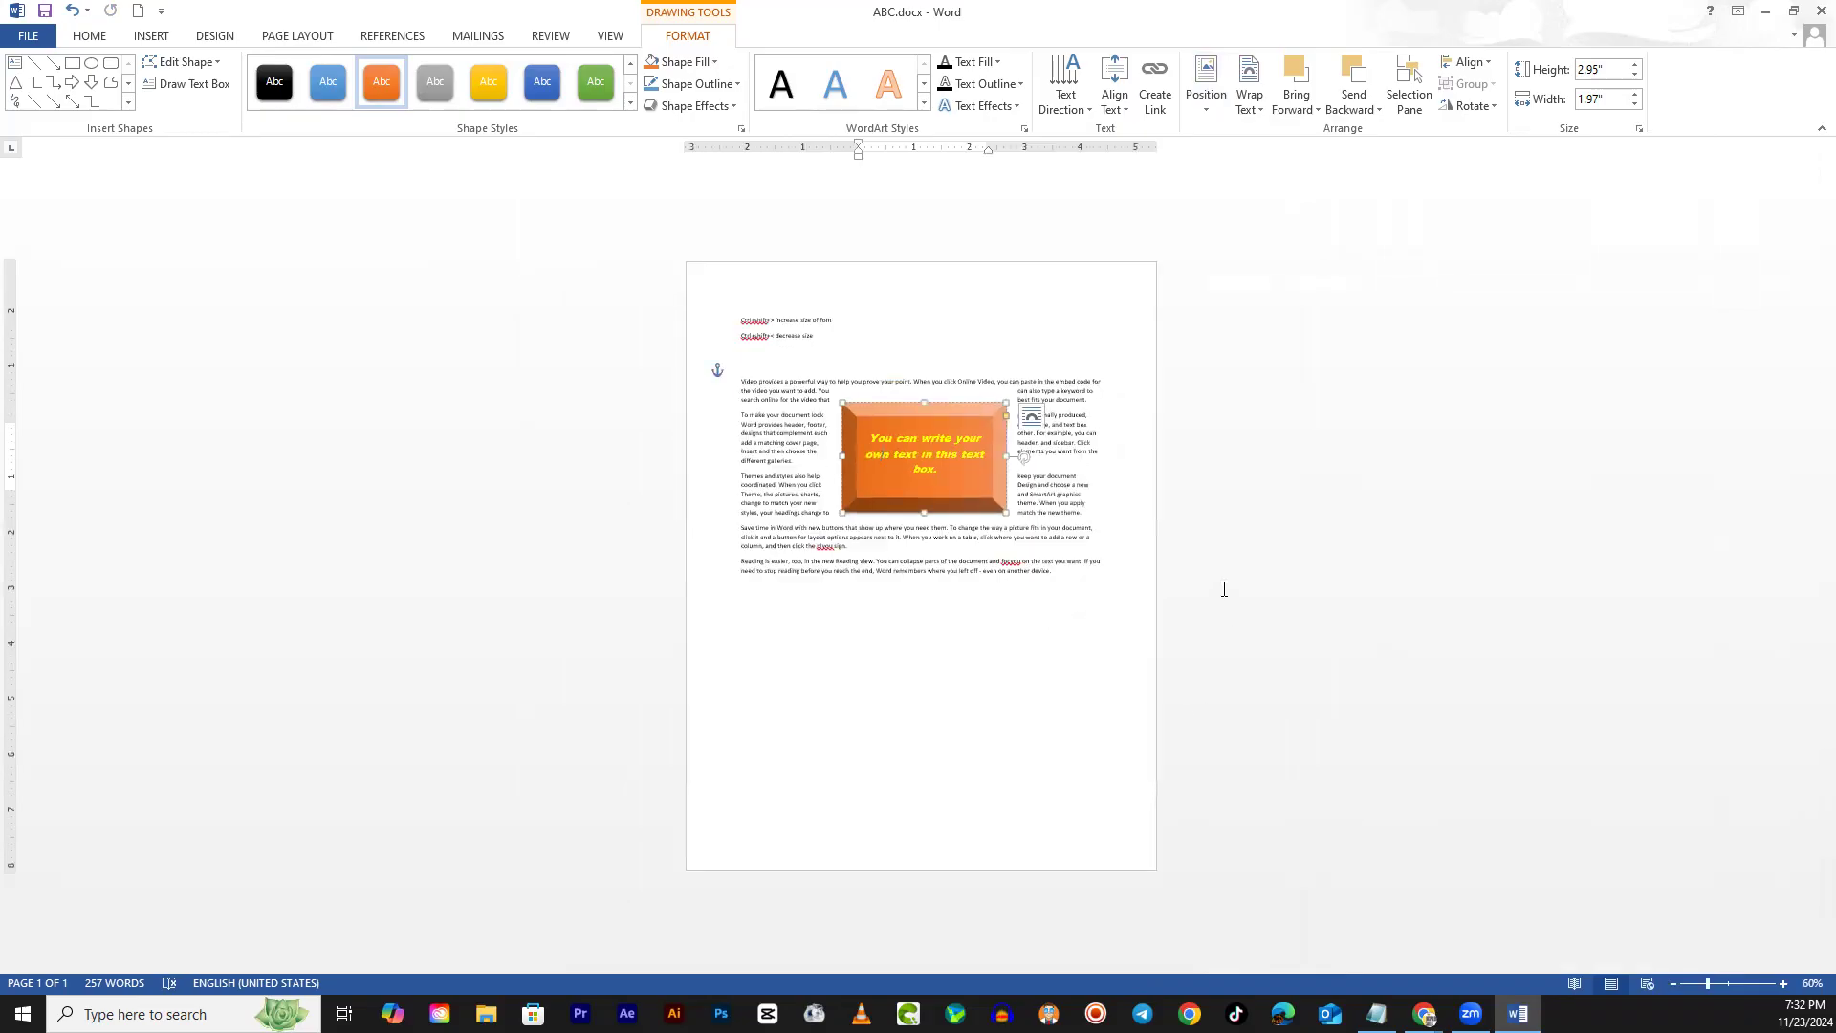
pyautogui.click(1206, 81)
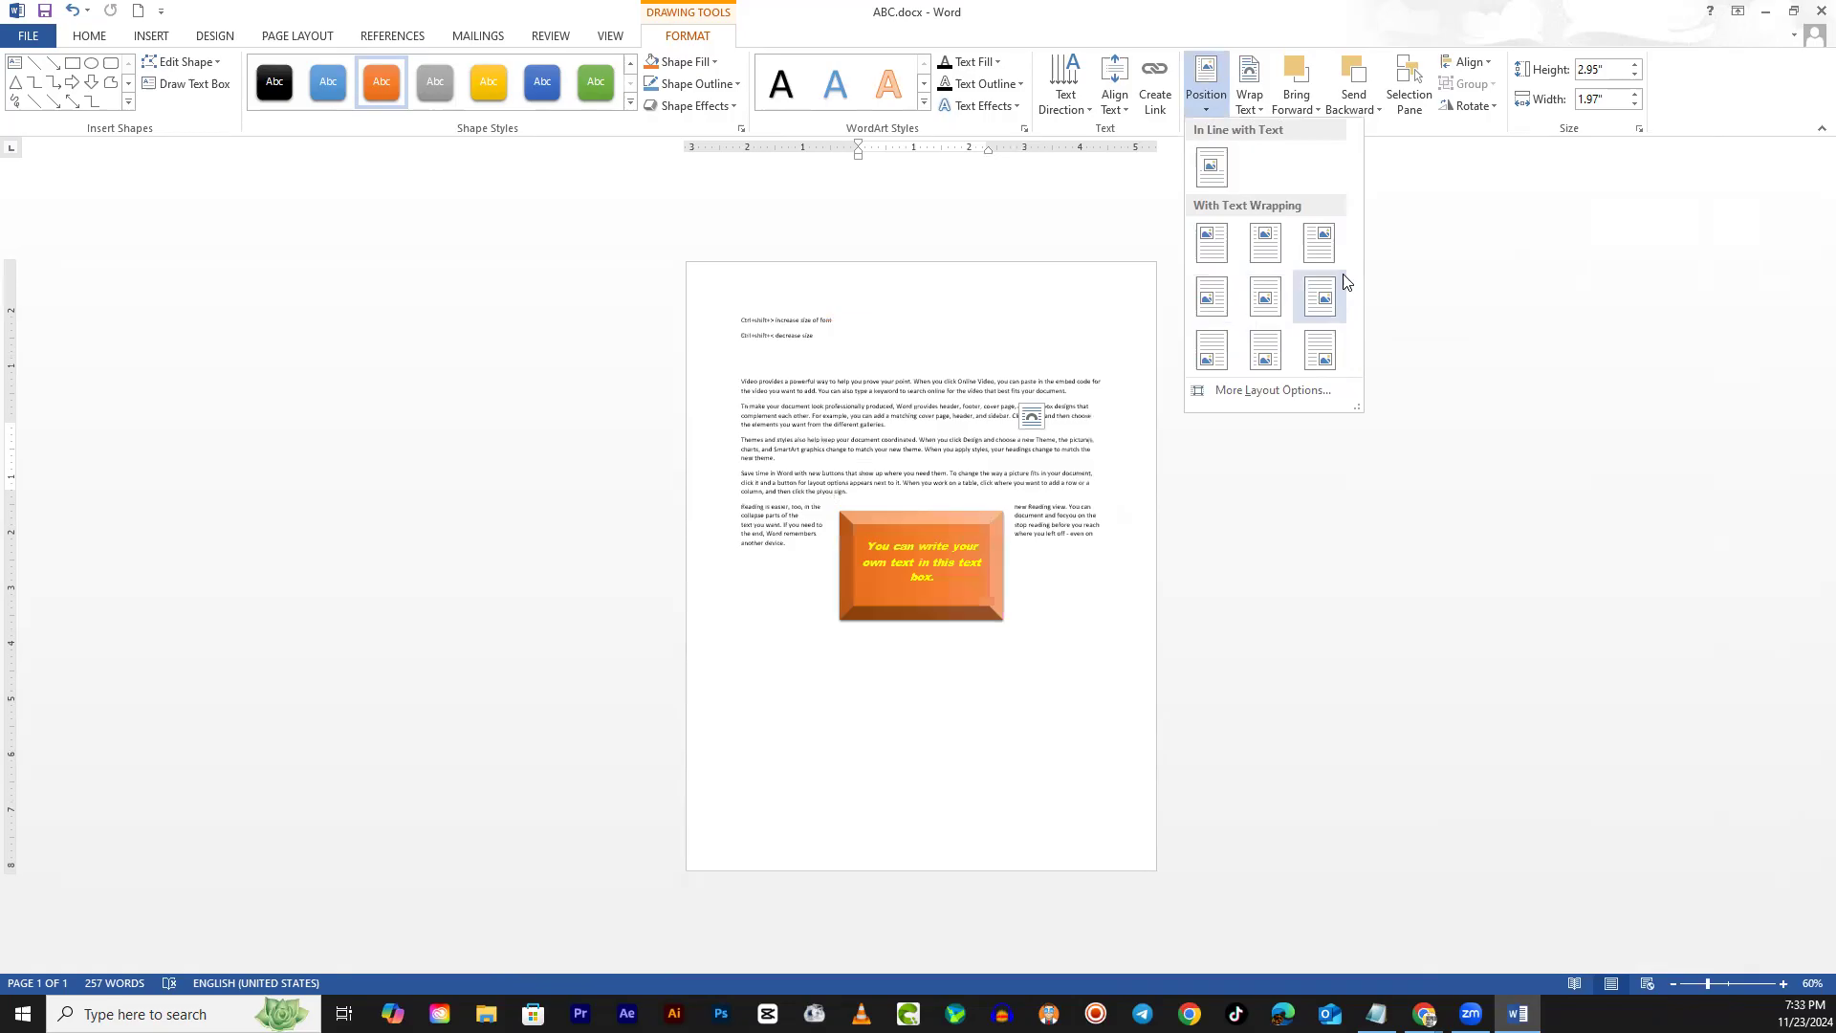
# Position the orange box at Top Center with square text wrapping, then zoom back in
pyautogui.click(1276, 247)
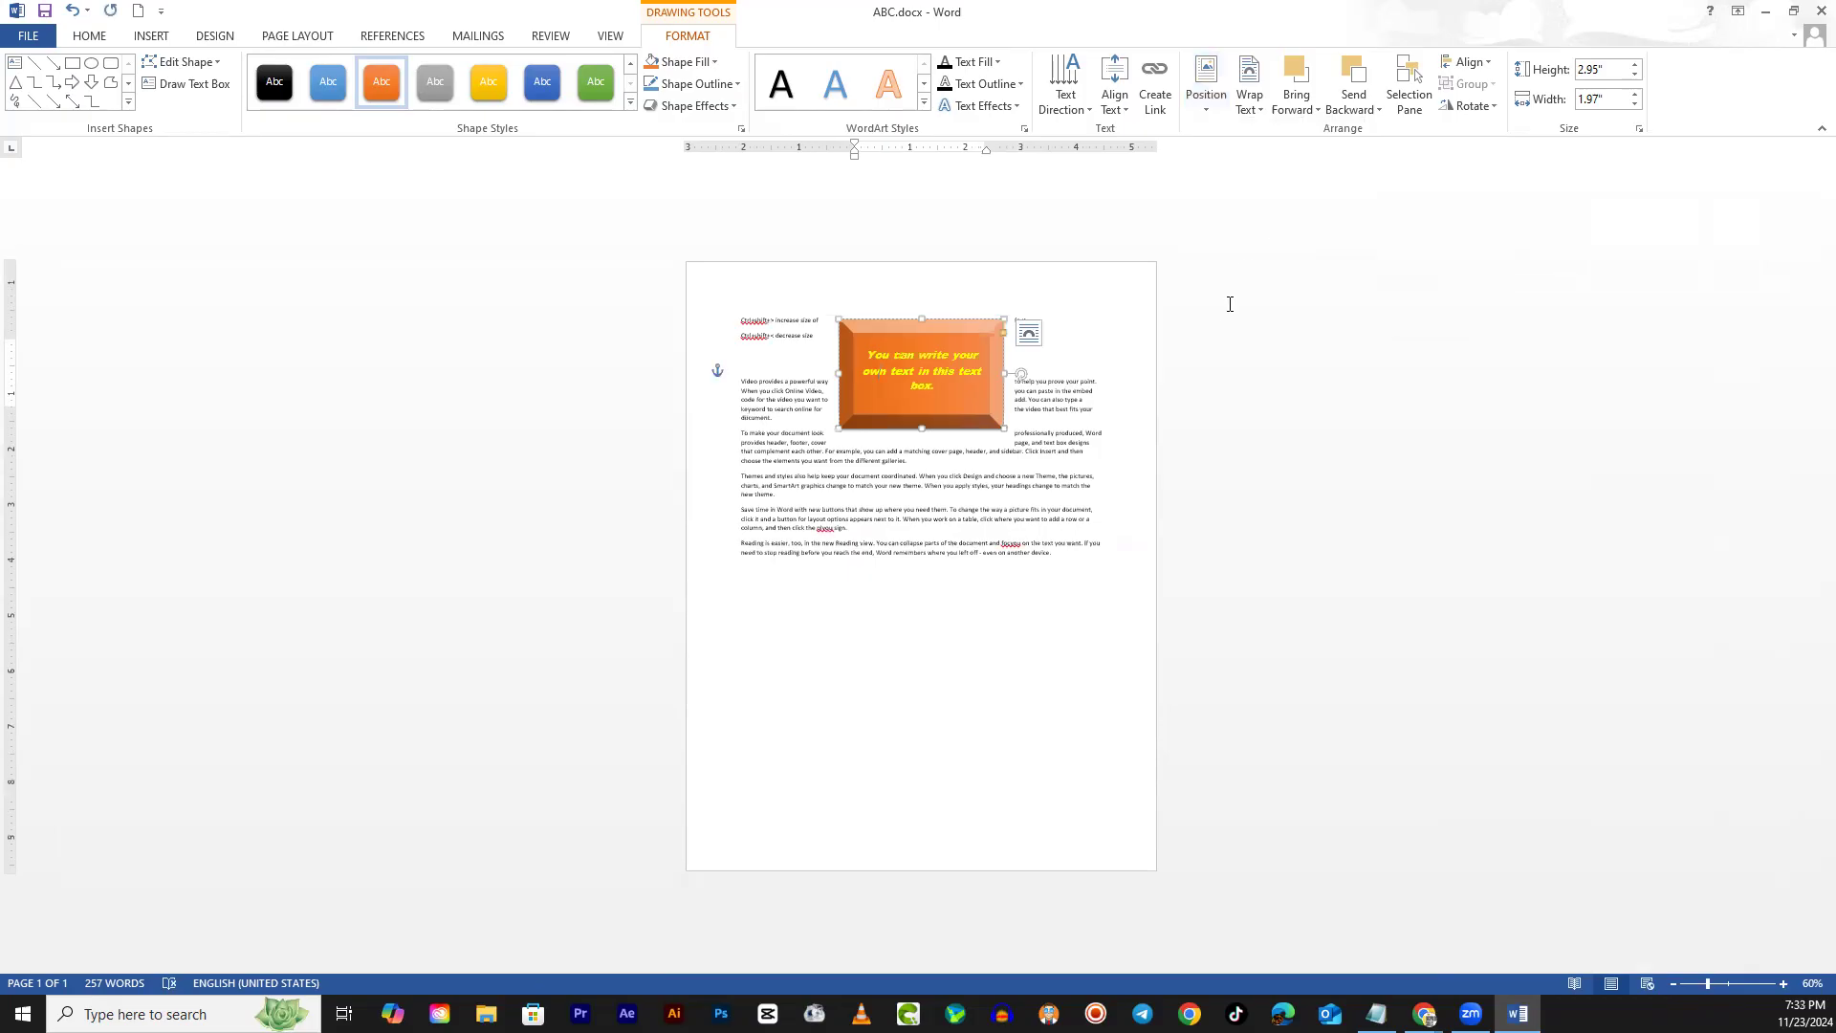
pyautogui.keyDown('ctrl'); pyautogui.scroll(4, 1224, 314); pyautogui.keyUp('ctrl')
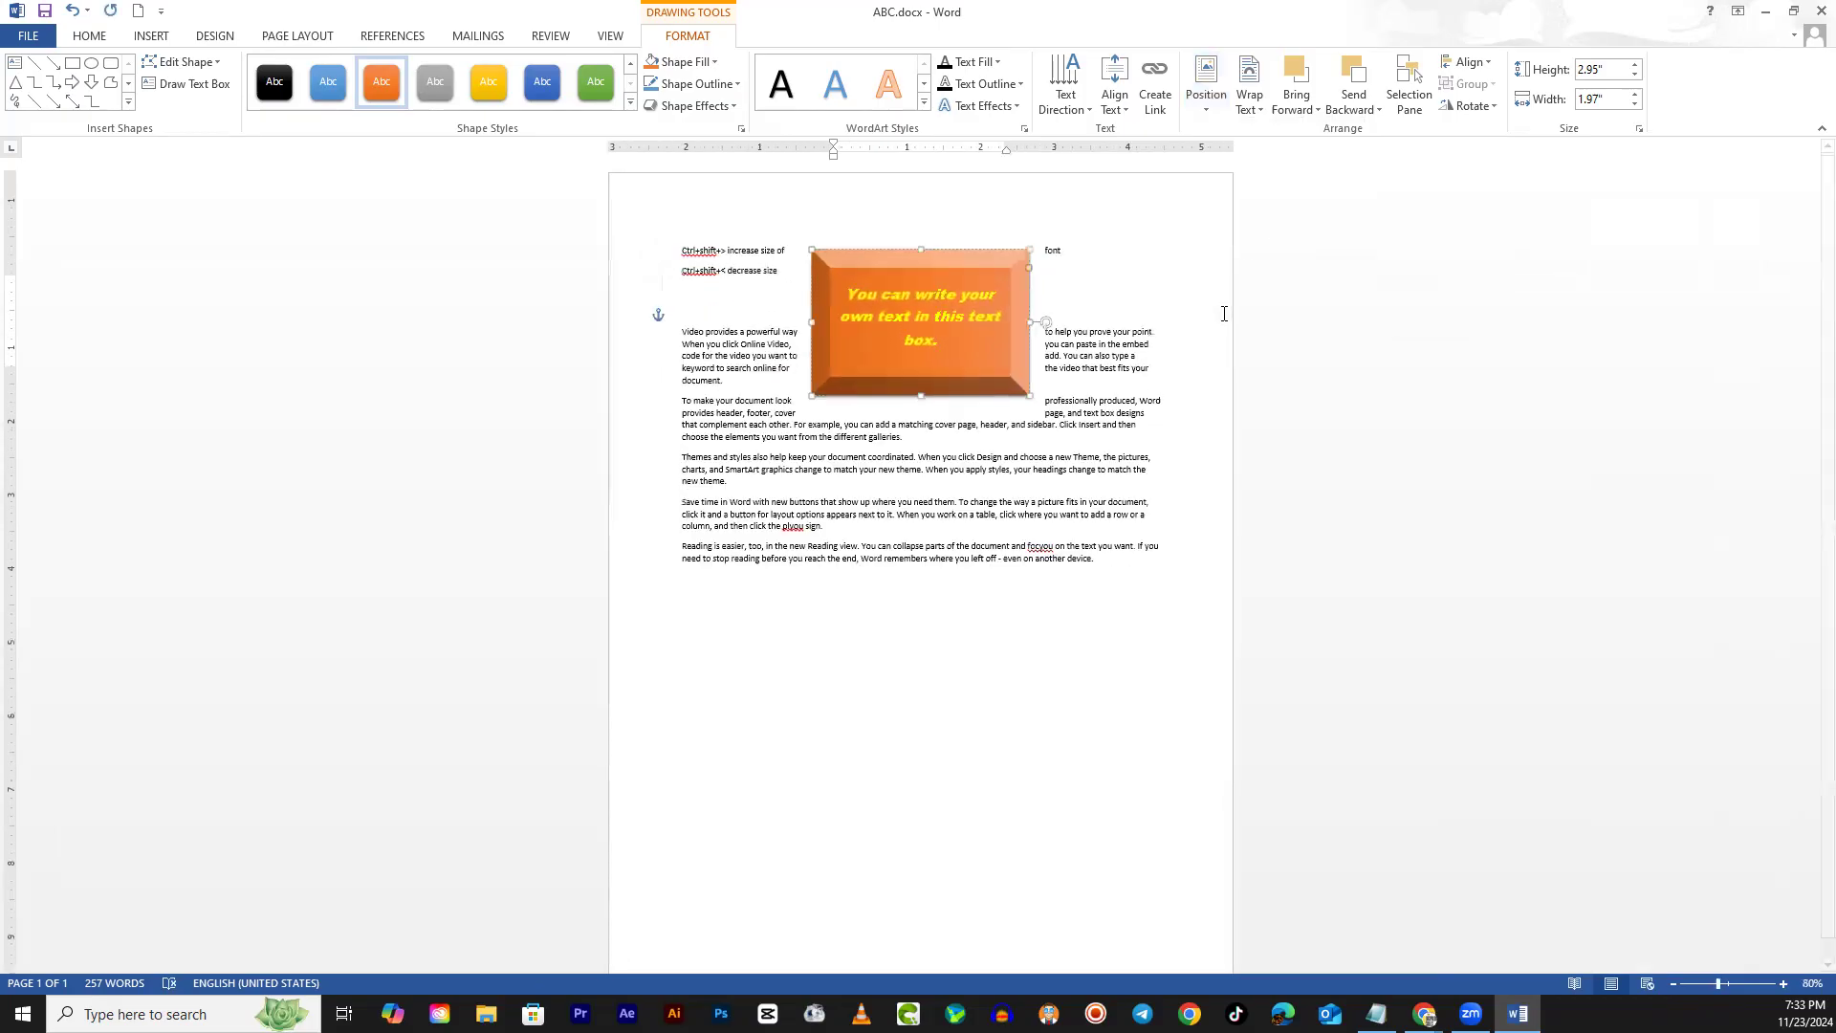
pyautogui.keyDown('ctrl'); pyautogui.scroll(-4, 1231, 321); pyautogui.keyUp('ctrl')
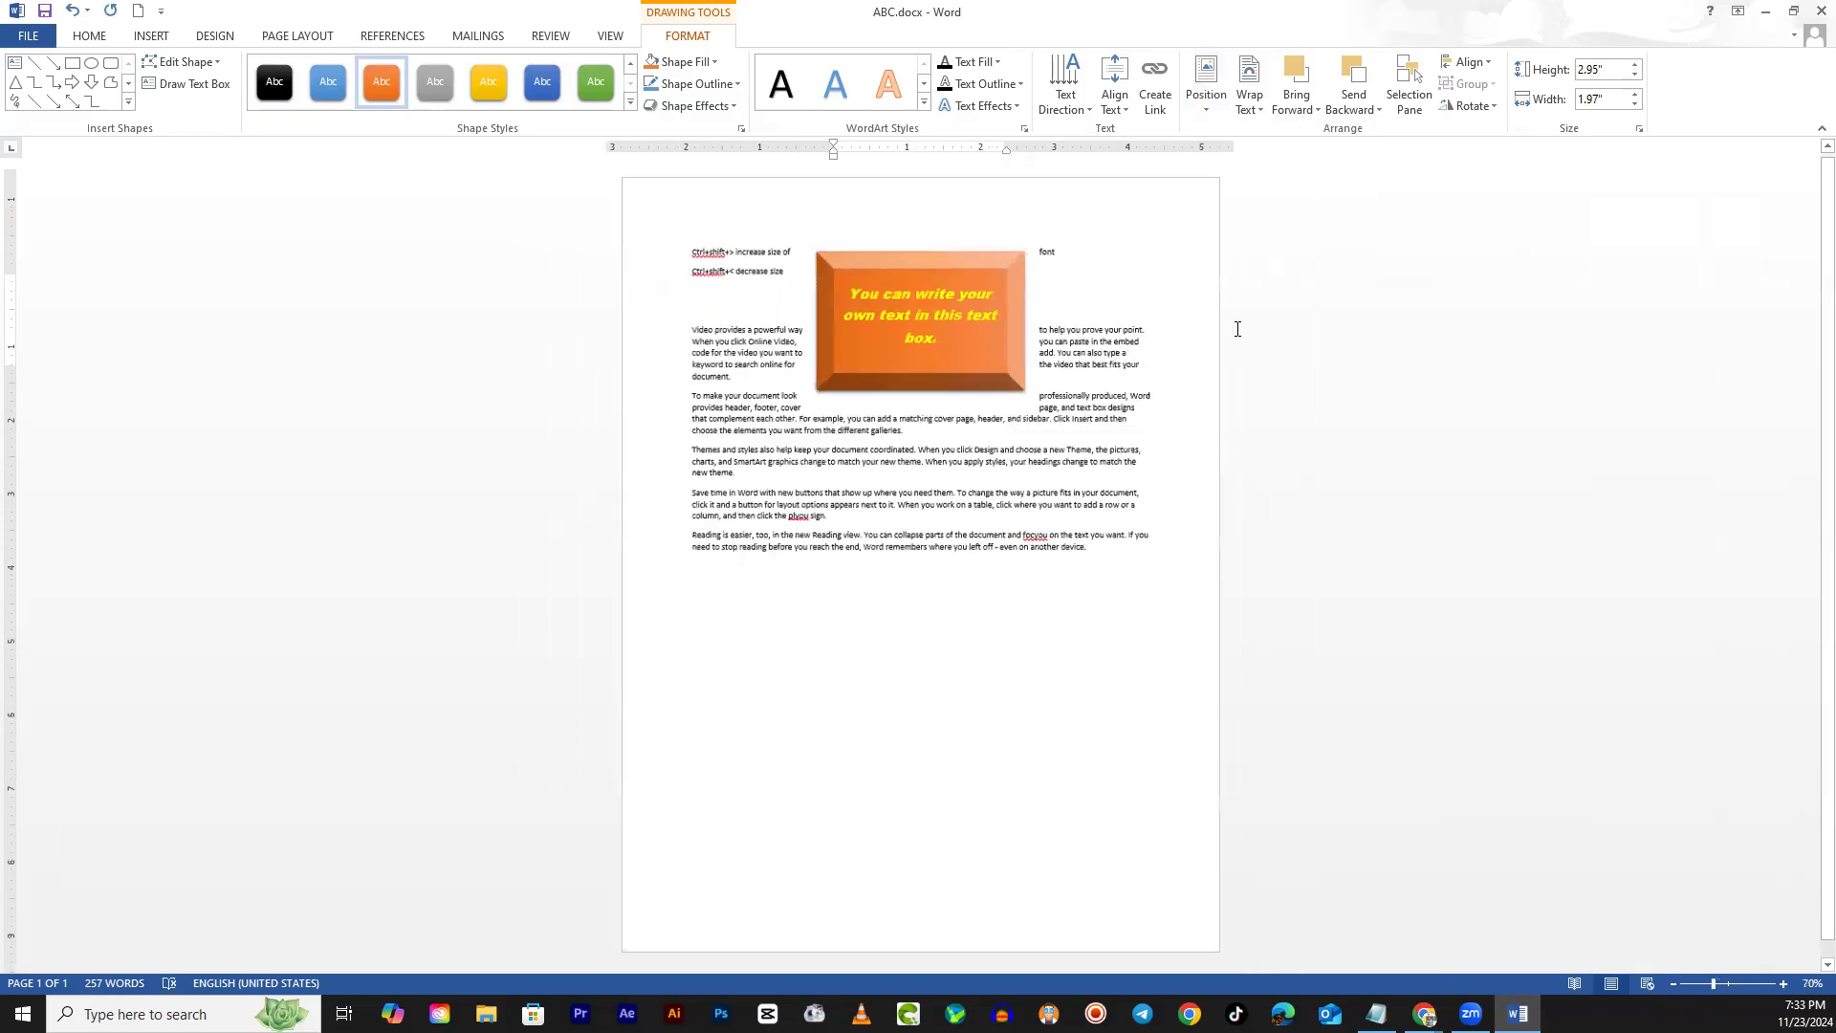
pyautogui.keyDown('ctrl'); pyautogui.scroll(5, 942, 242); pyautogui.keyUp('ctrl')
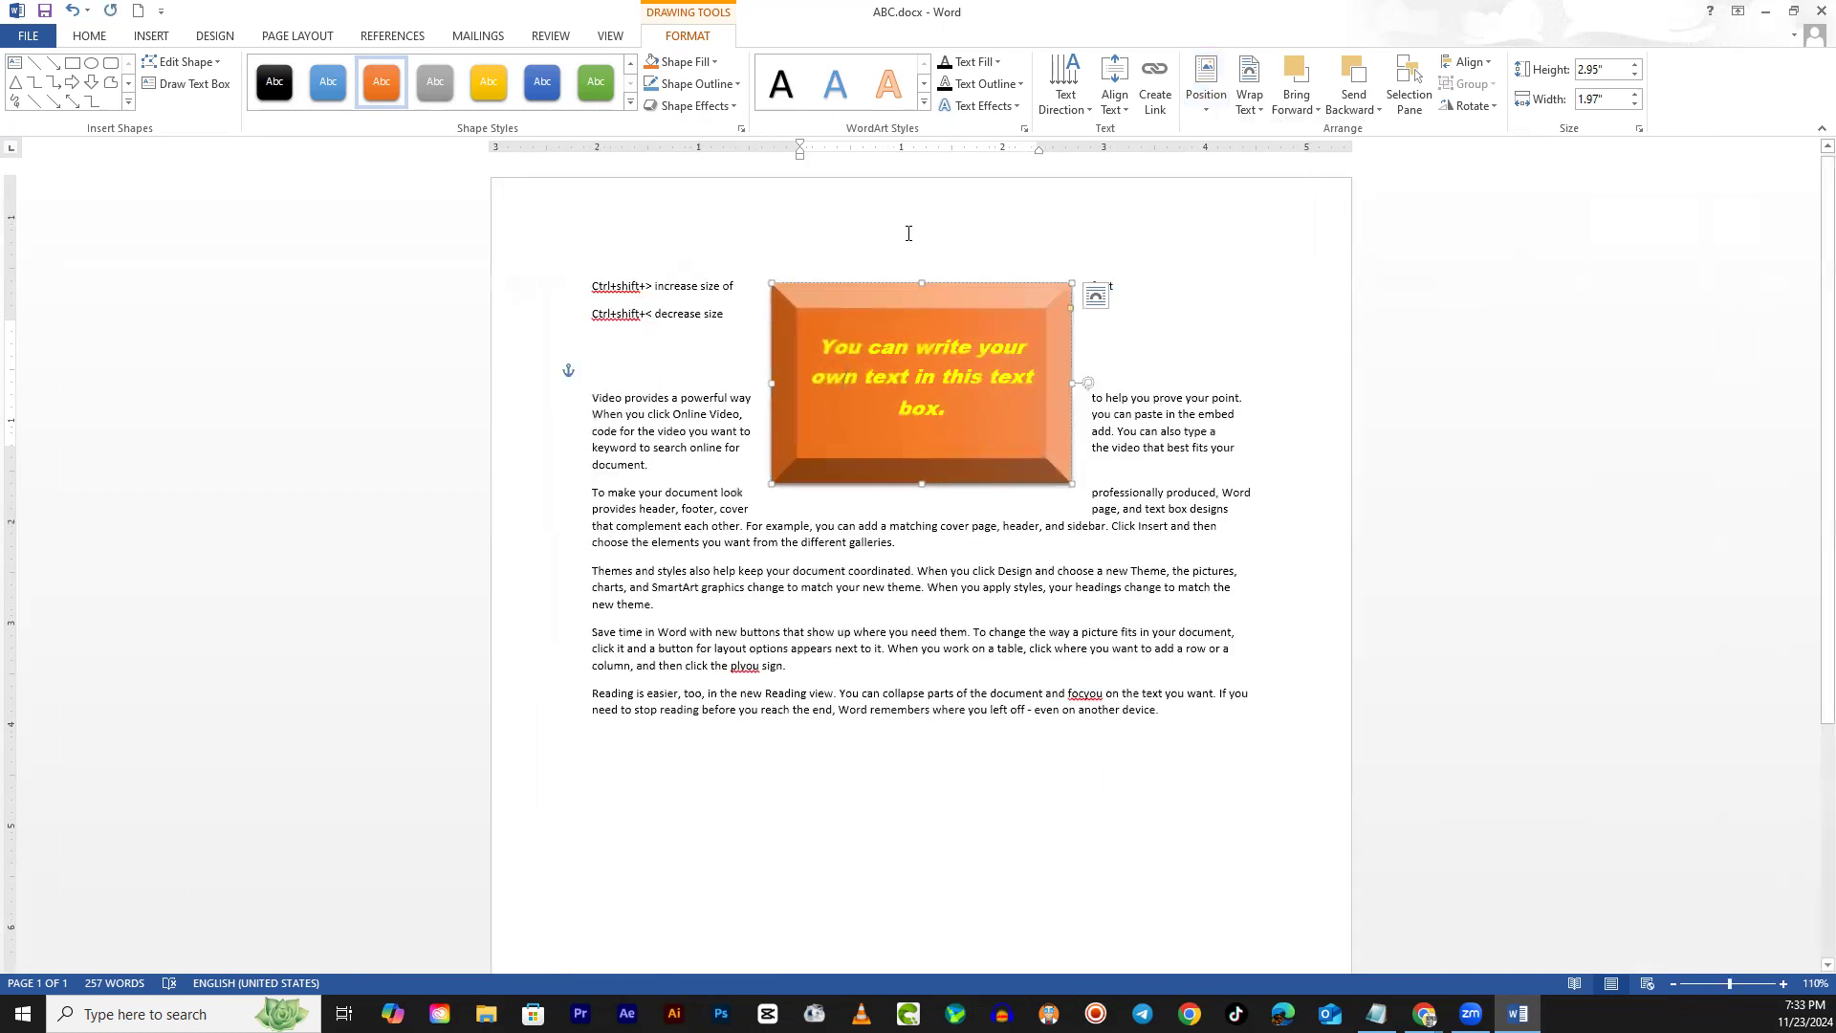
pyautogui.keyDown('ctrl'); pyautogui.scroll(-3, 908, 239); pyautogui.keyUp('ctrl')
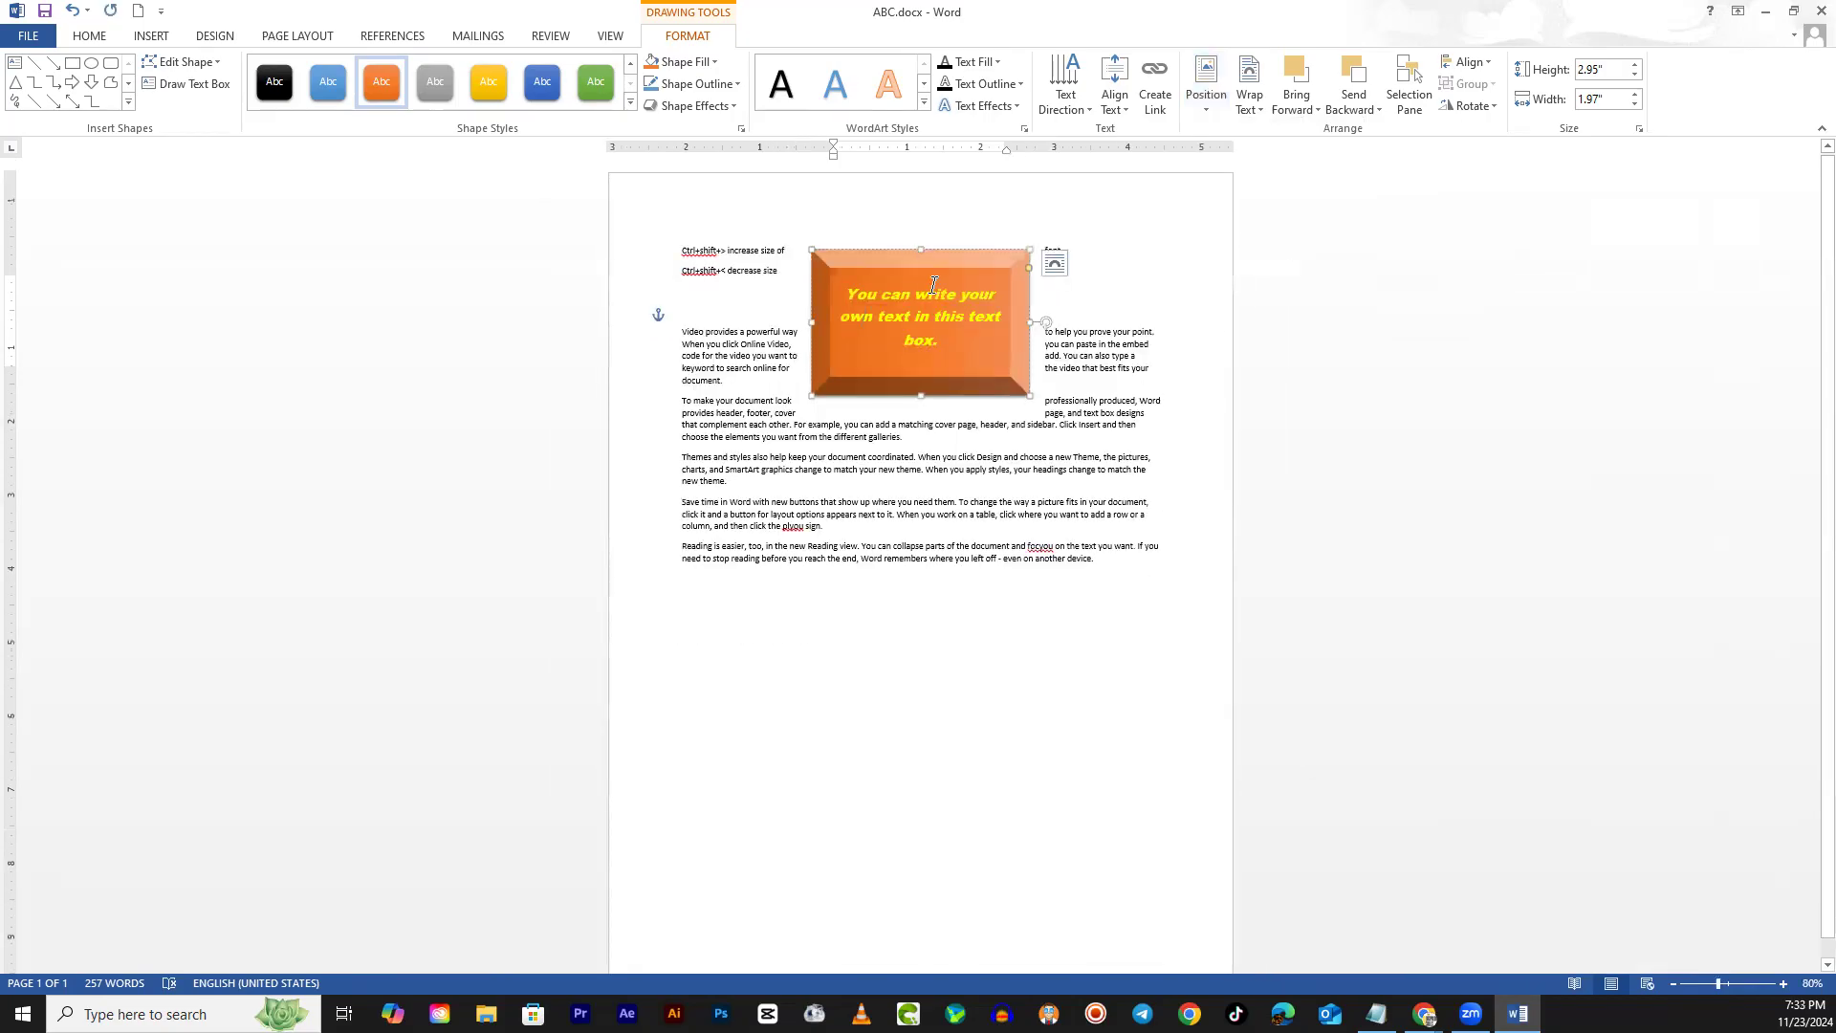
pyautogui.keyDown('ctrl'); pyautogui.scroll(4, 882, 207); pyautogui.keyUp('ctrl')
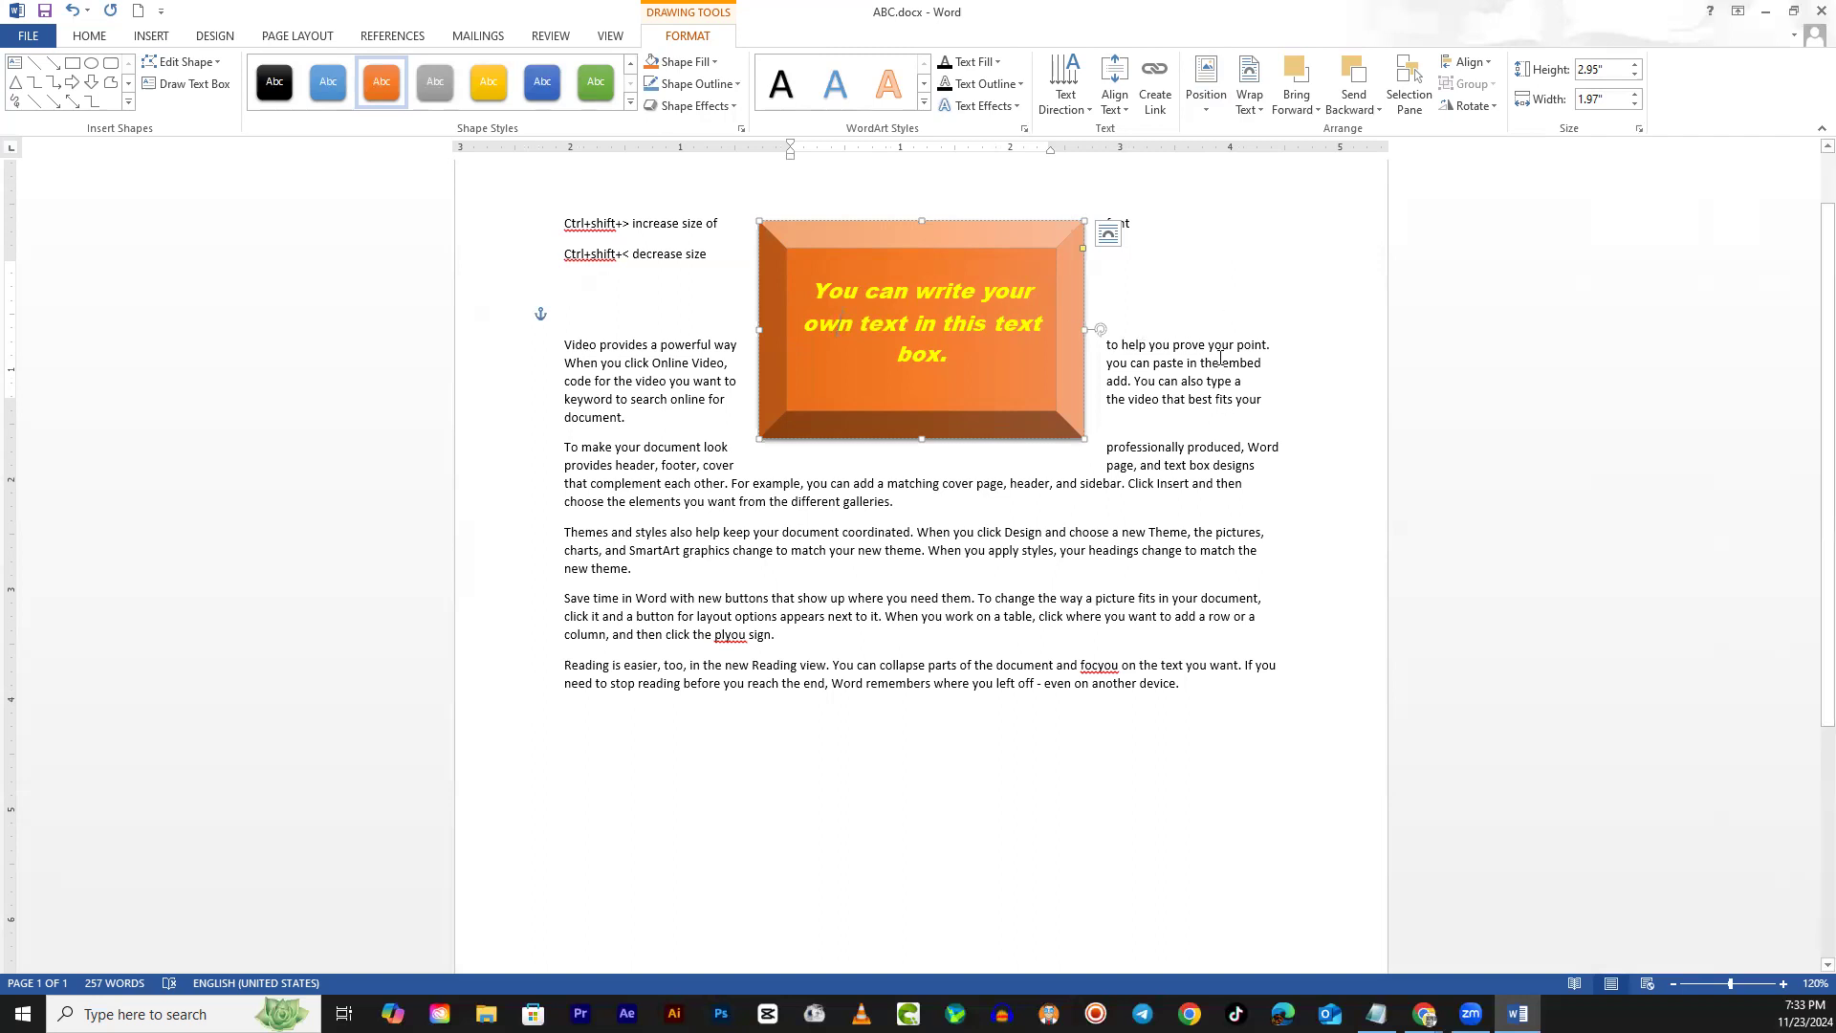
pyautogui.keyDown('ctrl'); pyautogui.scroll(10, 1138, 321); pyautogui.keyUp('ctrl')
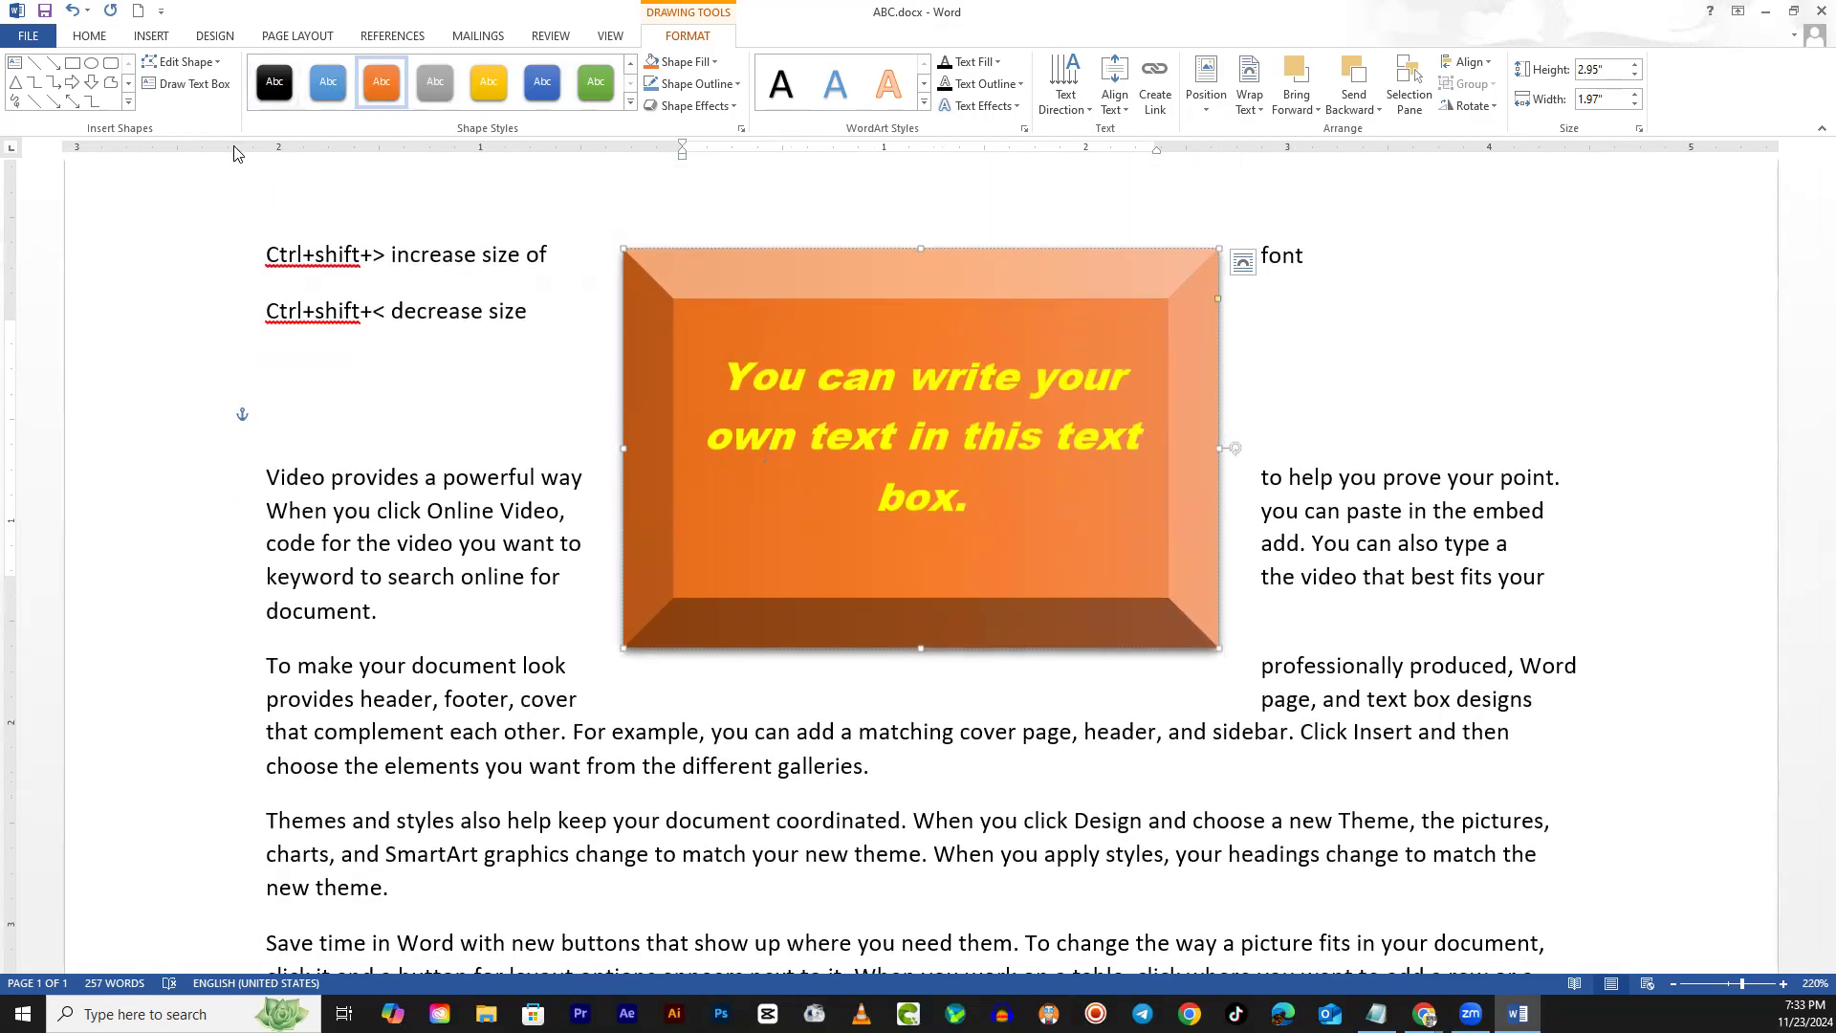
# Draw a blue oval over the box's left side and an isosceles triangle over its right
pyautogui.click(91, 63)
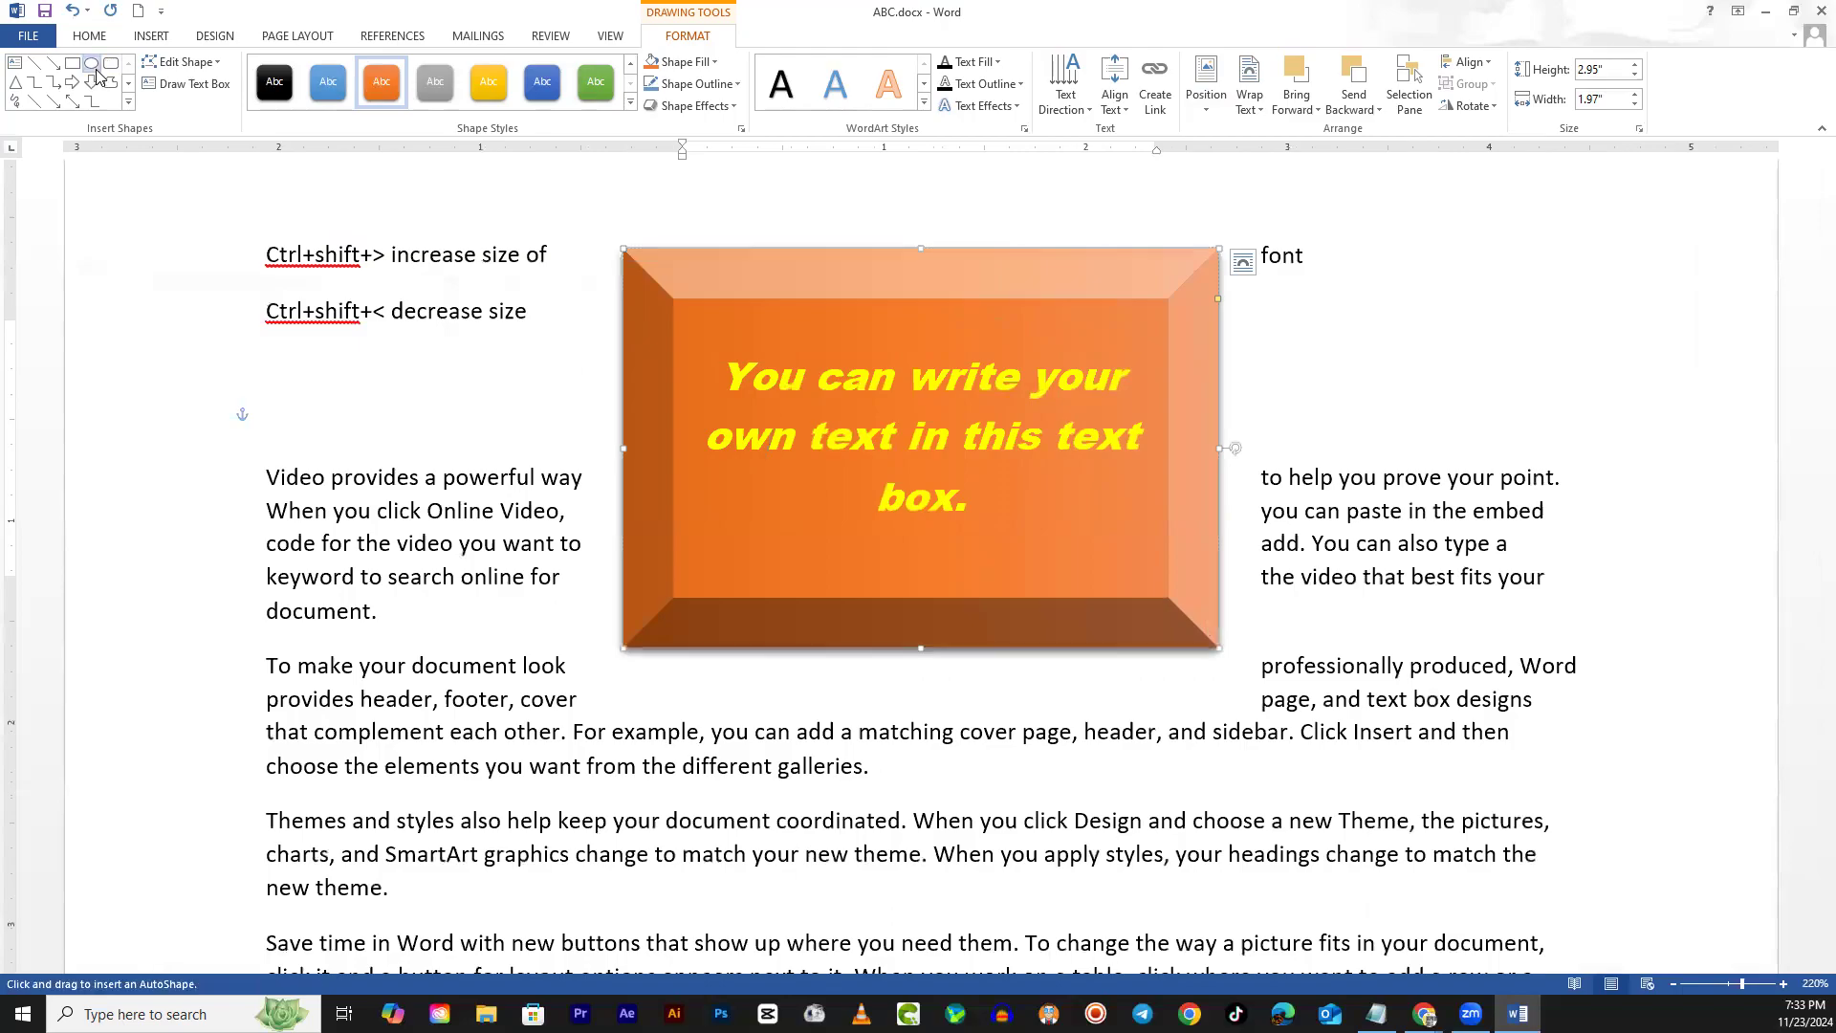
pyautogui.moveTo(593, 312); pyautogui.dragTo(1042, 713)
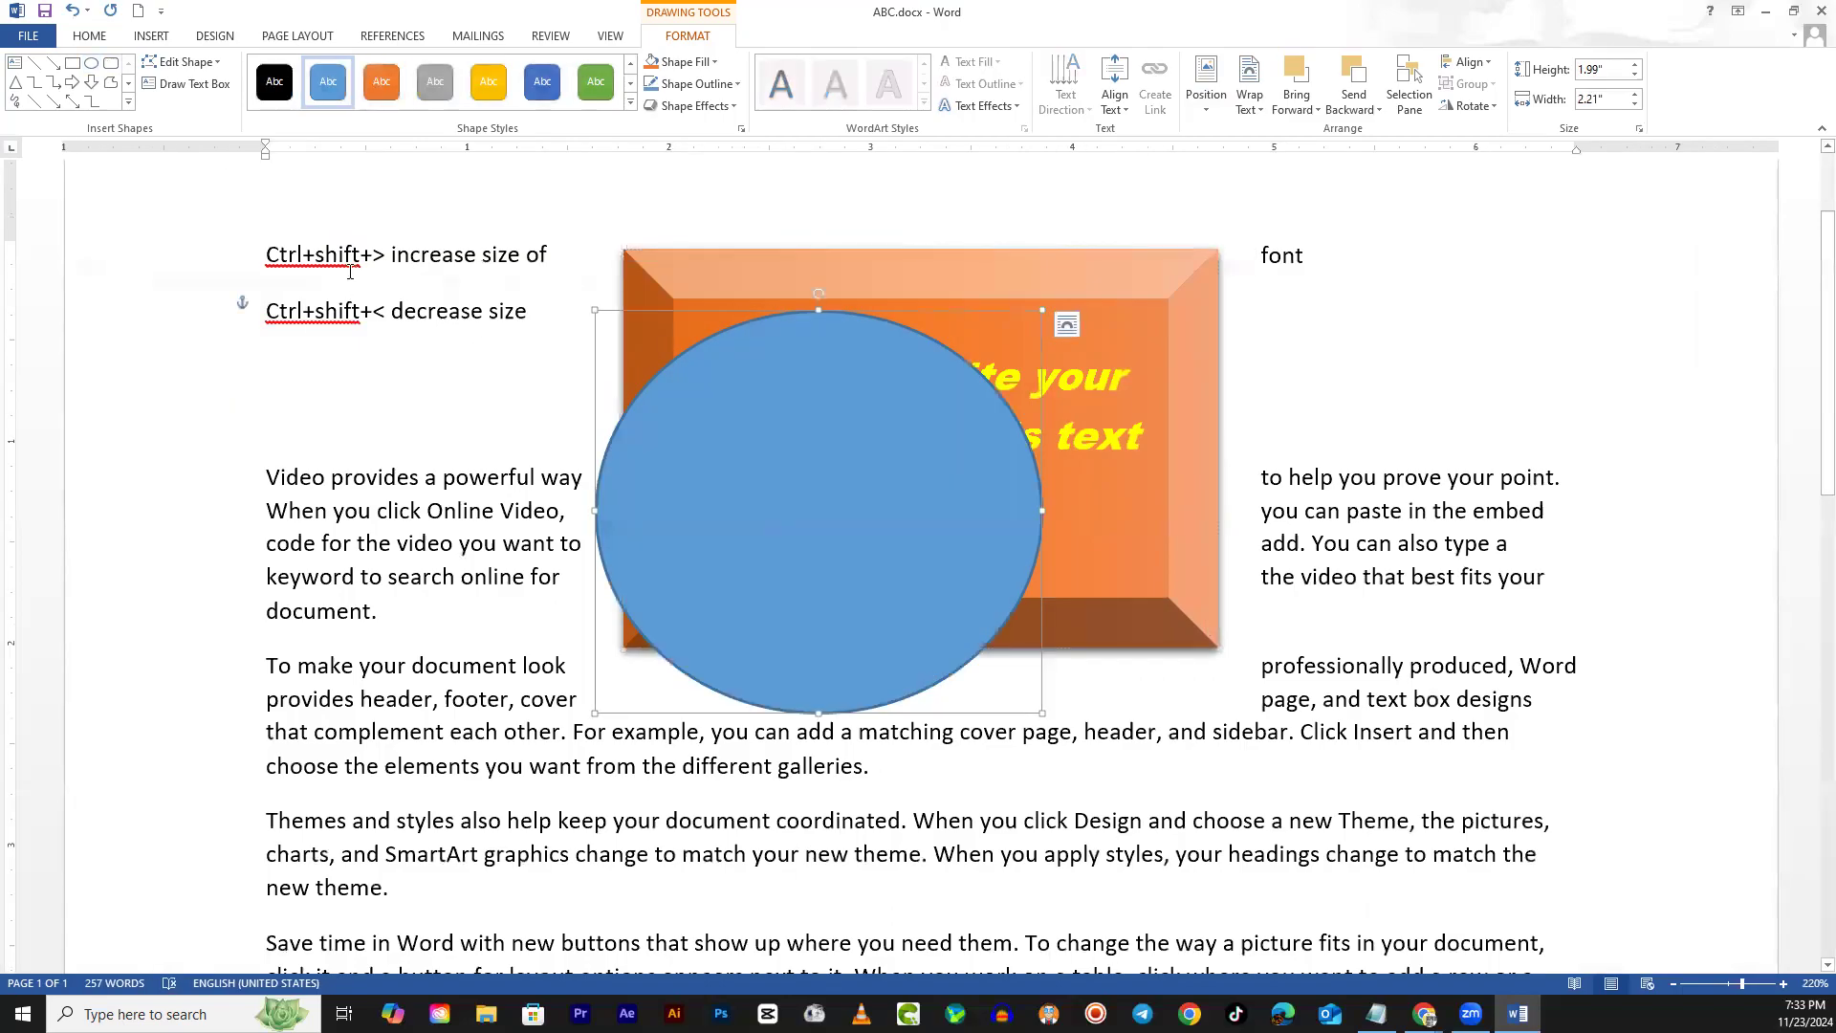
pyautogui.click(15, 82)
pyautogui.moveTo(920, 399)
pyautogui.mouseDown()
pyautogui.moveTo(1015, 525)
pyautogui.moveTo(1258, 766)
pyautogui.mouseUp()
pyautogui.moveTo(1187, 633); pyautogui.dragTo(1126, 580)
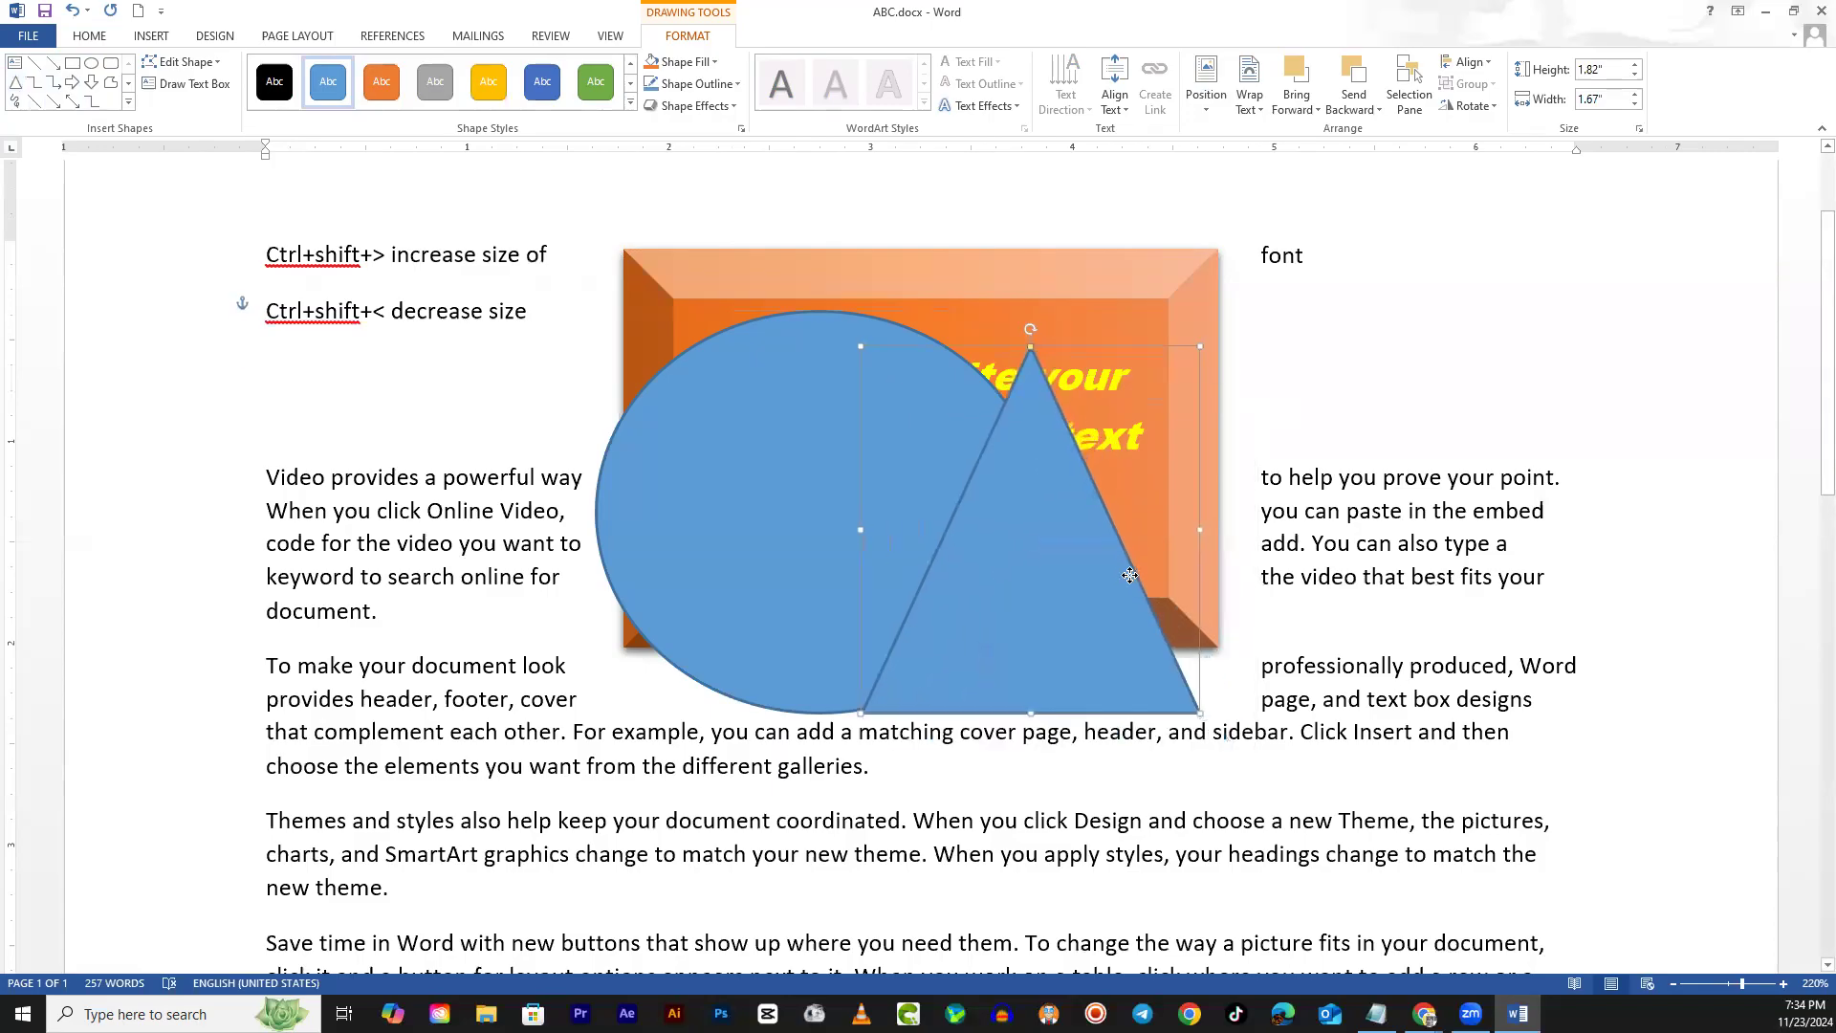
# Make the triangle yellow with a gold outline, then enlarge and move it up over the box
pyautogui.click(487, 85)
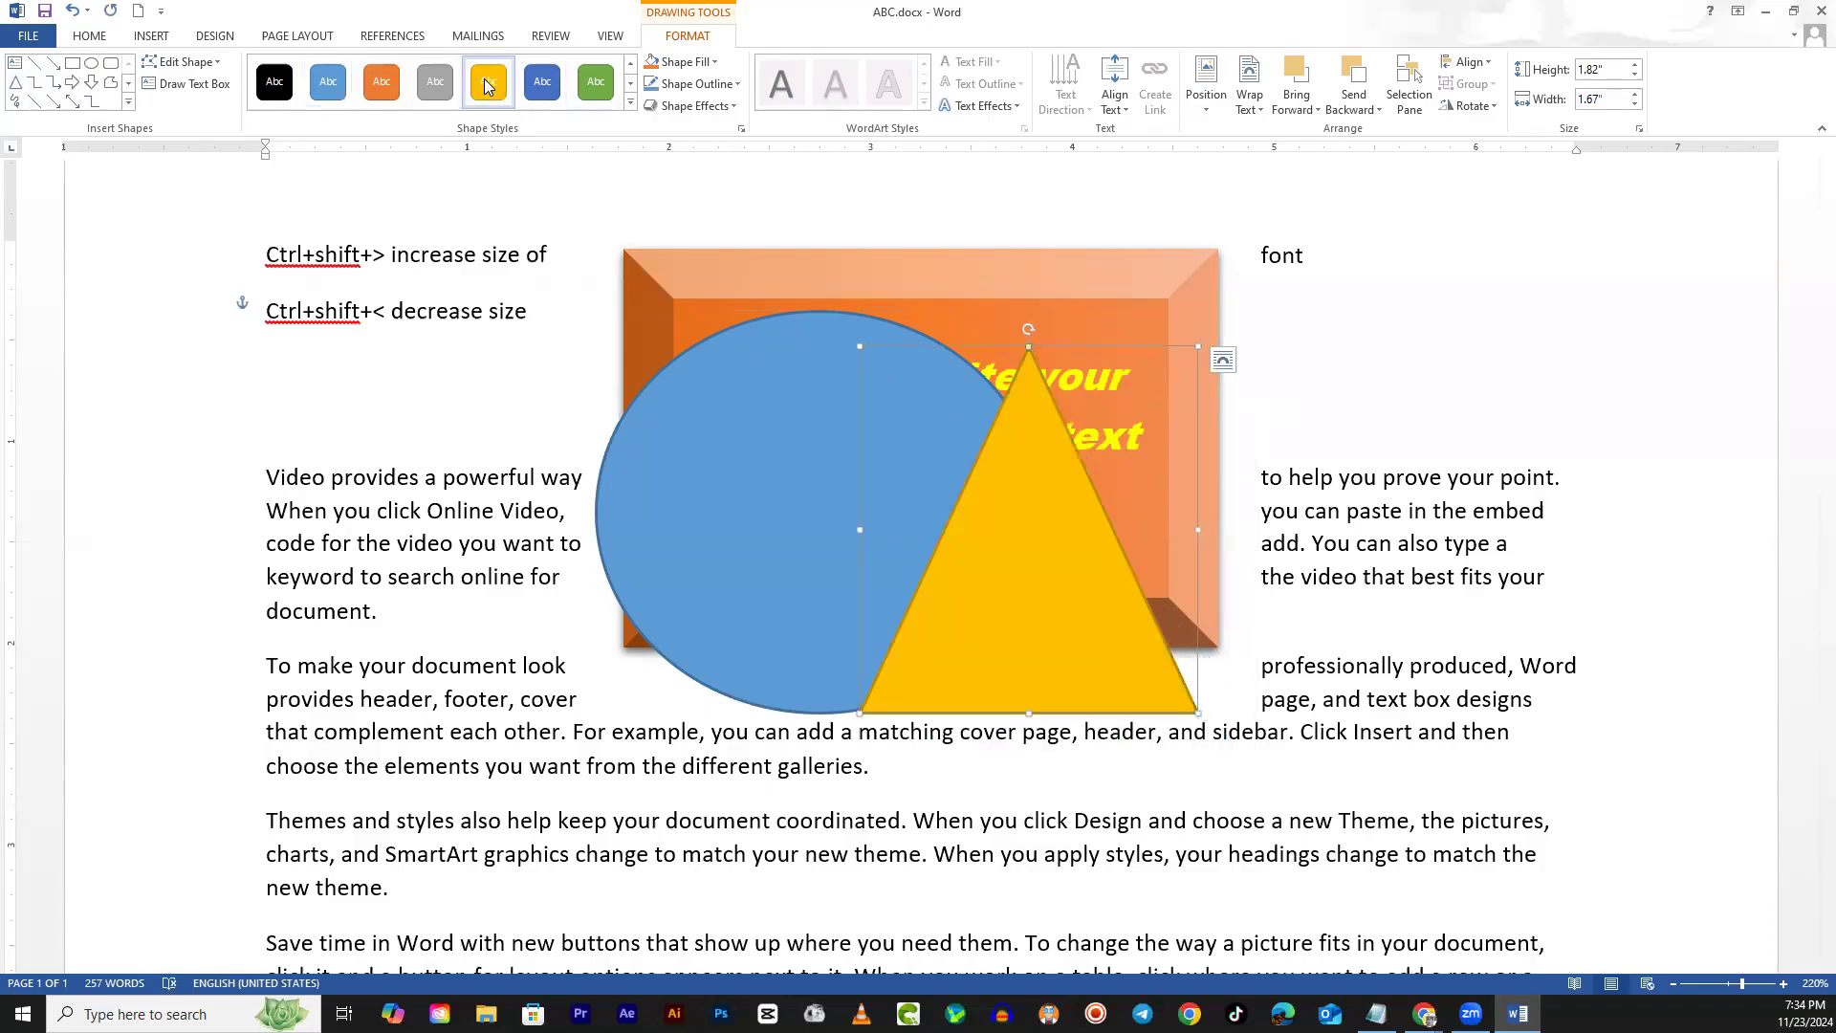
pyautogui.click(1406, 346)
pyautogui.click(1003, 284)
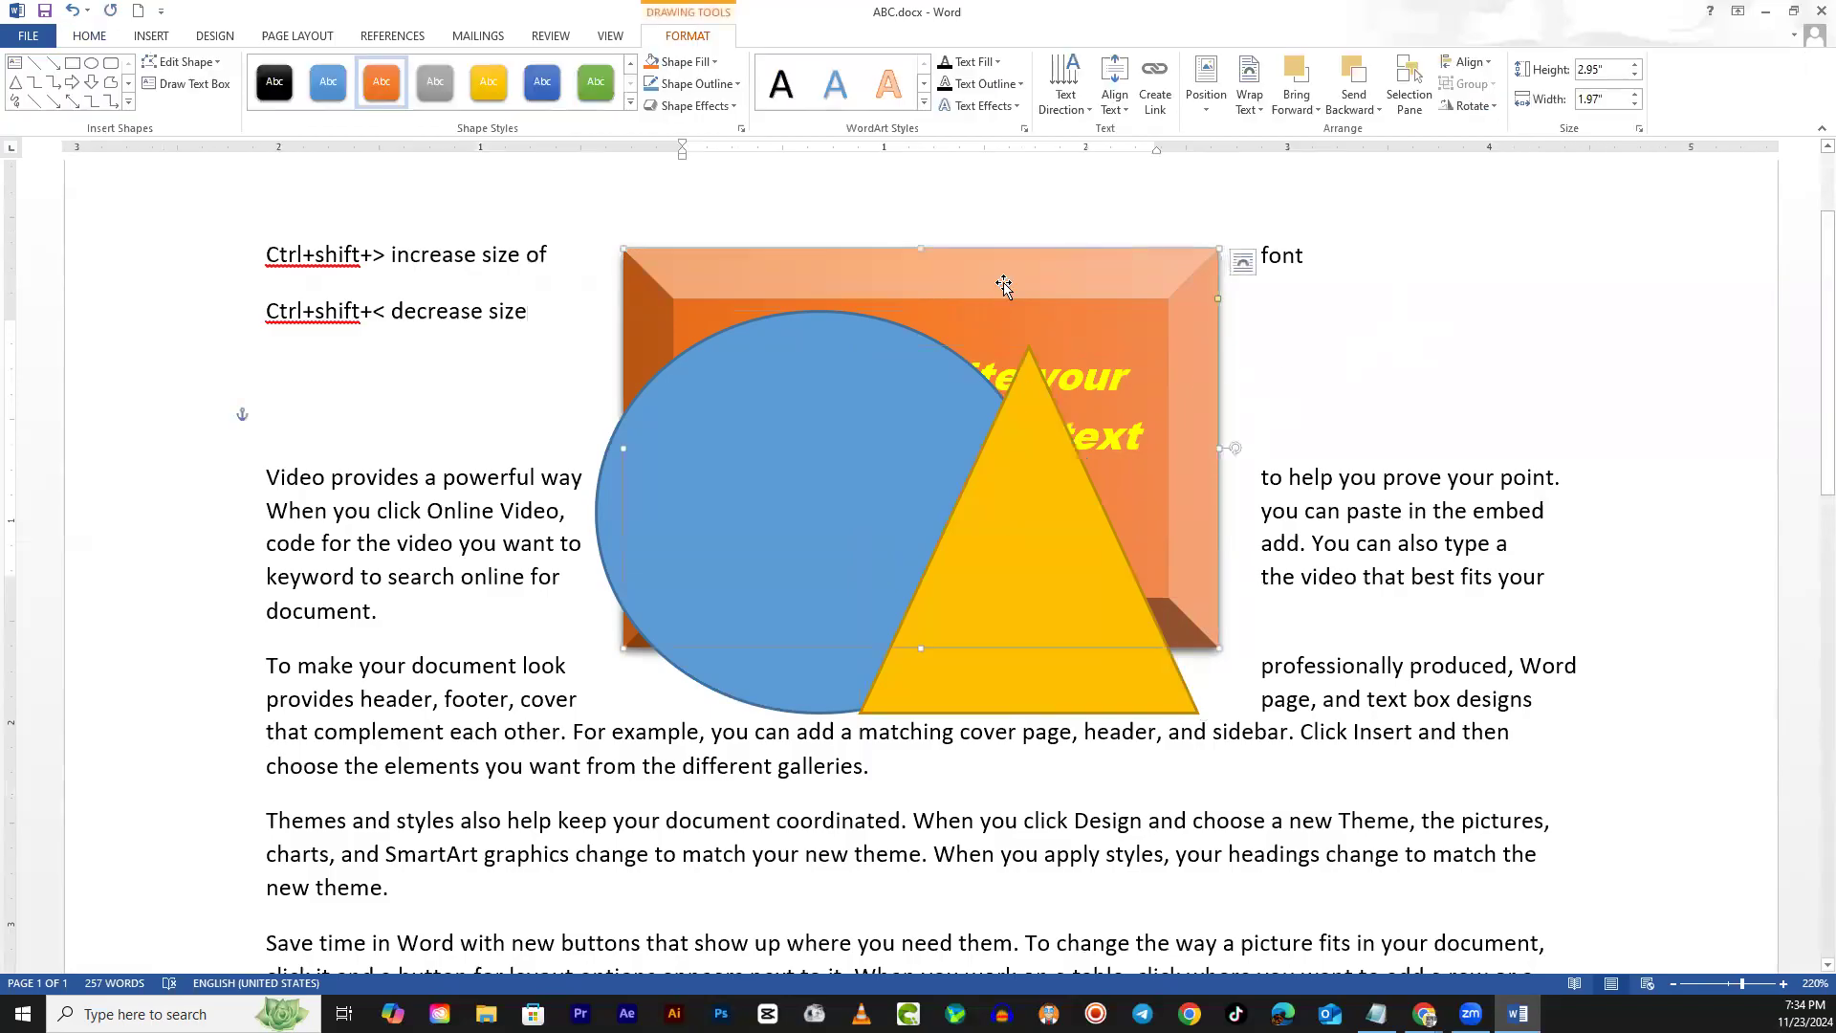
pyautogui.click(1037, 507)
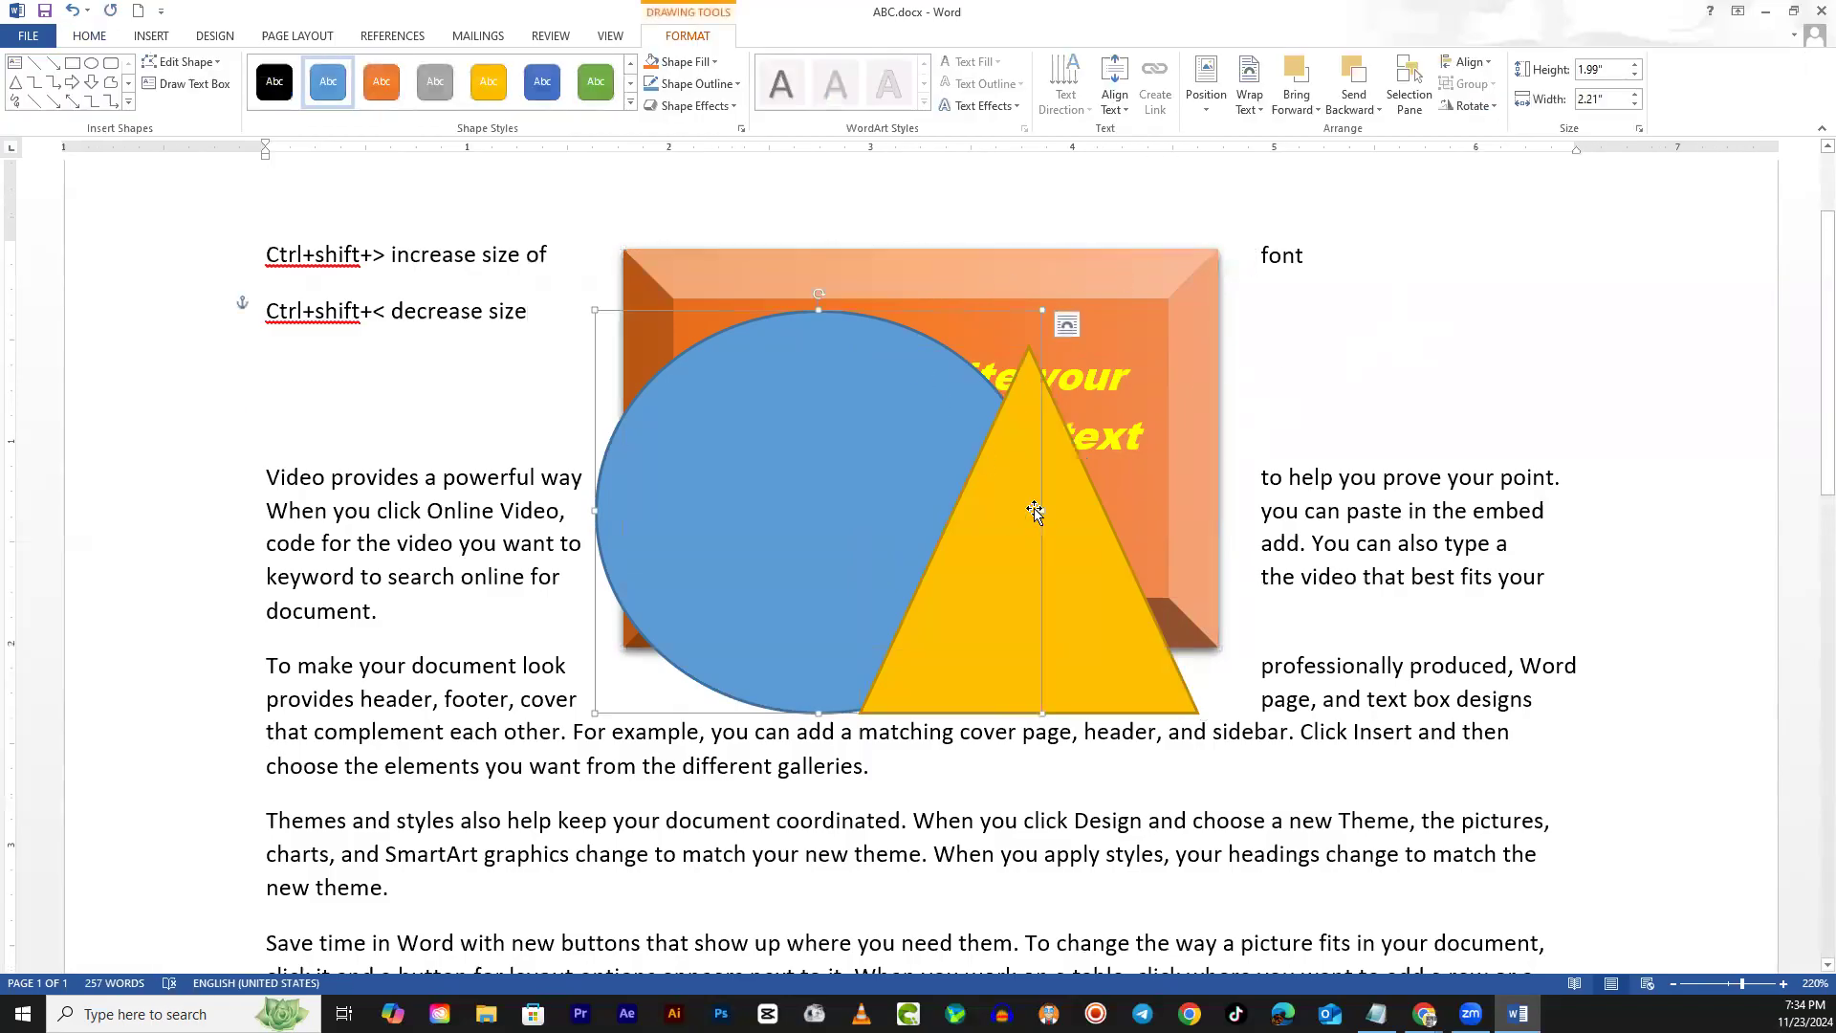
pyautogui.moveTo(1099, 601); pyautogui.dragTo(1054, 573)
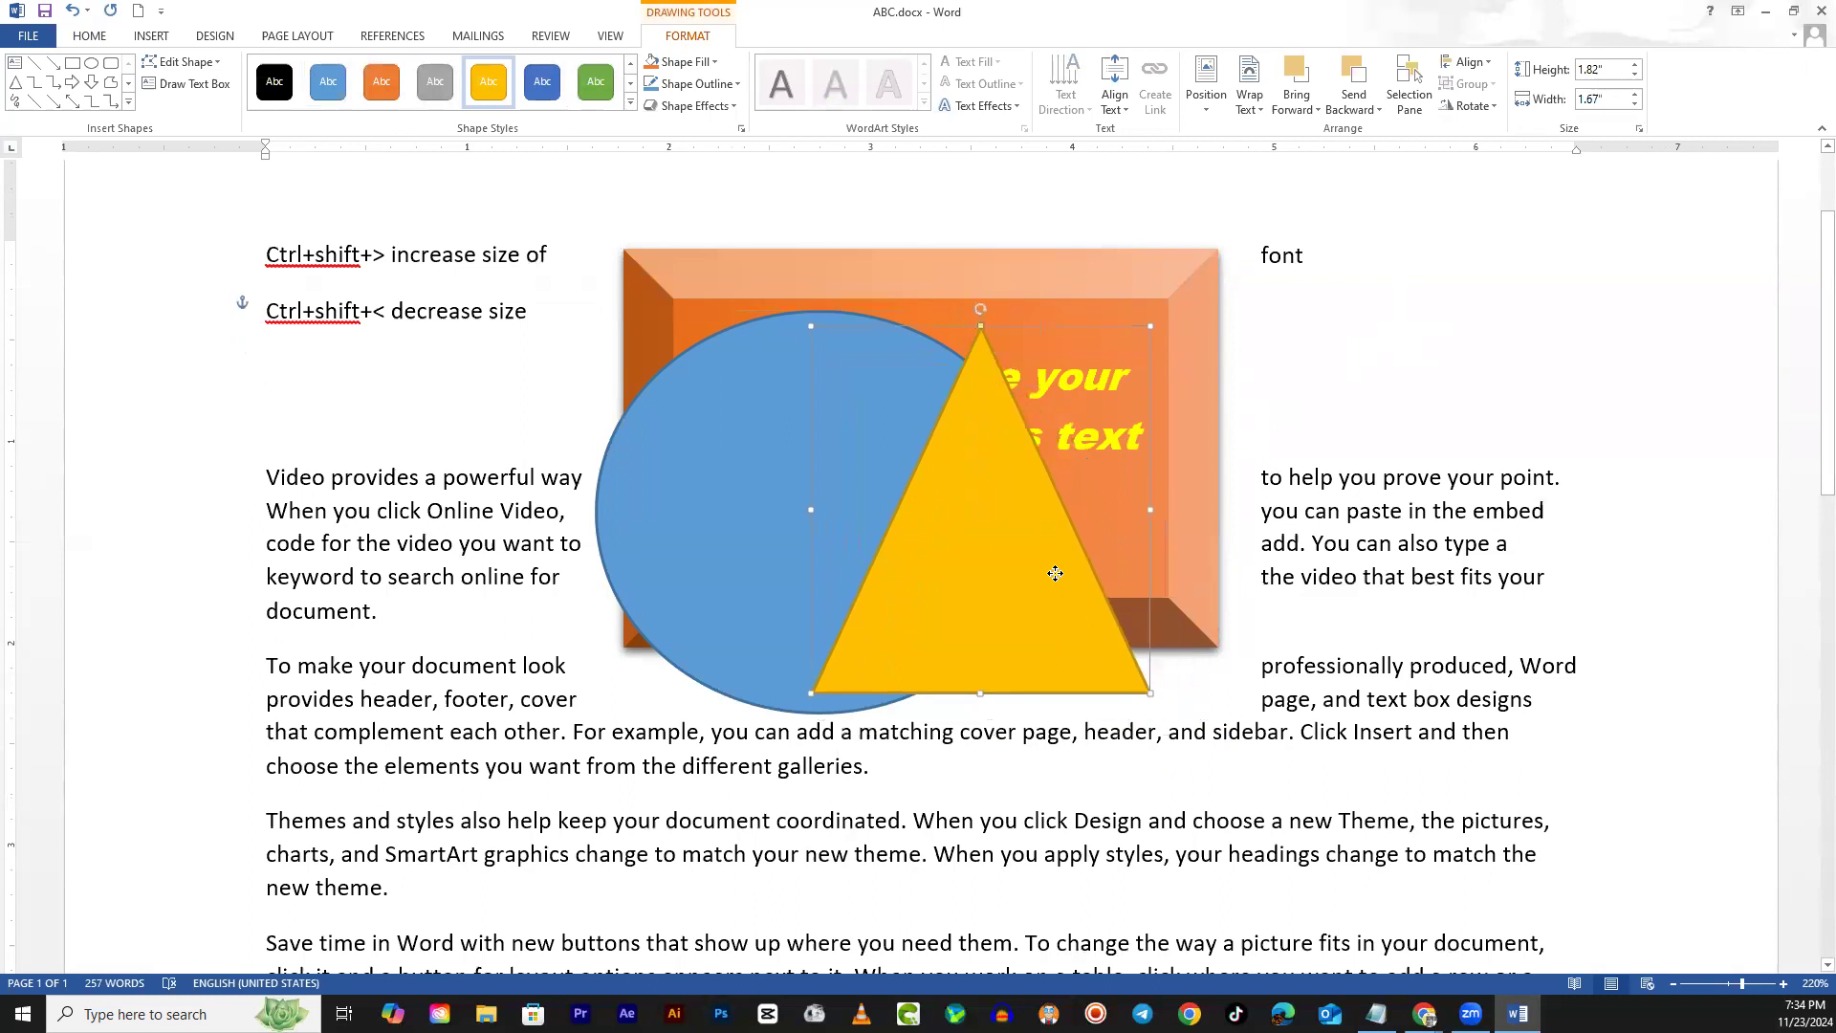
pyautogui.moveTo(1148, 693); pyautogui.dragTo(1224, 735)
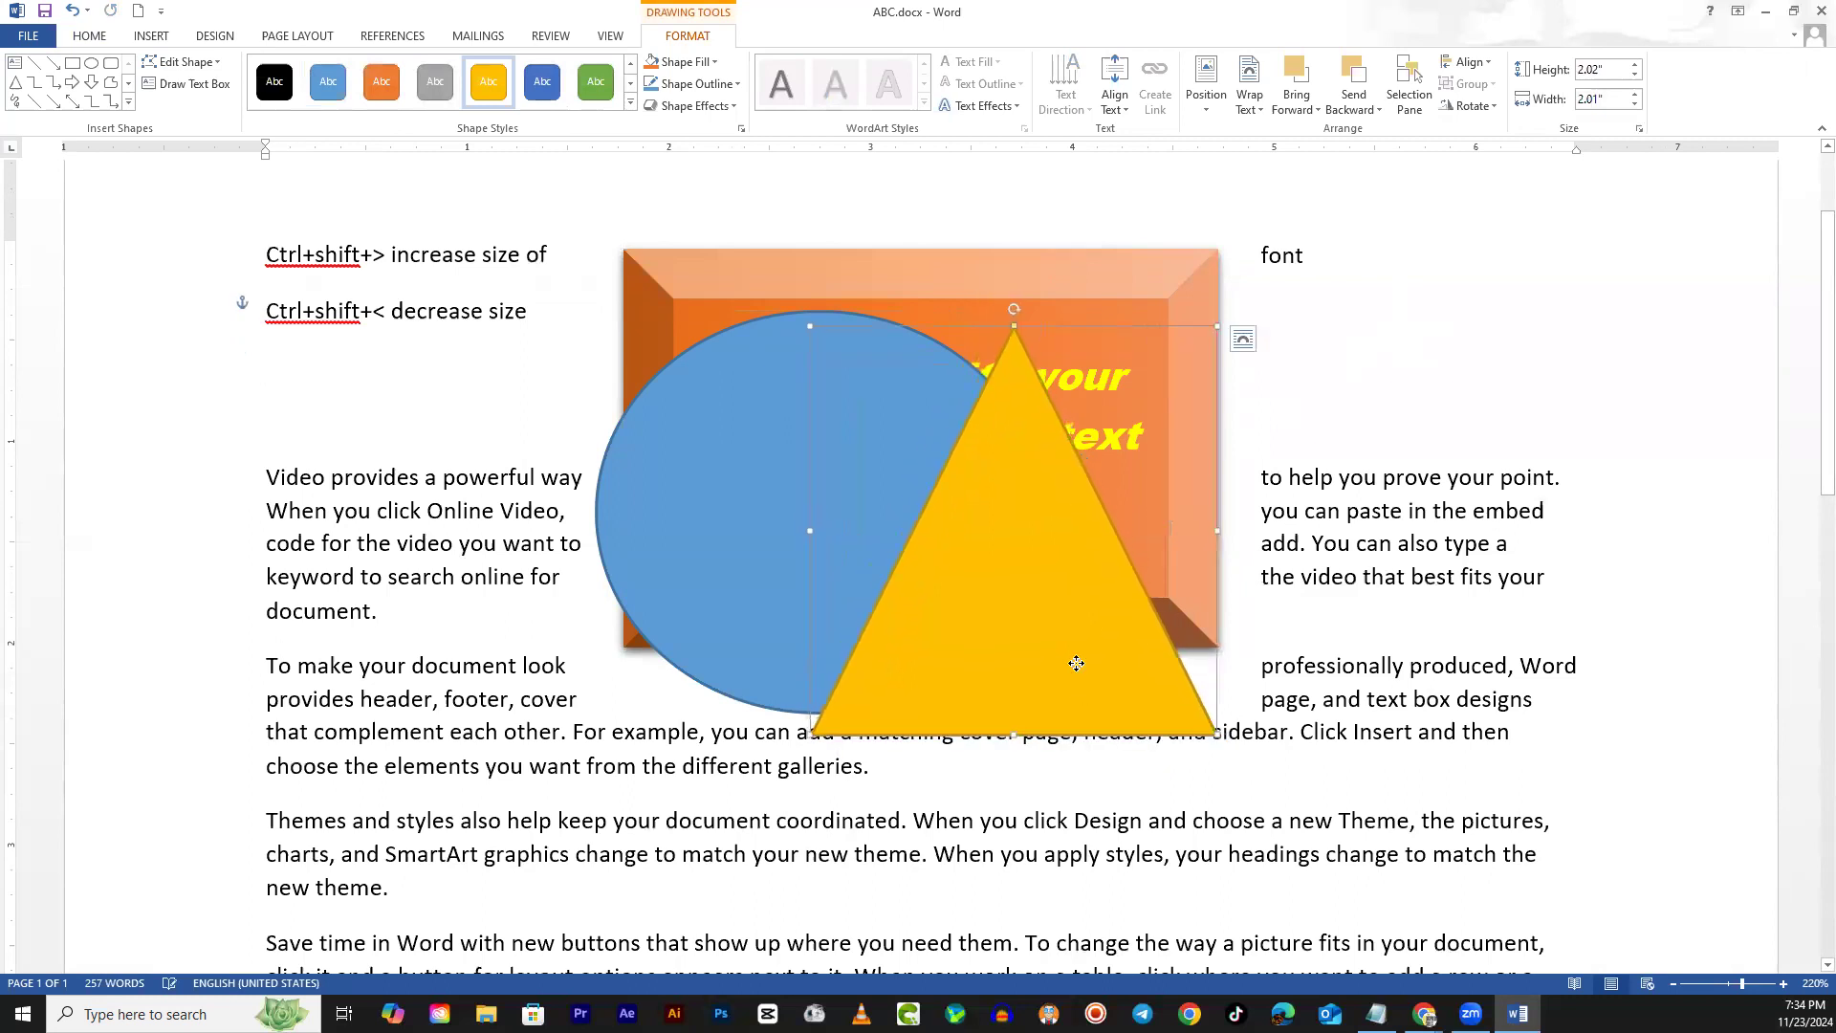
pyautogui.moveTo(1074, 664); pyautogui.dragTo(1086, 574)
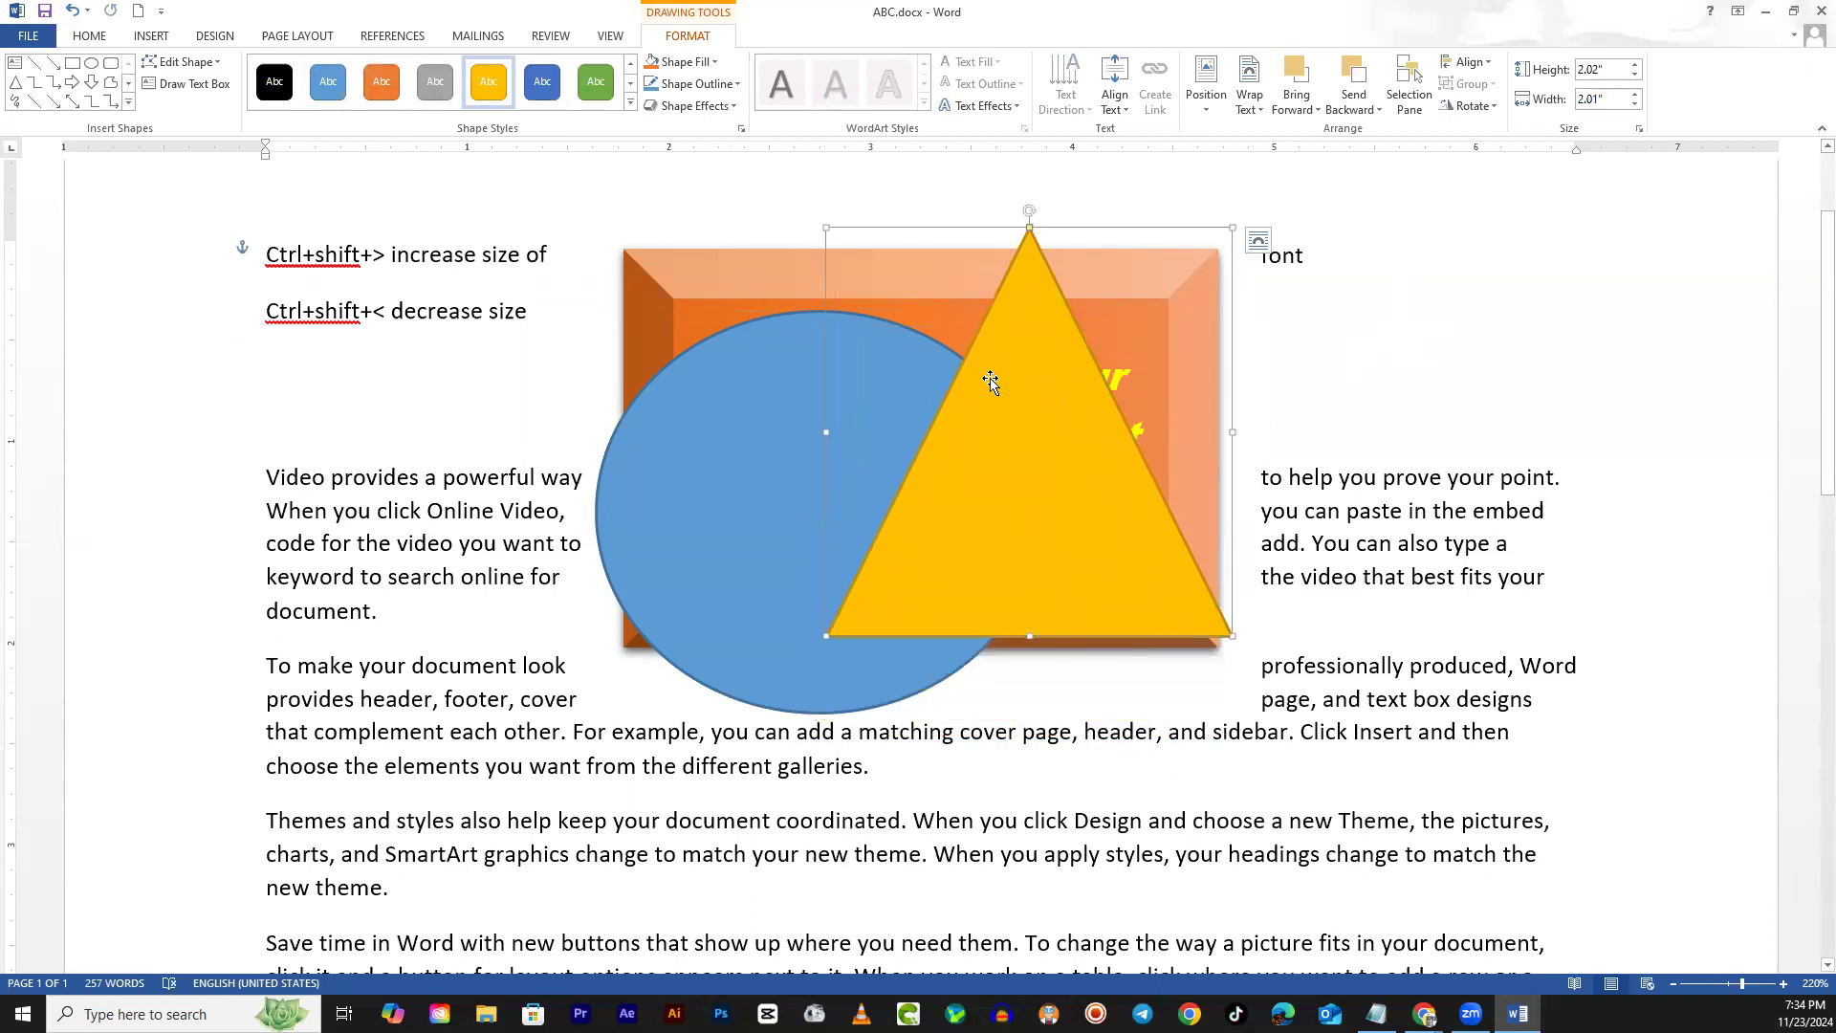
# Try Send Backward and Bring Forward, then send the yellow triangle to the back
pyautogui.click(1310, 112)
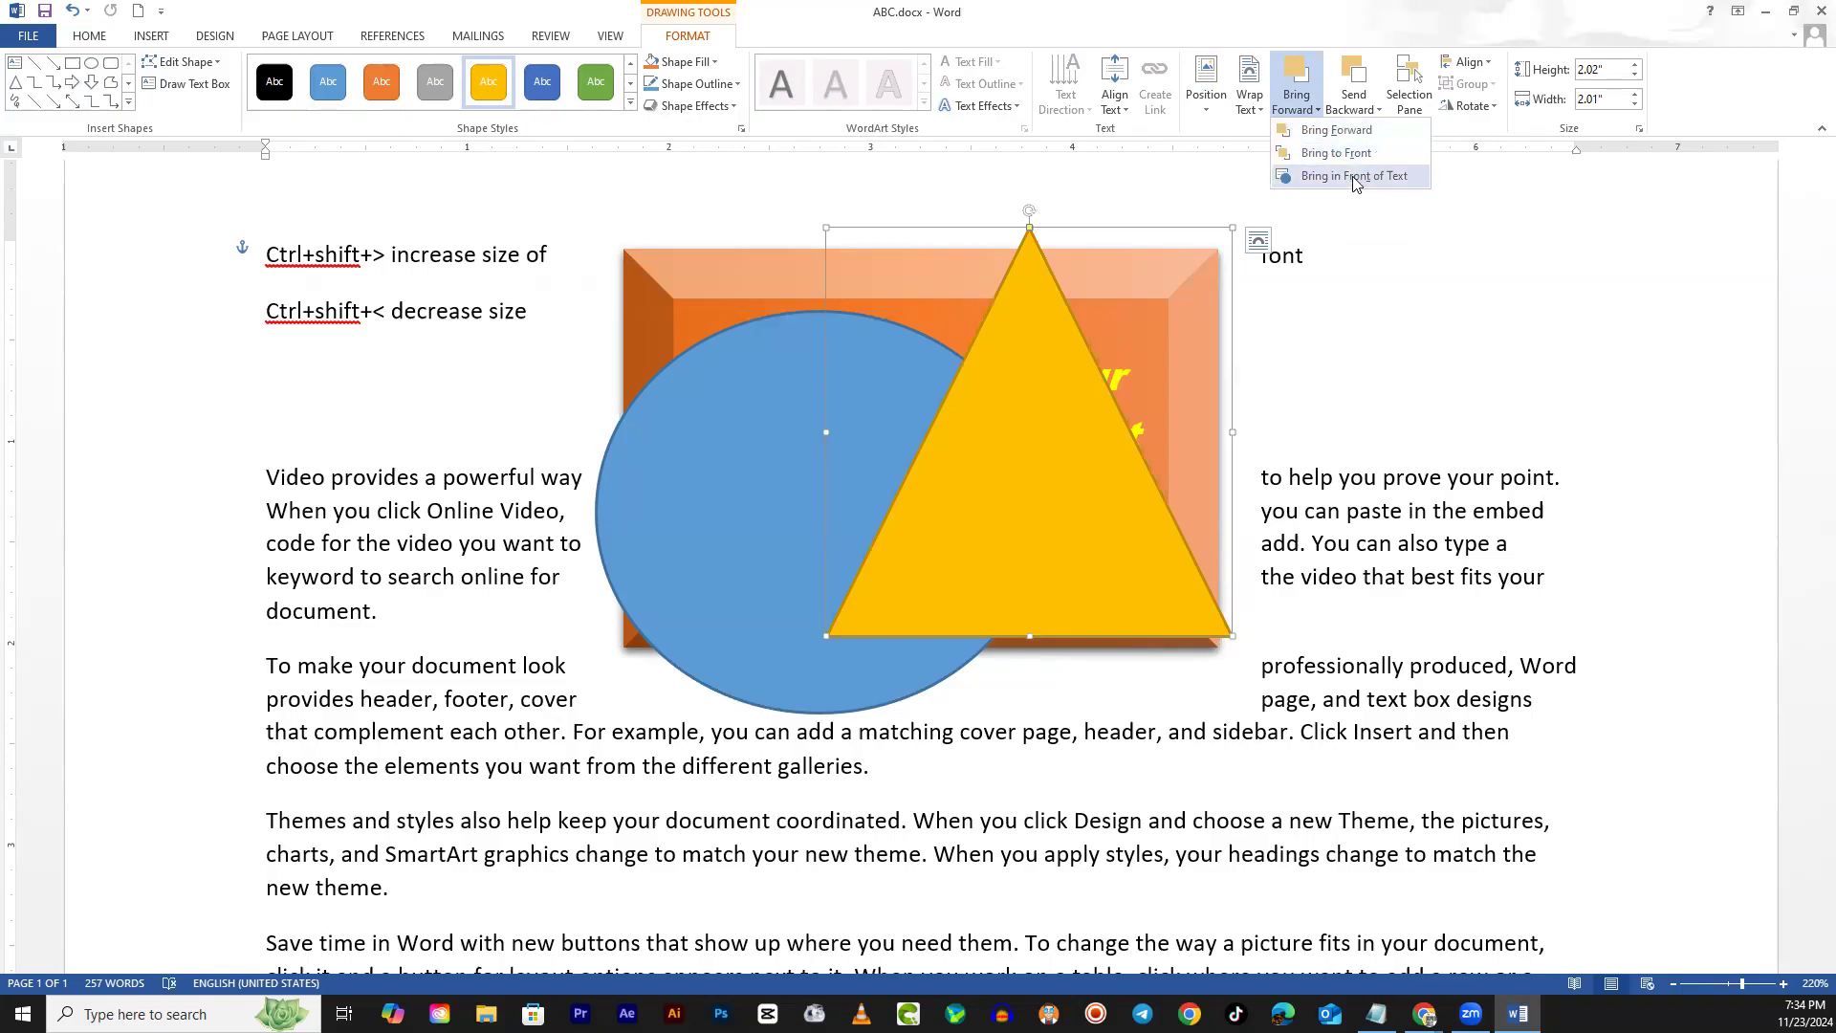
pyautogui.click(1364, 113)
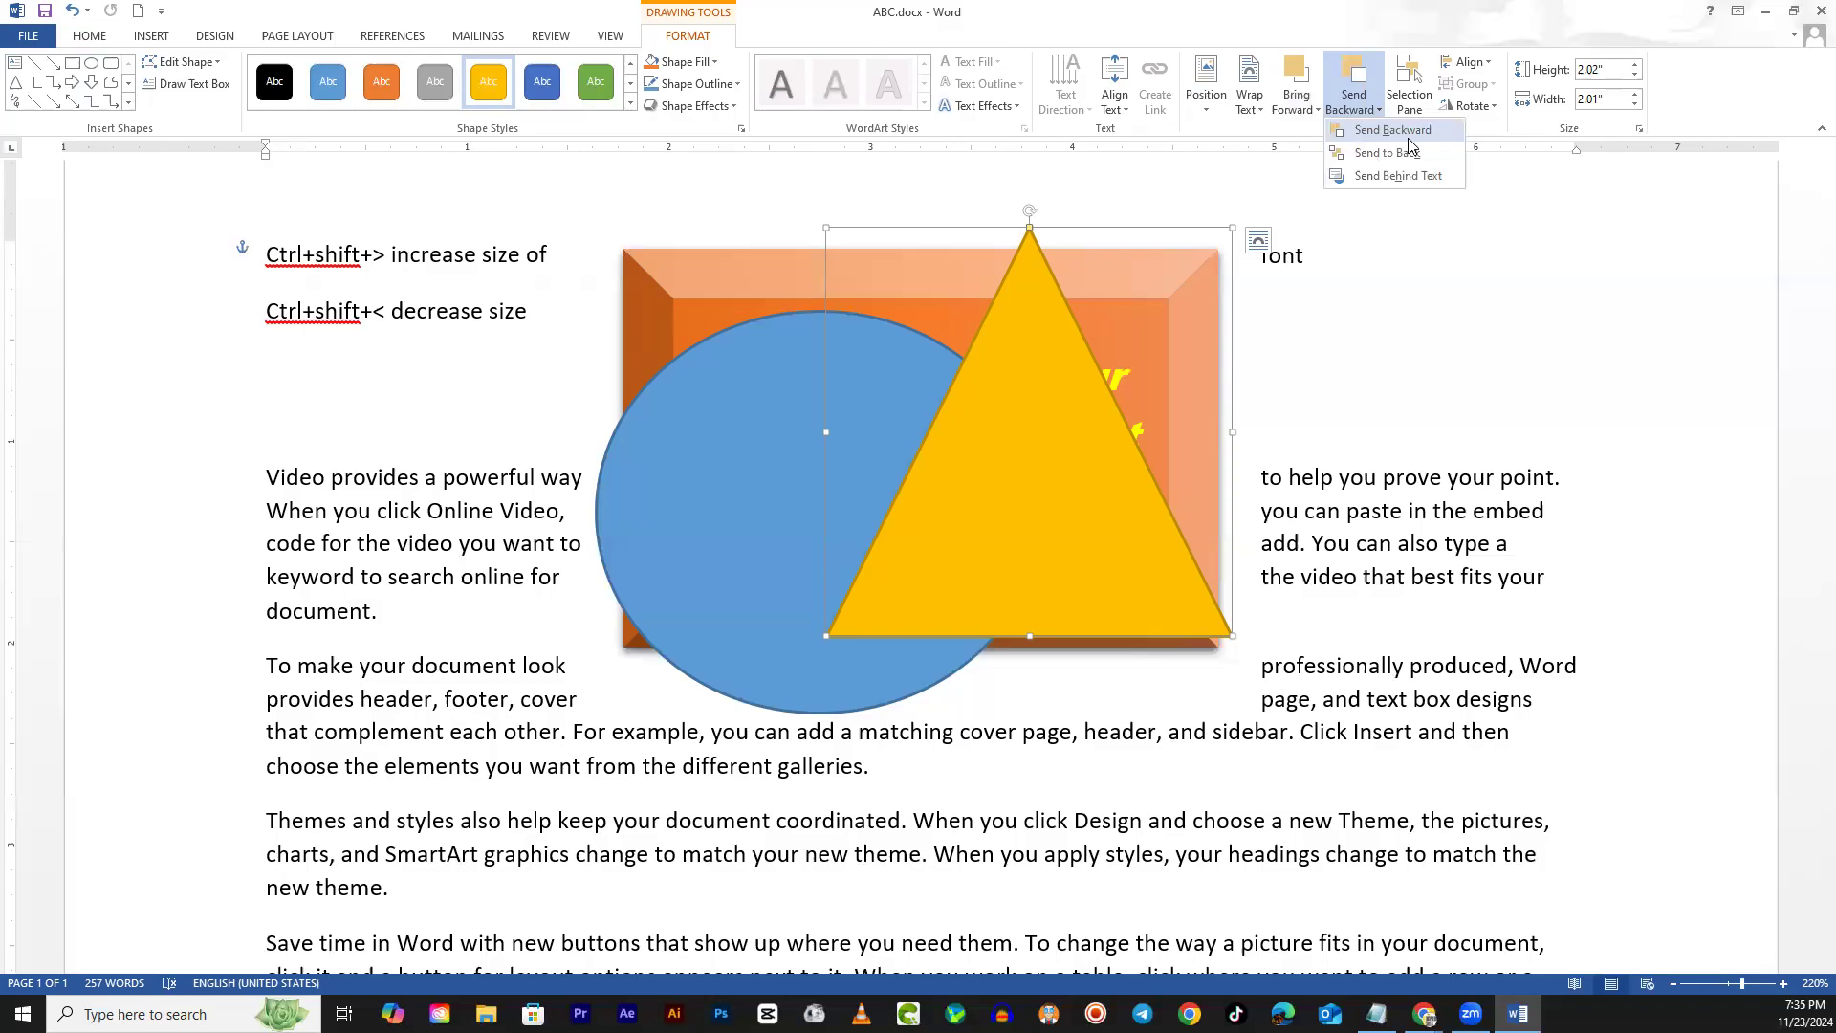
pyautogui.click(1408, 139)
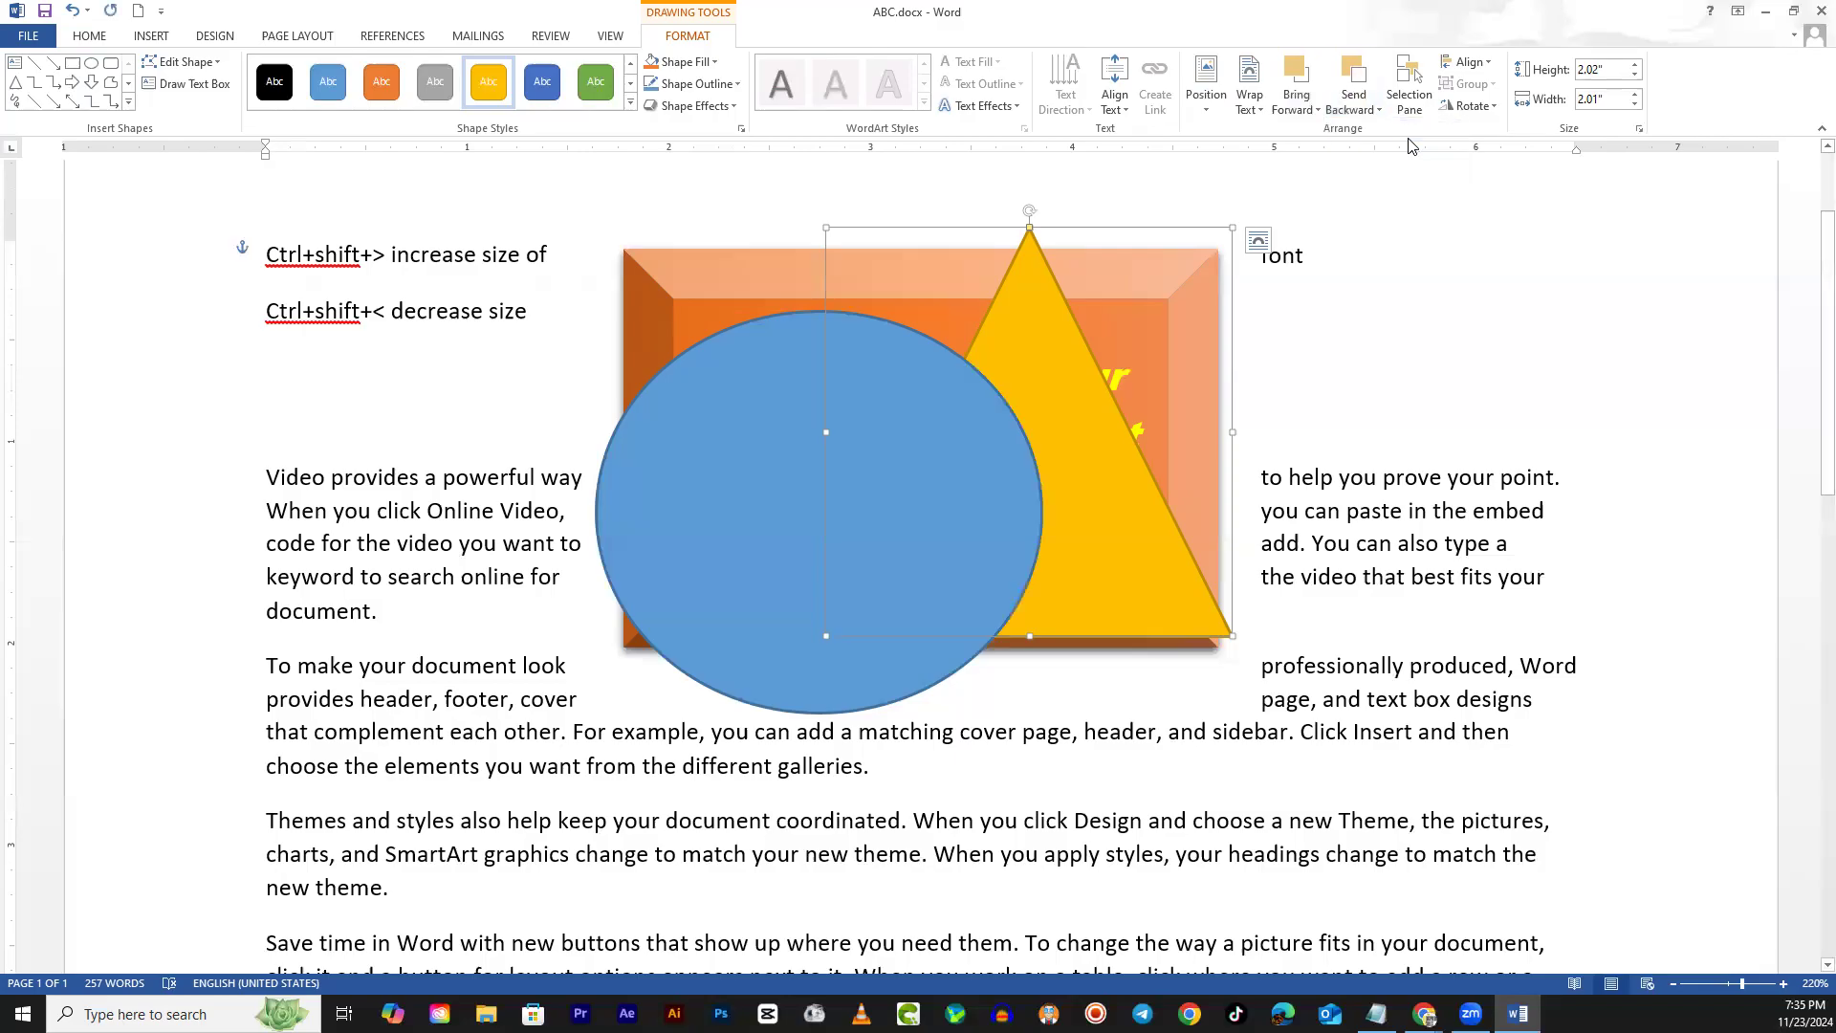
pyautogui.click(1312, 108)
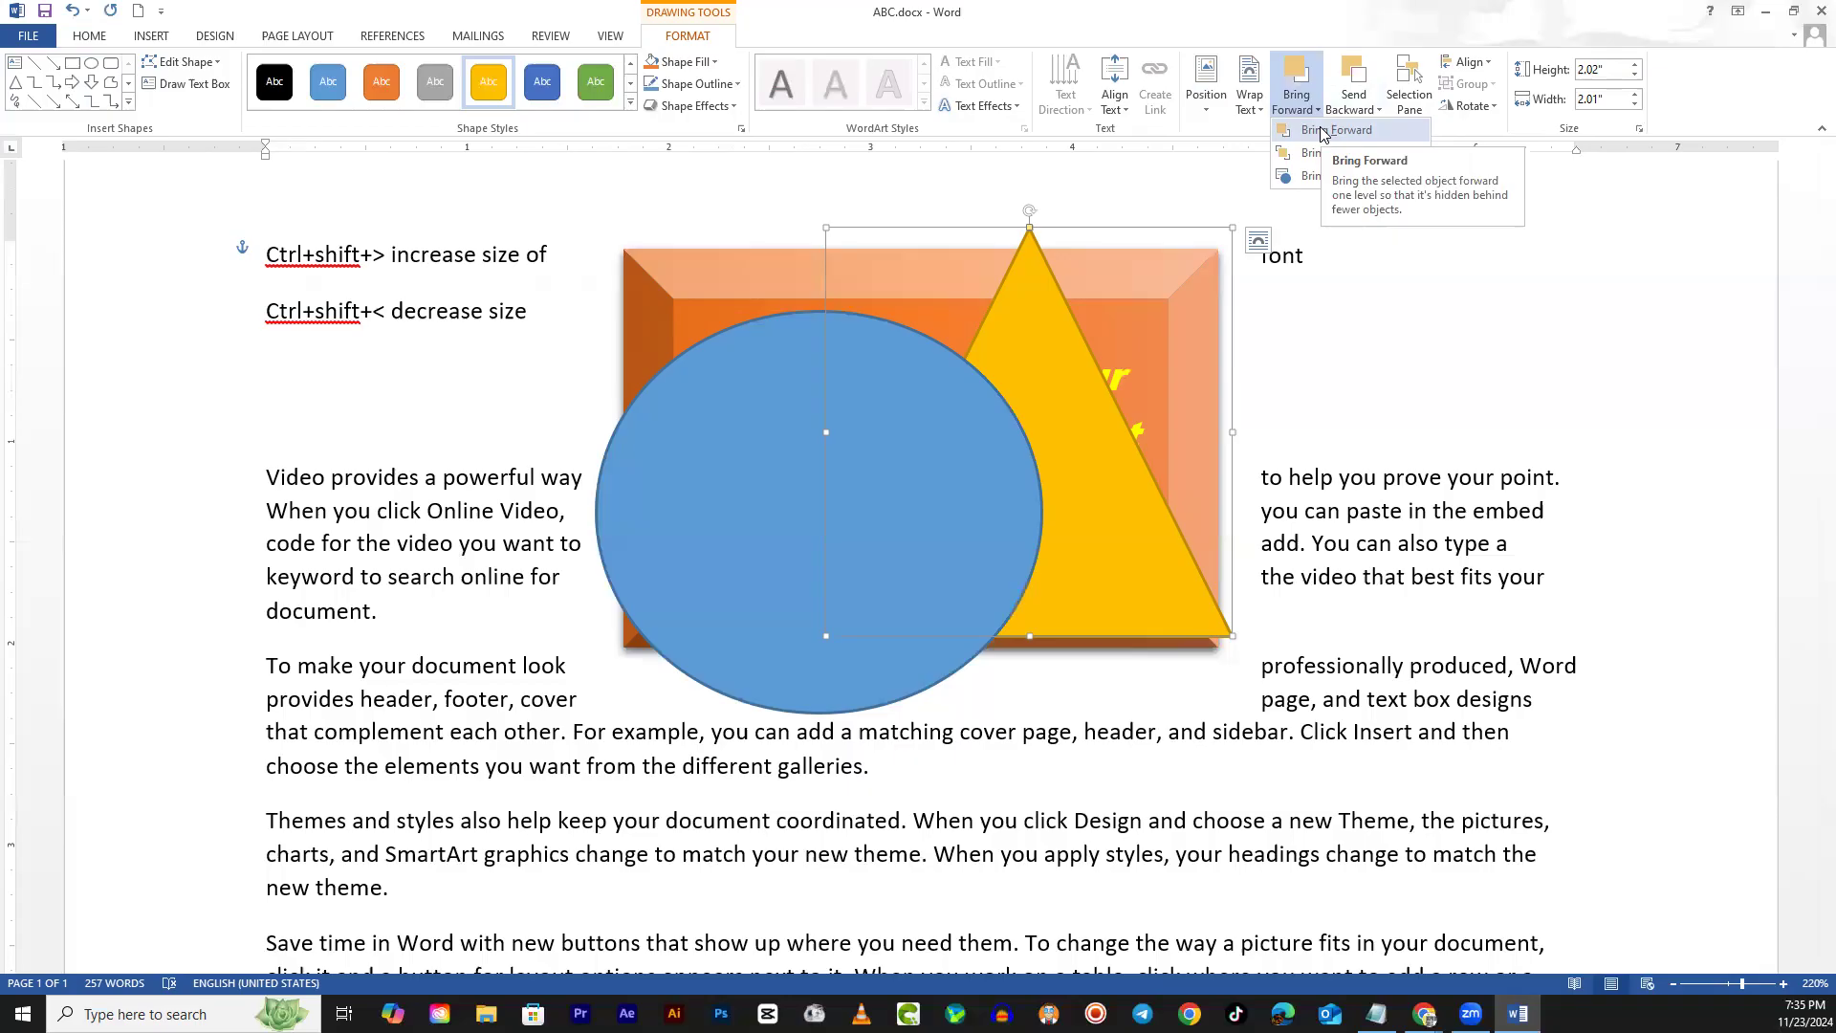
pyautogui.click(1324, 131)
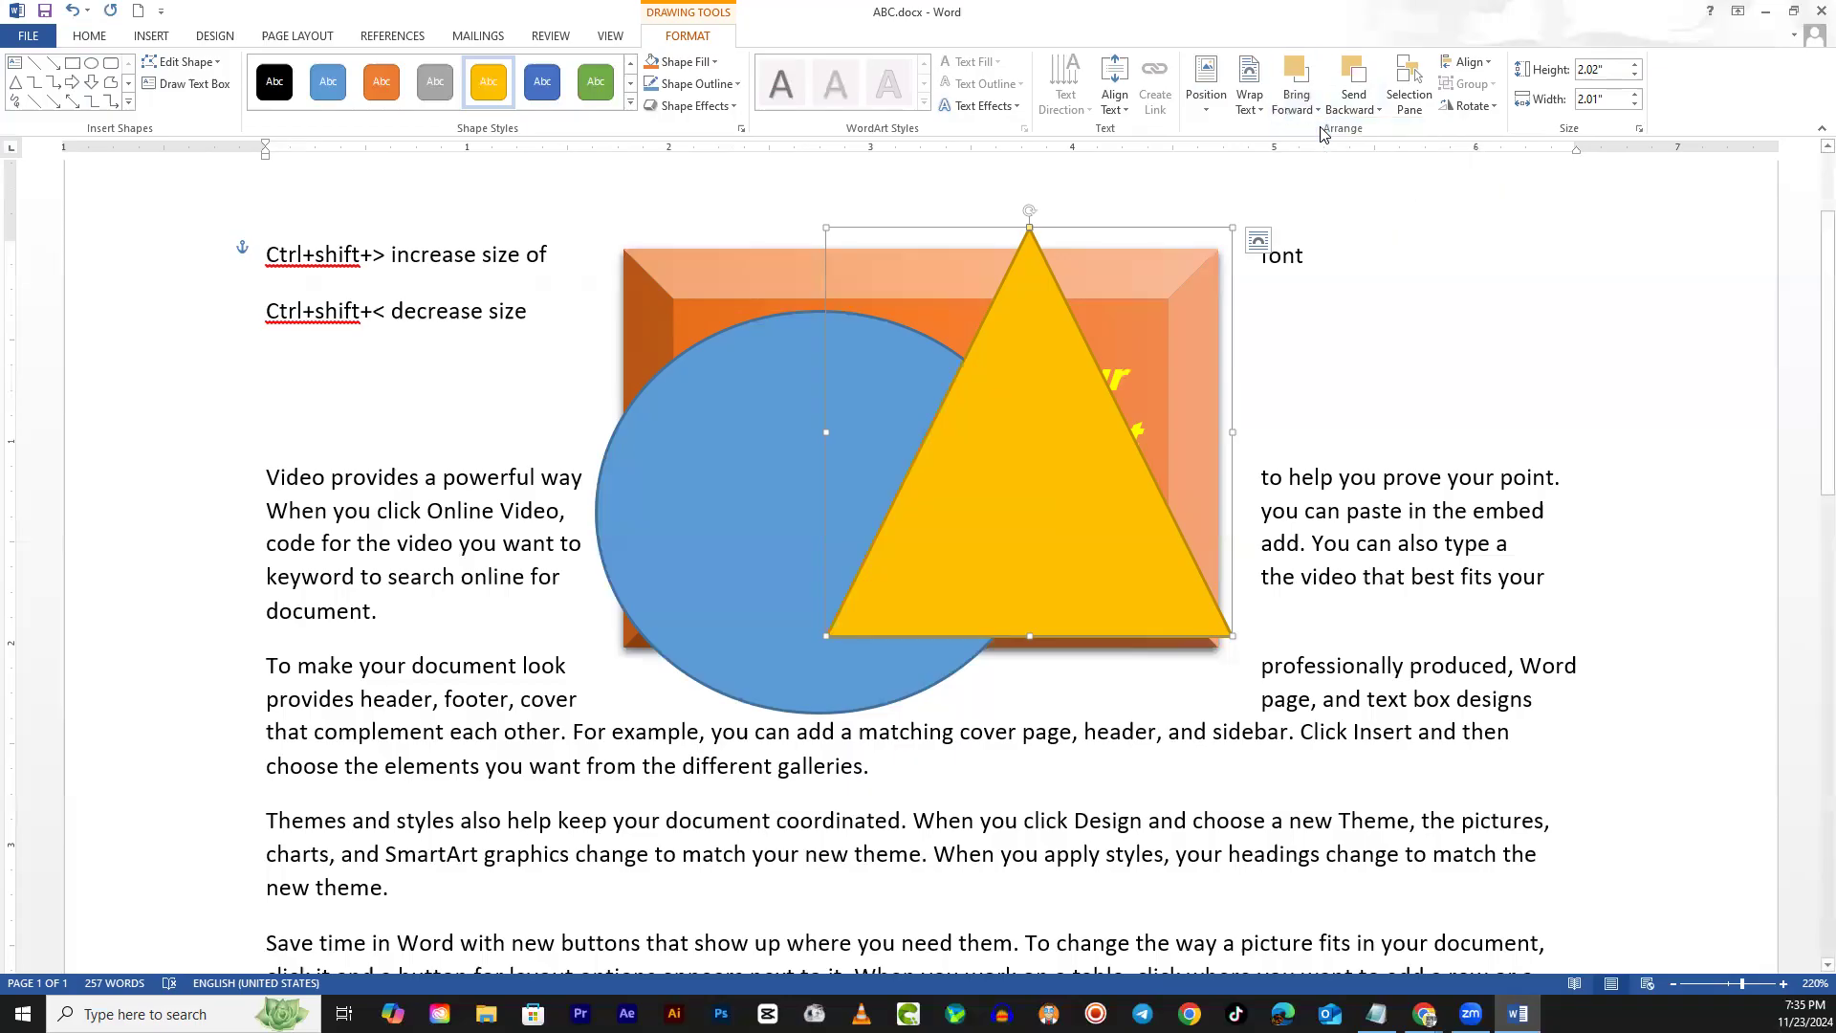
pyautogui.click(1346, 113)
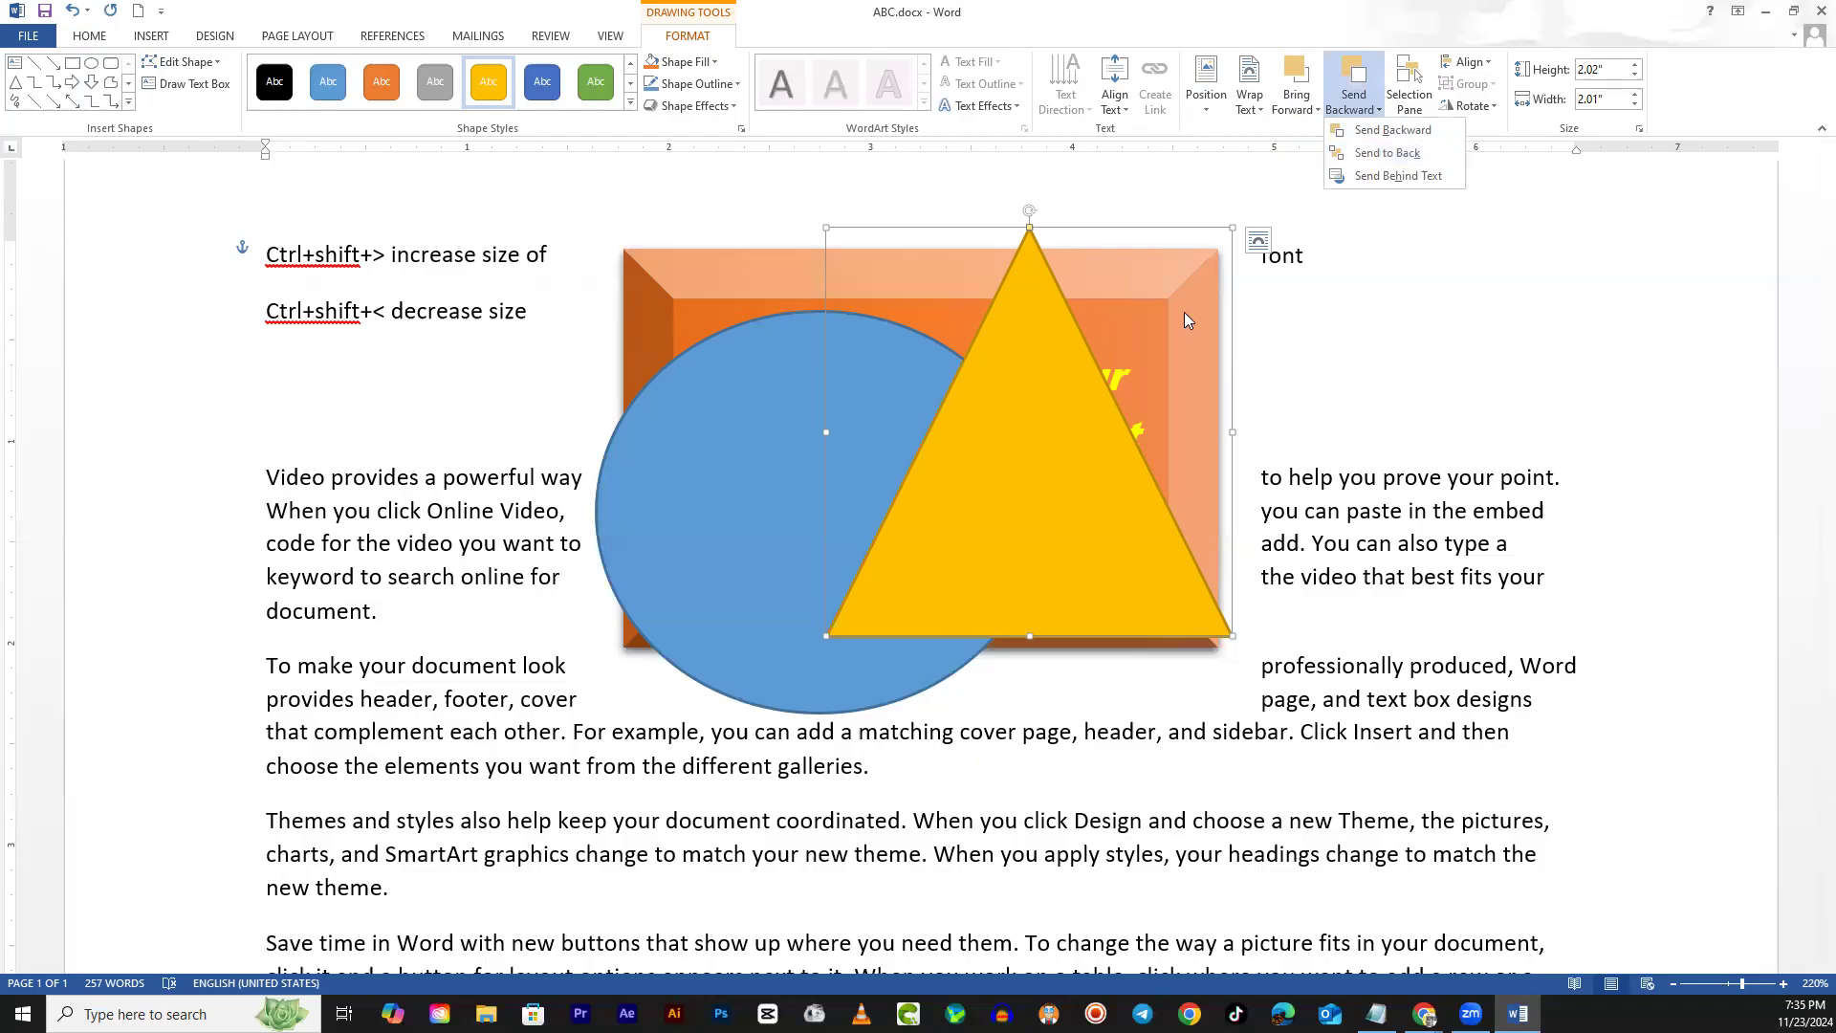
pyautogui.click(1385, 155)
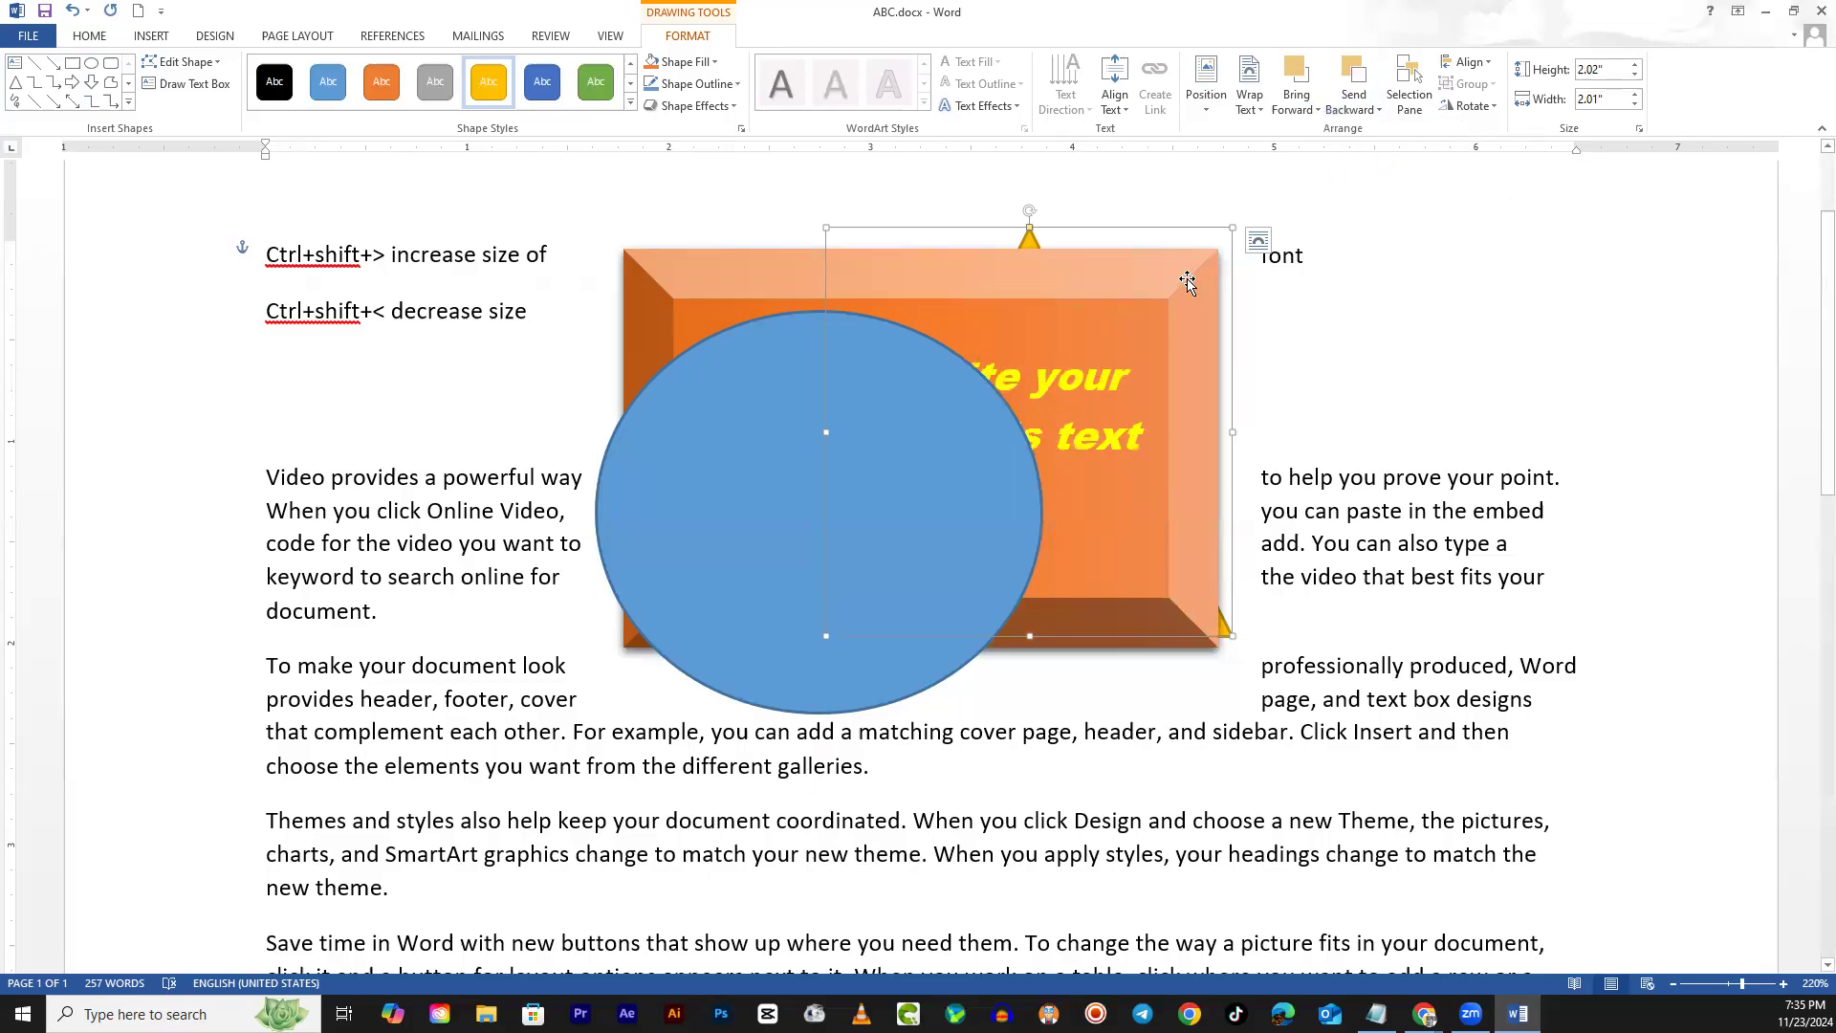
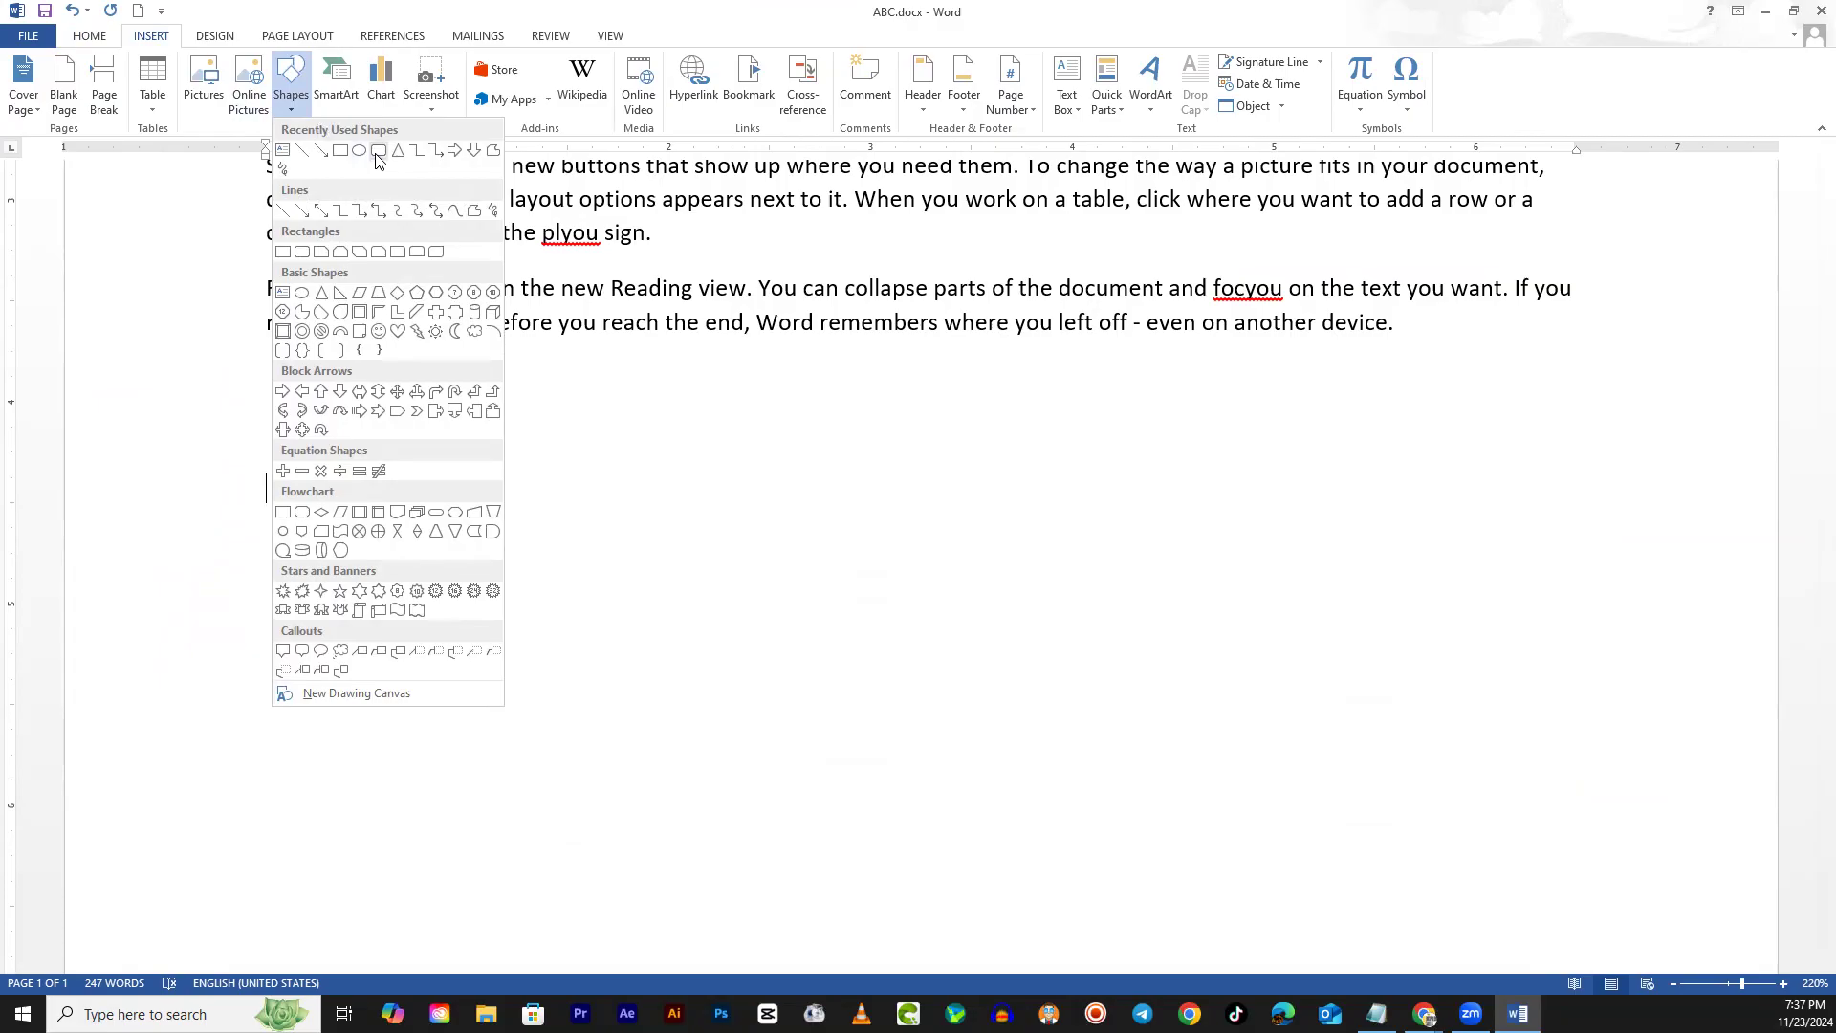
# Draw a blue rounded square below the text and paste a green copy beside it
pyautogui.click(379, 160)
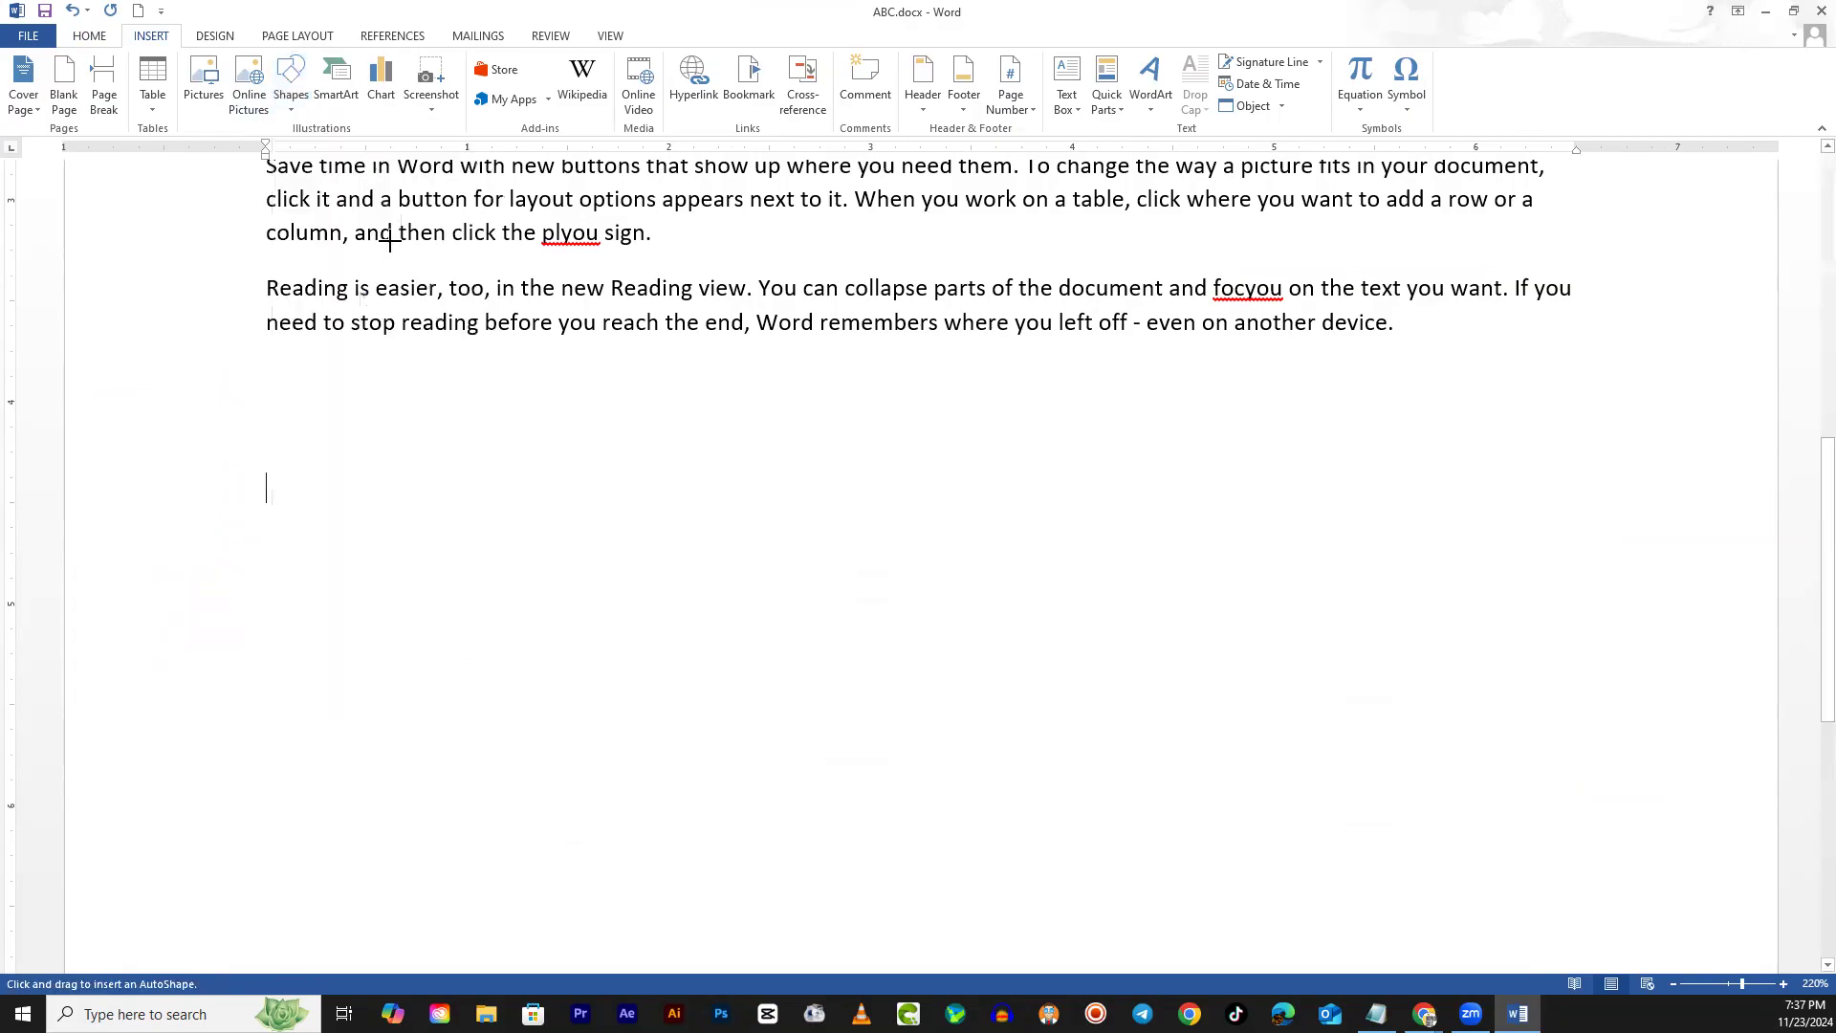
pyautogui.moveTo(262, 476); pyautogui.dragTo(346, 575)
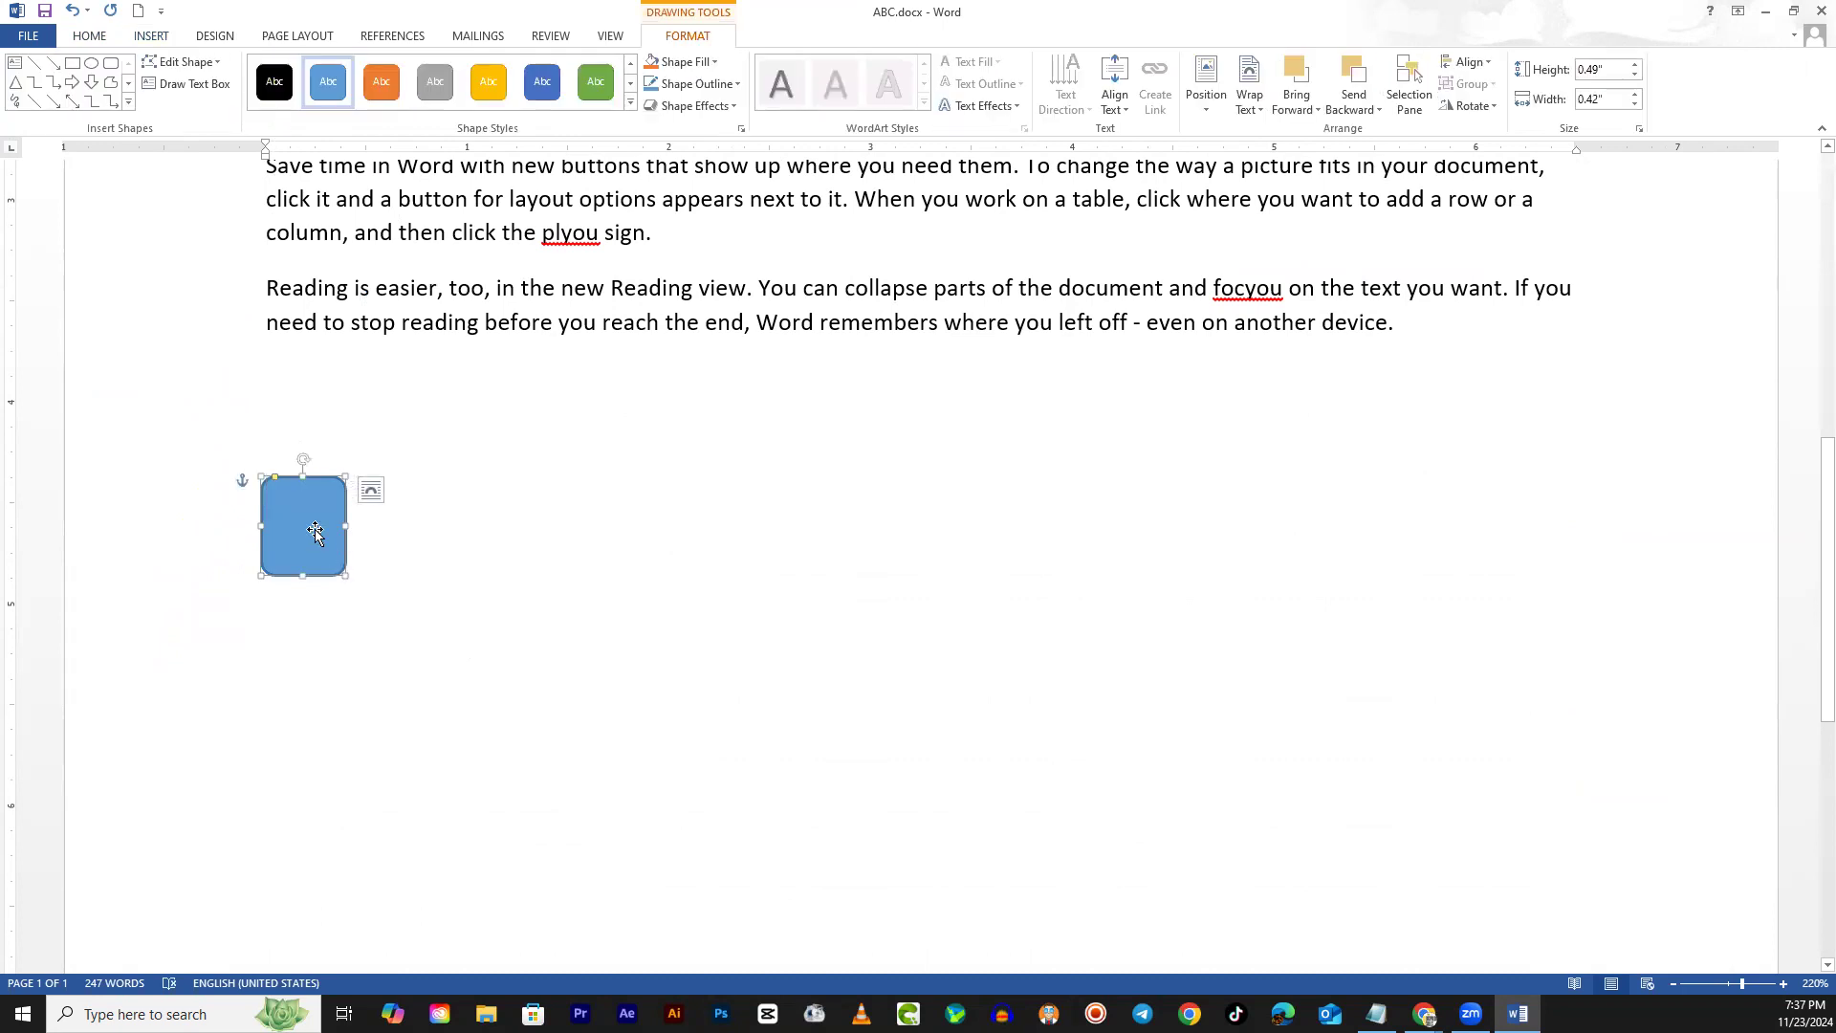
pyautogui.hotkey('ctrl', 'v')
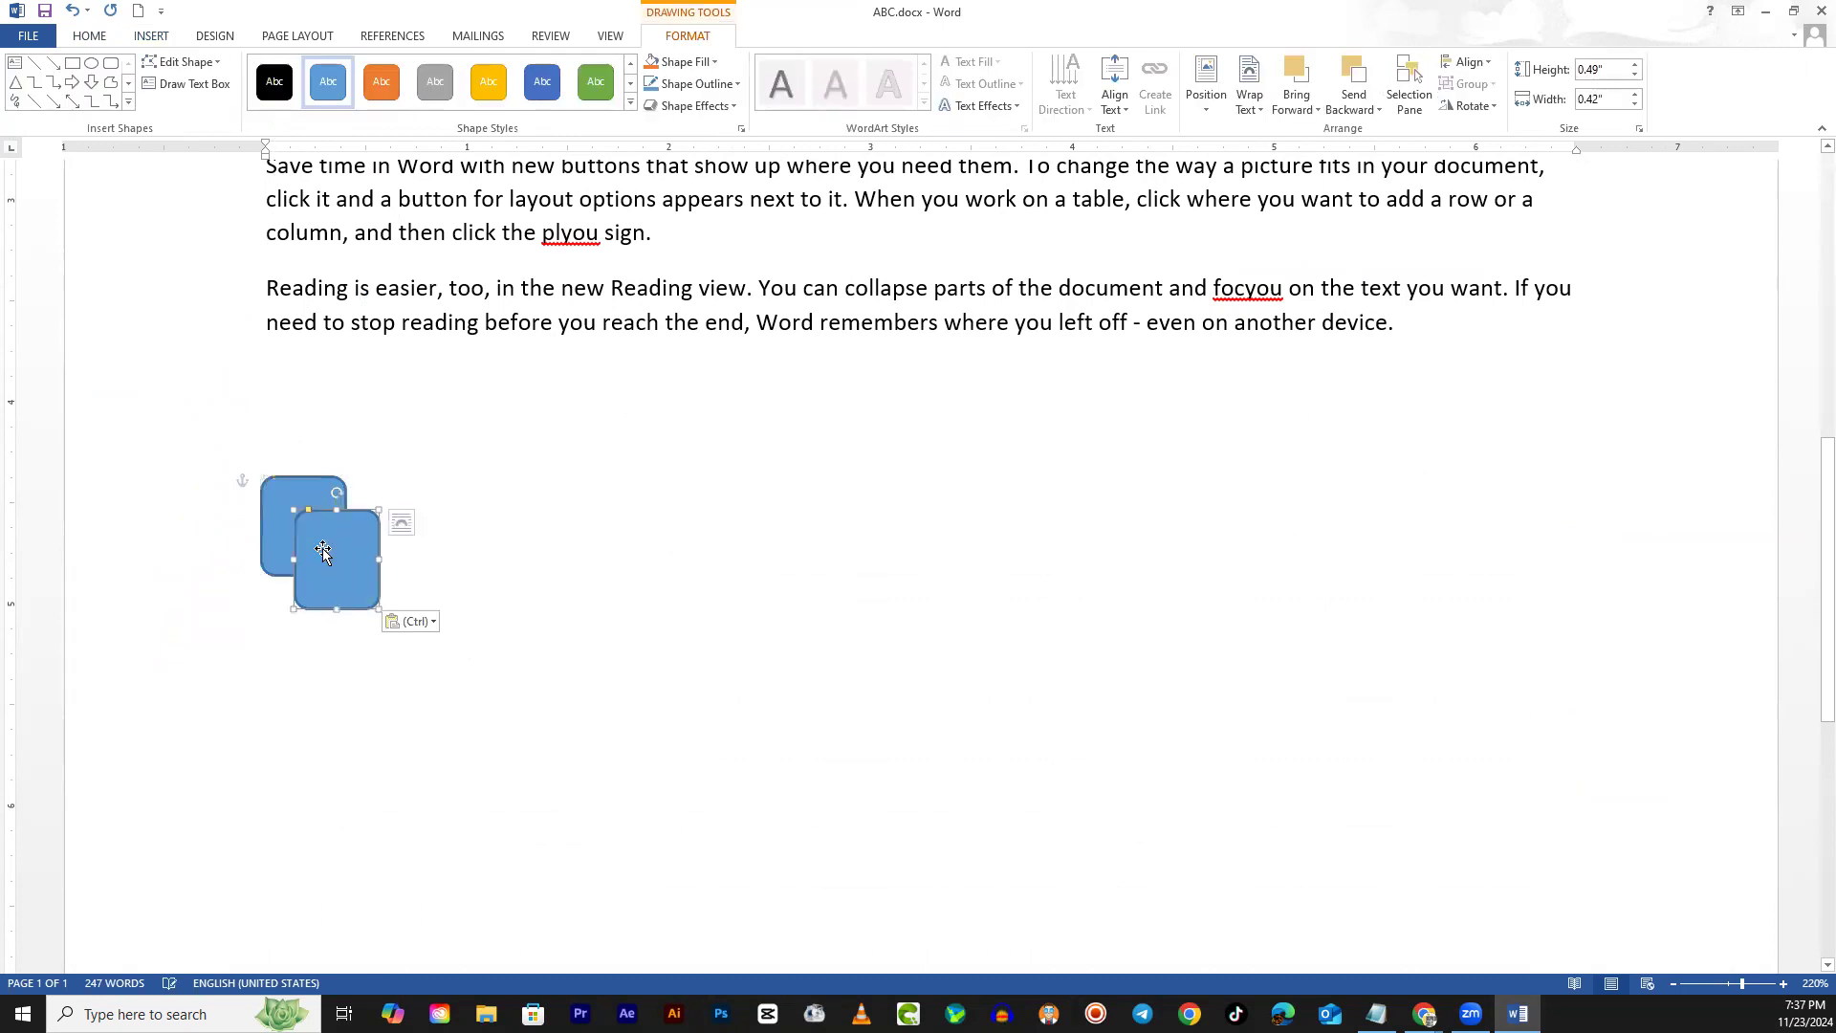
pyautogui.moveTo(334, 556); pyautogui.dragTo(486, 505)
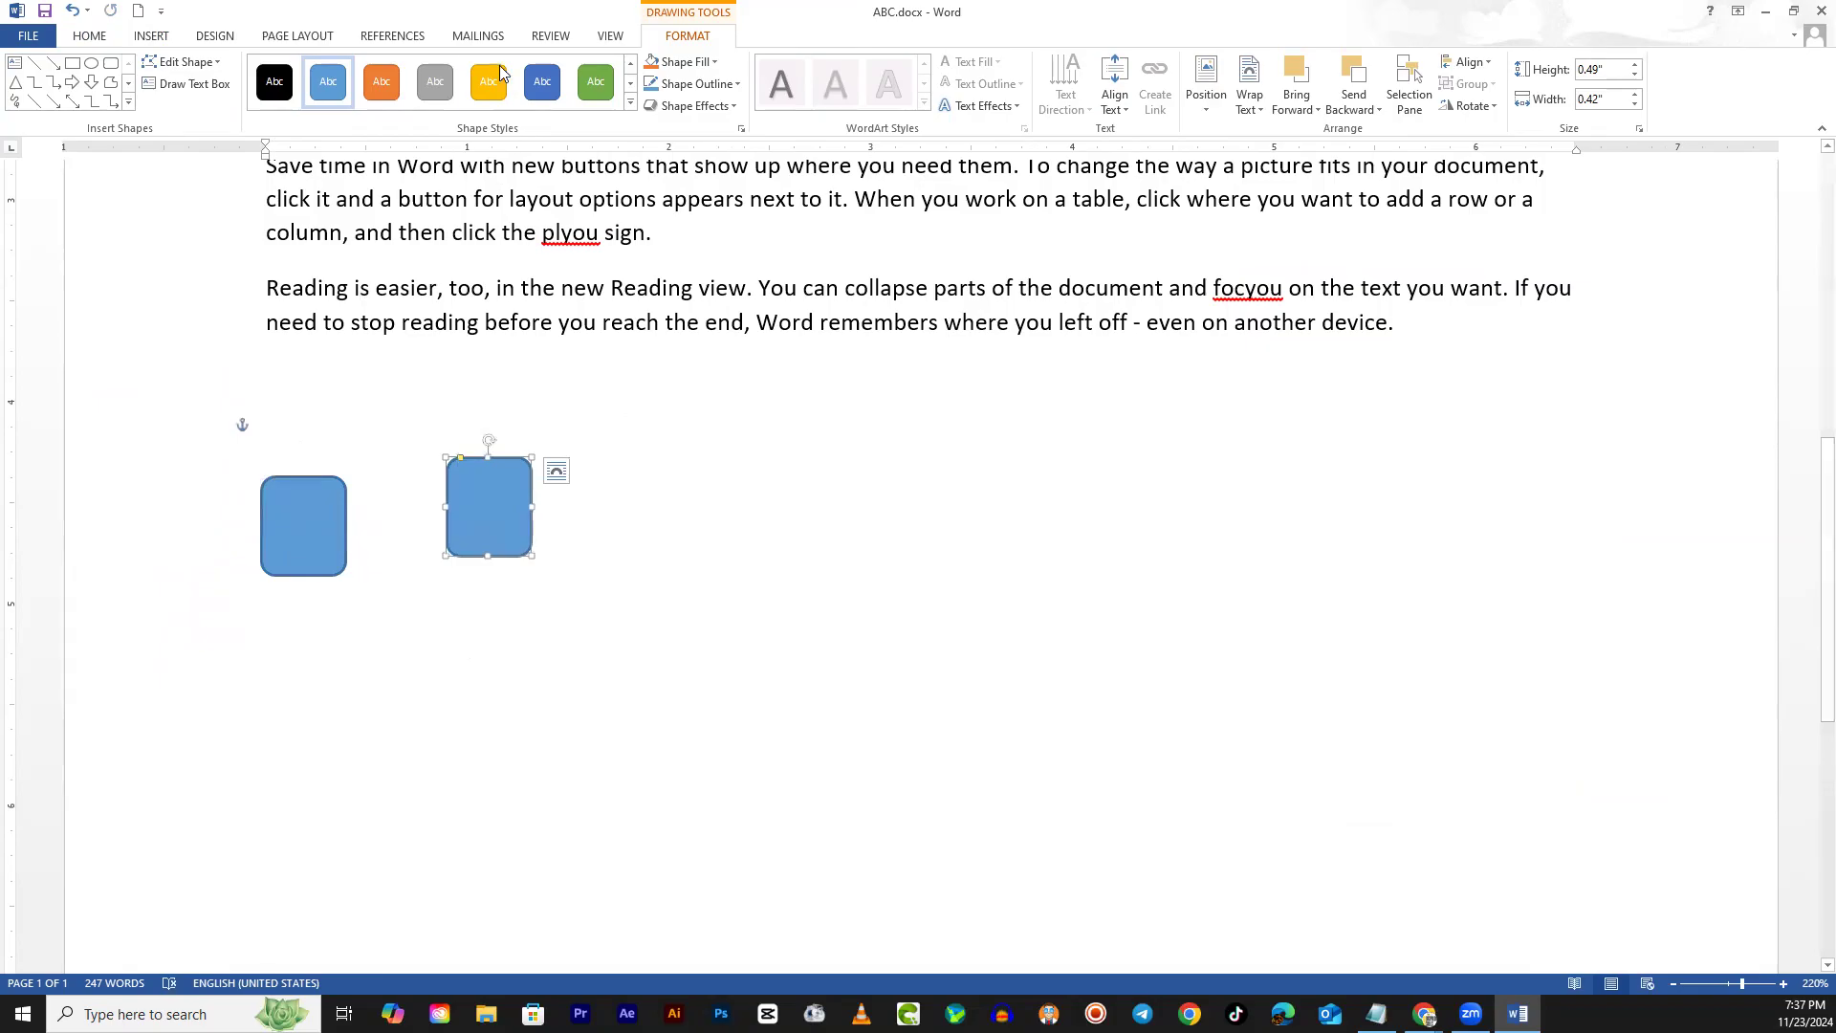
pyautogui.click(539, 86)
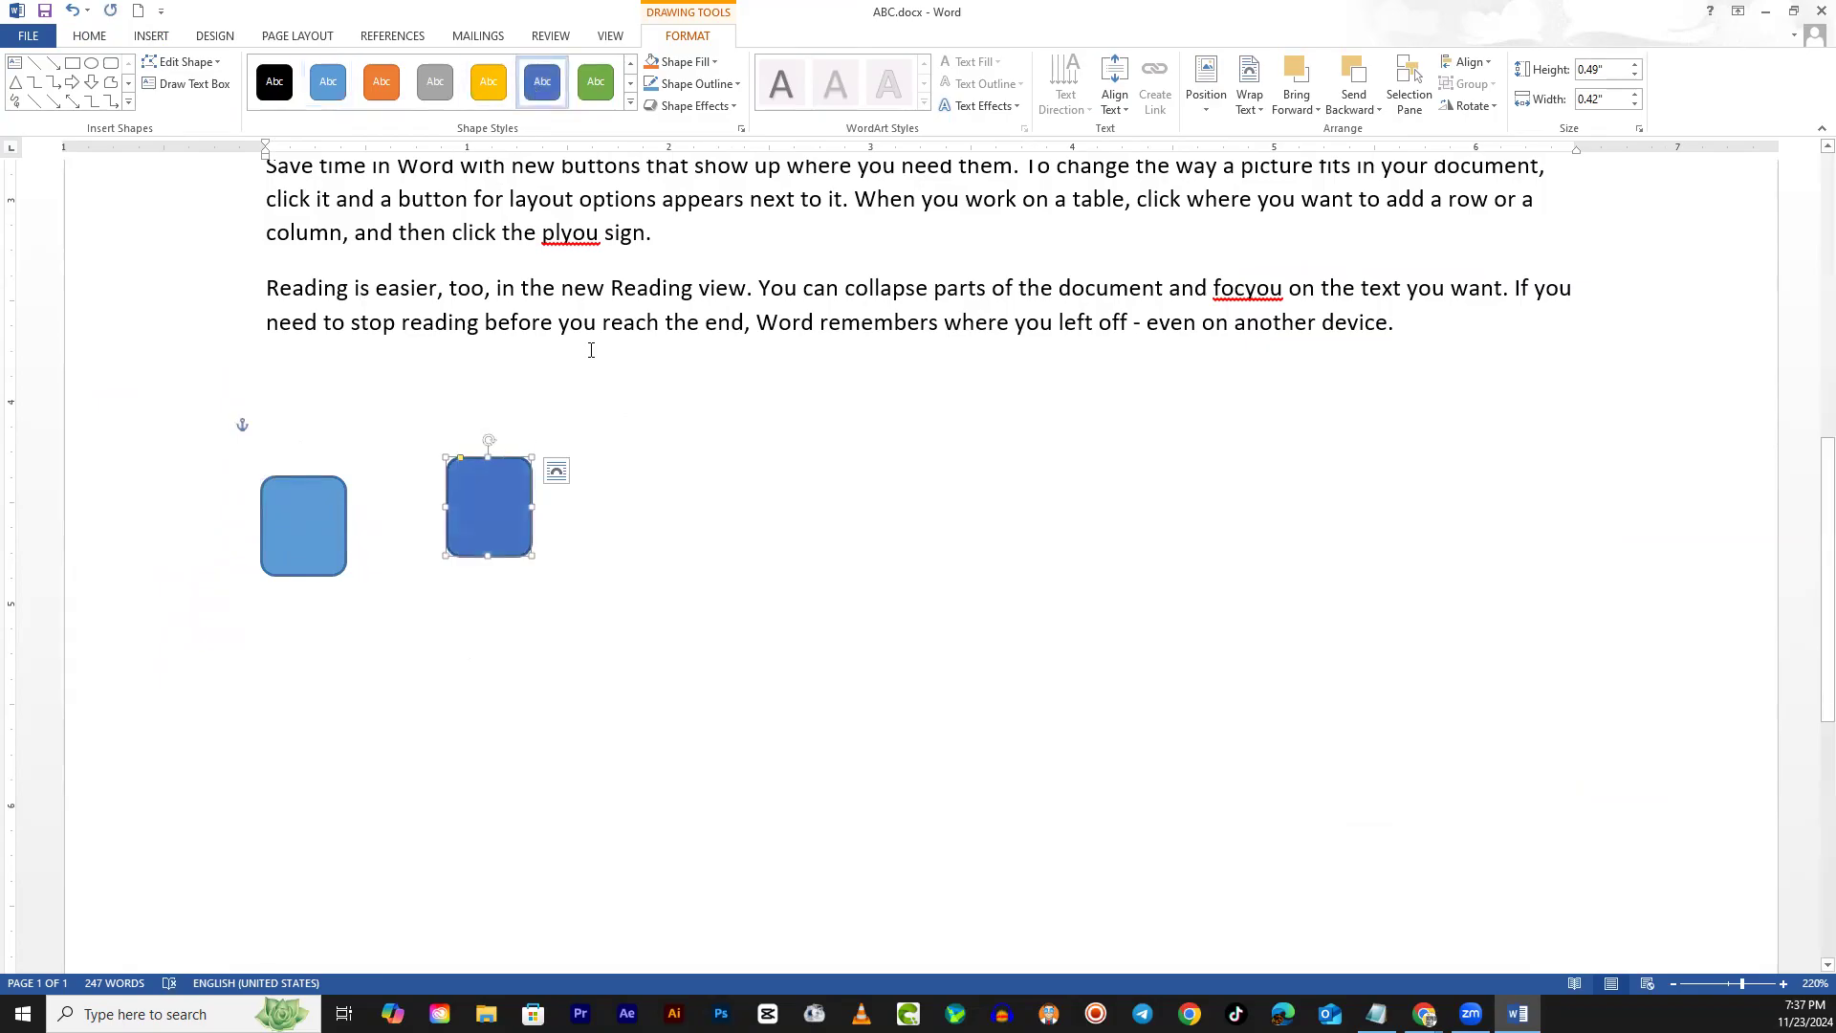
pyautogui.click(607, 90)
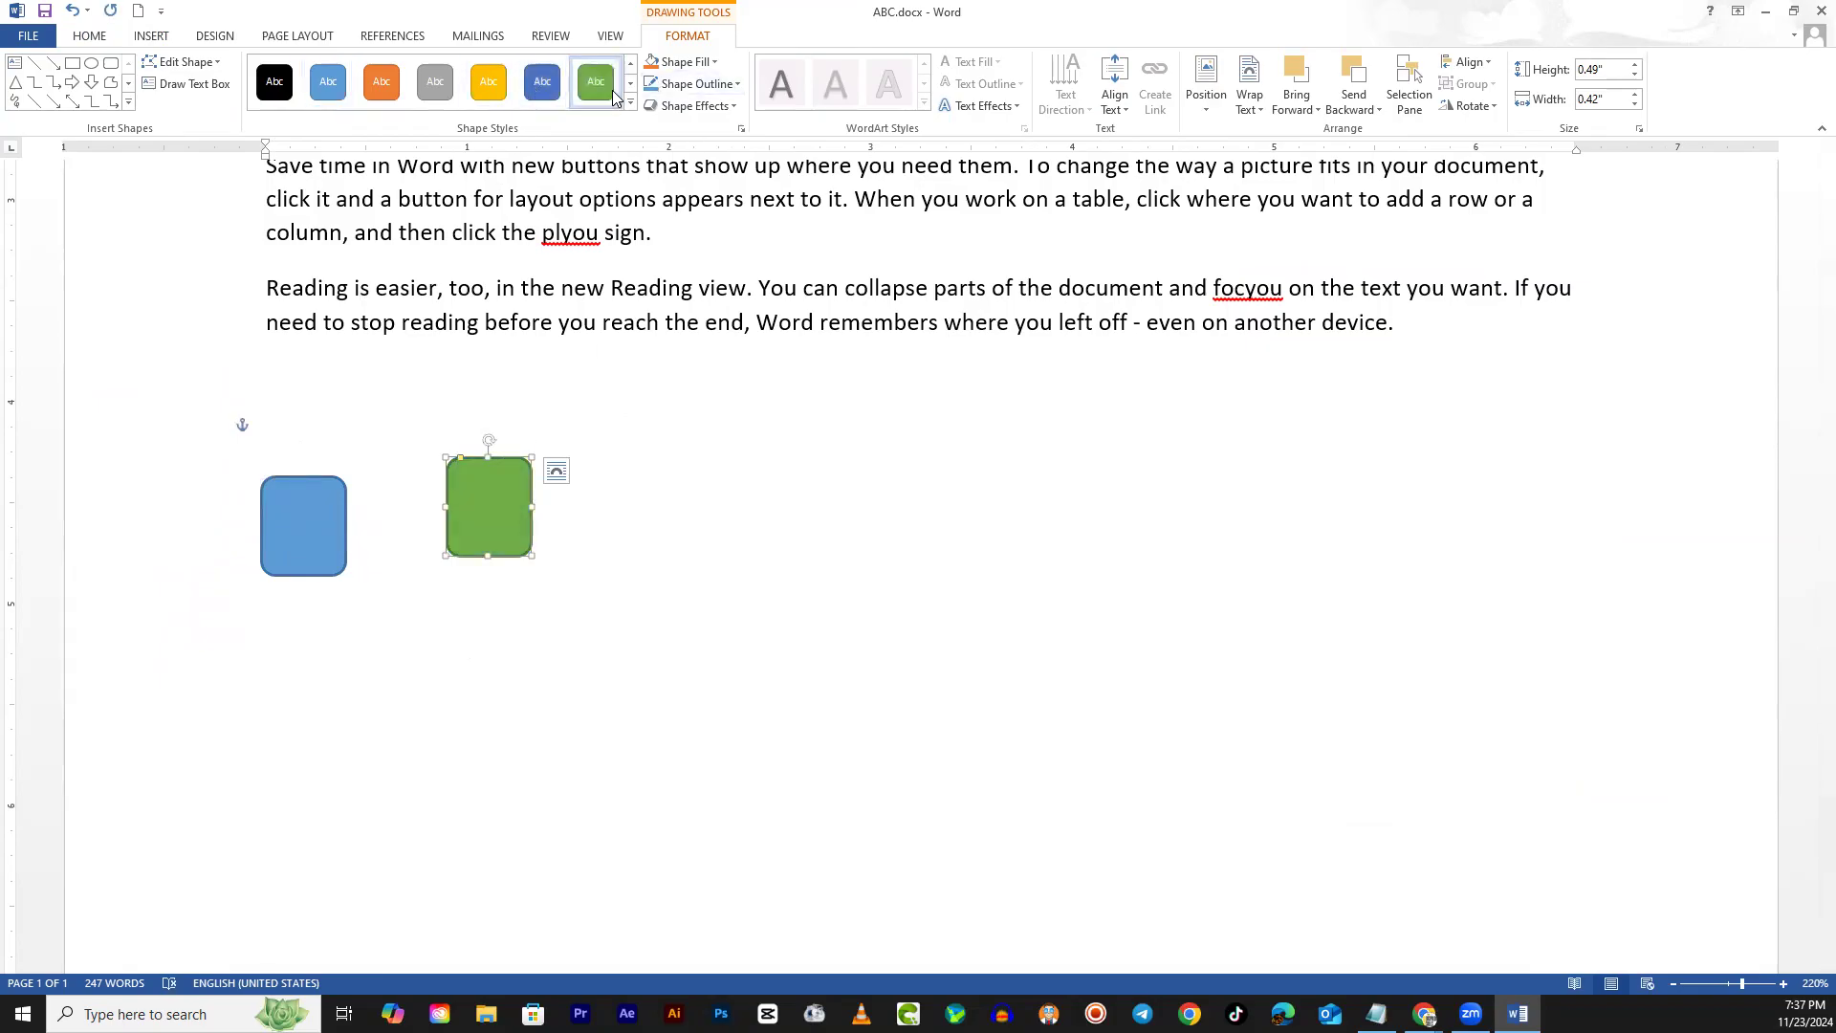
# Paste three more overlapping copies coloured orange, grey and black
pyautogui.hotkey('ctrl', 'v')
pyautogui.click(405, 99)
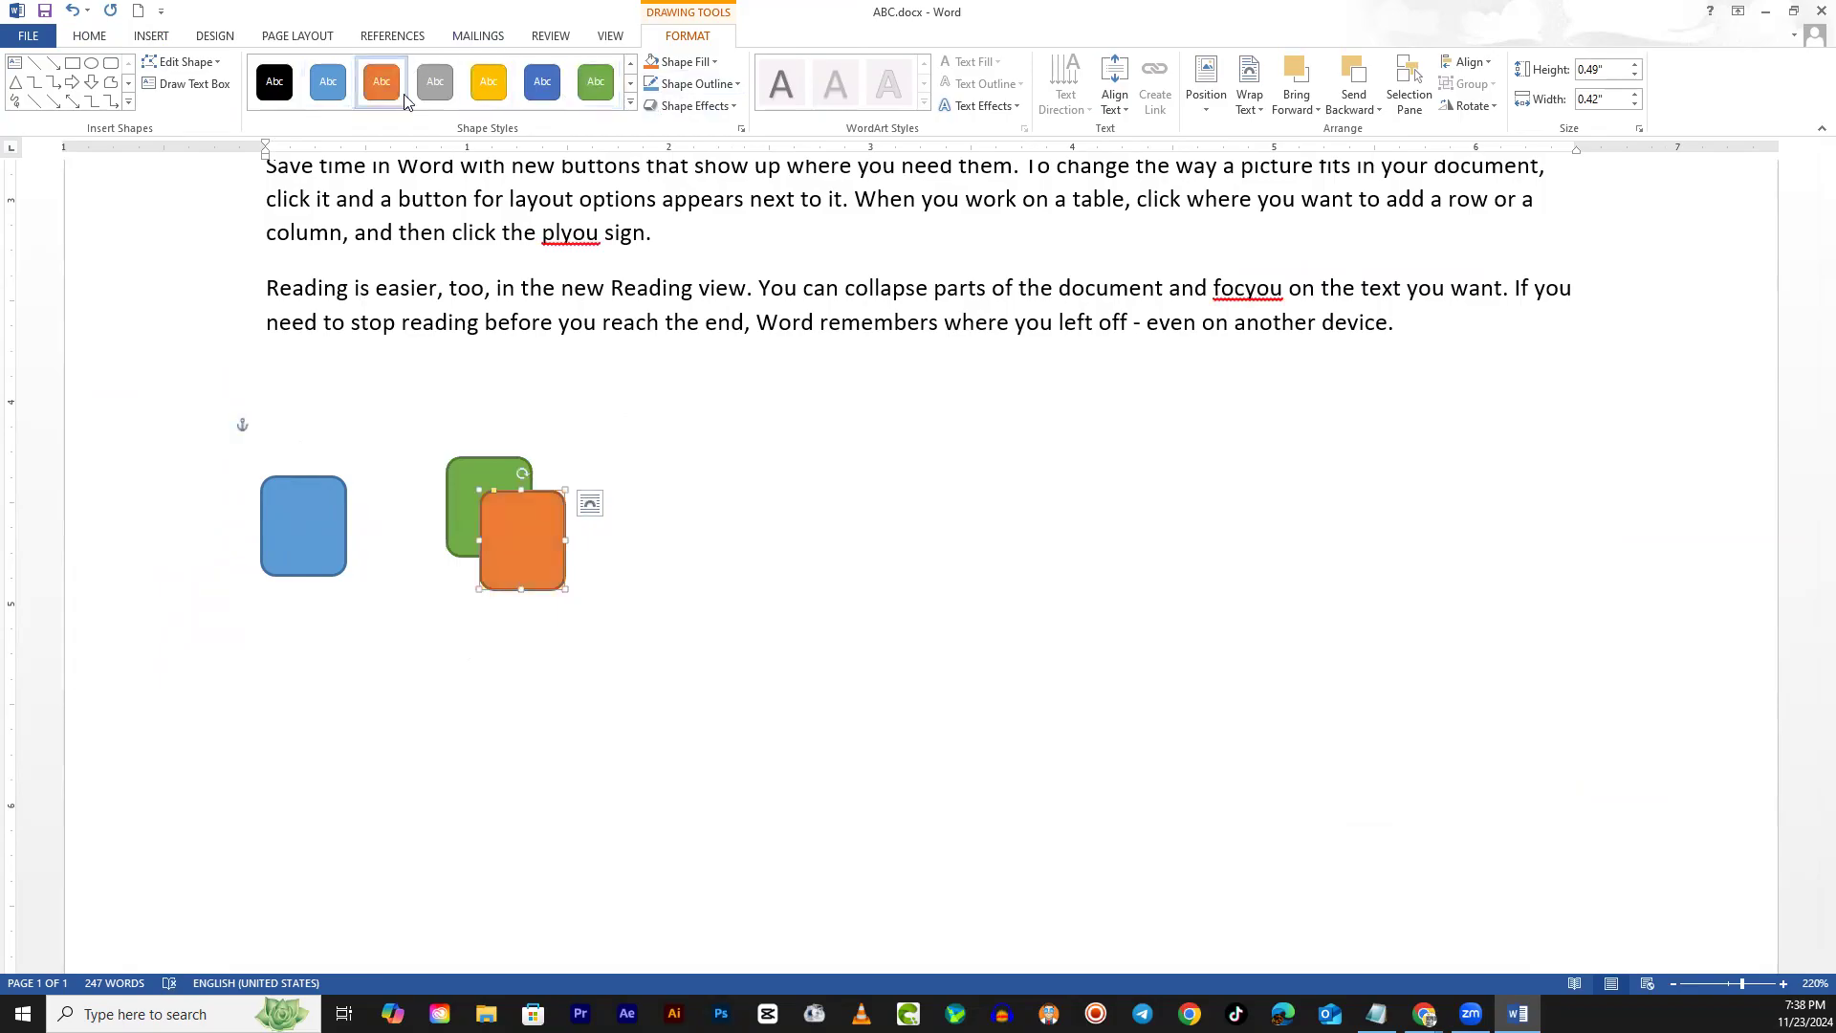
pyautogui.hotkey('ctrl', 'v')
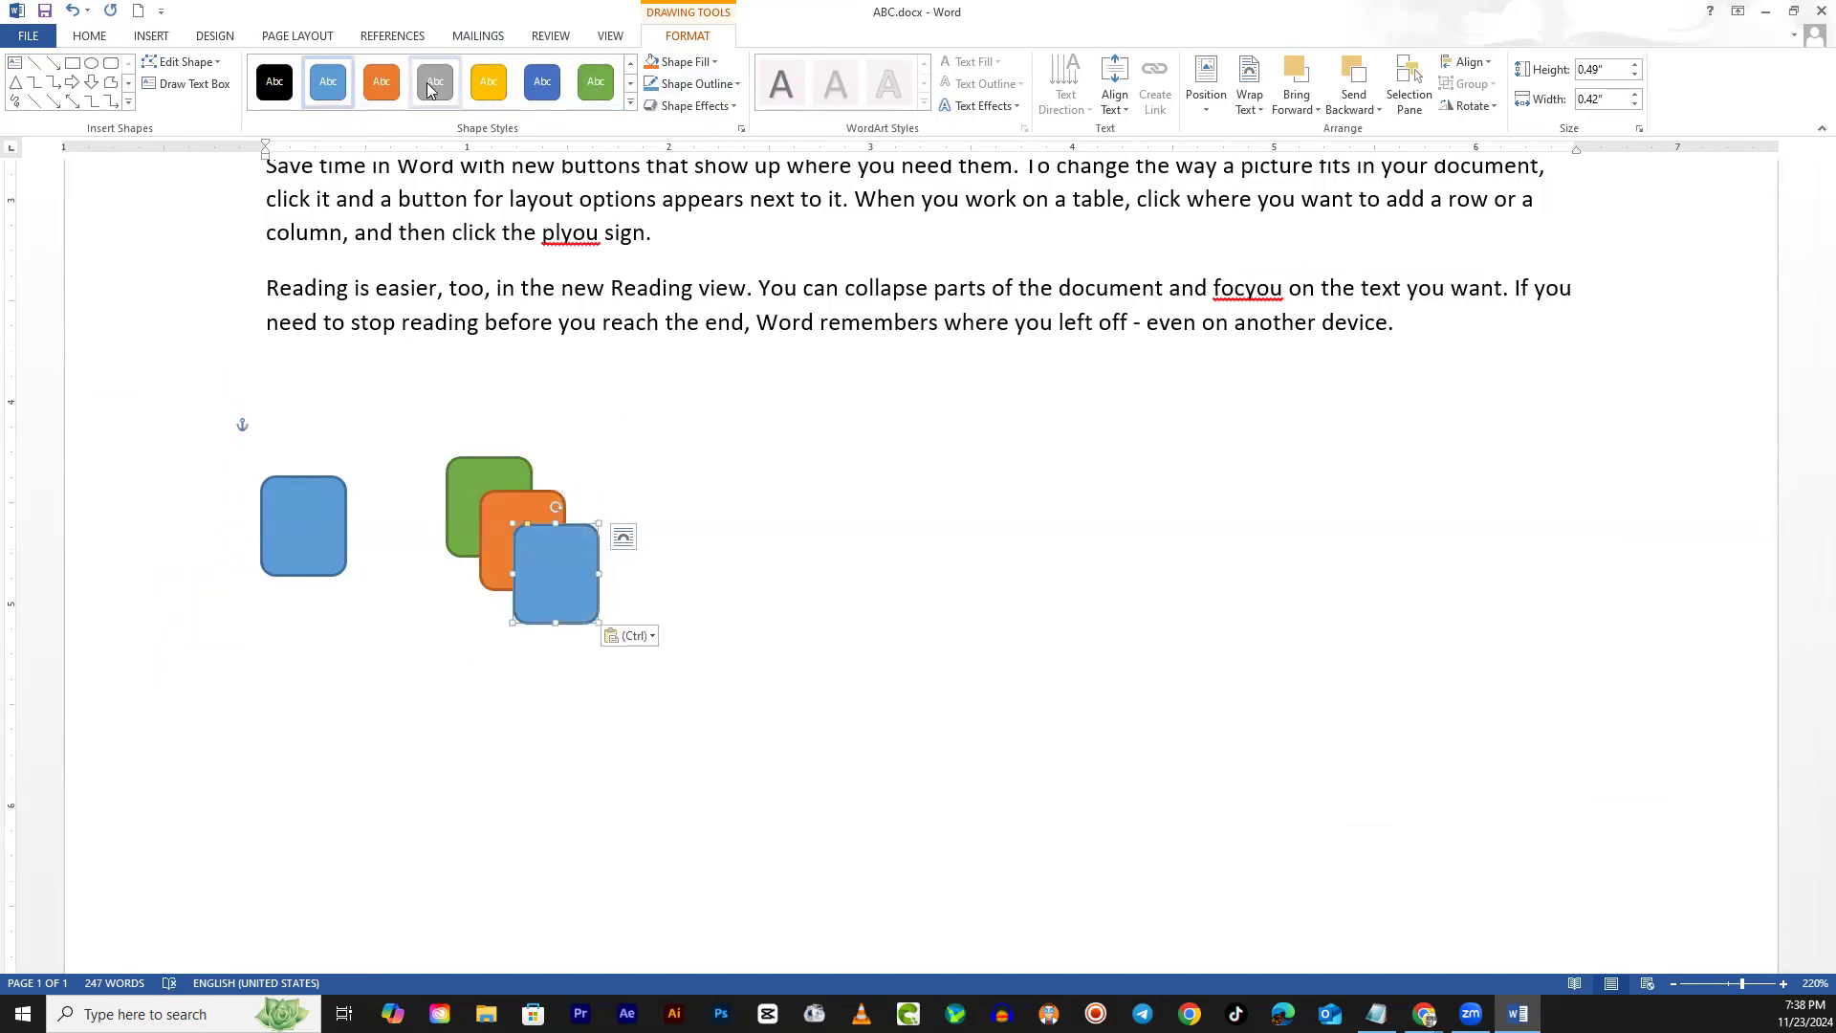
pyautogui.click(430, 90)
pyautogui.hotkey('ctrl', 'v')
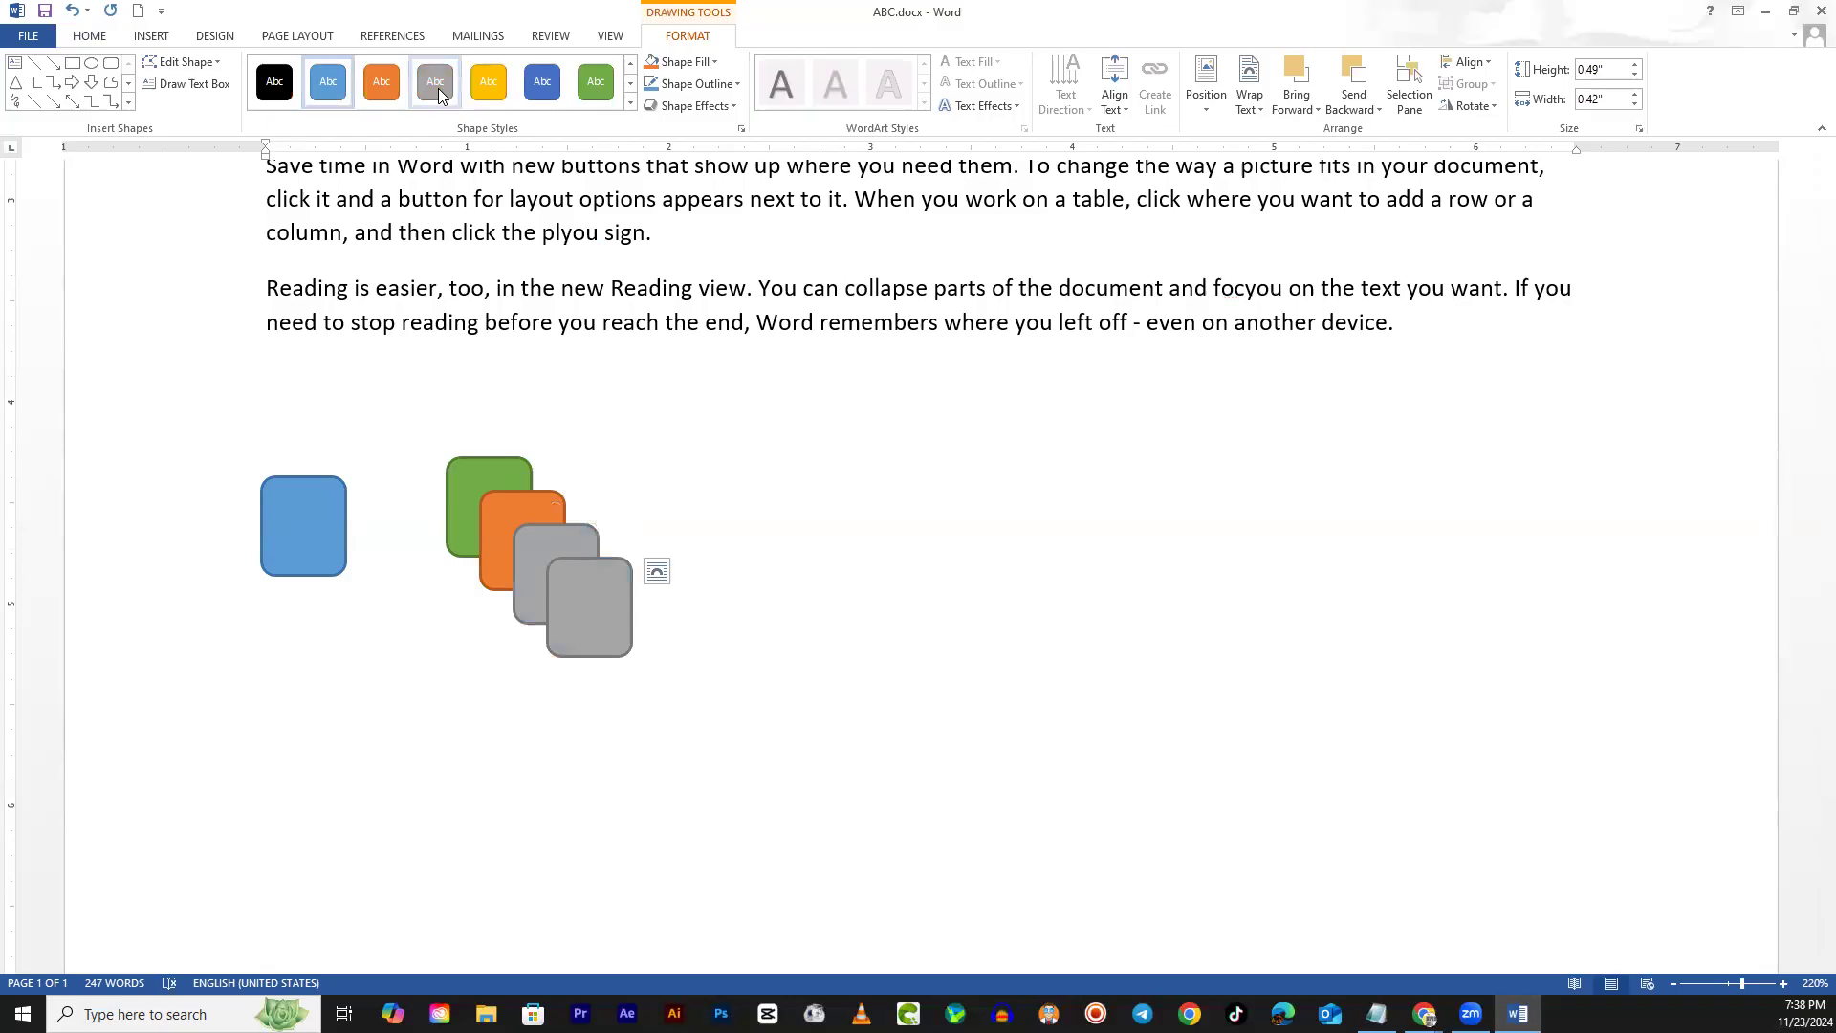
pyautogui.click(292, 93)
# Add three more copies styled orange, green and dark blue from the full Shape Styles gallery
pyautogui.hotkey('ctrl', 'v')
pyautogui.click(630, 103)
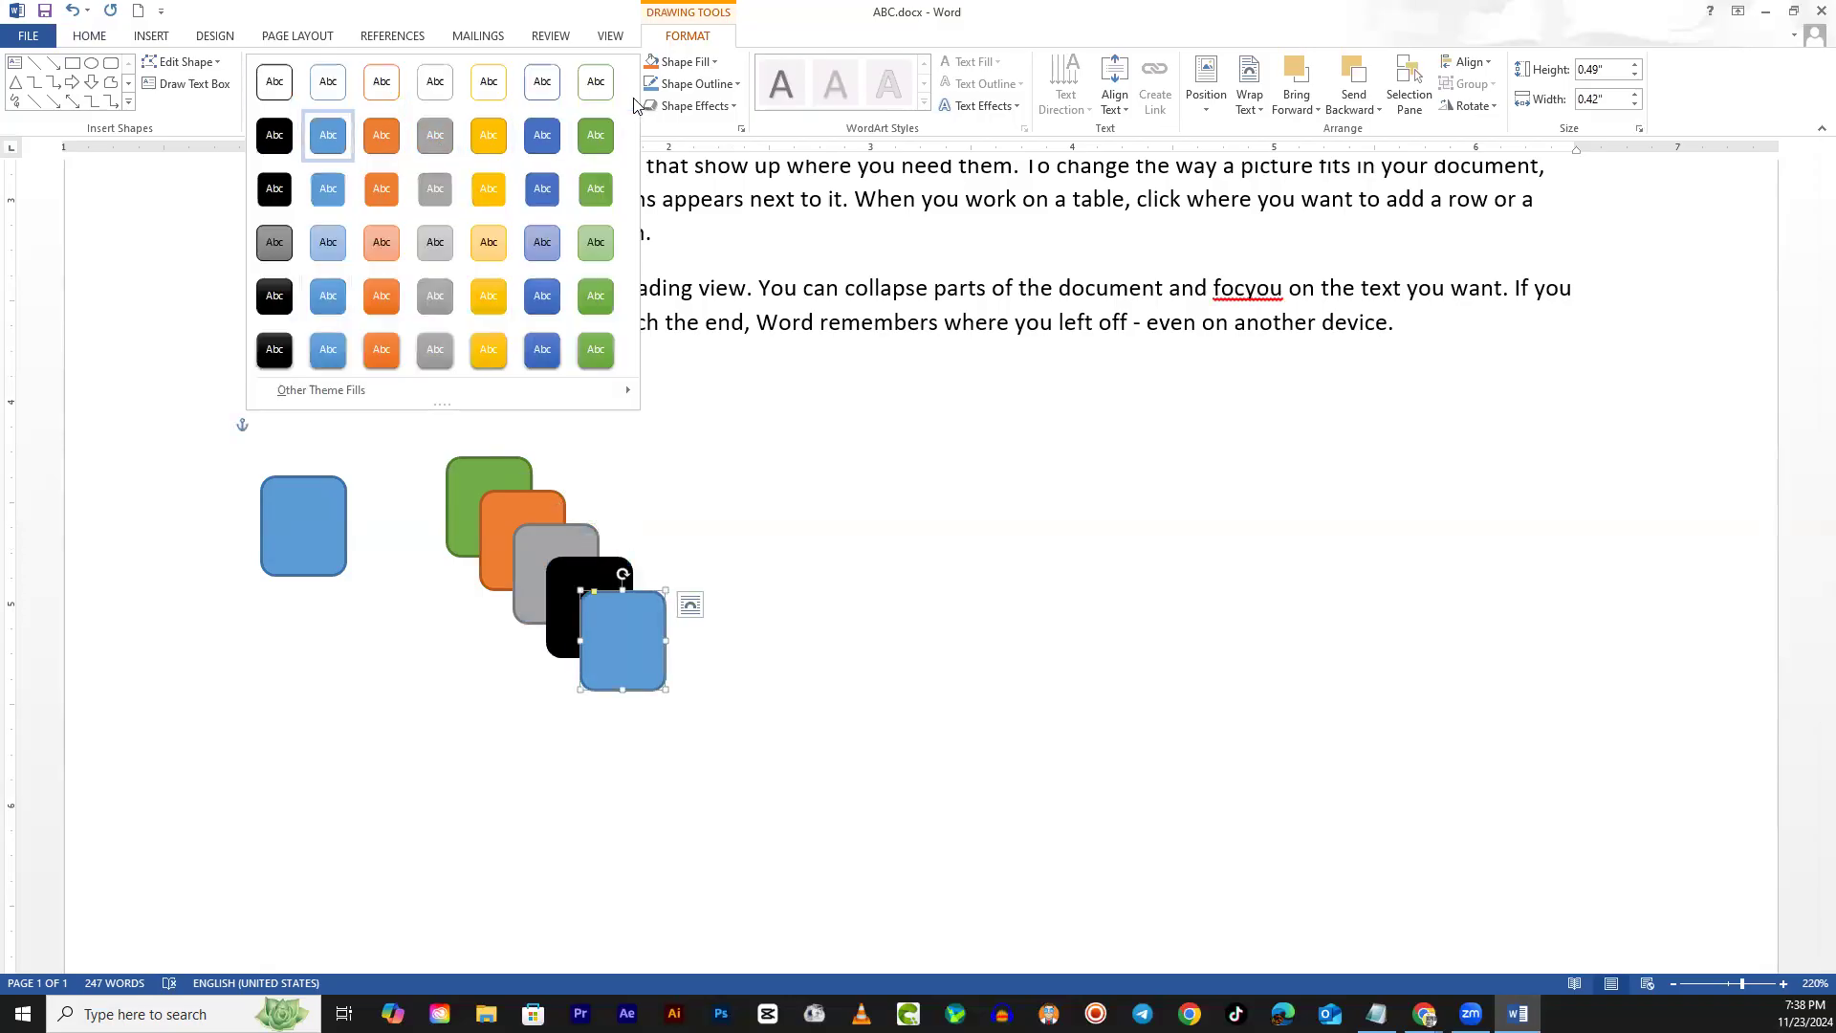
pyautogui.click(392, 350)
pyautogui.hotkey('ctrl', 'v')
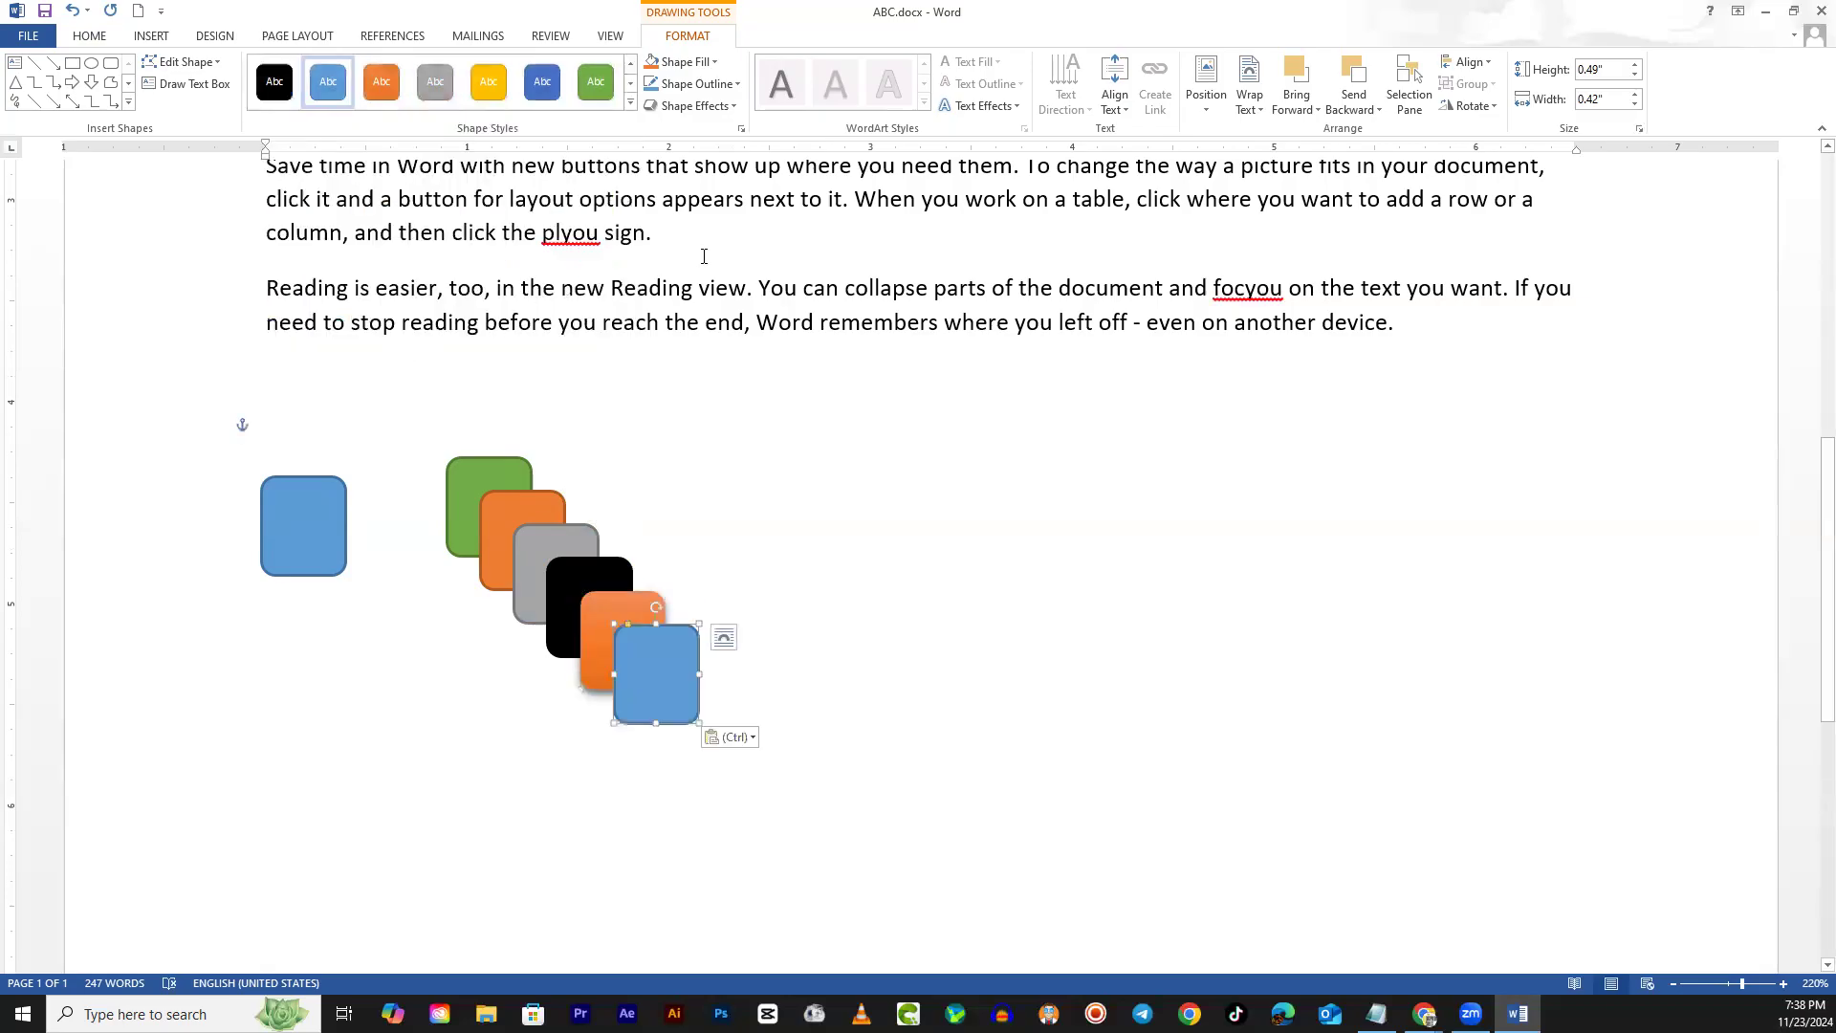
pyautogui.click(631, 103)
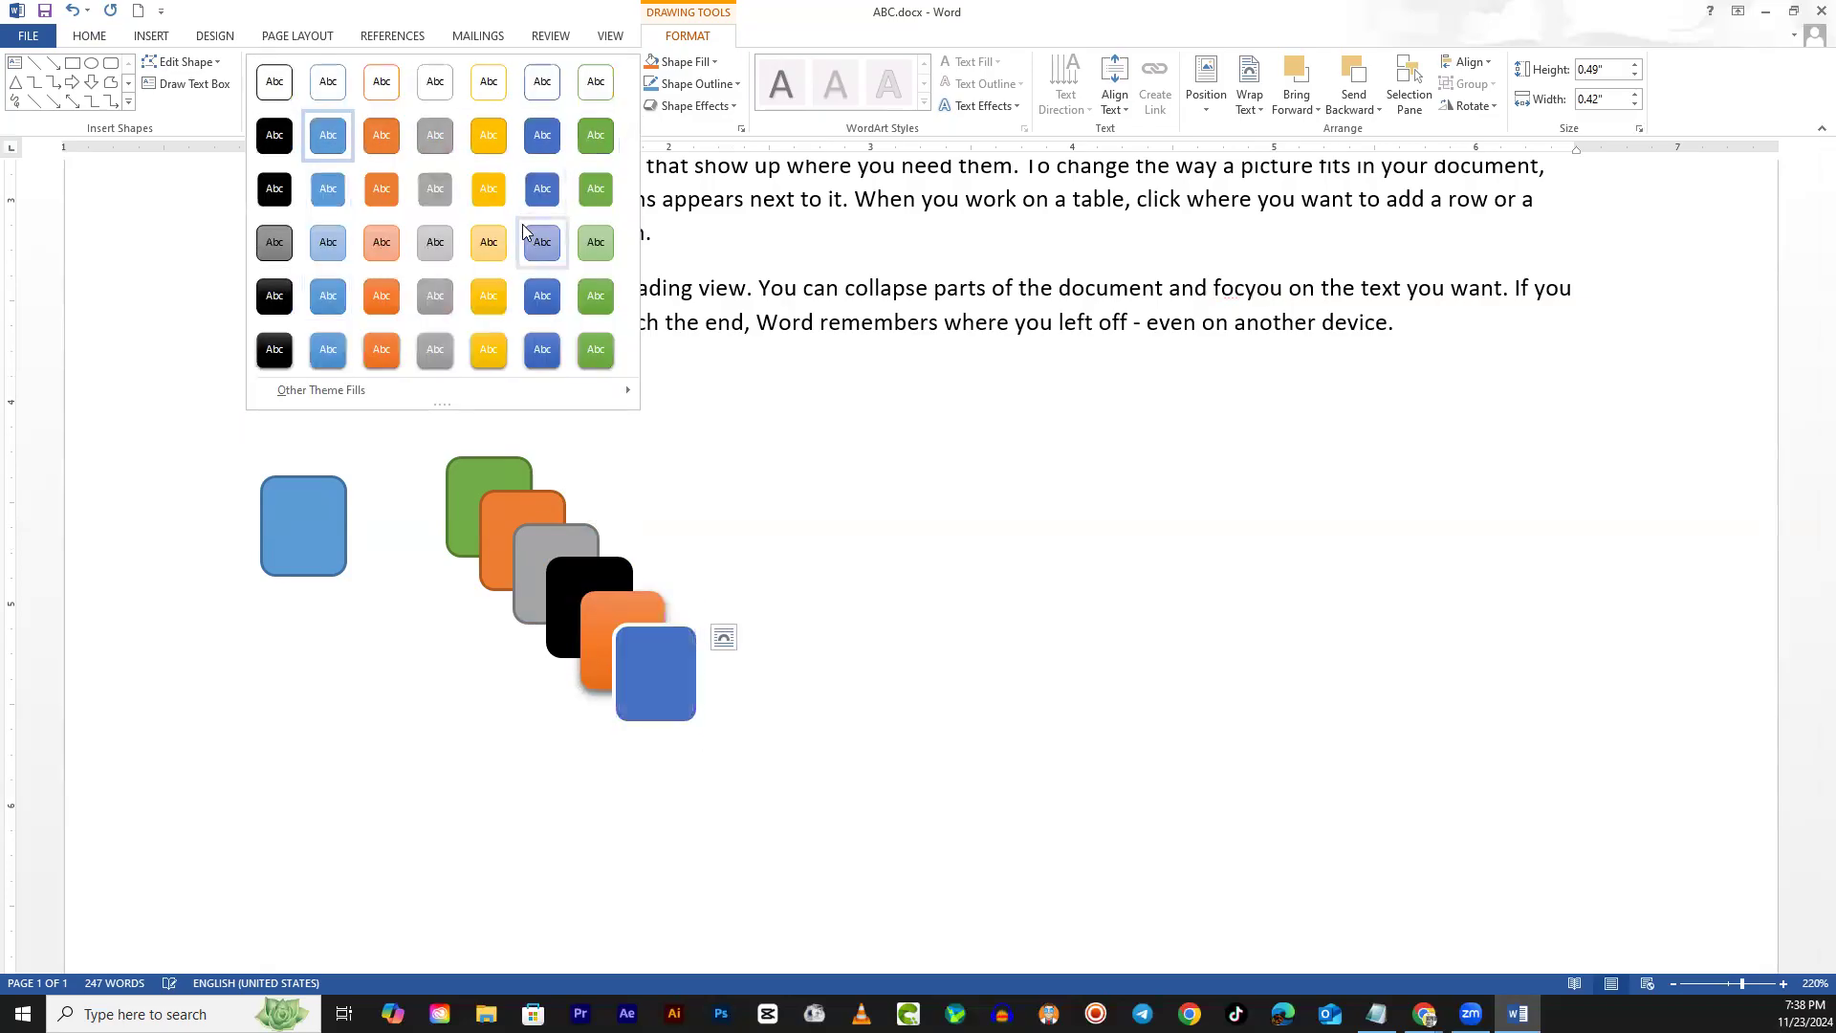
pyautogui.click(591, 352)
pyautogui.hotkey('ctrl', 'v')
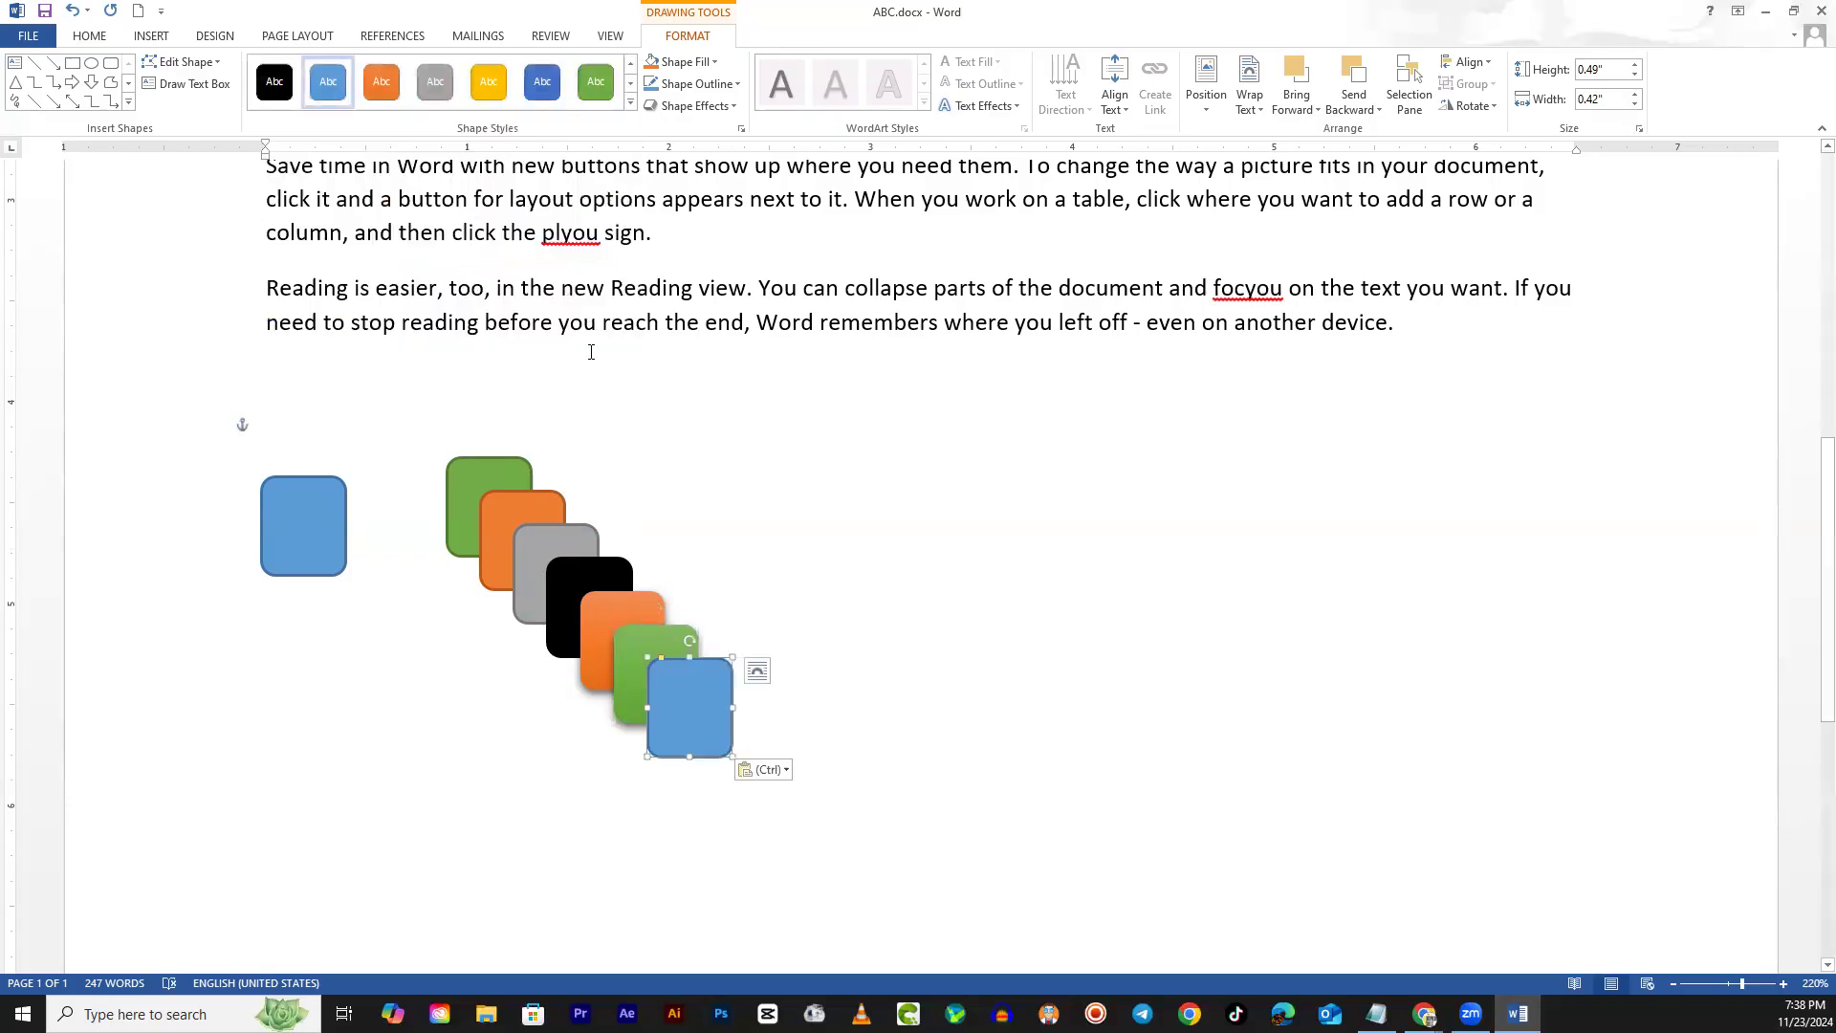
pyautogui.click(629, 108)
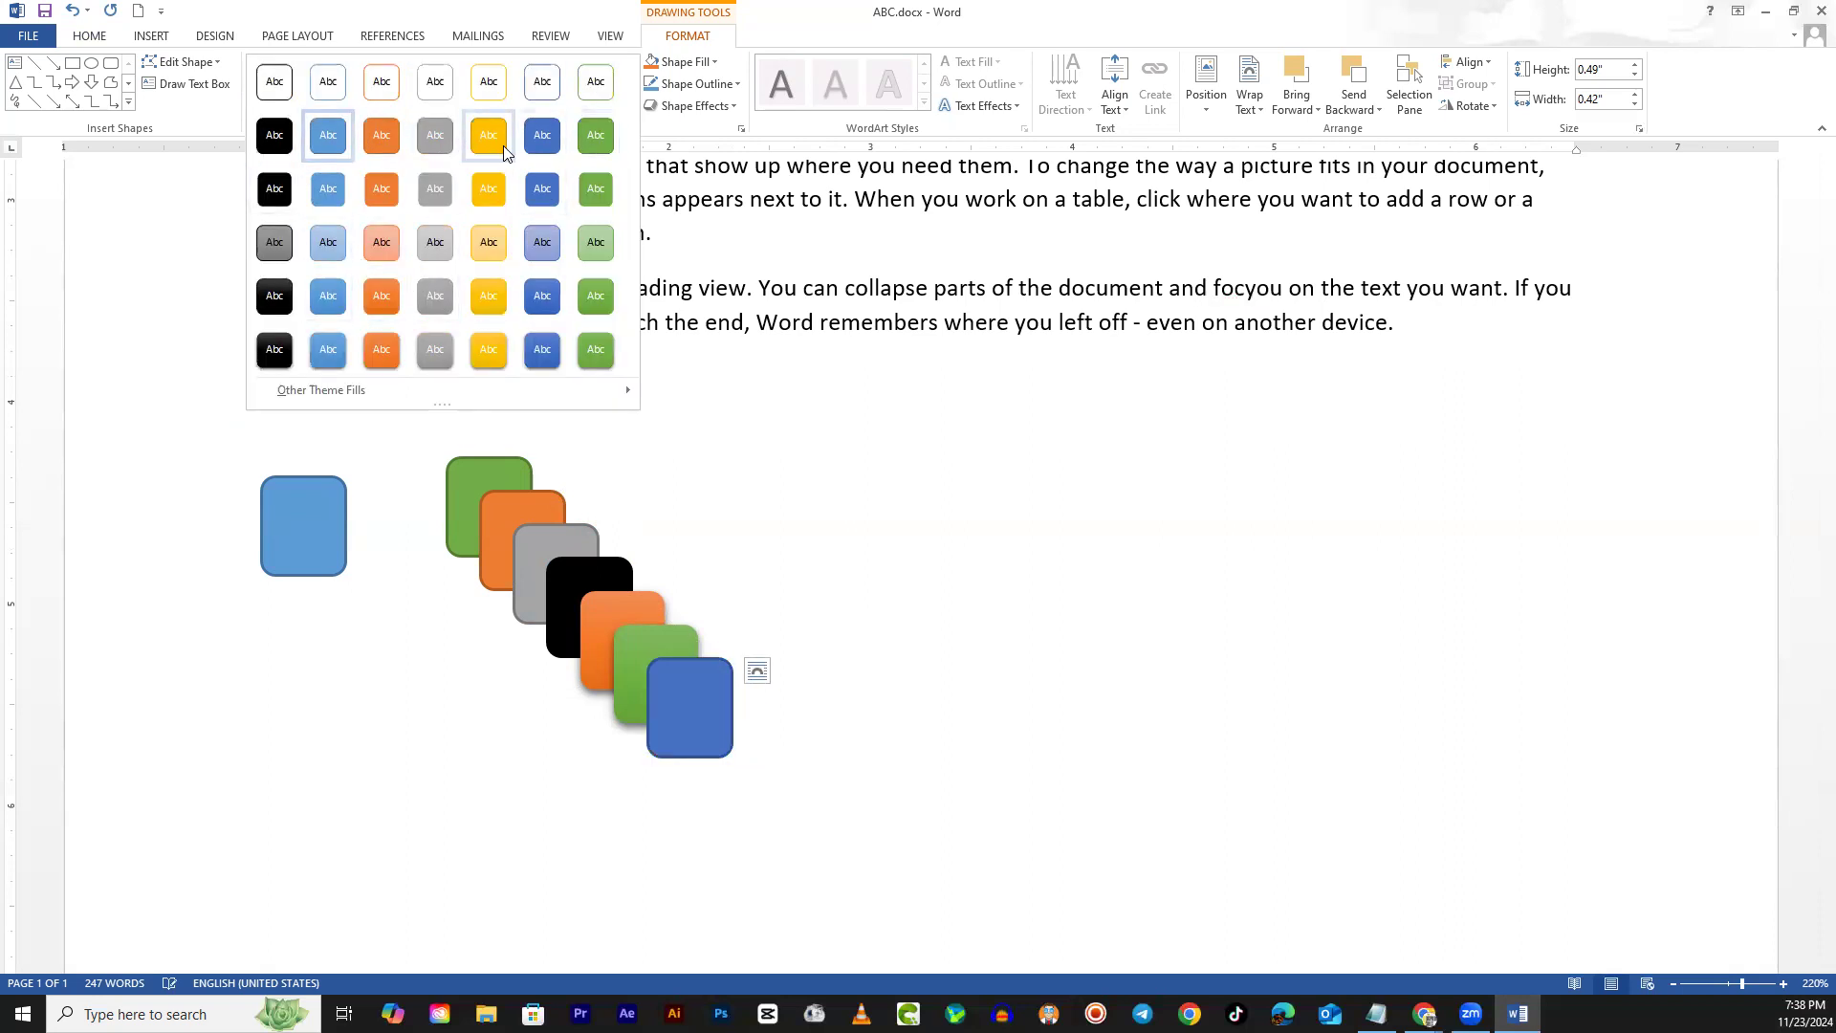
pyautogui.click(551, 199)
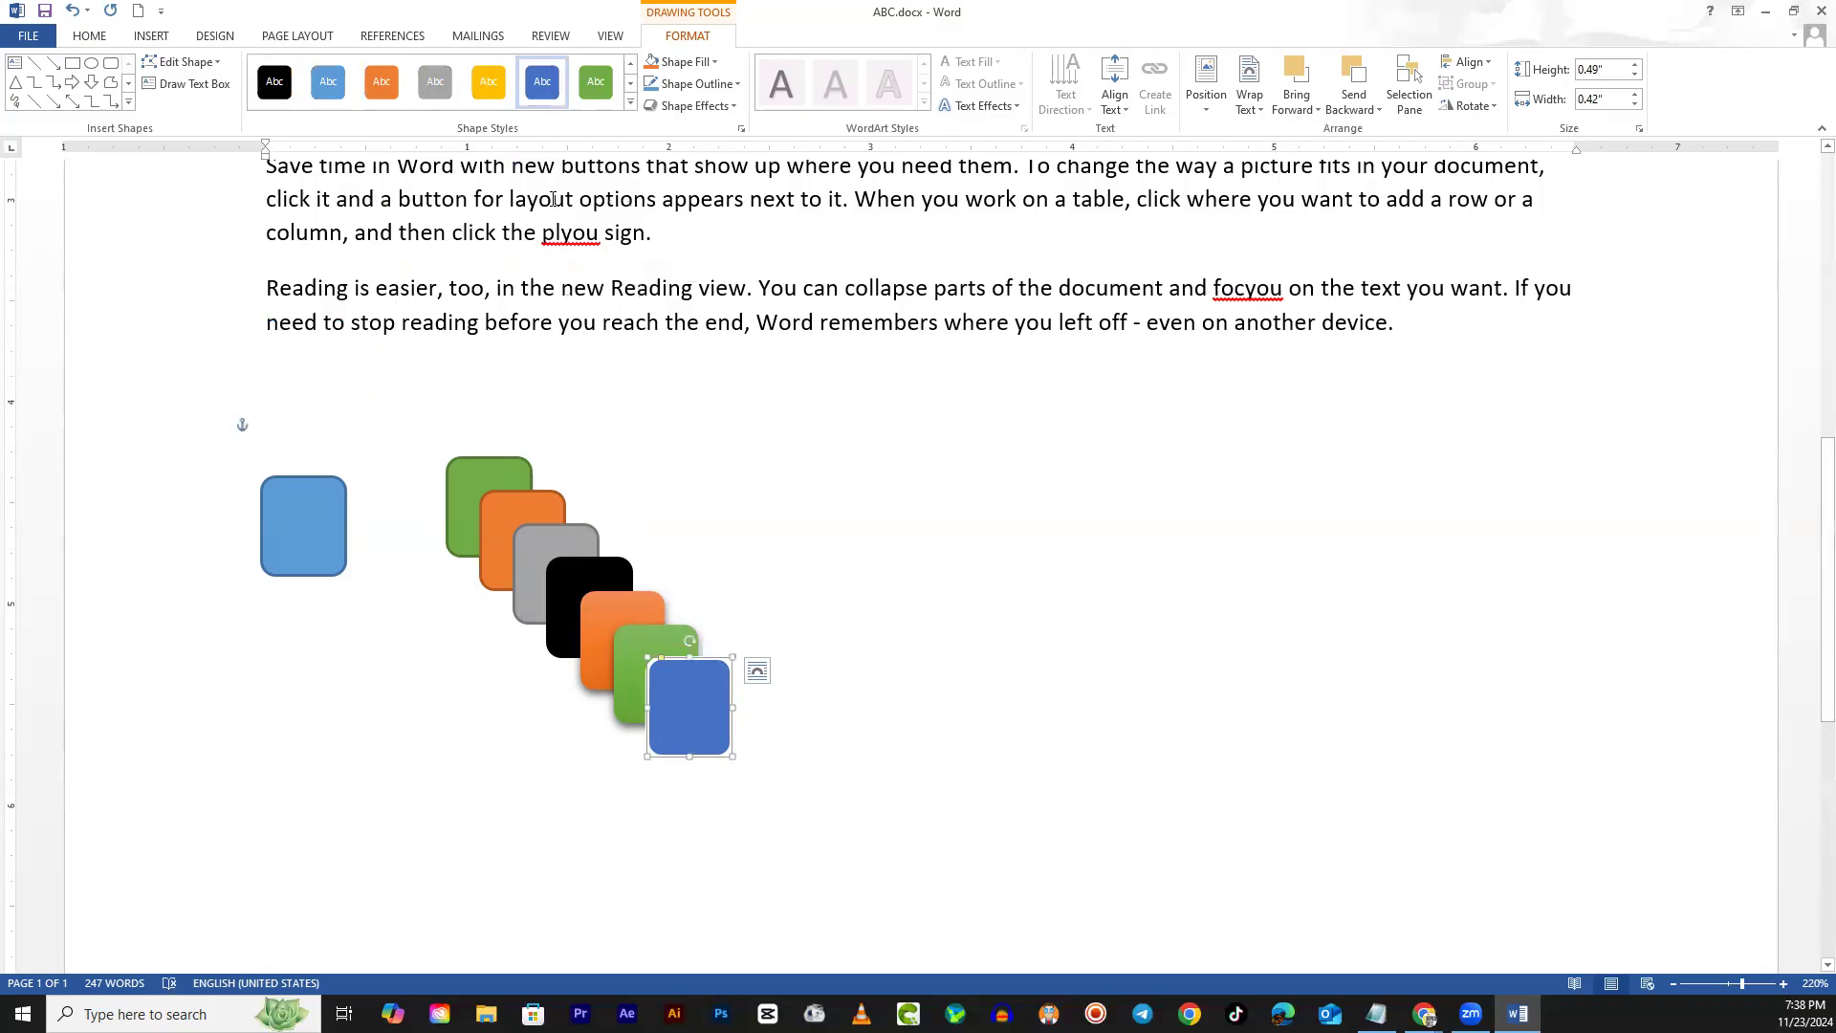
pyautogui.click(737, 445)
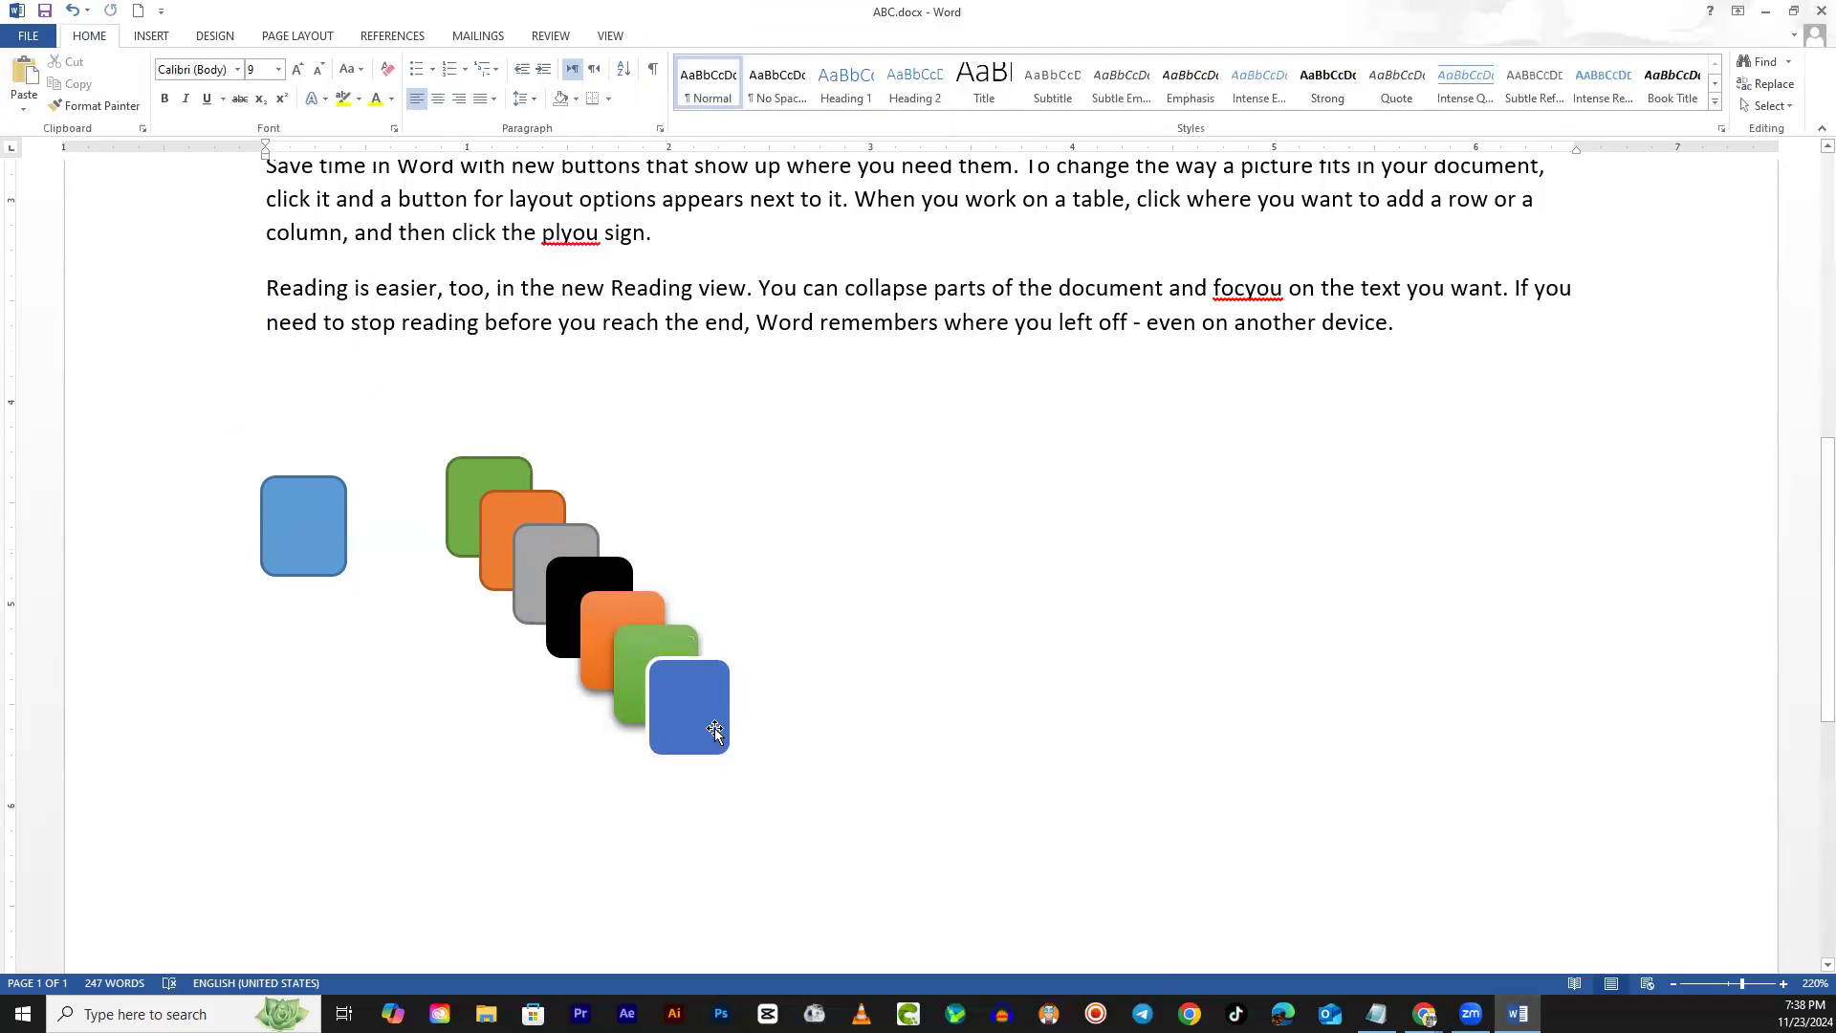
# Drag the dark blue, green, orange, black and grey squares off the stack and nudge them into one row
pyautogui.moveTo(713, 723); pyautogui.dragTo(1152, 536)
pyautogui.moveTo(684, 648)
pyautogui.mouseDown()
pyautogui.moveTo(996, 511)
pyautogui.moveTo(990, 483)
pyautogui.moveTo(1006, 483)
pyautogui.mouseUp()
pyautogui.moveTo(660, 633); pyautogui.dragTo(758, 532)
pyautogui.moveTo(574, 593); pyautogui.dragTo(648, 540)
pyautogui.moveTo(460, 478); pyautogui.dragTo(385, 509)
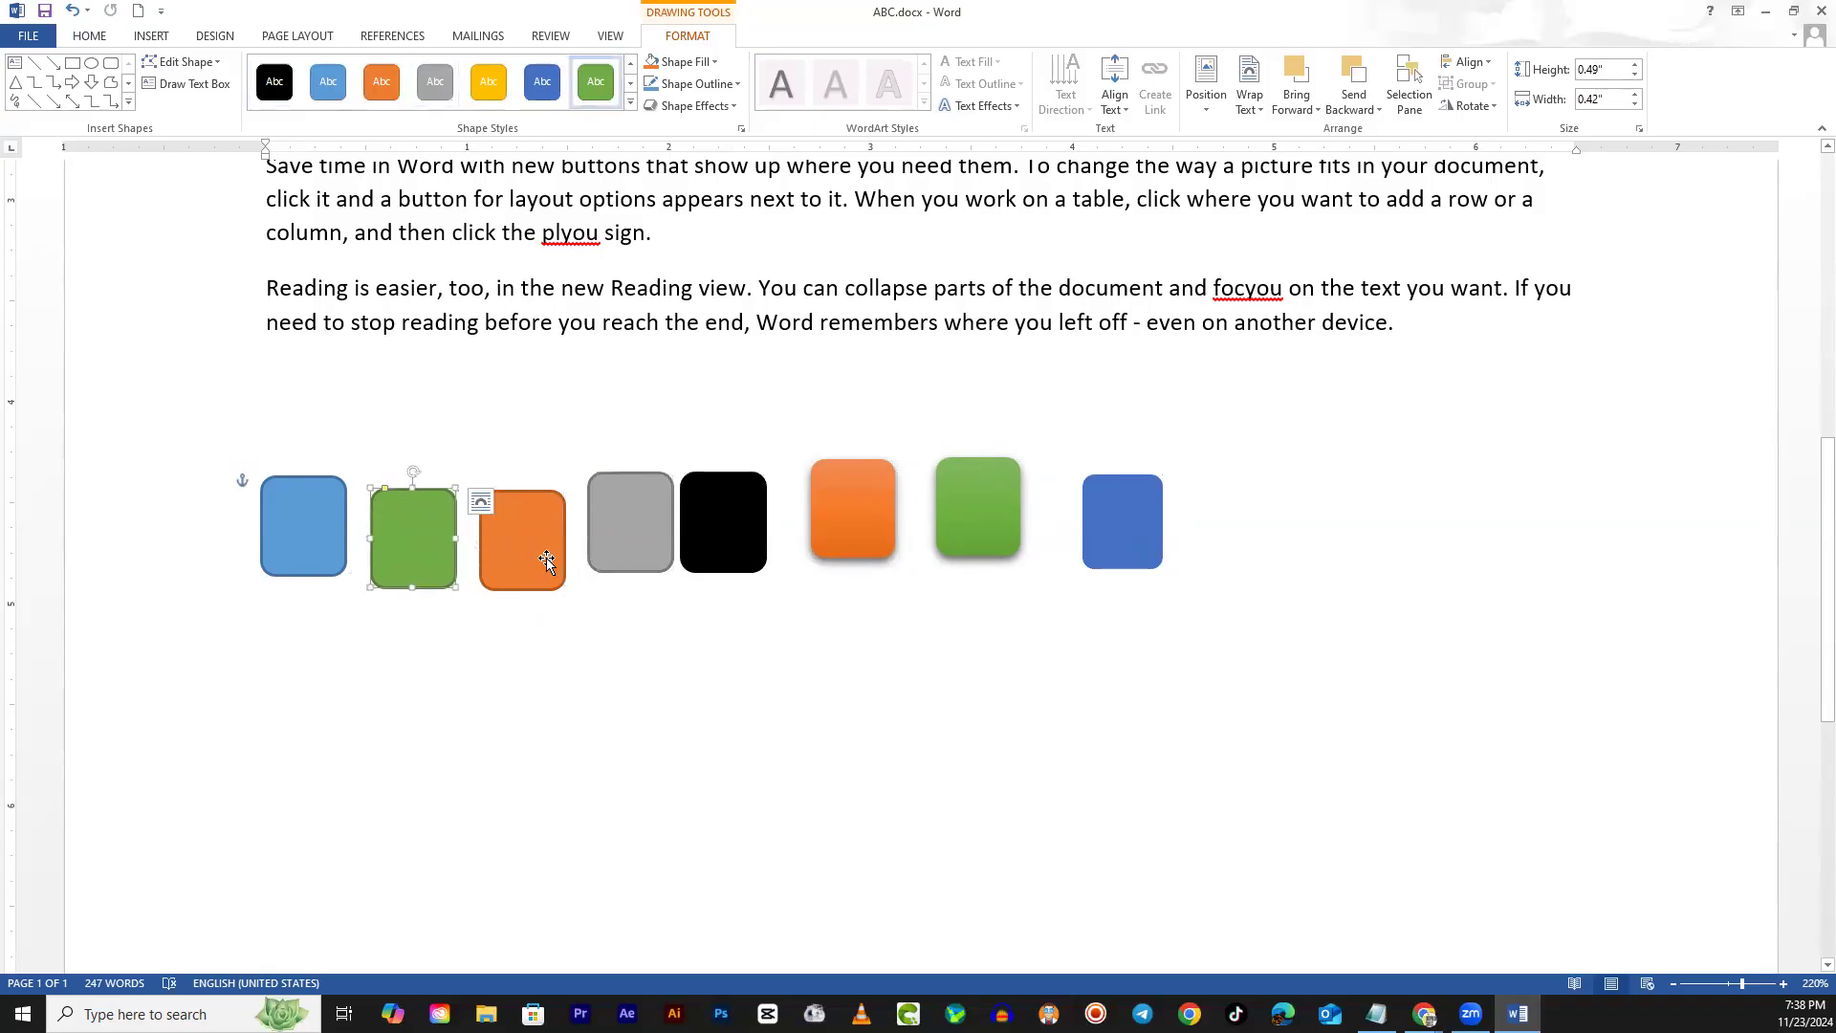
pyautogui.moveTo(546, 559); pyautogui.dragTo(540, 550)
pyautogui.click(699, 760)
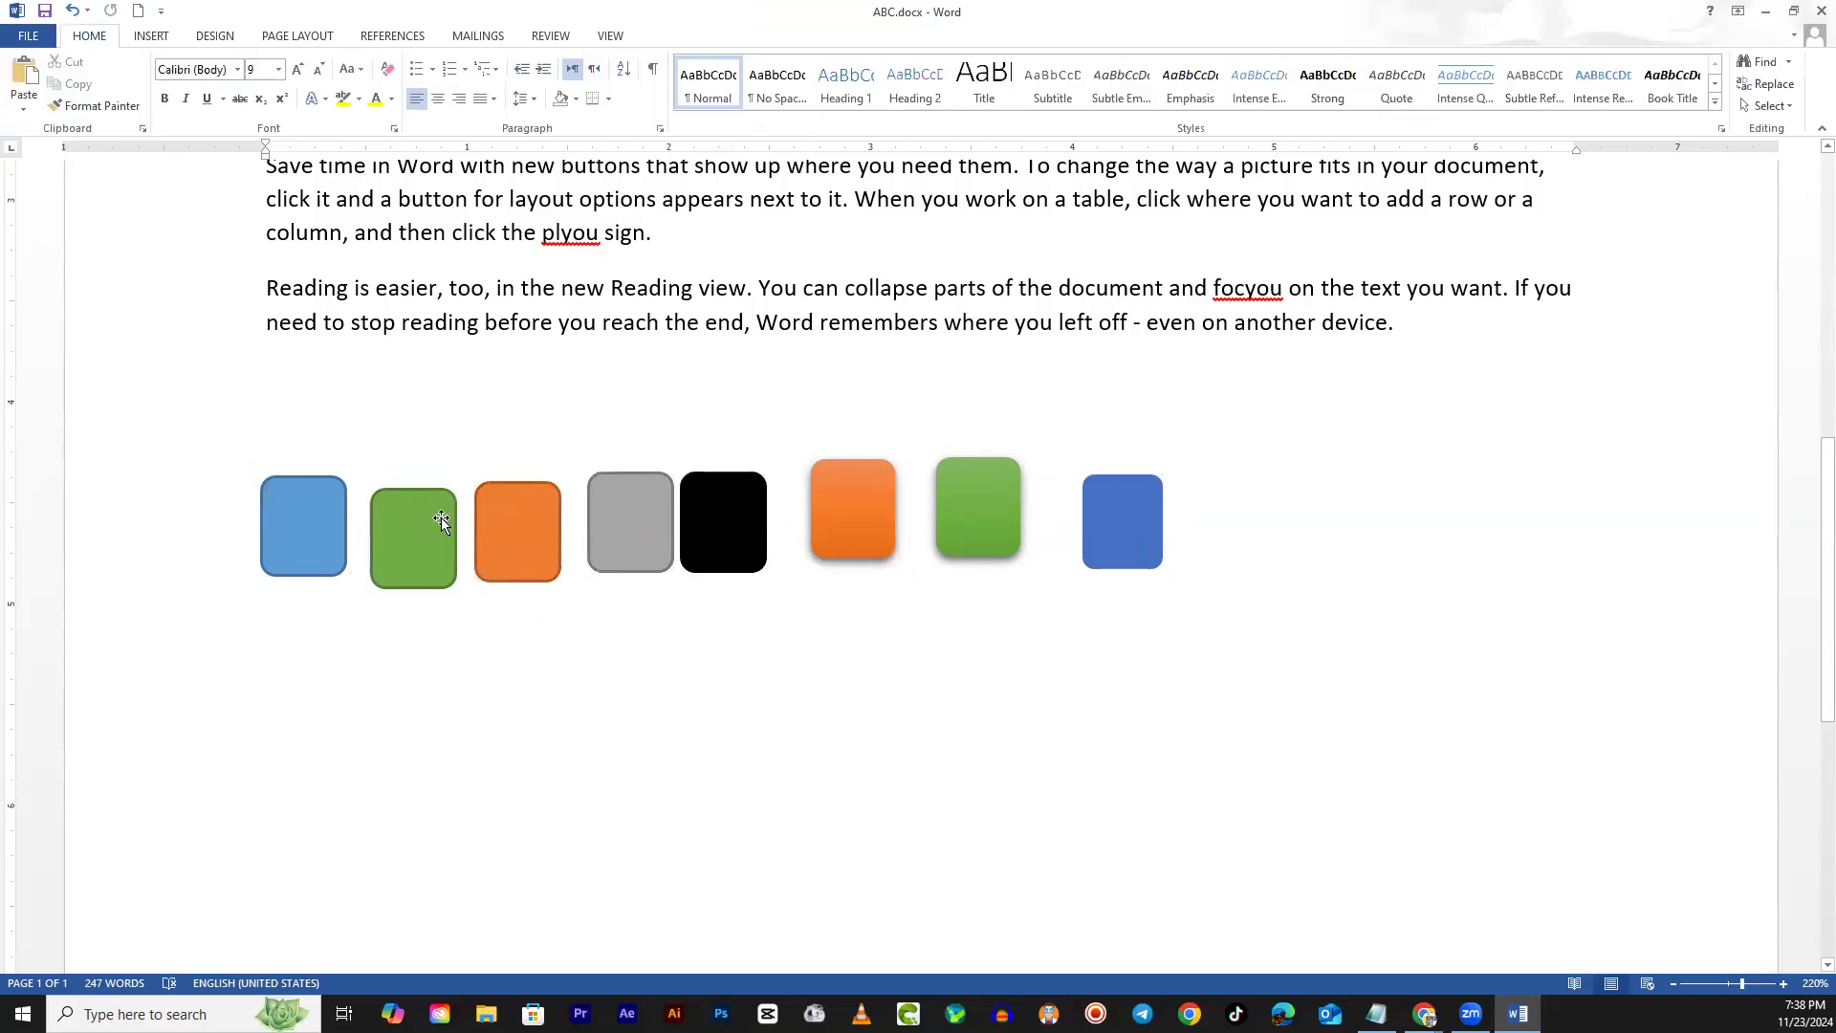
pyautogui.moveTo(726, 553); pyautogui.dragTo(752, 551)
pyautogui.moveTo(410, 563); pyautogui.dragTo(416, 547)
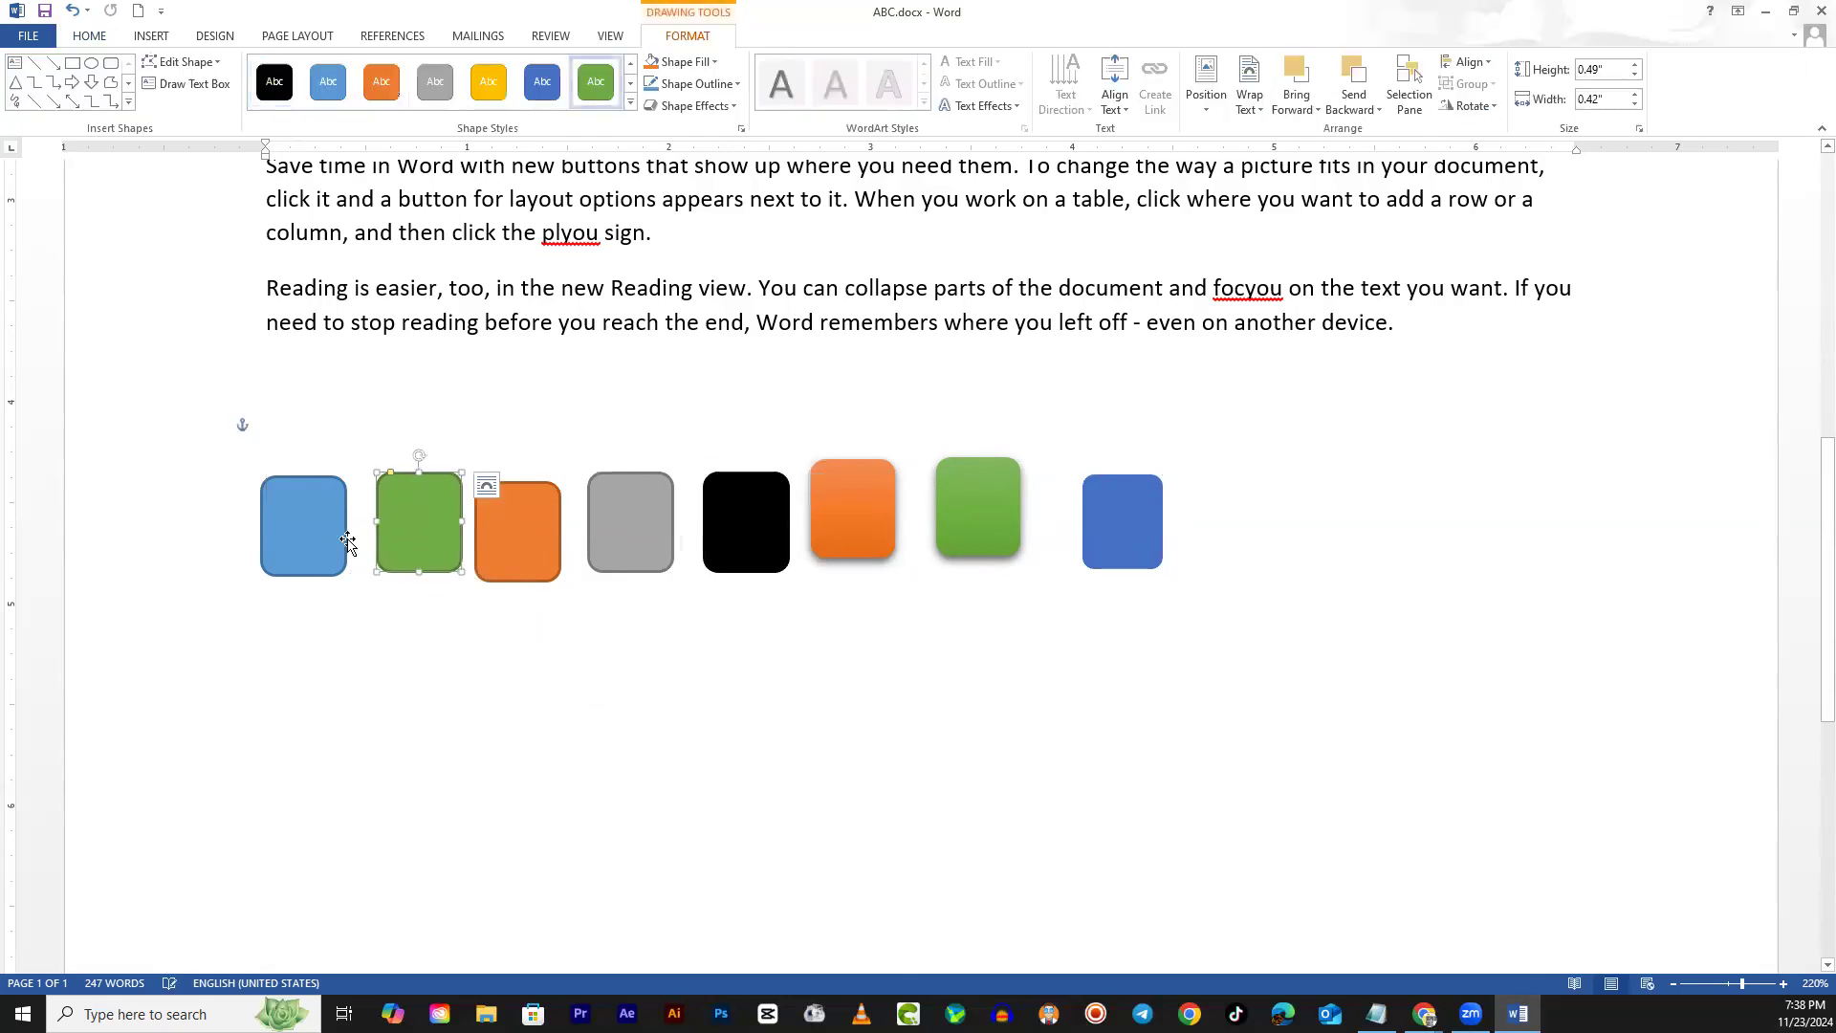
pyautogui.click(324, 525)
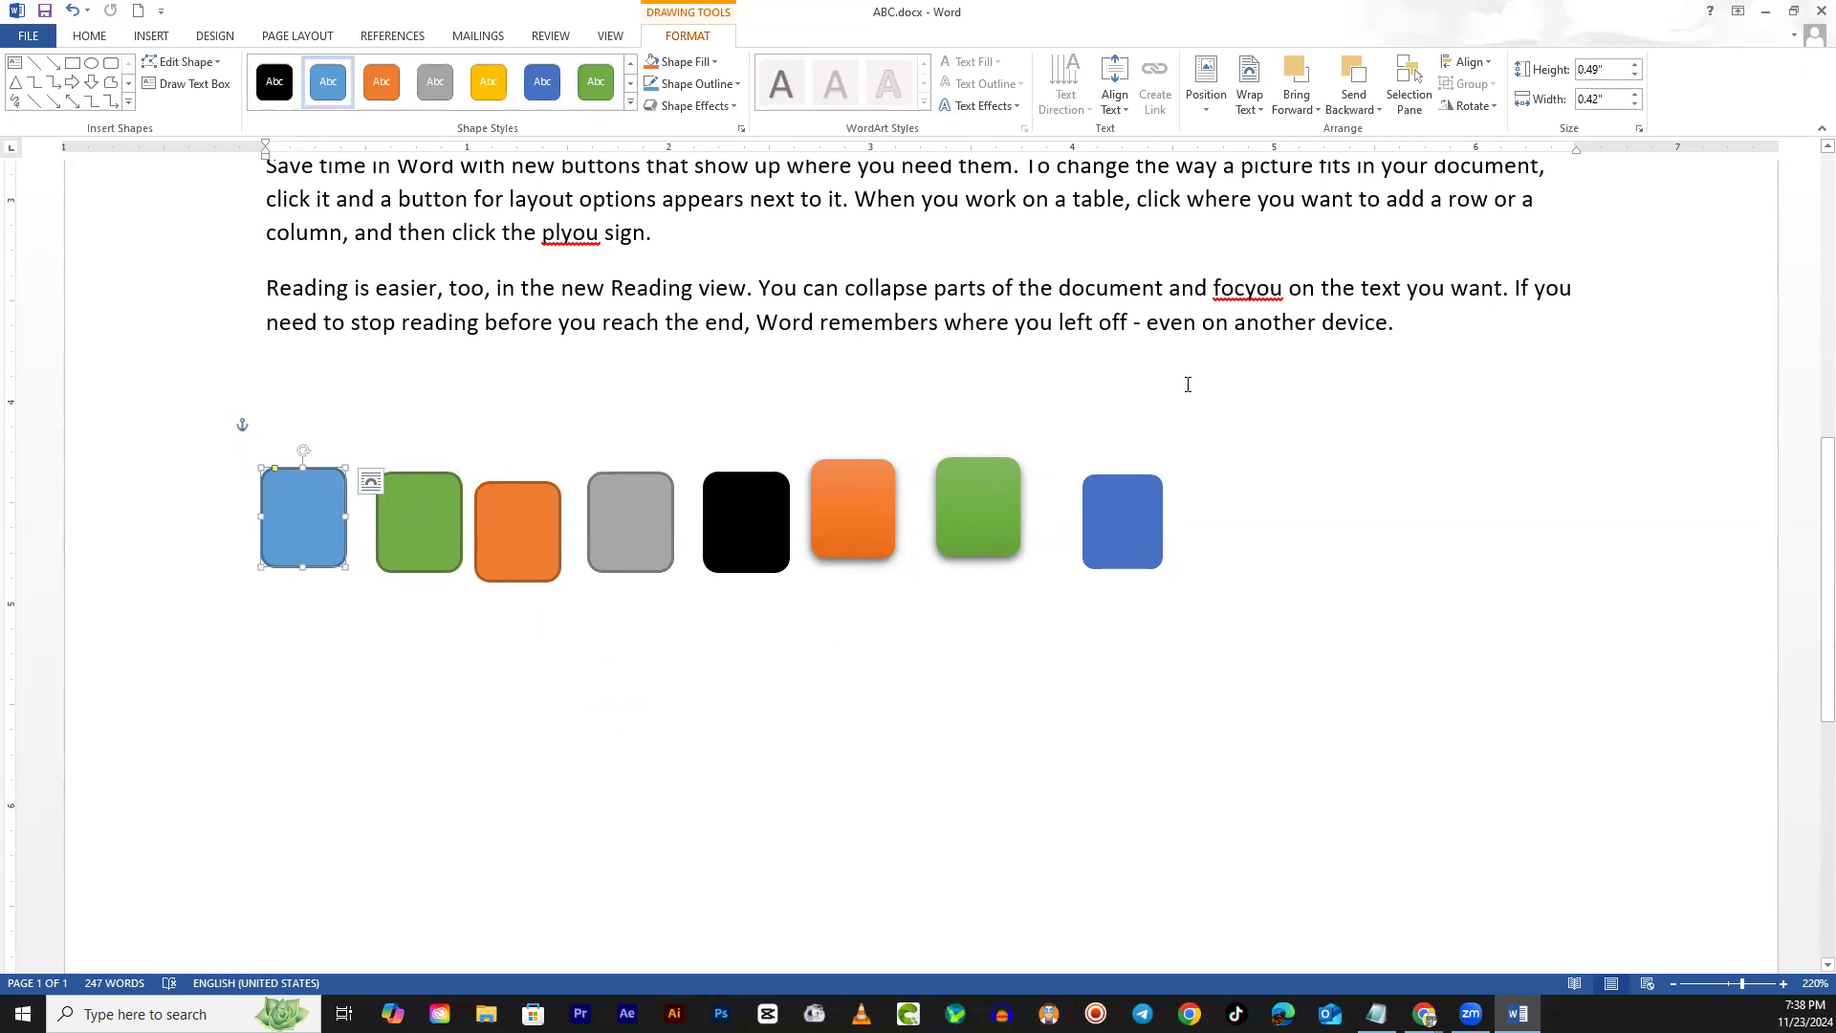
# Nudge the light blue square right, then select all eight rounded squares
pyautogui.click(1481, 63)
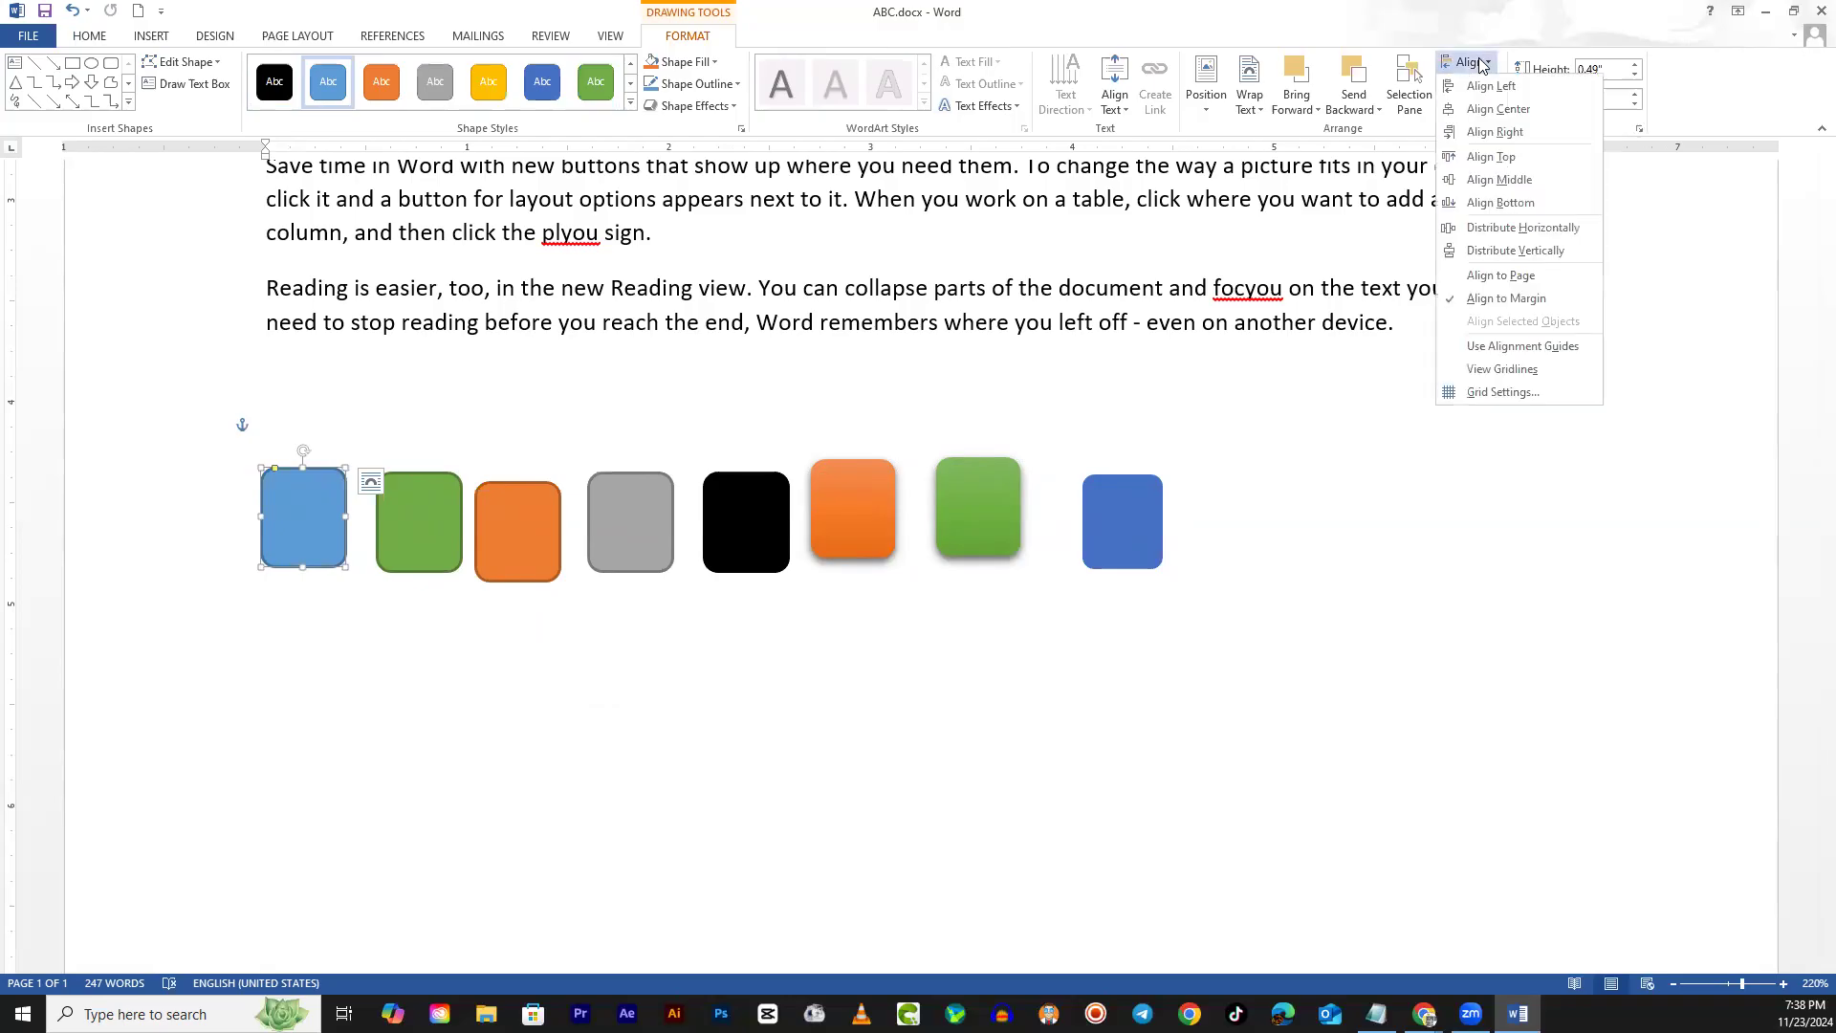
pyautogui.click(1481, 65)
pyautogui.moveTo(323, 535); pyautogui.dragTo(362, 561)
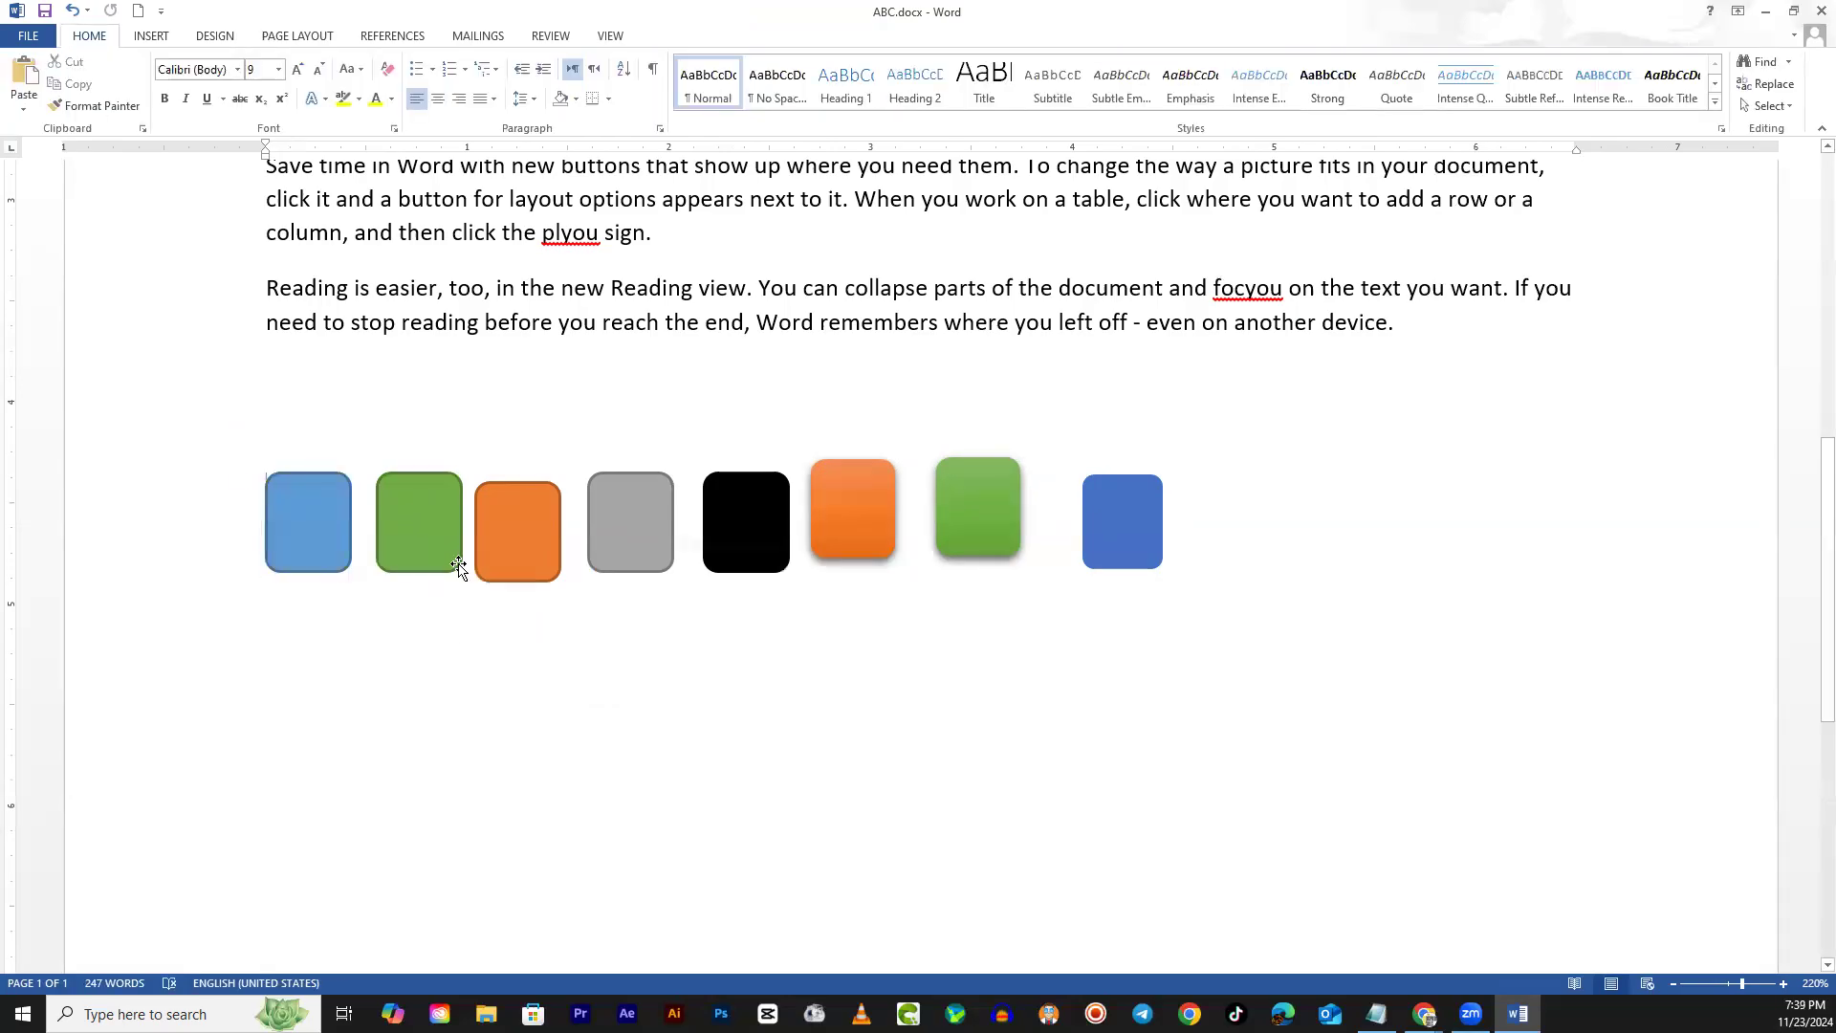
pyautogui.click(304, 541)
pyautogui.keyDown('shift'); pyautogui.click(402, 507); pyautogui.keyUp('shift')
pyautogui.keyDown('shift'); pyautogui.click(506, 539); pyautogui.keyUp('shift')
pyautogui.keyDown('shift'); pyautogui.click(621, 533); pyautogui.keyUp('shift')
pyautogui.keyDown('shift'); pyautogui.click(731, 530); pyautogui.keyUp('shift')
pyautogui.keyDown('shift'); pyautogui.click(853, 521); pyautogui.keyUp('shift')
pyautogui.keyDown('shift'); pyautogui.click(1016, 522); pyautogui.keyUp('shift')
pyautogui.keyDown('shift'); pyautogui.click(1097, 529); pyautogui.keyUp('shift')
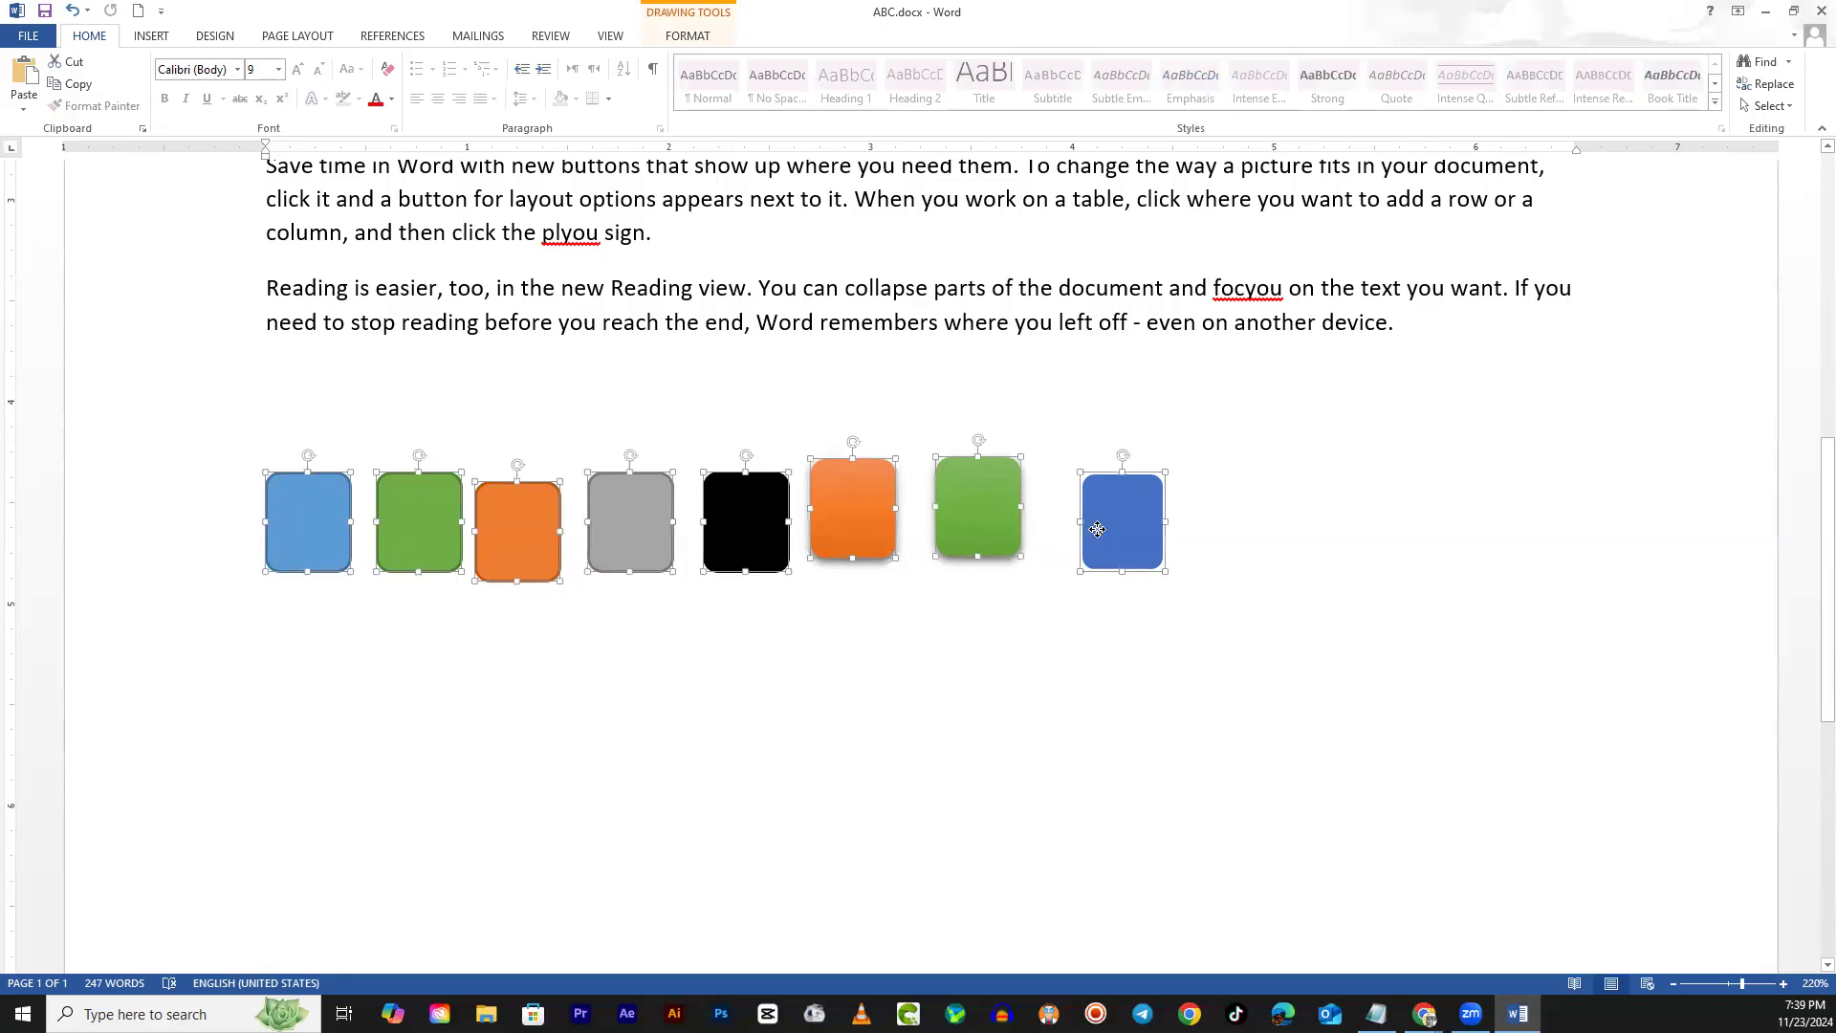
# Align the squares along their tops, then Distribute Horizontally across the row
pyautogui.click(694, 38)
pyautogui.click(1491, 65)
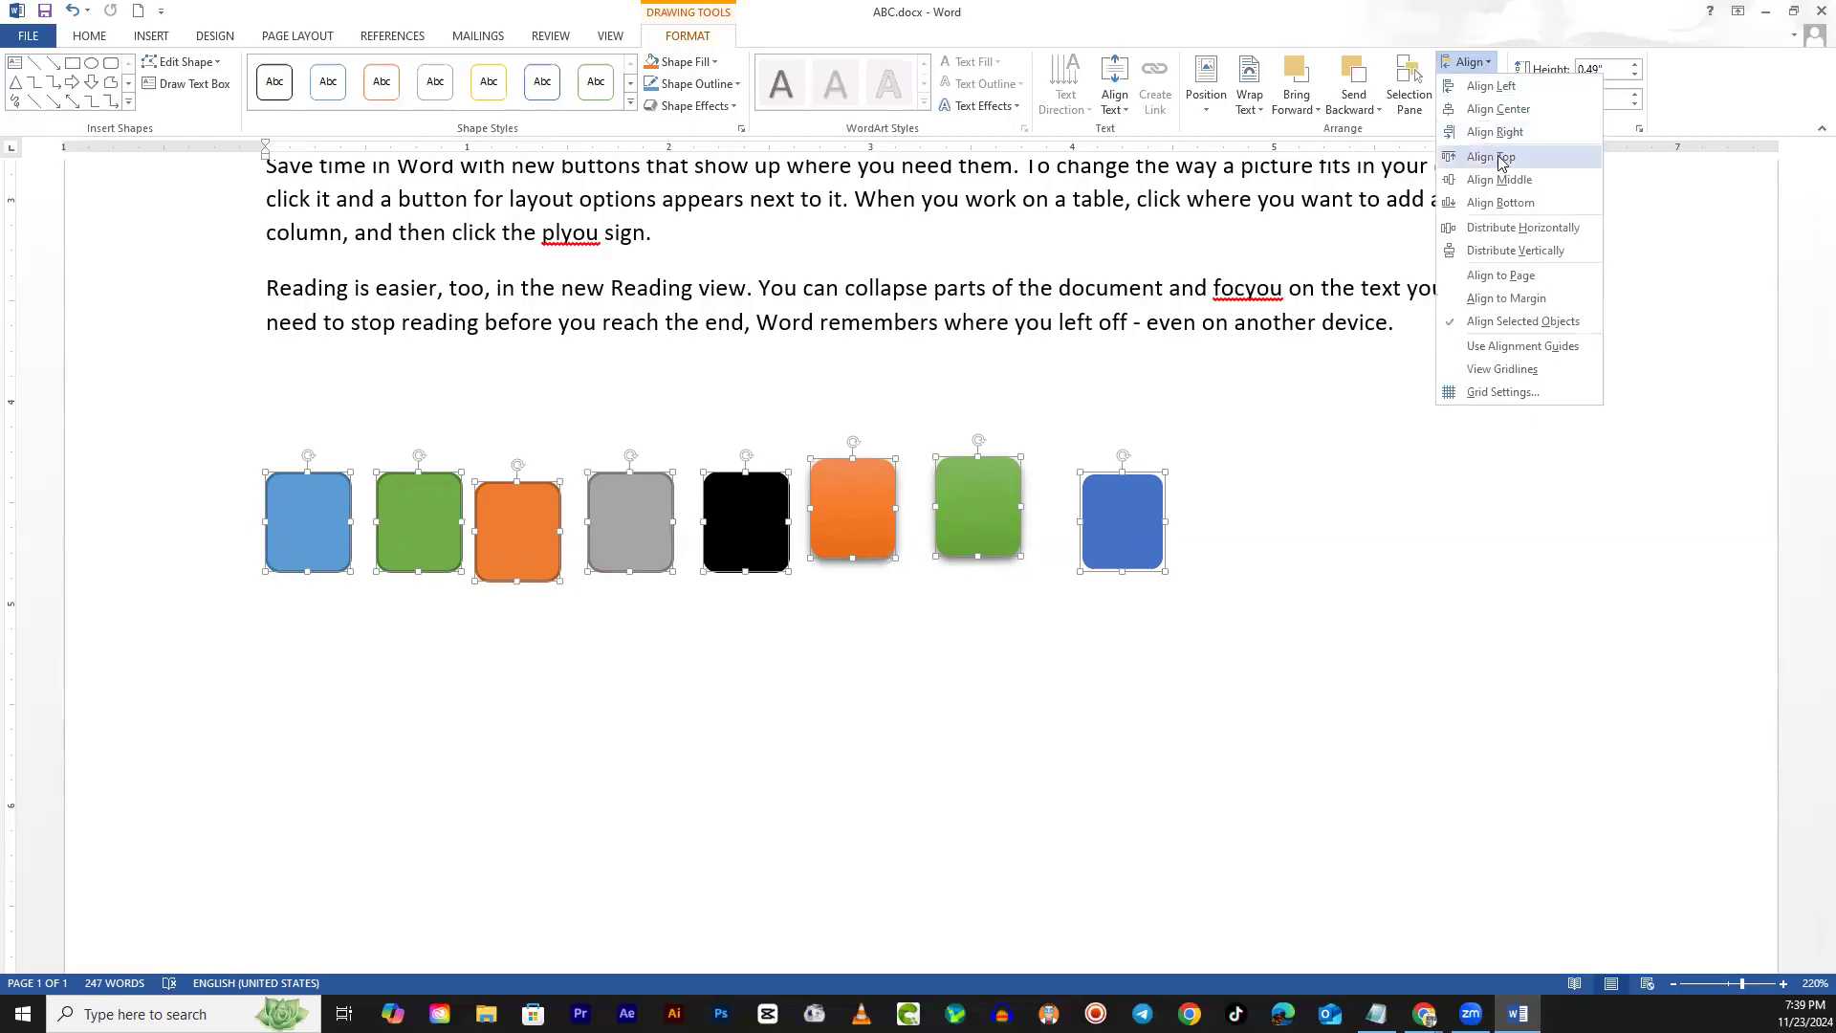
pyautogui.click(1508, 159)
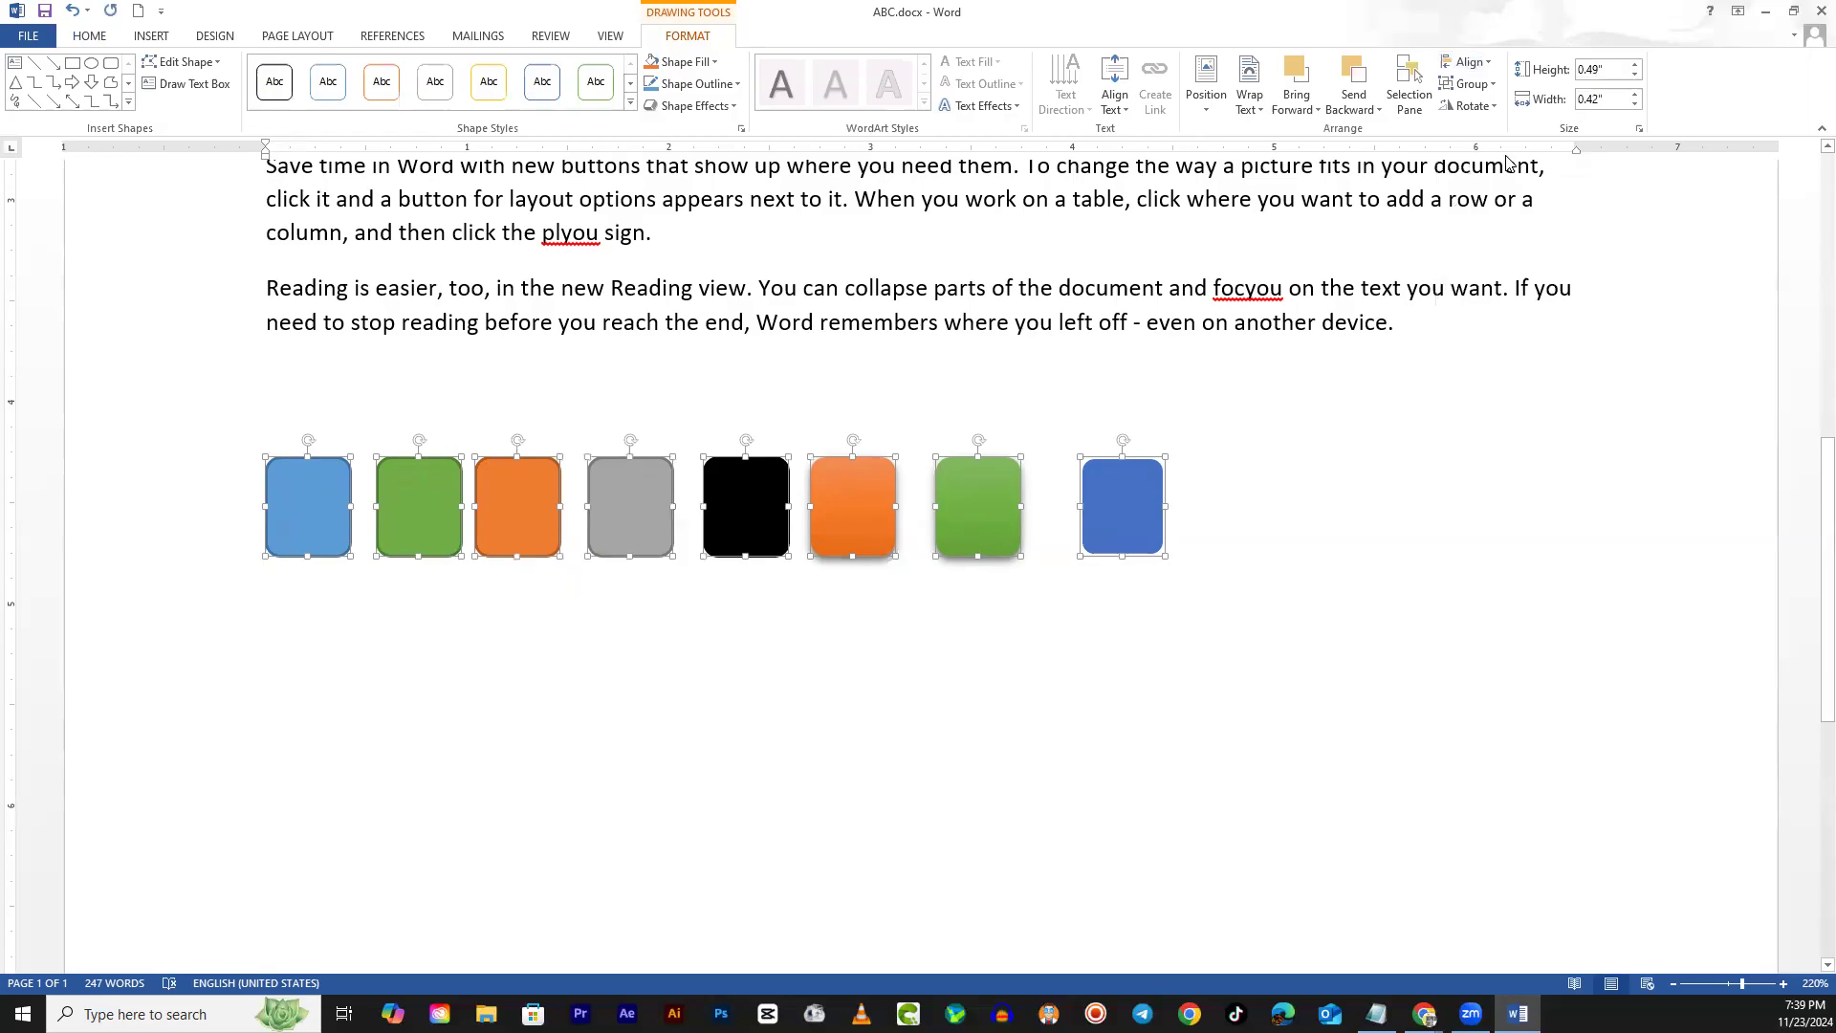
pyautogui.click(1469, 61)
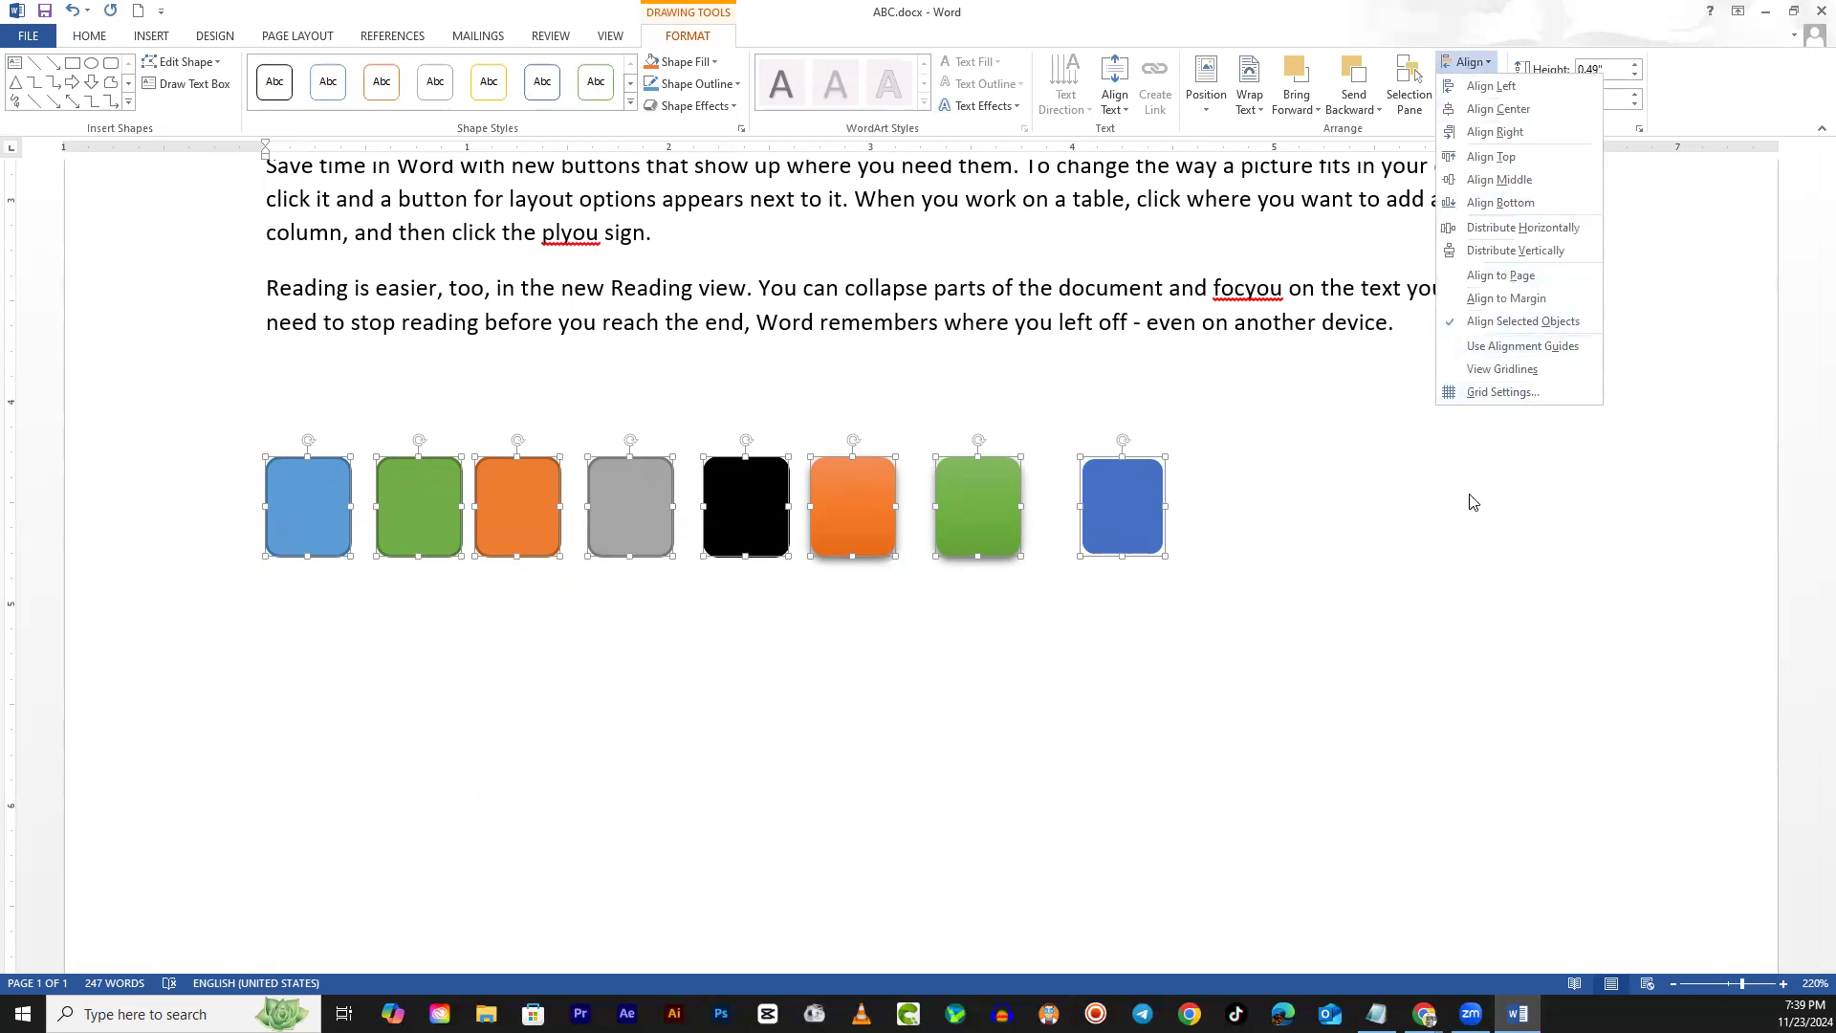
pyautogui.click(1489, 65)
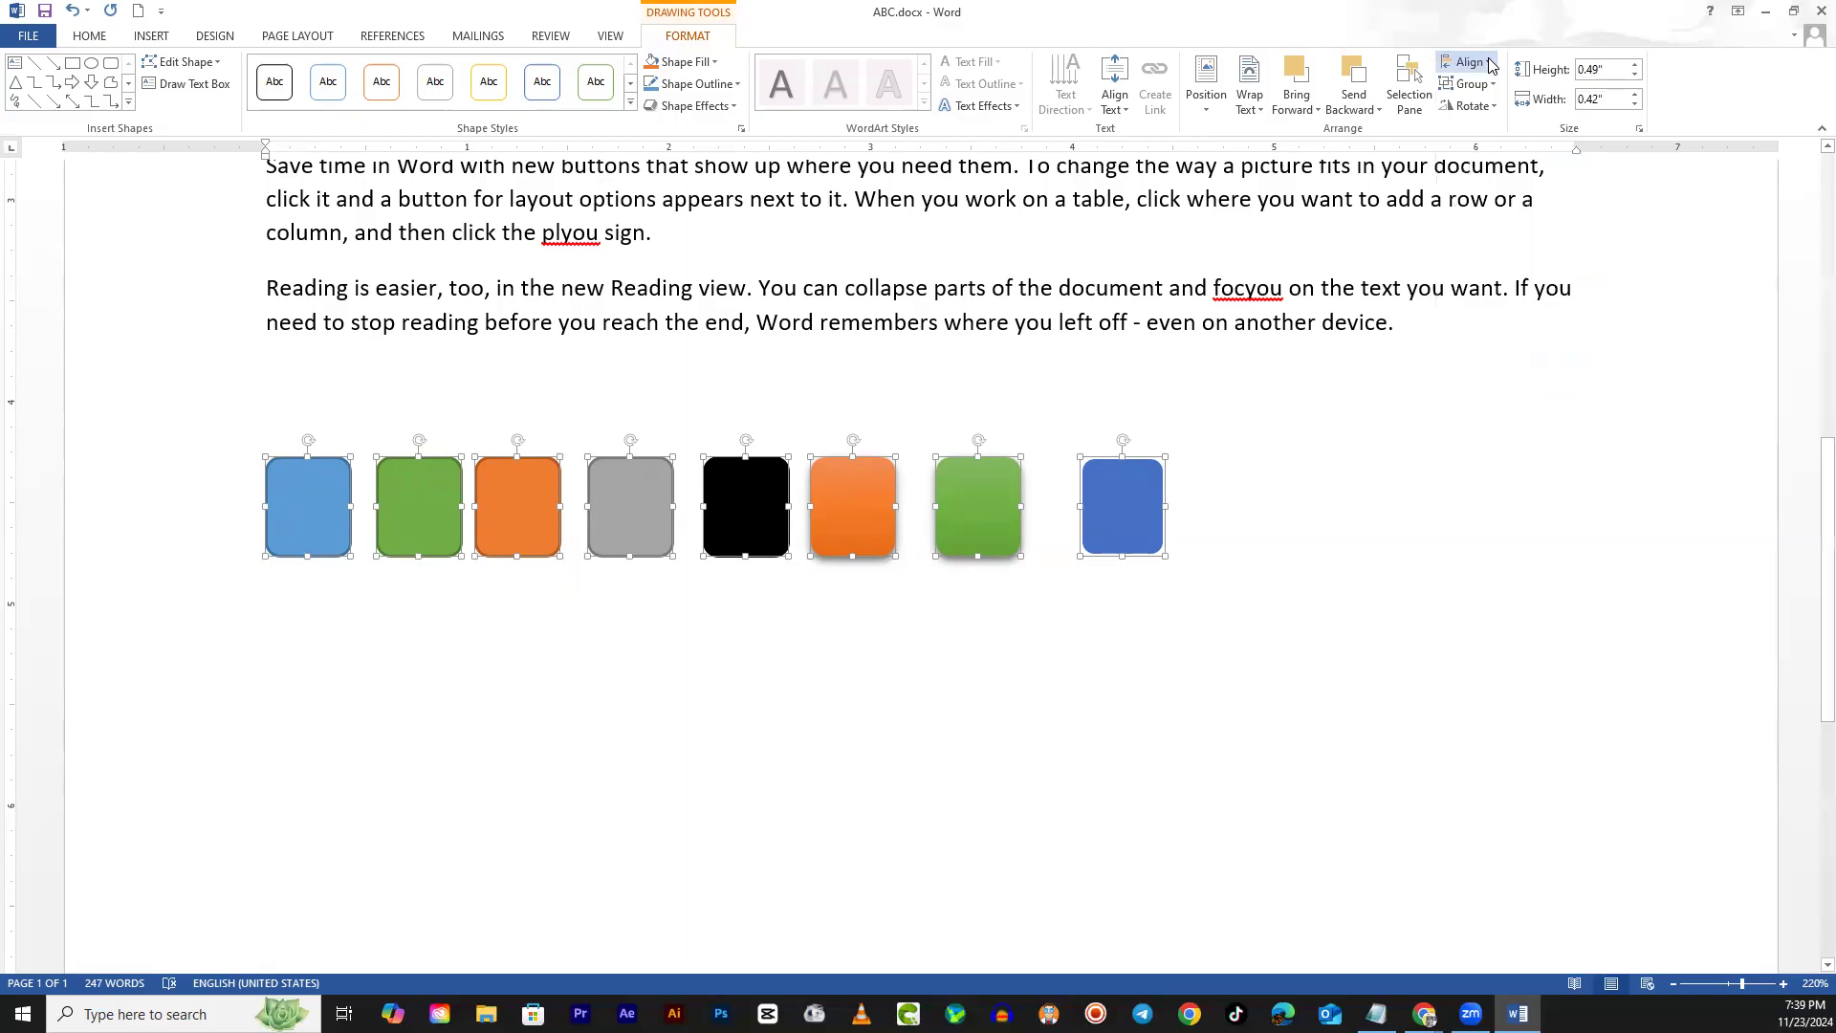
pyautogui.click(1489, 65)
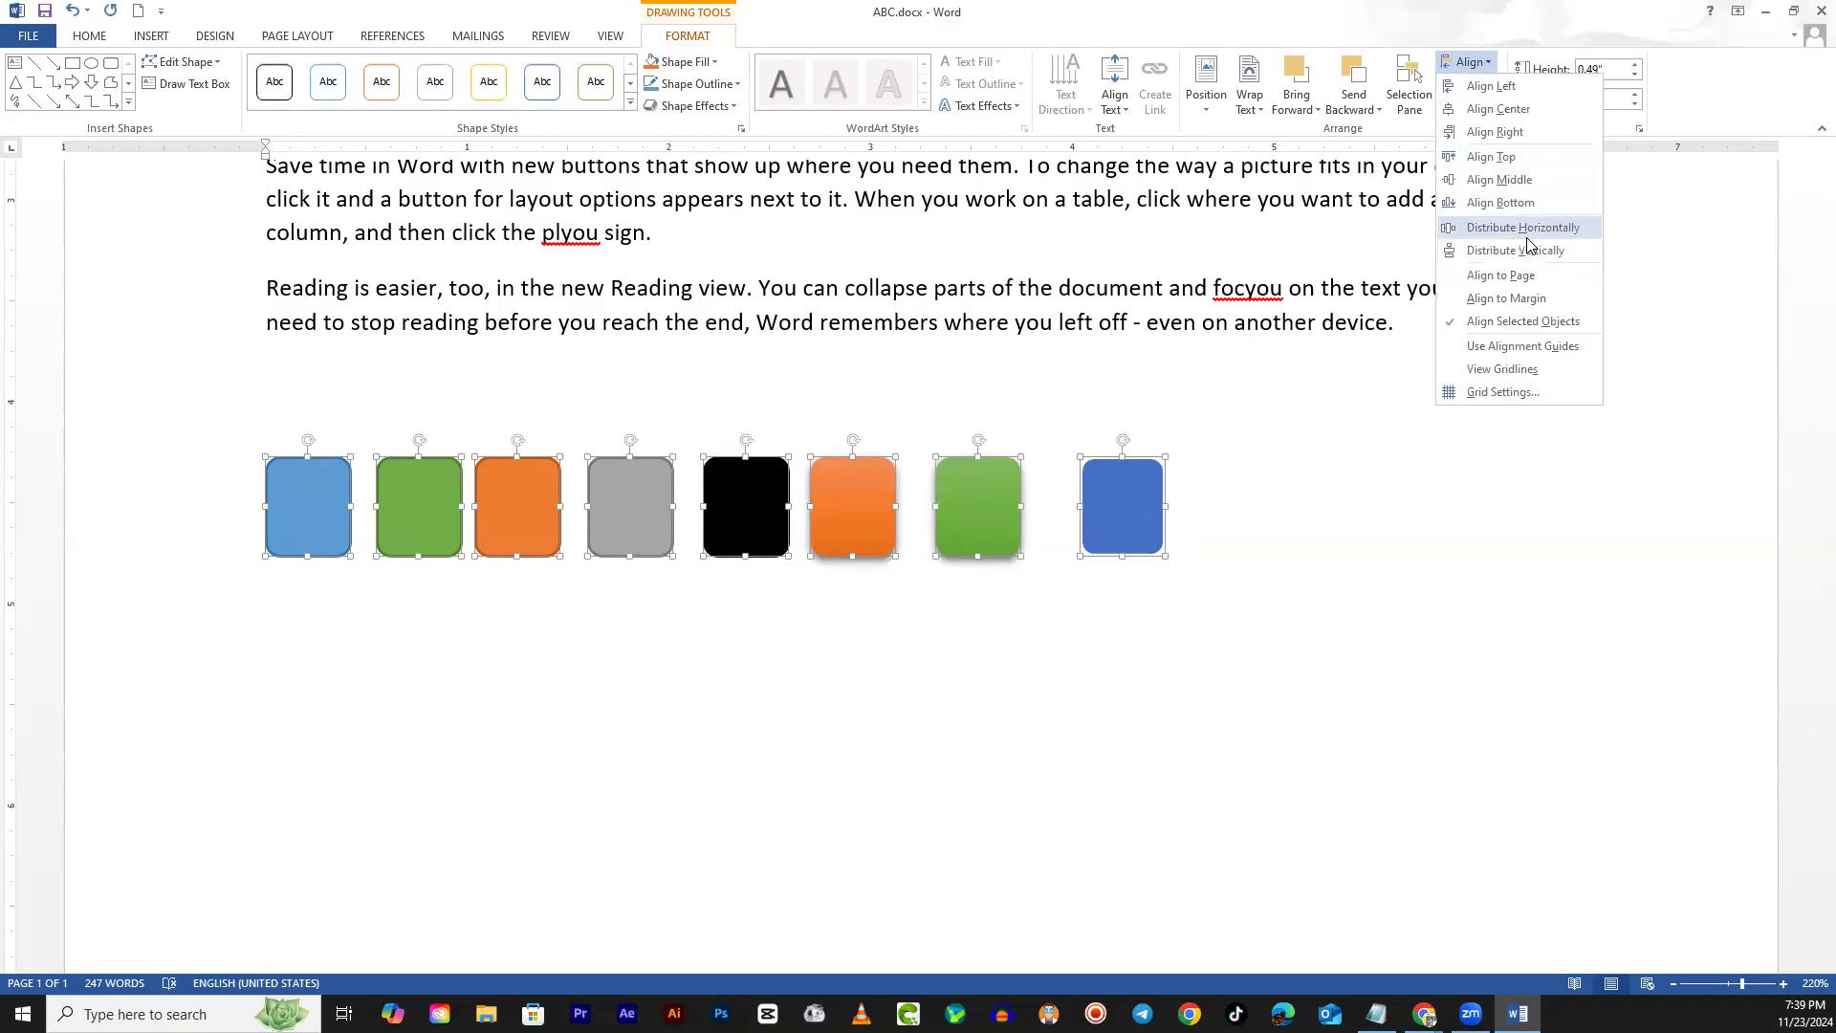
pyautogui.click(1523, 228)
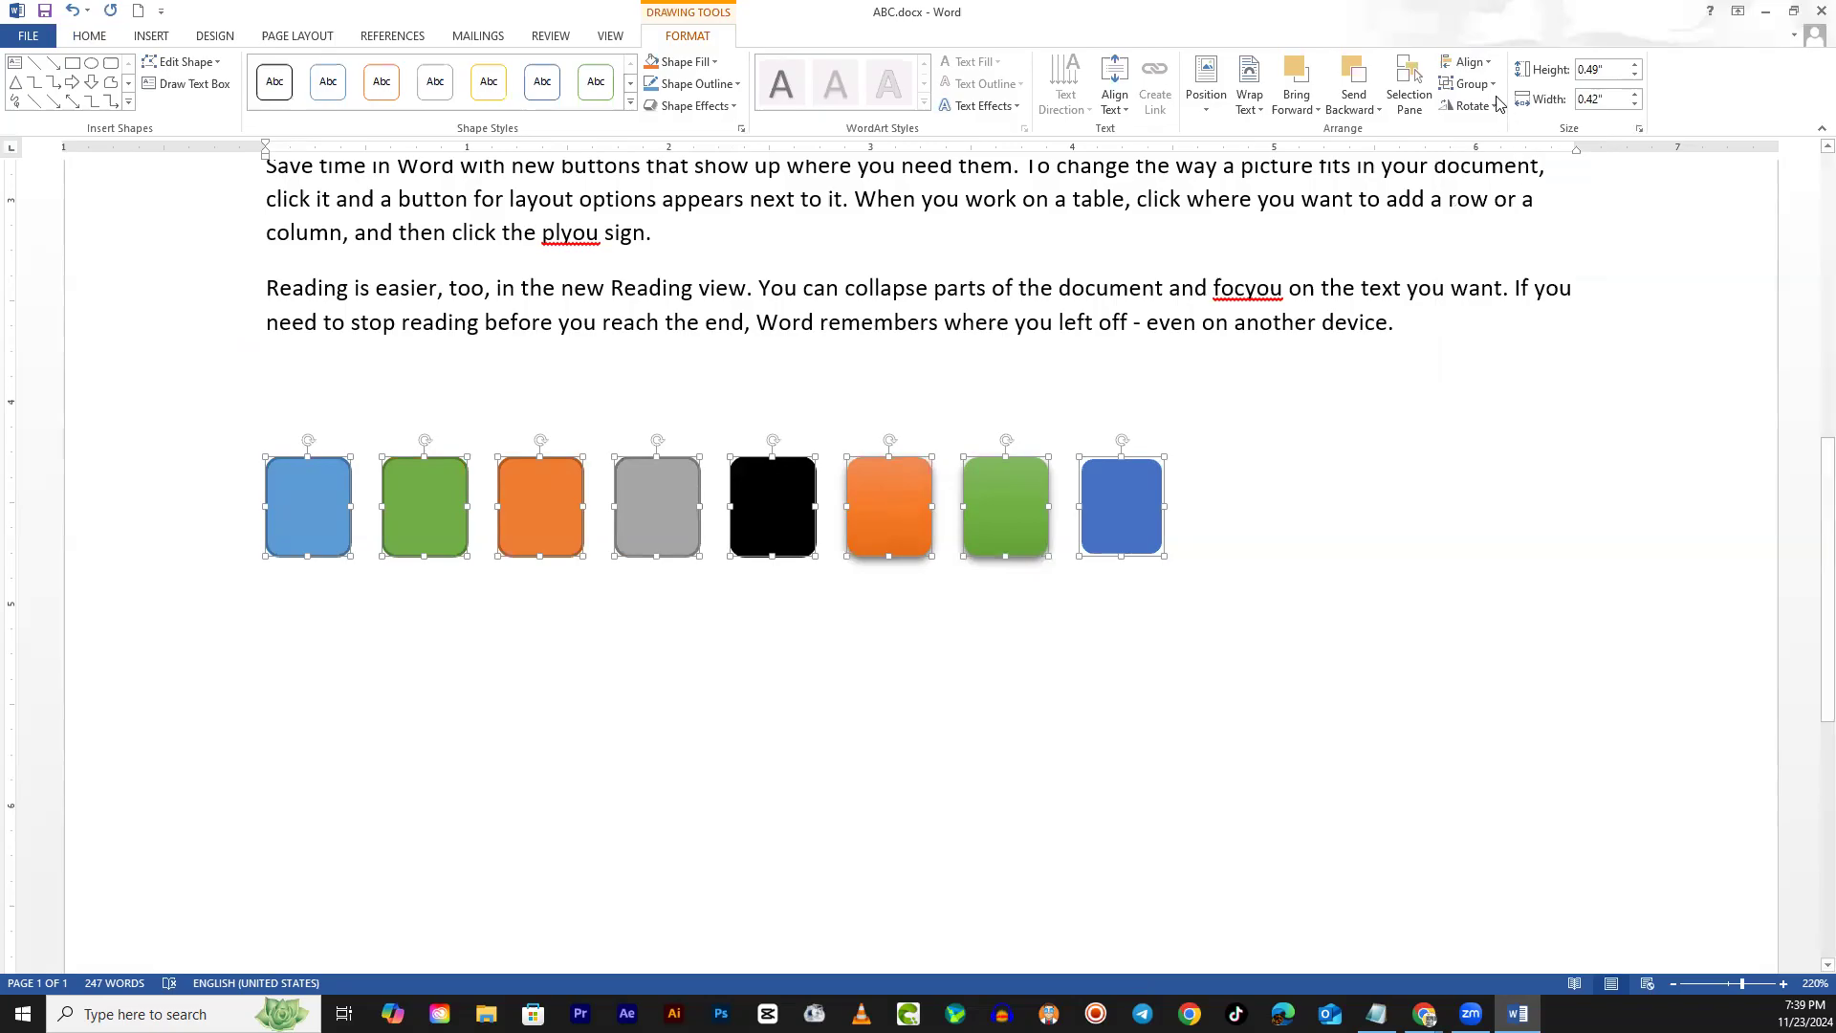
# Leave the Align menu without changes, deselect the squares and scroll down the page
pyautogui.click(1471, 63)
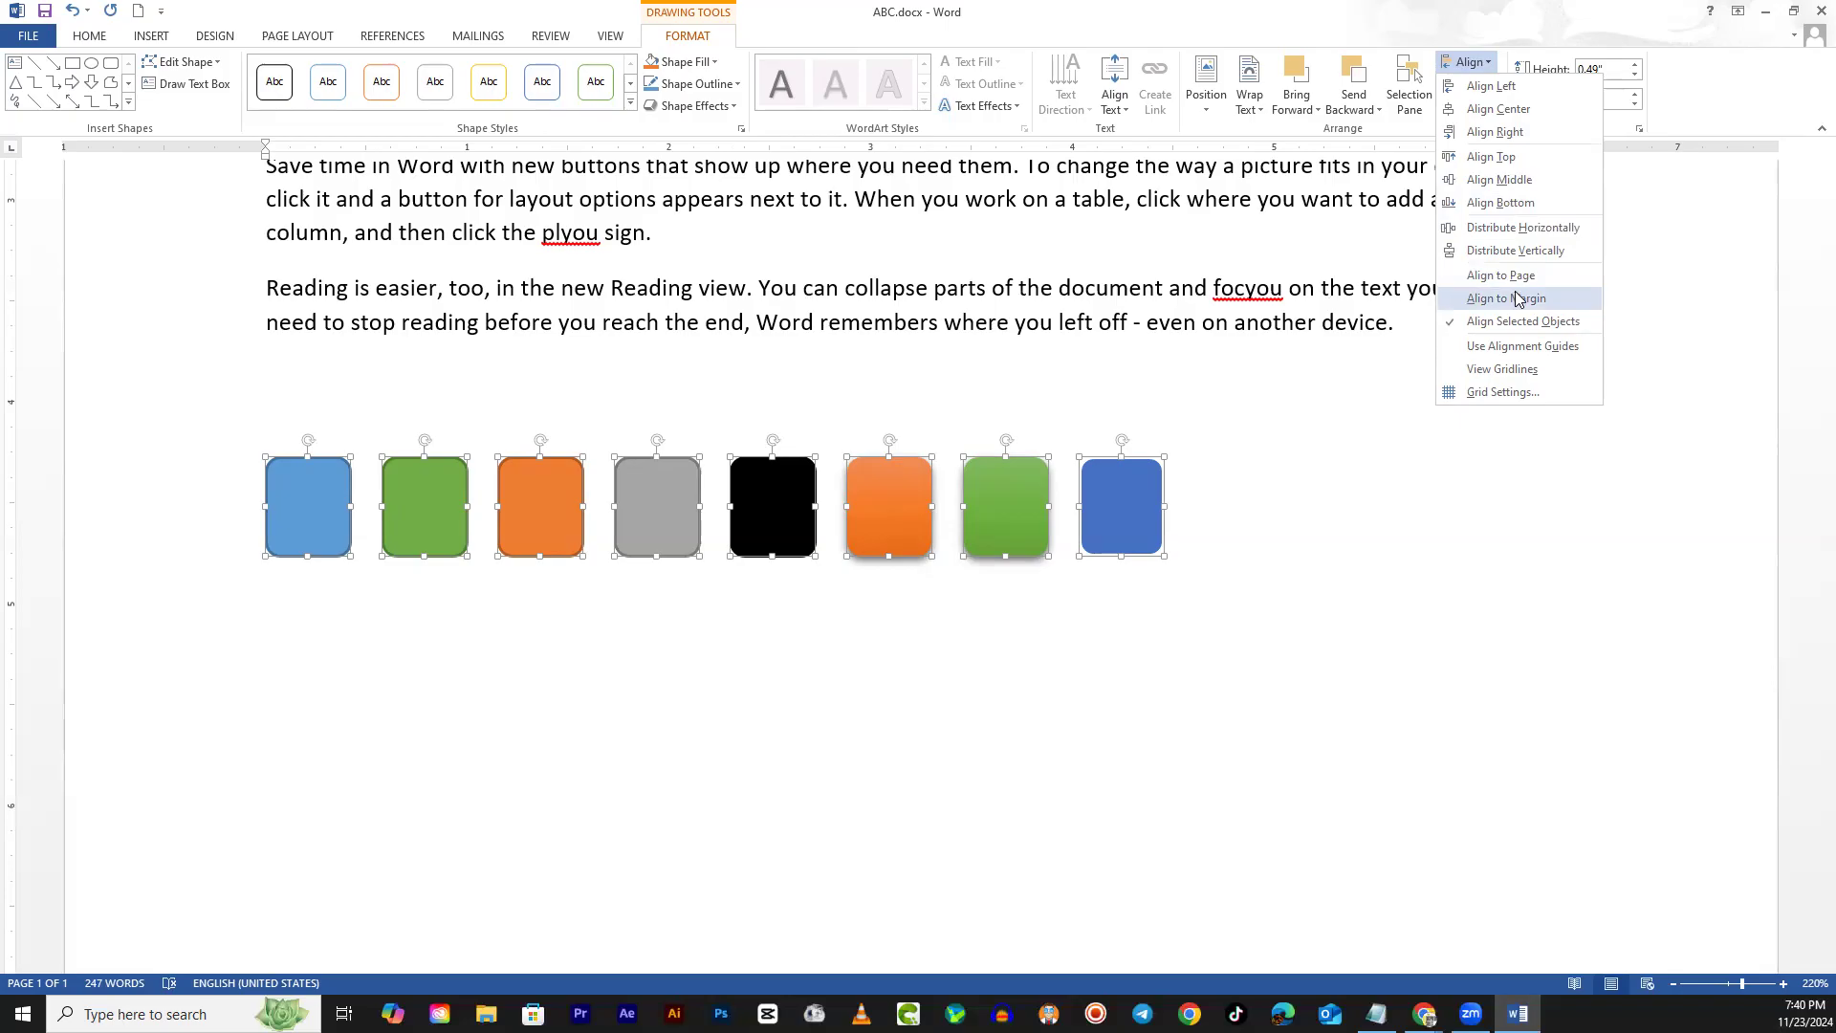
pyautogui.click(1267, 562)
pyautogui.click(995, 762)
pyautogui.scroll(-1, 918, 808)
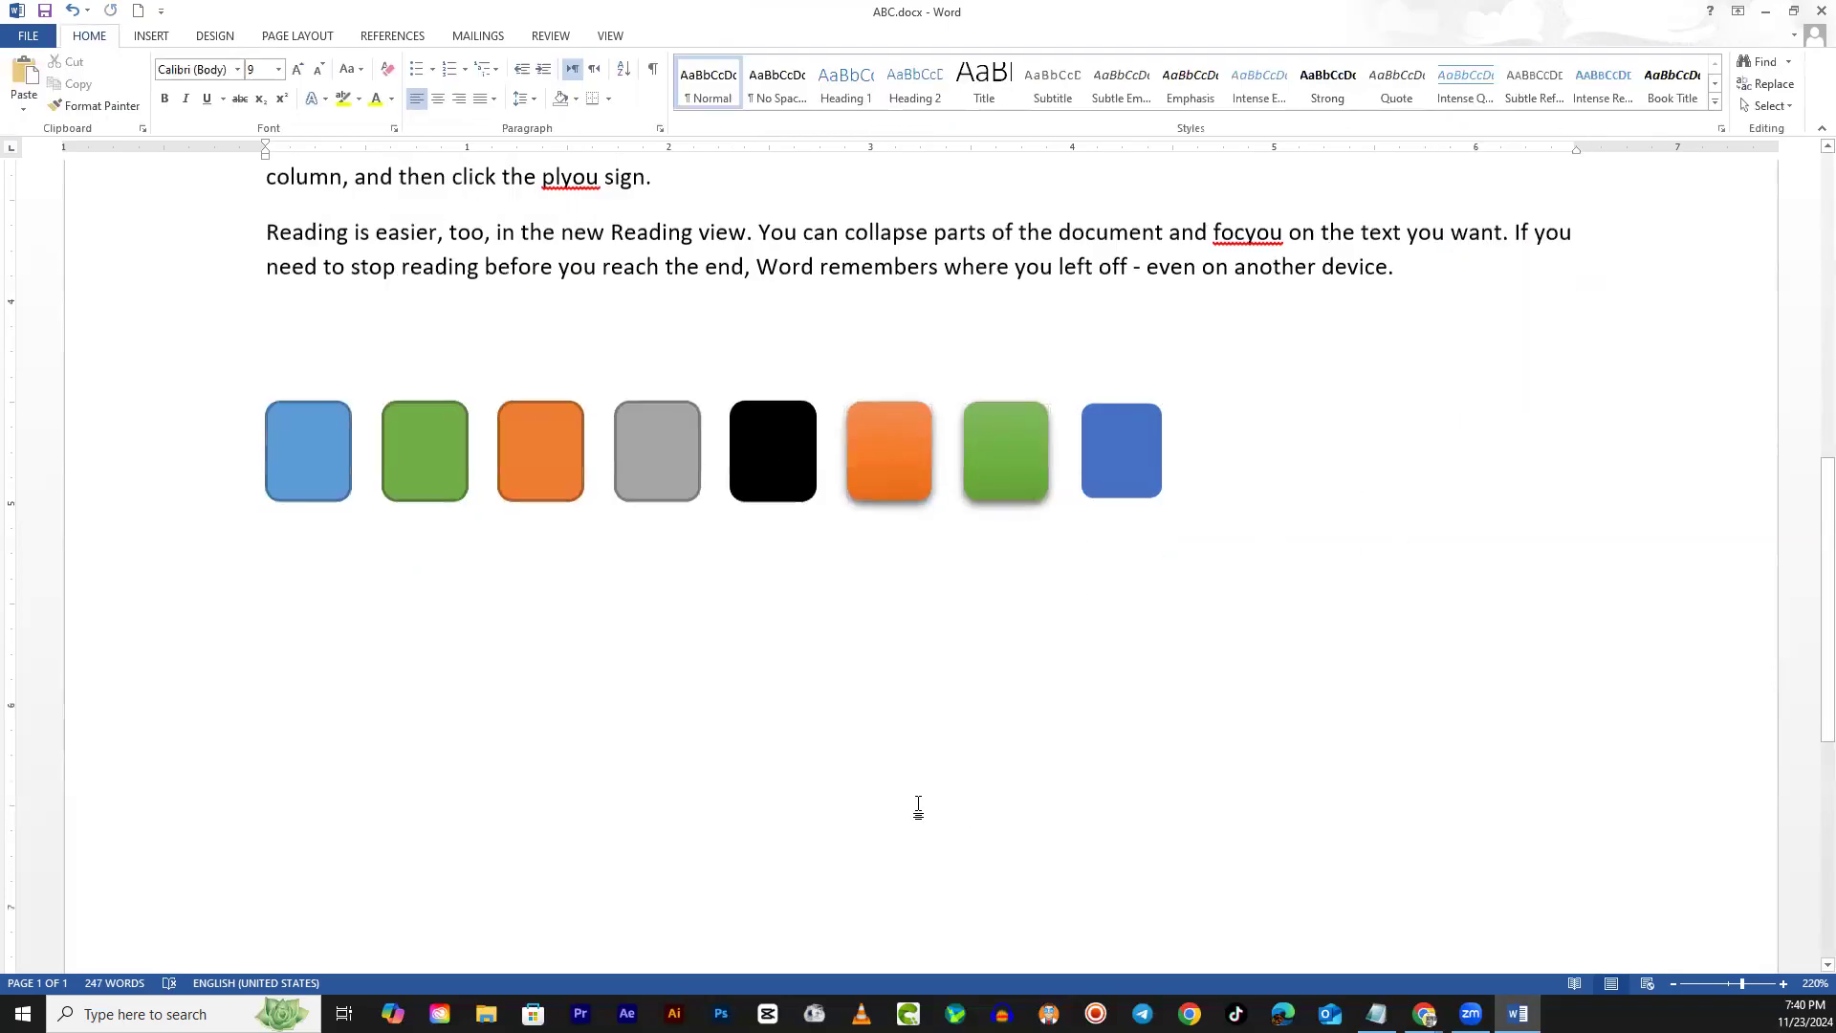
# Insert a large blue oval circle below the row of squares
pyautogui.click(151, 35)
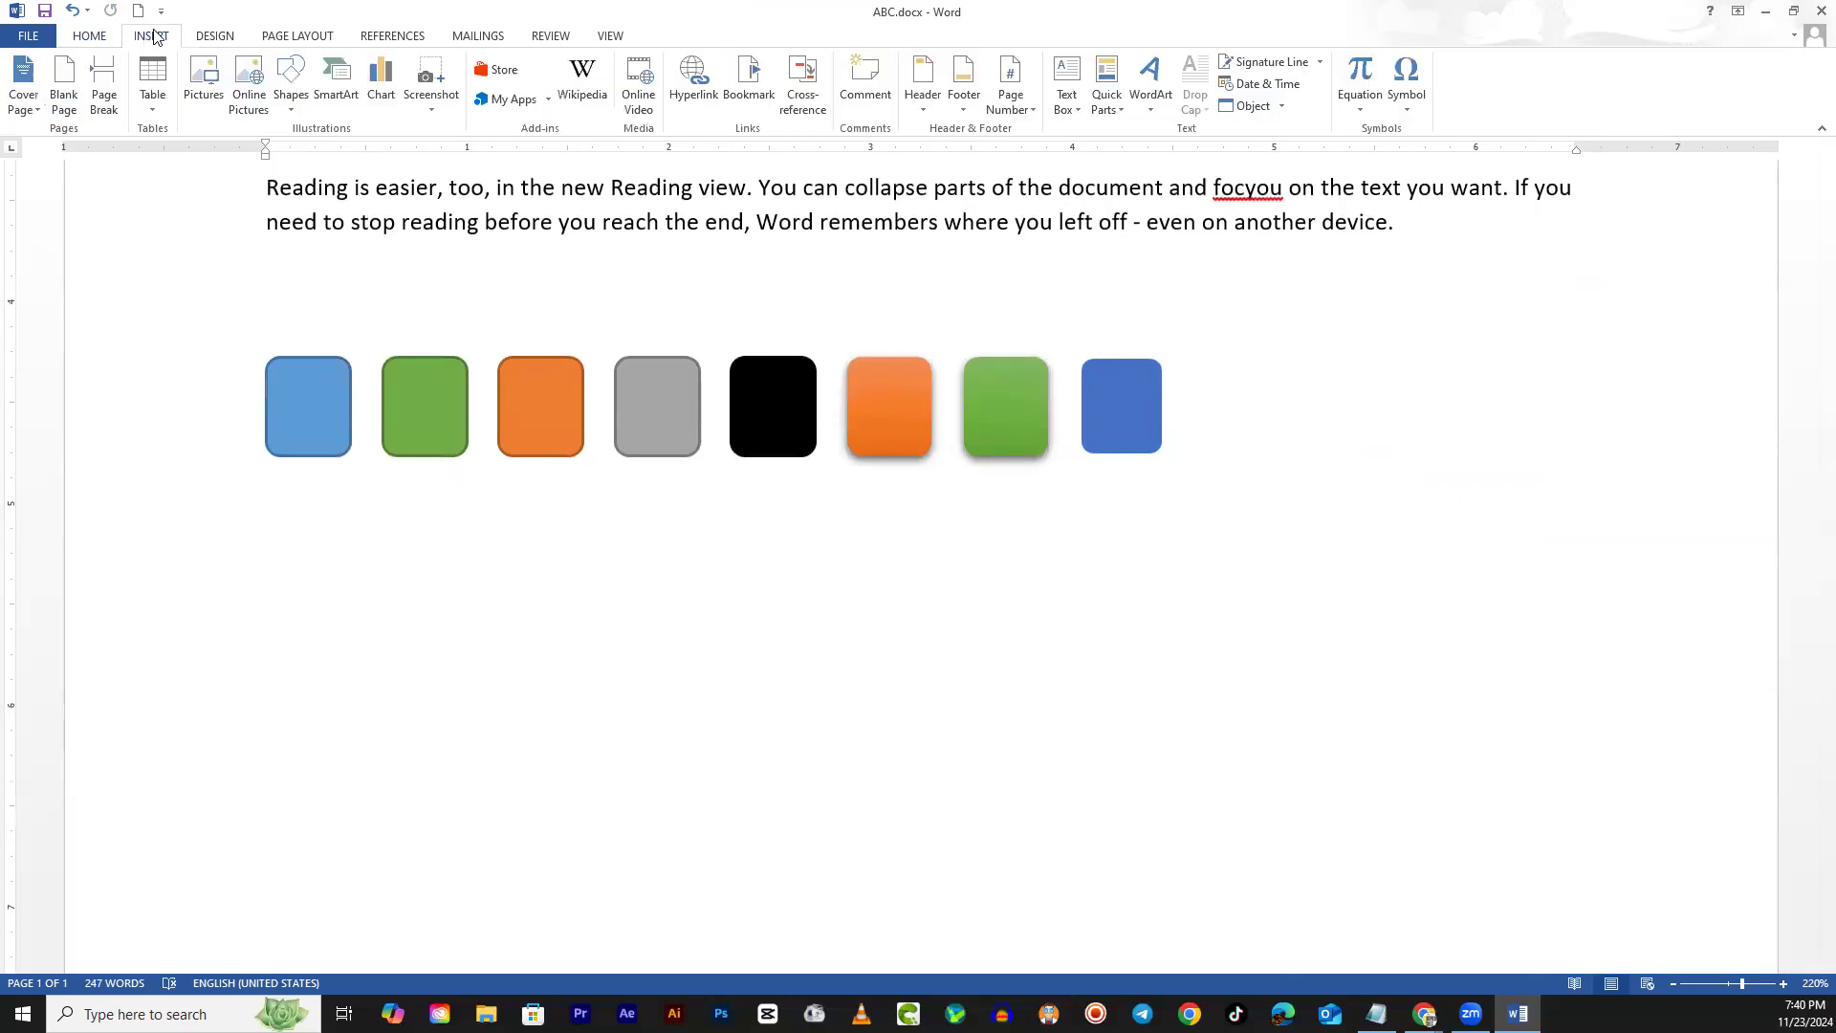
pyautogui.click(295, 103)
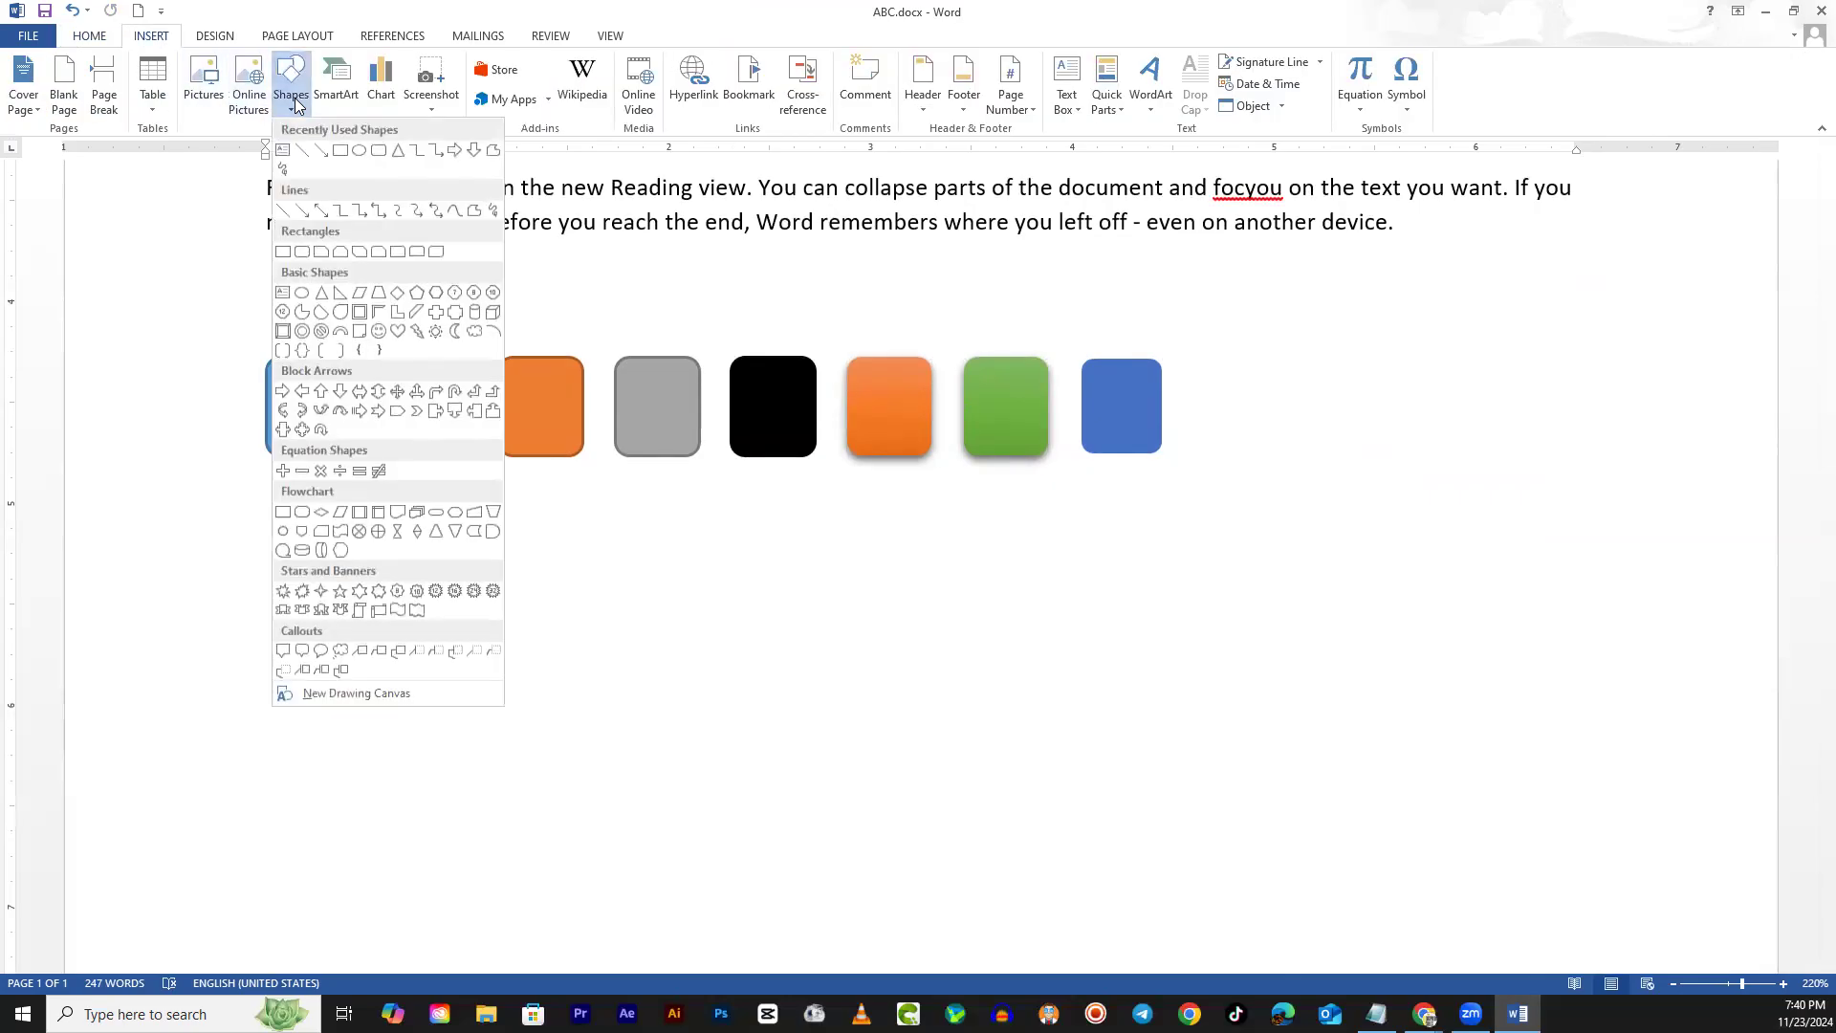
pyautogui.click(360, 150)
pyautogui.moveTo(475, 513)
pyautogui.mouseDown()
pyautogui.moveTo(606, 692)
pyautogui.moveTo(794, 828)
pyautogui.moveTo(762, 754)
pyautogui.moveTo(614, 771)
pyautogui.moveTo(762, 799)
pyautogui.moveTo(541, 631)
pyautogui.moveTo(893, 775)
pyautogui.moveTo(793, 747)
pyautogui.moveTo(922, 734)
pyautogui.moveTo(778, 708)
pyautogui.moveTo(922, 713)
pyautogui.moveTo(731, 752)
pyautogui.moveTo(754, 755)
pyautogui.moveTo(606, 812)
pyautogui.moveTo(873, 717)
pyautogui.moveTo(913, 639)
pyautogui.moveTo(533, 742)
pyautogui.moveTo(1065, 774)
pyautogui.moveTo(778, 640)
pyautogui.moveTo(651, 829)
pyautogui.moveTo(1099, 656)
pyautogui.moveTo(590, 745)
pyautogui.moveTo(819, 820)
pyautogui.moveTo(1079, 604)
pyautogui.moveTo(508, 627)
pyautogui.moveTo(909, 599)
pyautogui.moveTo(1096, 667)
pyautogui.moveTo(874, 795)
pyautogui.moveTo(766, 766)
pyautogui.moveTo(738, 721)
pyautogui.moveTo(744, 621)
pyautogui.moveTo(611, 656)
pyautogui.moveTo(594, 807)
pyautogui.moveTo(565, 816)
pyautogui.moveTo(647, 736)
pyautogui.moveTo(556, 860)
pyautogui.moveTo(693, 676)
pyautogui.moveTo(585, 706)
pyautogui.moveTo(749, 803)
pyautogui.moveTo(676, 717)
pyautogui.moveTo(808, 794)
pyautogui.moveTo(825, 771)
pyautogui.mouseUp()
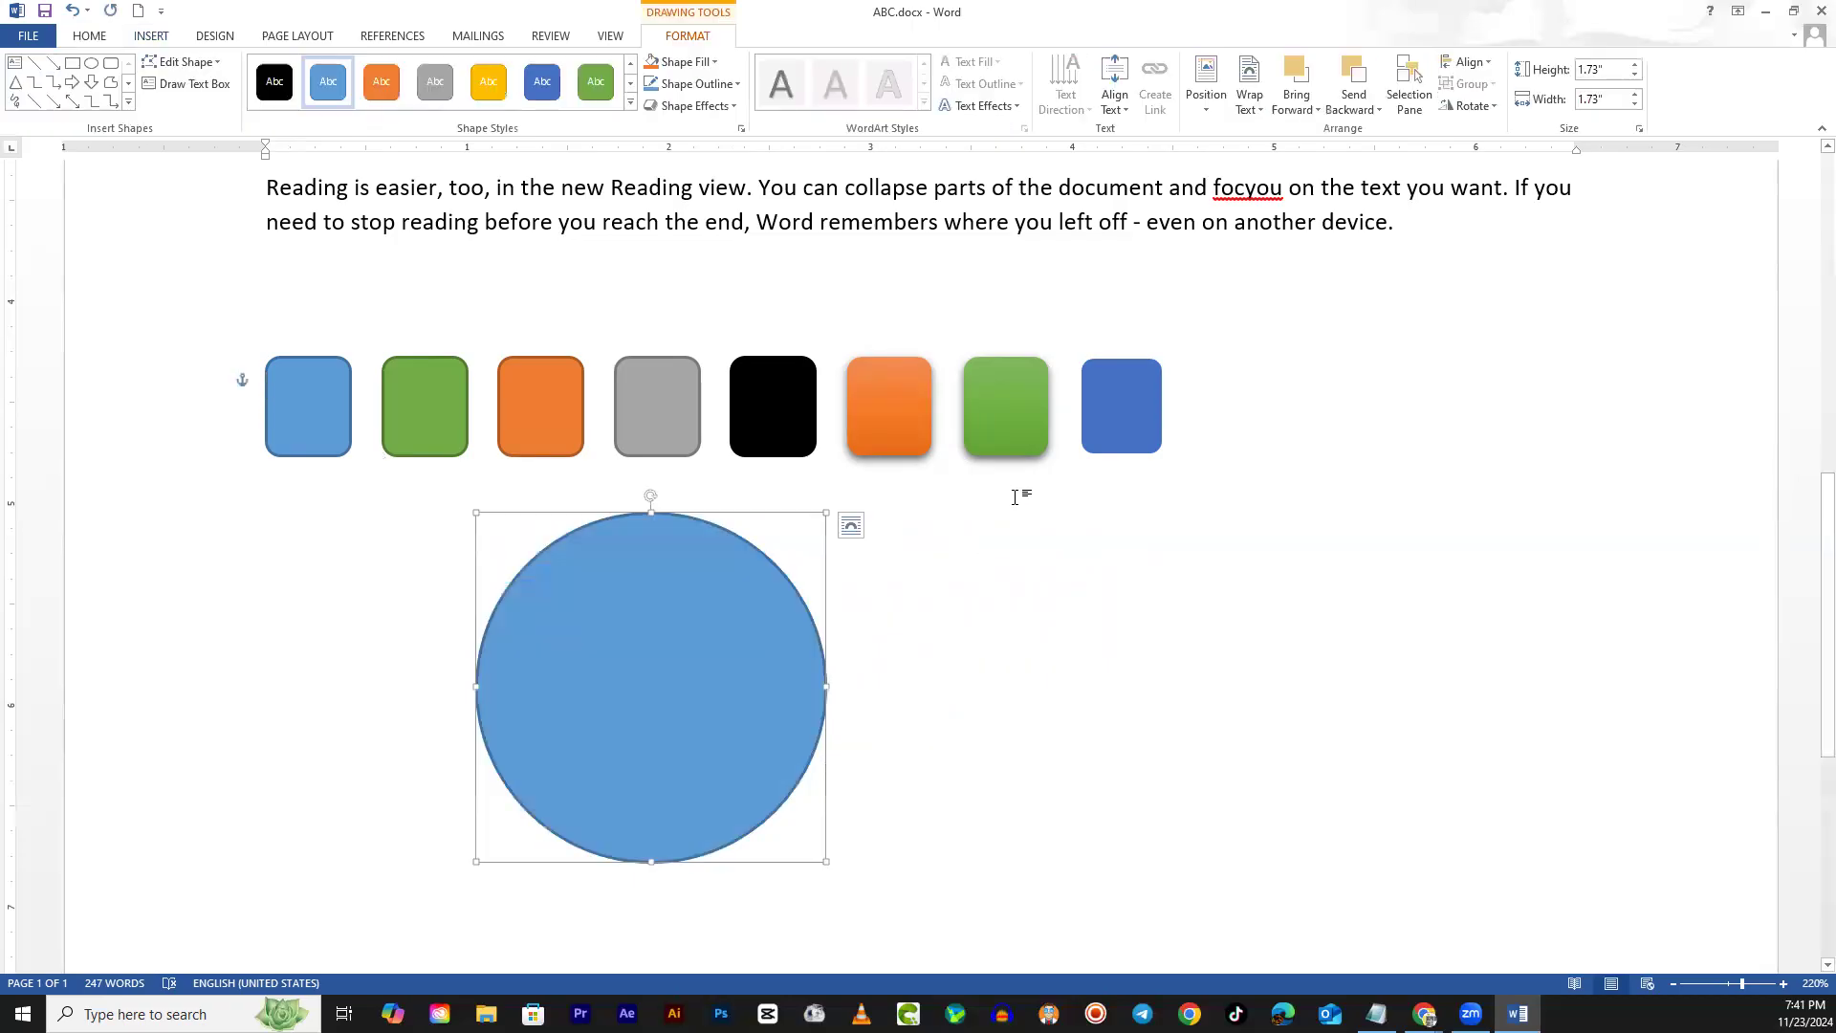
# Draw an orange circle inside the blue one and a smaller green circle inside that
pyautogui.click(91, 63)
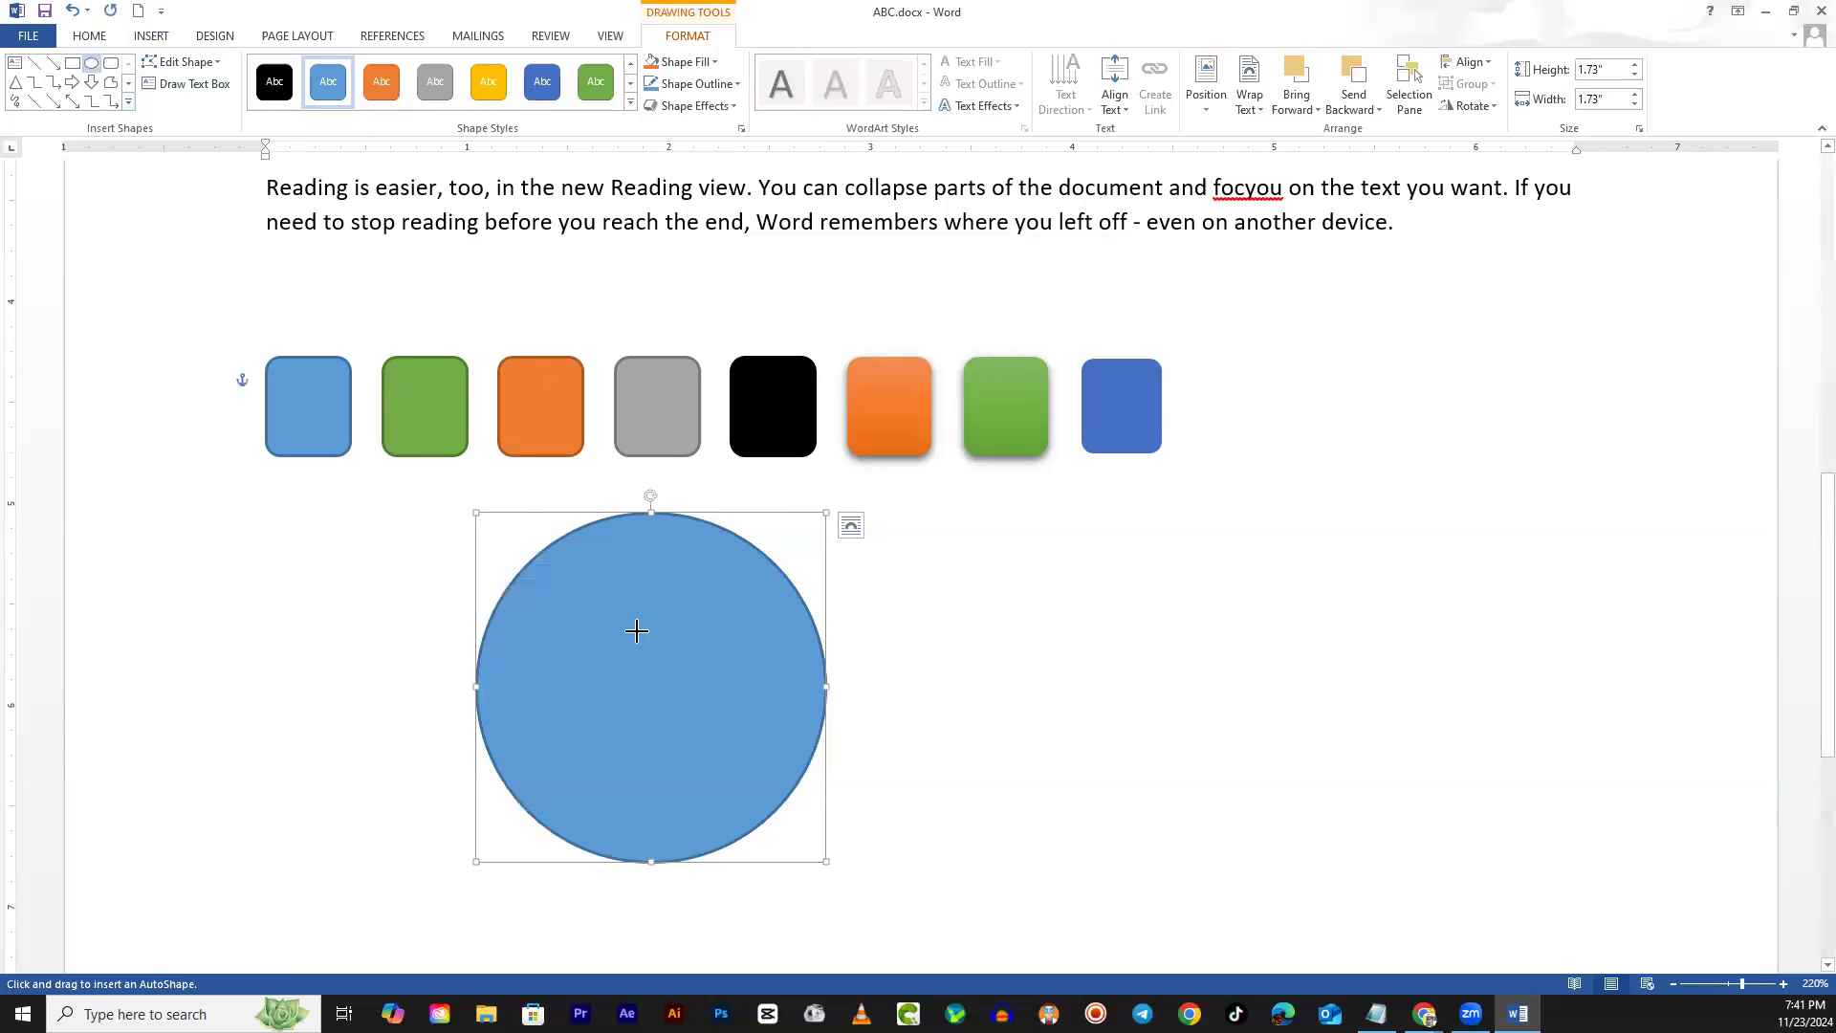
pyautogui.moveTo(556, 563); pyautogui.dragTo(799, 809)
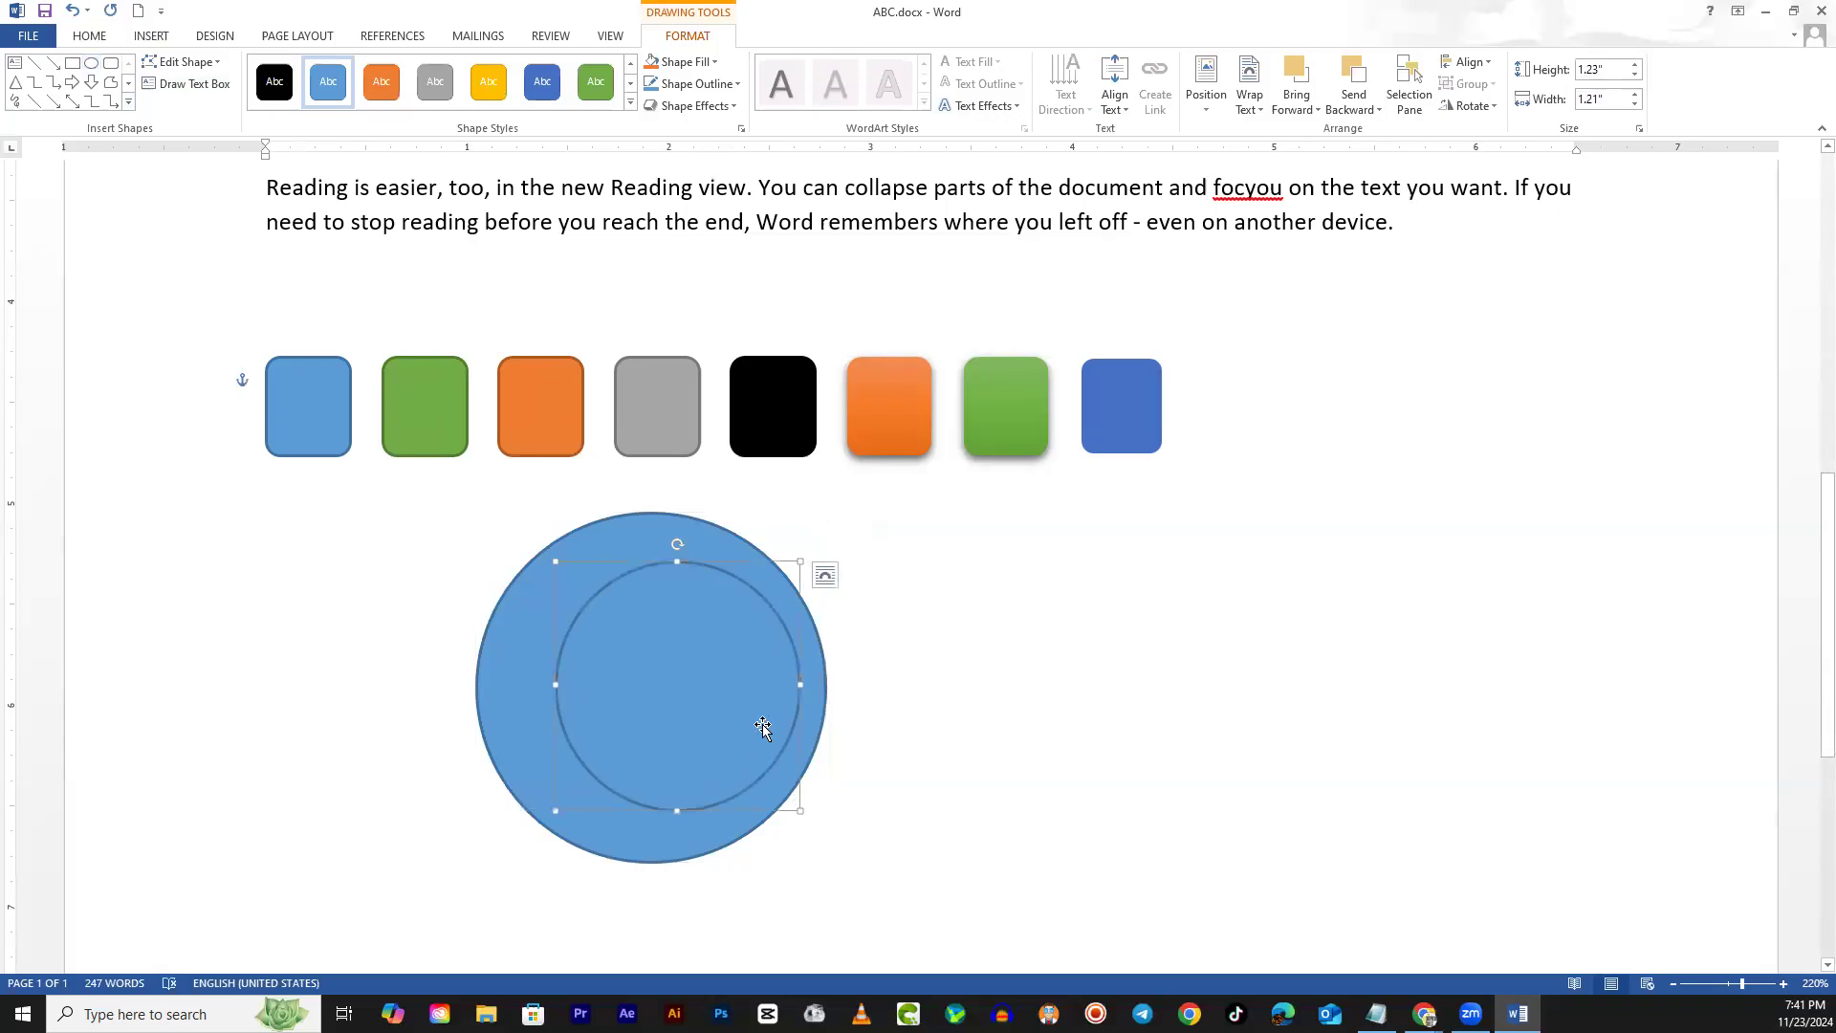
pyautogui.click(385, 83)
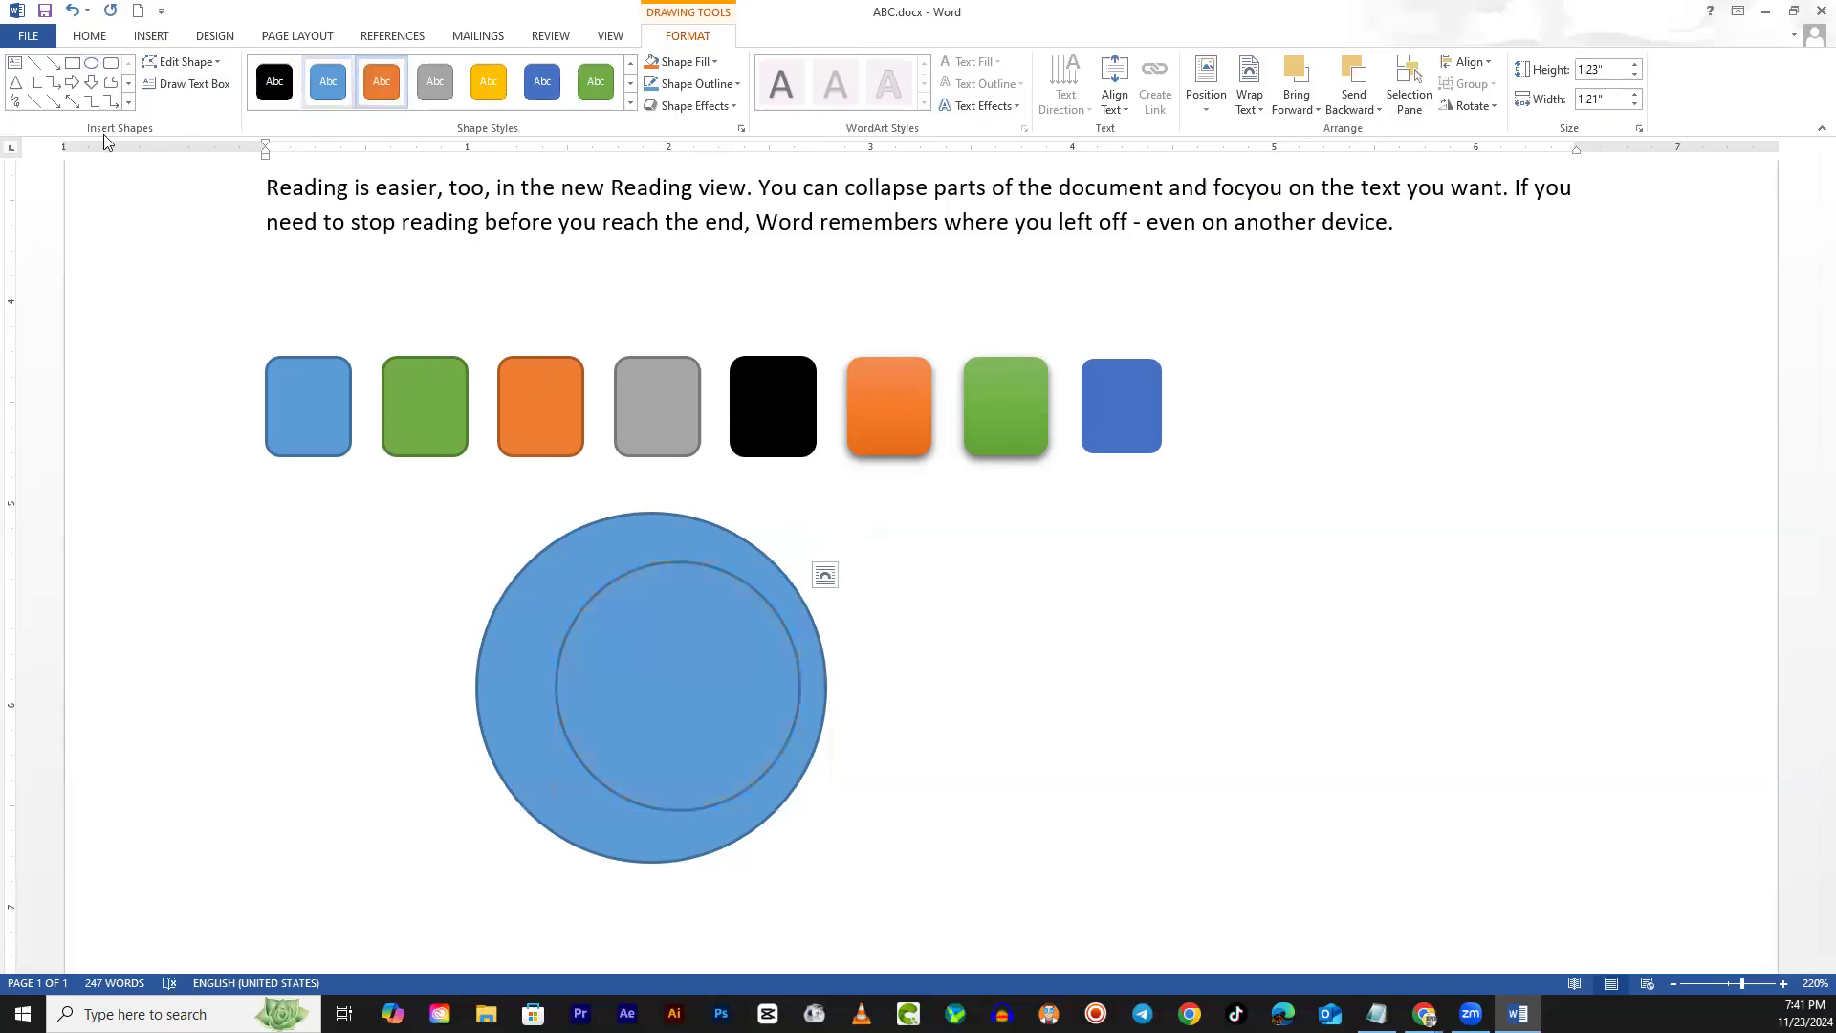
pyautogui.click(93, 63)
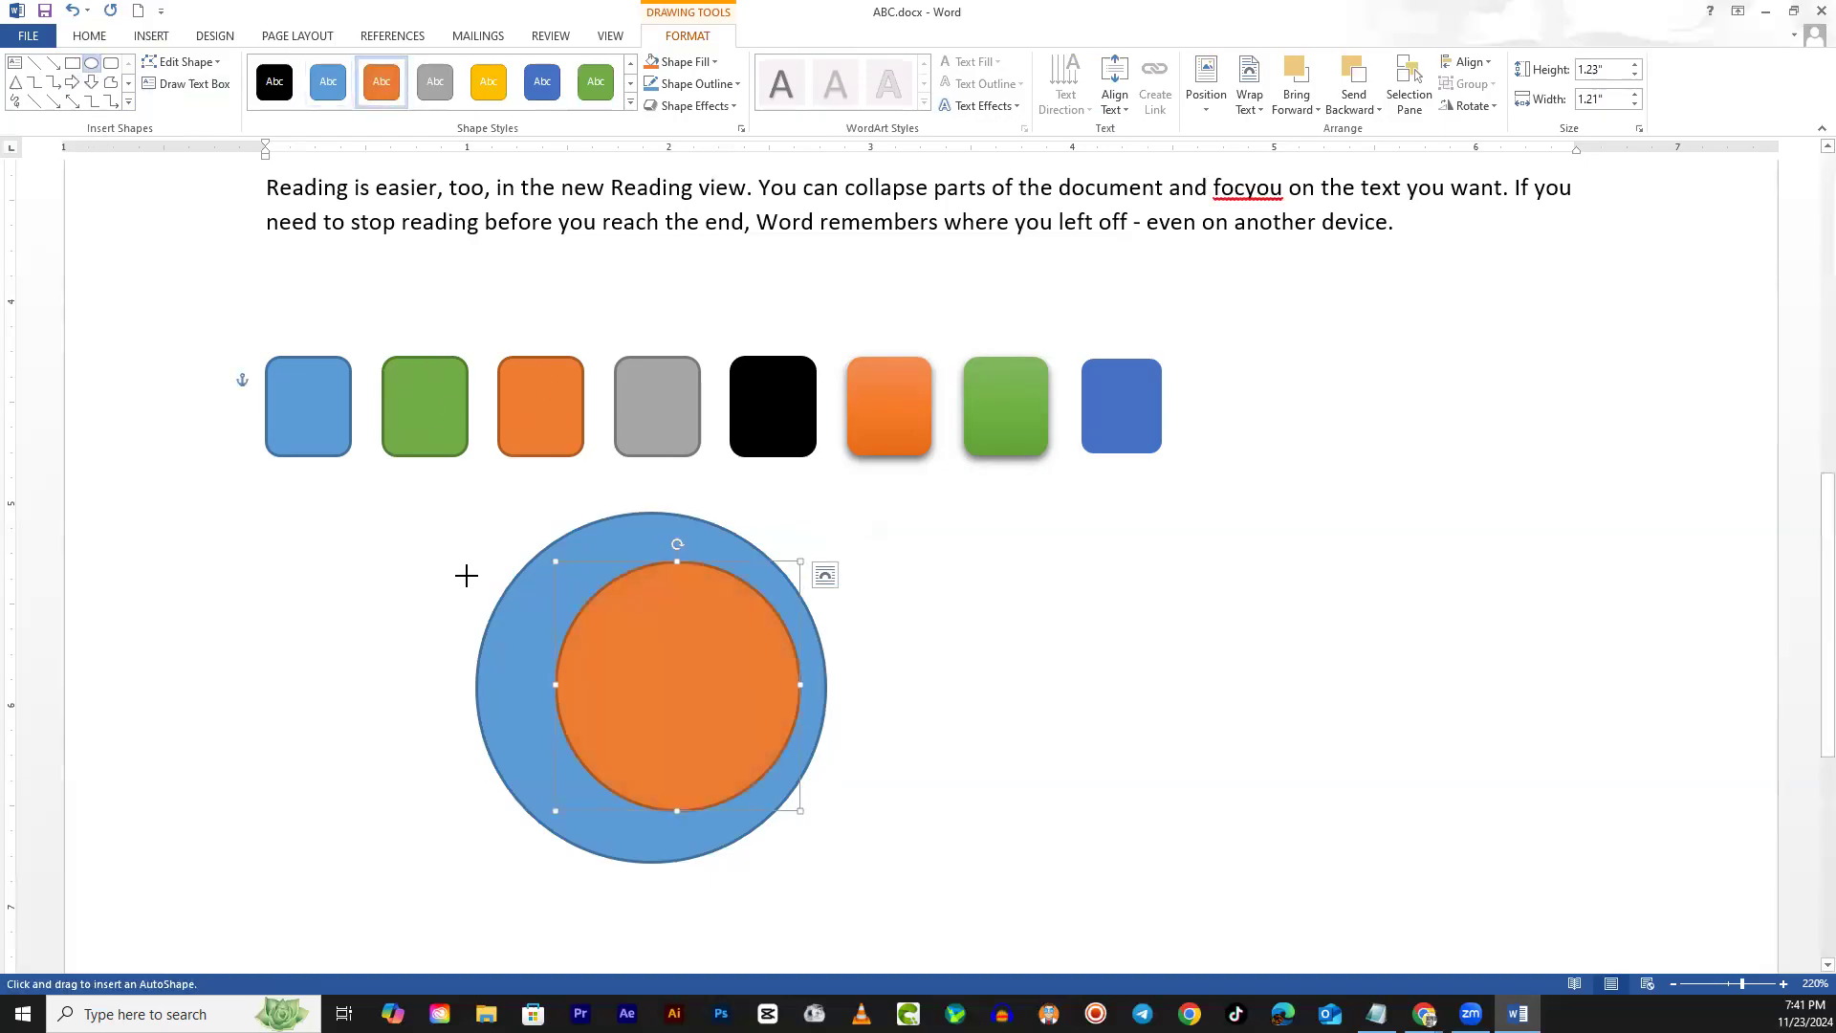
pyautogui.moveTo(642, 609); pyautogui.dragTo(778, 743)
pyautogui.click(596, 81)
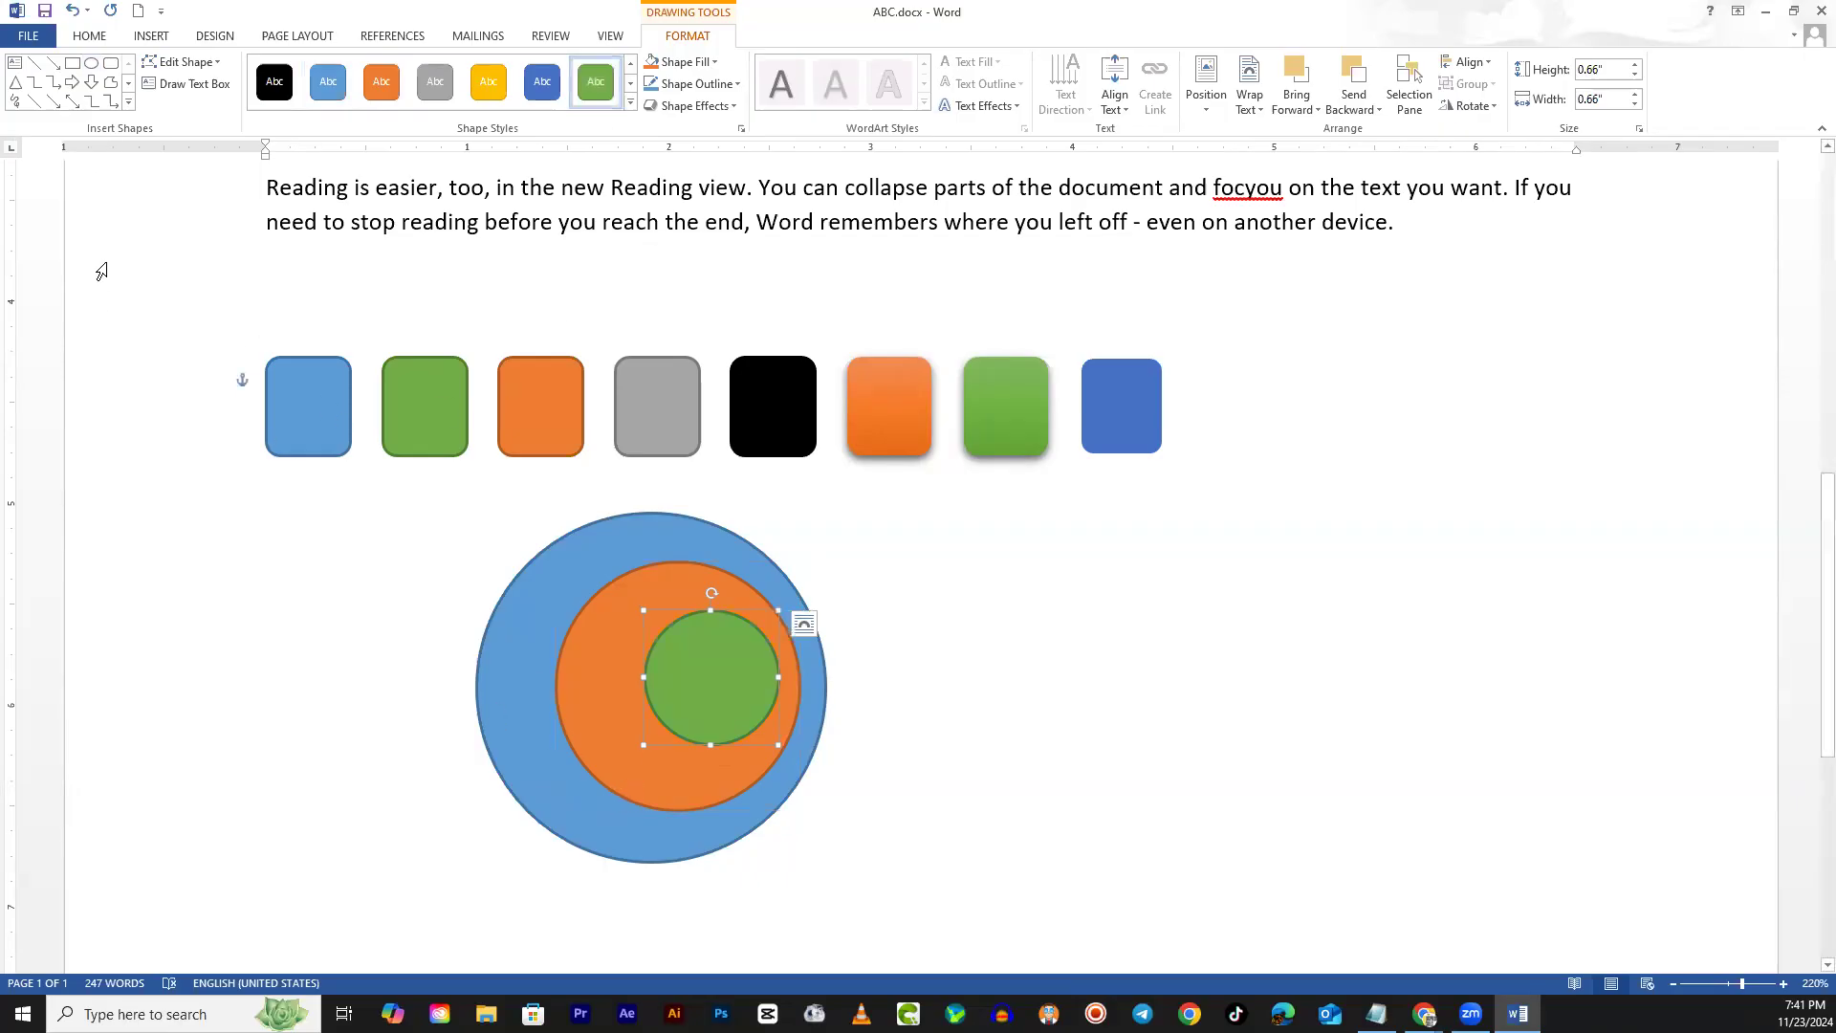
pyautogui.click(91, 63)
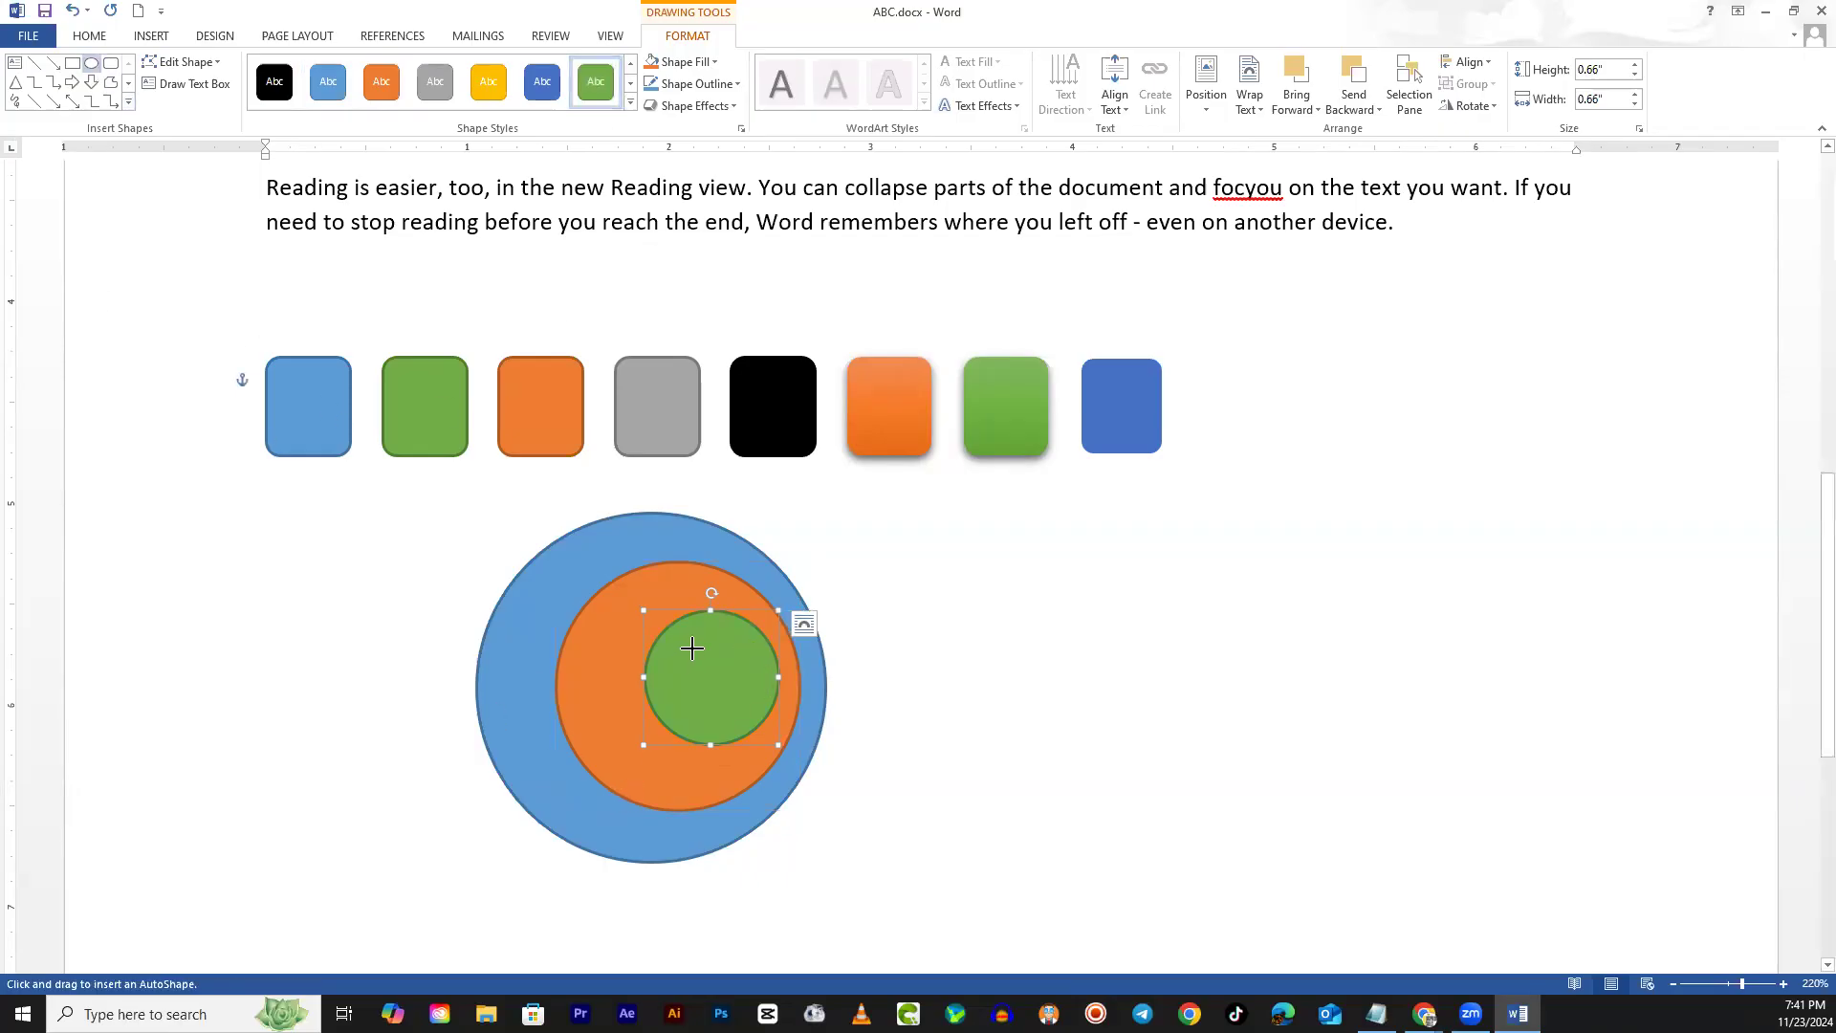
# Draw a tiny gray circle inside the green one, then clear the selection
pyautogui.moveTo(699, 646); pyautogui.dragTo(767, 715)
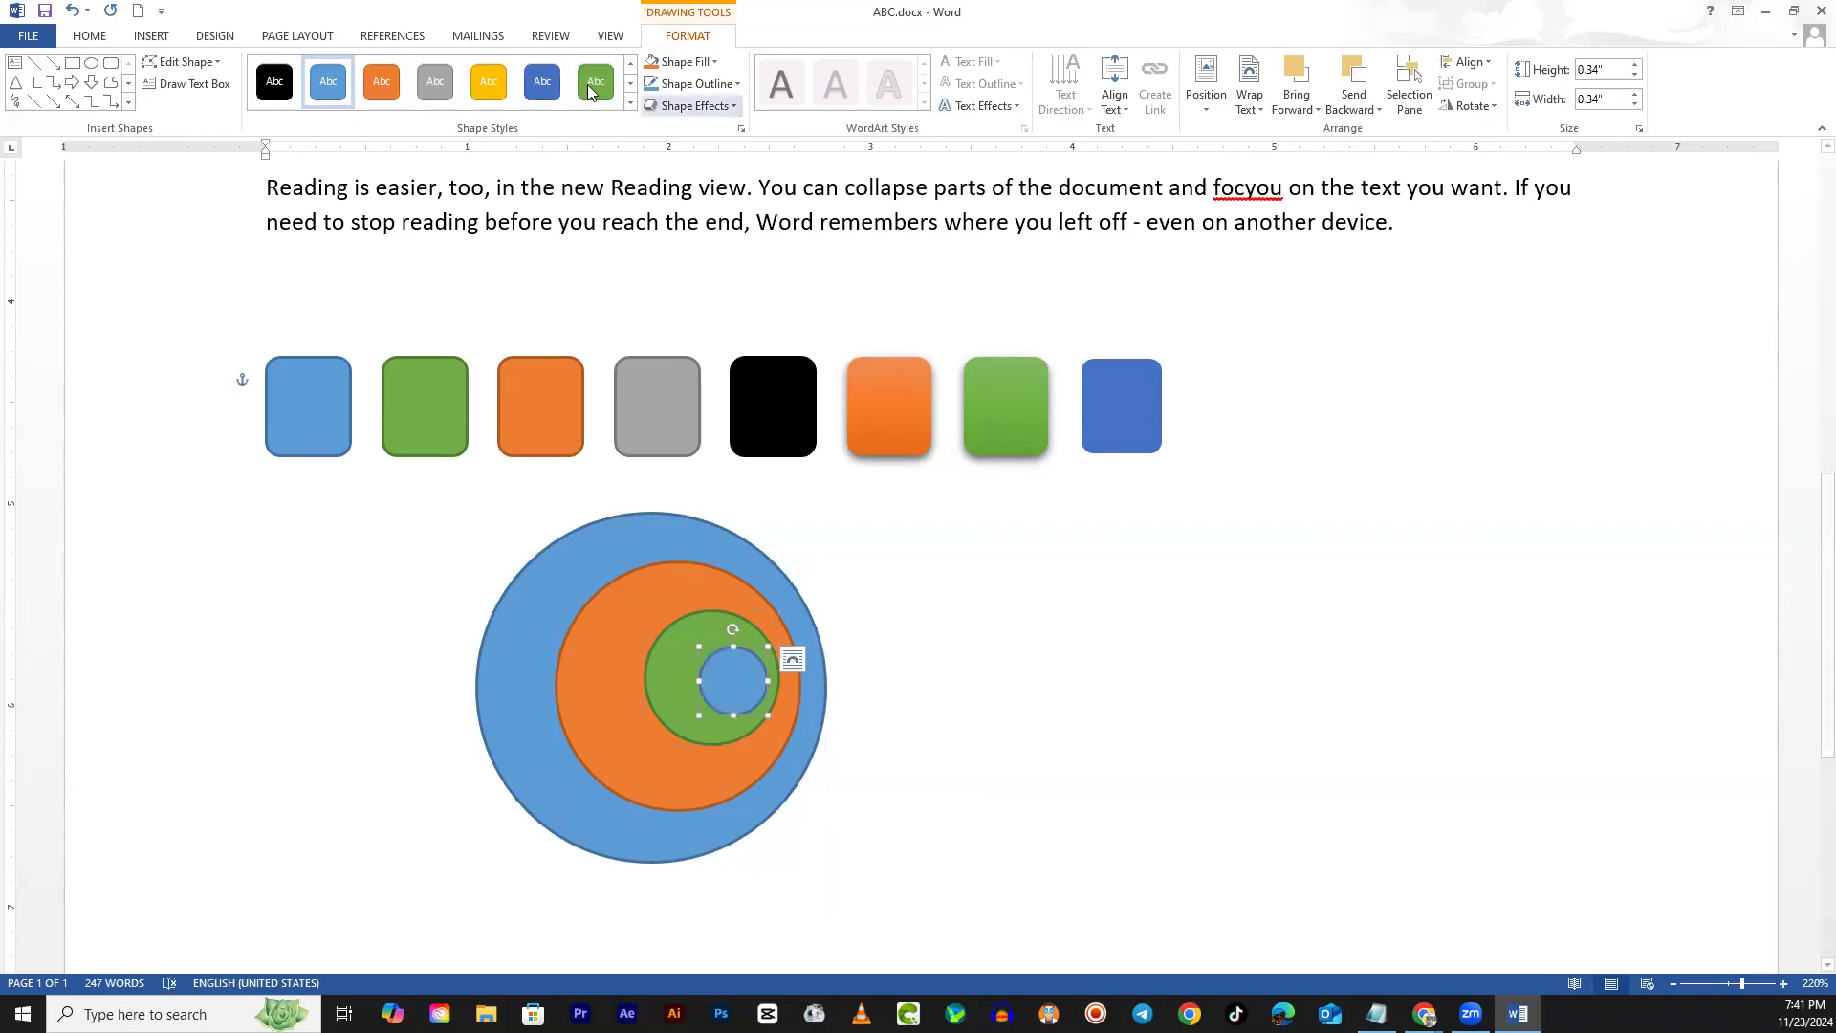
pyautogui.click(436, 91)
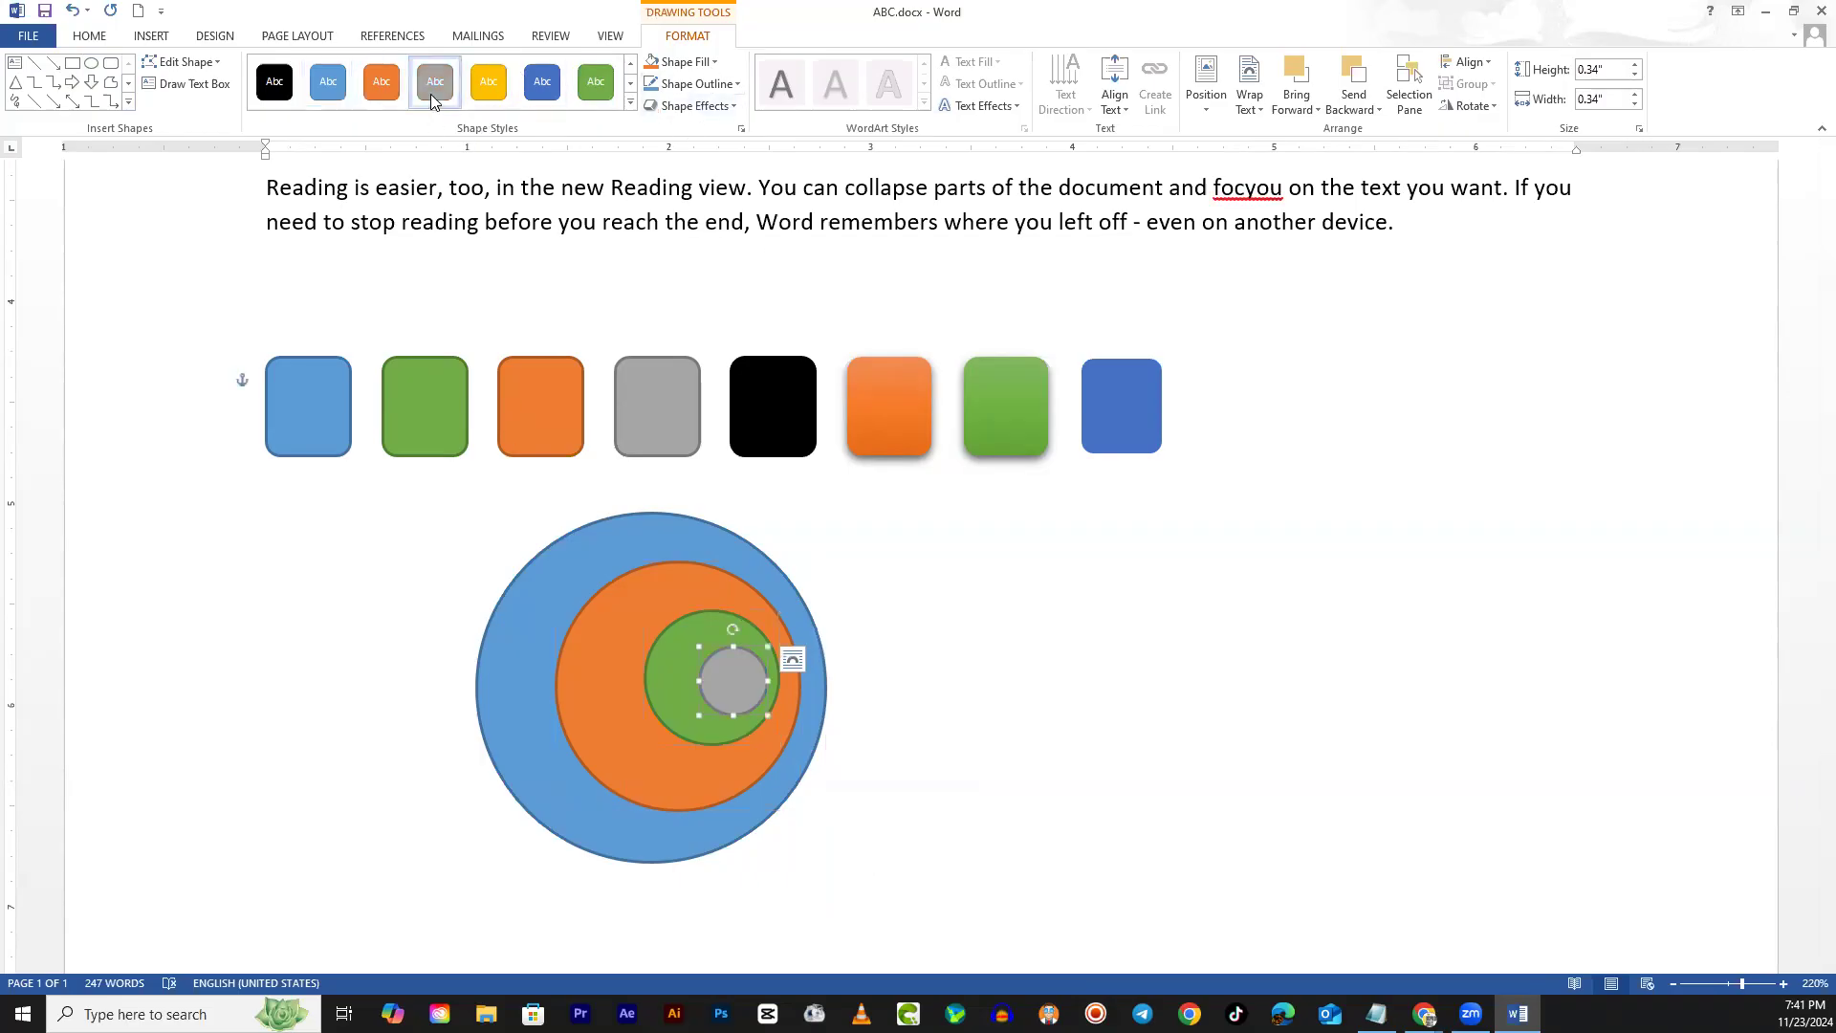
pyautogui.click(872, 599)
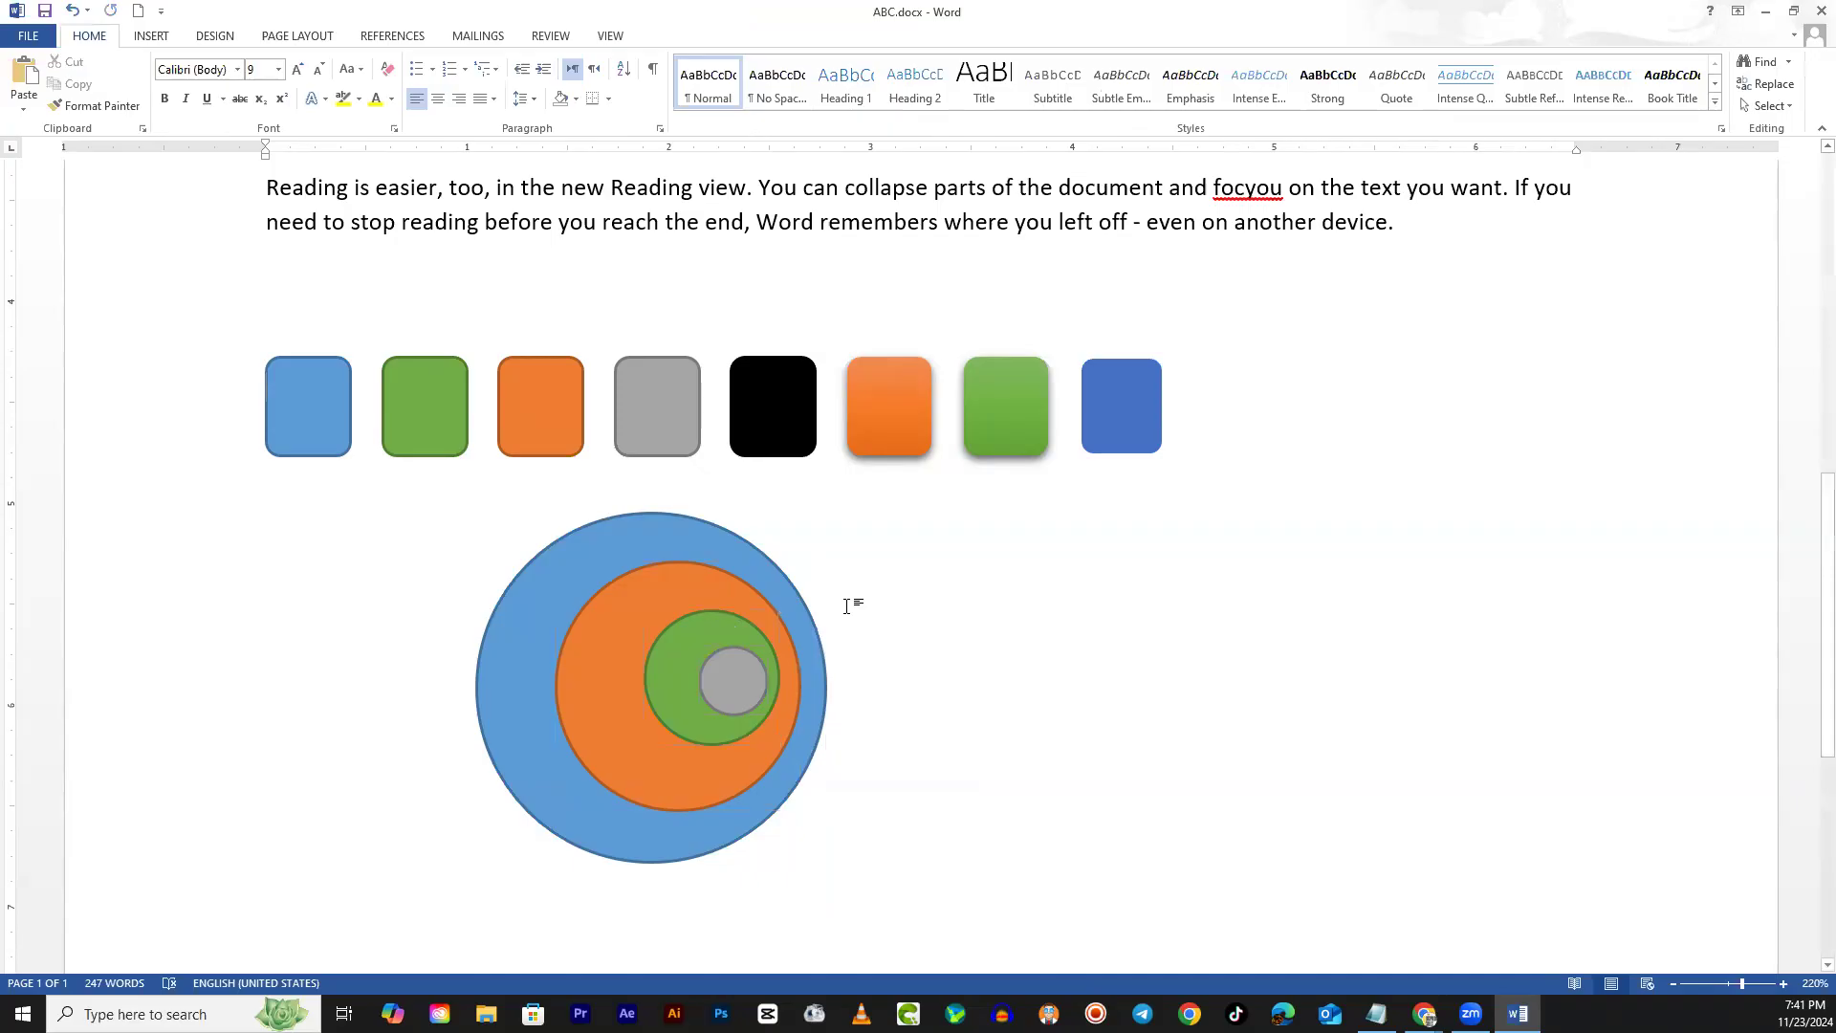
pyautogui.click(613, 605)
pyautogui.click(1197, 533)
# Select the blue, orange, green and gray circles and align their left edges
pyautogui.click(715, 542)
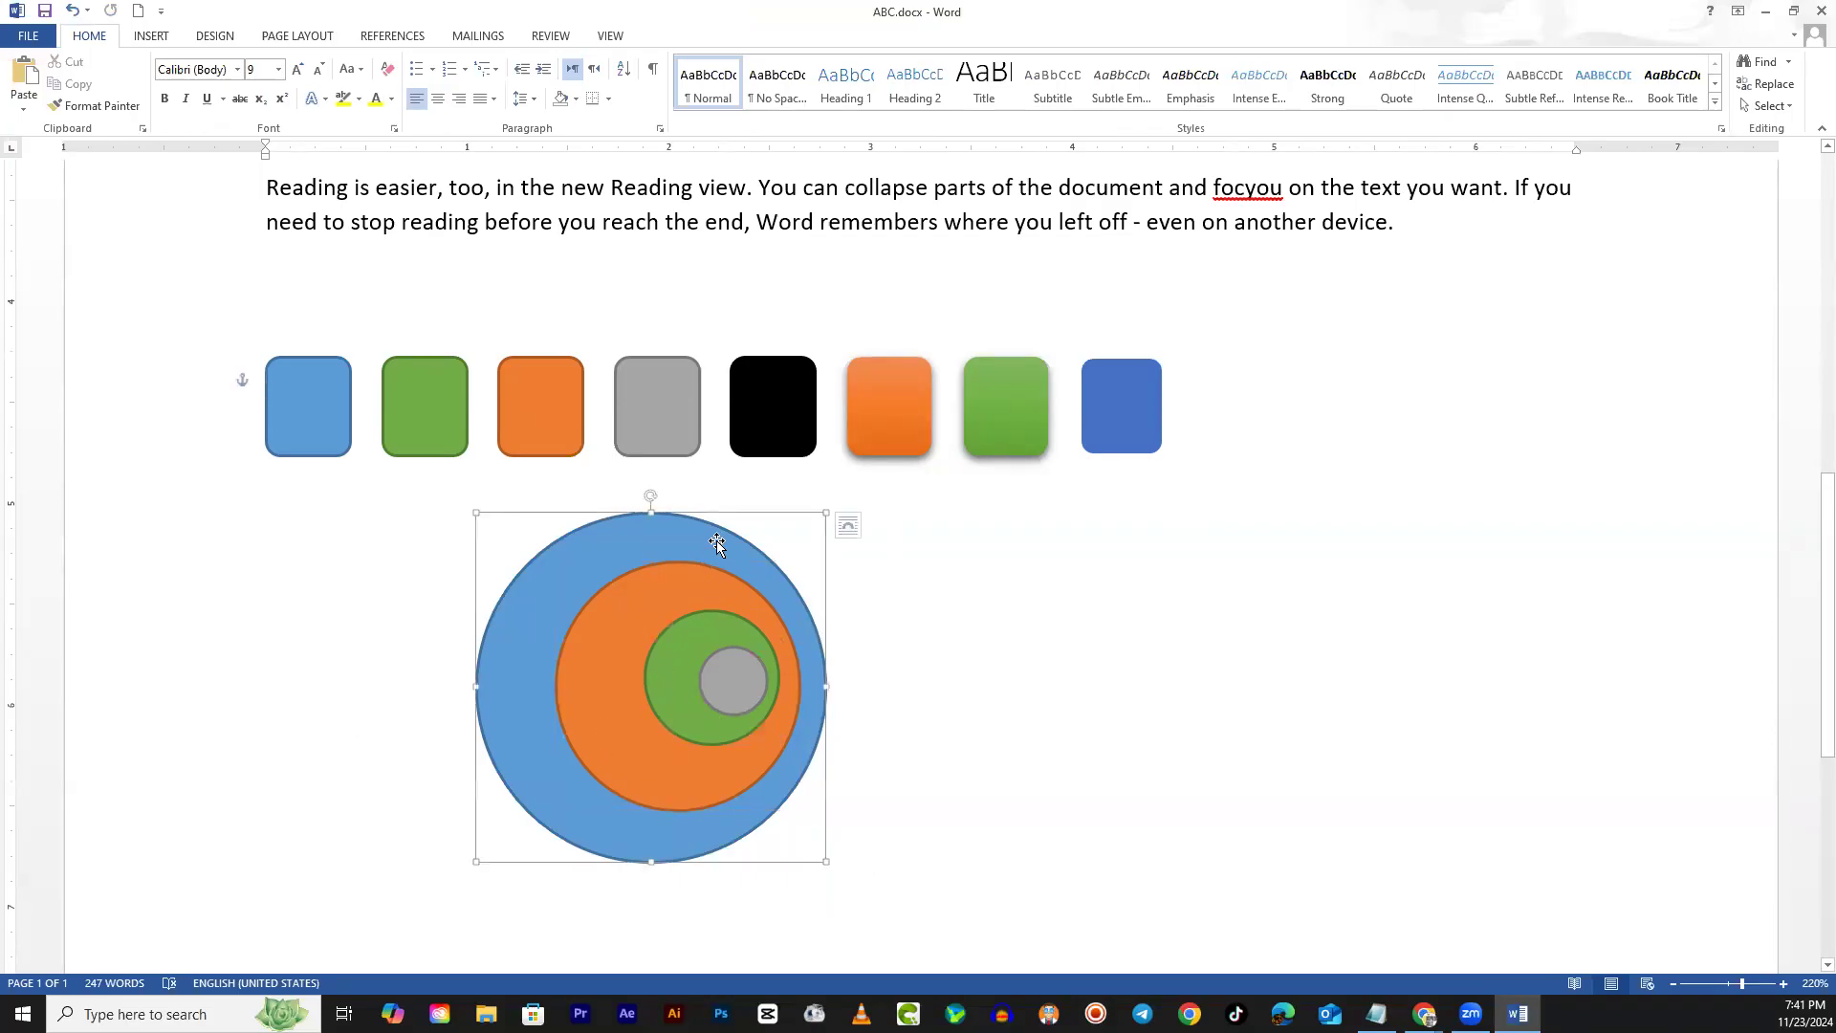
pyautogui.keyDown('shift'); pyautogui.click(703, 591); pyautogui.keyUp('shift')
pyautogui.keyDown('shift'); pyautogui.click(687, 633); pyautogui.keyUp('shift')
pyautogui.keyDown('shift'); pyautogui.click(734, 670); pyautogui.keyUp('shift')
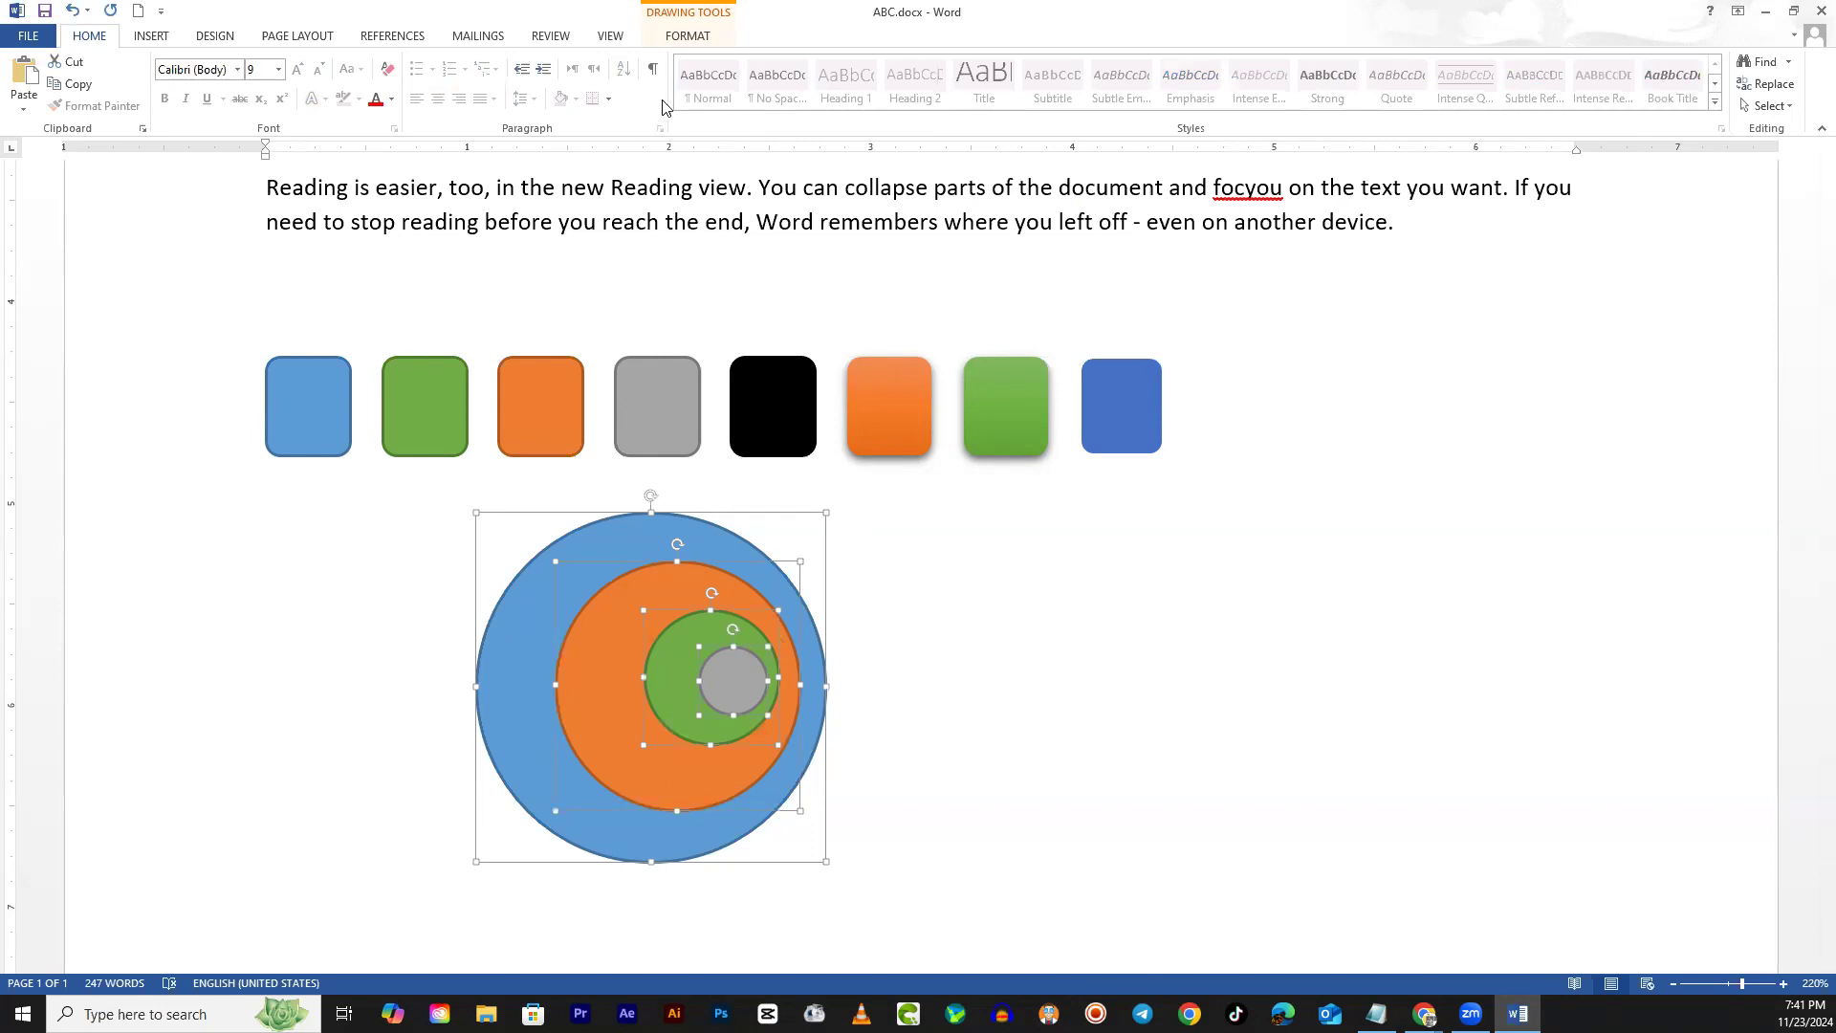
pyautogui.click(682, 43)
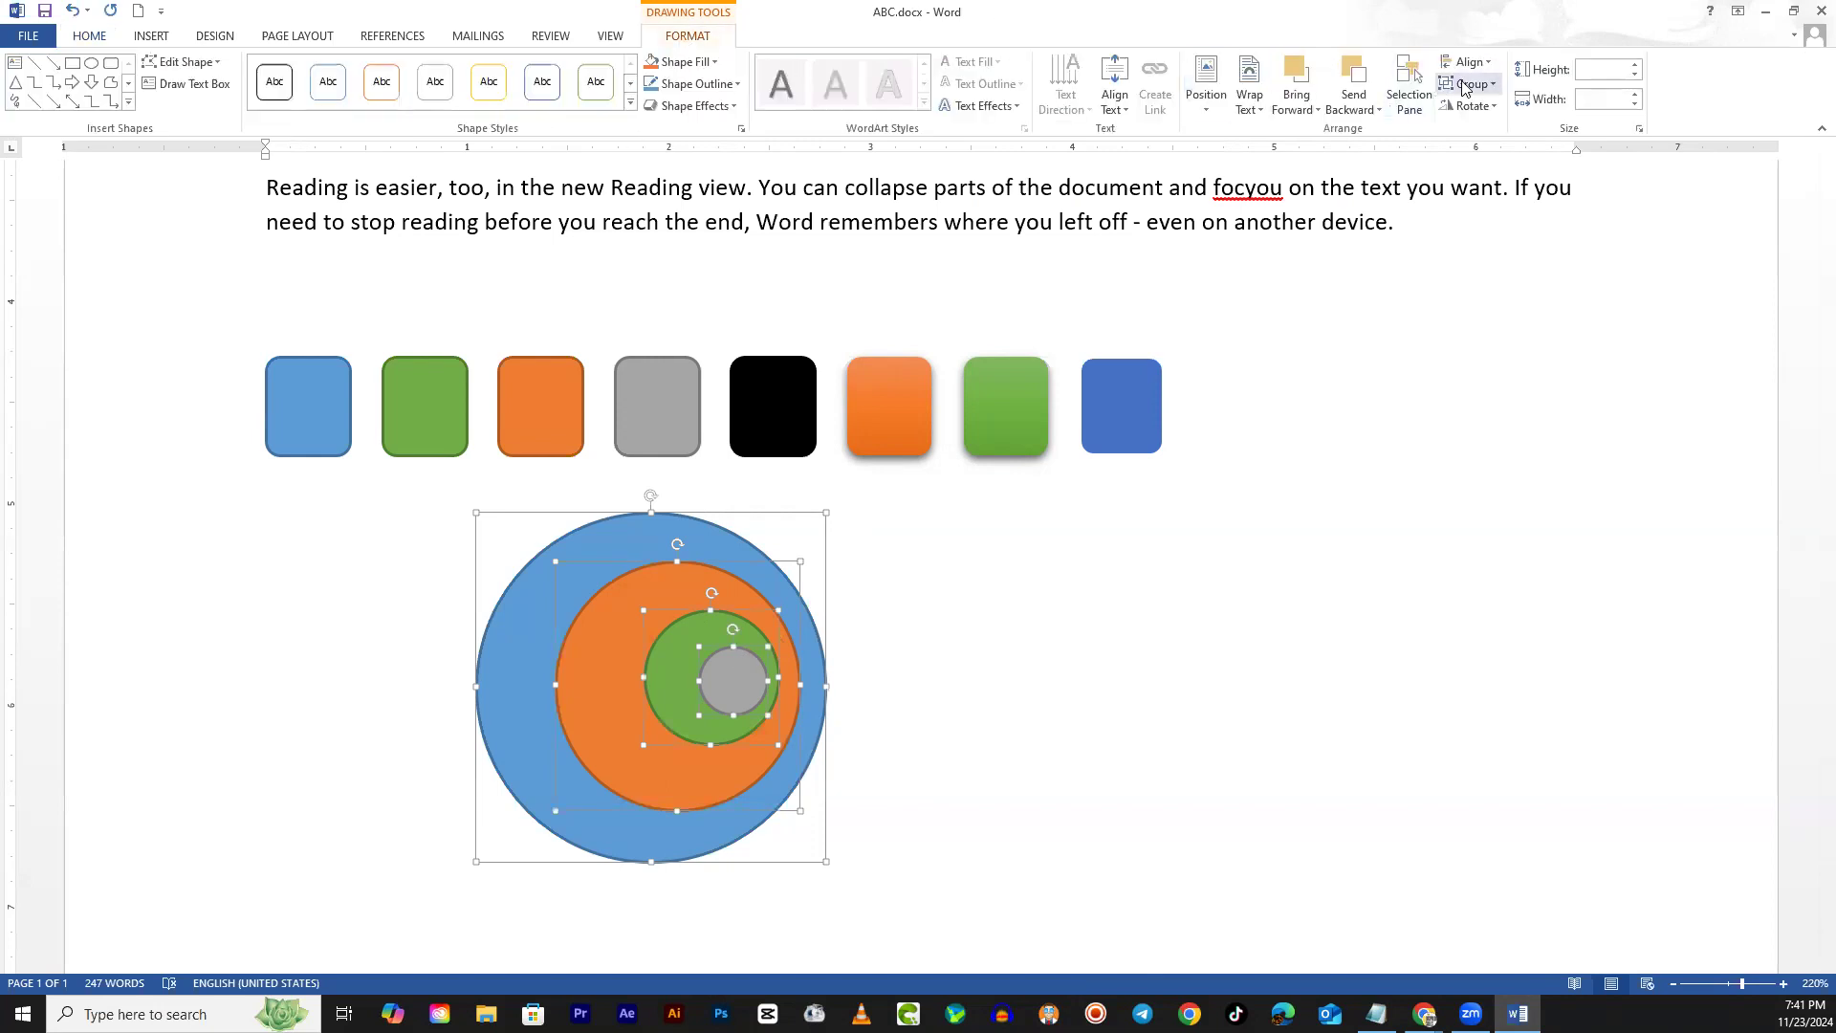
pyautogui.click(1494, 67)
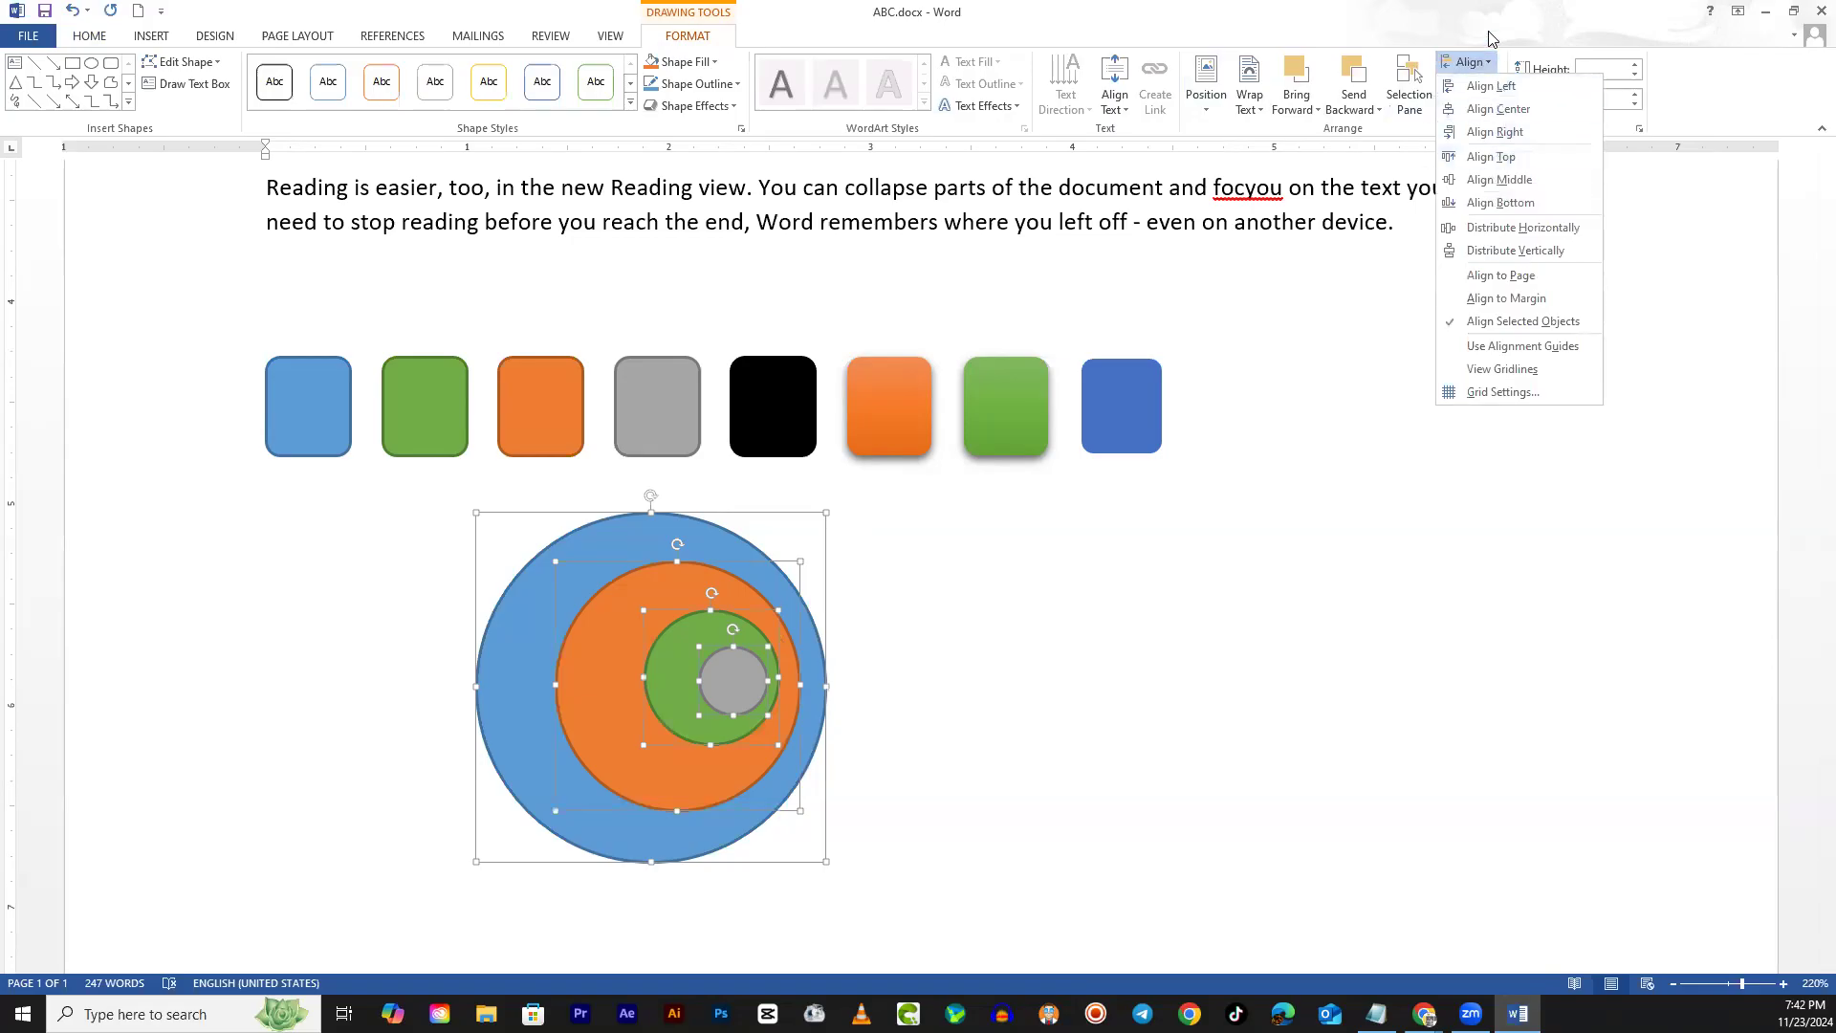
pyautogui.click(1470, 87)
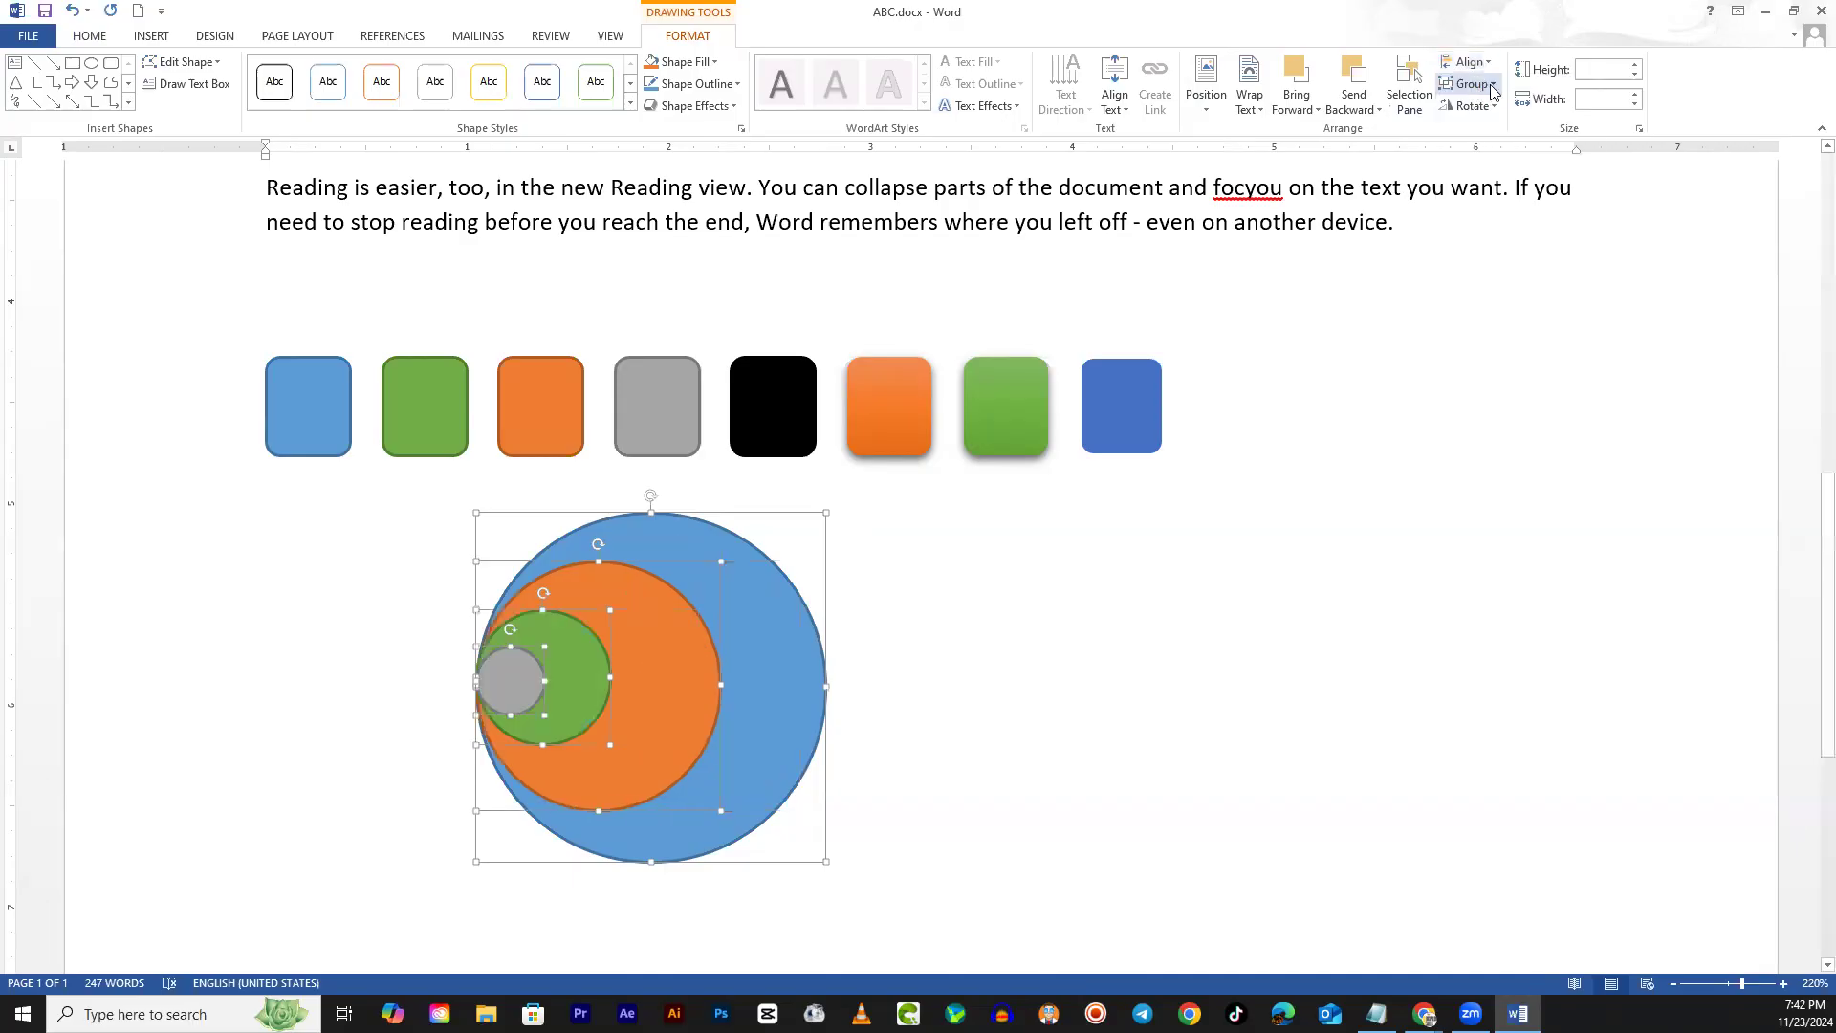
# Try right, top and bottom alignment, then apply Align Middle and Align Center to the circles
pyautogui.click(1466, 63)
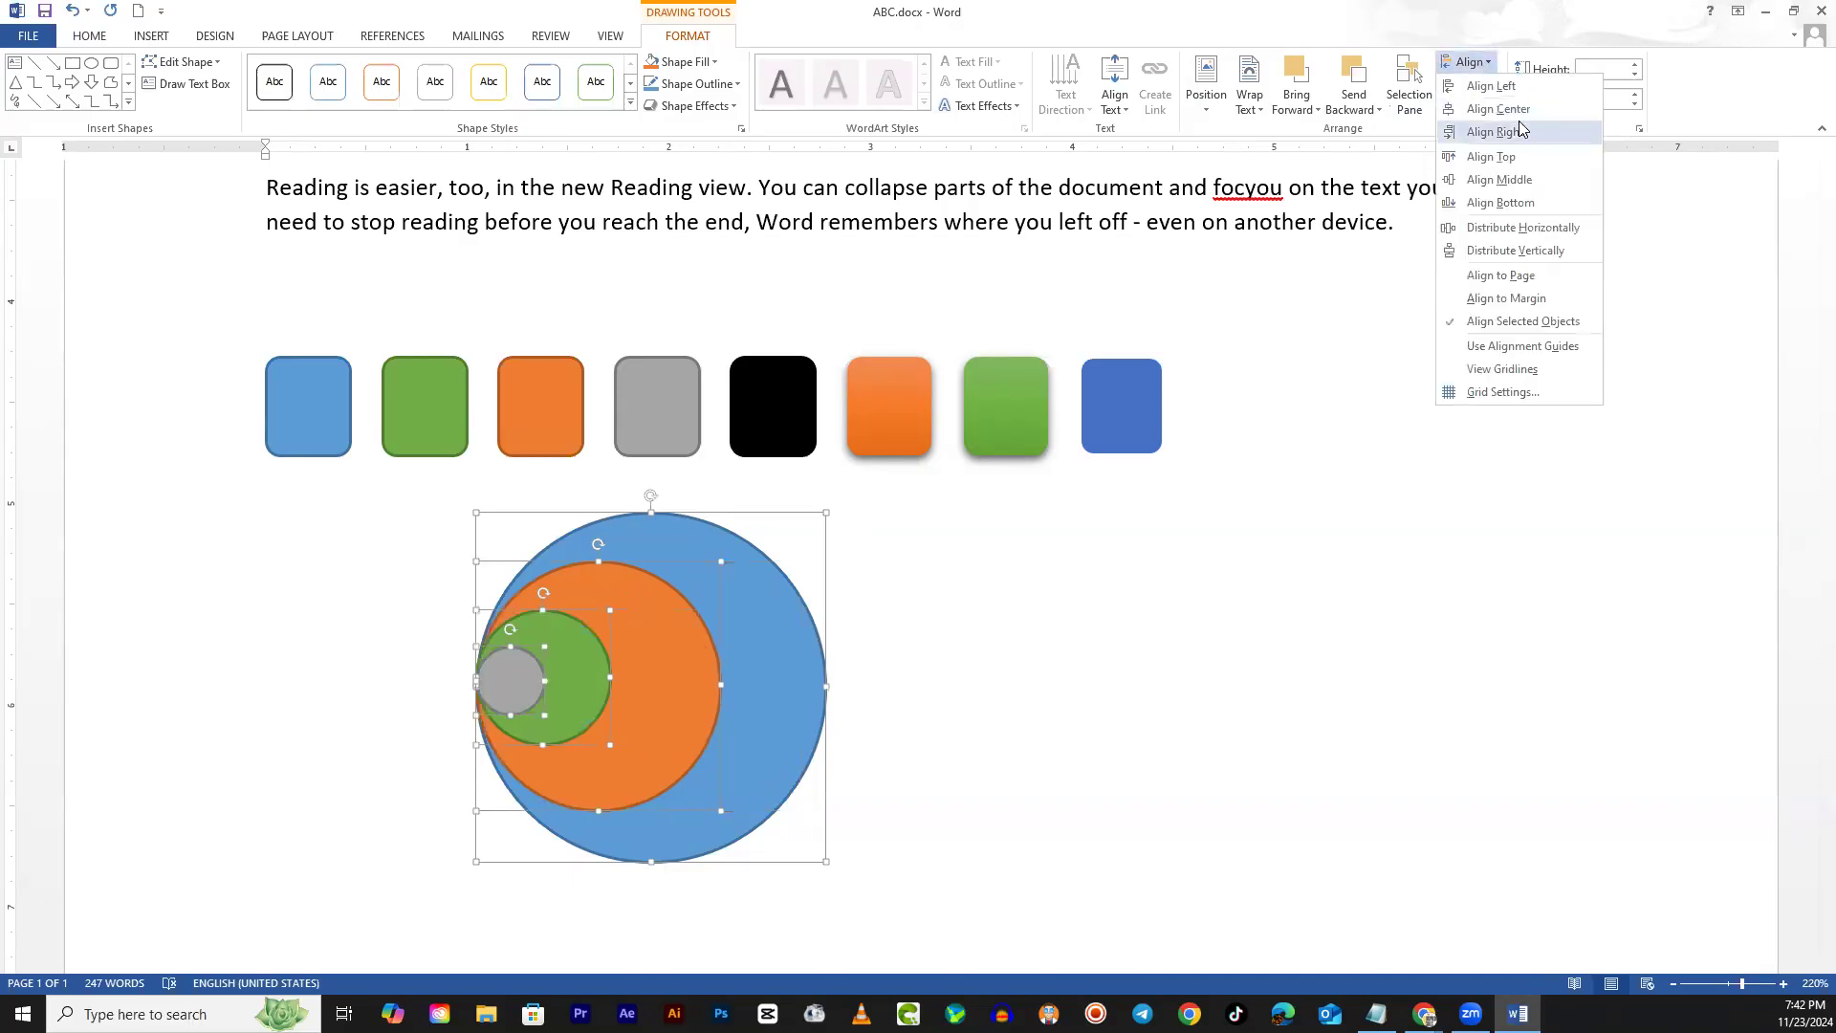
pyautogui.click(1520, 131)
pyautogui.click(1466, 62)
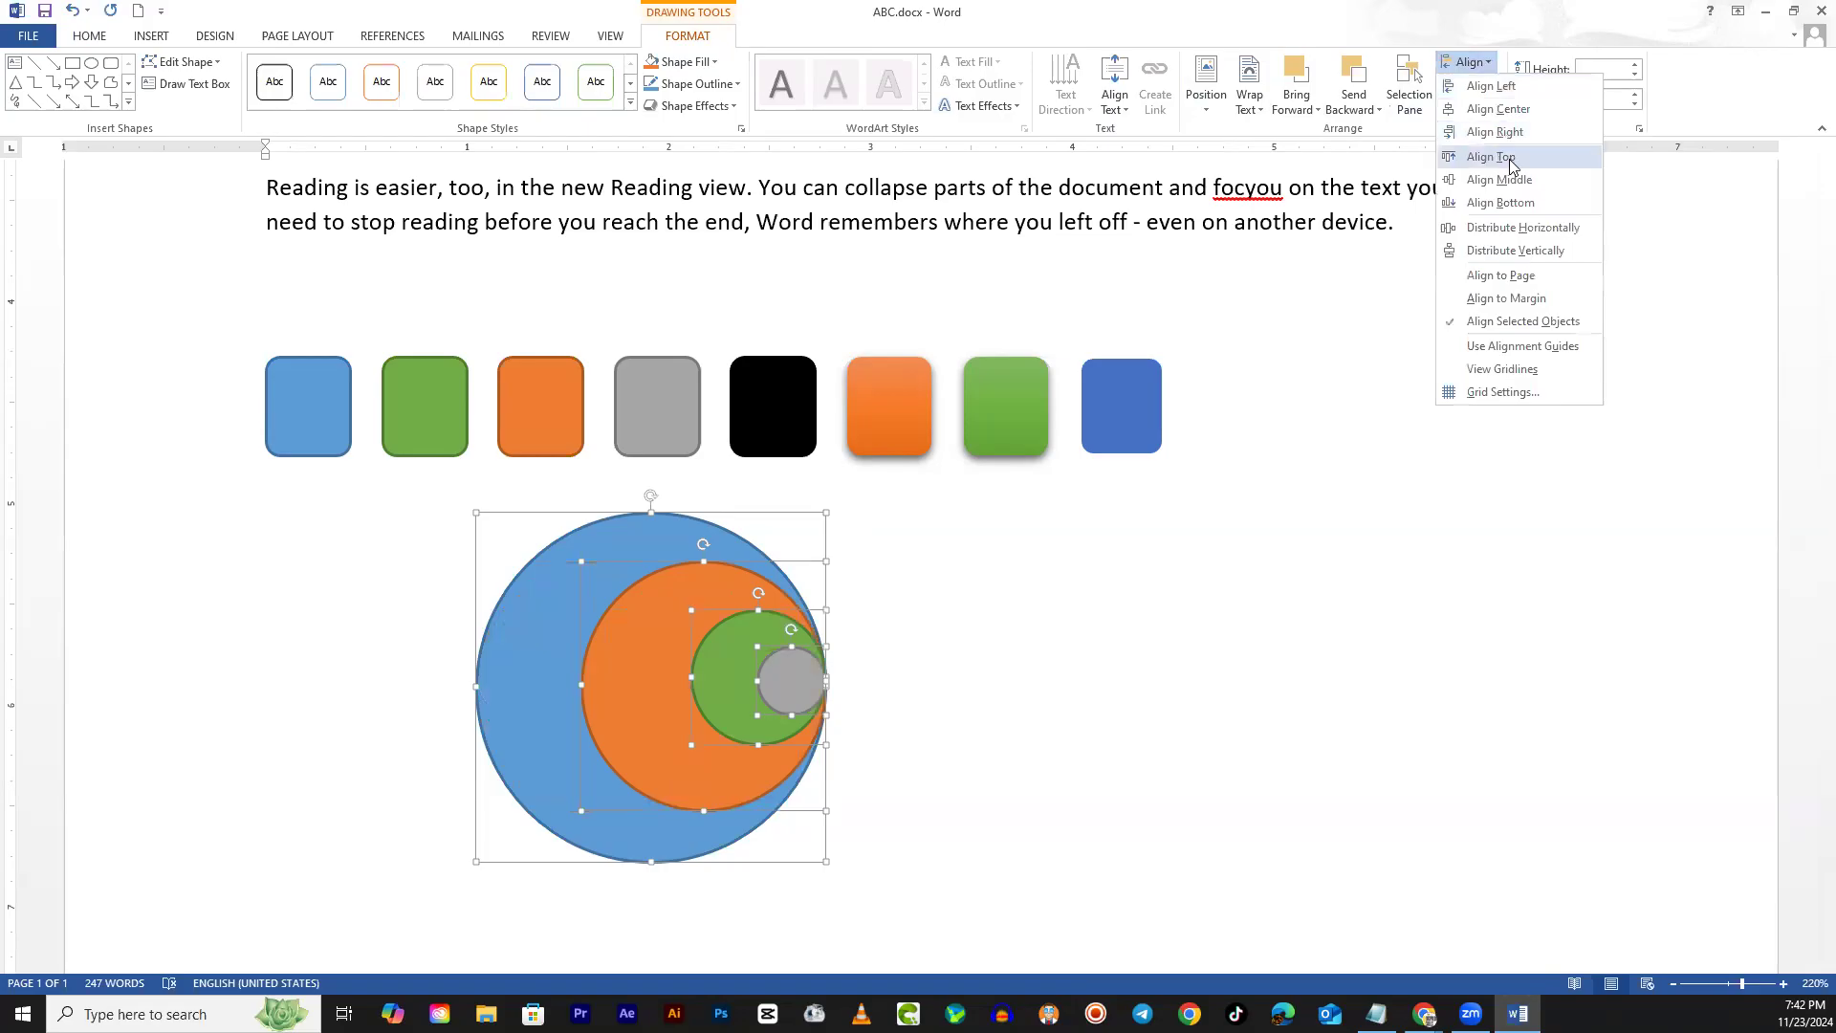
pyautogui.click(1510, 163)
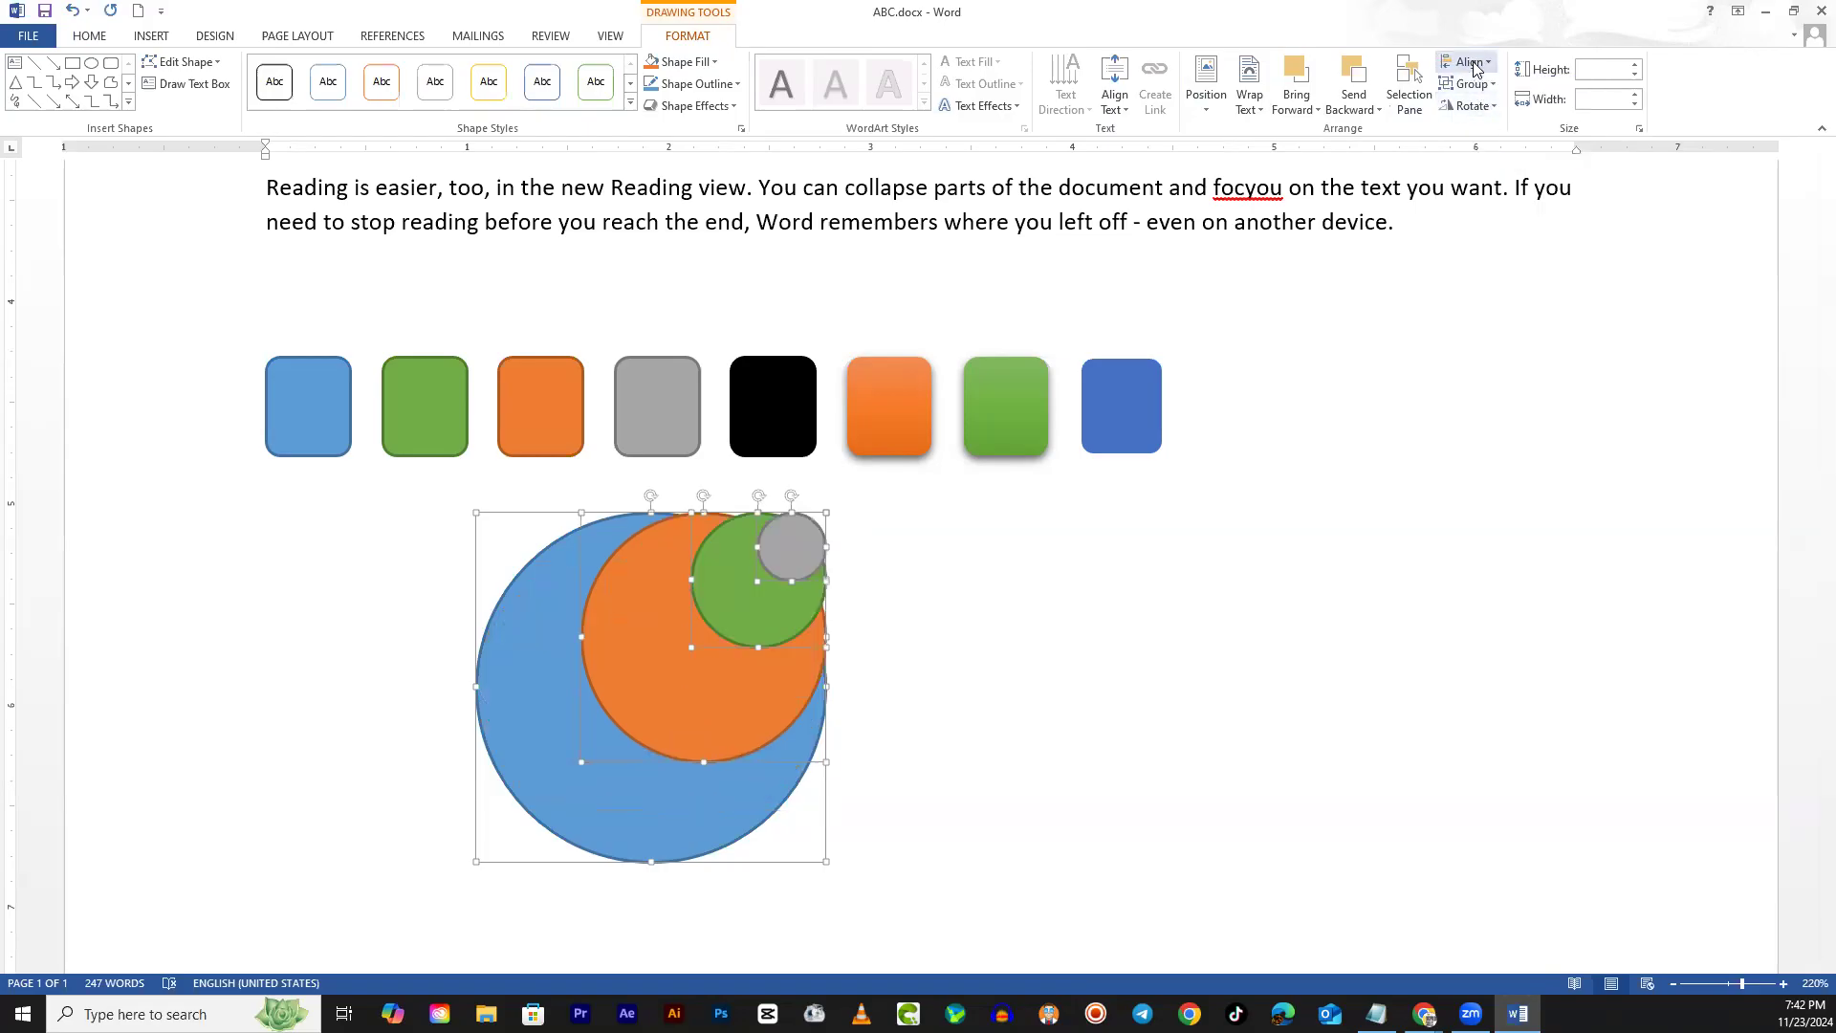
pyautogui.click(1466, 62)
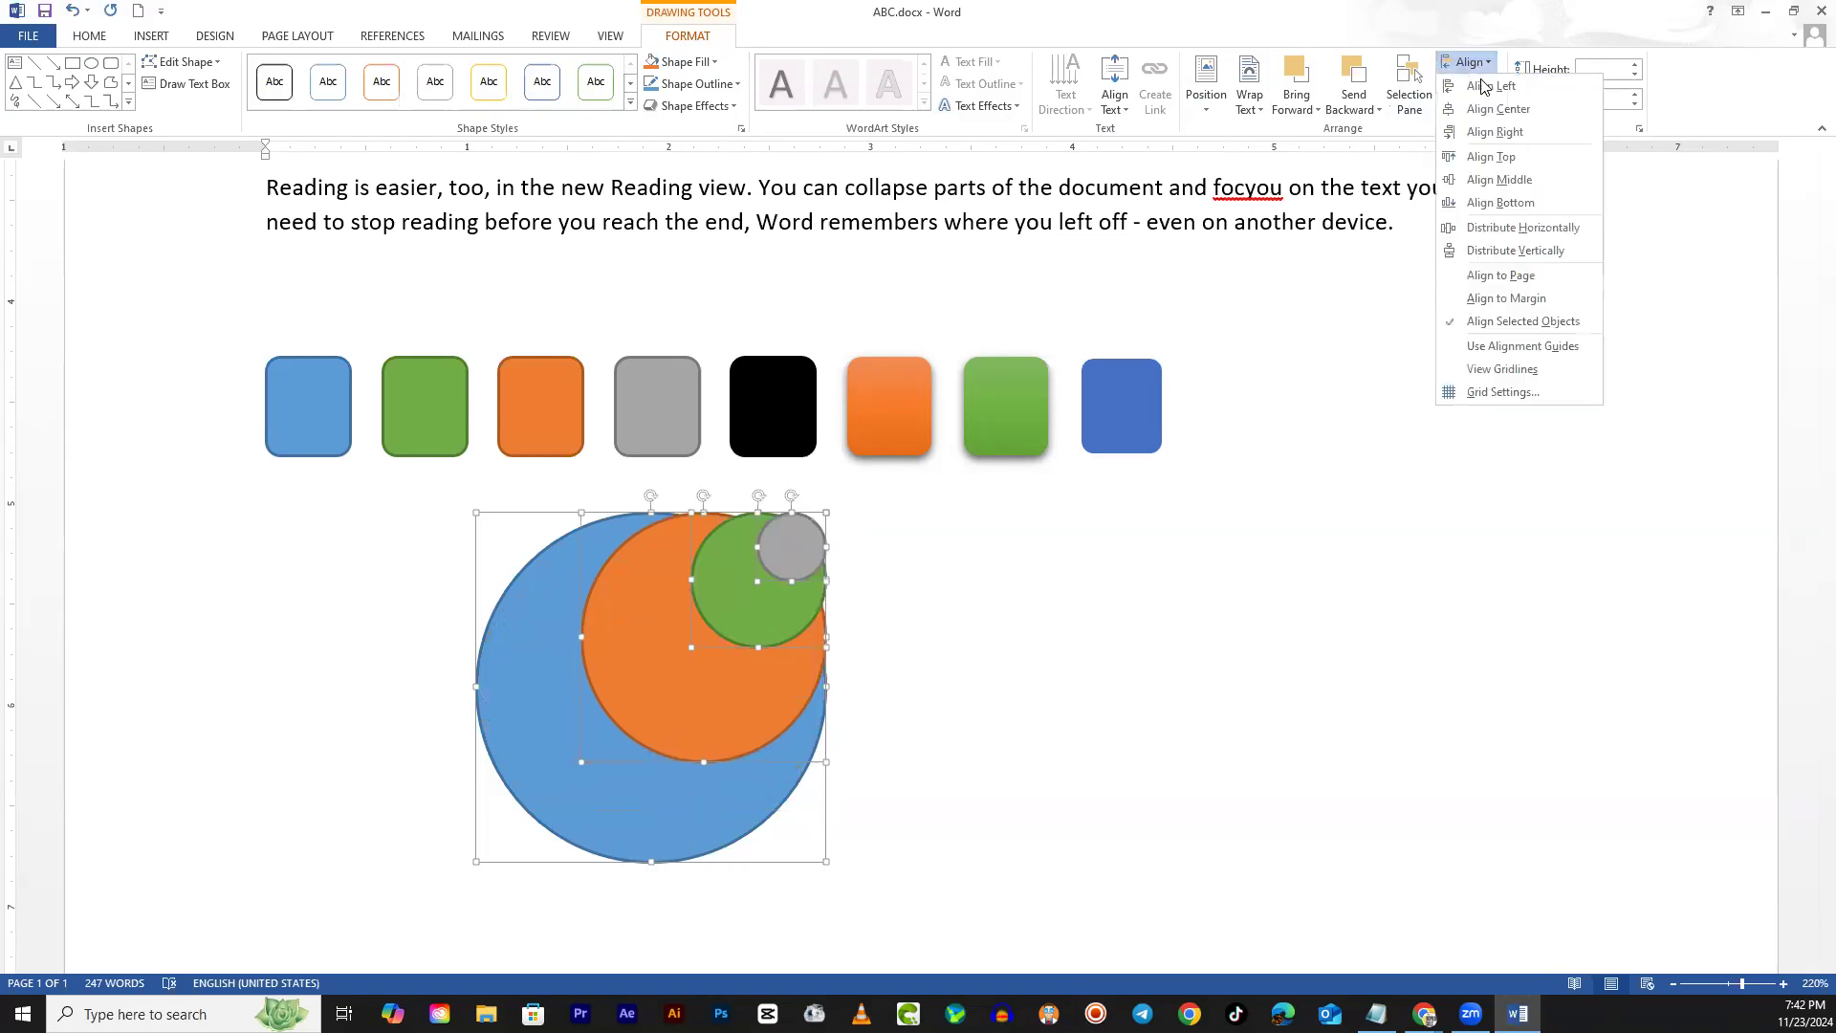
pyautogui.click(1506, 202)
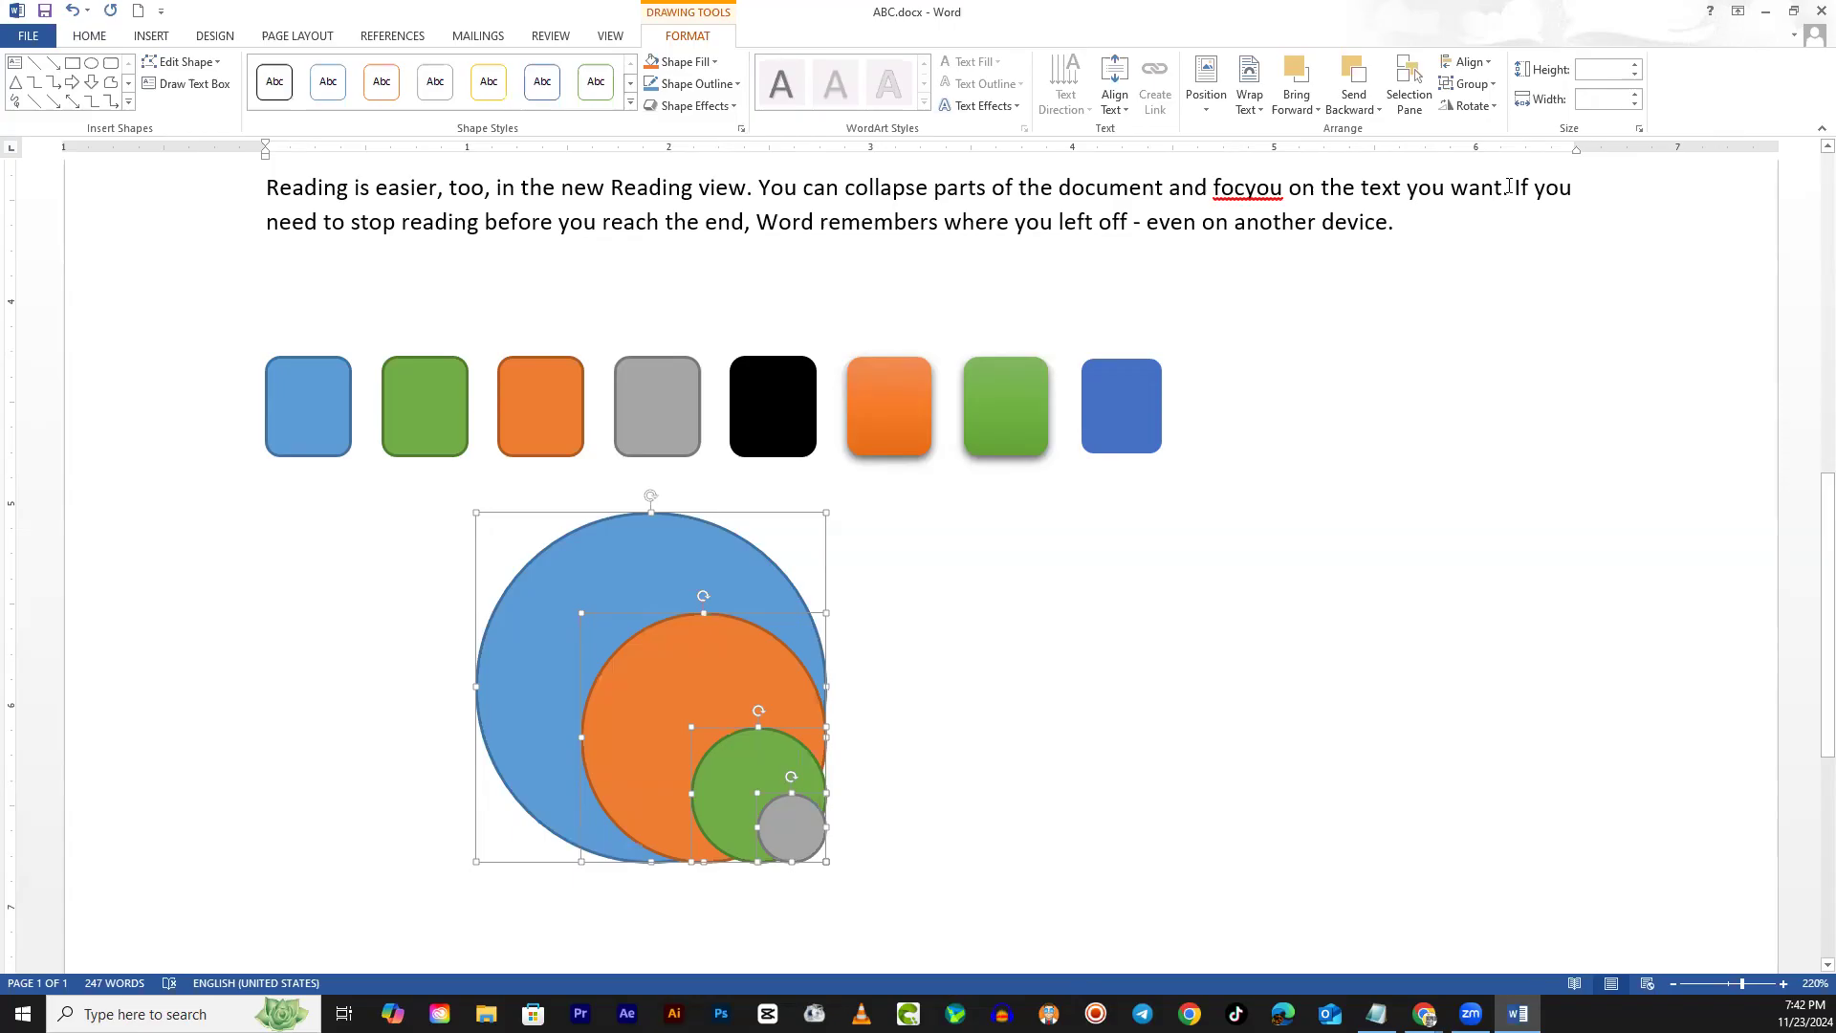
pyautogui.click(1465, 62)
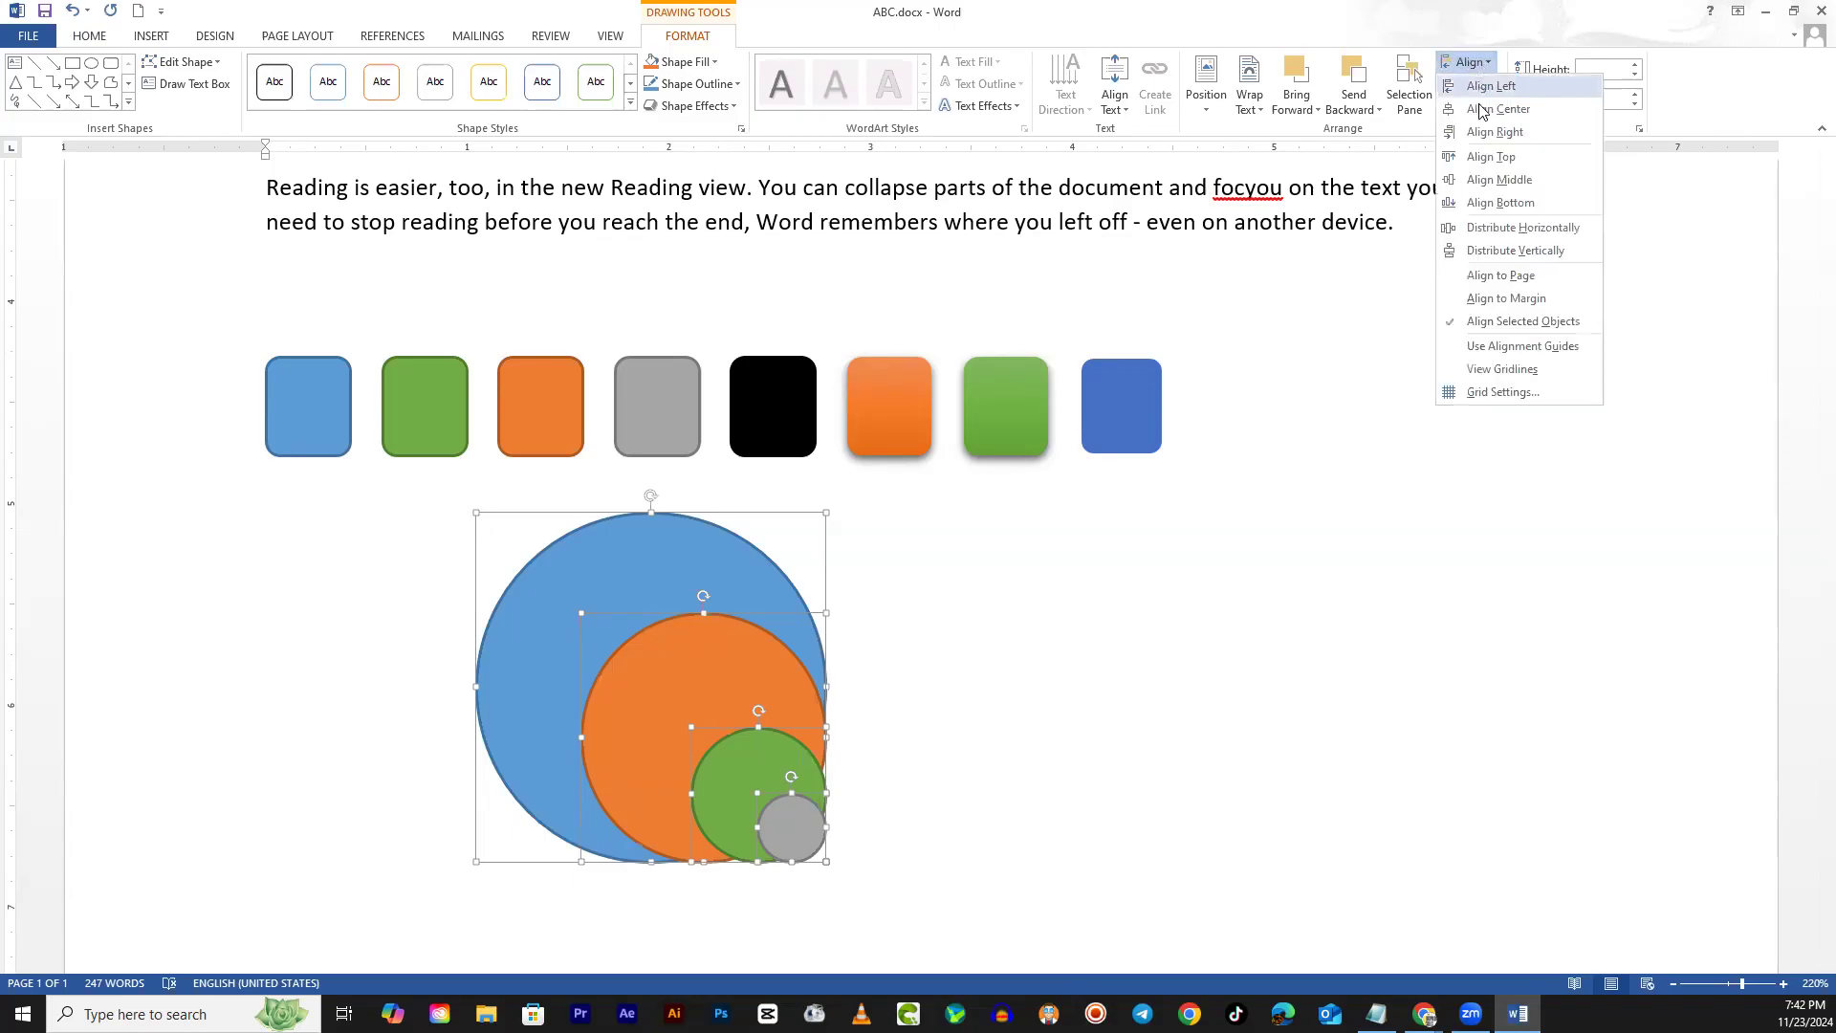
pyautogui.click(1509, 184)
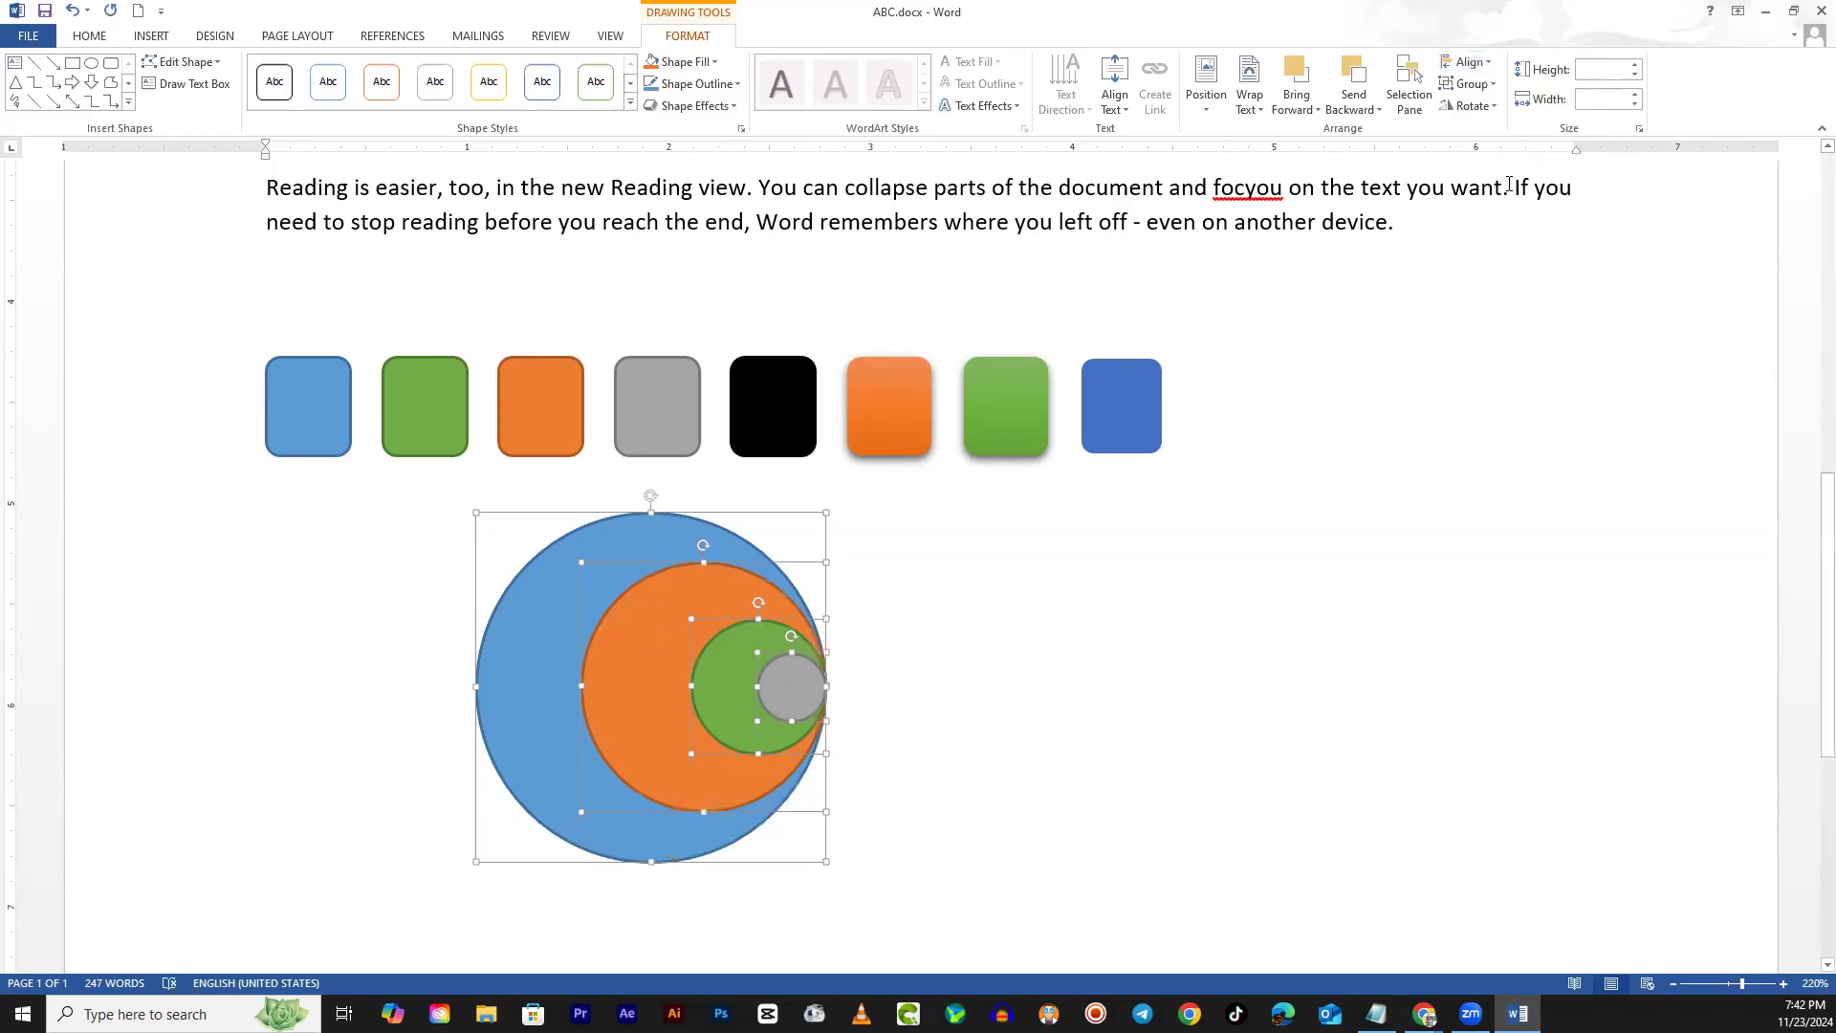
pyautogui.click(1467, 62)
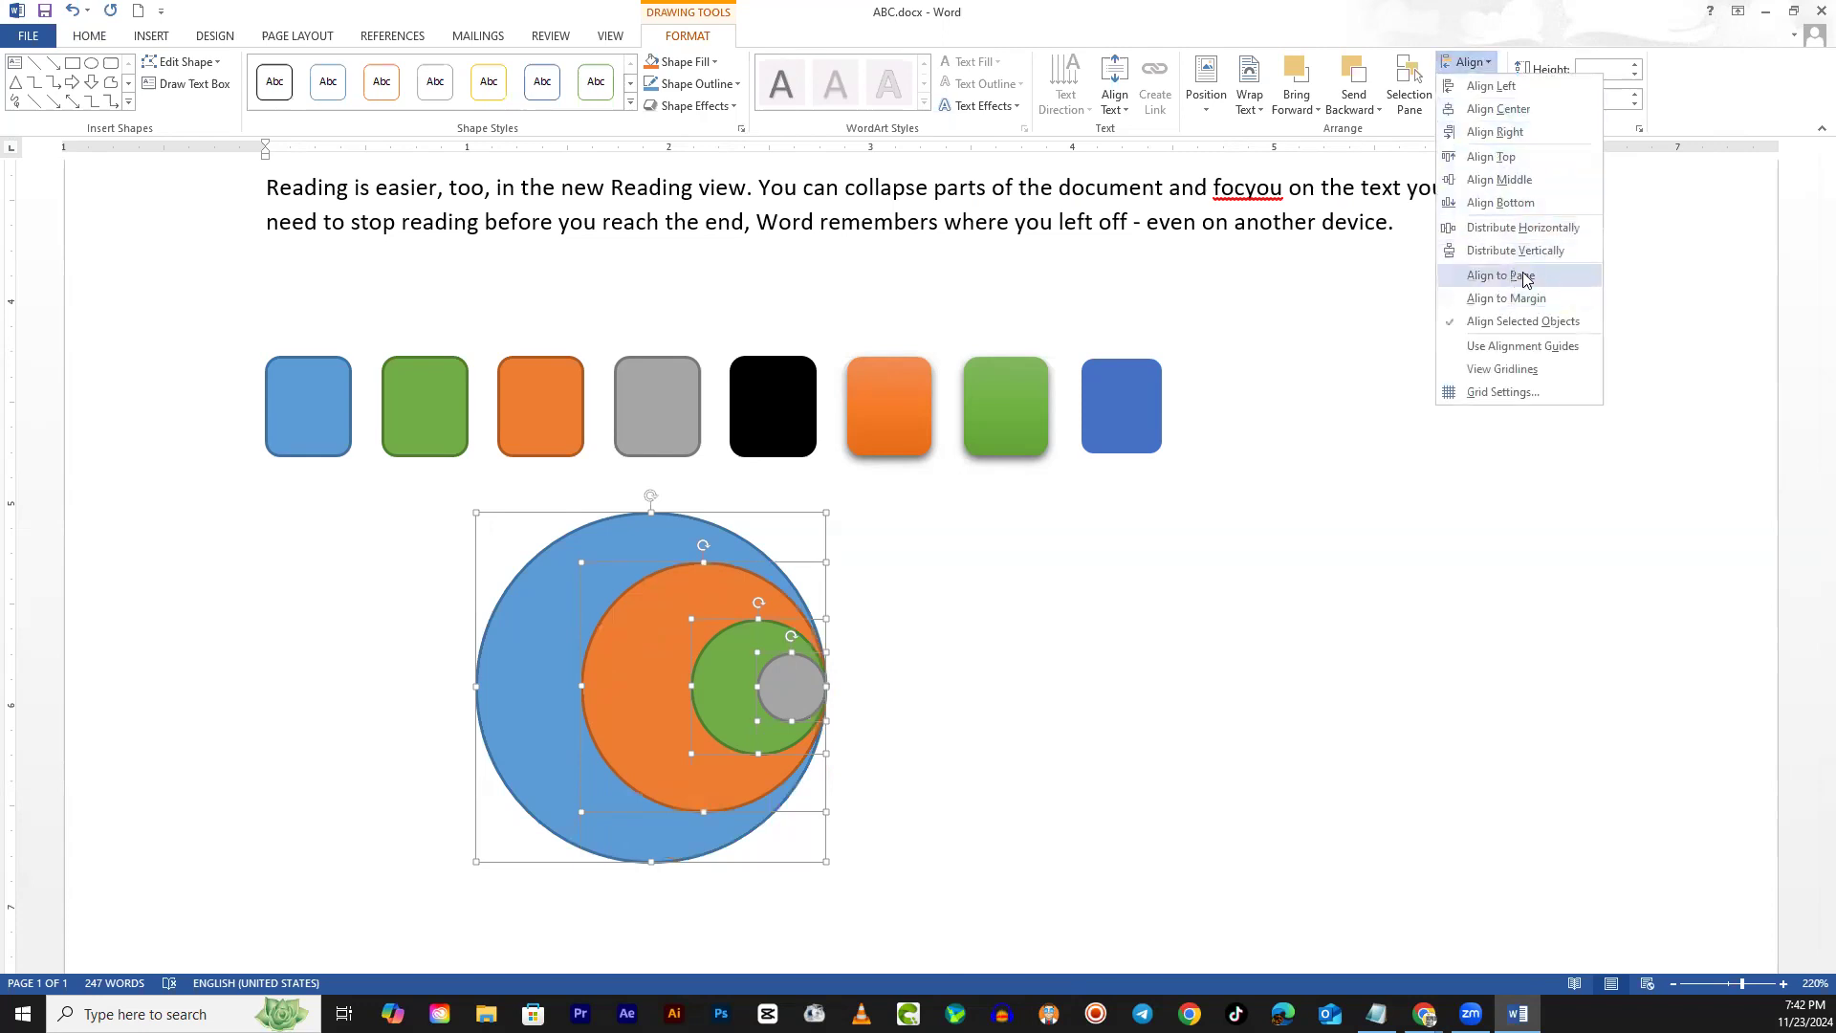
pyautogui.click(1506, 110)
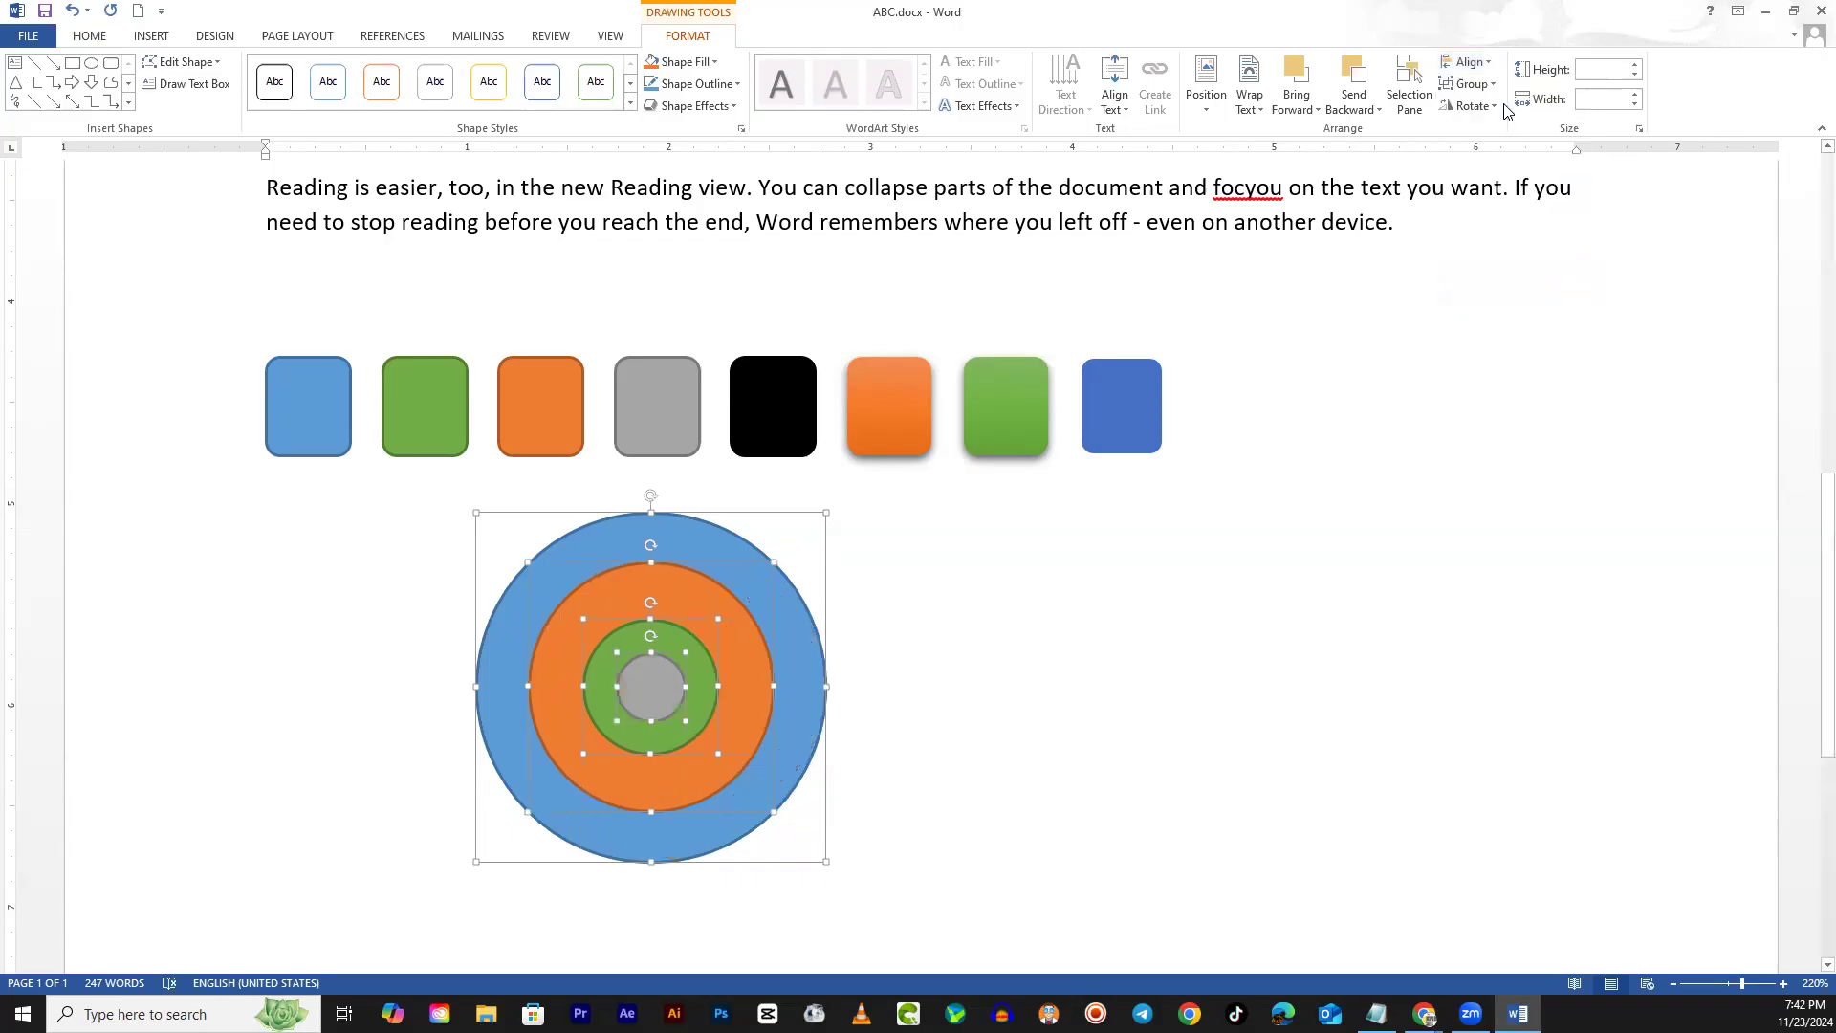
pyautogui.click(959, 633)
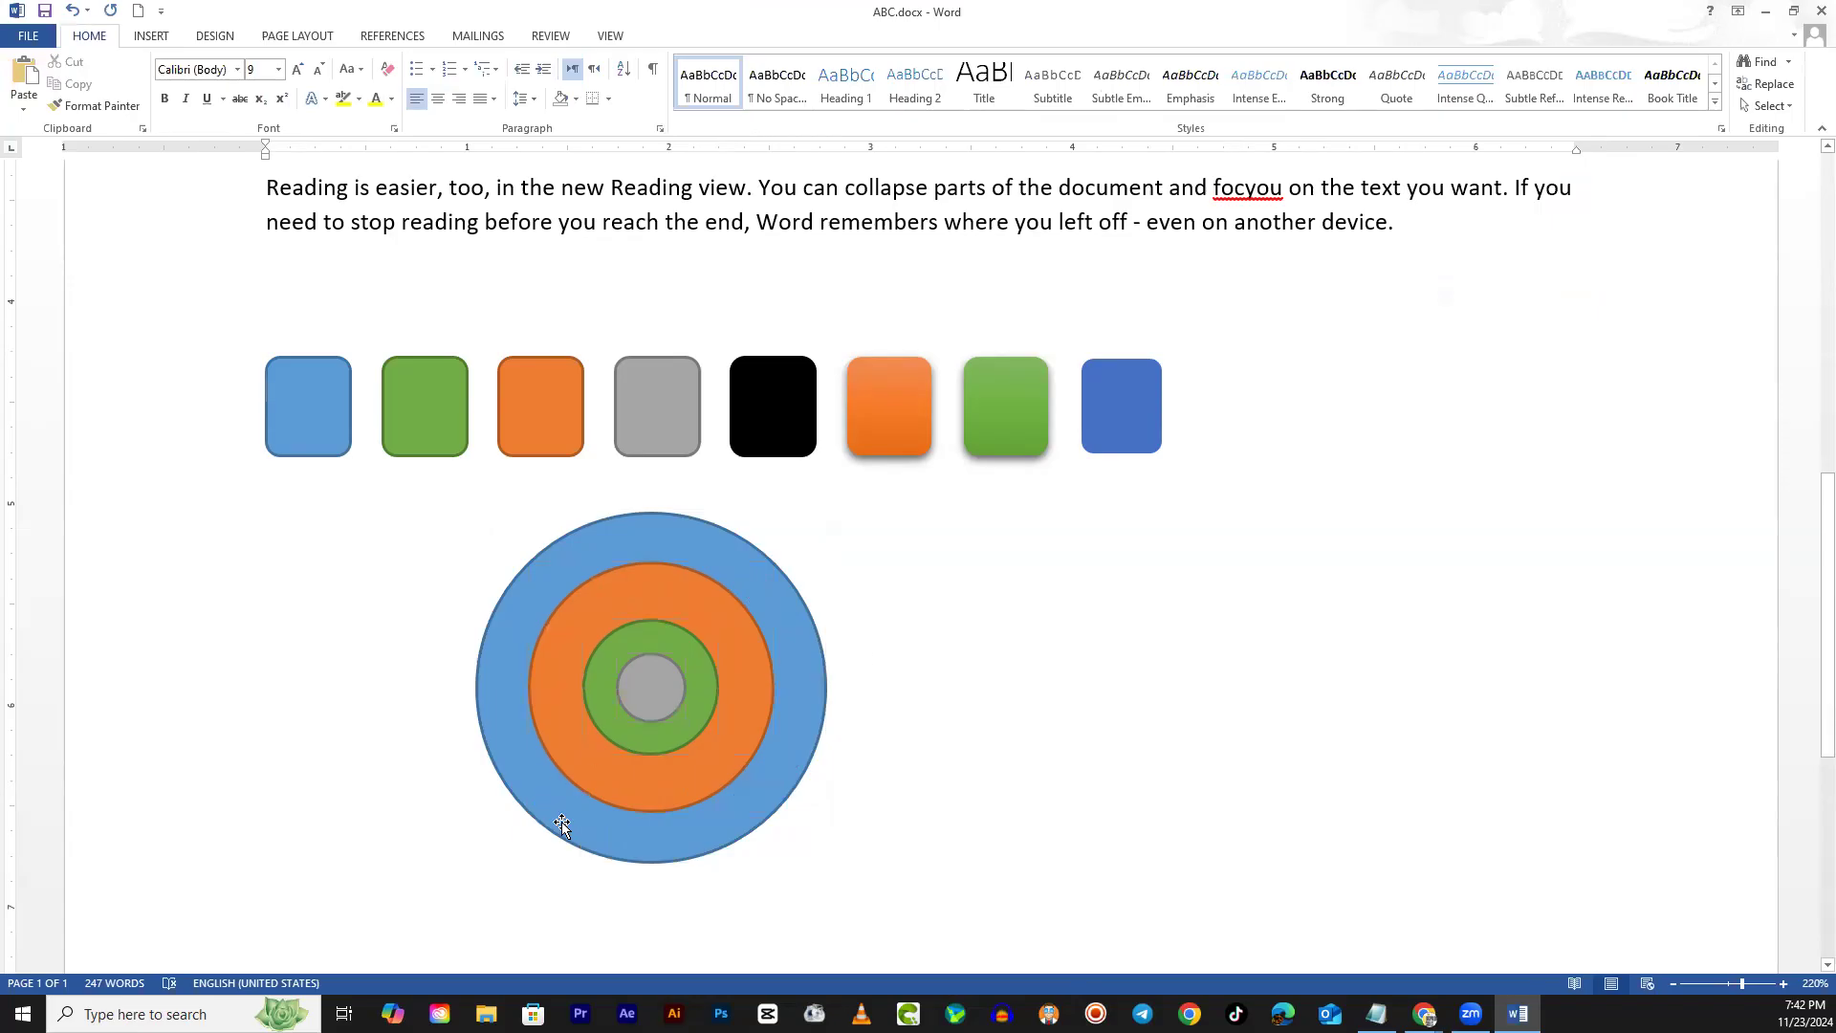
pyautogui.scroll(-1, 597, 701)
pyautogui.scroll(9, 598, 701)
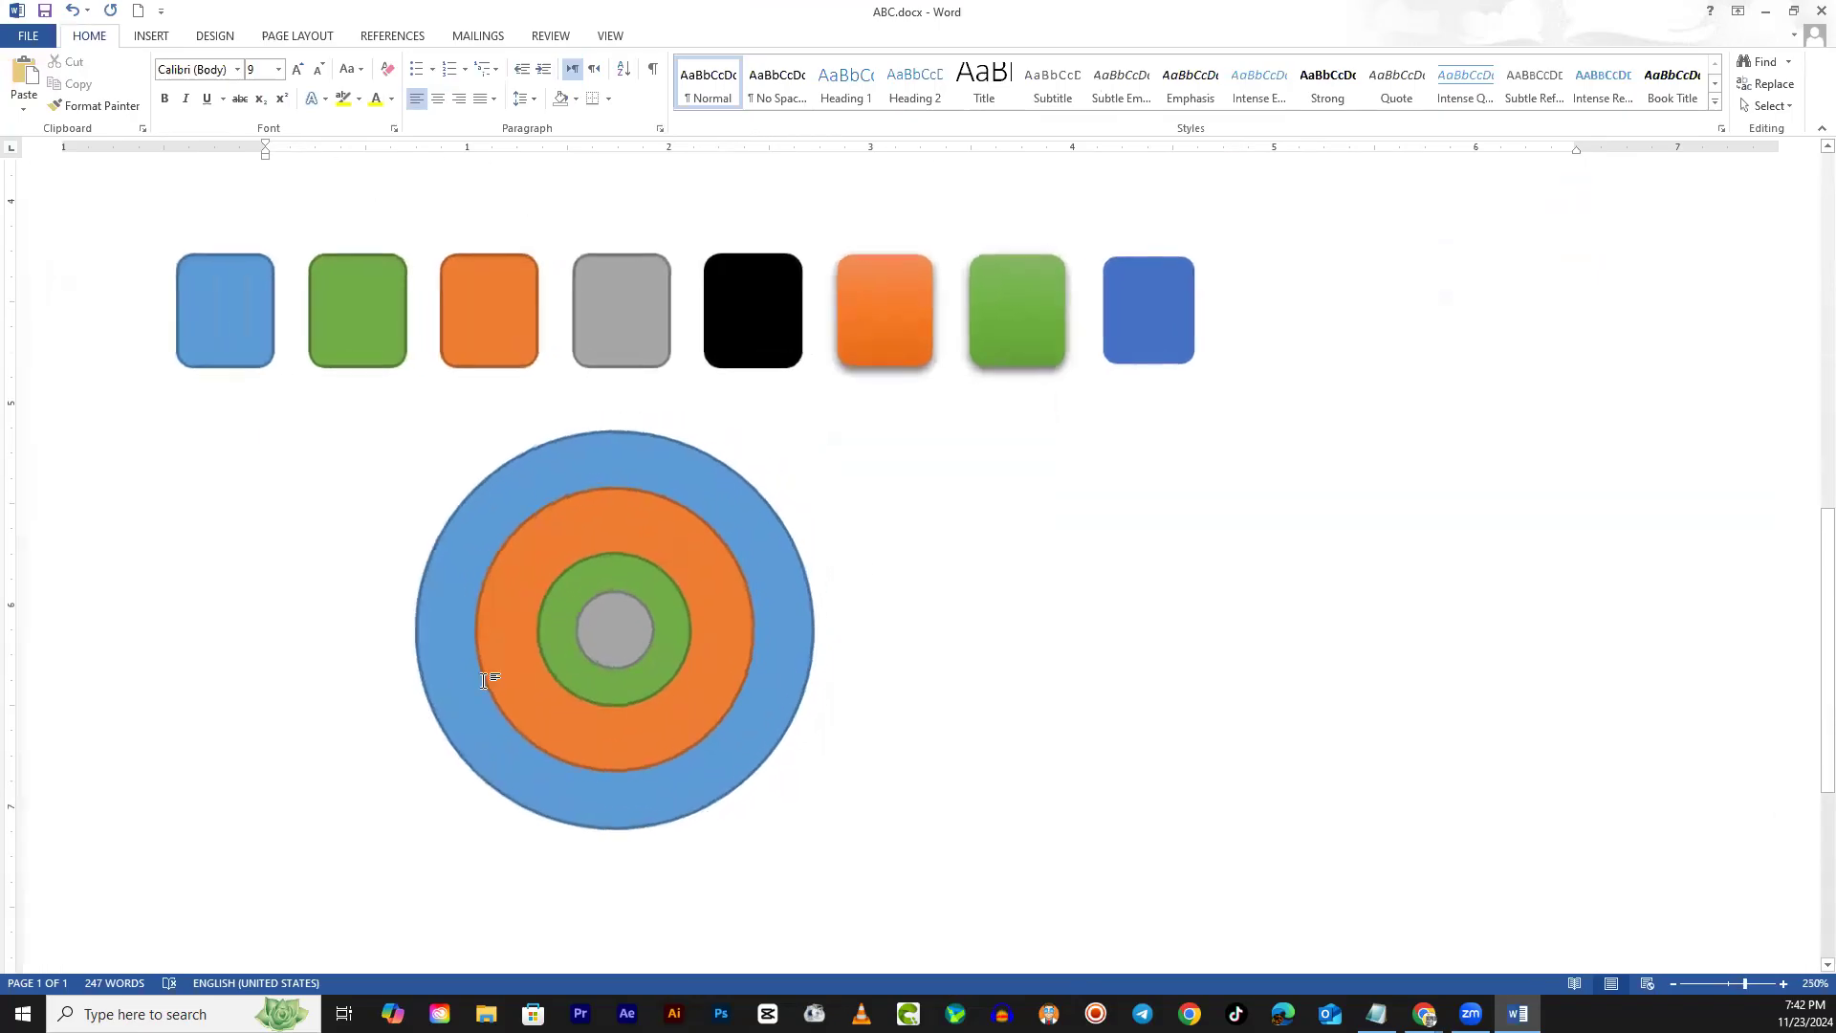
pyautogui.scroll(10, 179, 828)
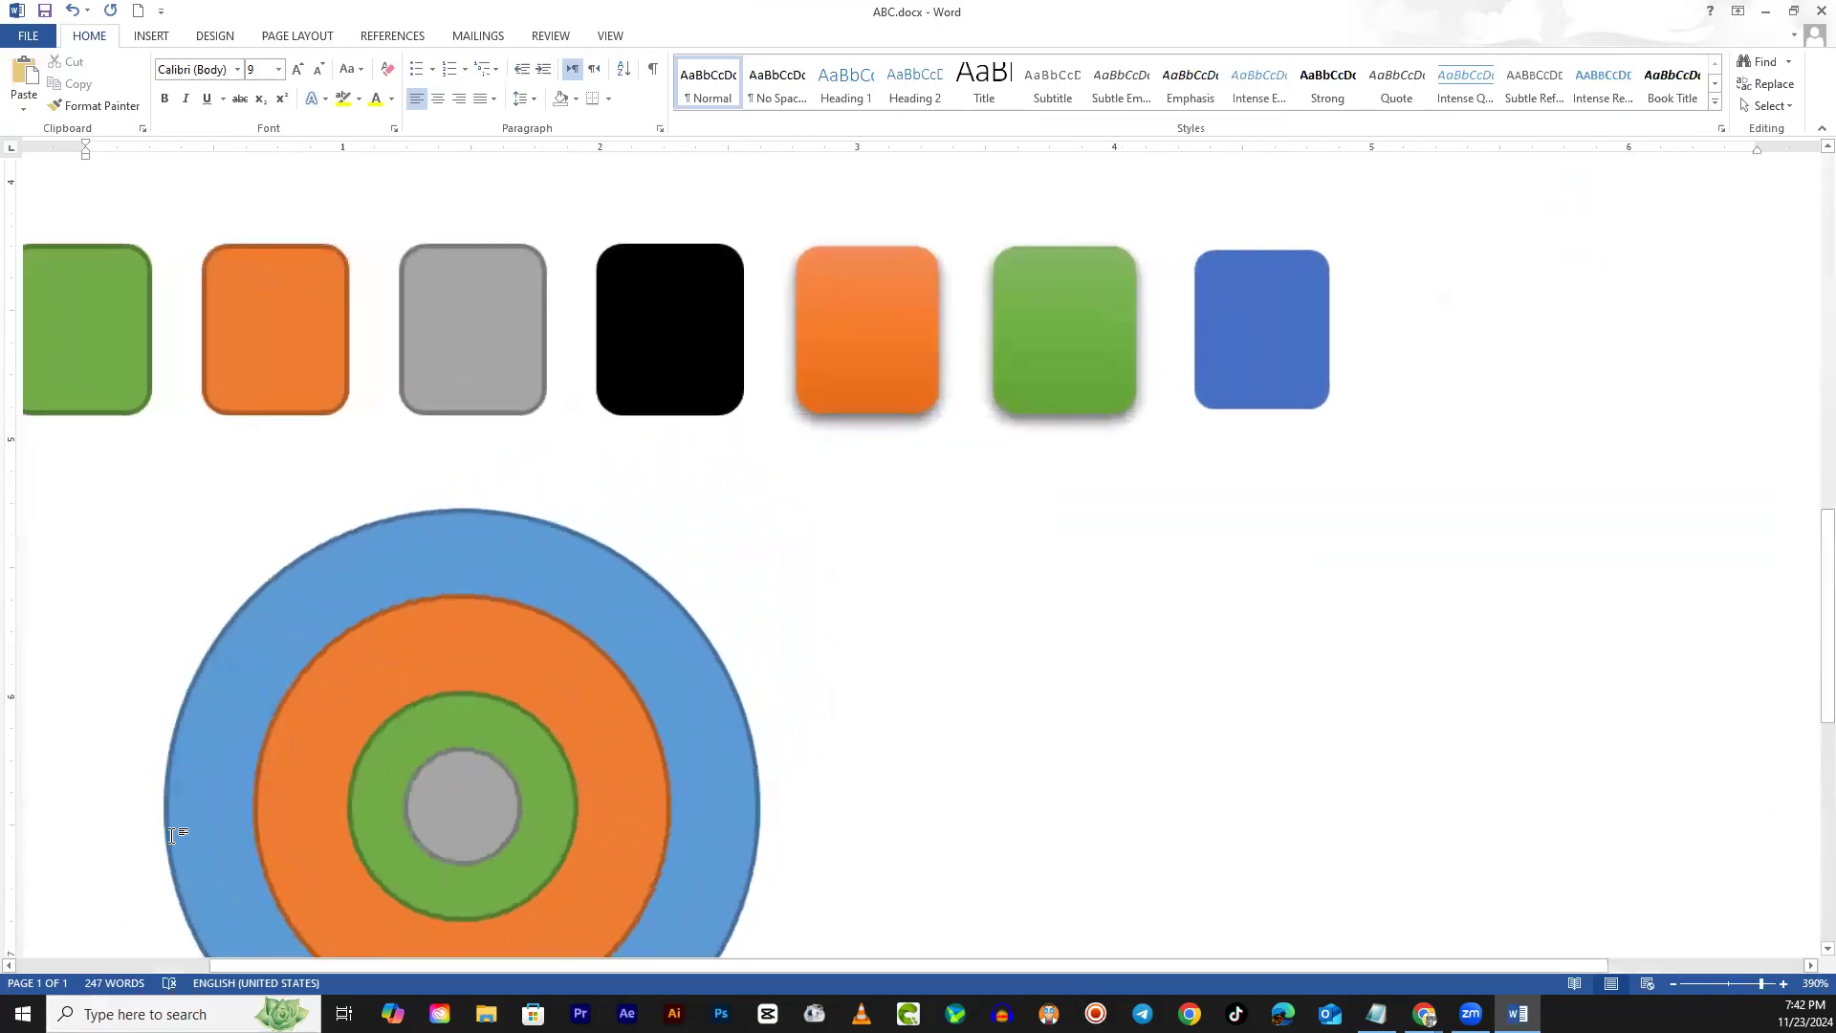
pyautogui.scroll(-6, 180, 845)
pyautogui.scroll(8, 533, 779)
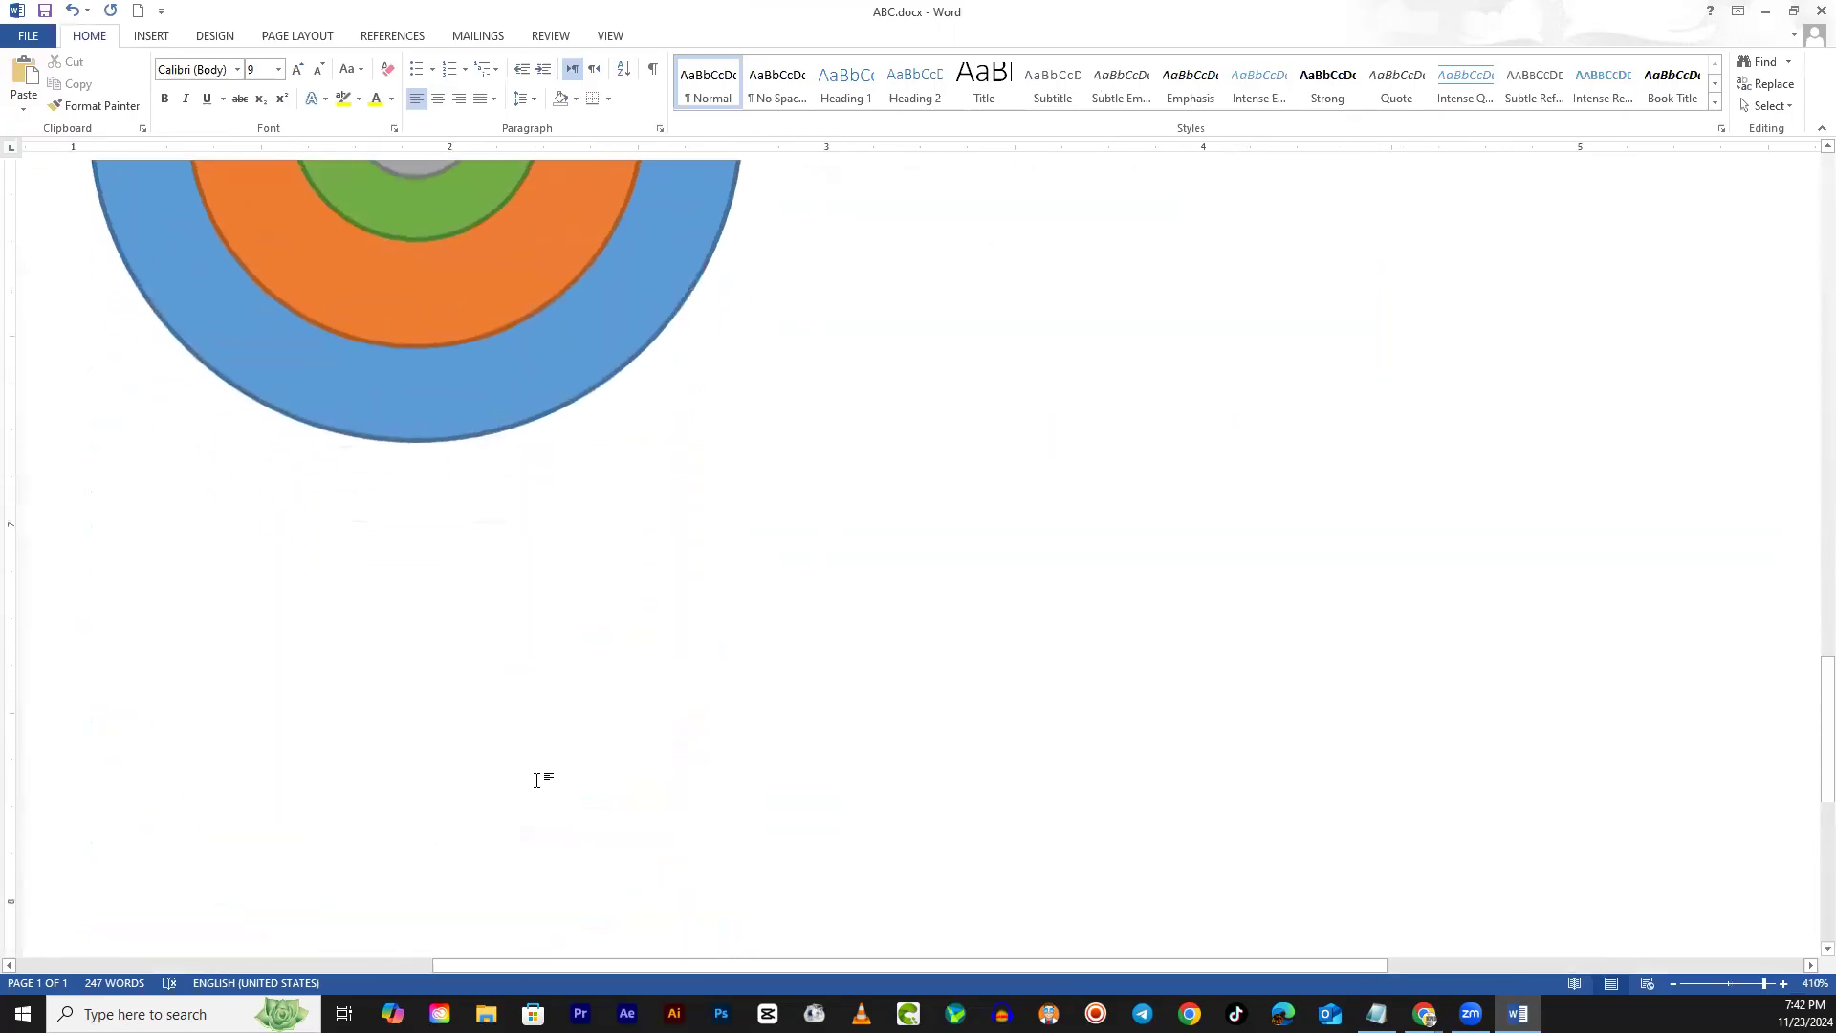
pyautogui.scroll(-2, 549, 813)
pyautogui.moveTo(746, 967); pyautogui.dragTo(392, 966)
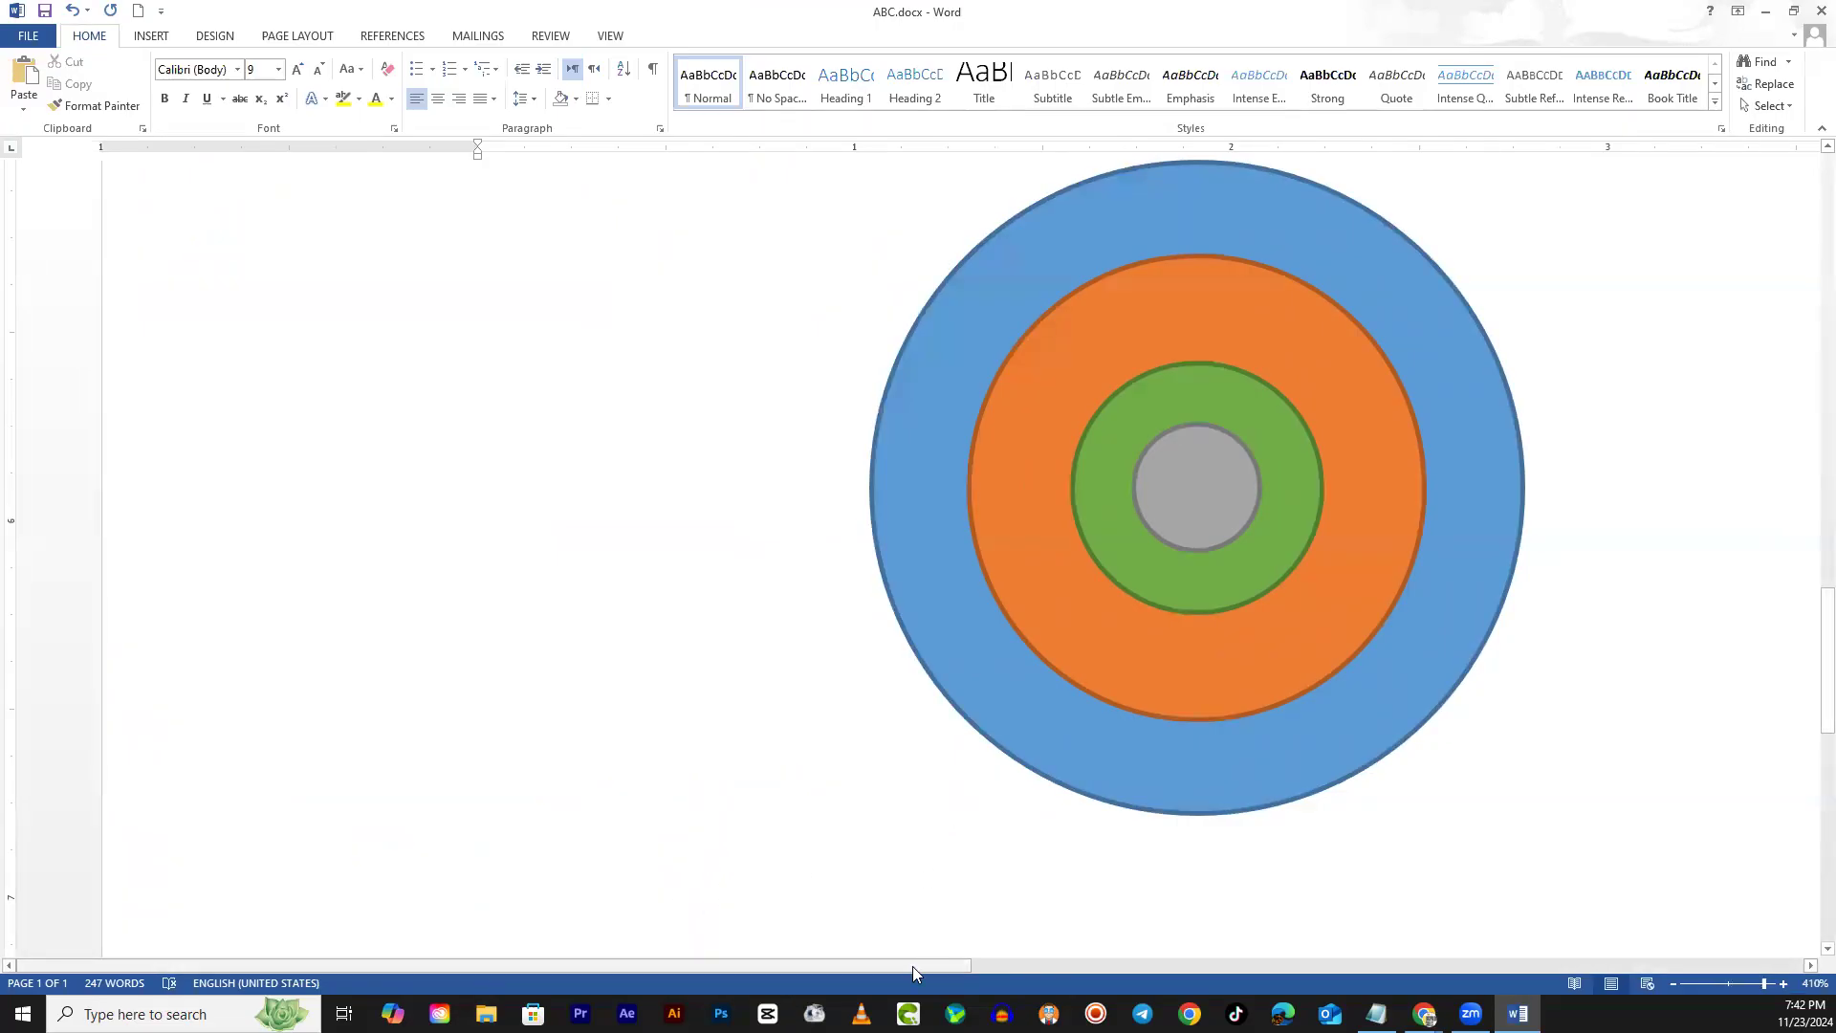
pyautogui.moveTo(928, 964); pyautogui.dragTo(1107, 934)
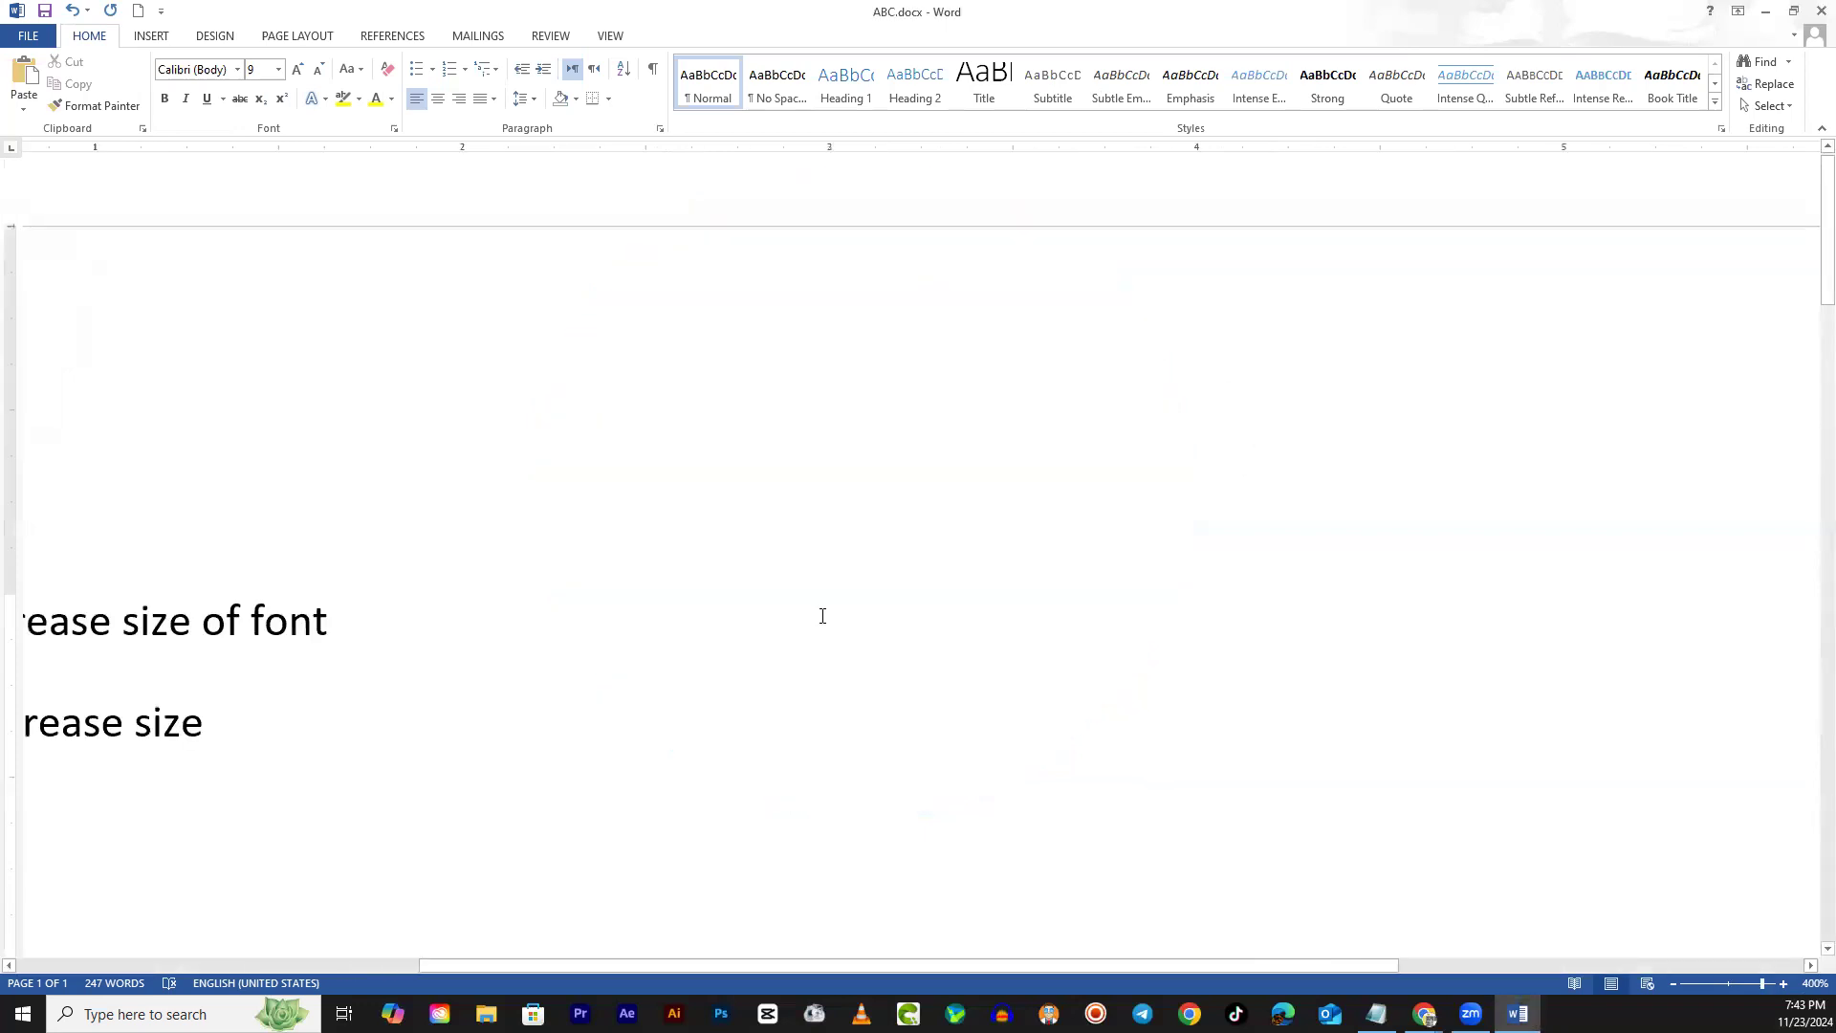
pyautogui.scroll(-20, 823, 616)
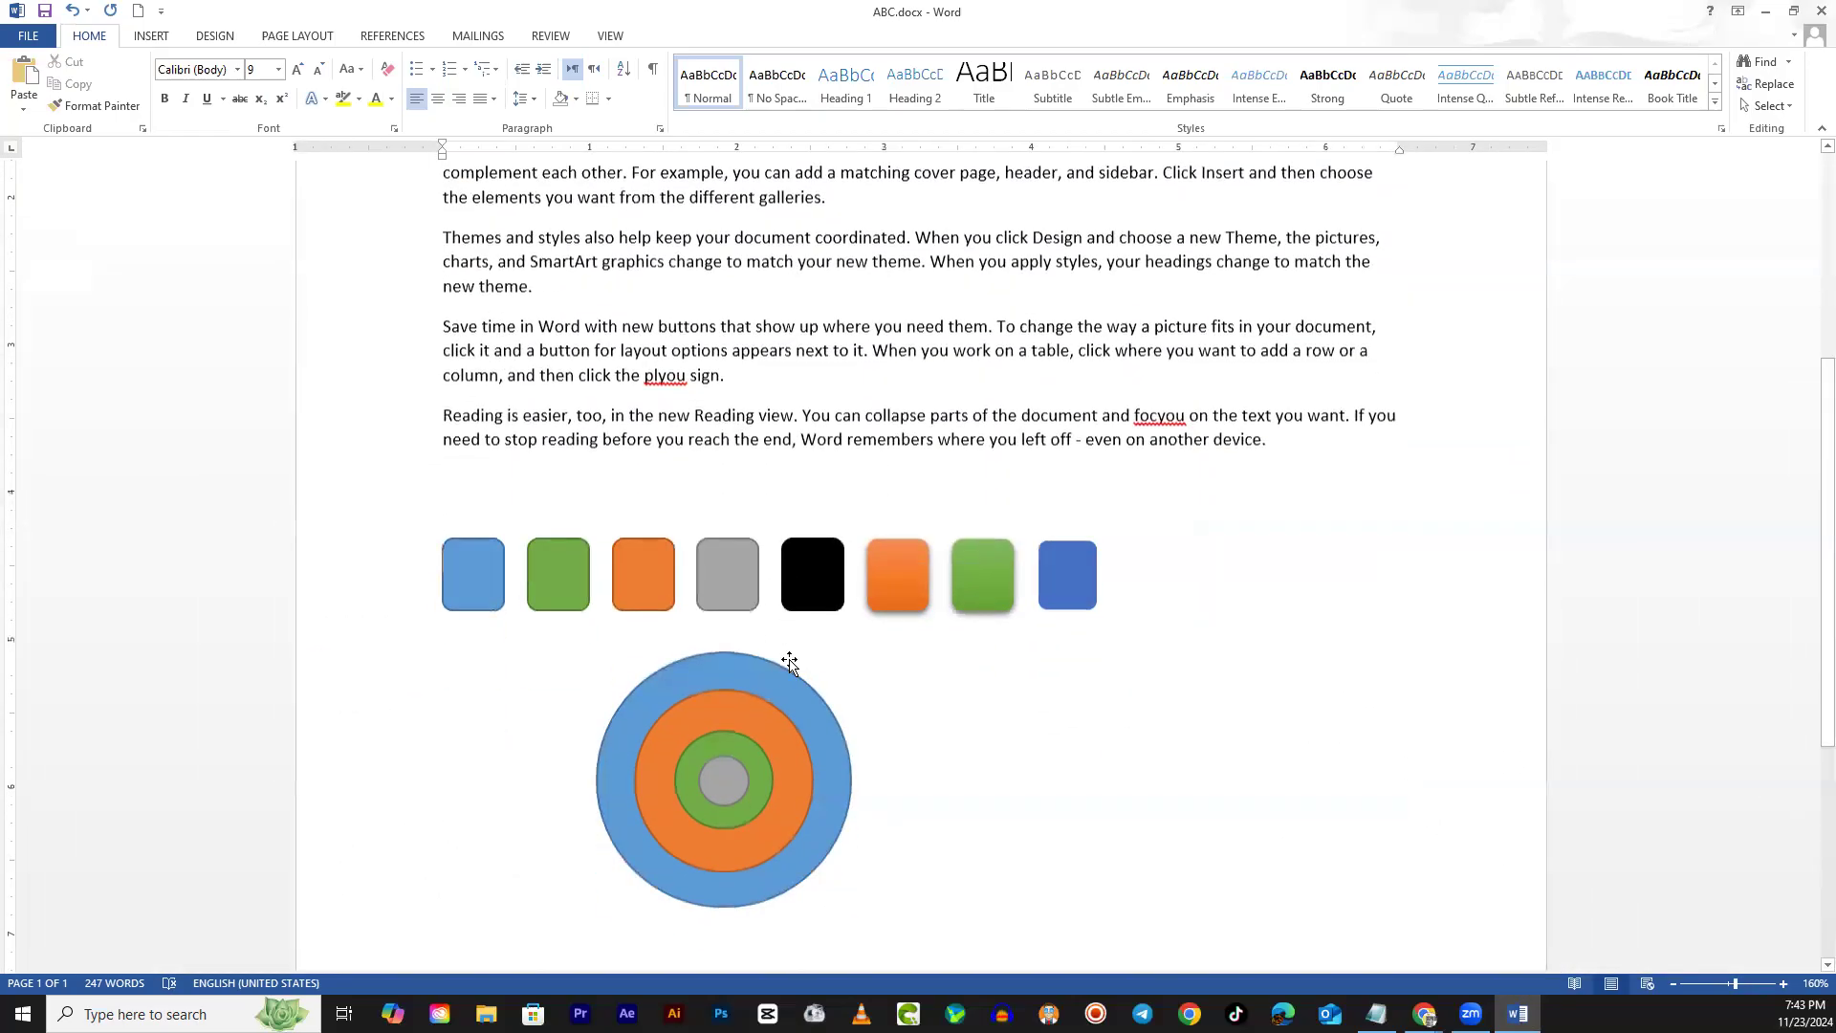
pyautogui.scroll(-1, 787, 663)
pyautogui.scroll(2, 784, 663)
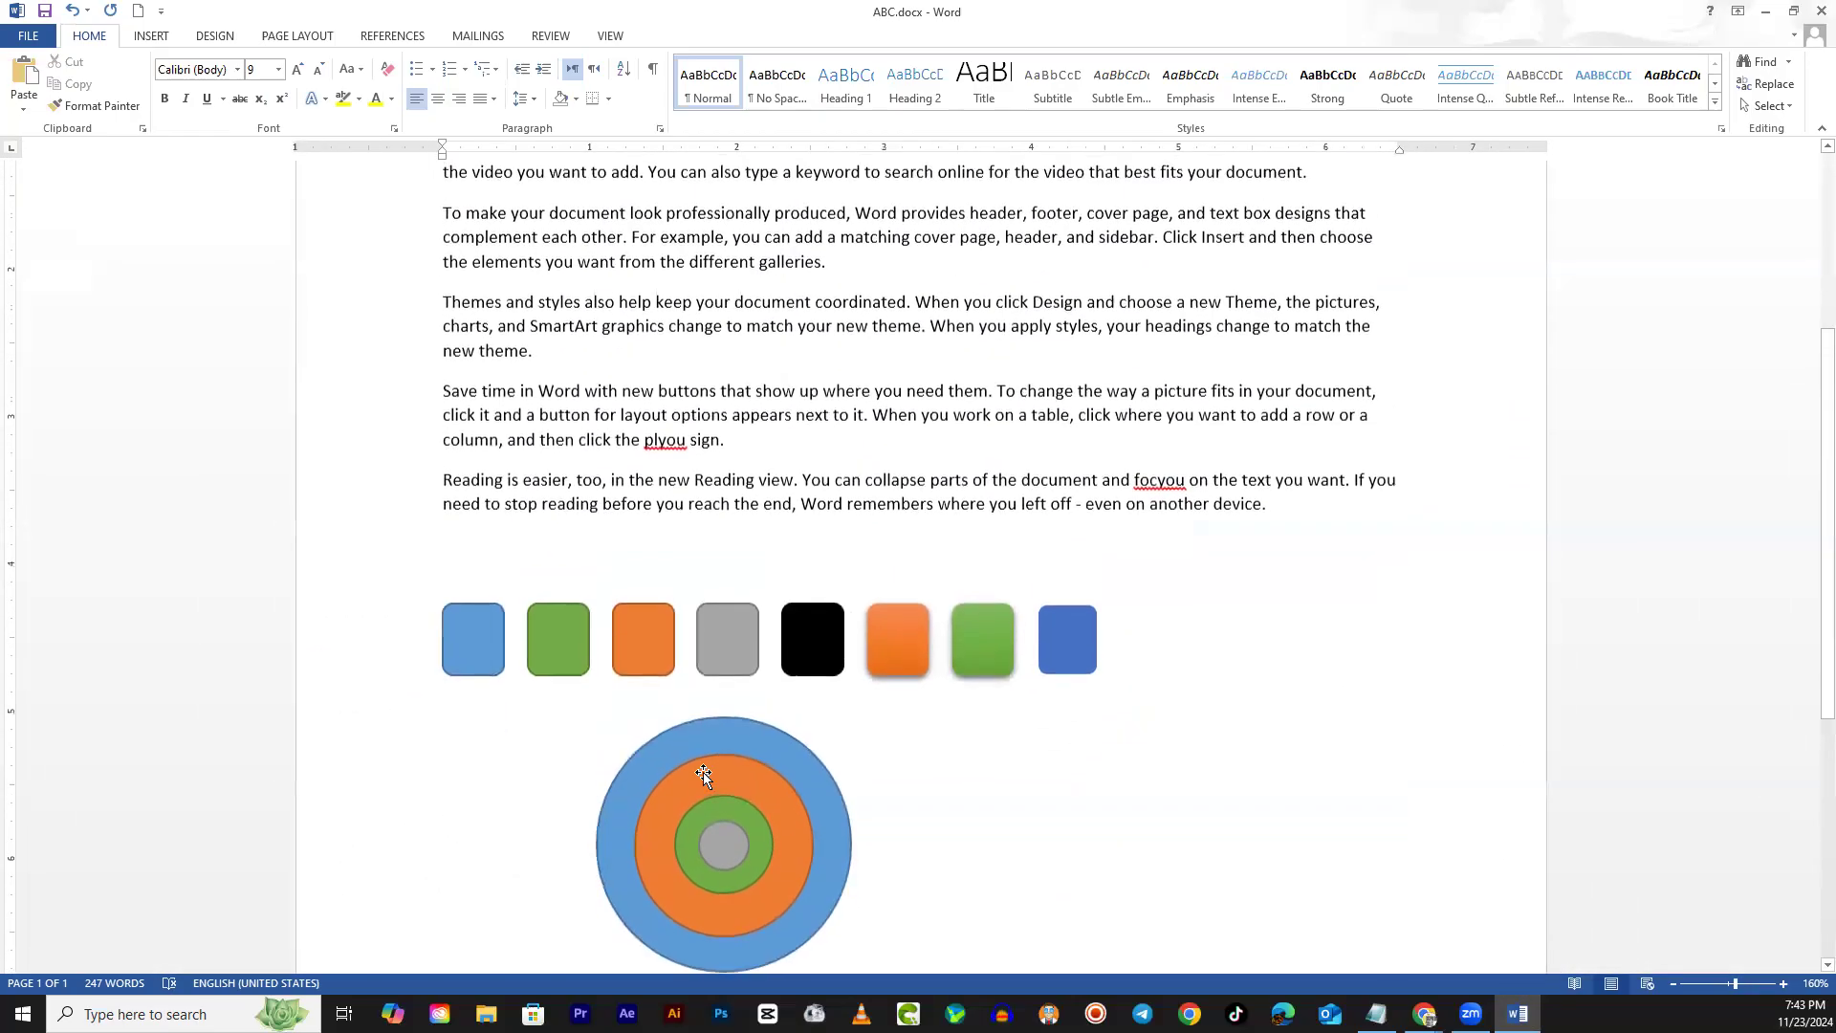
pyautogui.scroll(-3, 701, 771)
pyautogui.scroll(5, 683, 763)
pyautogui.scroll(4, 681, 762)
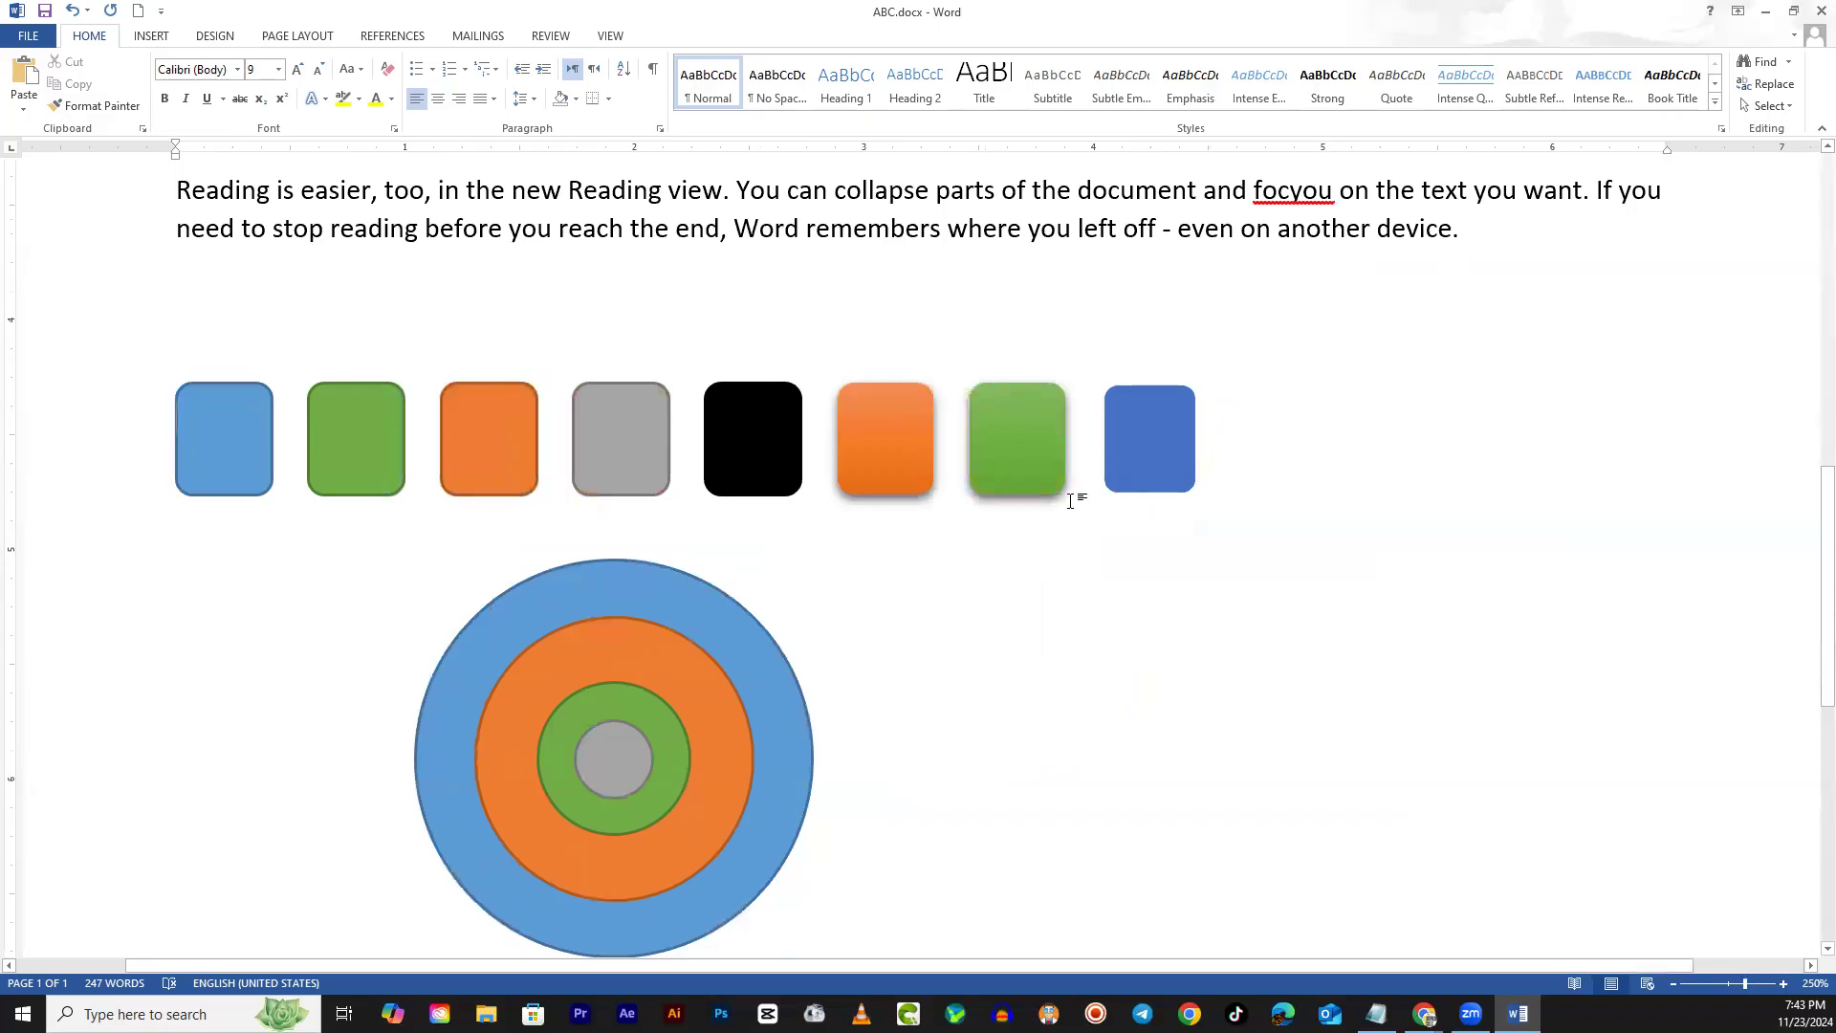
pyautogui.click(753, 647)
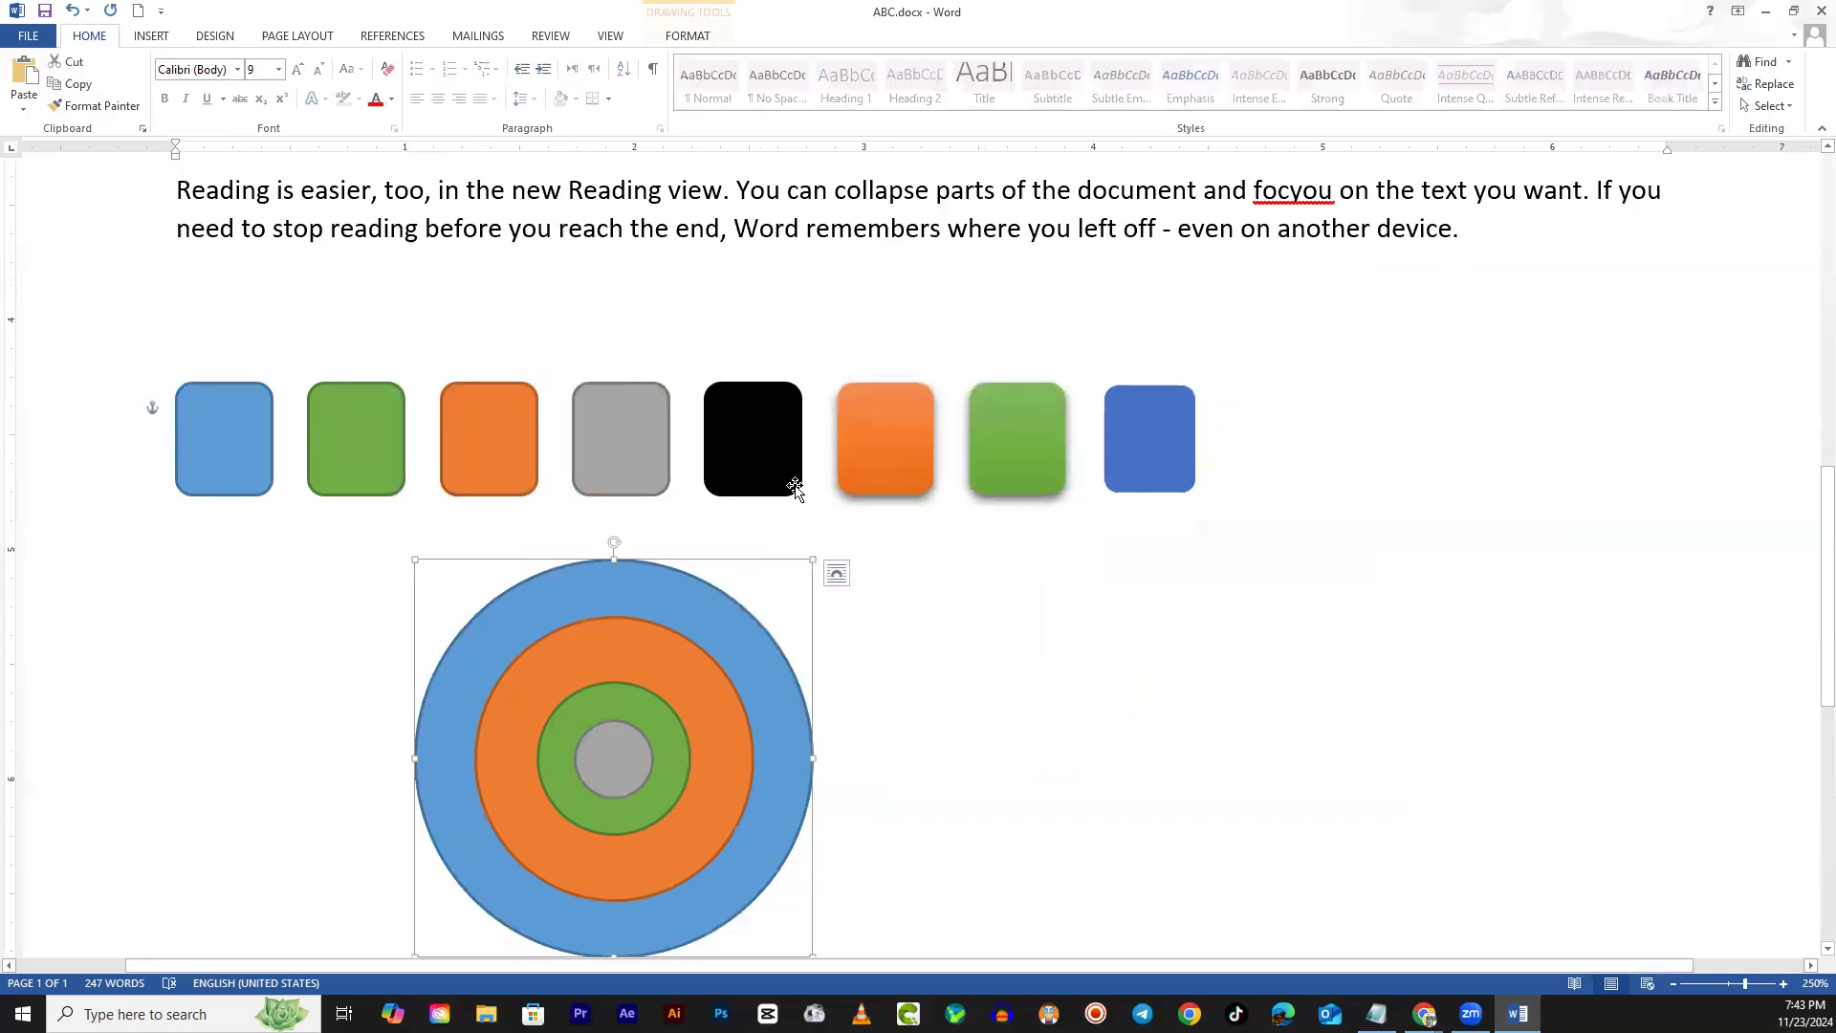
pyautogui.click(690, 36)
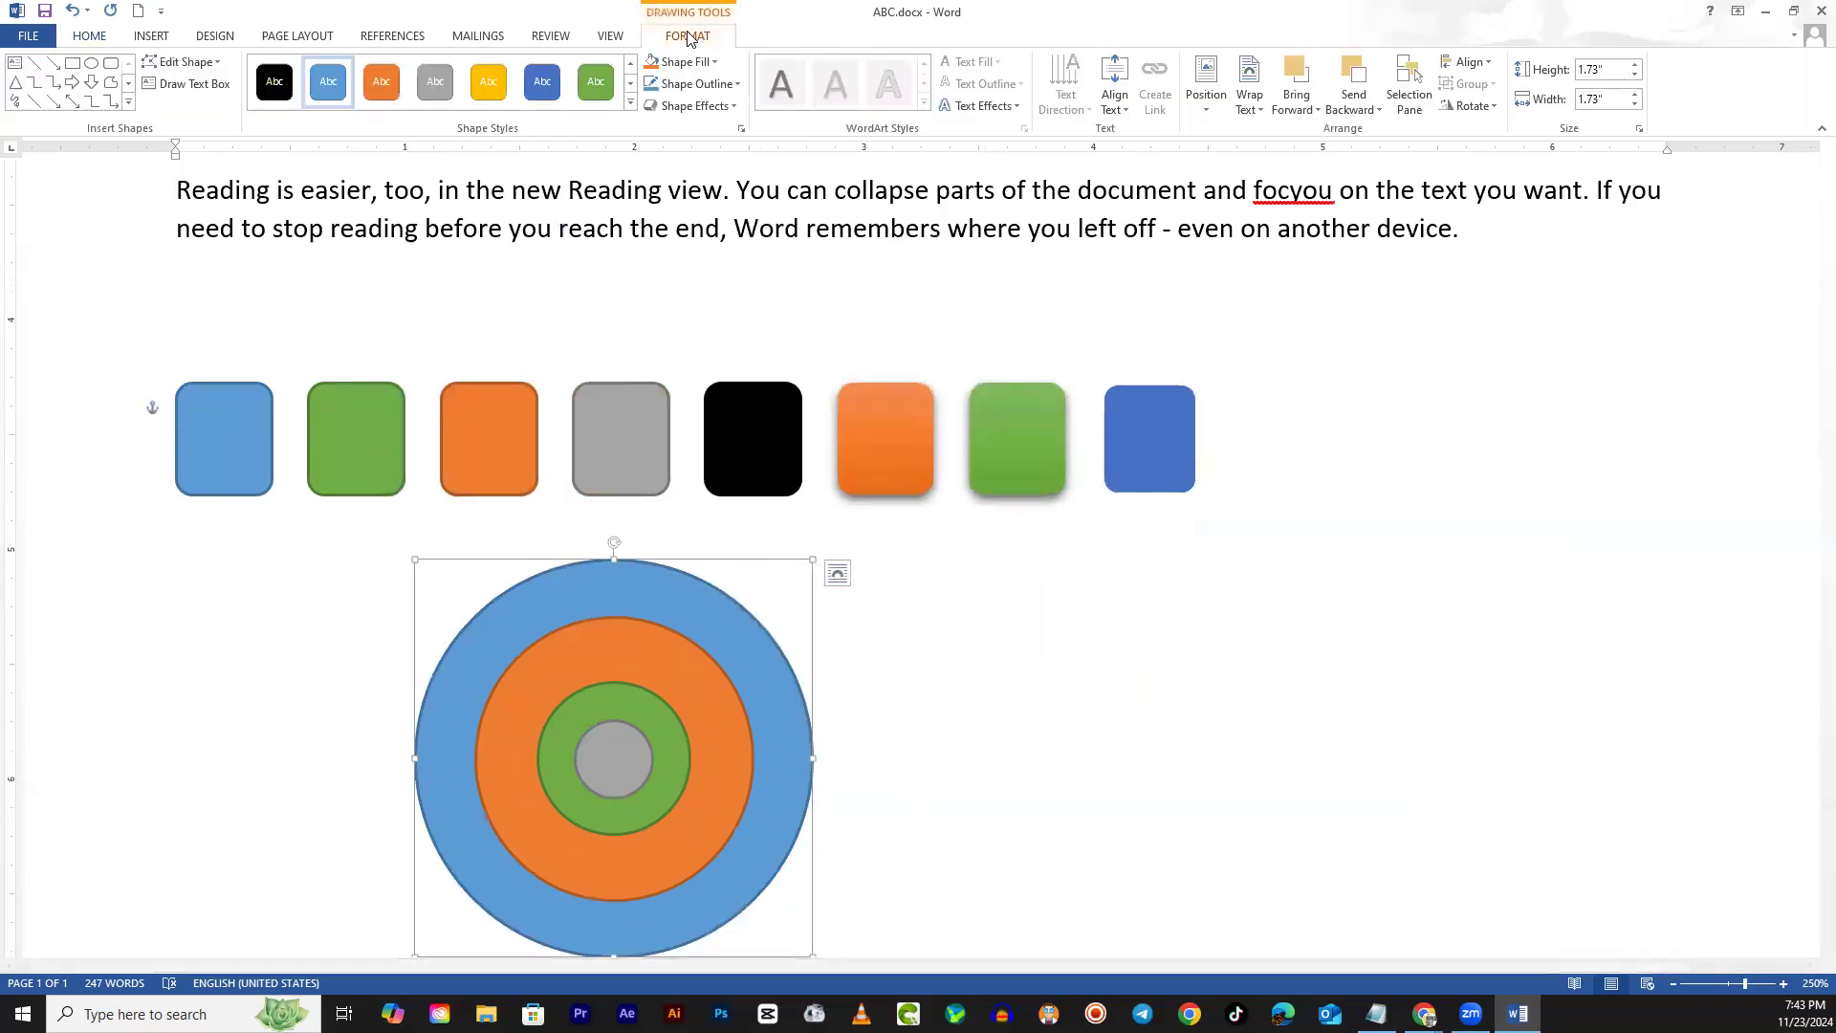
pyautogui.click(1471, 107)
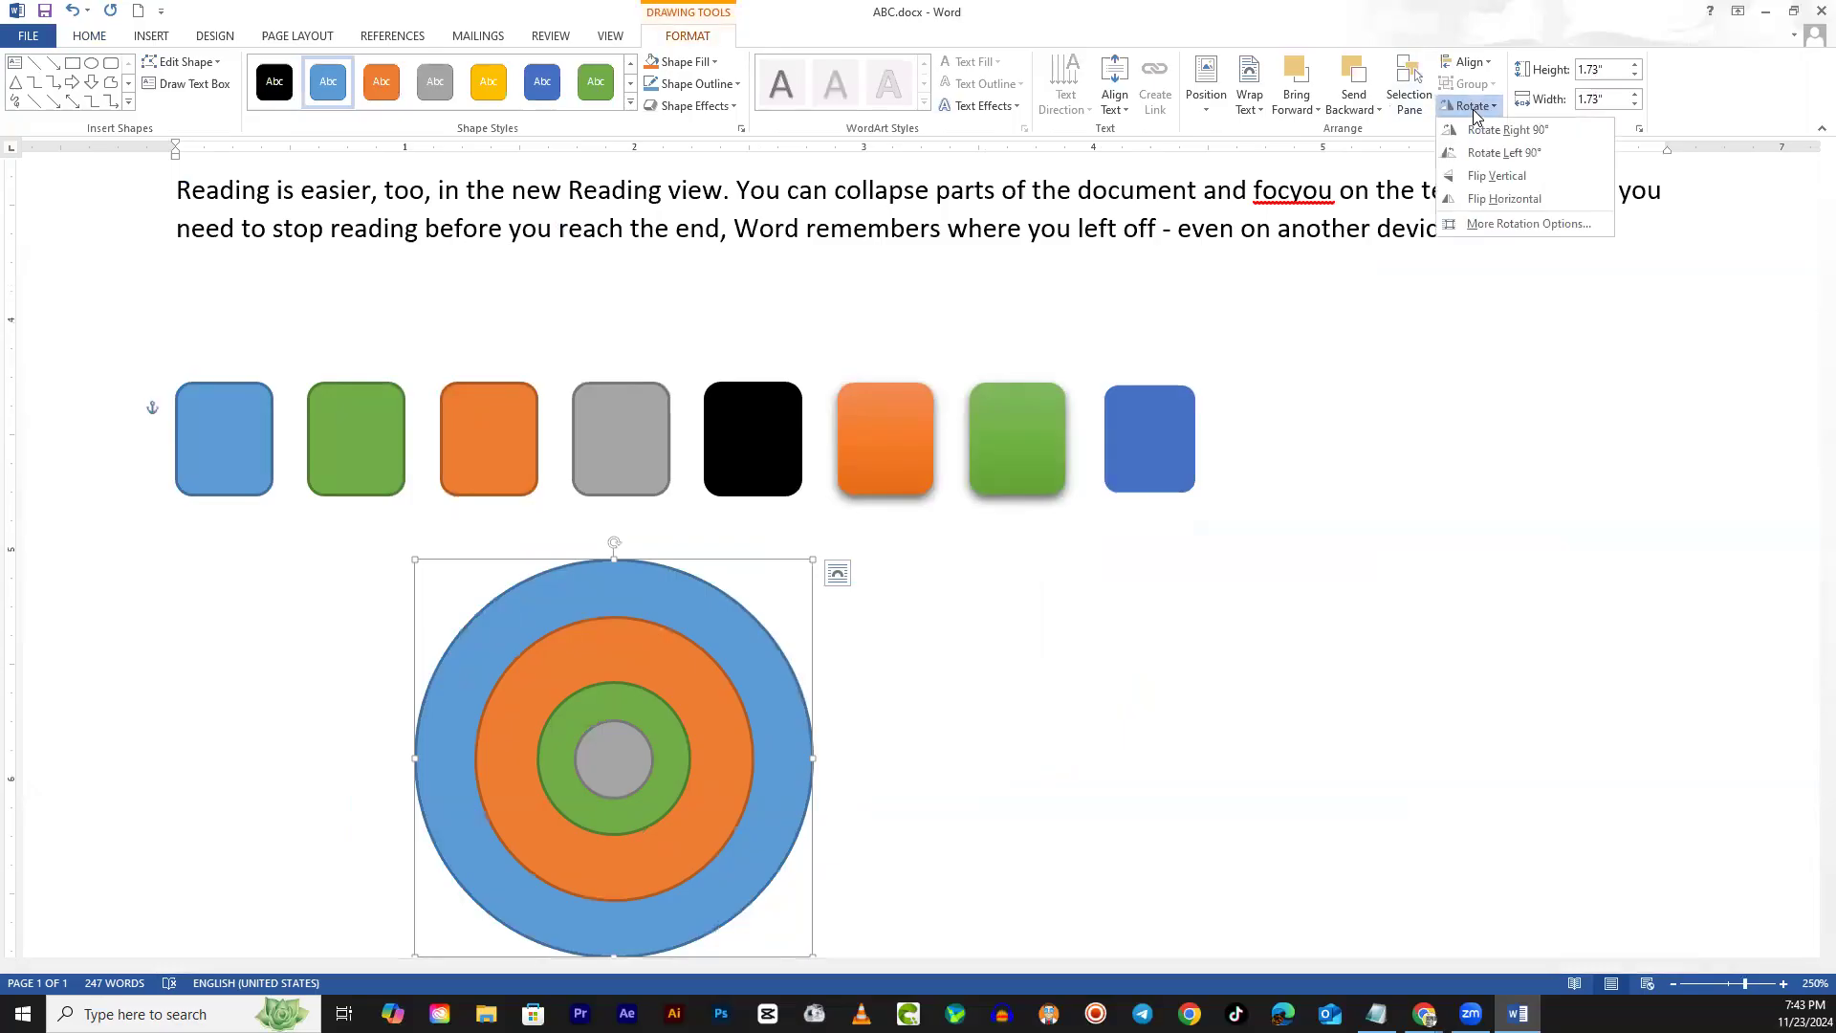
pyautogui.click(1514, 224)
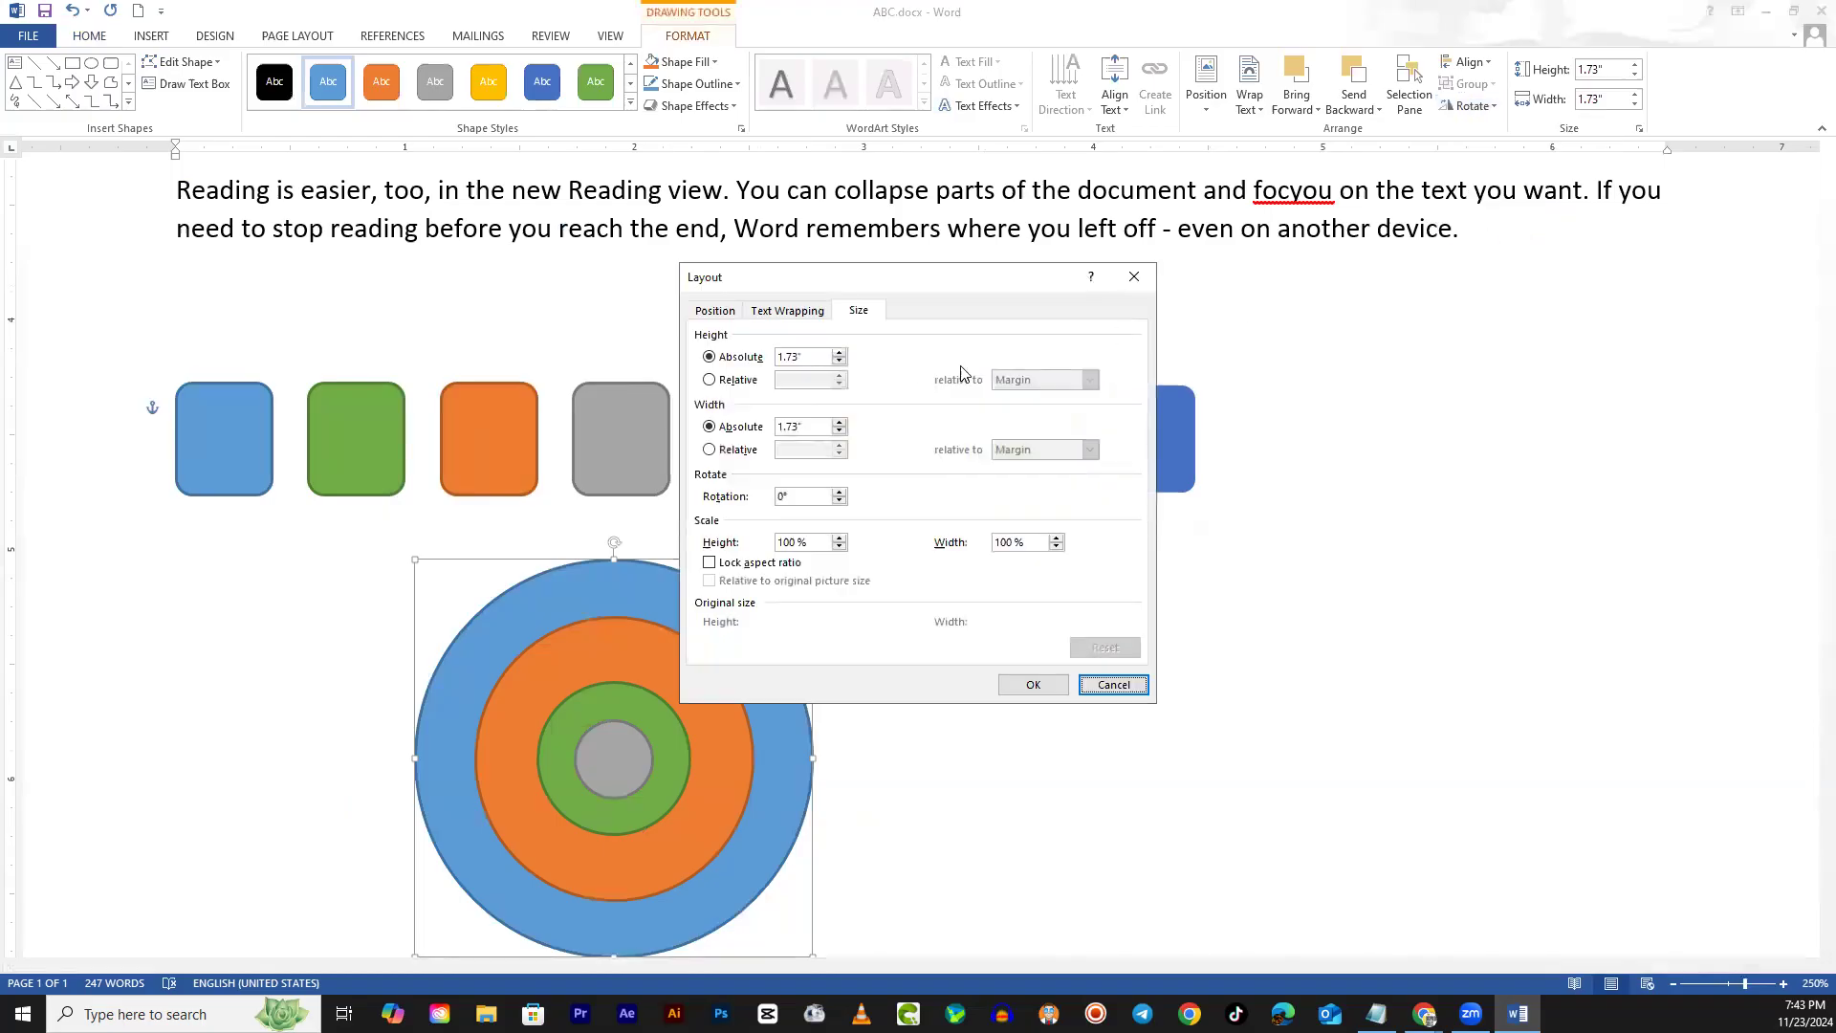
pyautogui.moveTo(952, 283); pyautogui.dragTo(1329, 202)
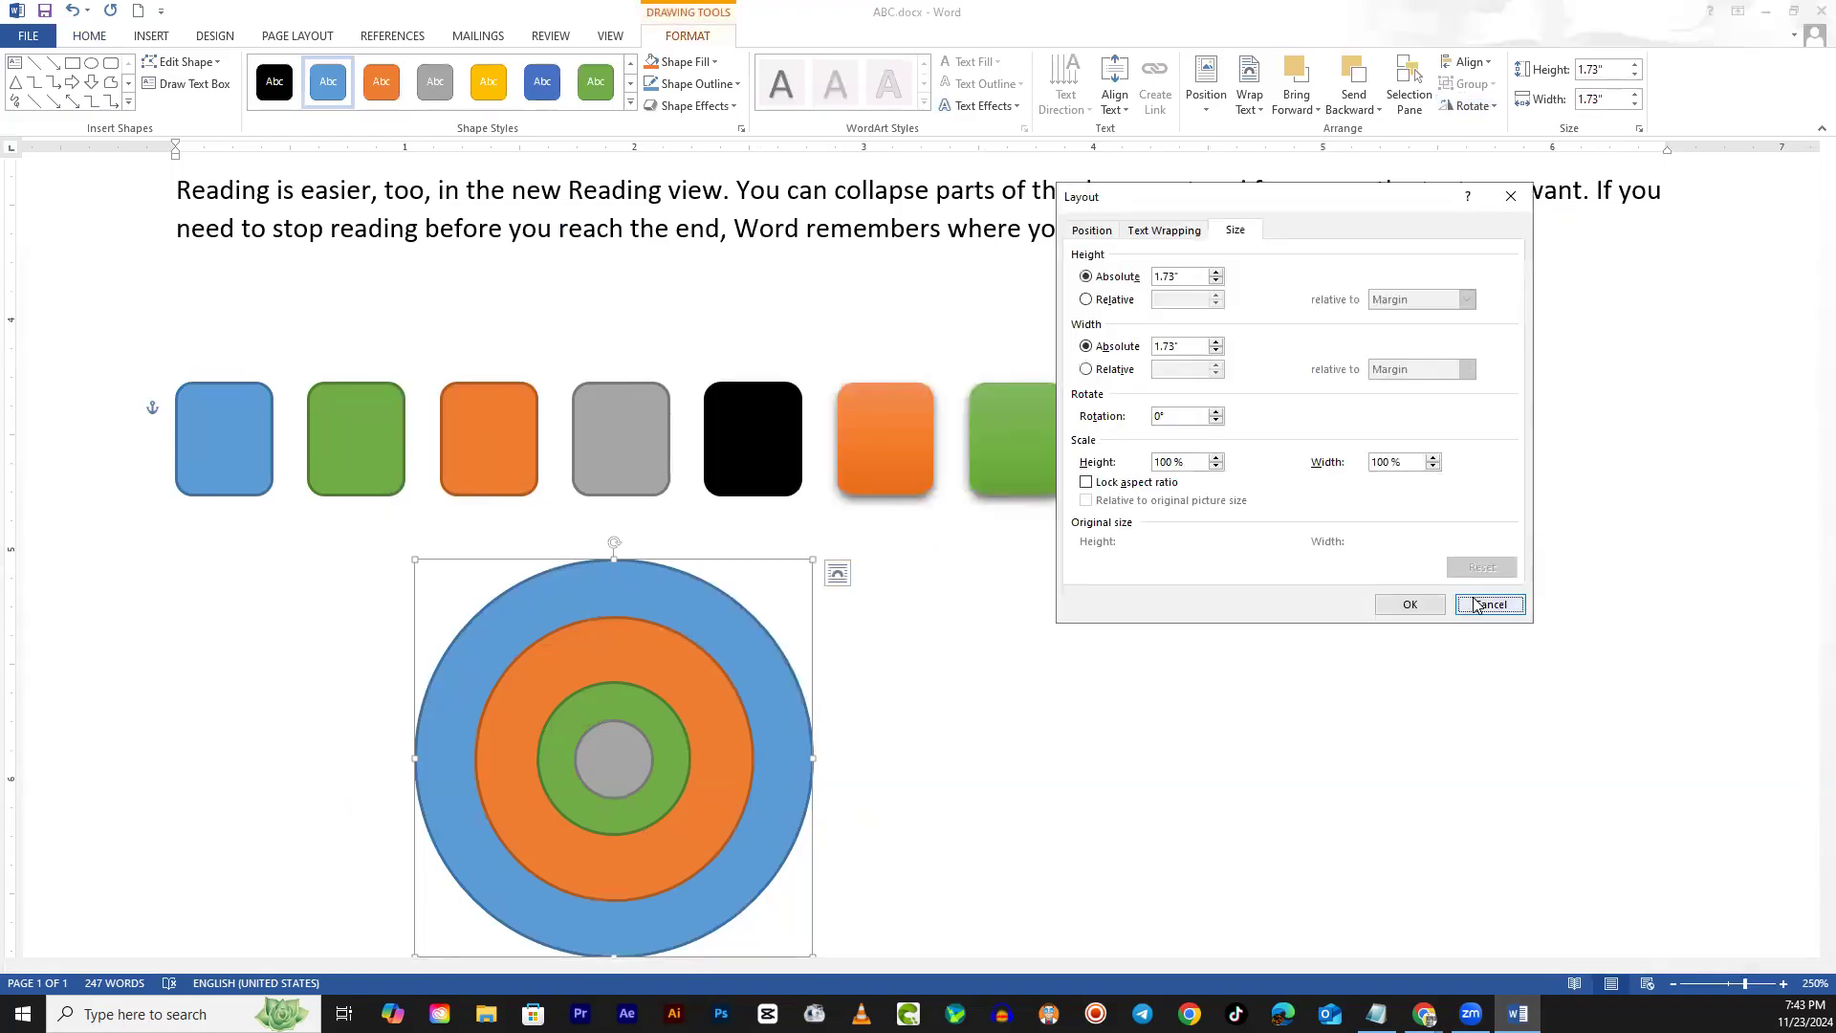
pyautogui.click(1479, 605)
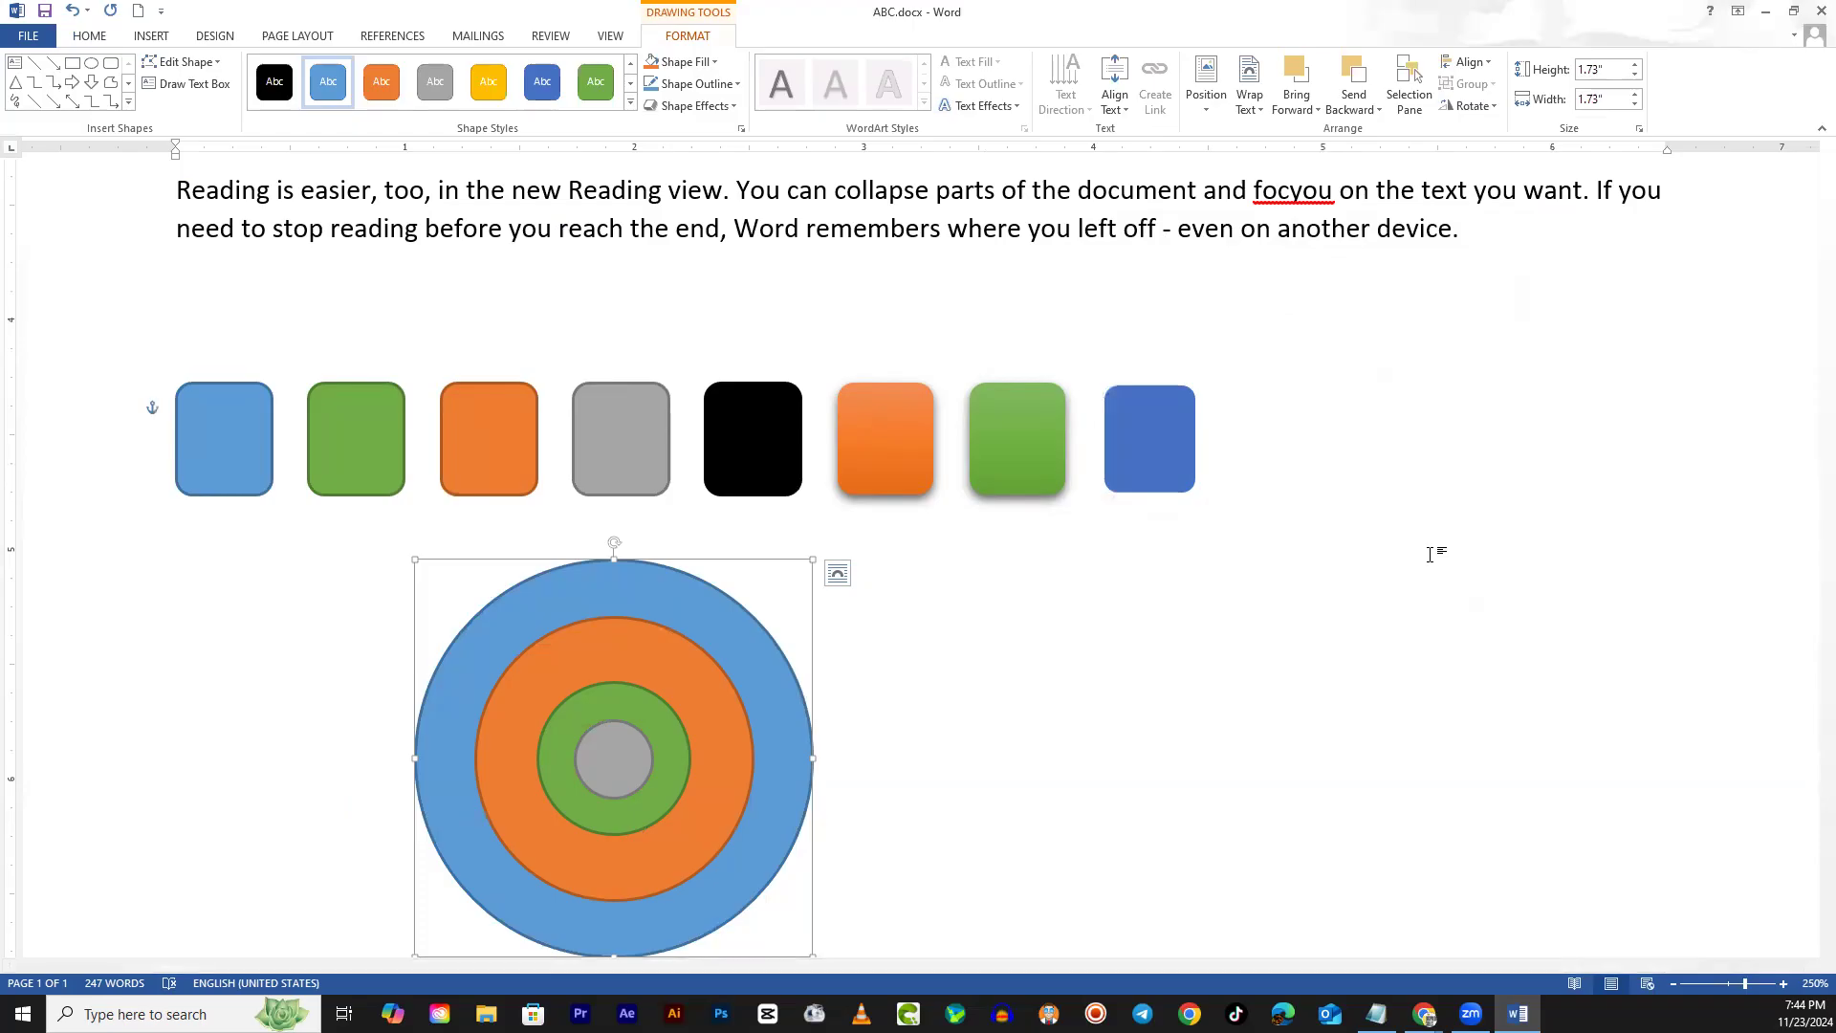
pyautogui.click(952, 724)
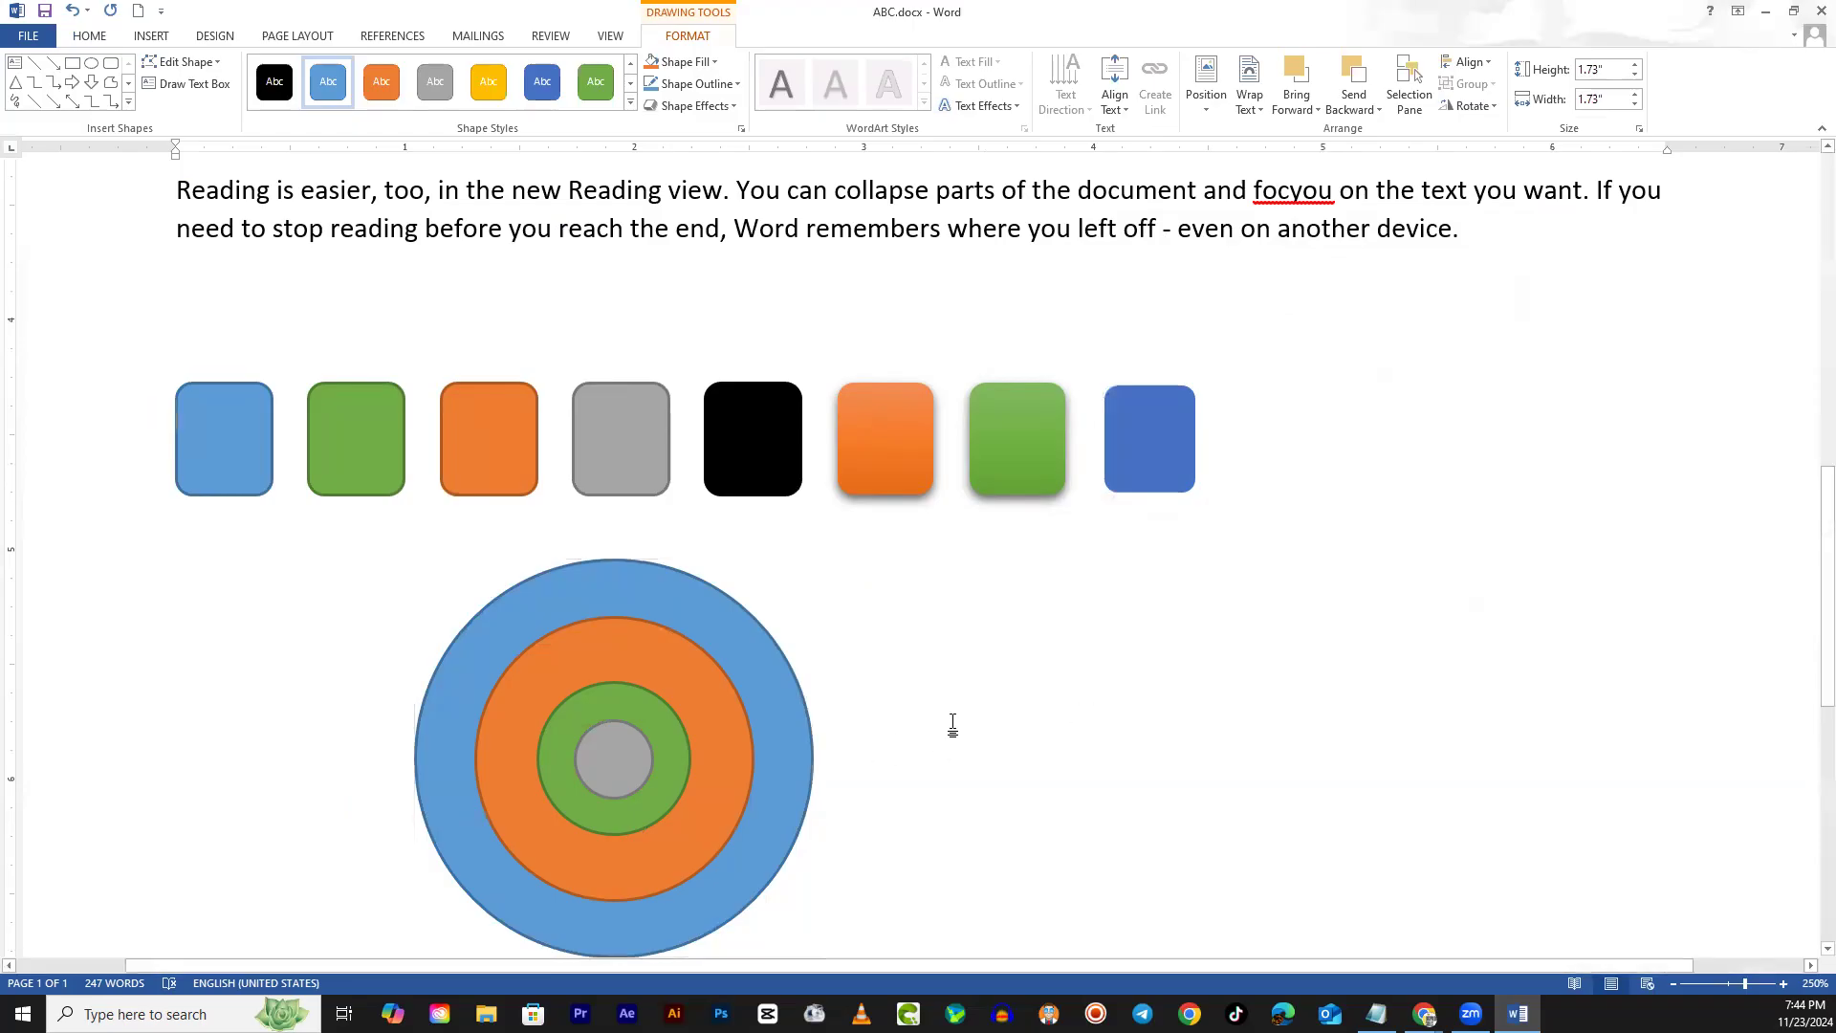
# Select the blue end square without rotating it, then choose the Right Arrow Callout shape
pyautogui.click(1163, 438)
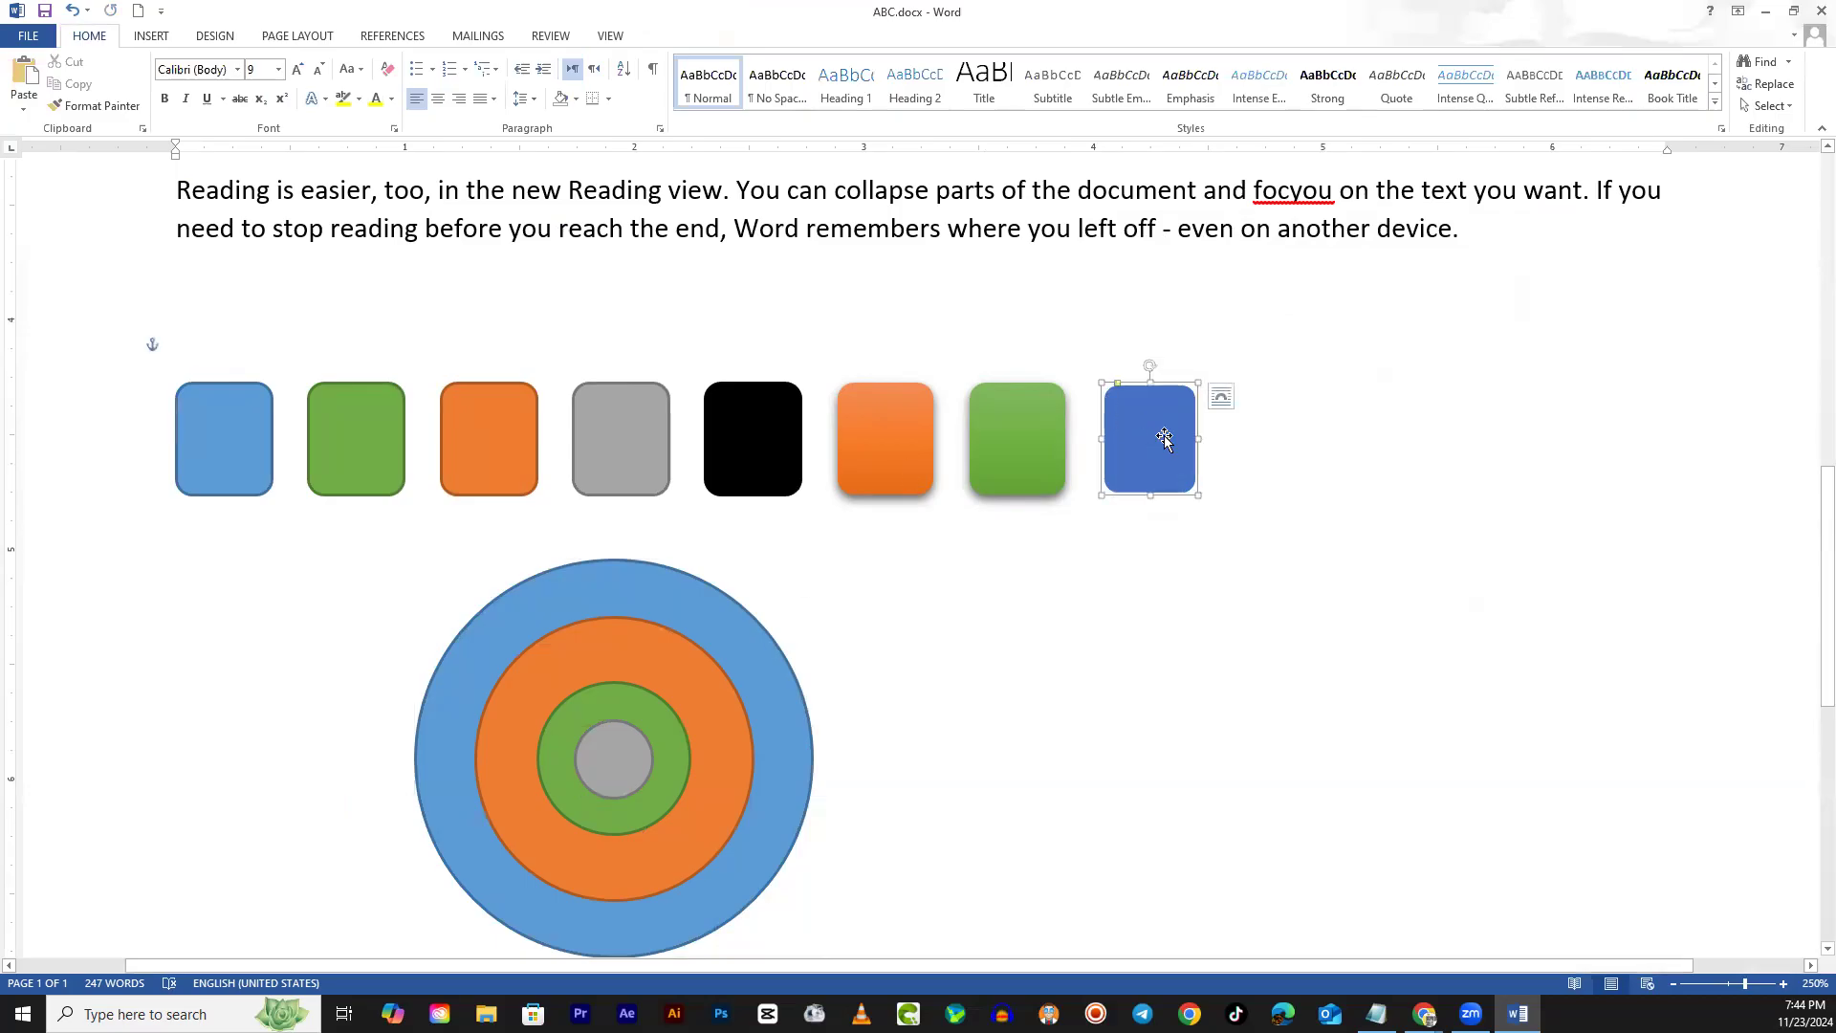
pyautogui.click(1488, 108)
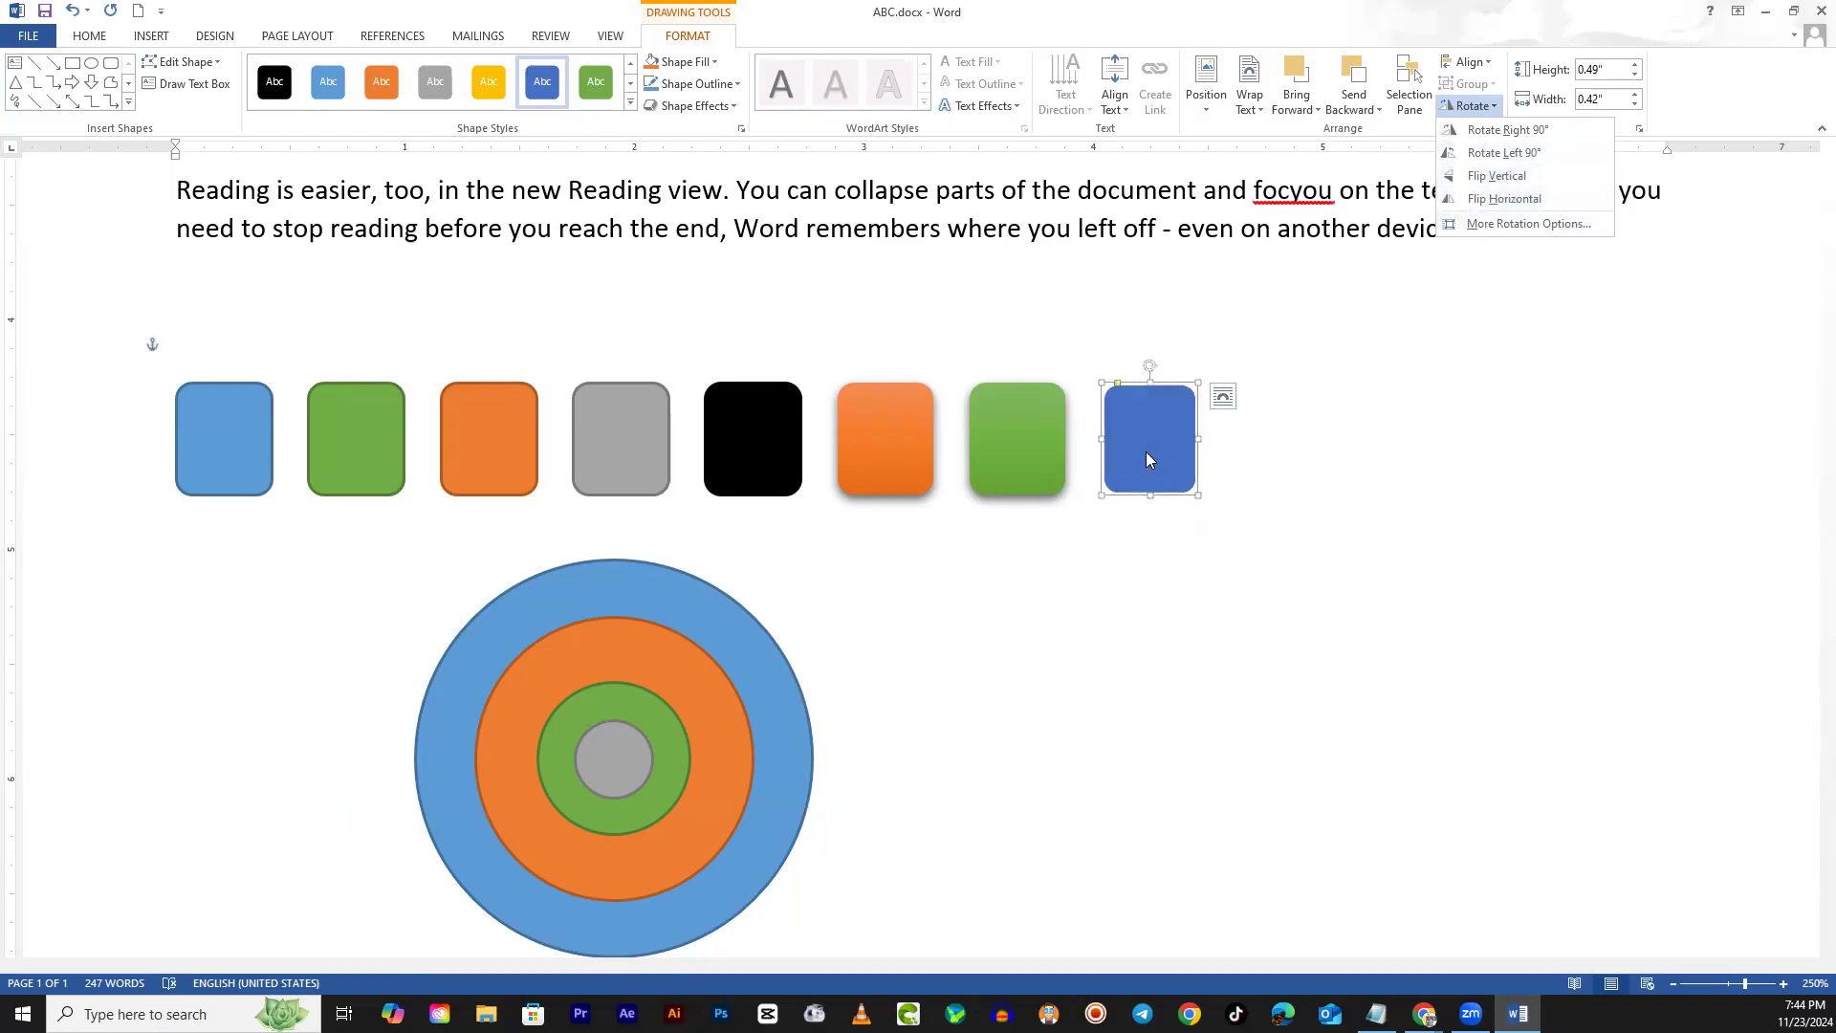
pyautogui.click(1160, 496)
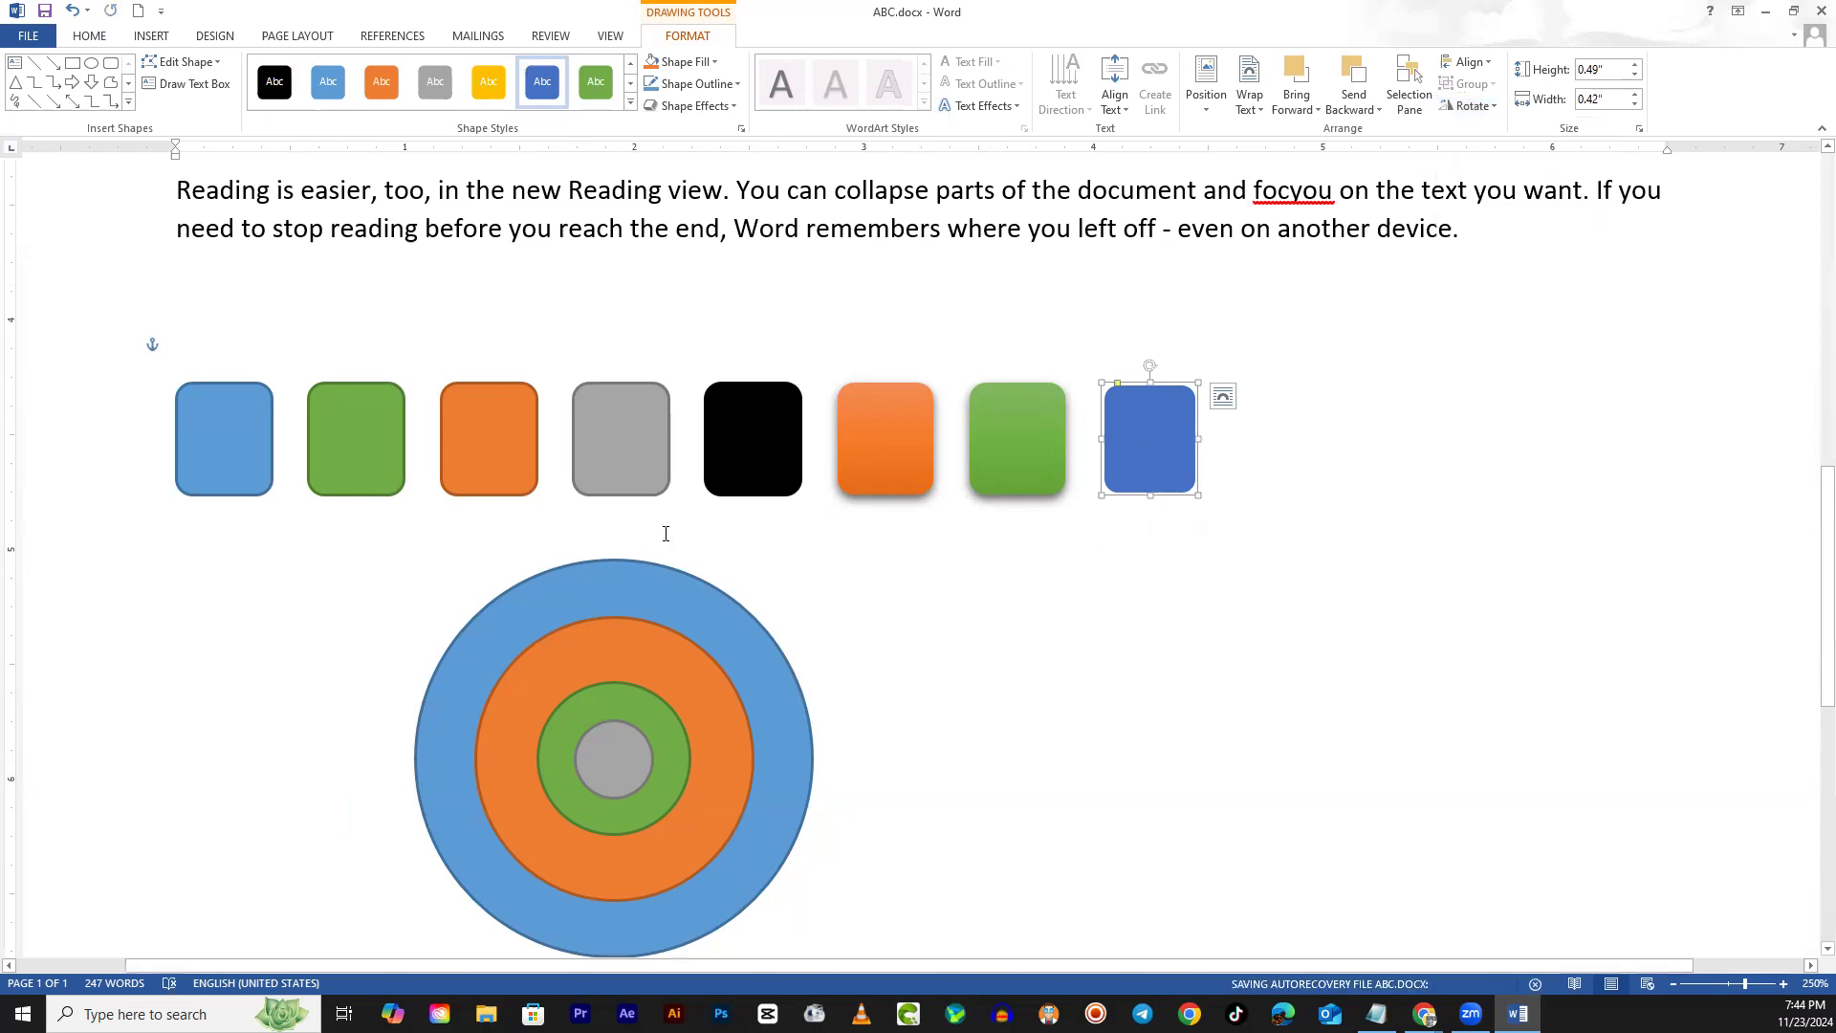
pyautogui.click(128, 101)
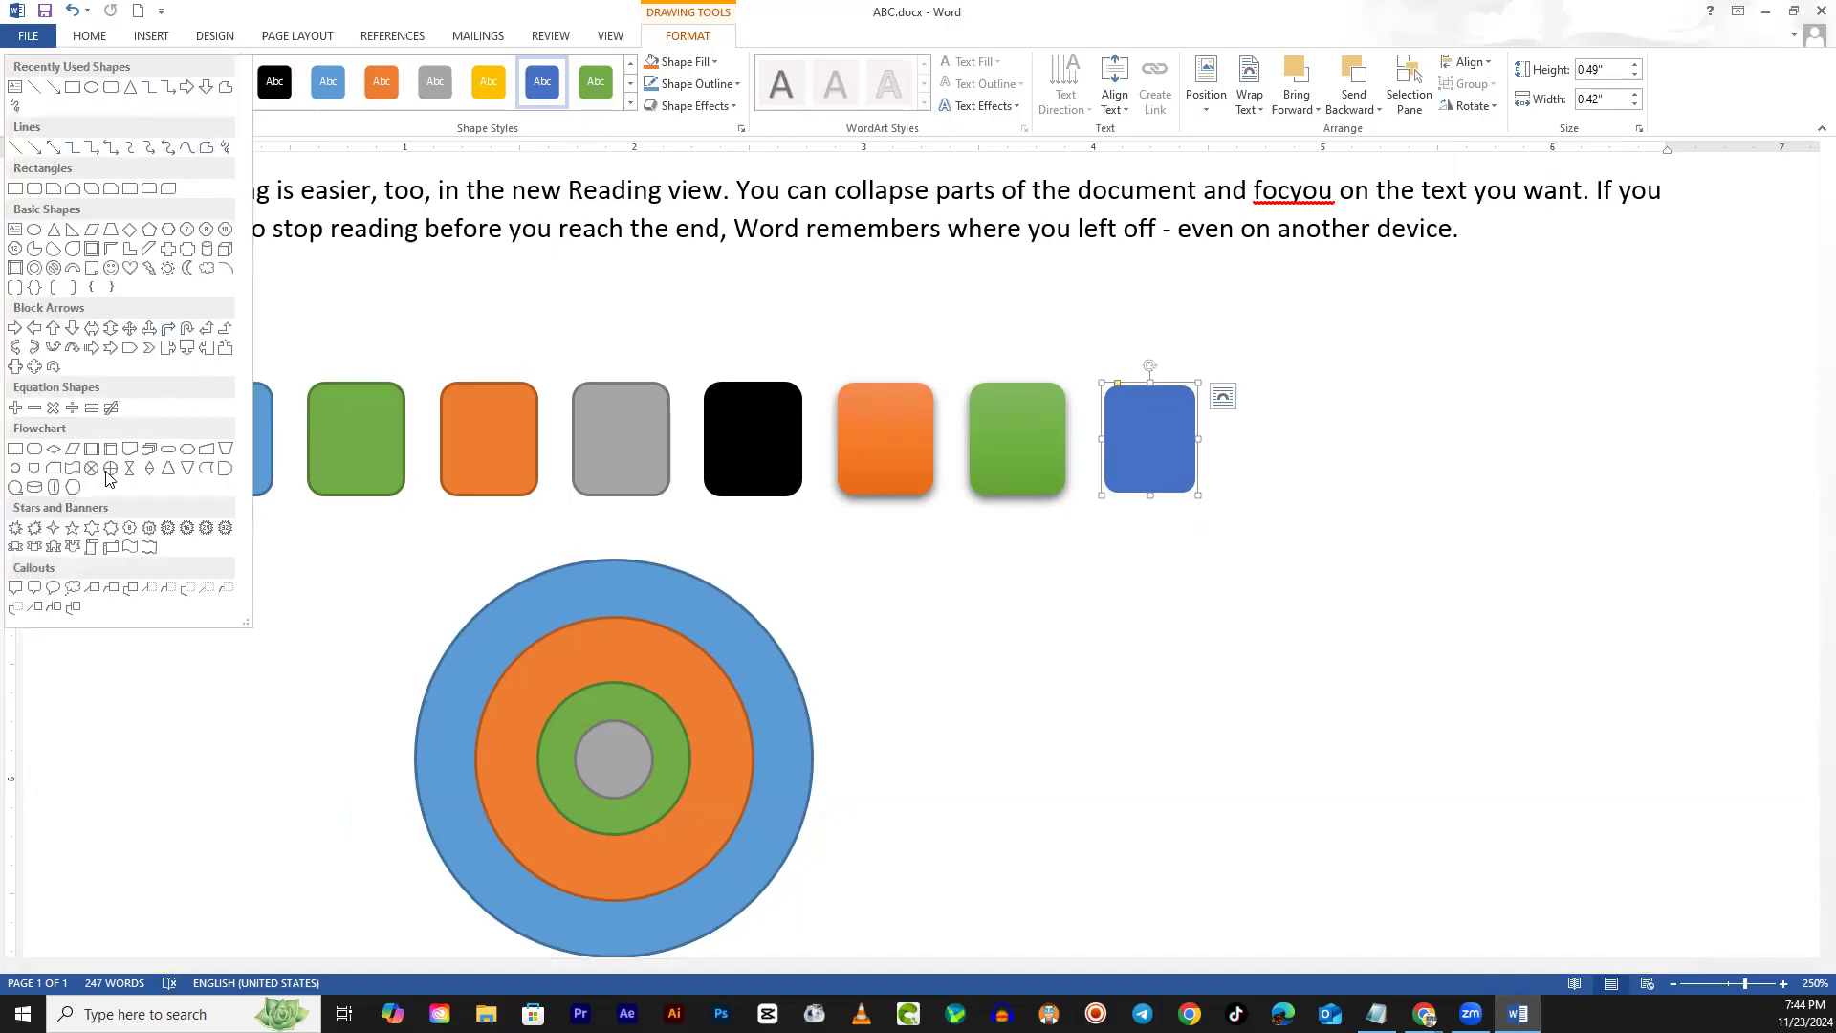
pyautogui.click(164, 359)
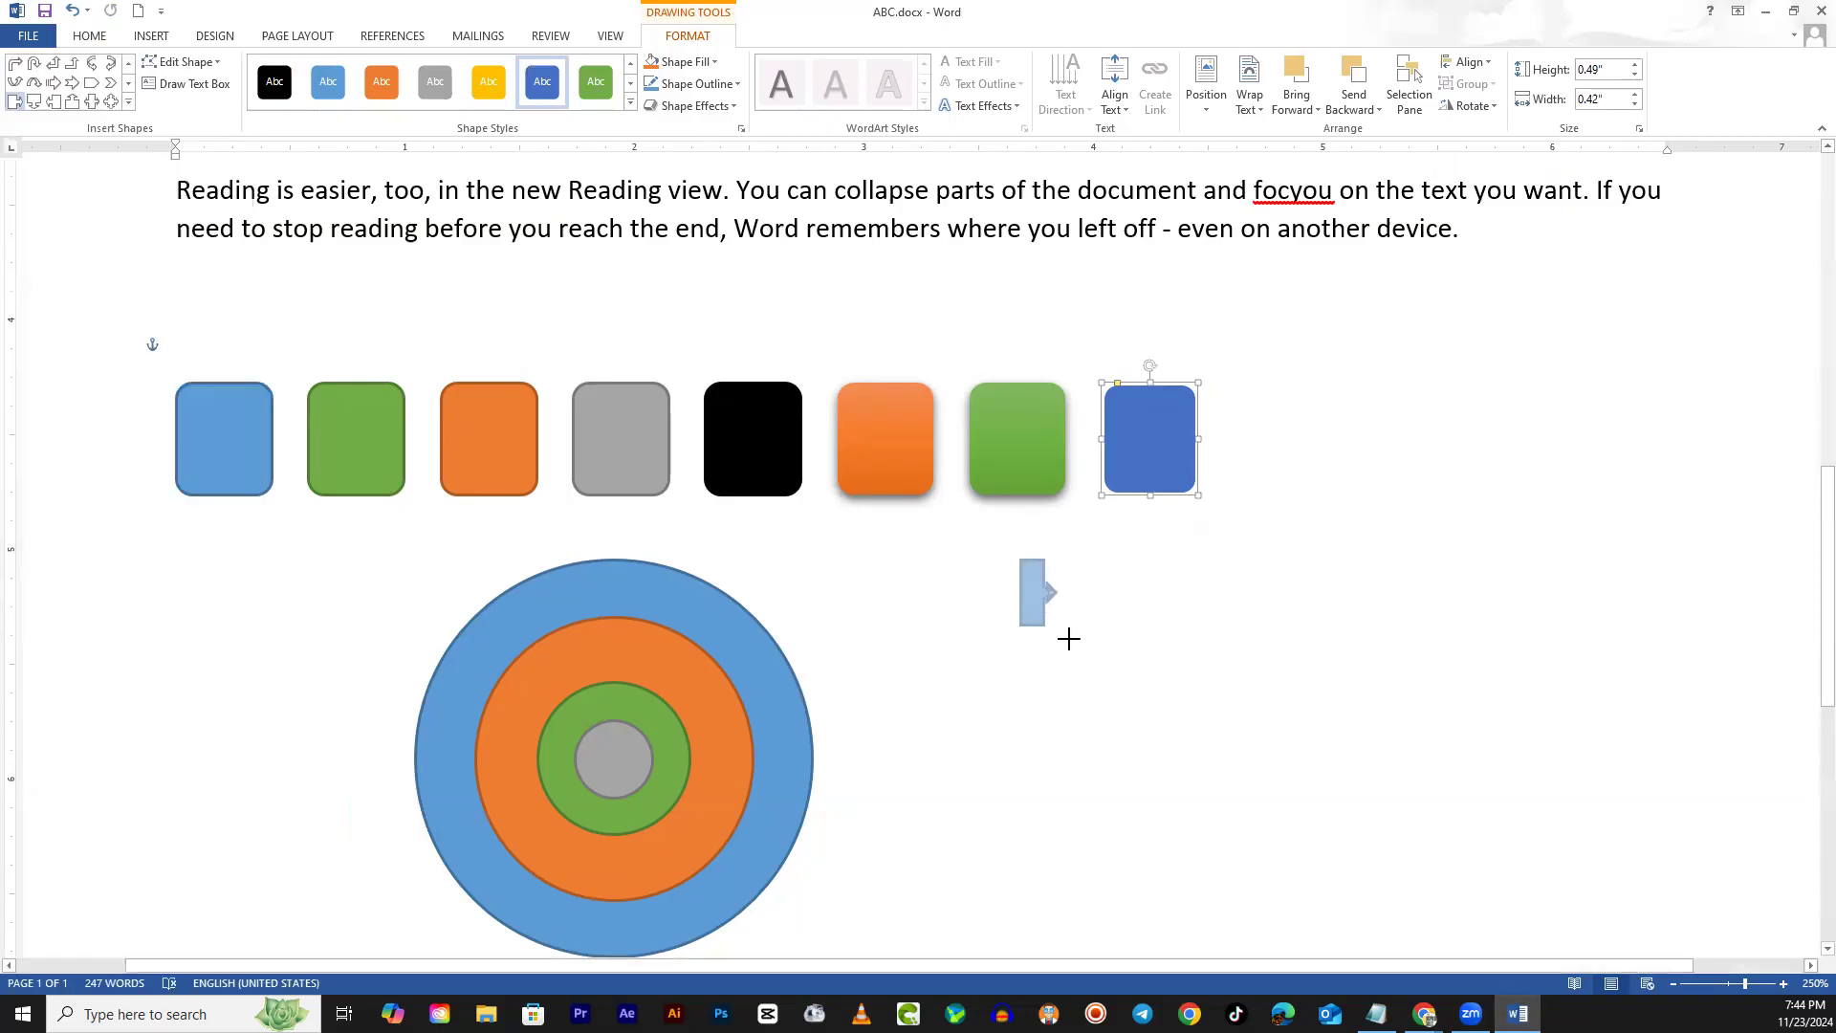
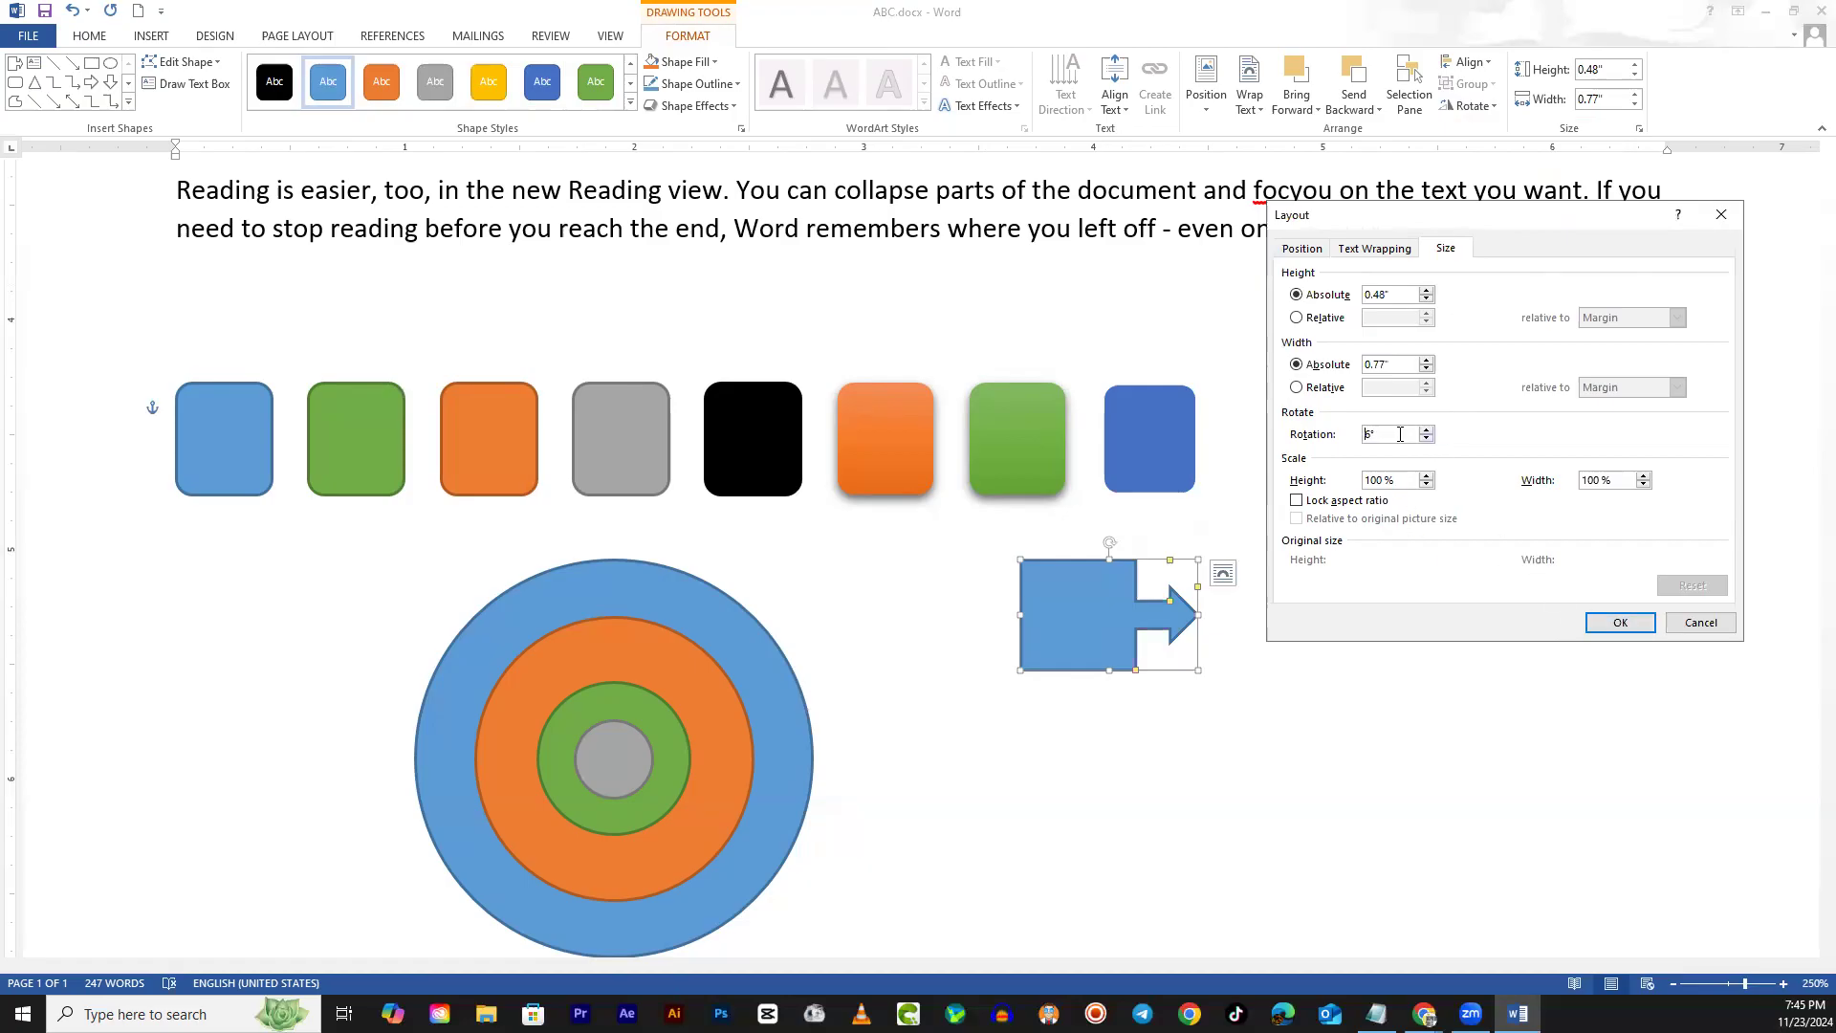
# Apply the entered rotation to the arrow callout, then drag it to a roughly 45° tilt
pyautogui.click(1603, 620)
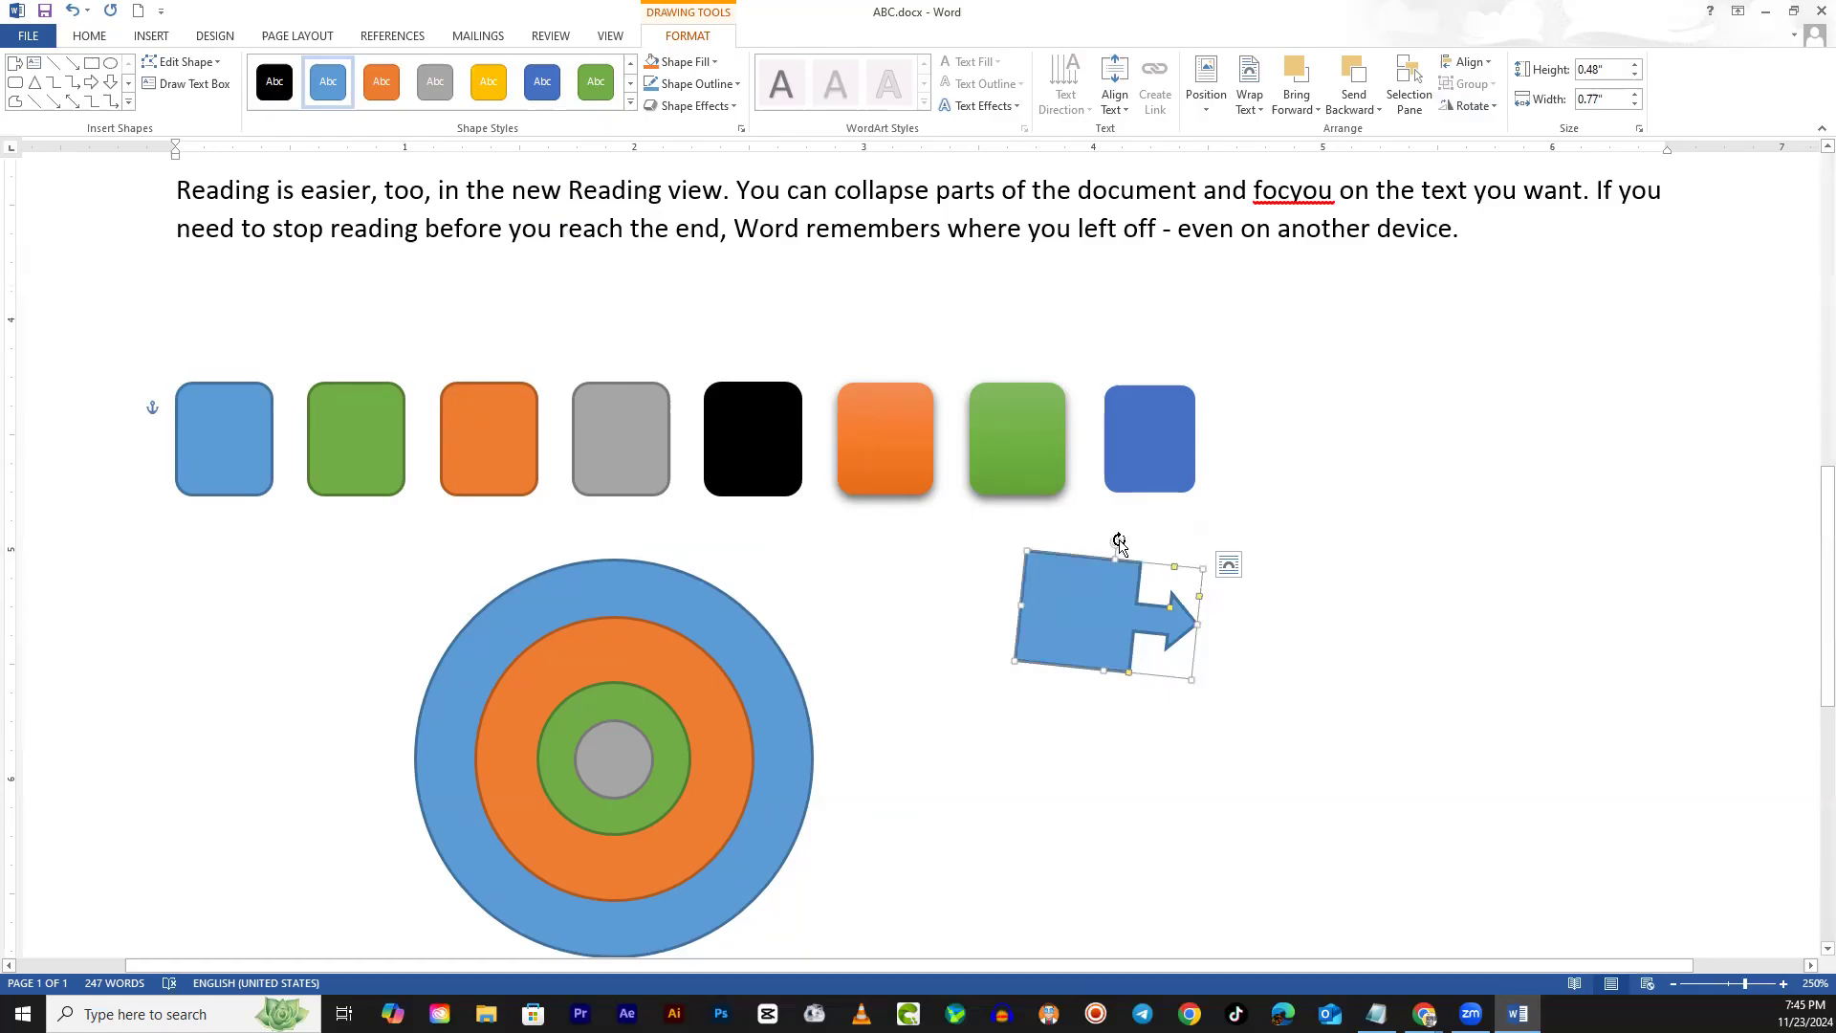
pyautogui.moveTo(1120, 541); pyautogui.dragTo(1189, 546)
# Rotate the arrow callout to 66° in More Rotation Options, then drag it back upright
pyautogui.click(1473, 106)
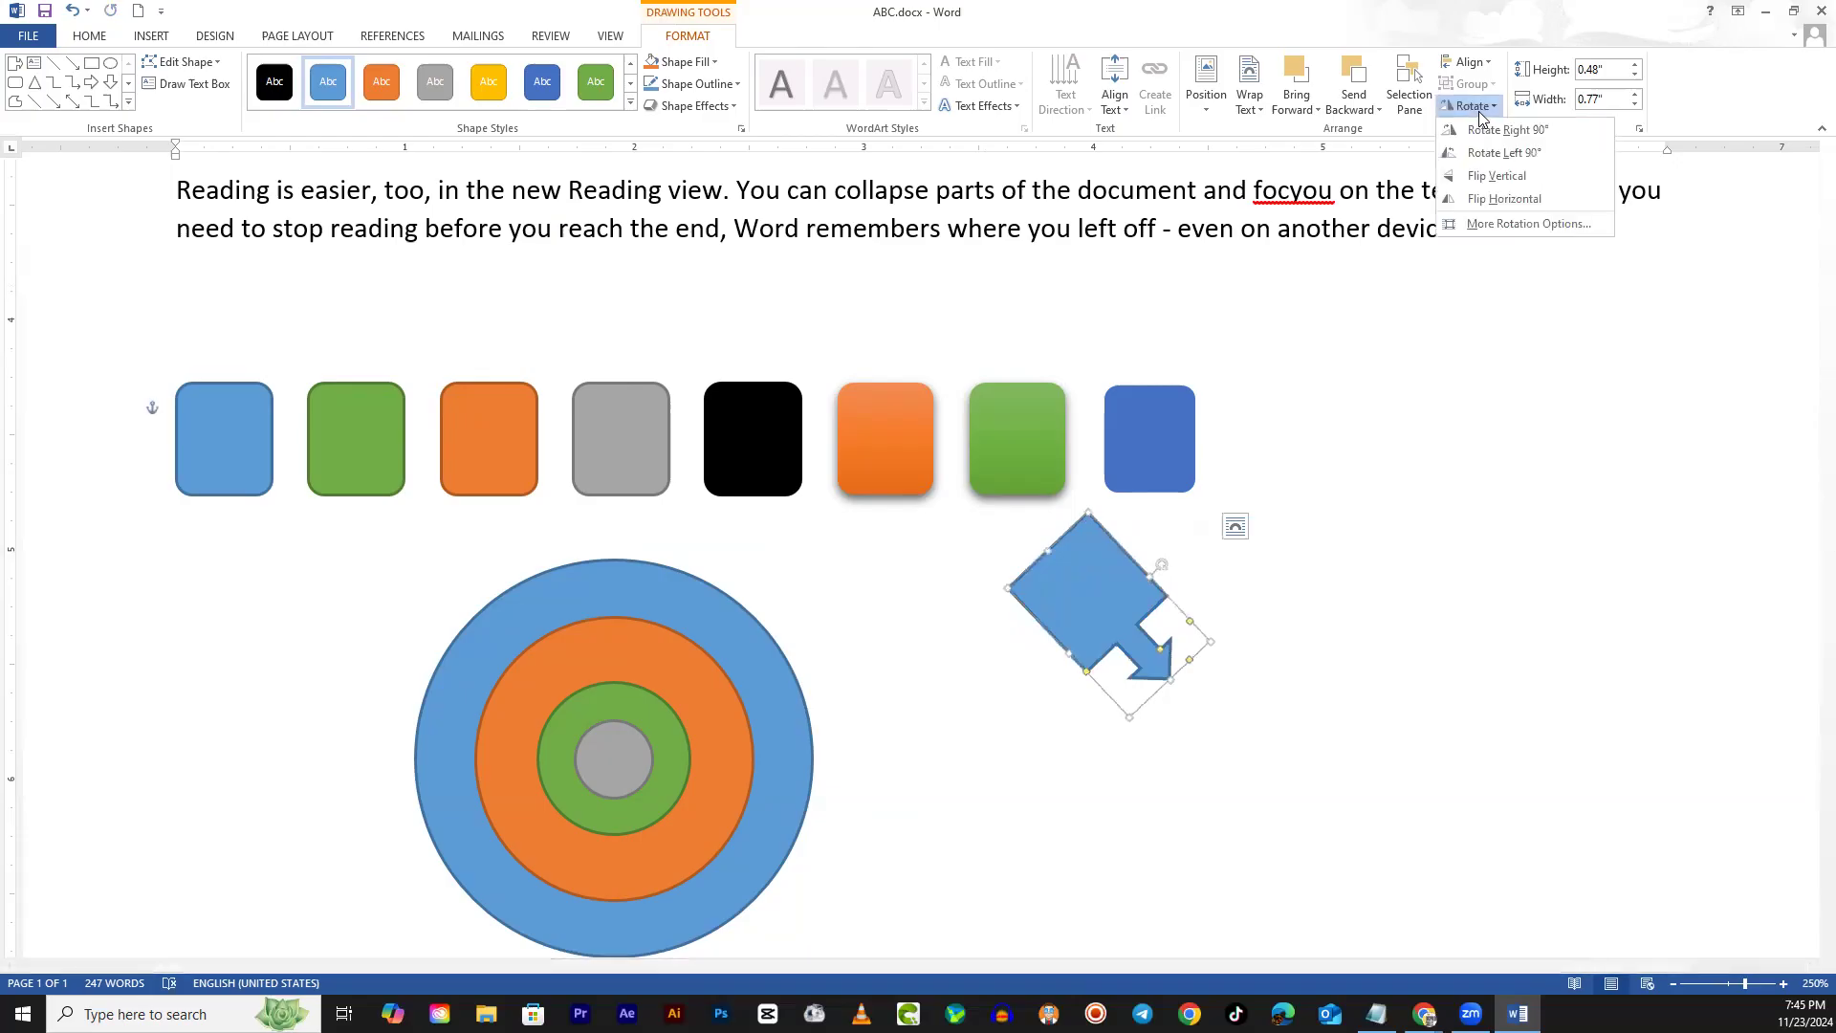
pyautogui.click(1477, 226)
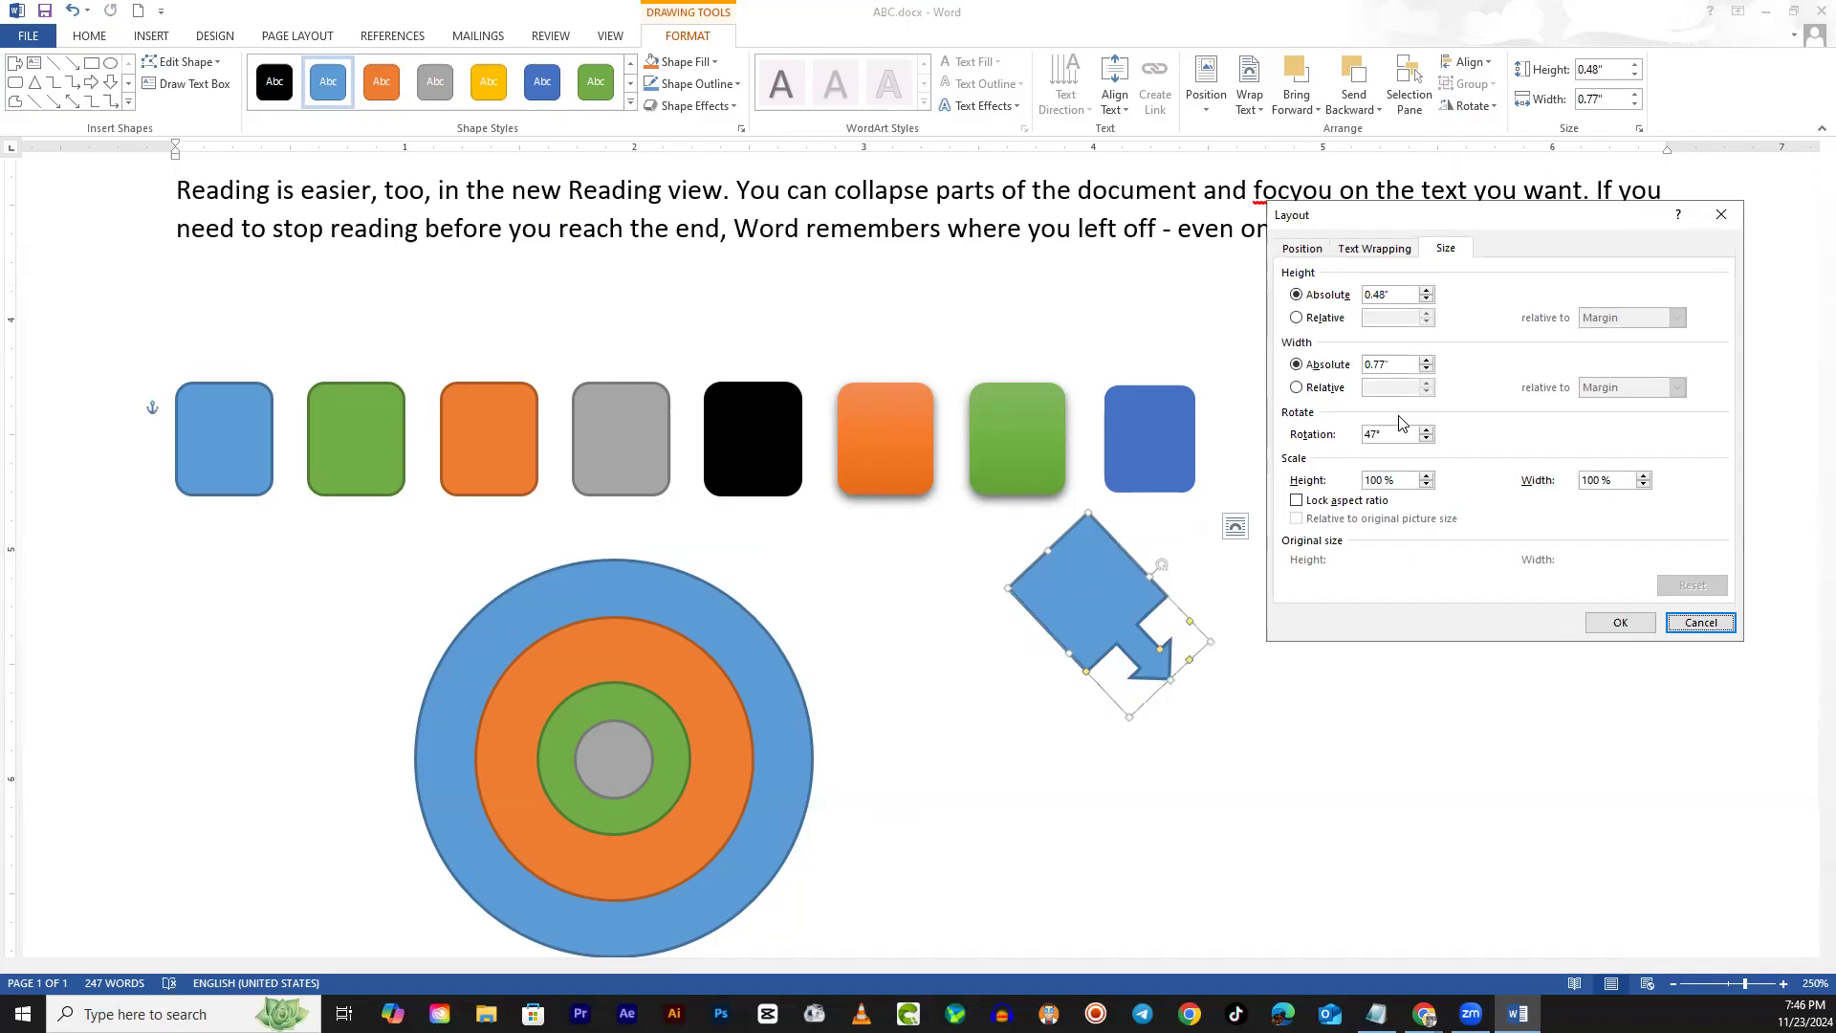
pyautogui.click(1426, 430)
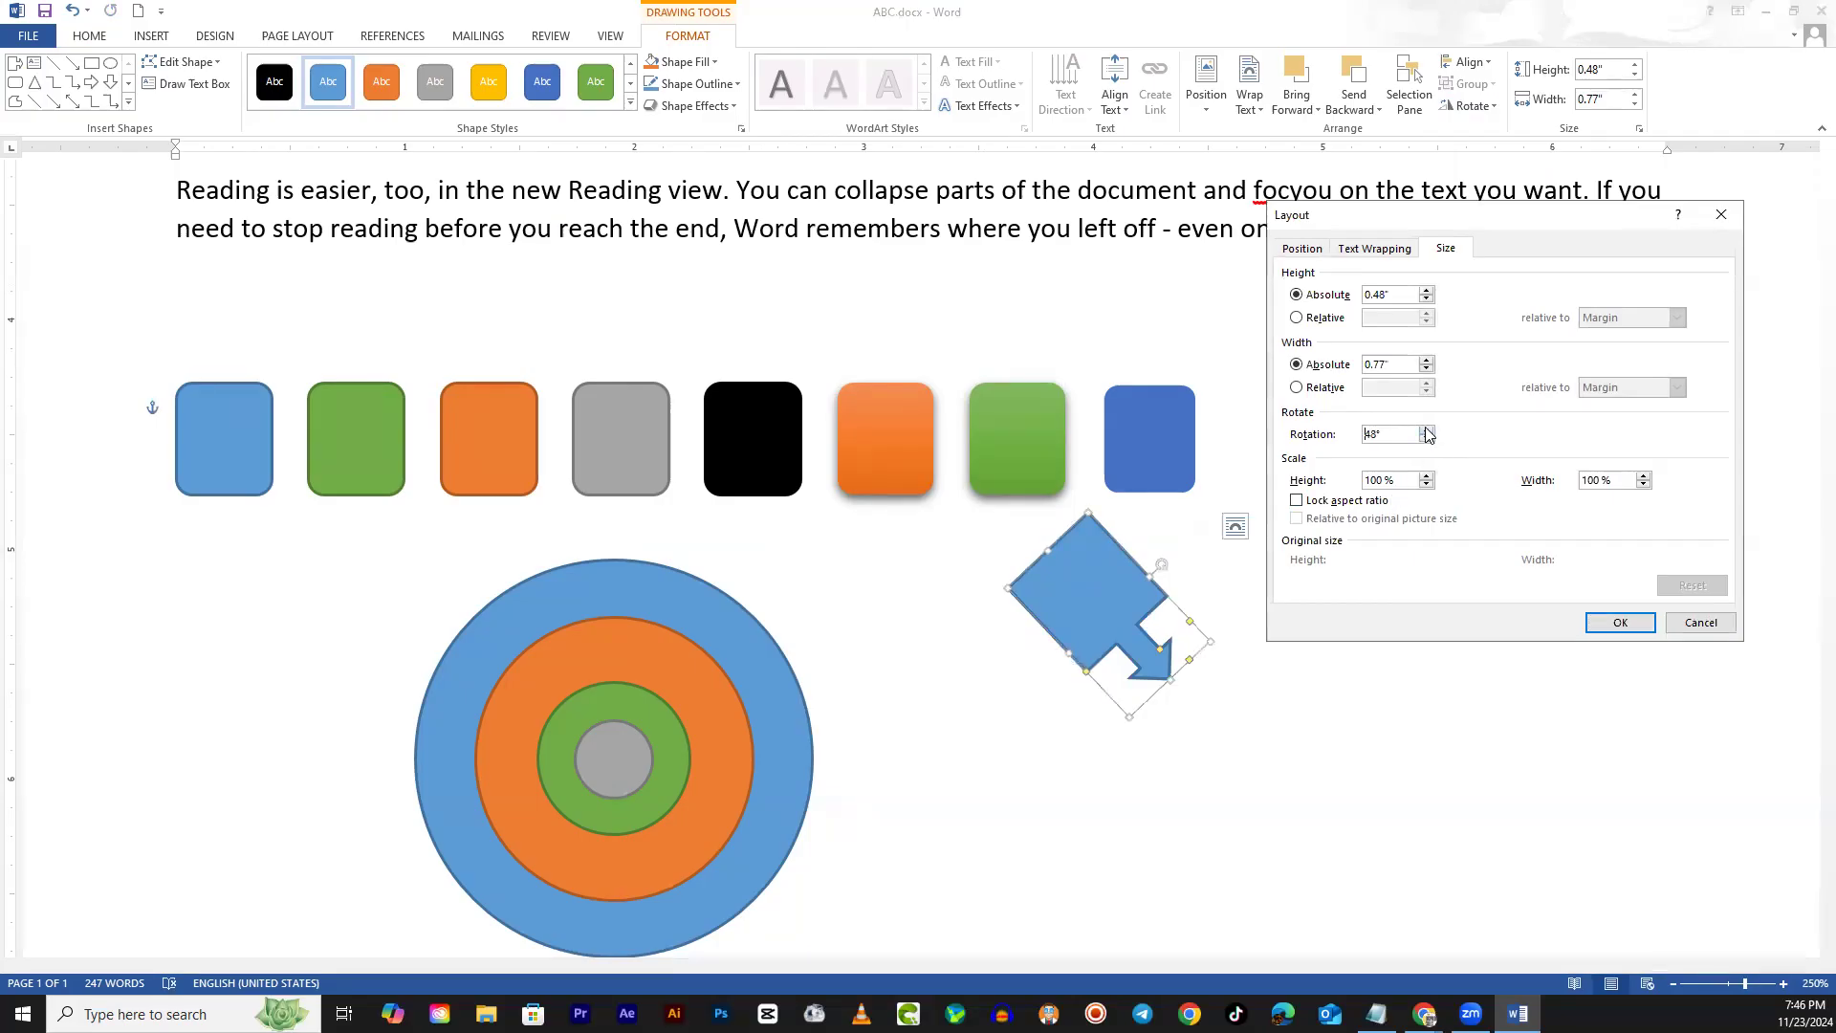
pyautogui.click(1426, 429)
pyautogui.click(1607, 623)
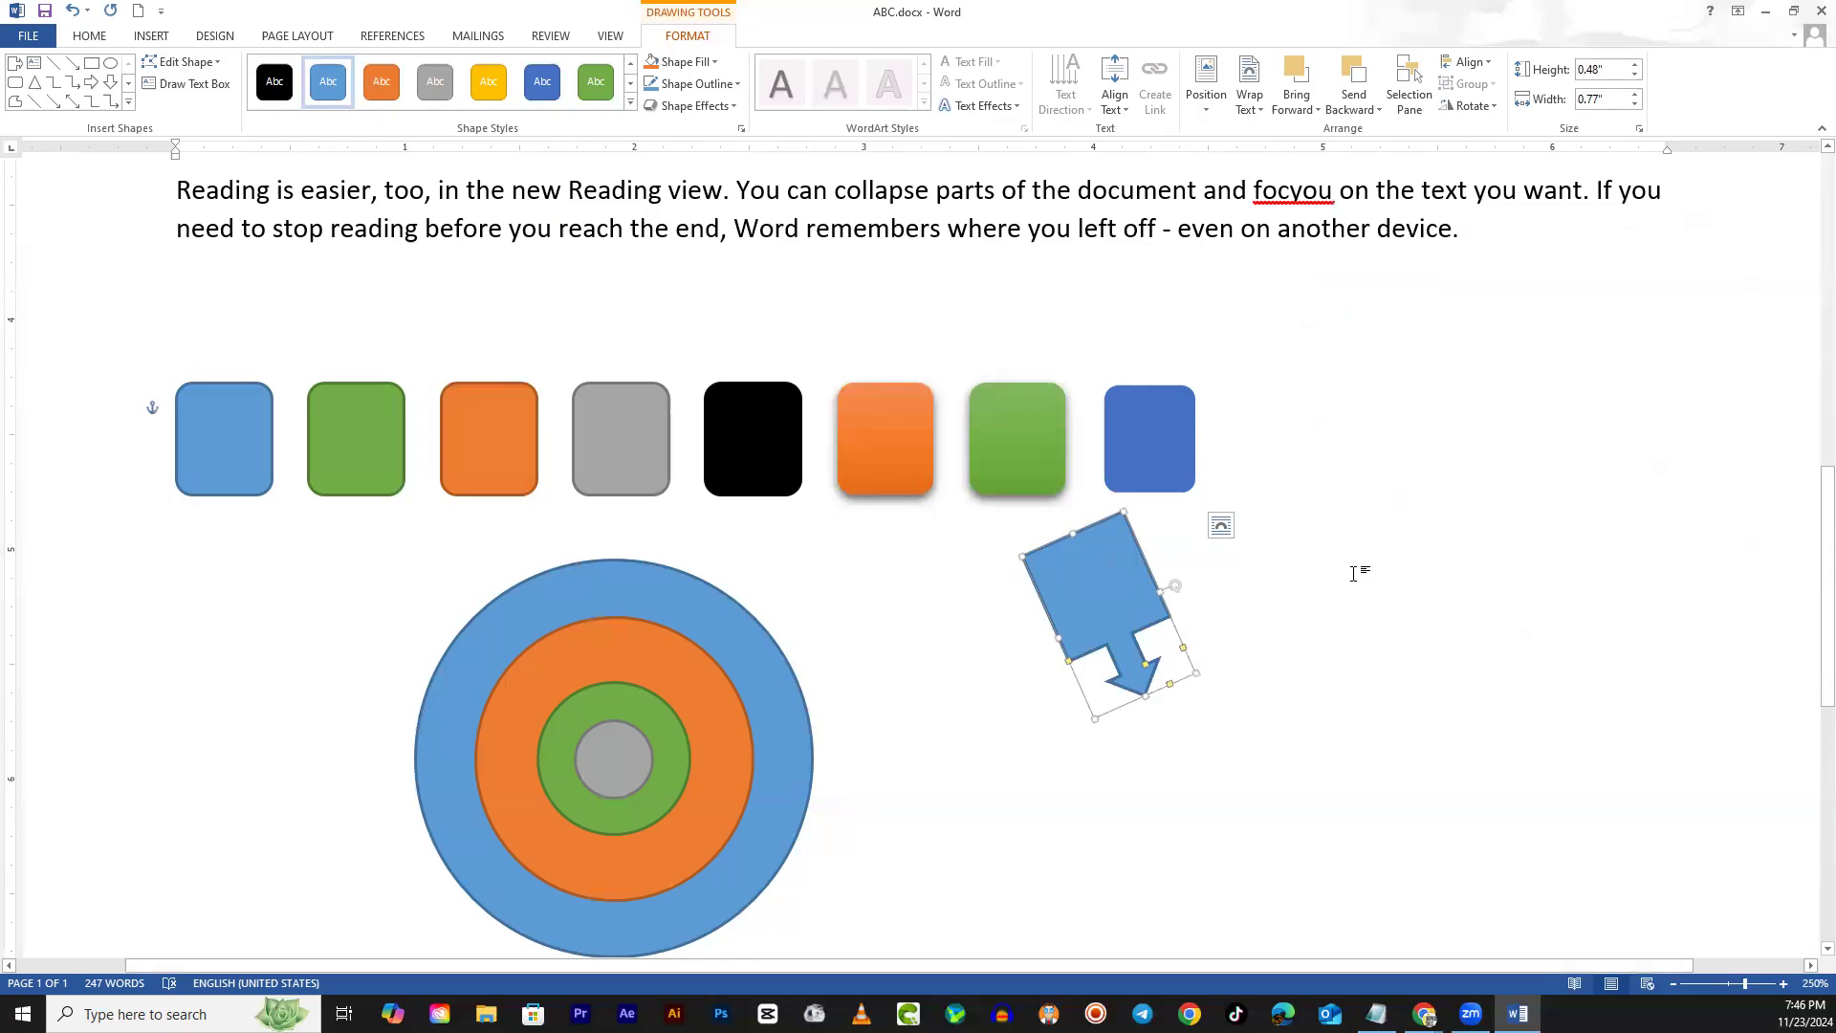
pyautogui.moveTo(1175, 584); pyautogui.dragTo(1105, 500)
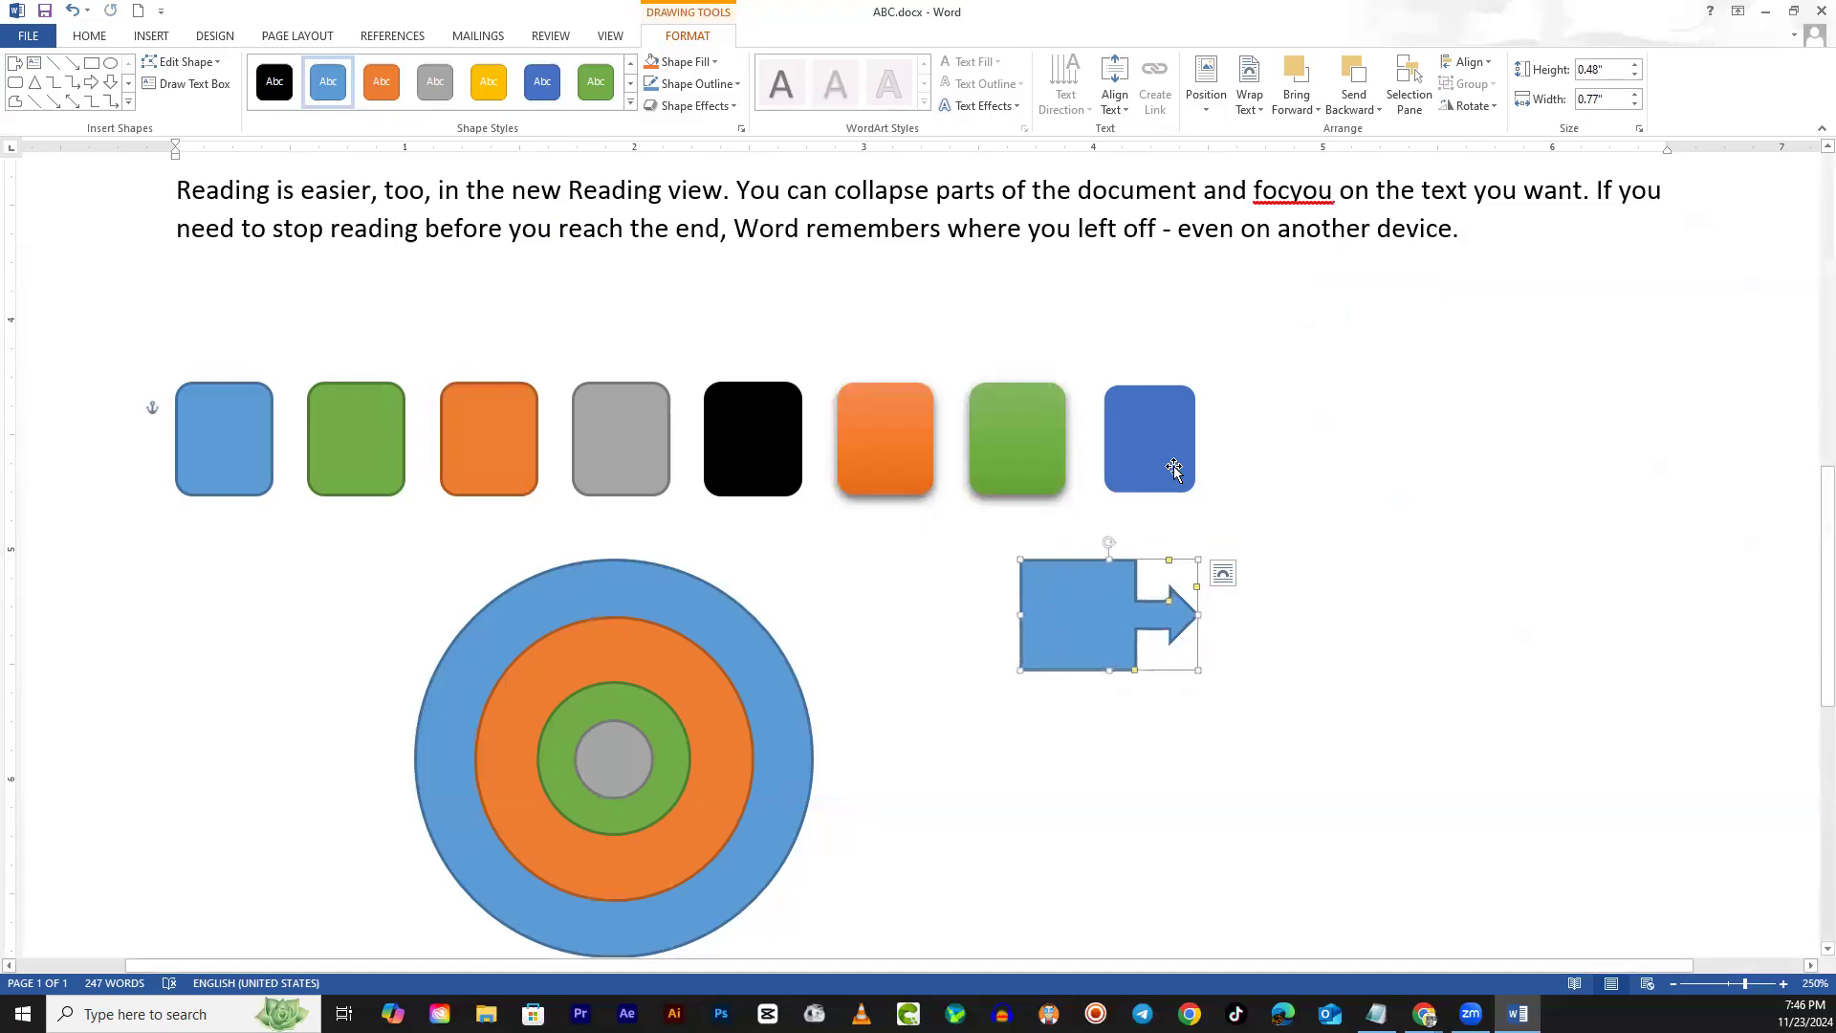
# Confirm 0° rotation in the Layout dialog and raise the arrow's height to 0.5"
pyautogui.click(1469, 105)
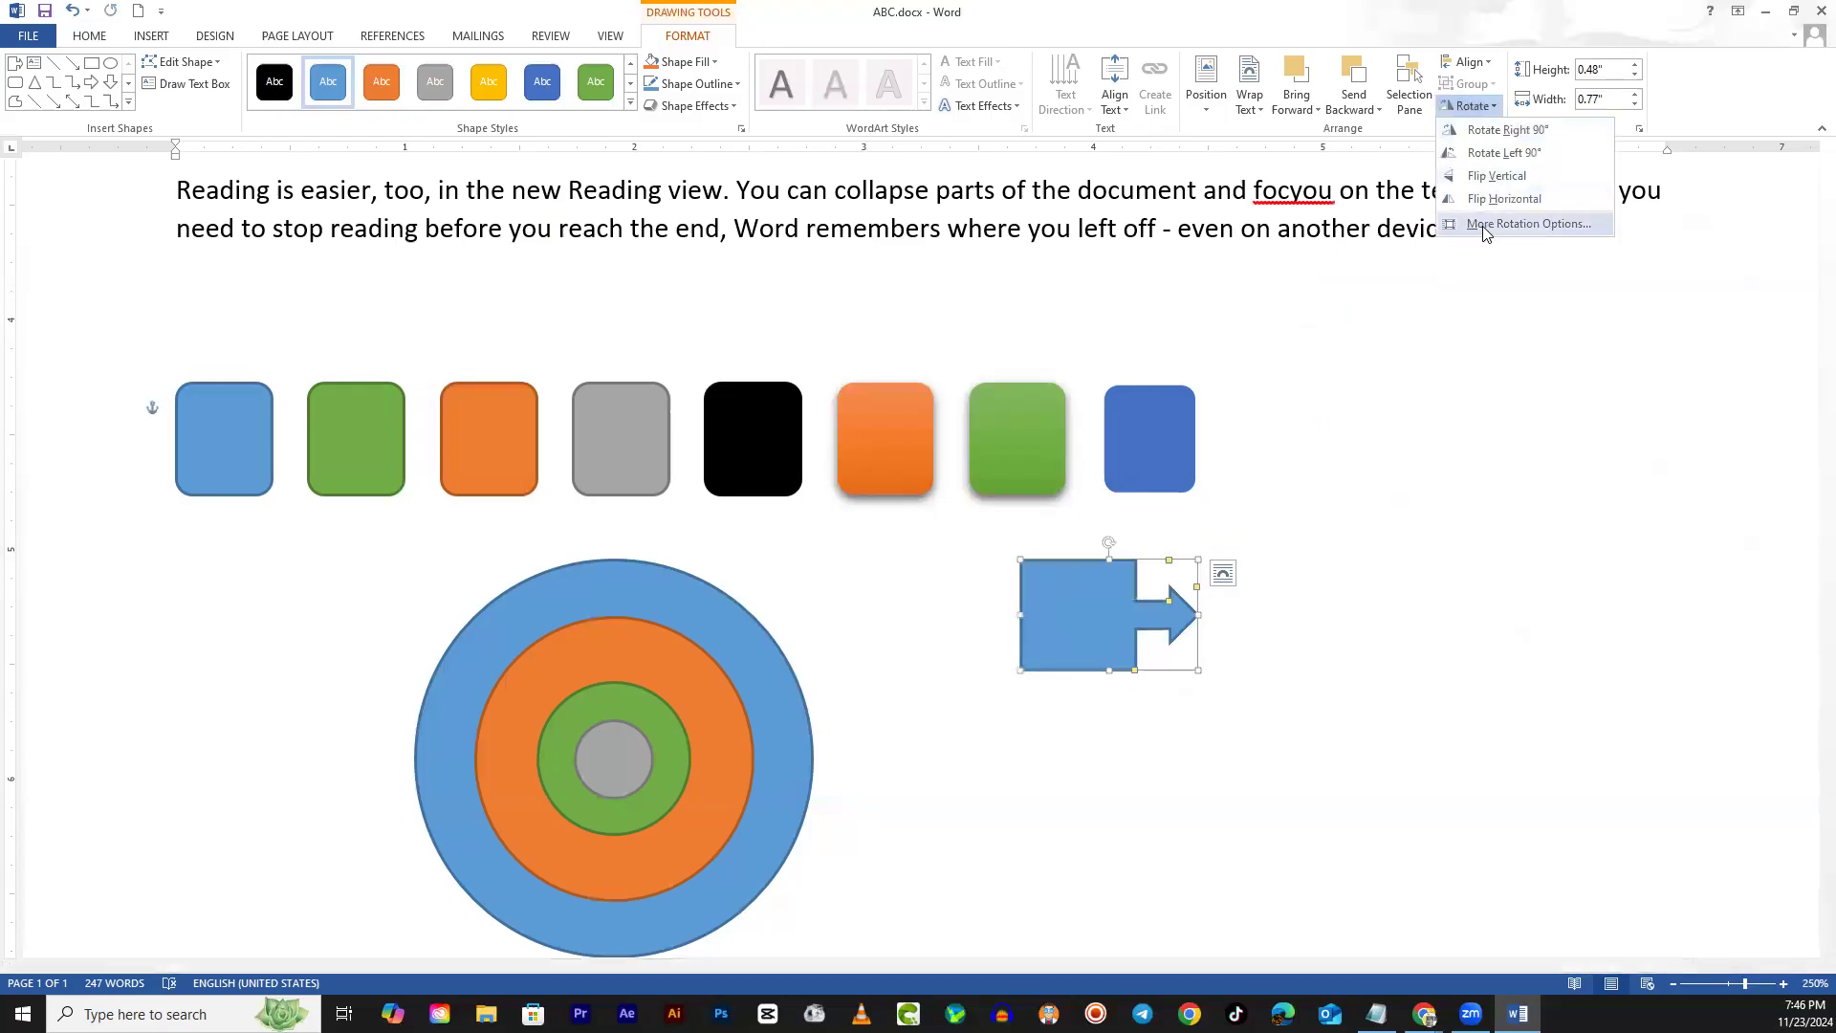
pyautogui.click(1487, 225)
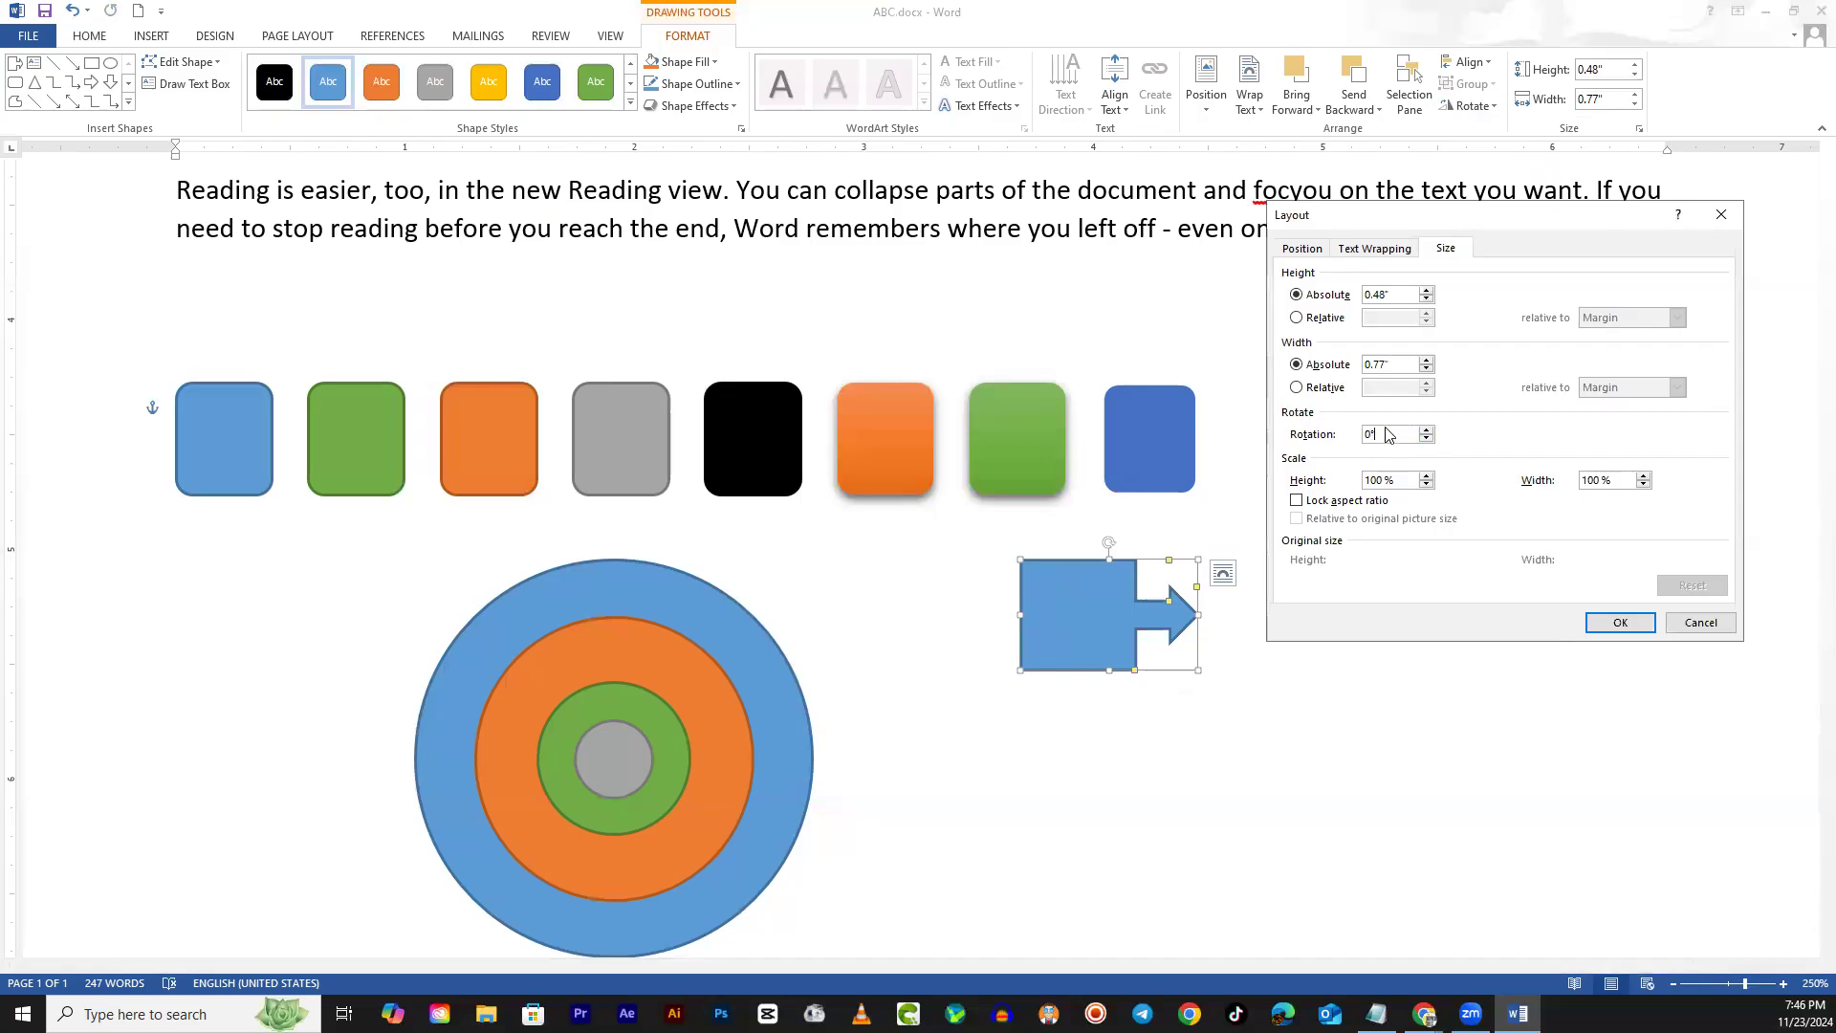
pyautogui.click(1388, 435)
pyautogui.click(1610, 625)
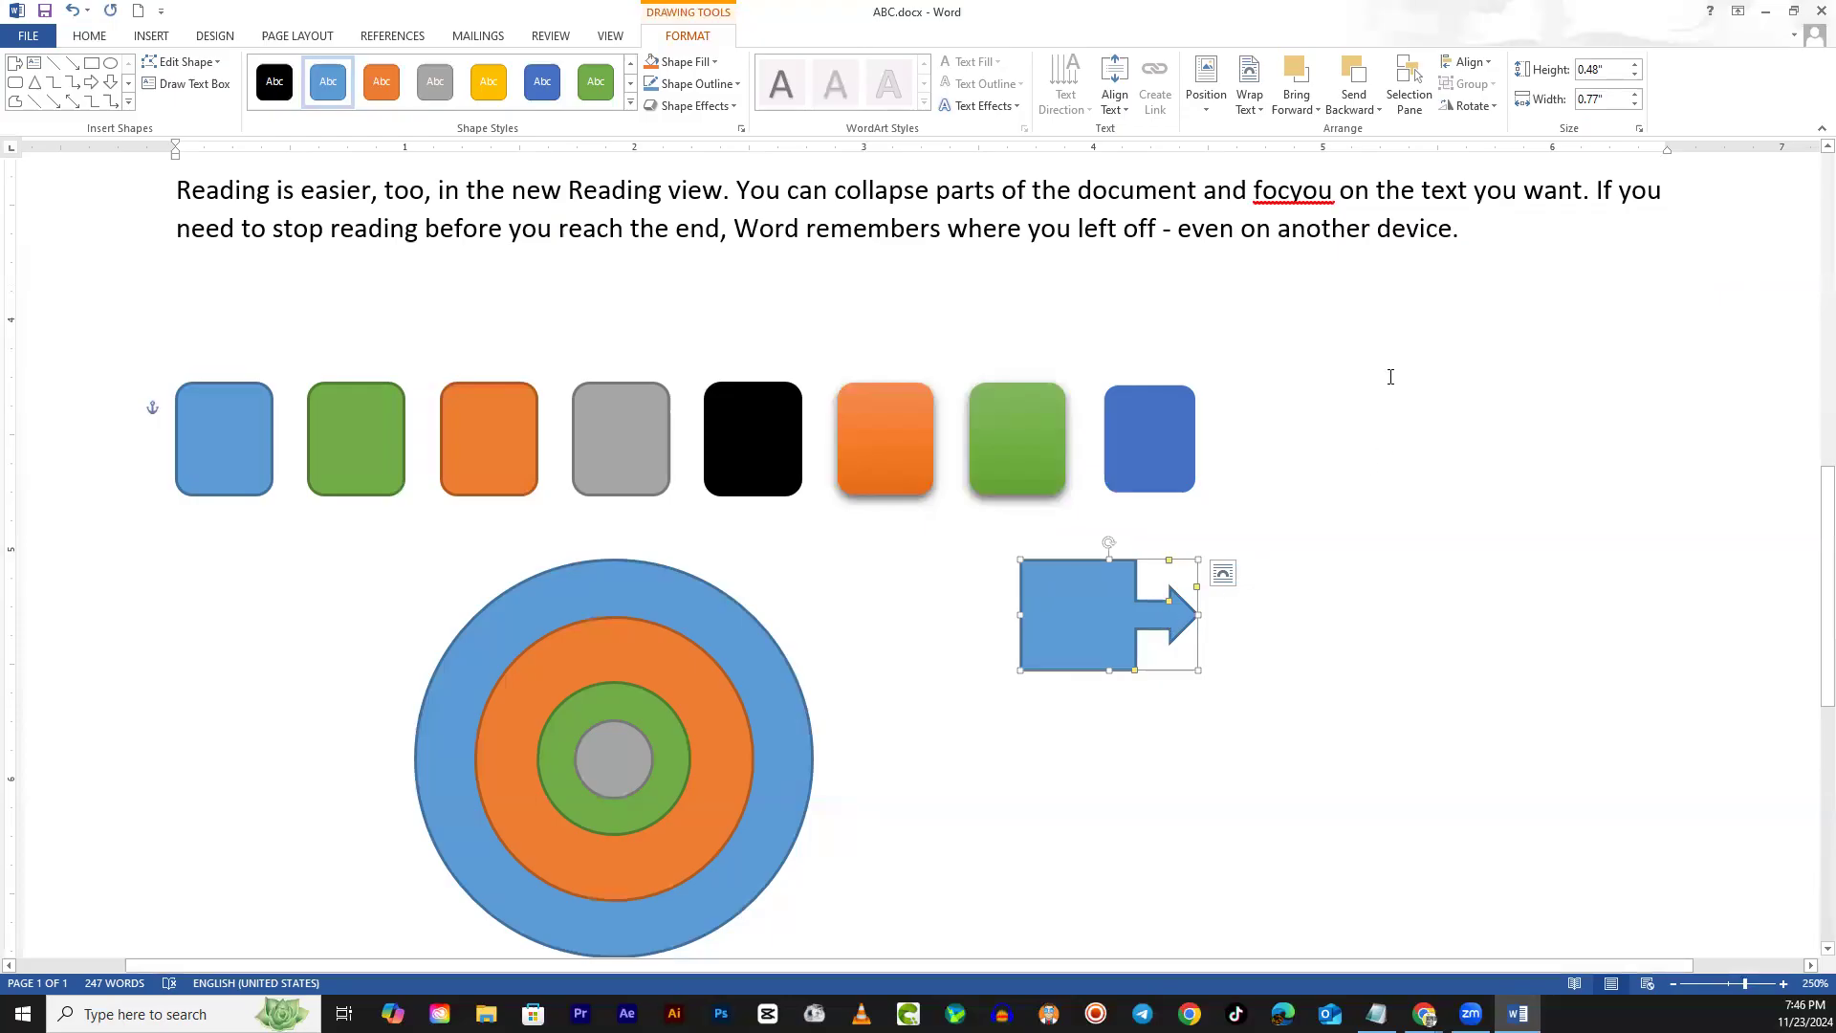
pyautogui.click(1386, 496)
pyautogui.click(1099, 633)
pyautogui.click(1634, 65)
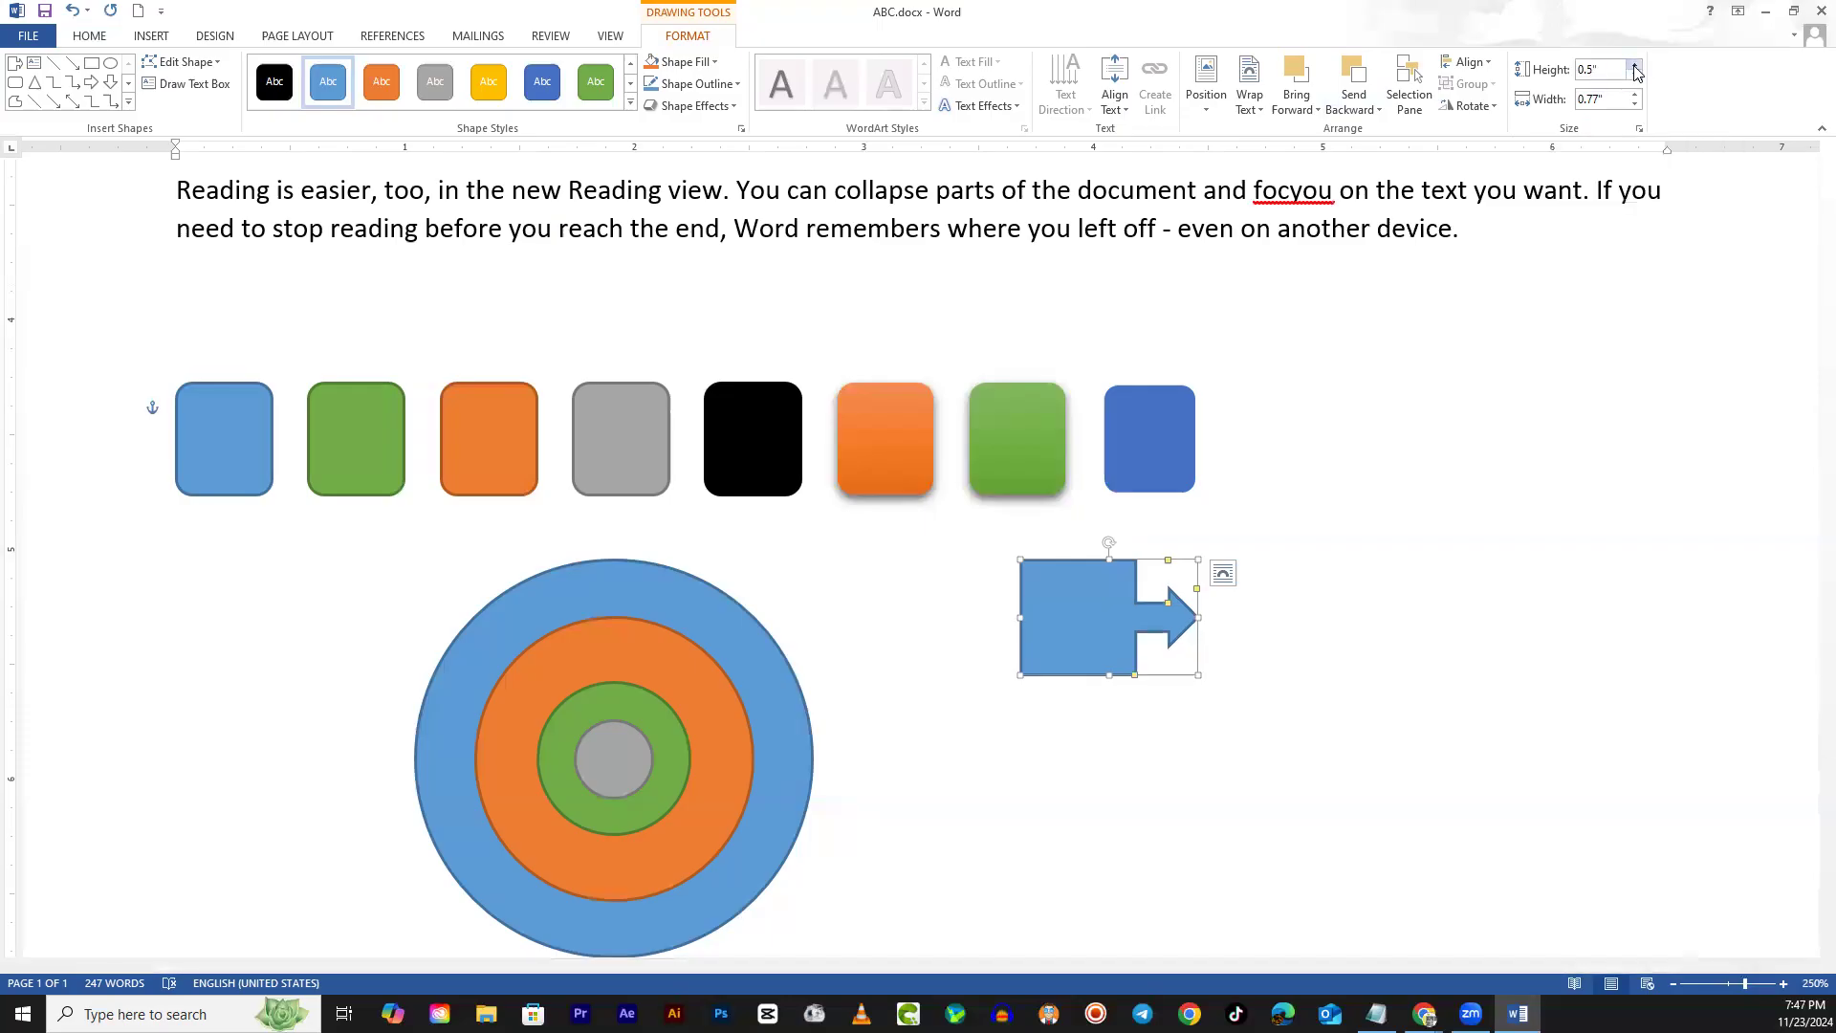
# Spin the arrow's height up, down to zero, then back to 0.3"
pyautogui.click(1636, 66)
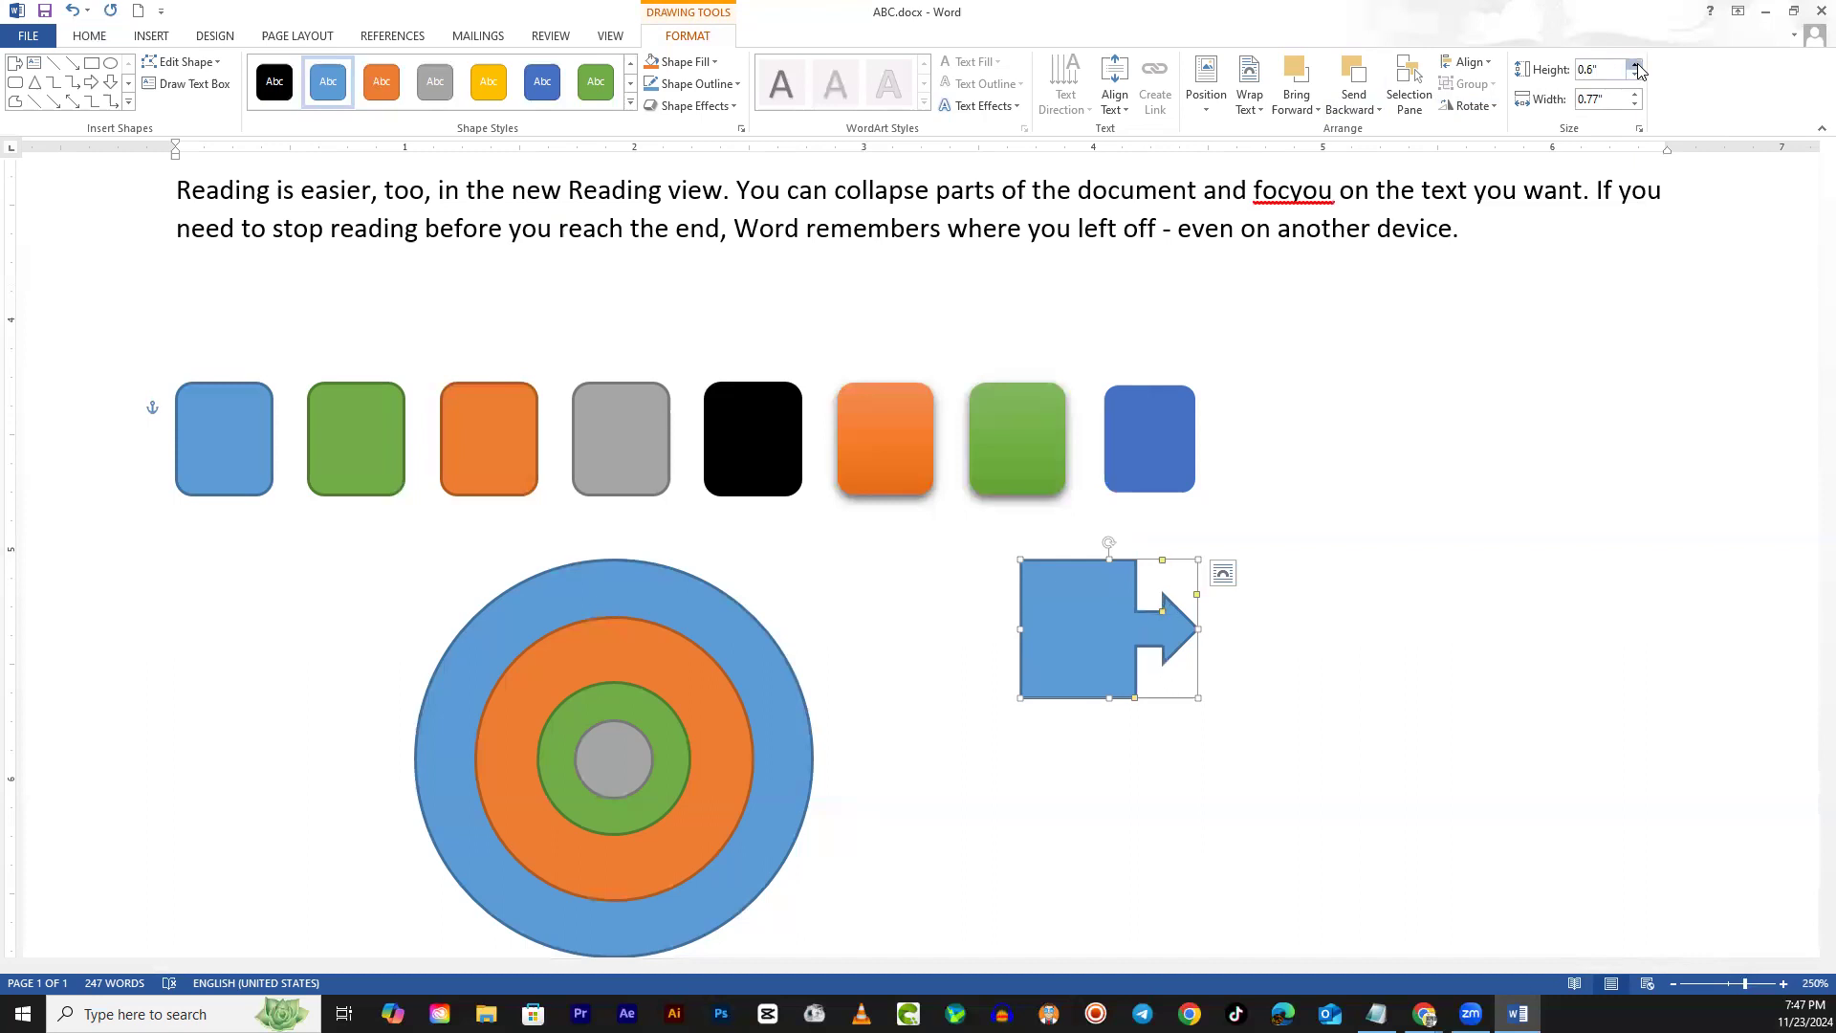
pyautogui.click(1636, 66)
pyautogui.click(1636, 66)
pyautogui.click(1636, 66)
pyautogui.click(1636, 66)
pyautogui.click(1637, 66)
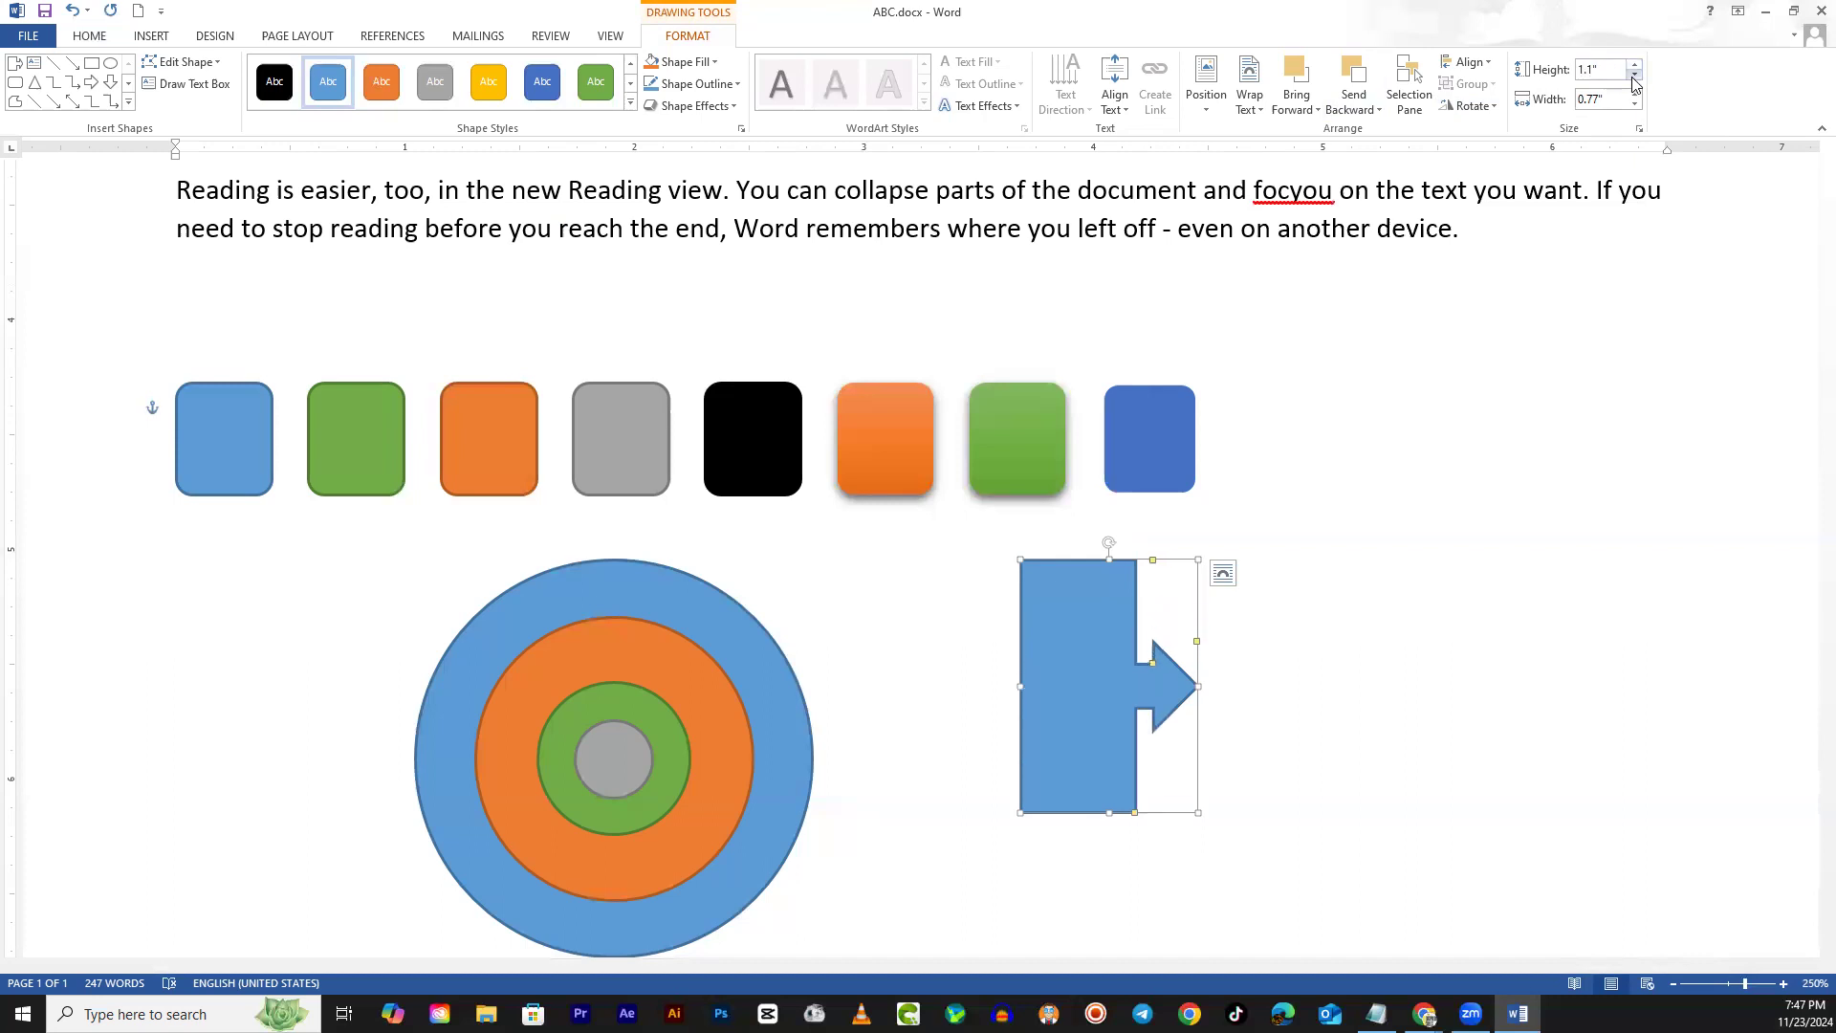
pyautogui.click(1634, 76)
pyautogui.click(1634, 76)
pyautogui.click(1634, 76)
pyautogui.click(1634, 76)
pyautogui.click(1634, 75)
pyautogui.click(1634, 76)
pyautogui.click(1634, 75)
pyautogui.click(1634, 75)
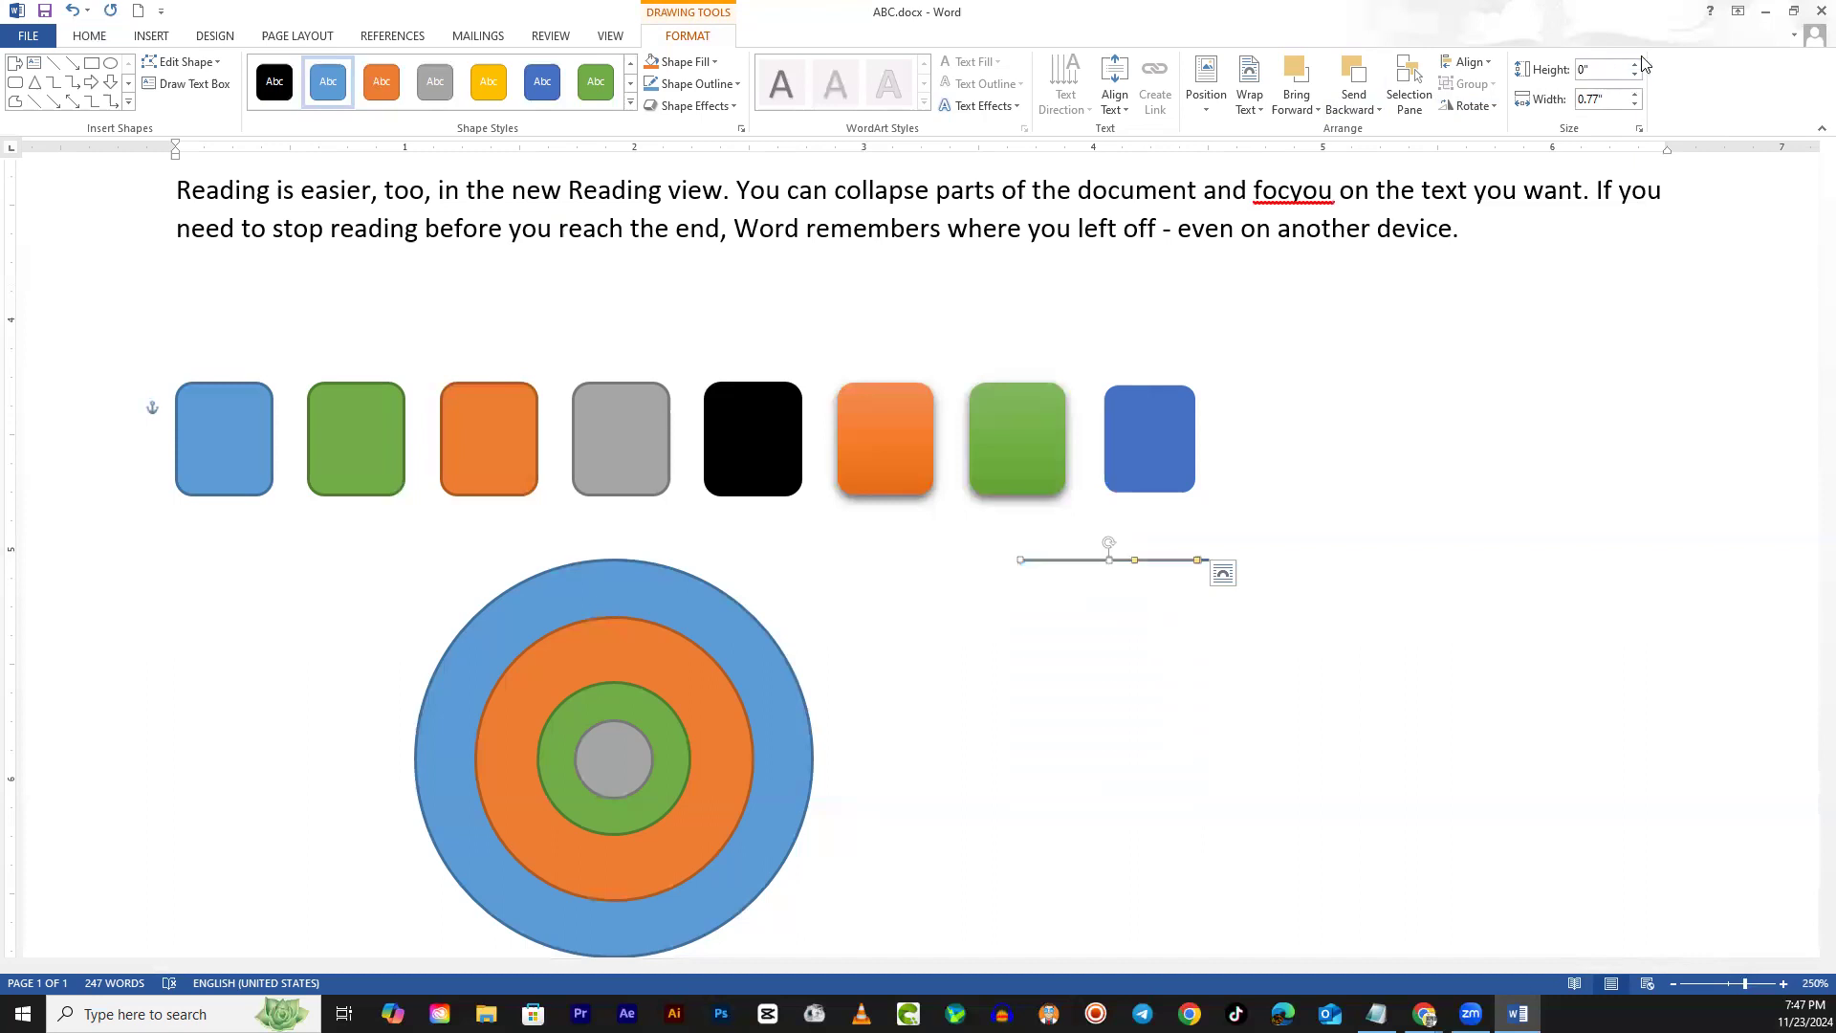
pyautogui.click(1637, 66)
pyautogui.click(1637, 66)
pyautogui.click(1636, 66)
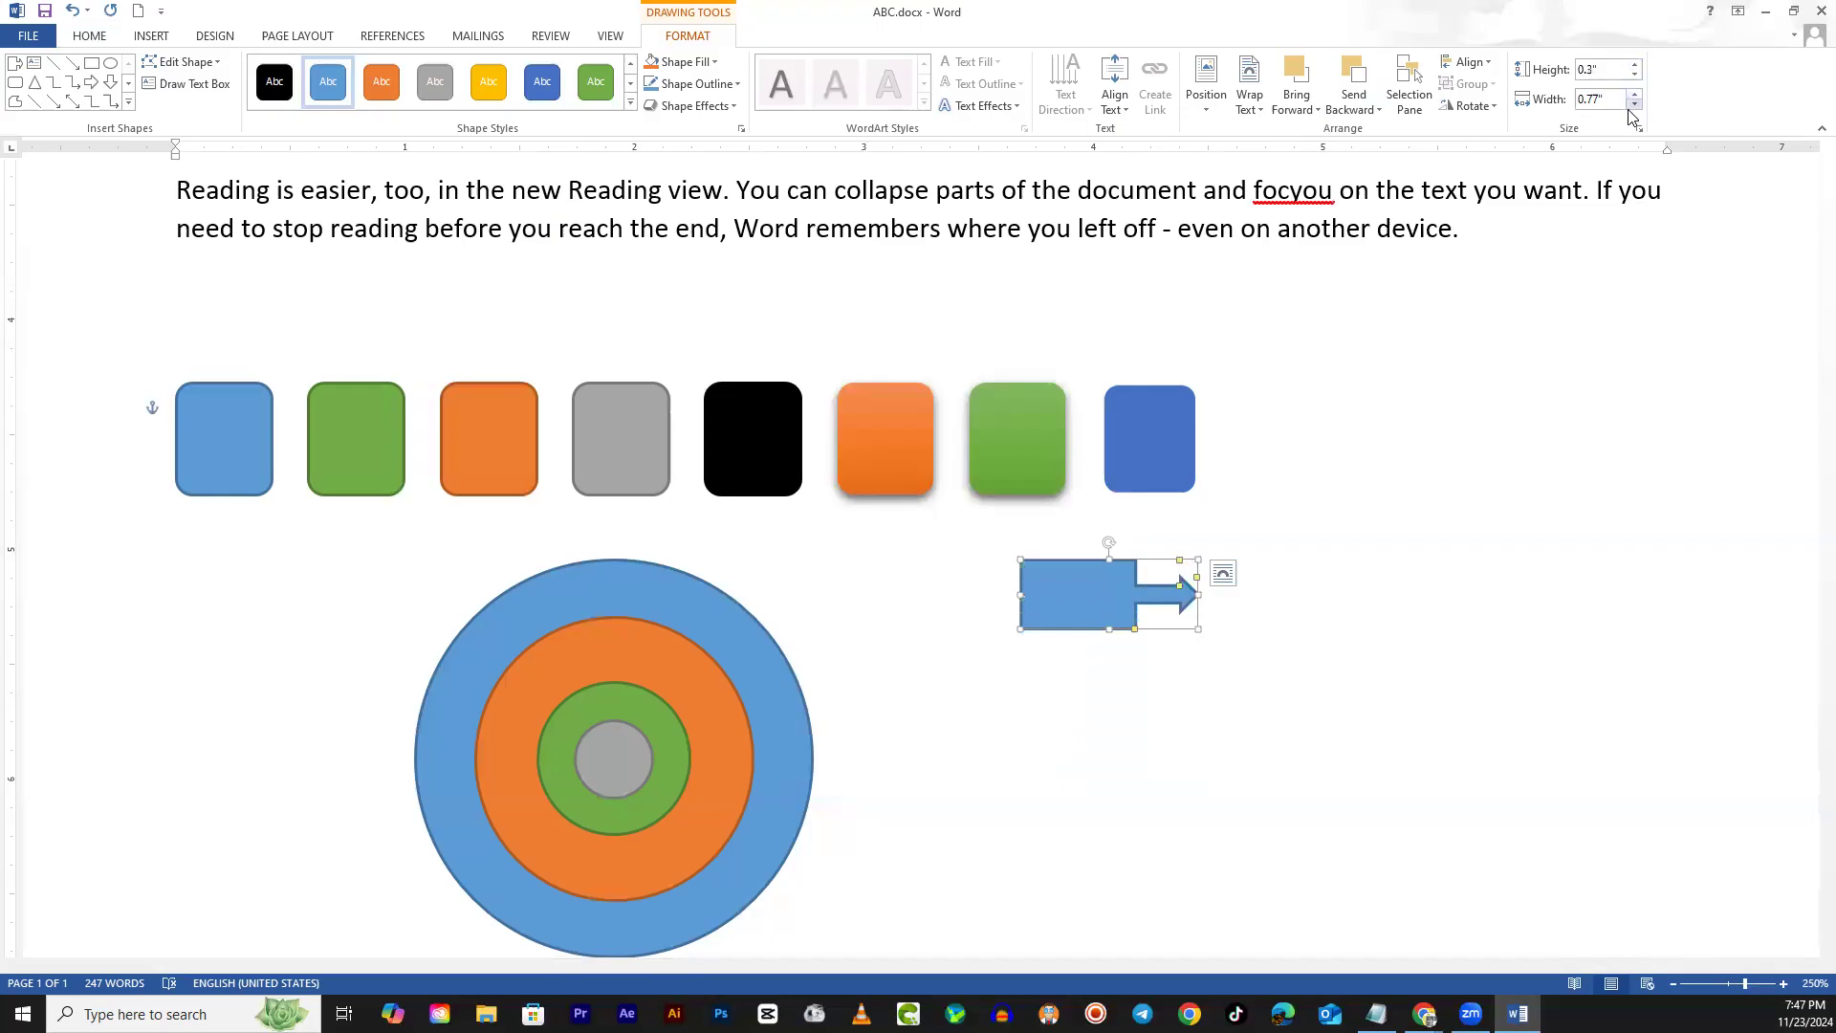
# Narrow the arrow's width to zero, then widen it back to about 1 inch
pyautogui.click(1635, 104)
pyautogui.click(1634, 105)
pyautogui.click(1634, 104)
pyautogui.click(1634, 104)
pyautogui.click(1634, 104)
pyautogui.click(1634, 104)
pyautogui.click(1634, 105)
pyautogui.click(1633, 105)
pyautogui.click(1636, 95)
pyautogui.click(1636, 95)
pyautogui.click(1636, 95)
pyautogui.click(1637, 95)
pyautogui.click(1636, 95)
pyautogui.click(1636, 95)
pyautogui.click(1636, 95)
pyautogui.click(1636, 95)
pyautogui.moveTo(1636, 94); pyautogui.dragTo(1634, 107)
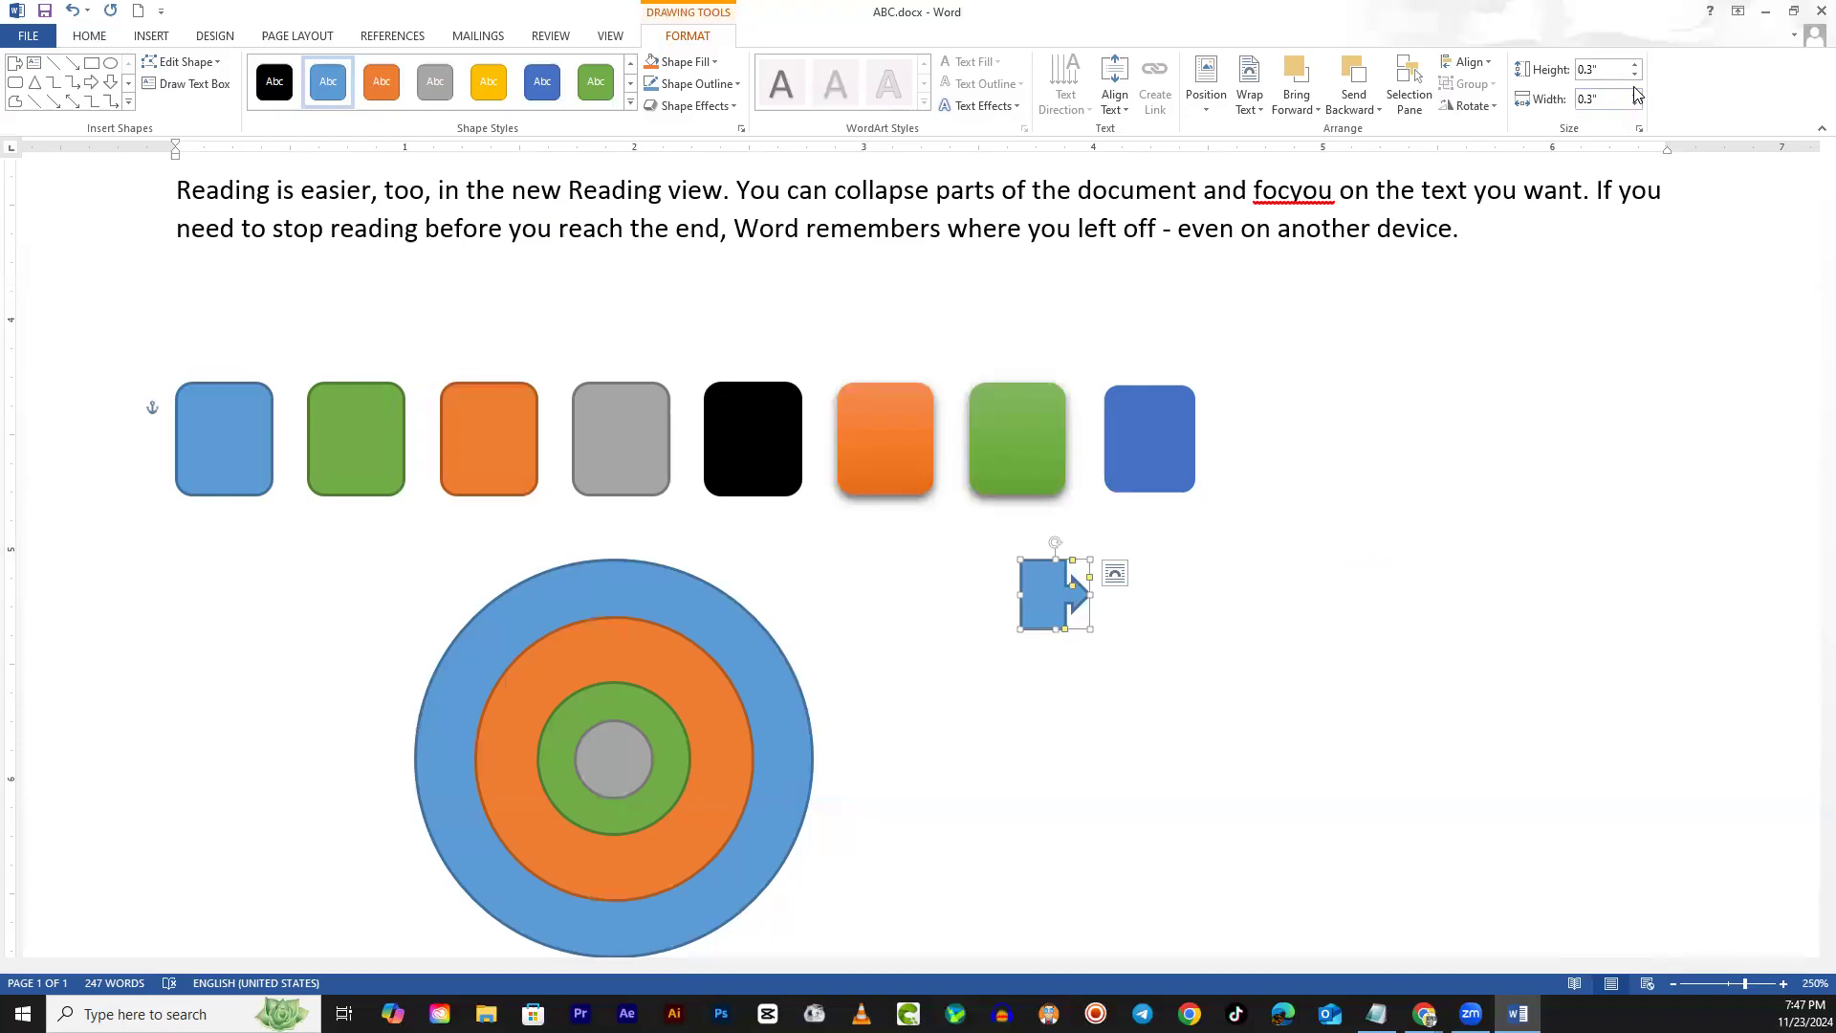
pyautogui.moveTo(1634, 95); pyautogui.dragTo(1631, 95)
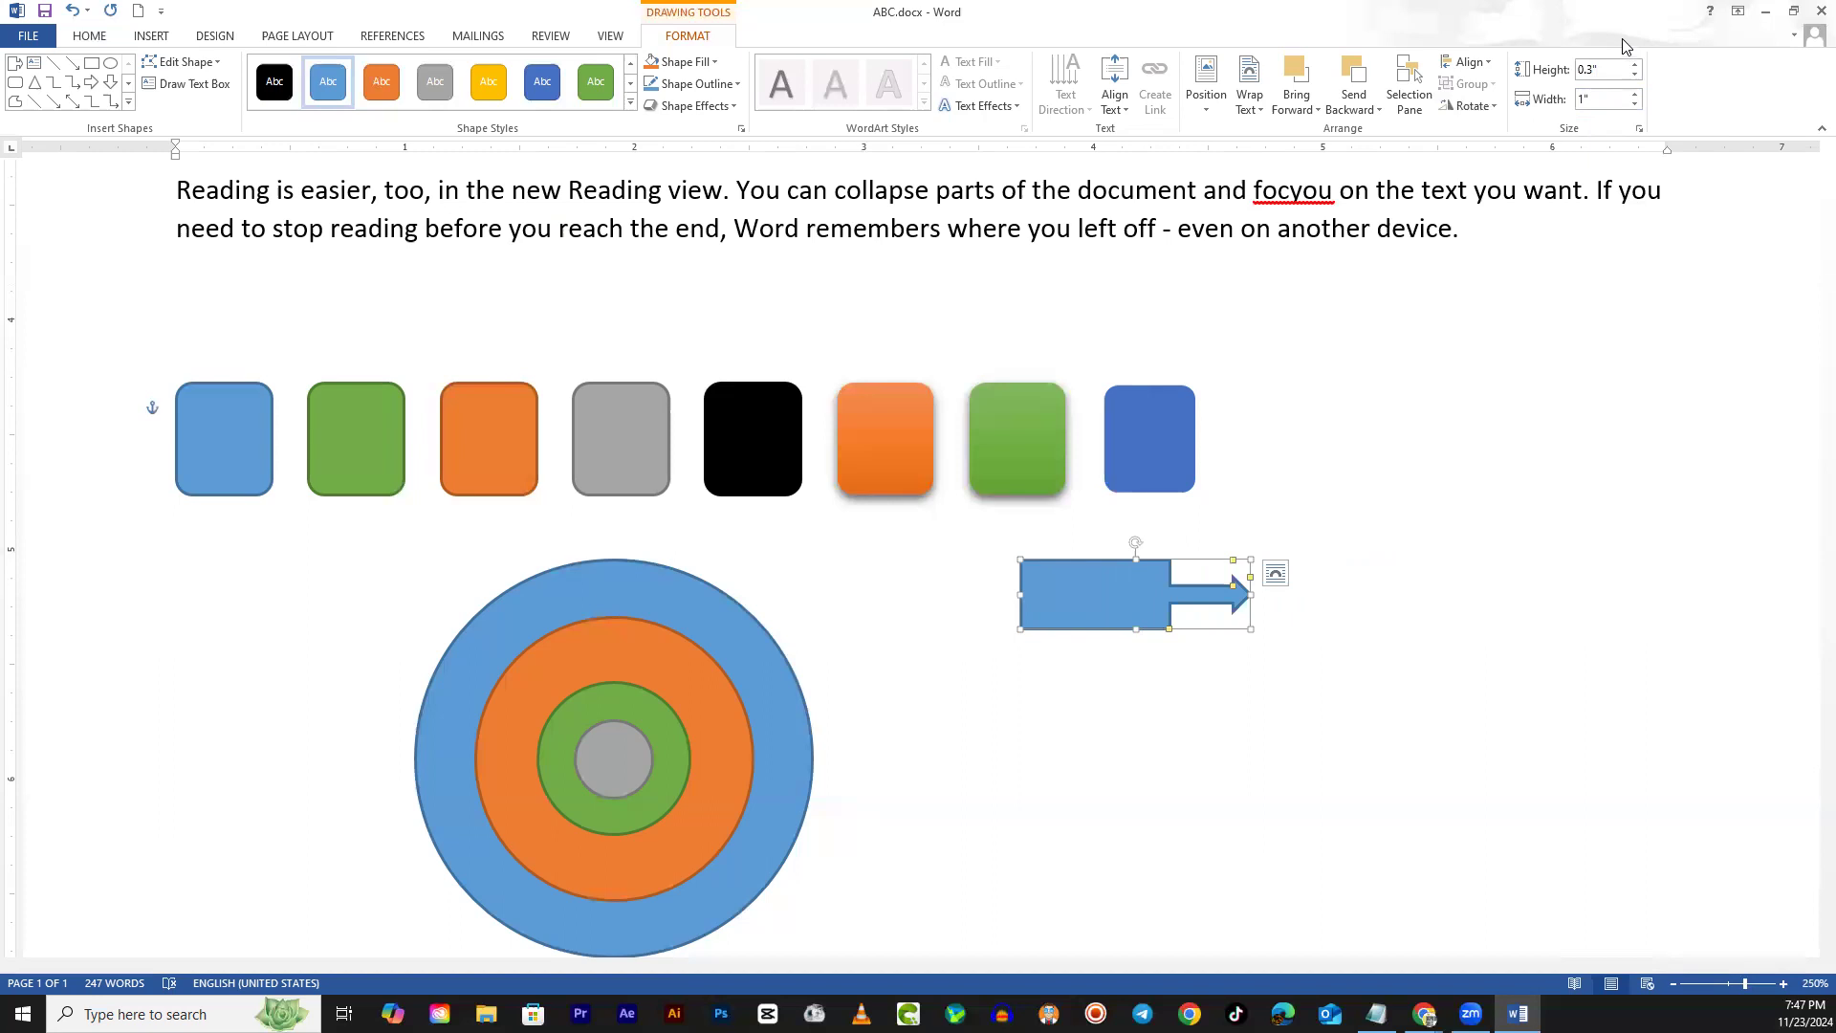
# Move the arrow callout around the page, then delete it
pyautogui.click(1369, 445)
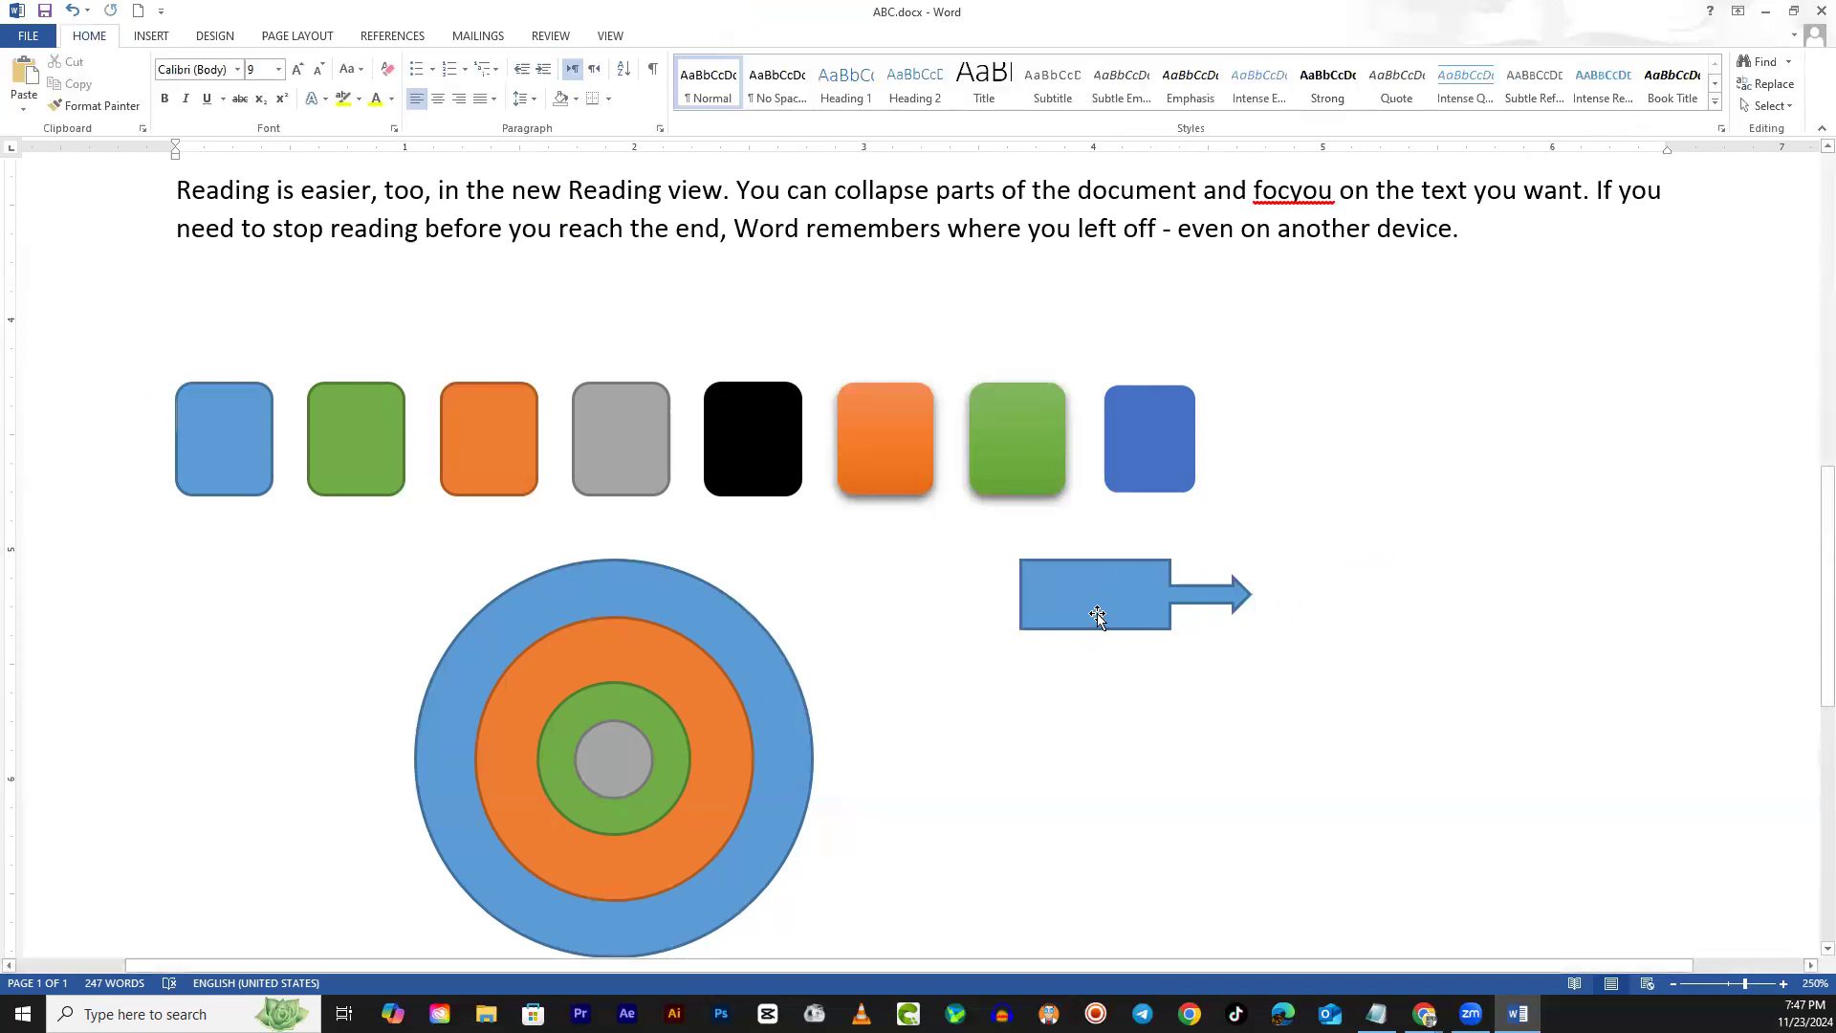
pyautogui.moveTo(1097, 617); pyautogui.dragTo(1020, 641)
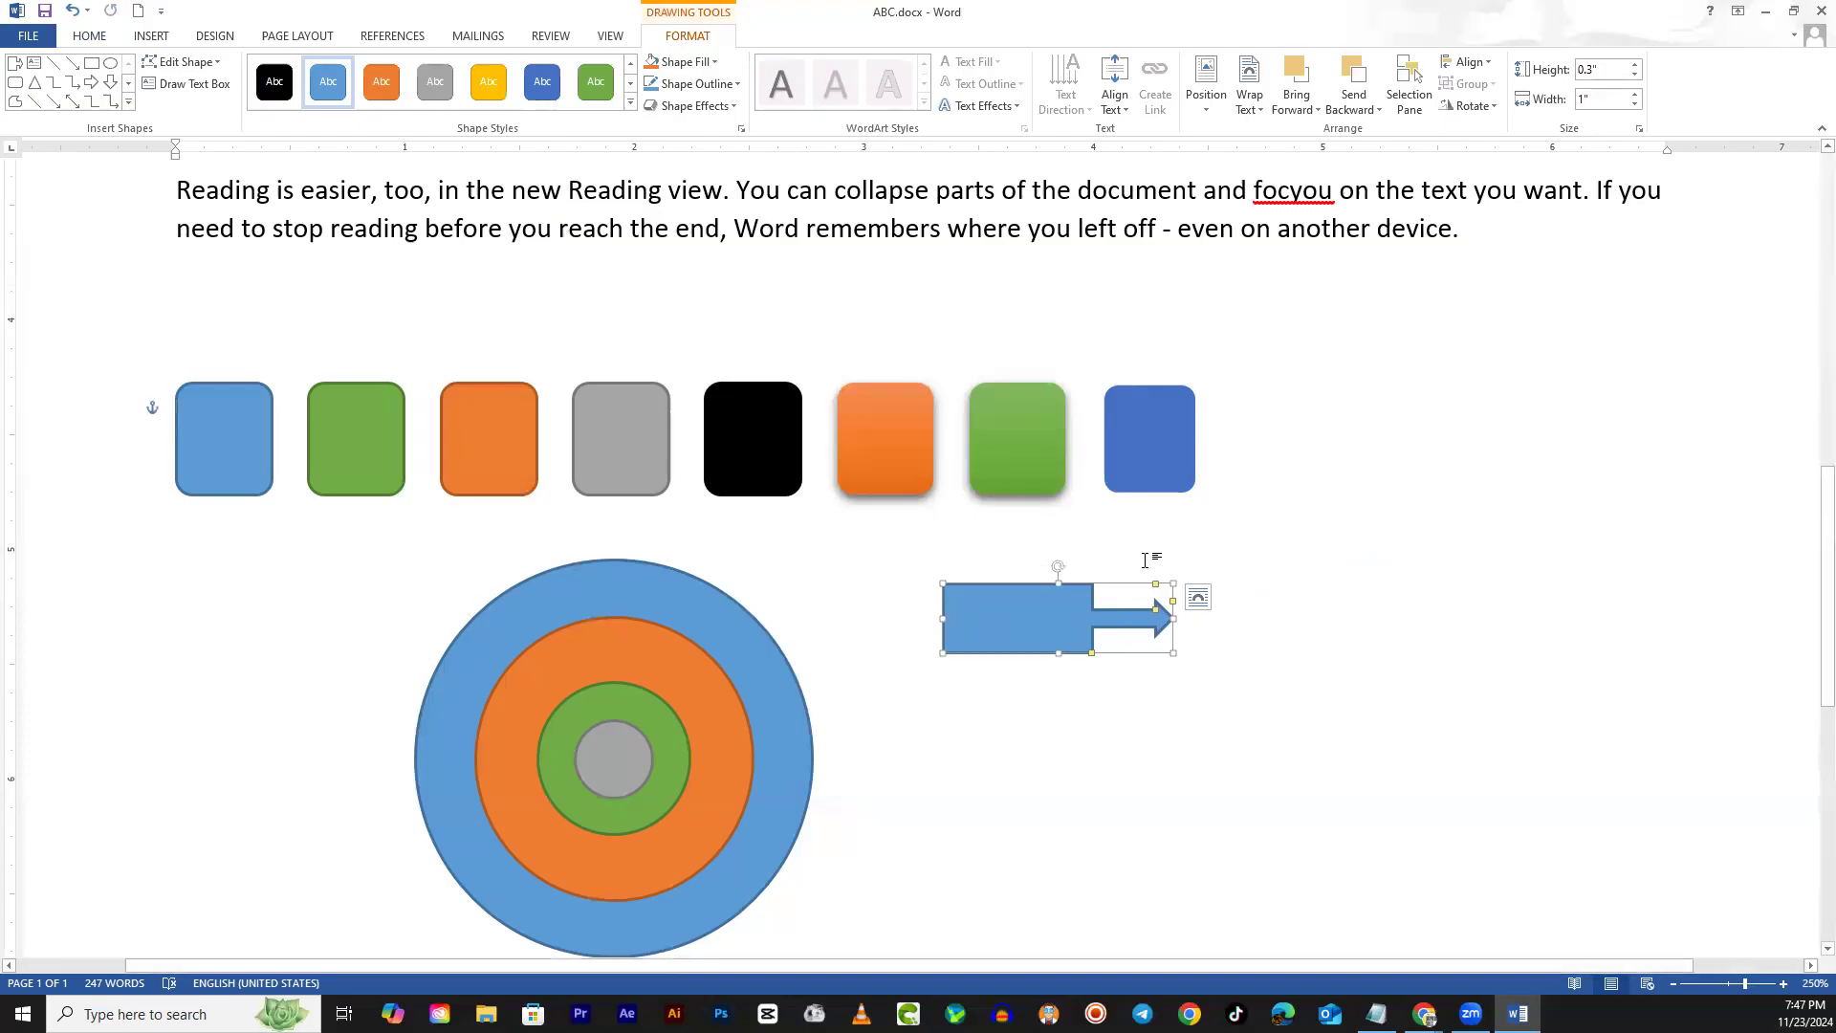
pyautogui.moveTo(1047, 624); pyautogui.dragTo(1105, 601)
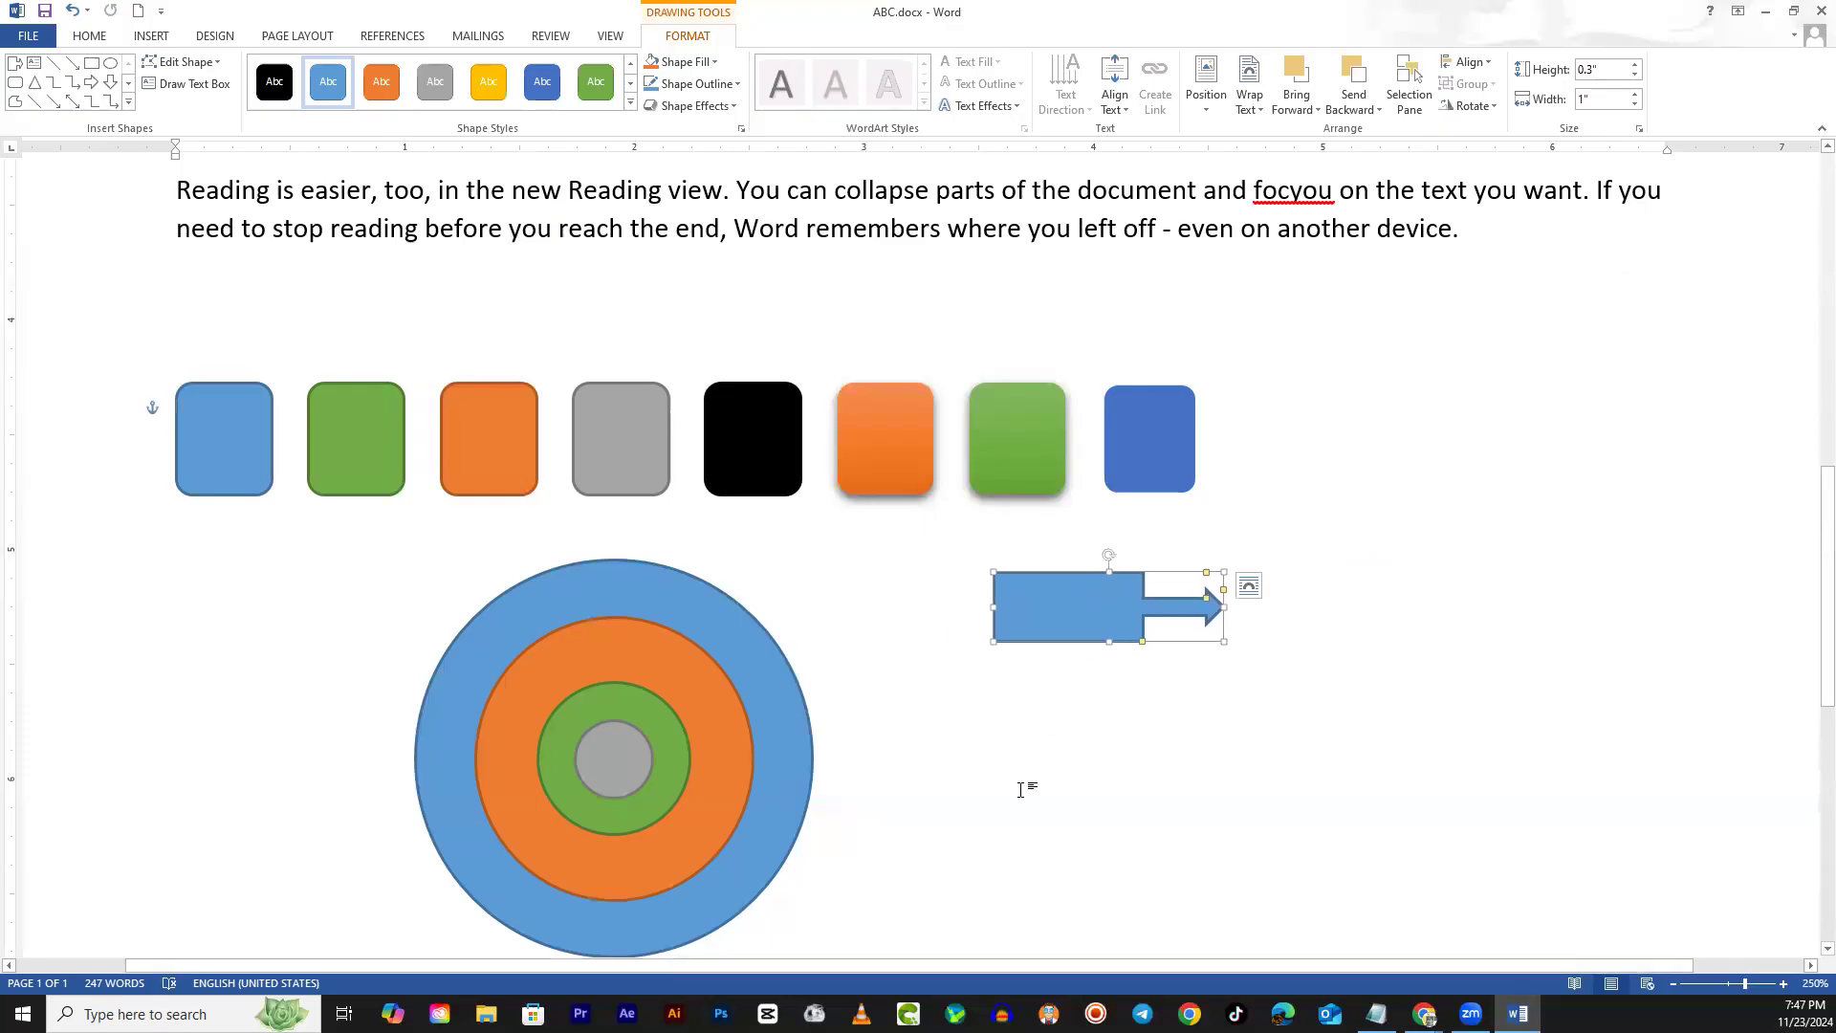
pyautogui.scroll(-2, 1019, 788)
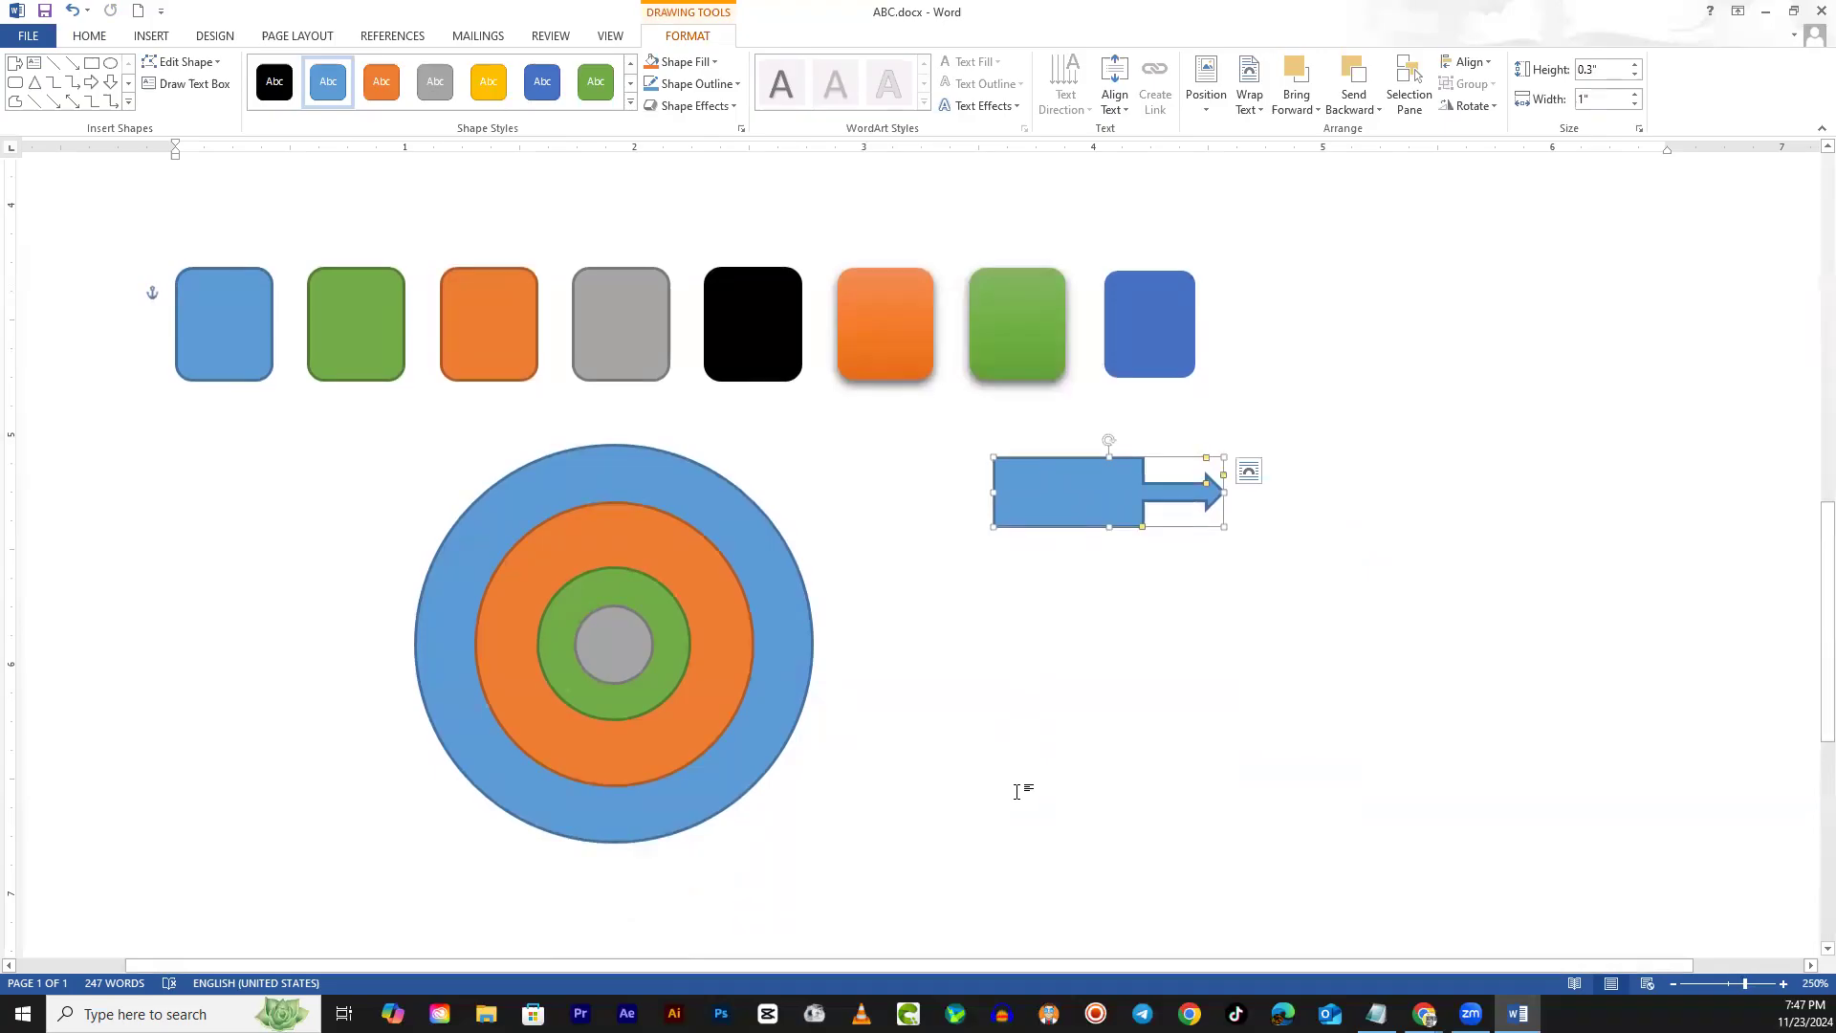
pyautogui.press('Delete')
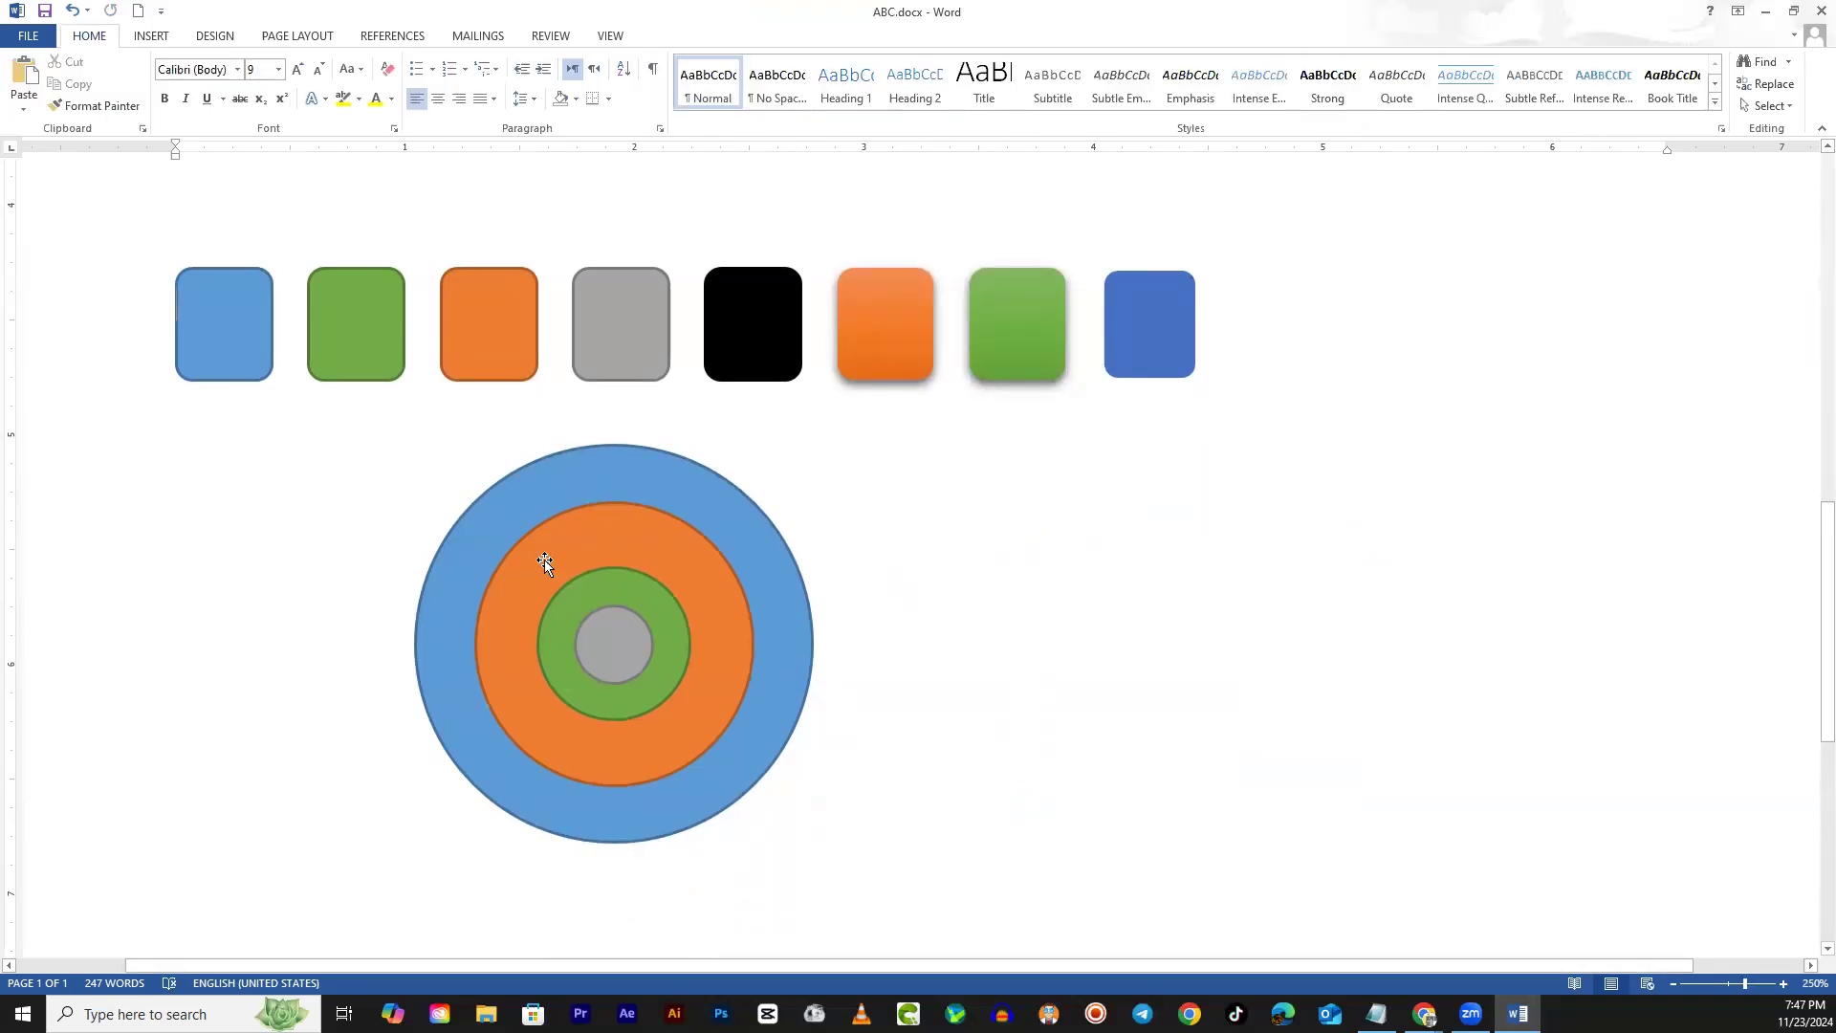
pyautogui.click(151, 37)
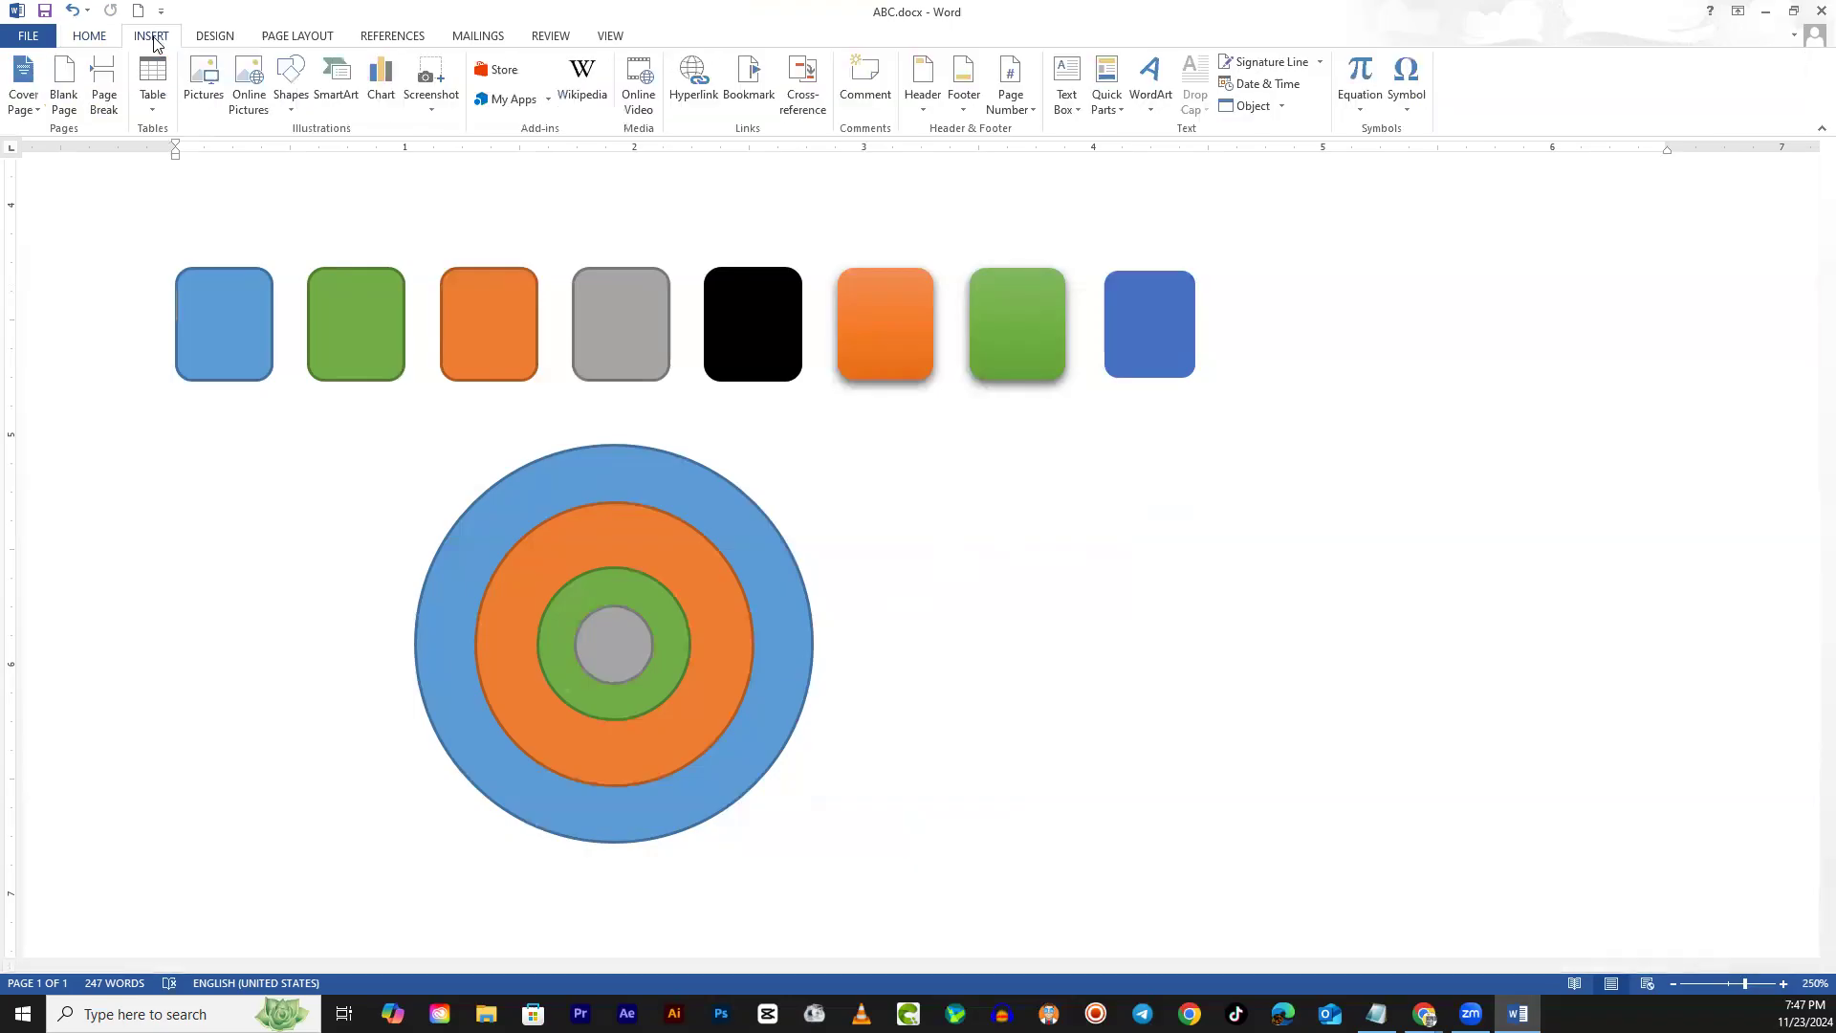
# Draw a Chord shape right of the target and reshape it into a half-disc
pyautogui.click(293, 100)
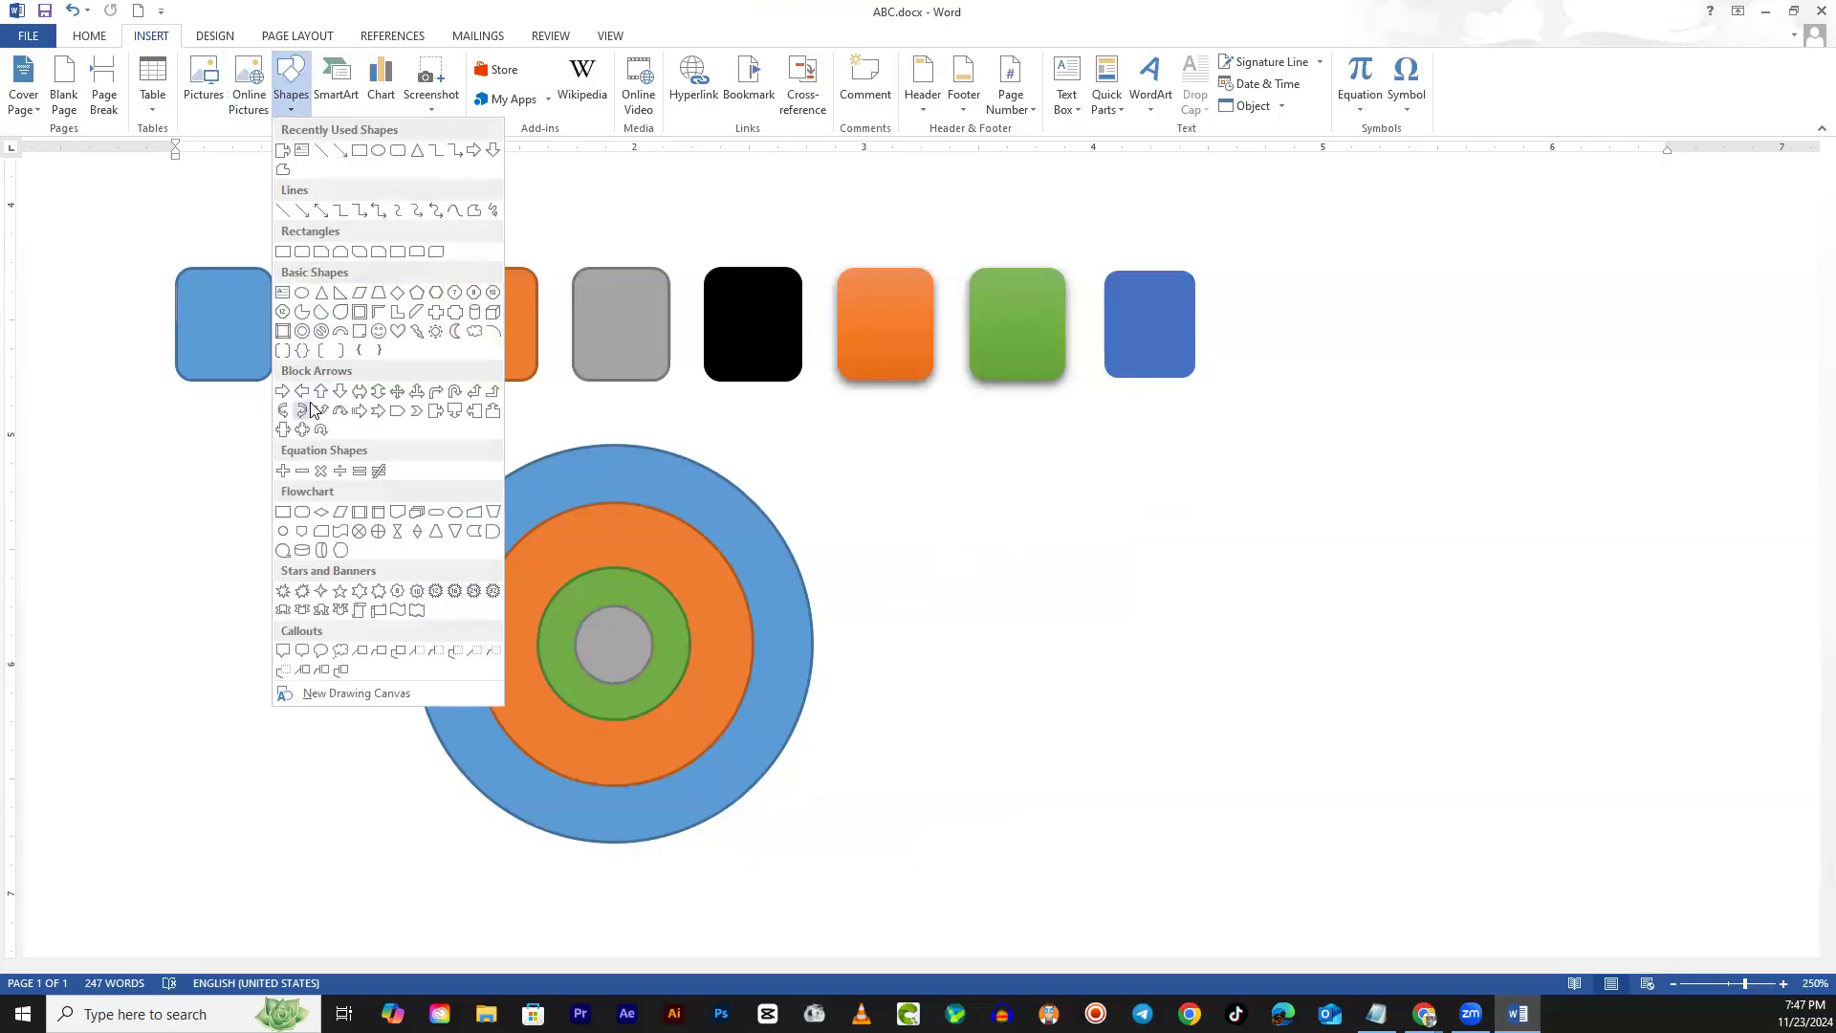
pyautogui.click(324, 318)
pyautogui.moveTo(954, 560)
pyautogui.mouseDown()
pyautogui.moveTo(1195, 787)
pyautogui.moveTo(1274, 783)
pyautogui.moveTo(1258, 804)
pyautogui.moveTo(1160, 721)
pyautogui.moveTo(1184, 764)
pyautogui.mouseUp()
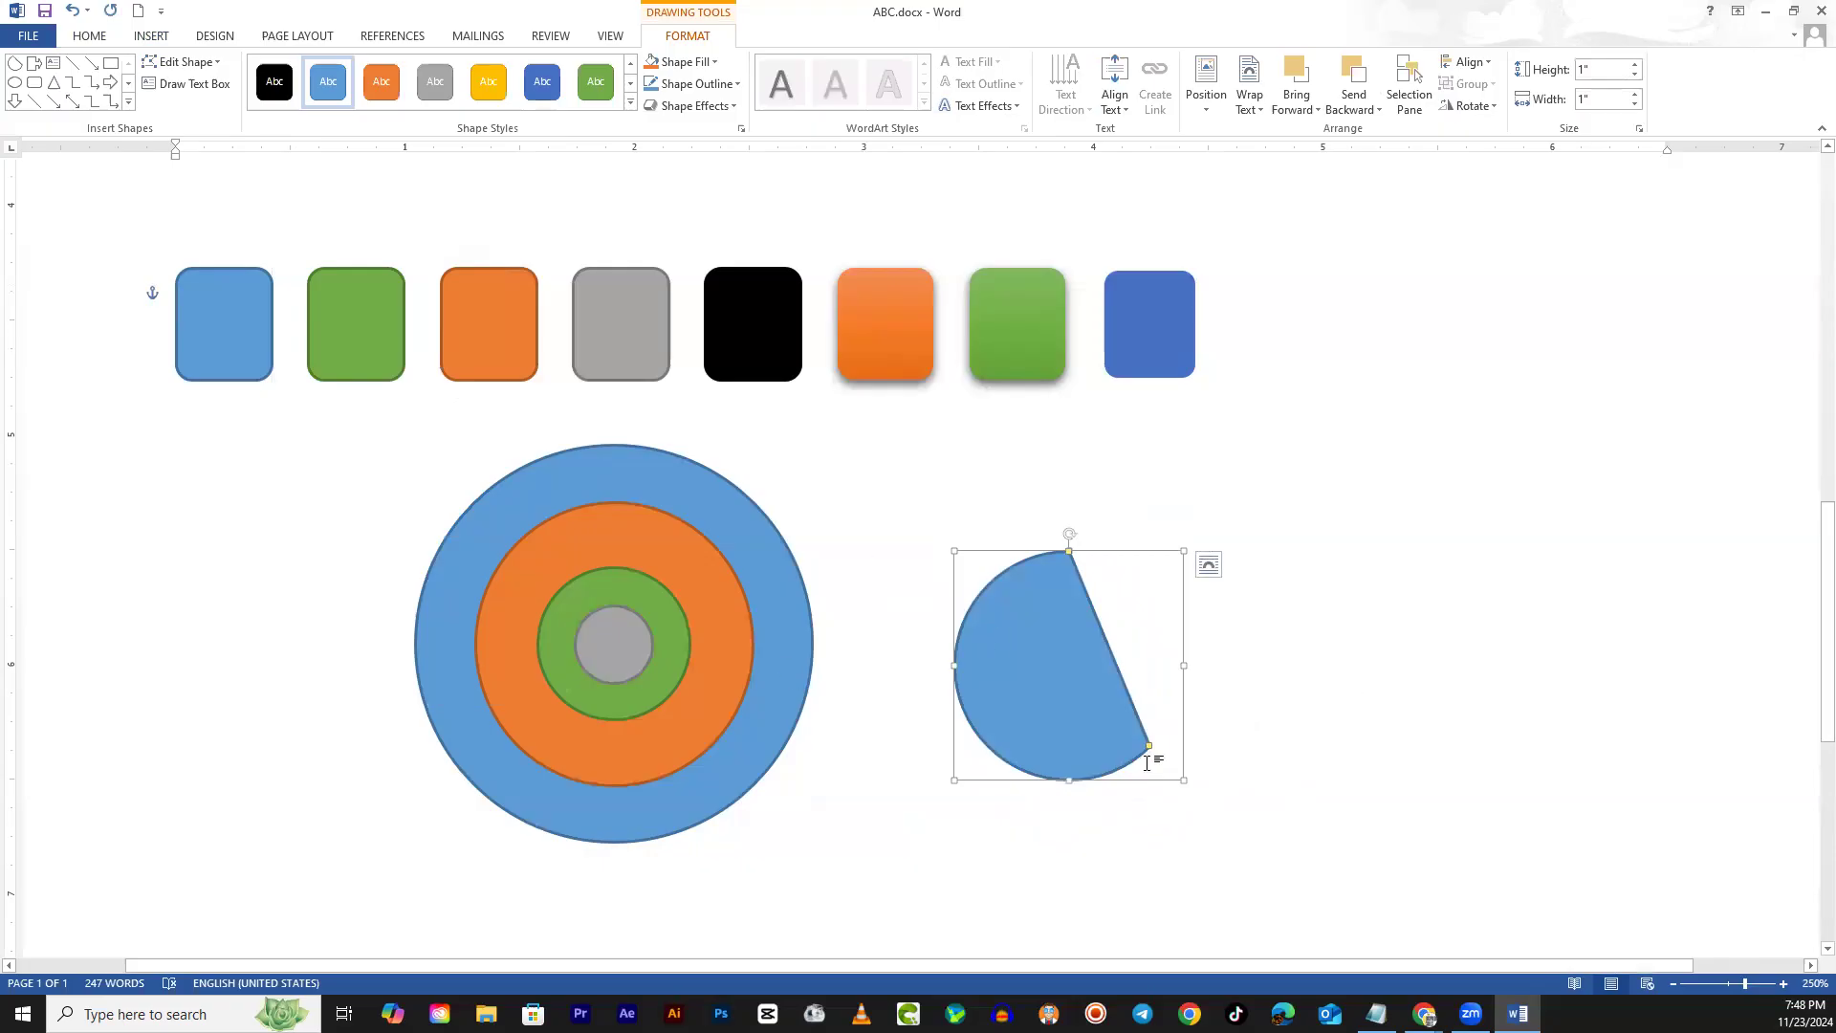
pyautogui.moveTo(1149, 746); pyautogui.dragTo(1054, 812)
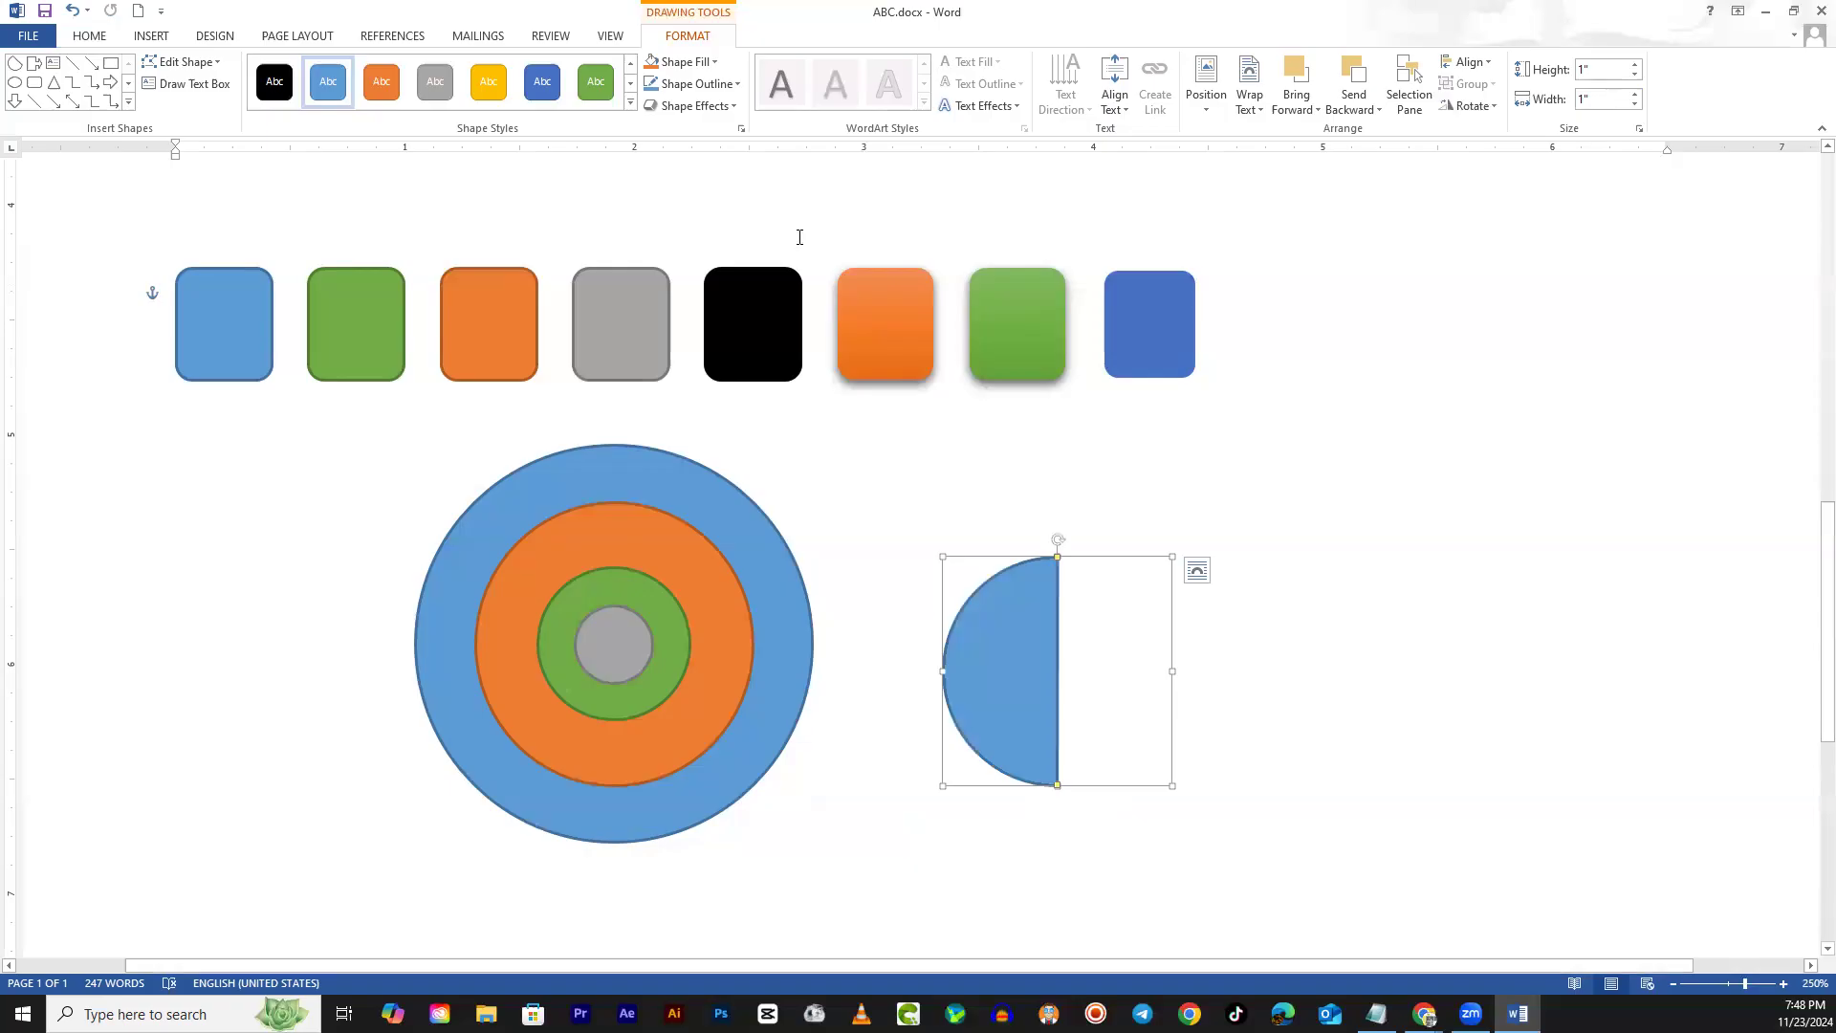
# Paste a copy of the half-disc, rotate it 180°, and join the halves into a circle
pyautogui.hotkey('ctrl', 'v')
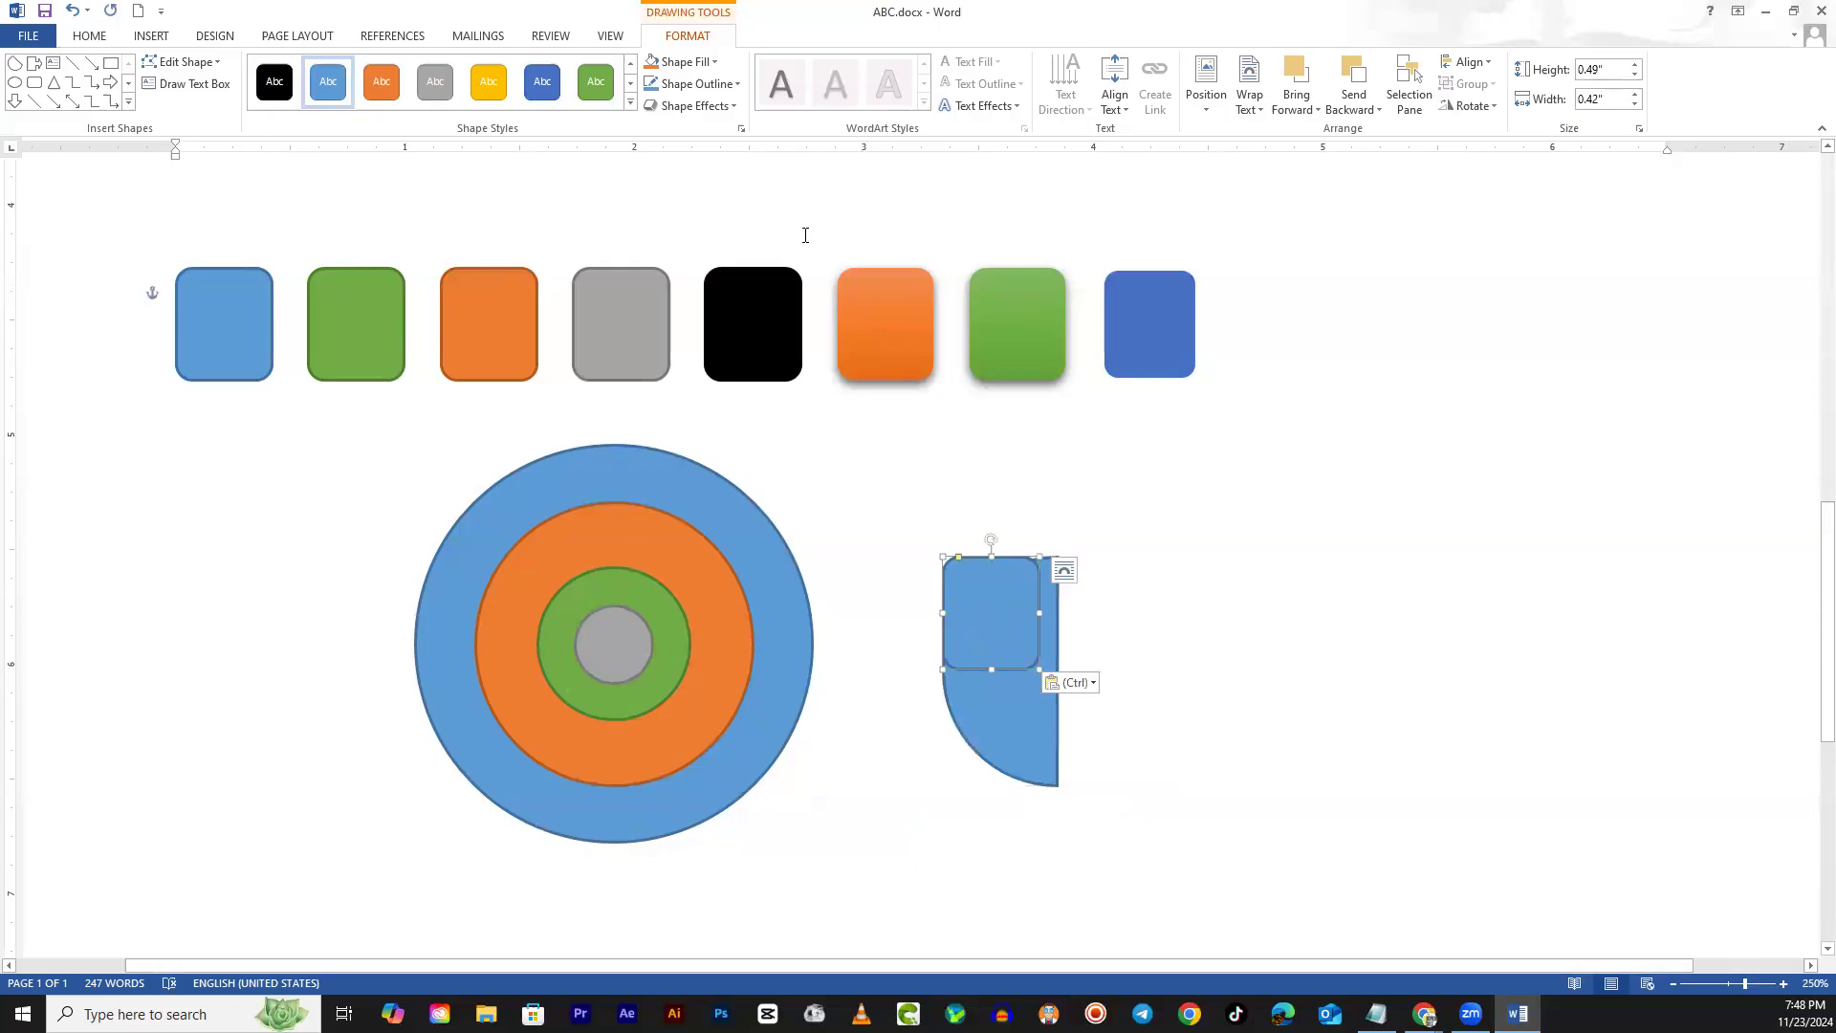
pyautogui.hotkey('ctrl', 'z')
pyautogui.hotkey('ctrl', 'v')
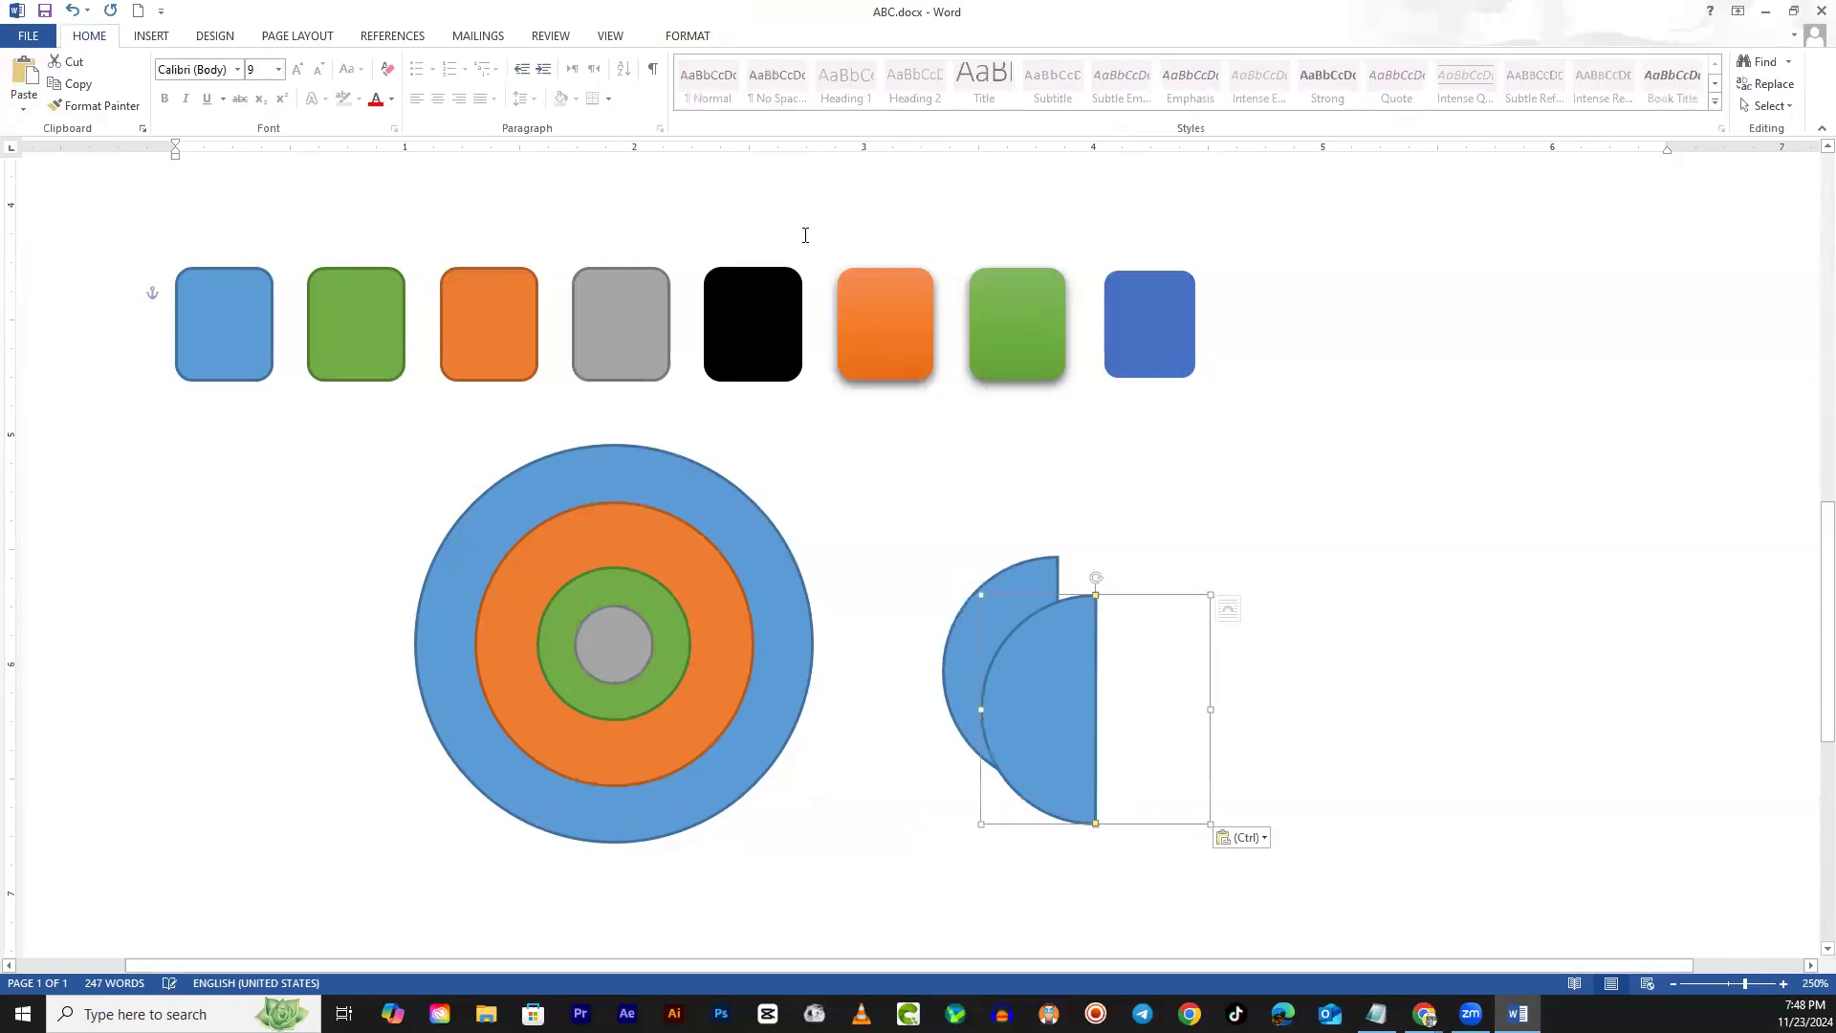
pyautogui.moveTo(1096, 577); pyautogui.dragTo(1094, 828)
pyautogui.moveTo(1133, 724); pyautogui.dragTo(1103, 683)
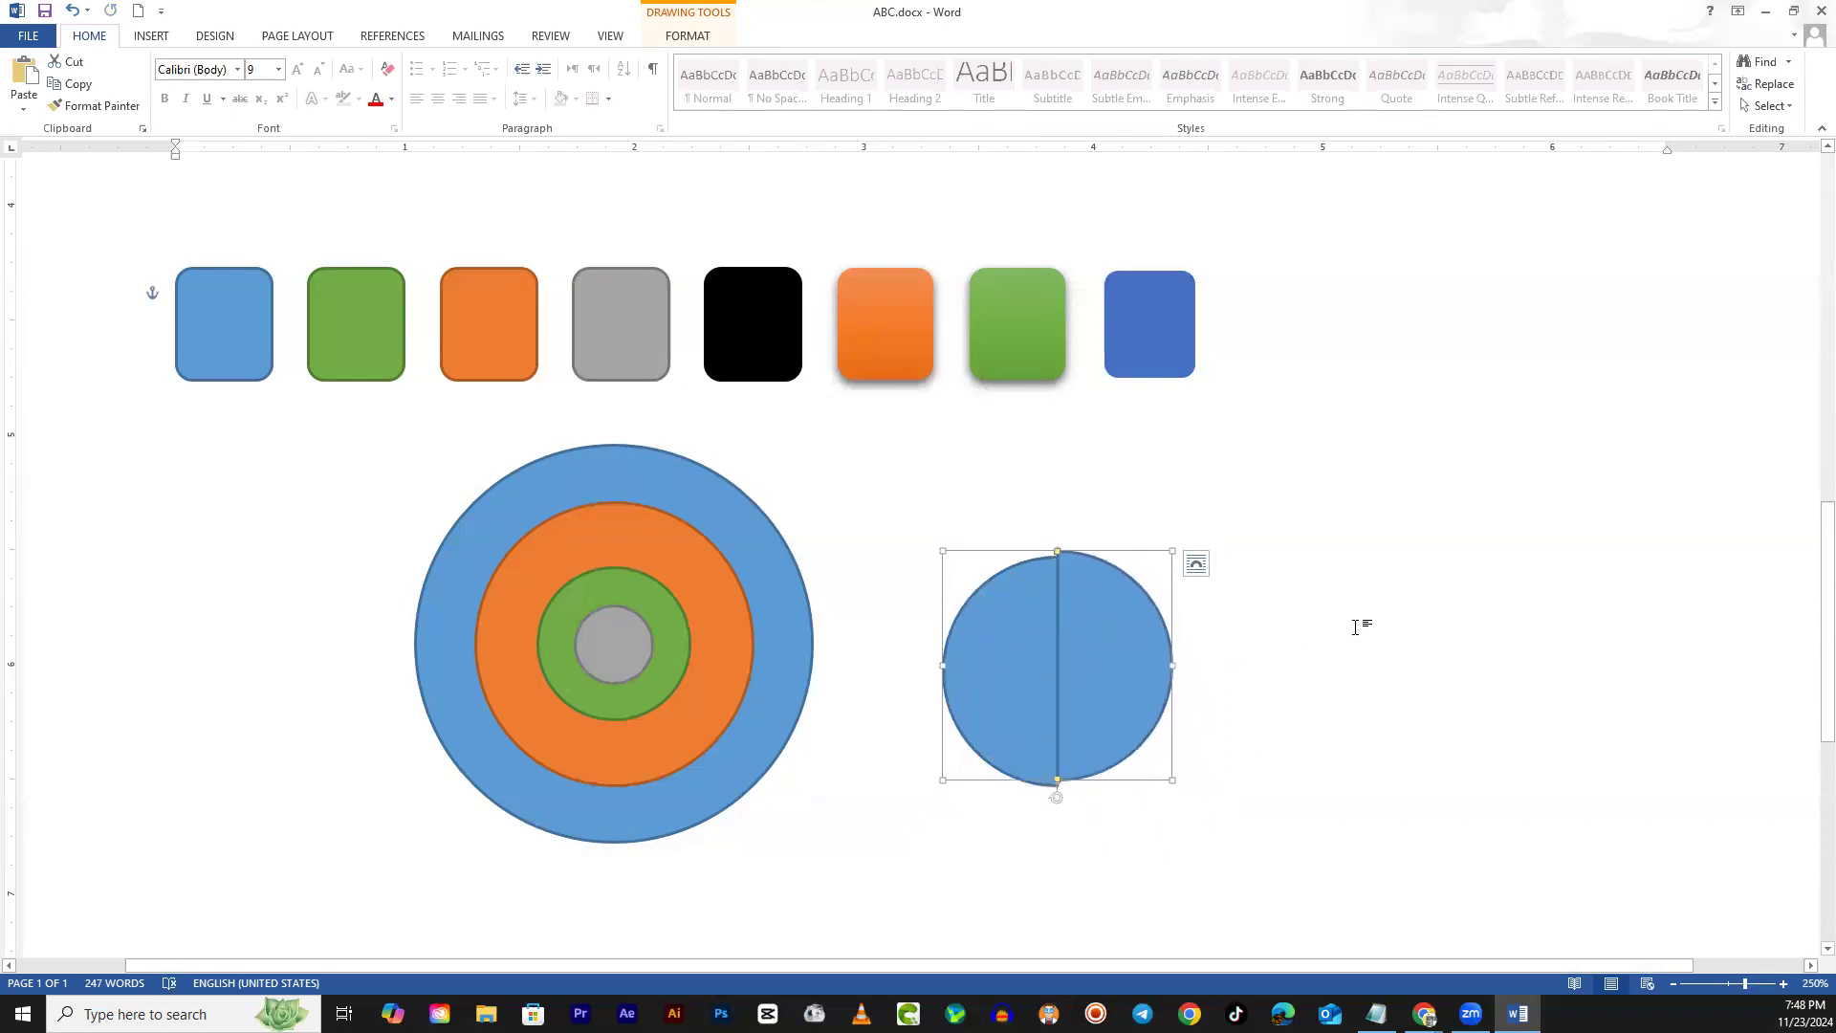
# Nudge the right half-disc down slightly with Ctrl+Down twice
pyautogui.scroll(14, 1073, 760)
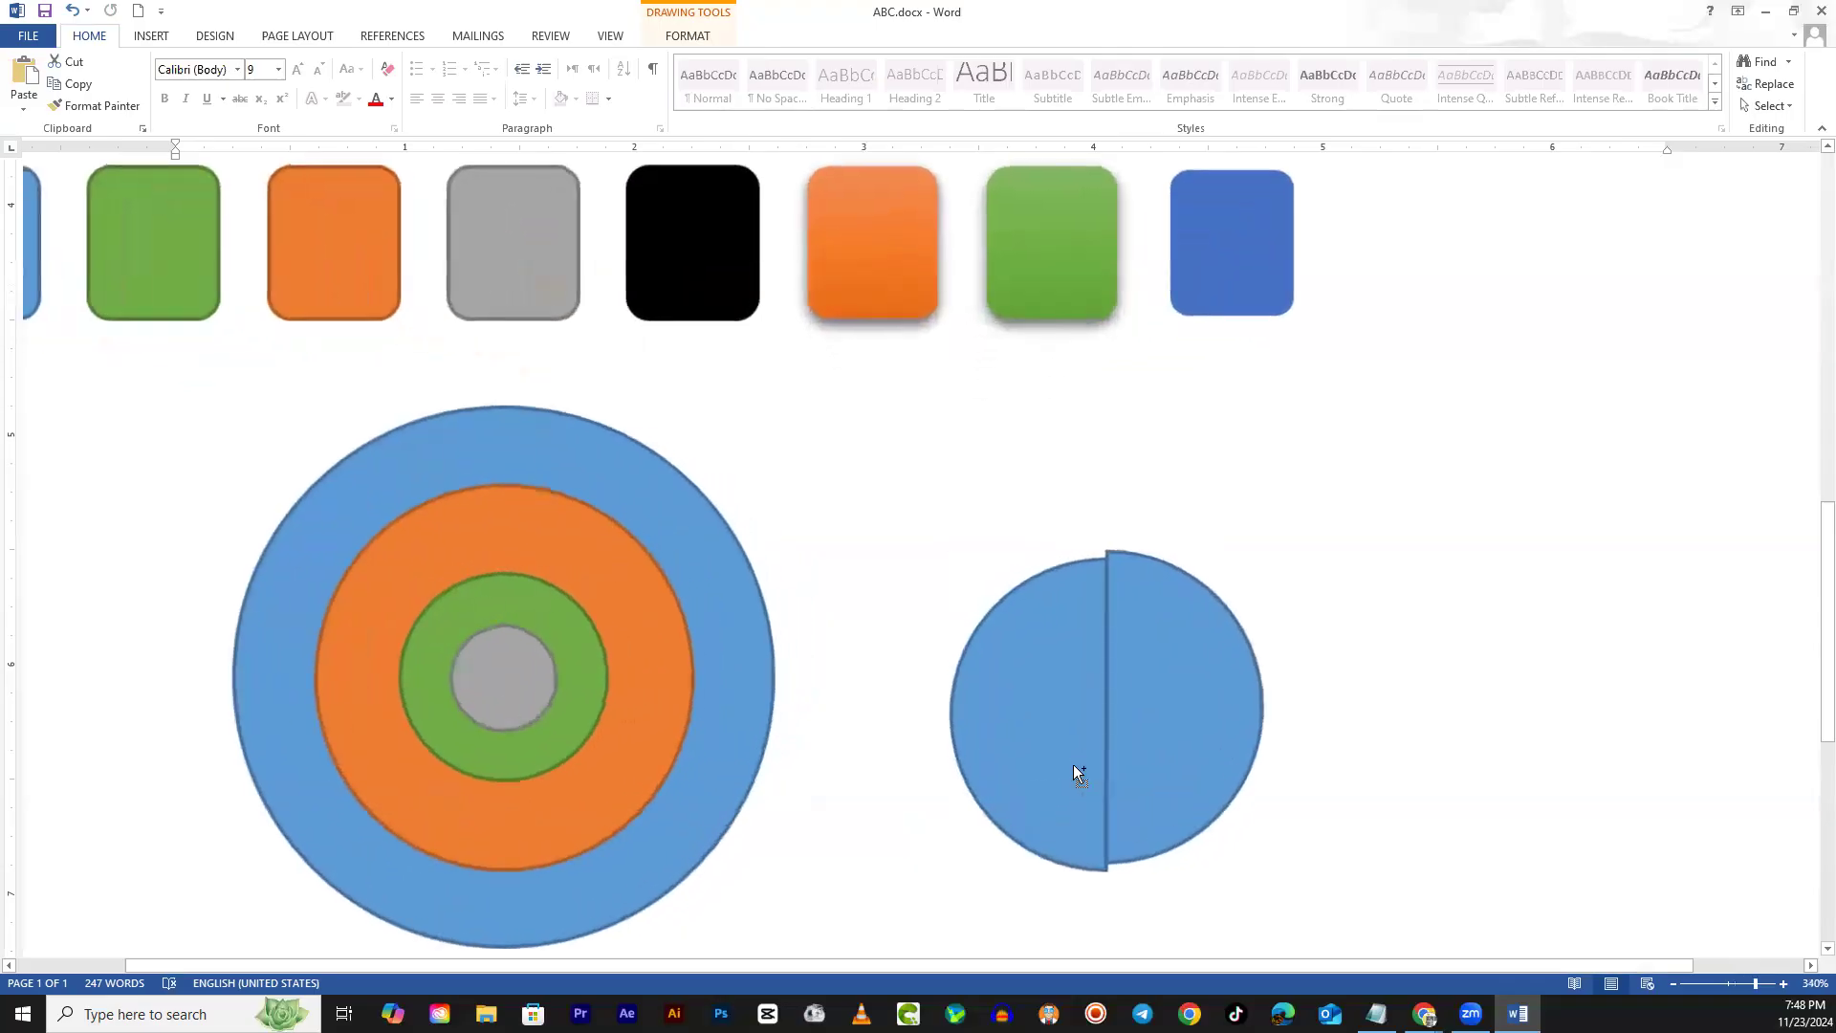
pyautogui.hotkey('ctrl', 'Down')
pyautogui.hotkey('ctrl', 'Down')
pyautogui.hotkey('ctrl', 'Down')
pyautogui.hotkey('ctrl', 'Down')
pyautogui.hotkey('ctrl', 'Down')
pyautogui.hotkey('ctrl', 'Down')
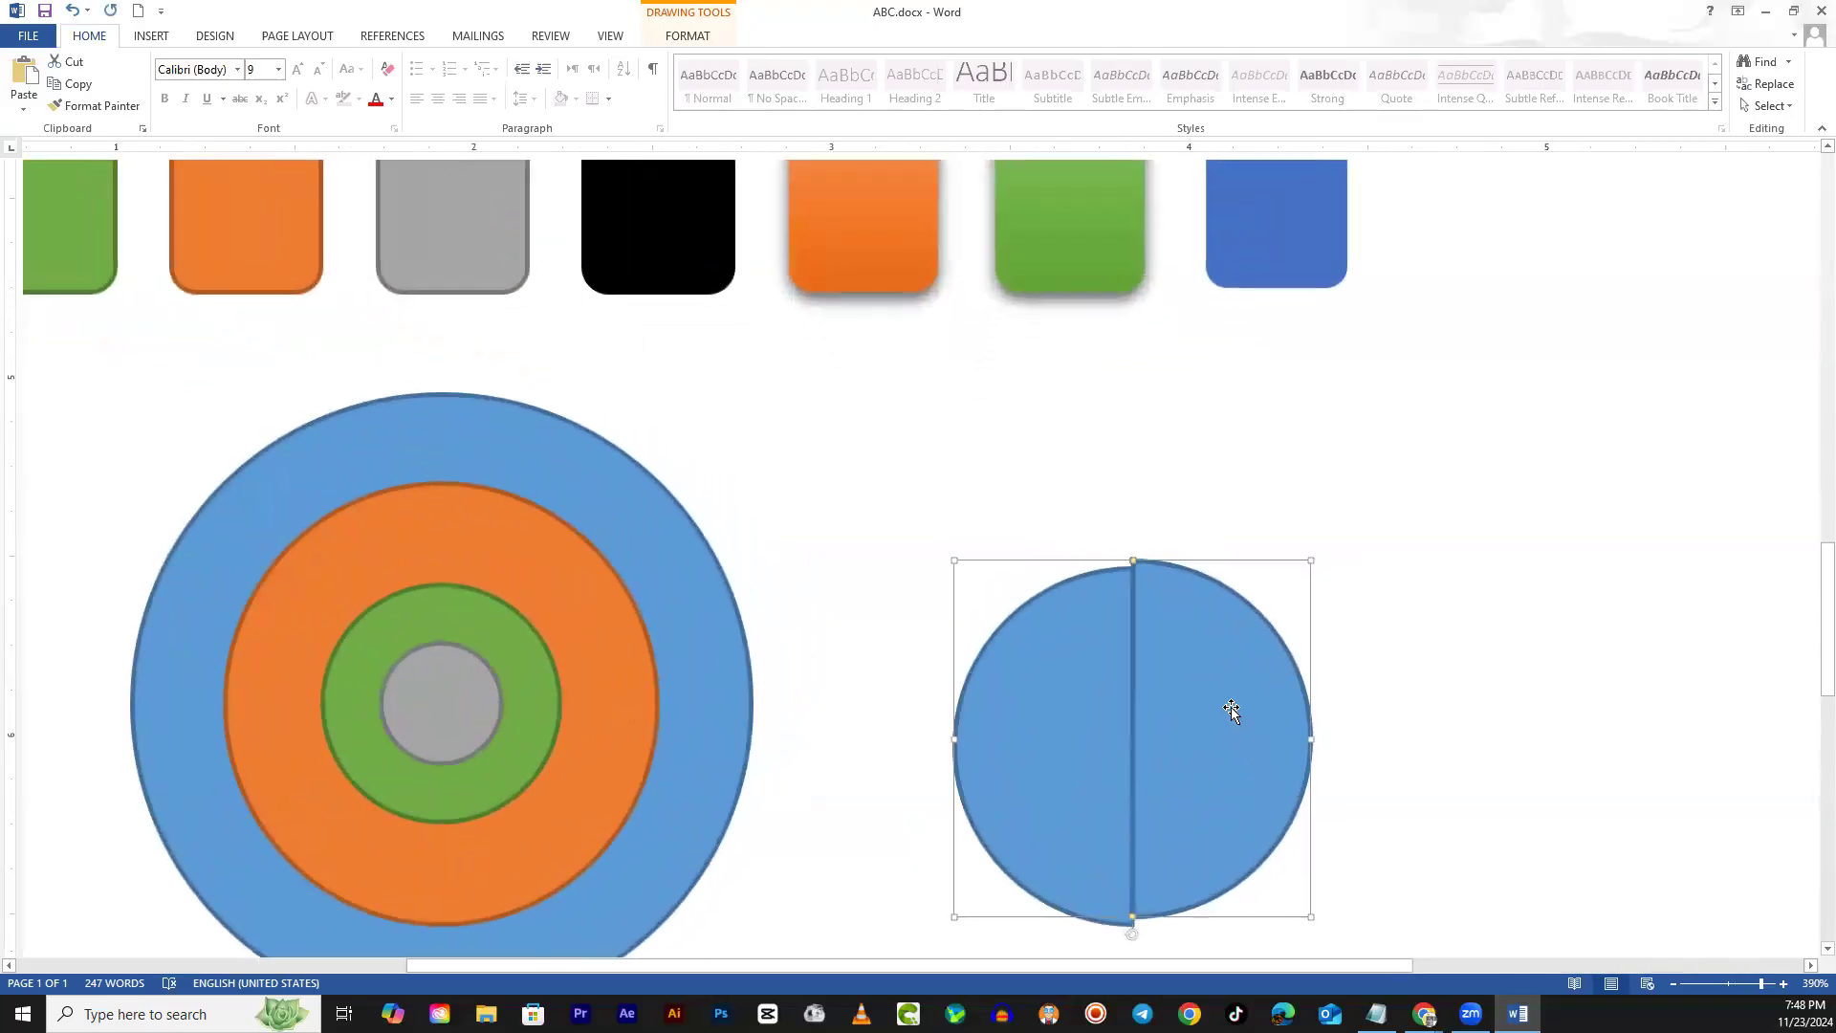
pyautogui.hotkey('ctrl', 'Down')
pyautogui.hotkey('ctrl', 'Down')
pyautogui.hotkey('ctrl', 'Down')
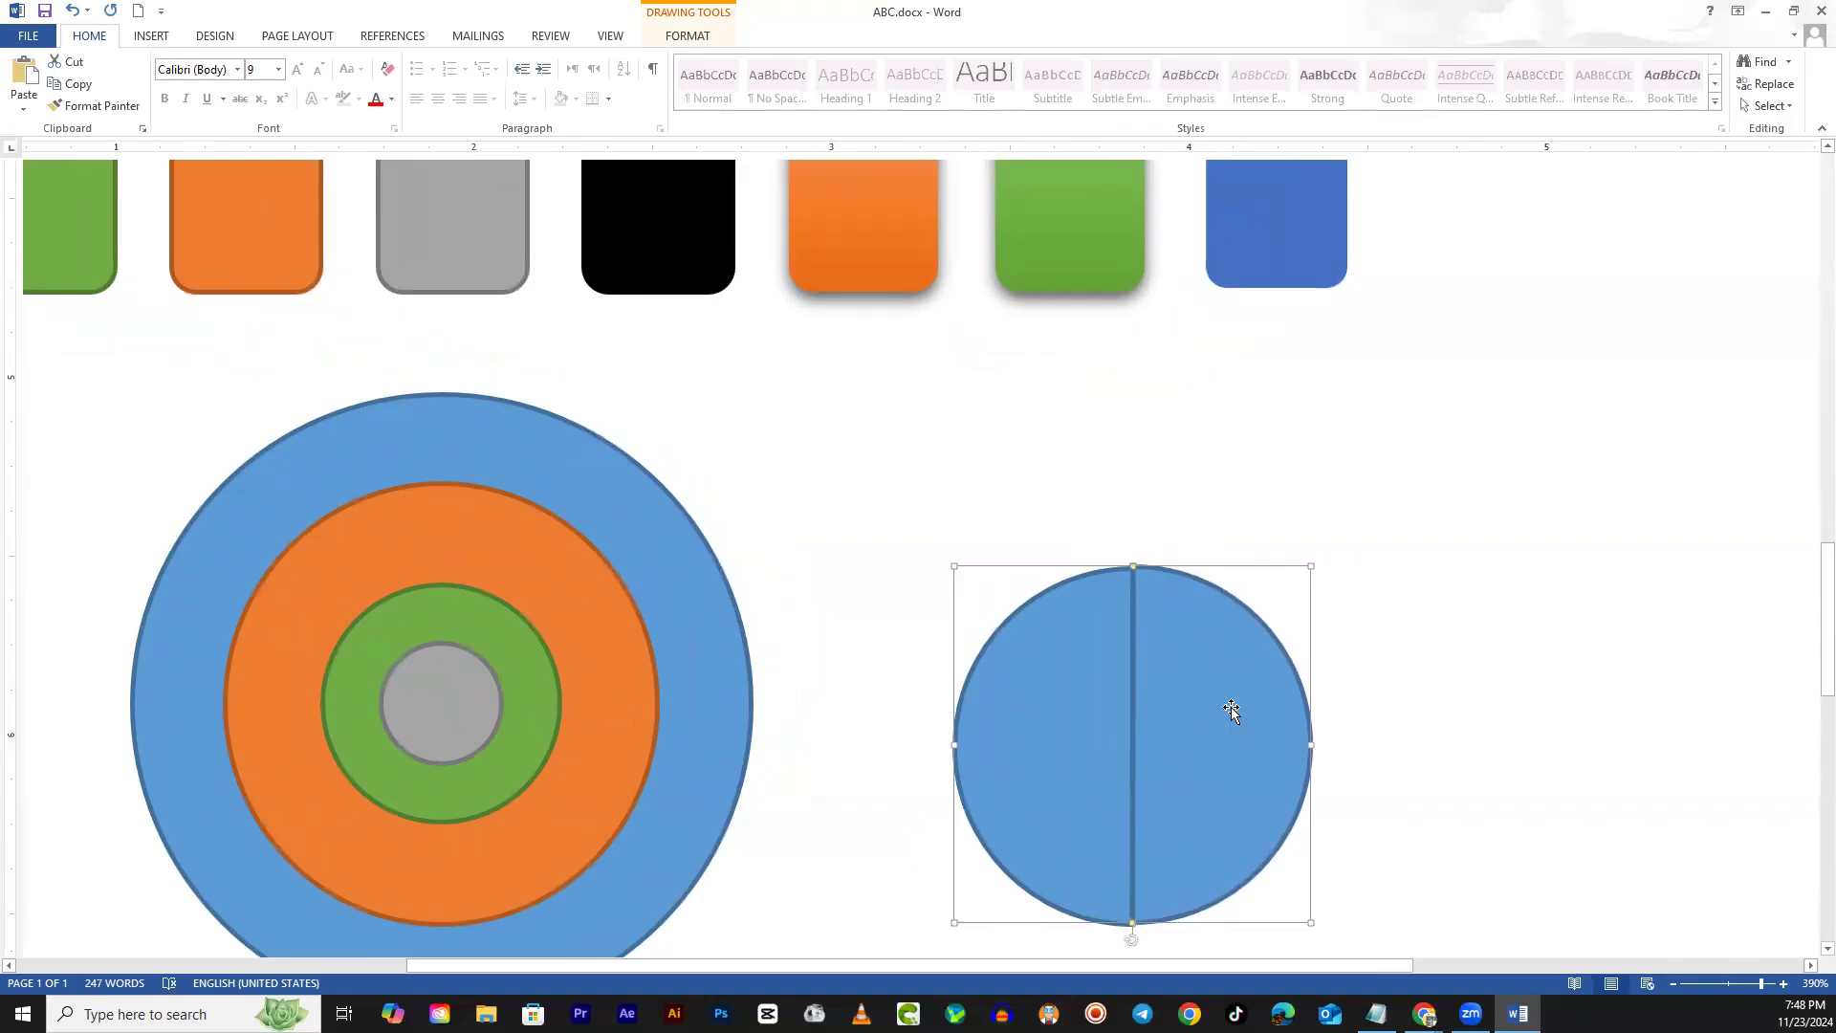
pyautogui.click(1401, 697)
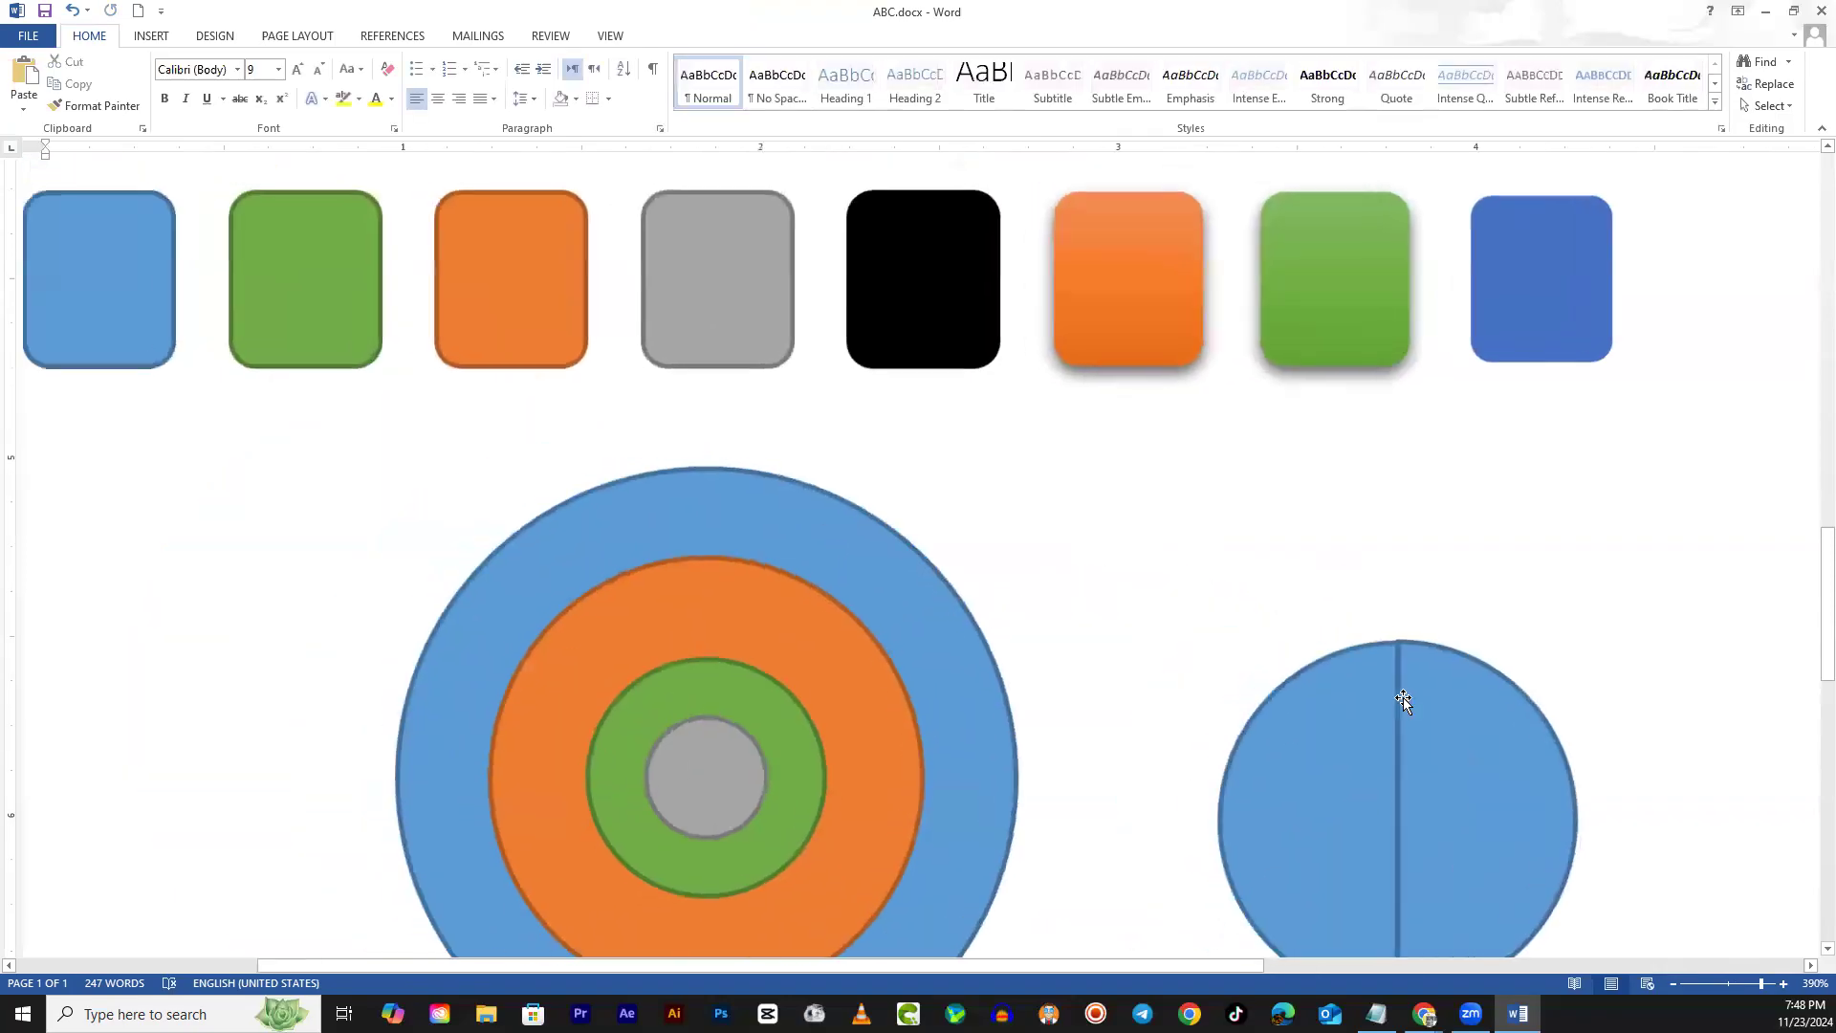
pyautogui.scroll(-3, 1473, 746)
pyautogui.scroll(1, 1530, 535)
# Select both half-discs and set their Shape Outline to No Outline
pyautogui.click(1525, 496)
pyautogui.click(1677, 570)
pyautogui.scroll(1, 1664, 578)
pyautogui.scroll(-2, 1645, 593)
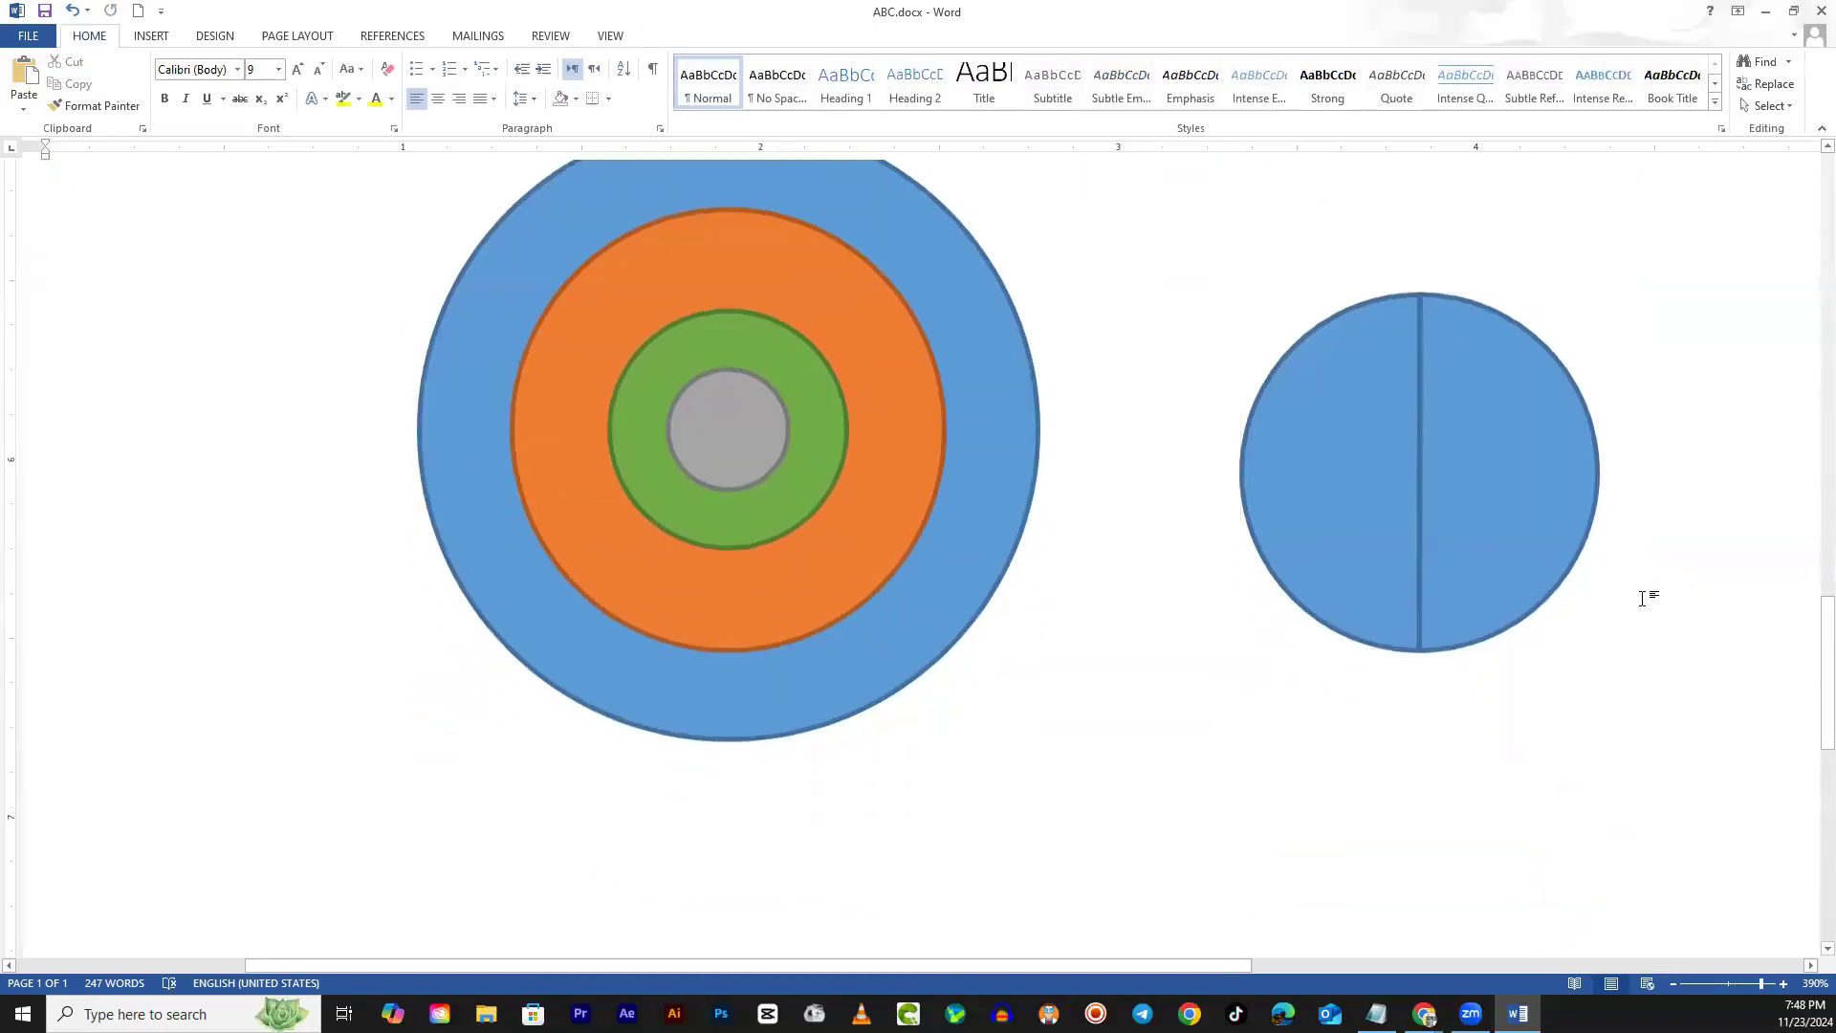
pyautogui.click(1461, 468)
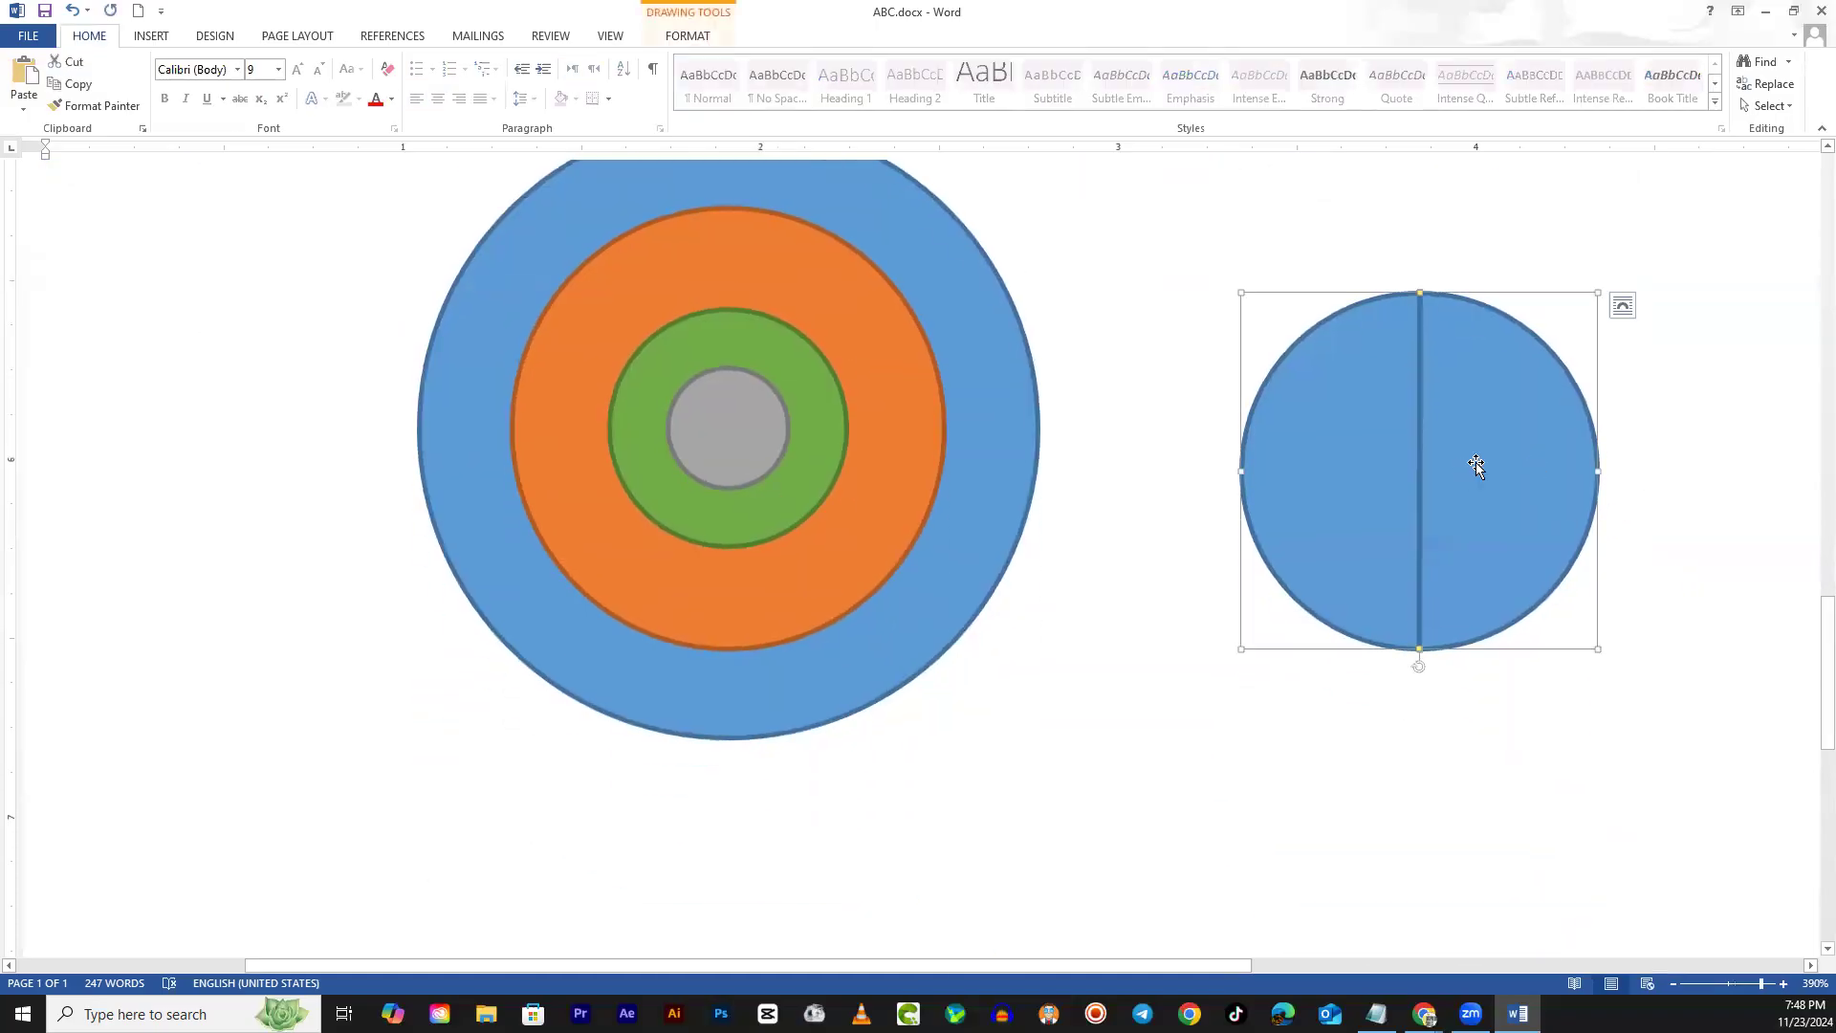
pyautogui.keyDown('ctrl'); pyautogui.click(1340, 480); pyautogui.keyUp('ctrl')
pyautogui.click(694, 36)
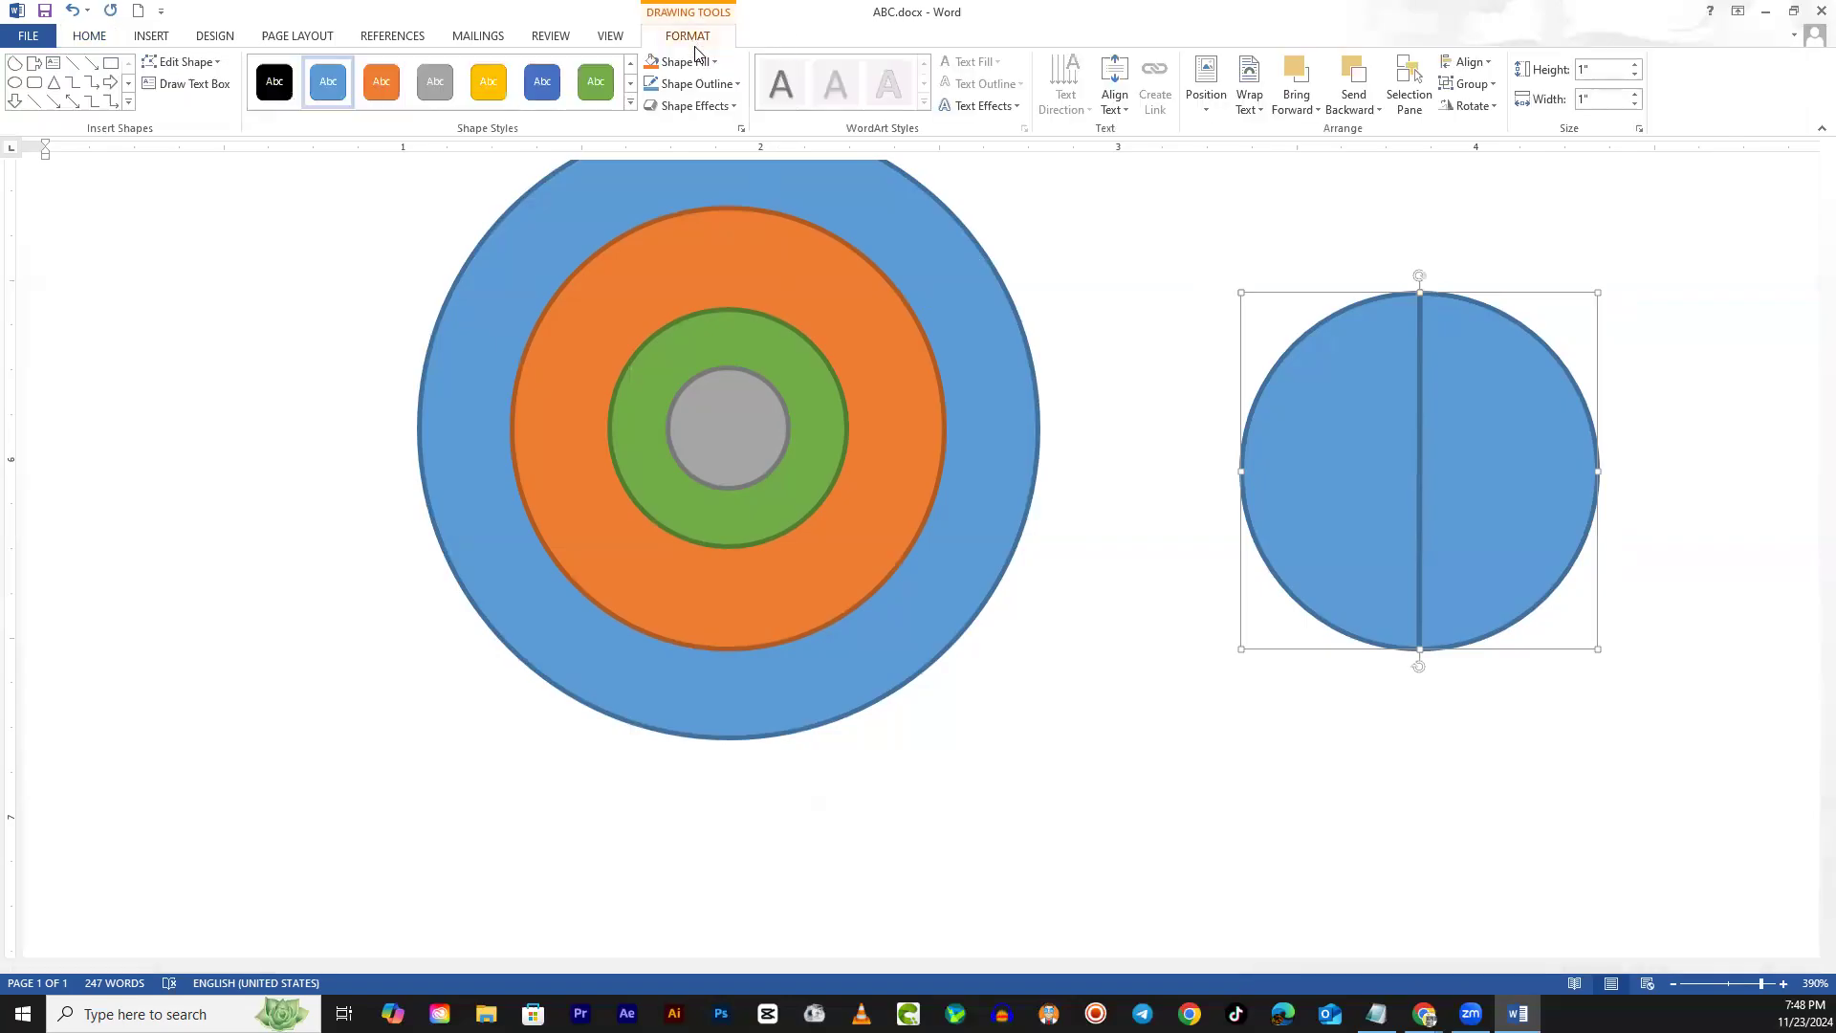
pyautogui.click(715, 84)
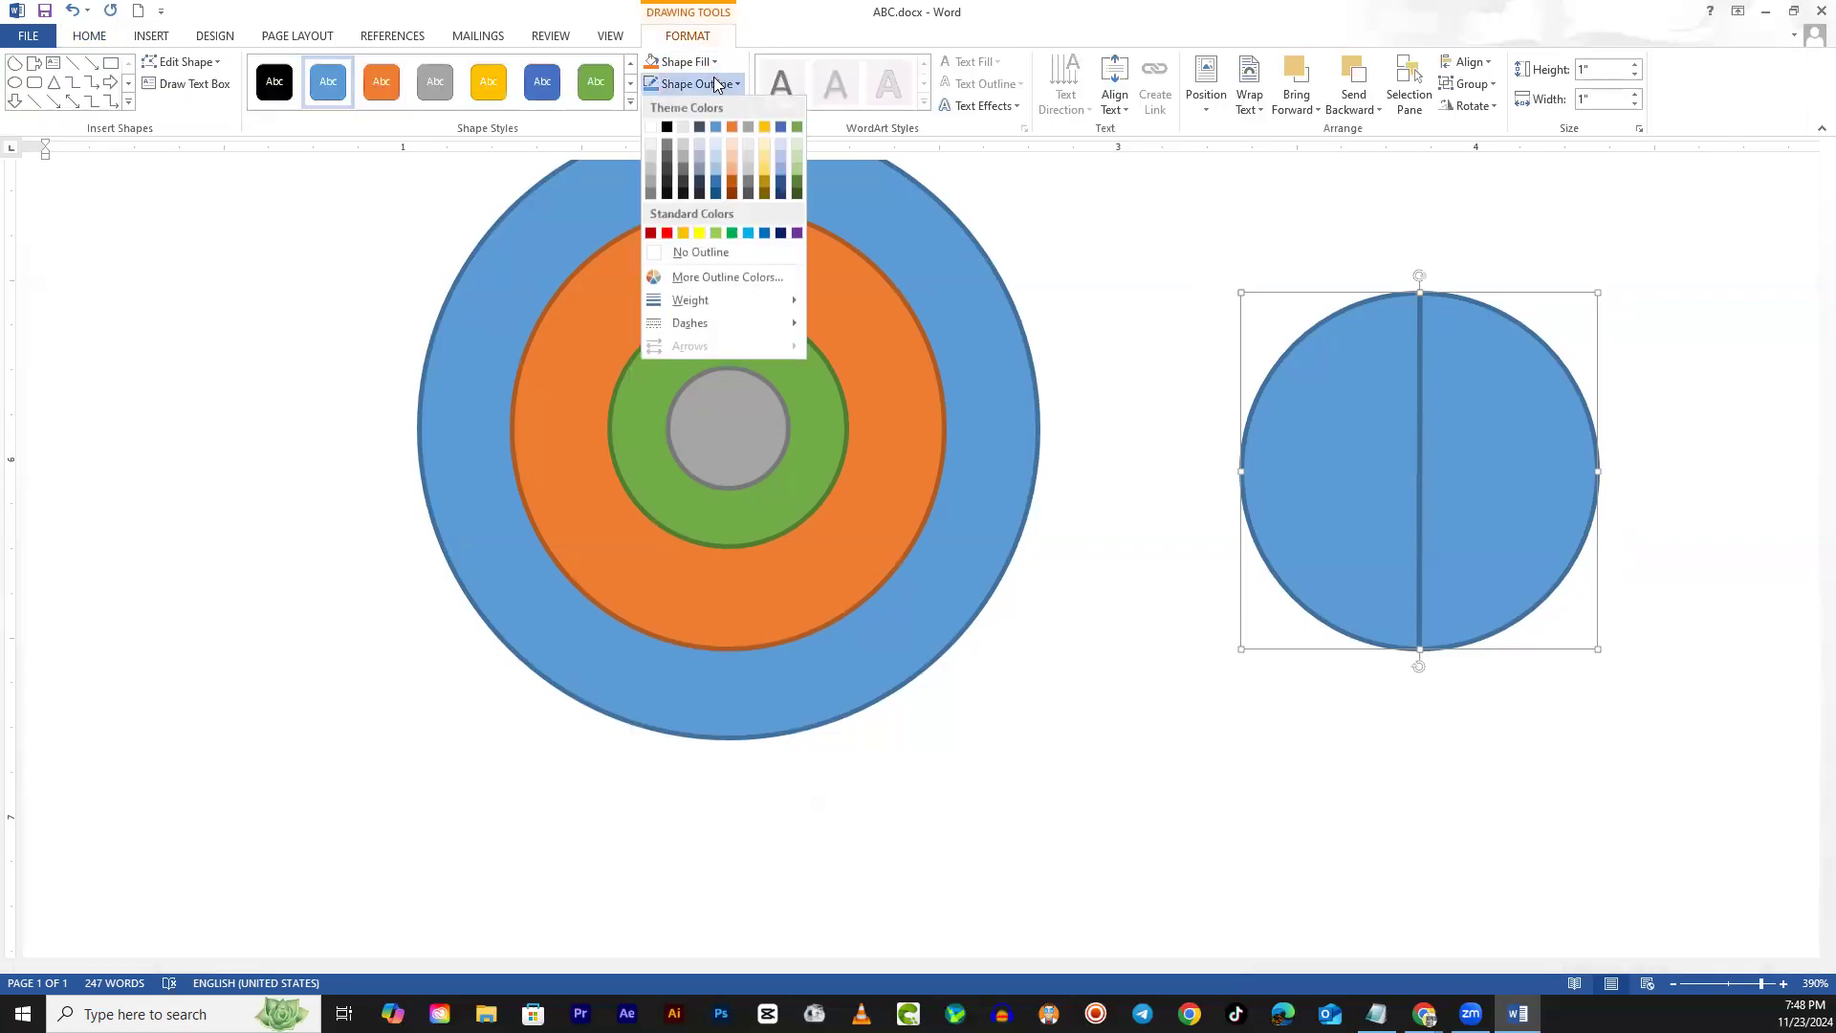
pyautogui.click(680, 259)
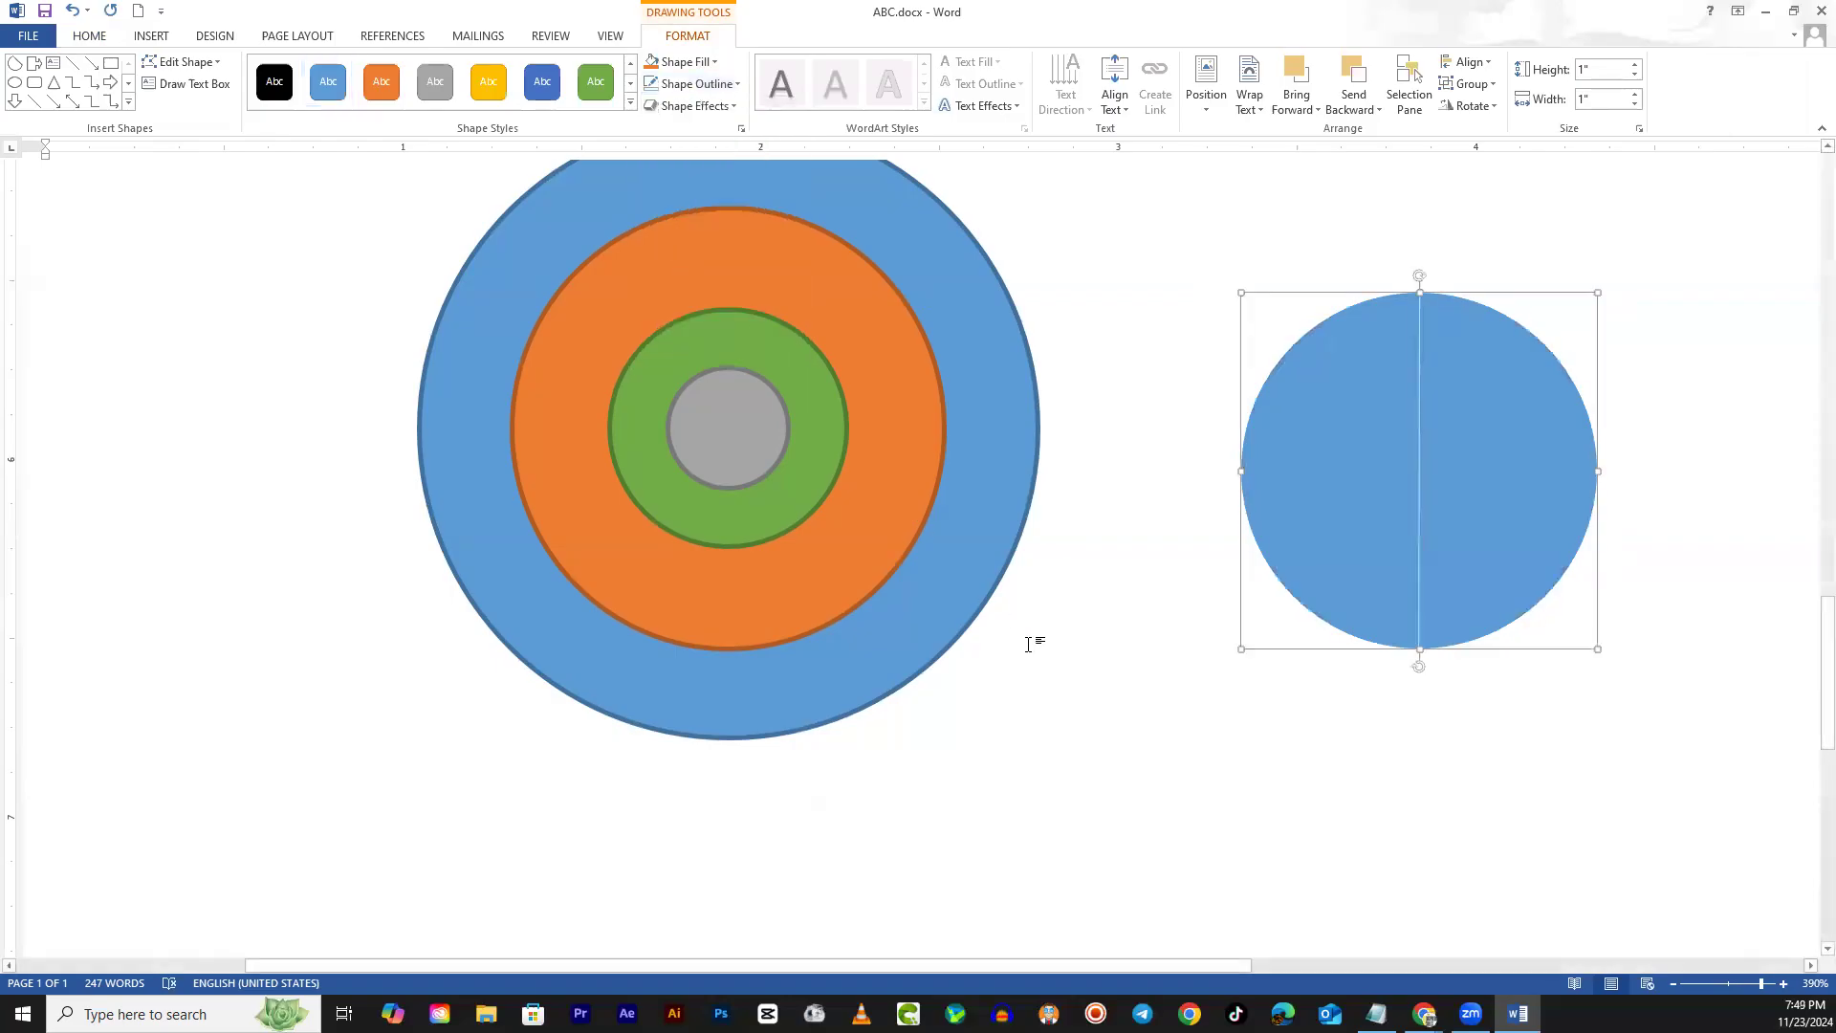
# Check the seamless blue circle, leaving its right half selected
pyautogui.click(1032, 639)
pyautogui.scroll(4, 1455, 606)
pyautogui.scroll(-2, 1610, 623)
pyautogui.click(1546, 640)
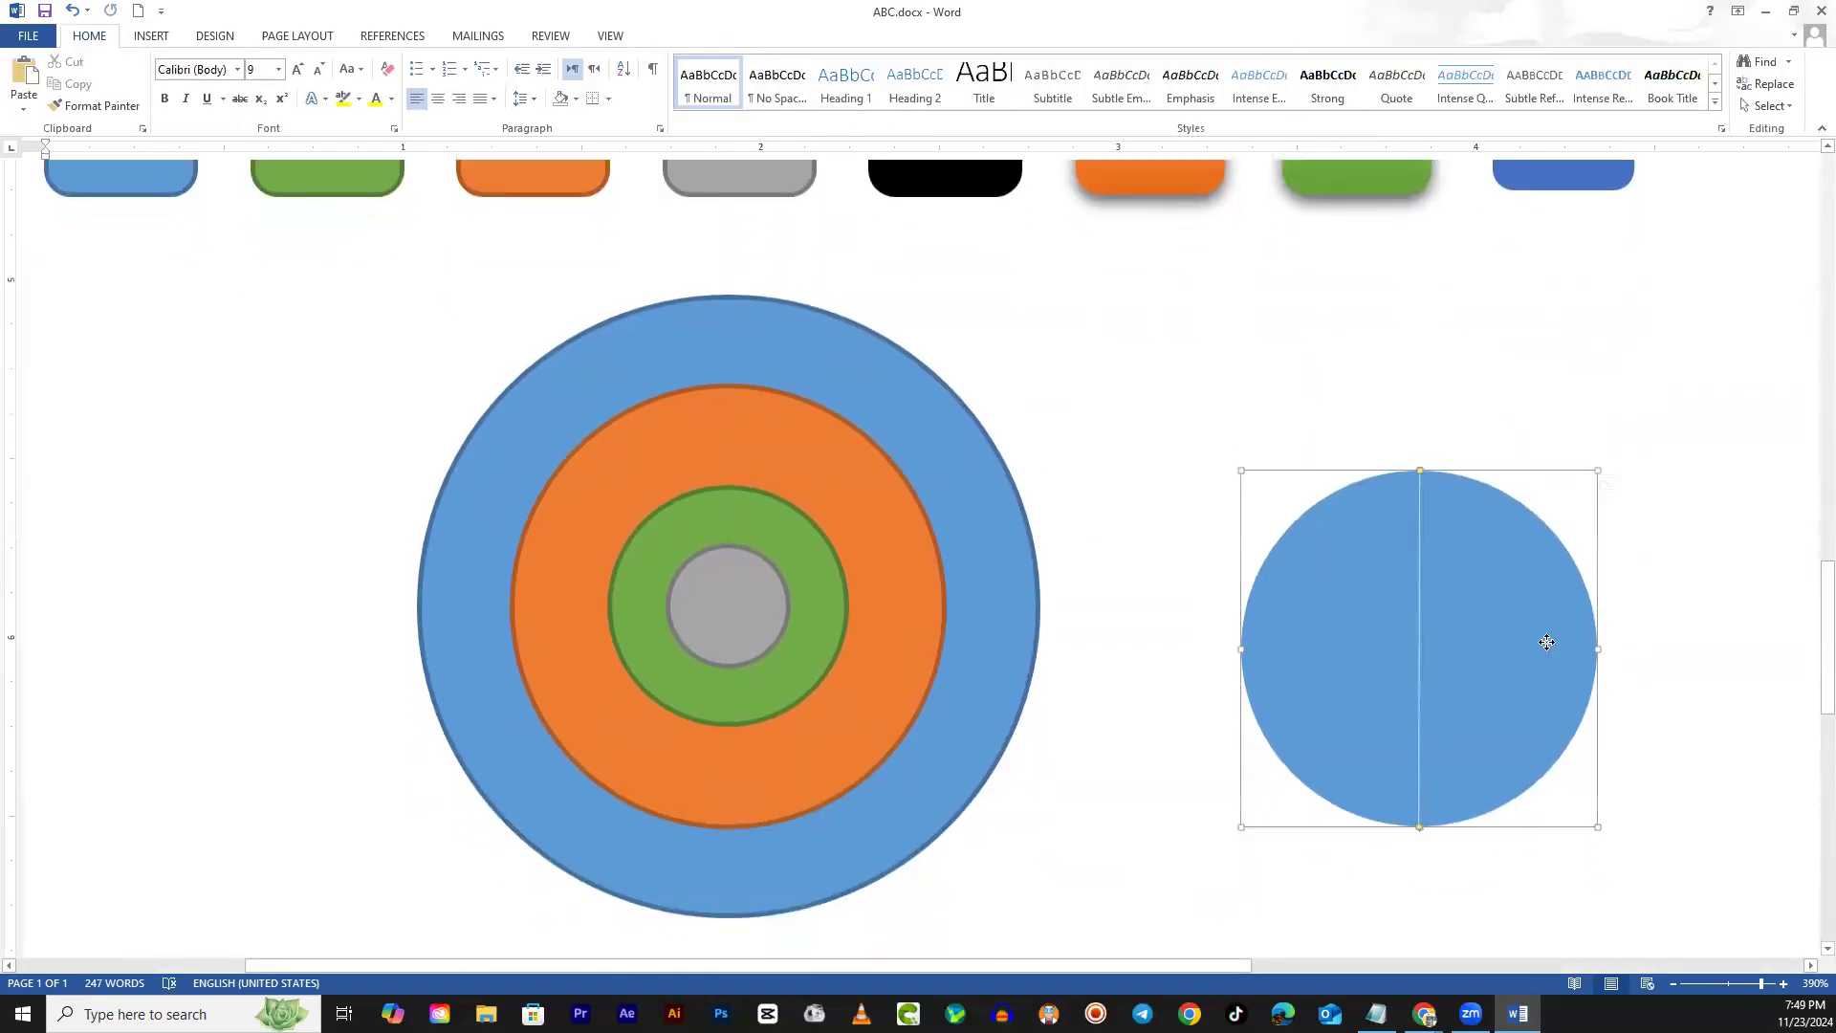
pyautogui.click(1644, 512)
pyautogui.scroll(2, 1643, 516)
pyautogui.scroll(-2, 1631, 546)
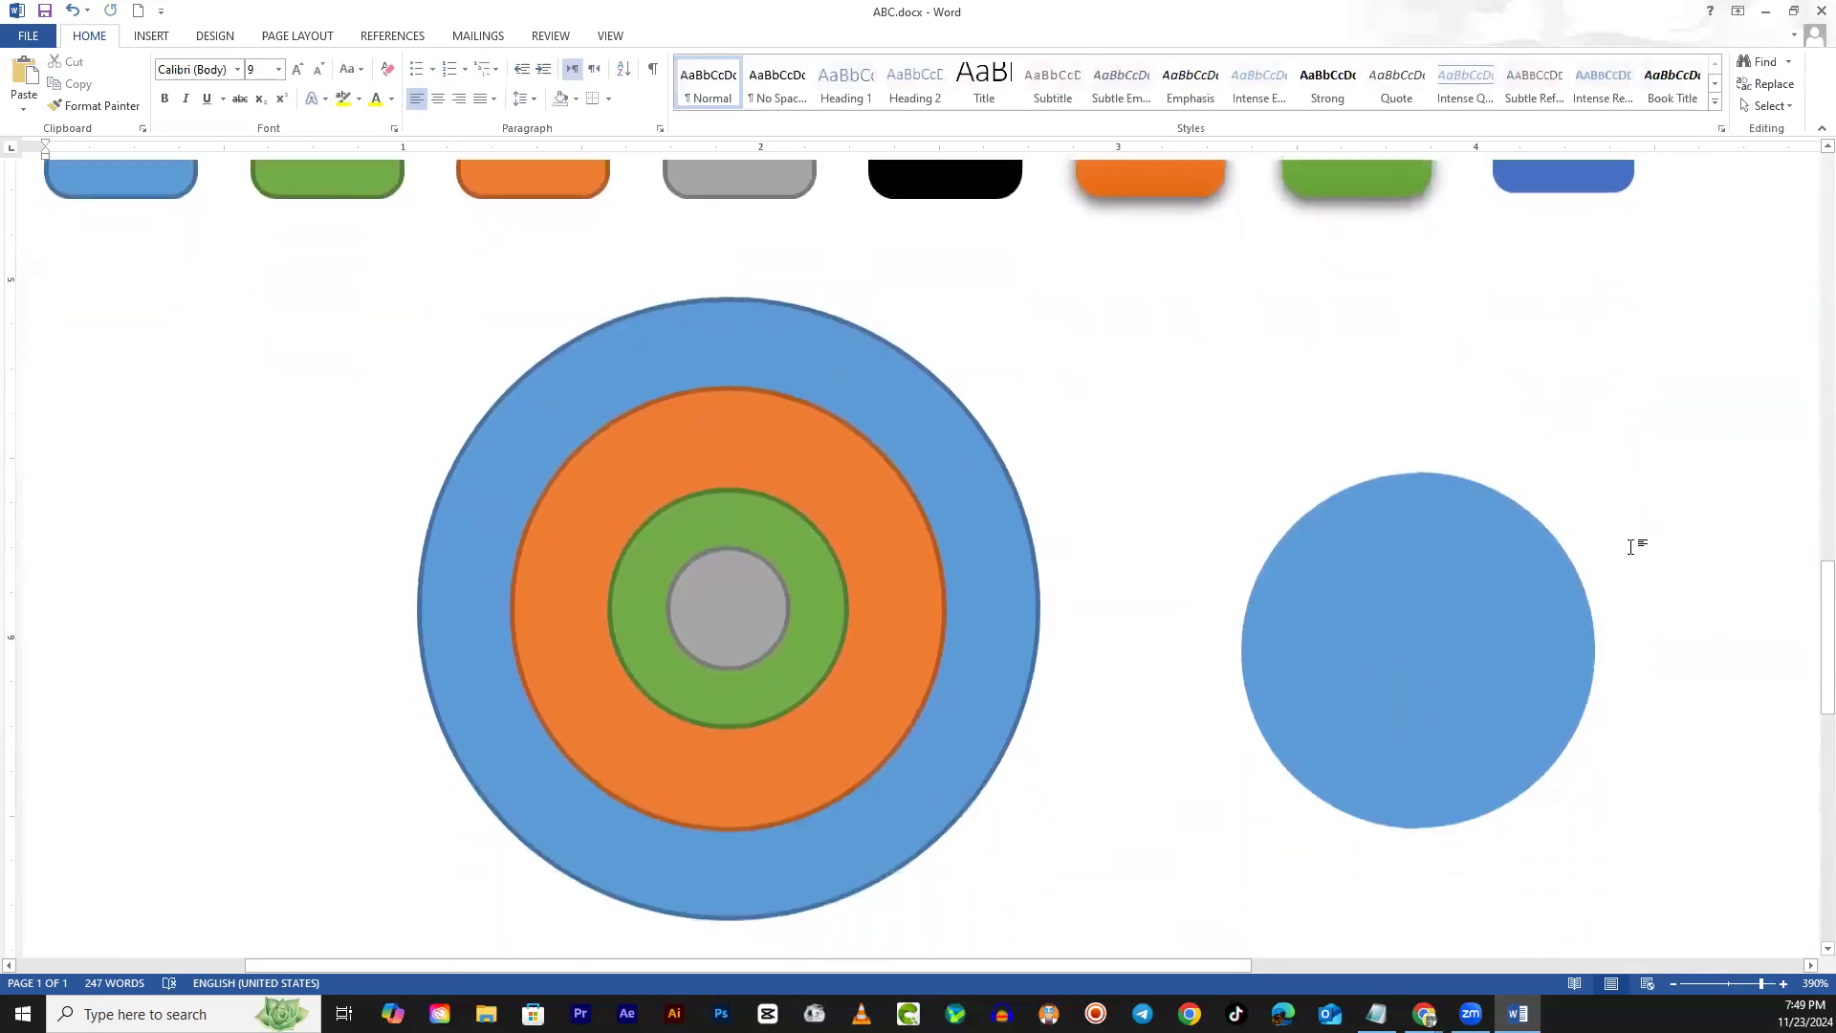
pyautogui.click(1540, 635)
pyautogui.click(1667, 435)
pyautogui.scroll(2, 1667, 435)
pyautogui.scroll(-3, 1606, 504)
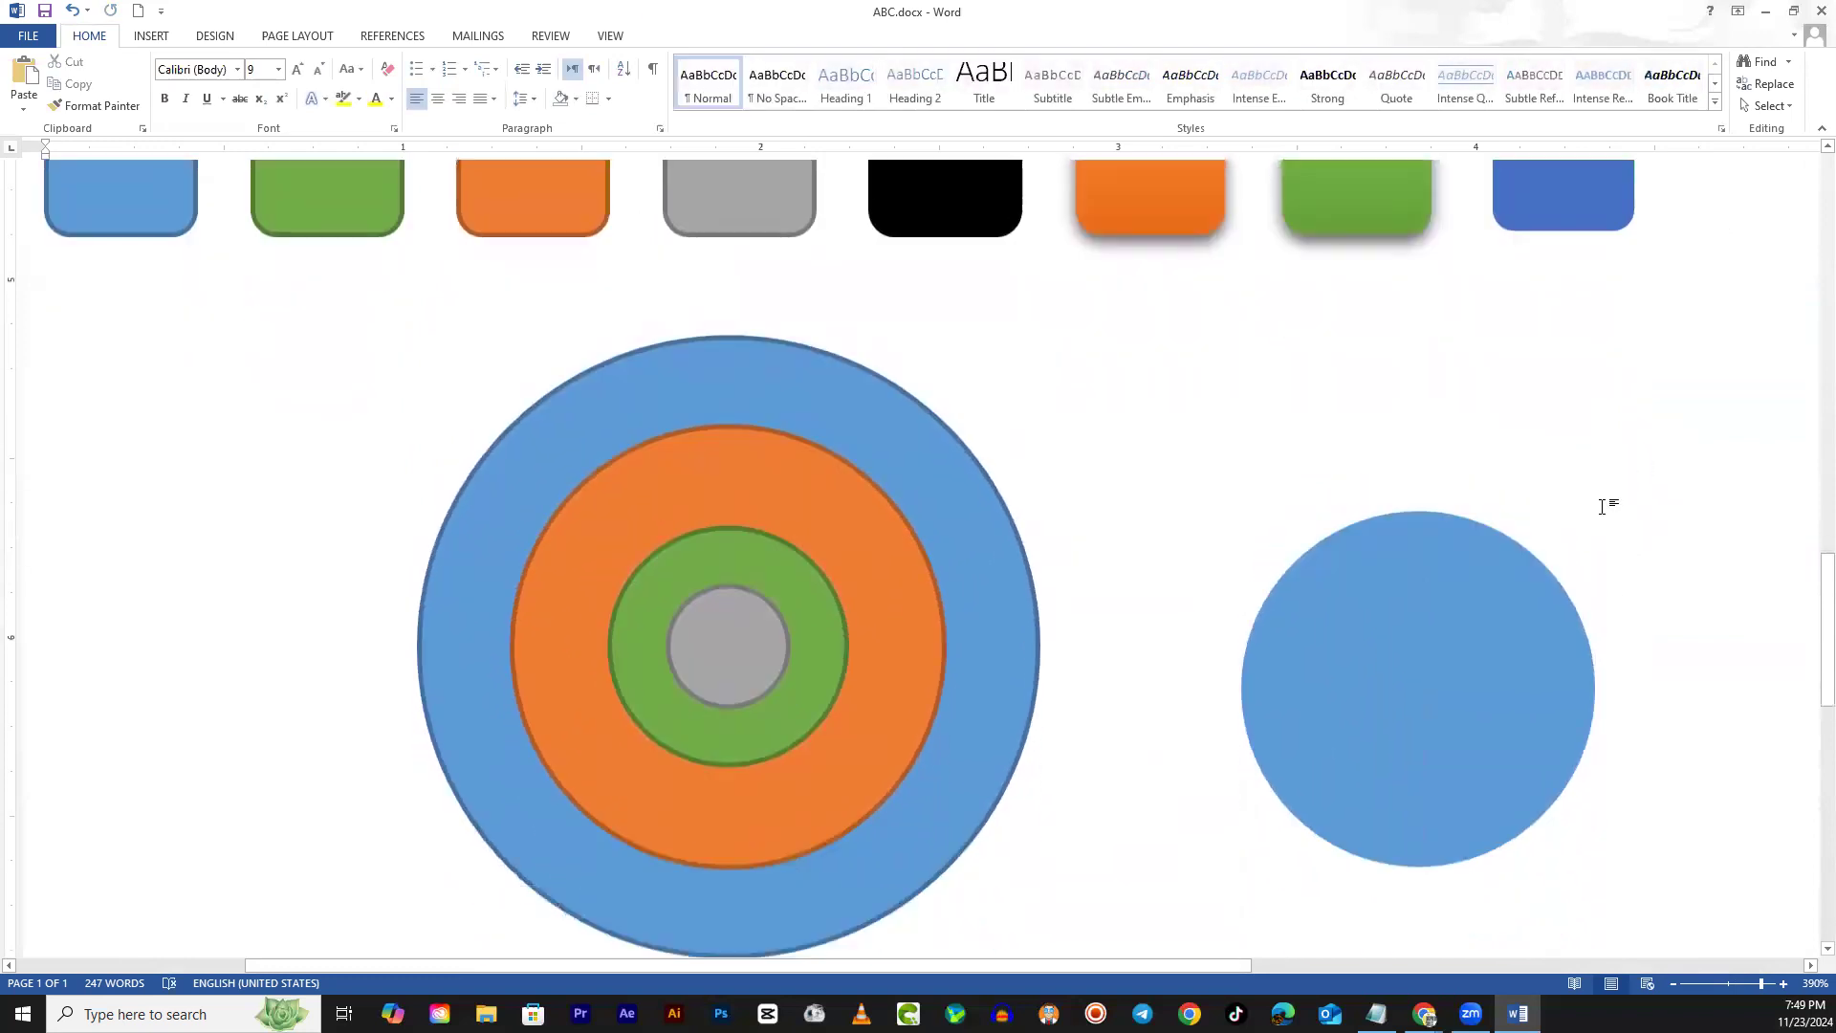
pyautogui.click(1482, 646)
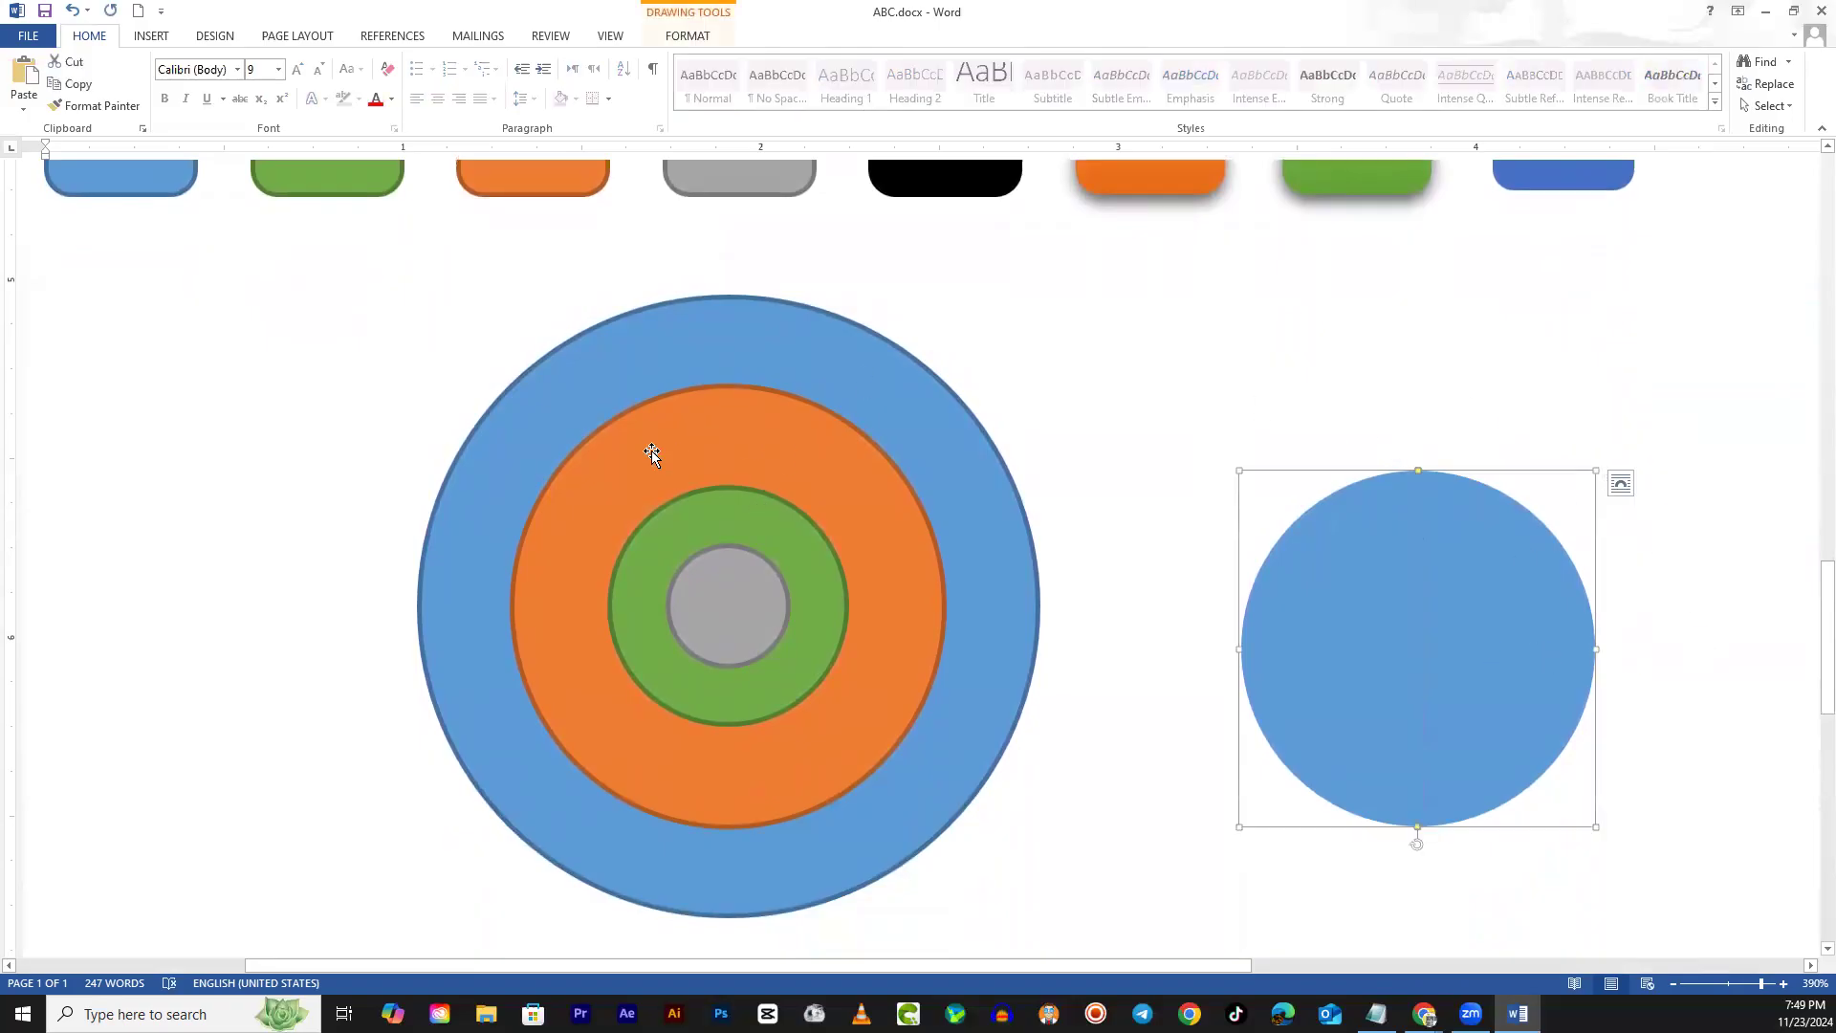
pyautogui.scroll(7, 674, 624)
pyautogui.scroll(-8, 669, 623)
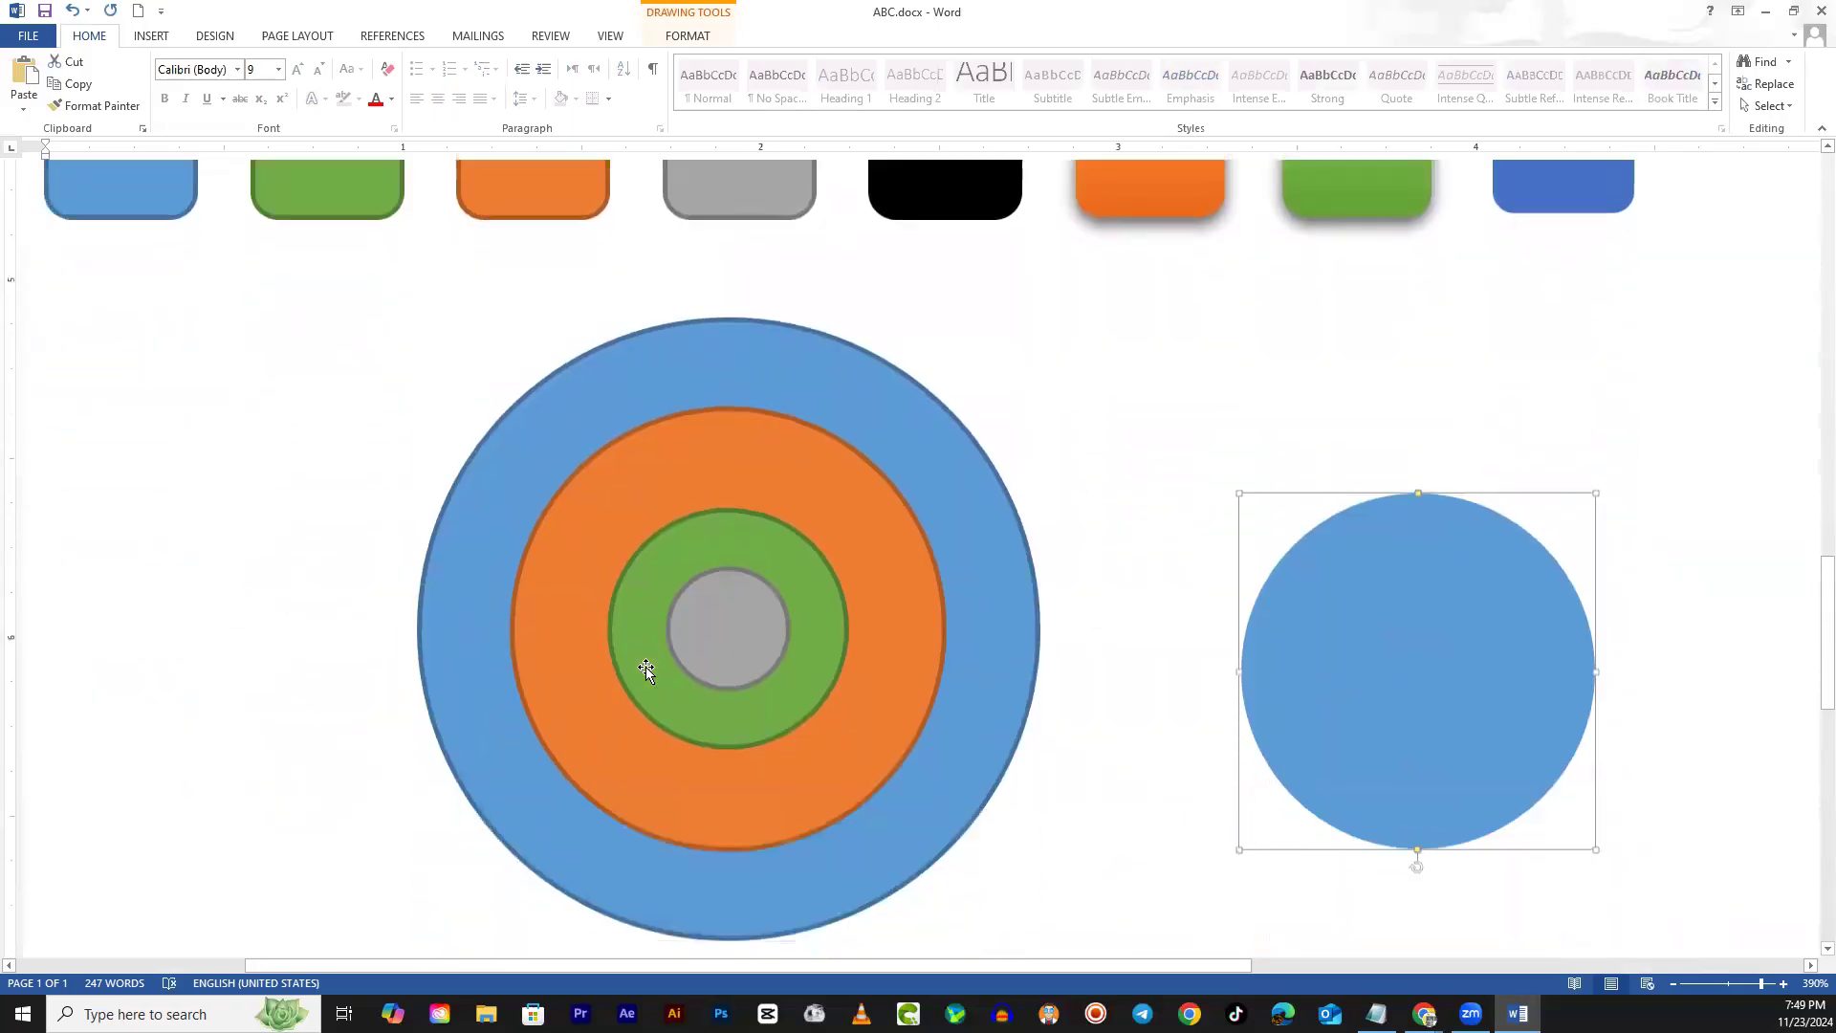
pyautogui.click(689, 36)
# Apply the orange Moderate Effect shape style to the circle's right half
pyautogui.click(630, 103)
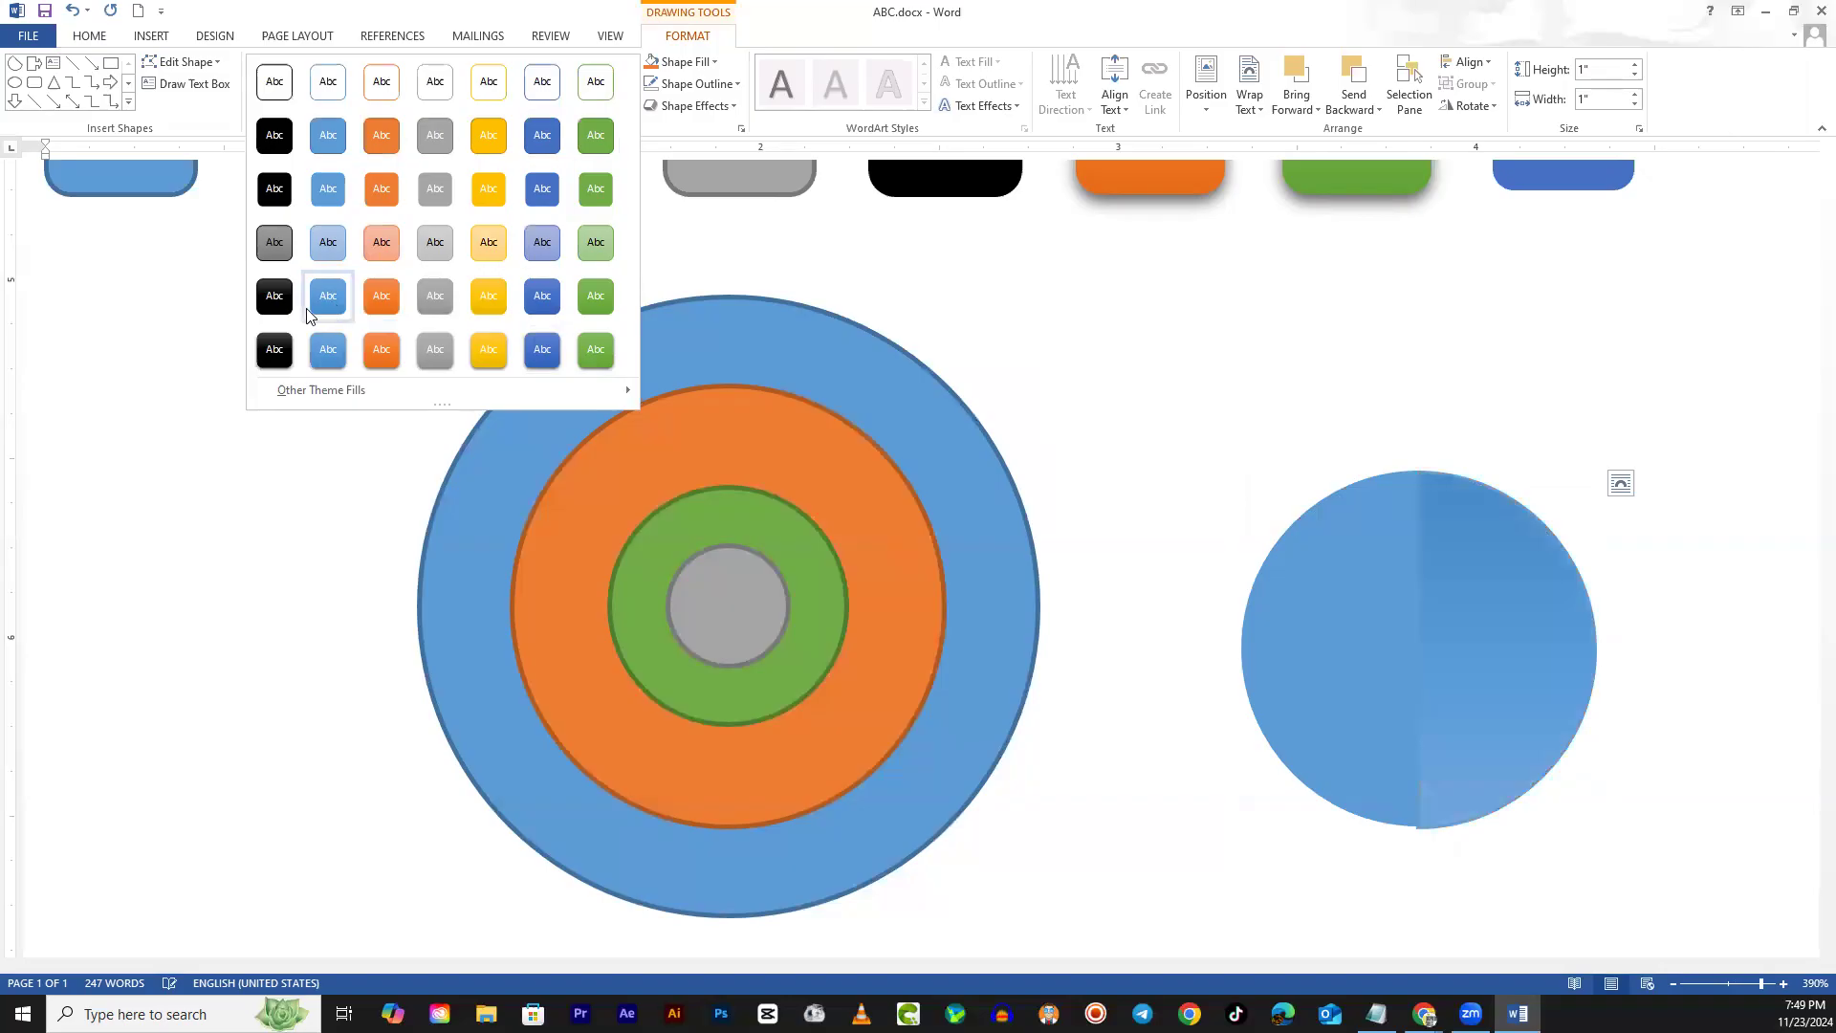
pyautogui.click(382, 295)
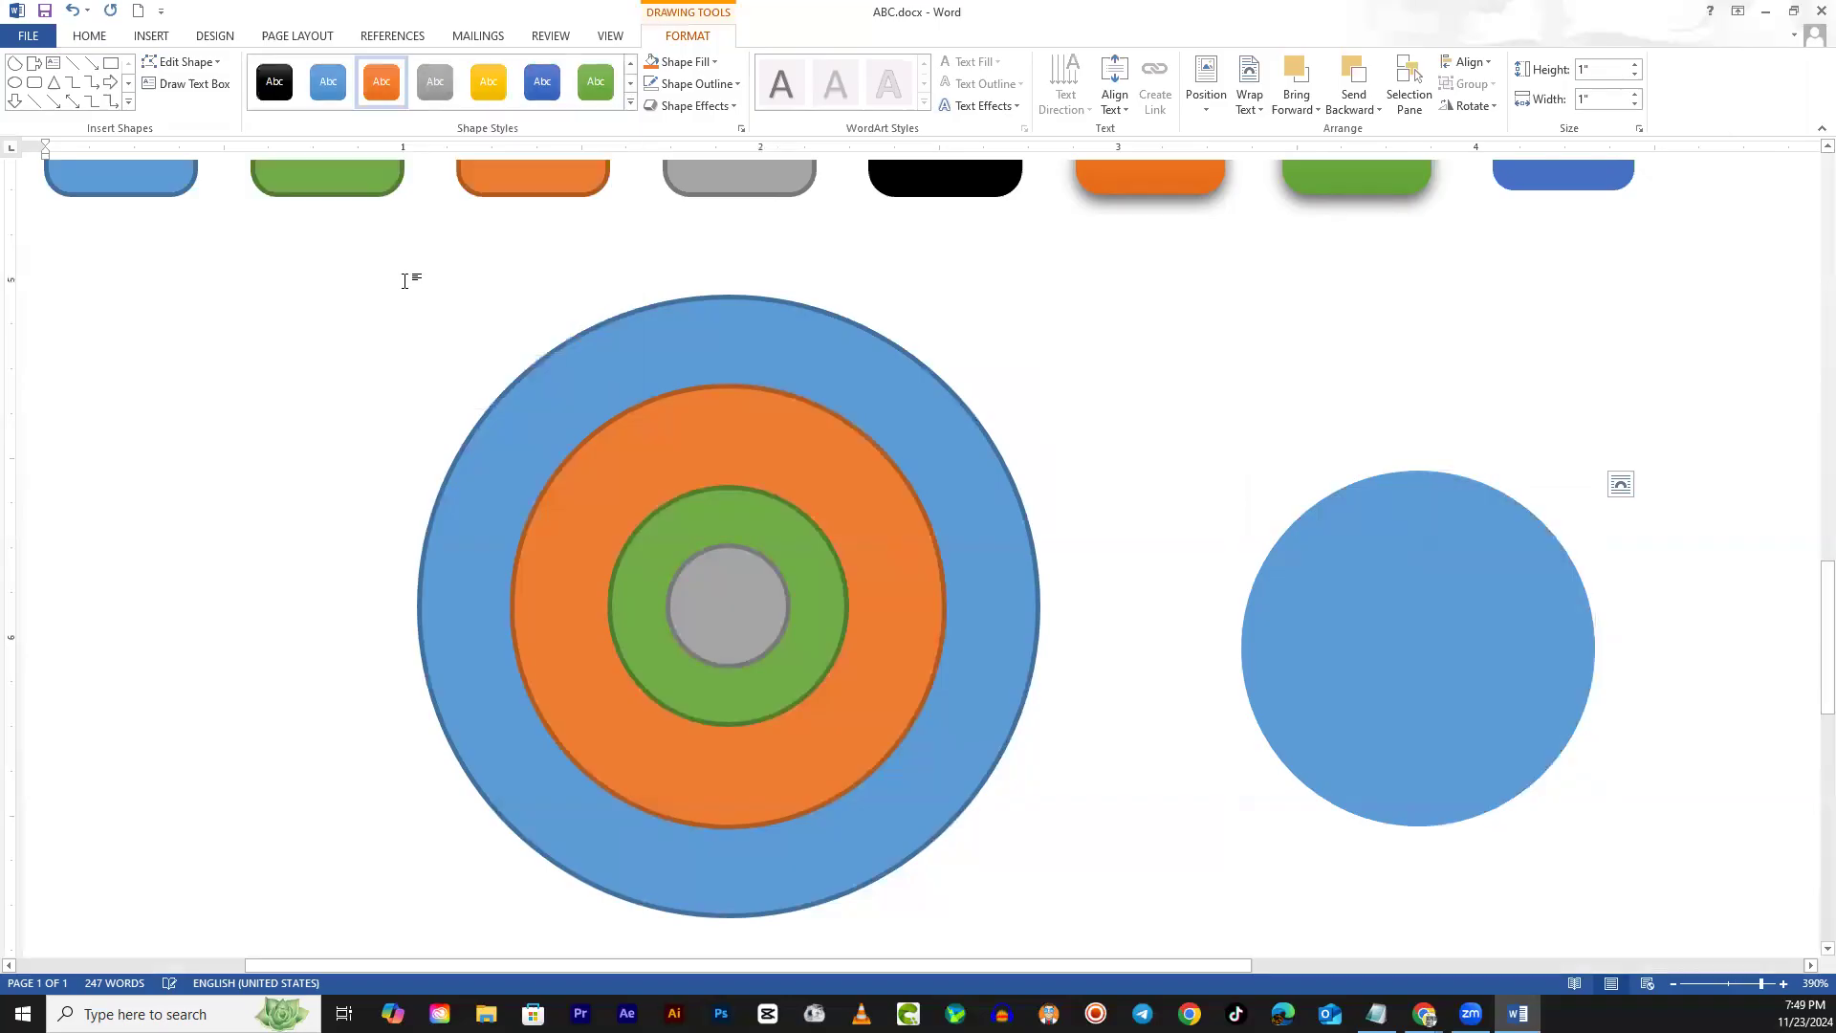
pyautogui.click(1075, 274)
pyautogui.scroll(2, 1316, 782)
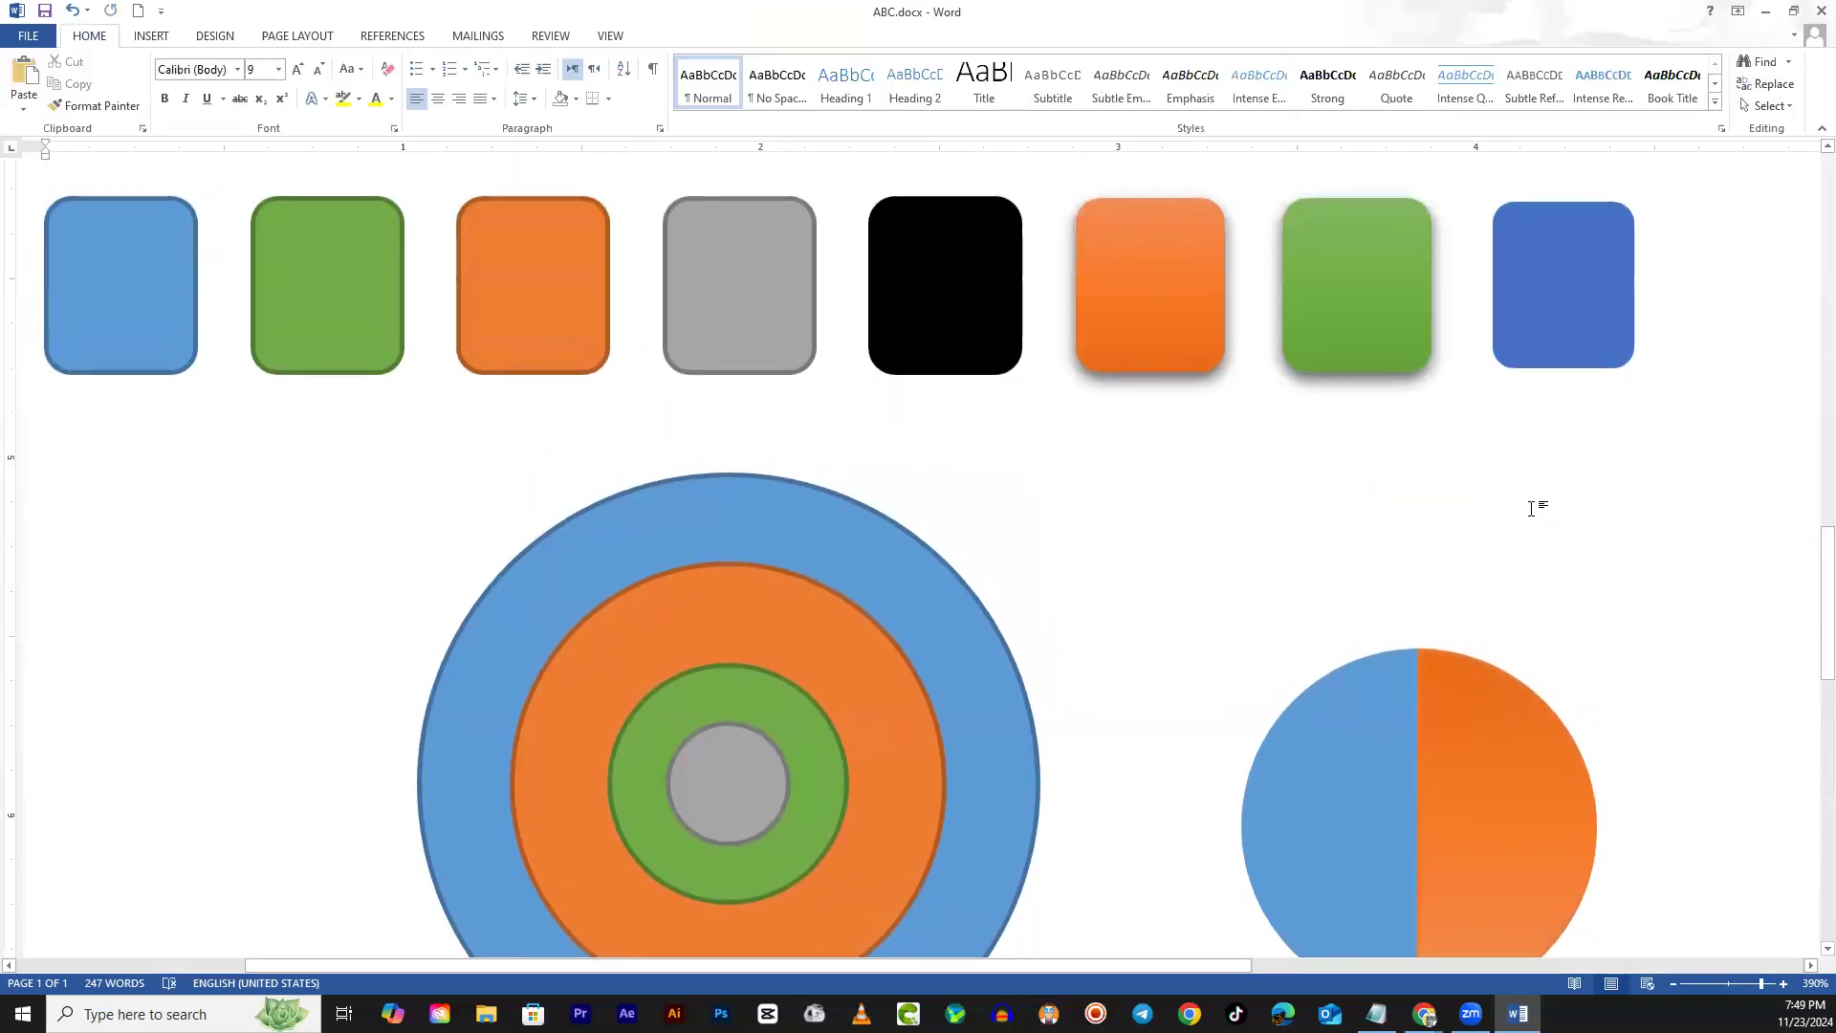
pyautogui.scroll(-4, 1564, 509)
pyautogui.scroll(10, 1699, 660)
pyautogui.scroll(-20, 1712, 541)
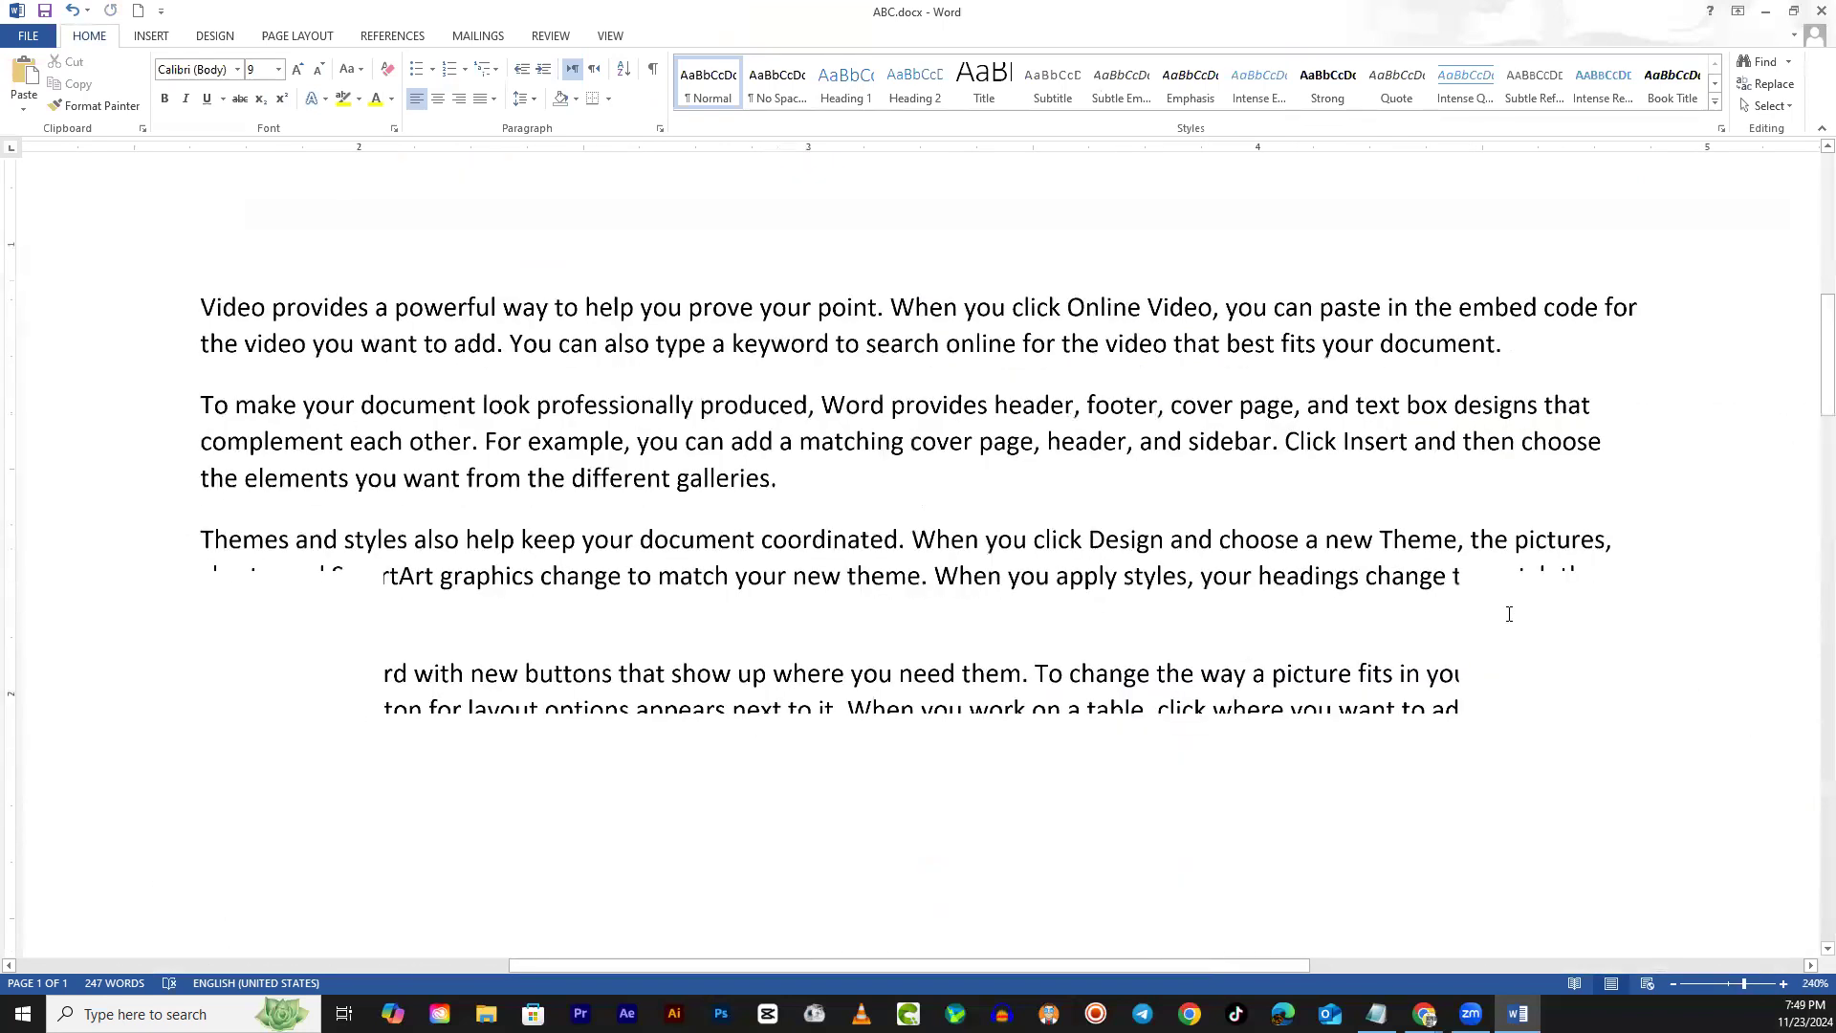
pyautogui.scroll(-4, 1509, 614)
pyautogui.scroll(-6, 1496, 635)
pyautogui.scroll(6, 1148, 644)
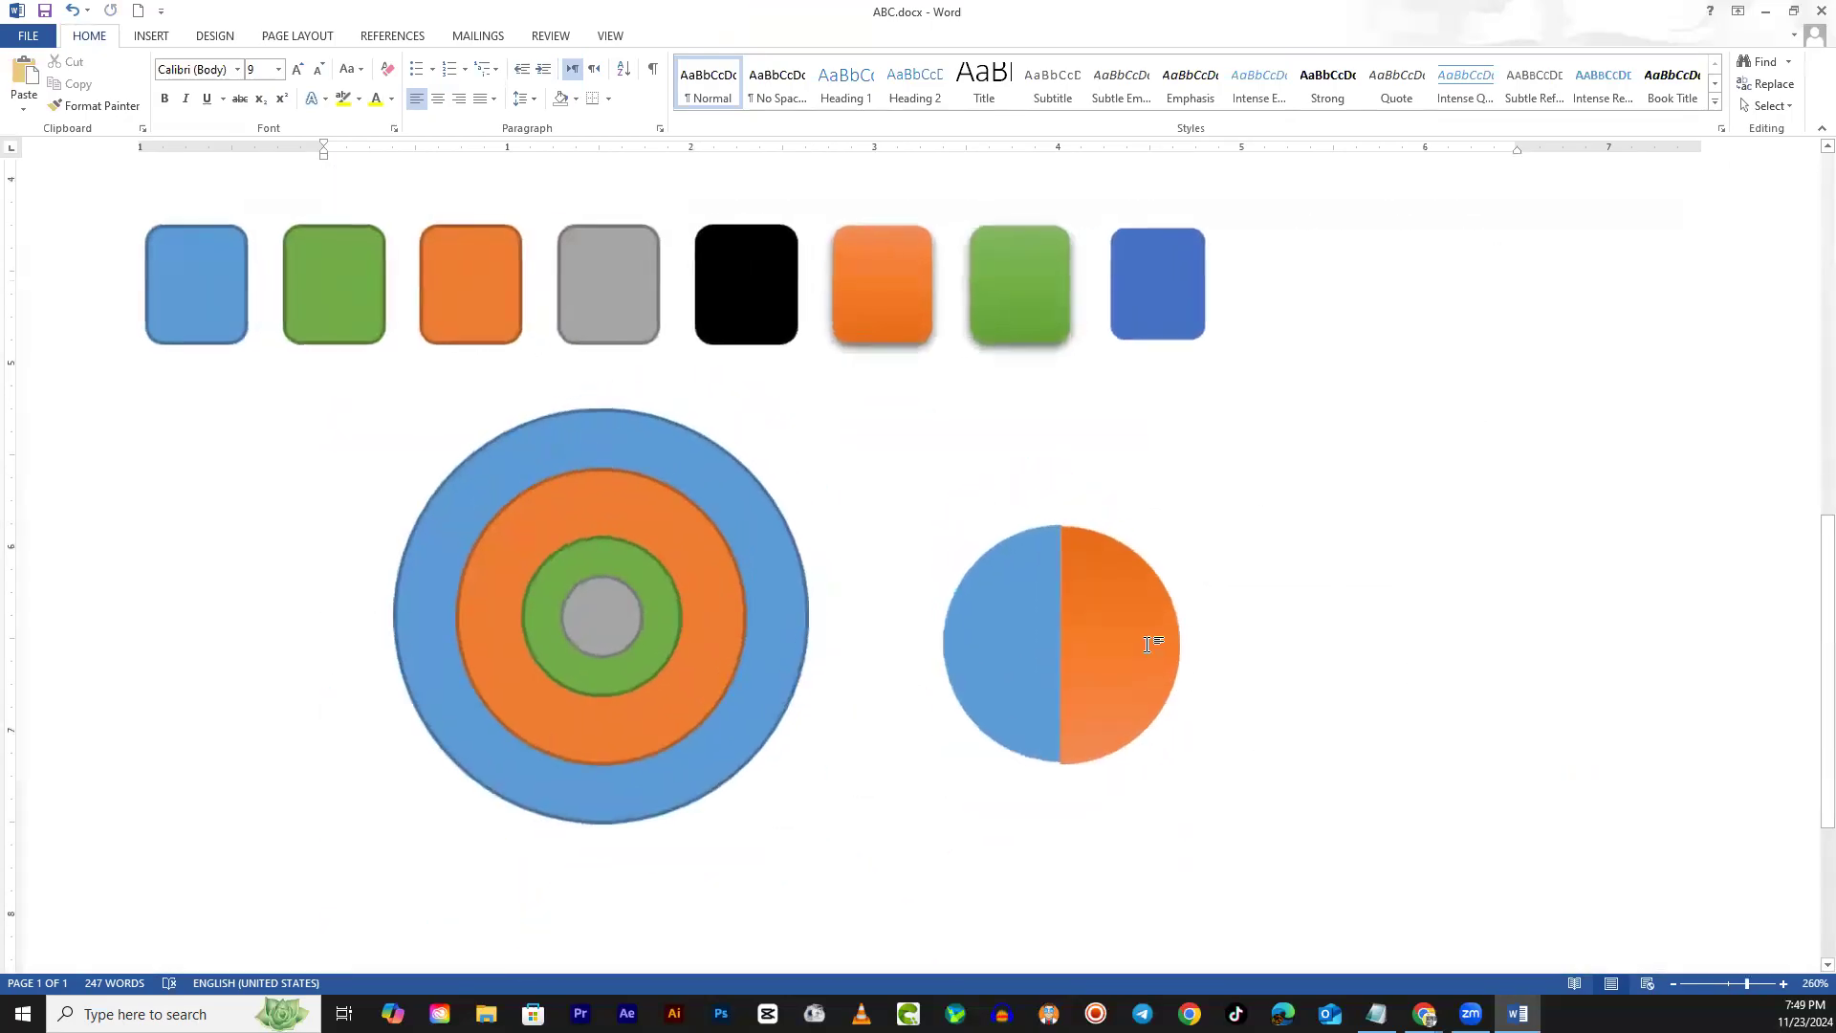
pyautogui.scroll(12, 1148, 644)
pyautogui.click(1219, 750)
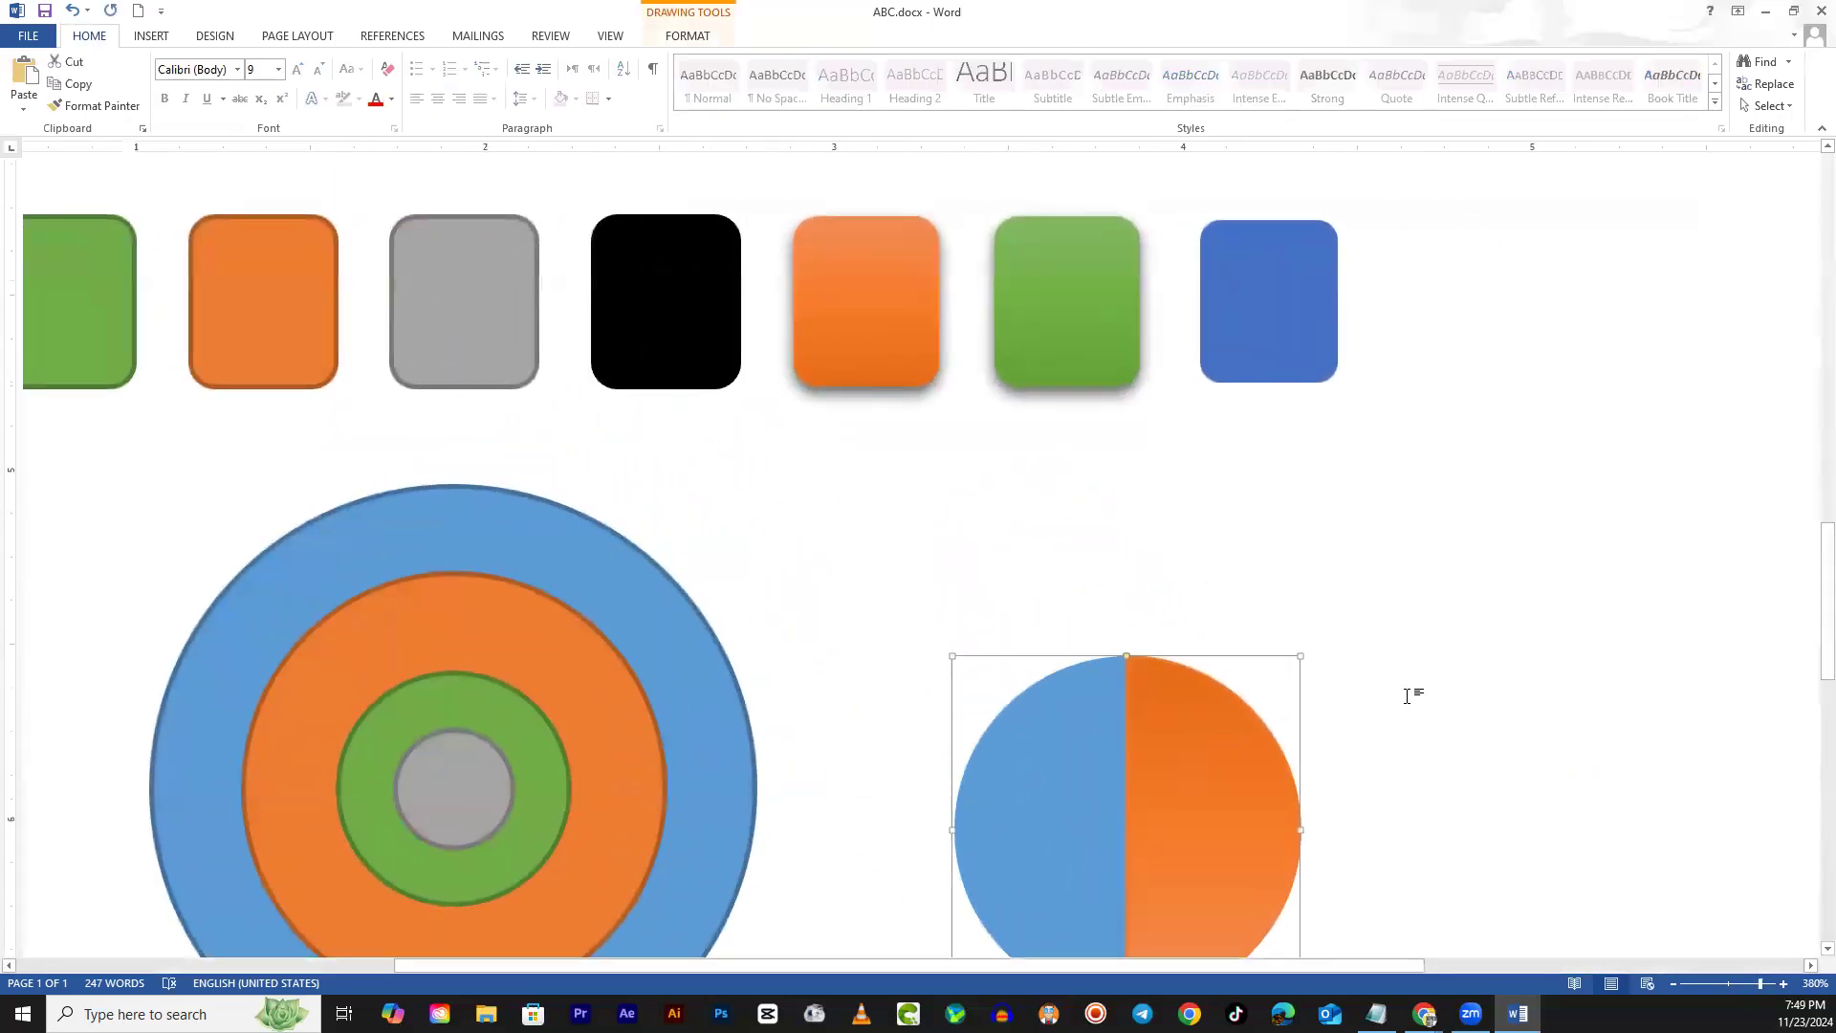
pyautogui.click(1566, 652)
pyautogui.scroll(-3, 1545, 727)
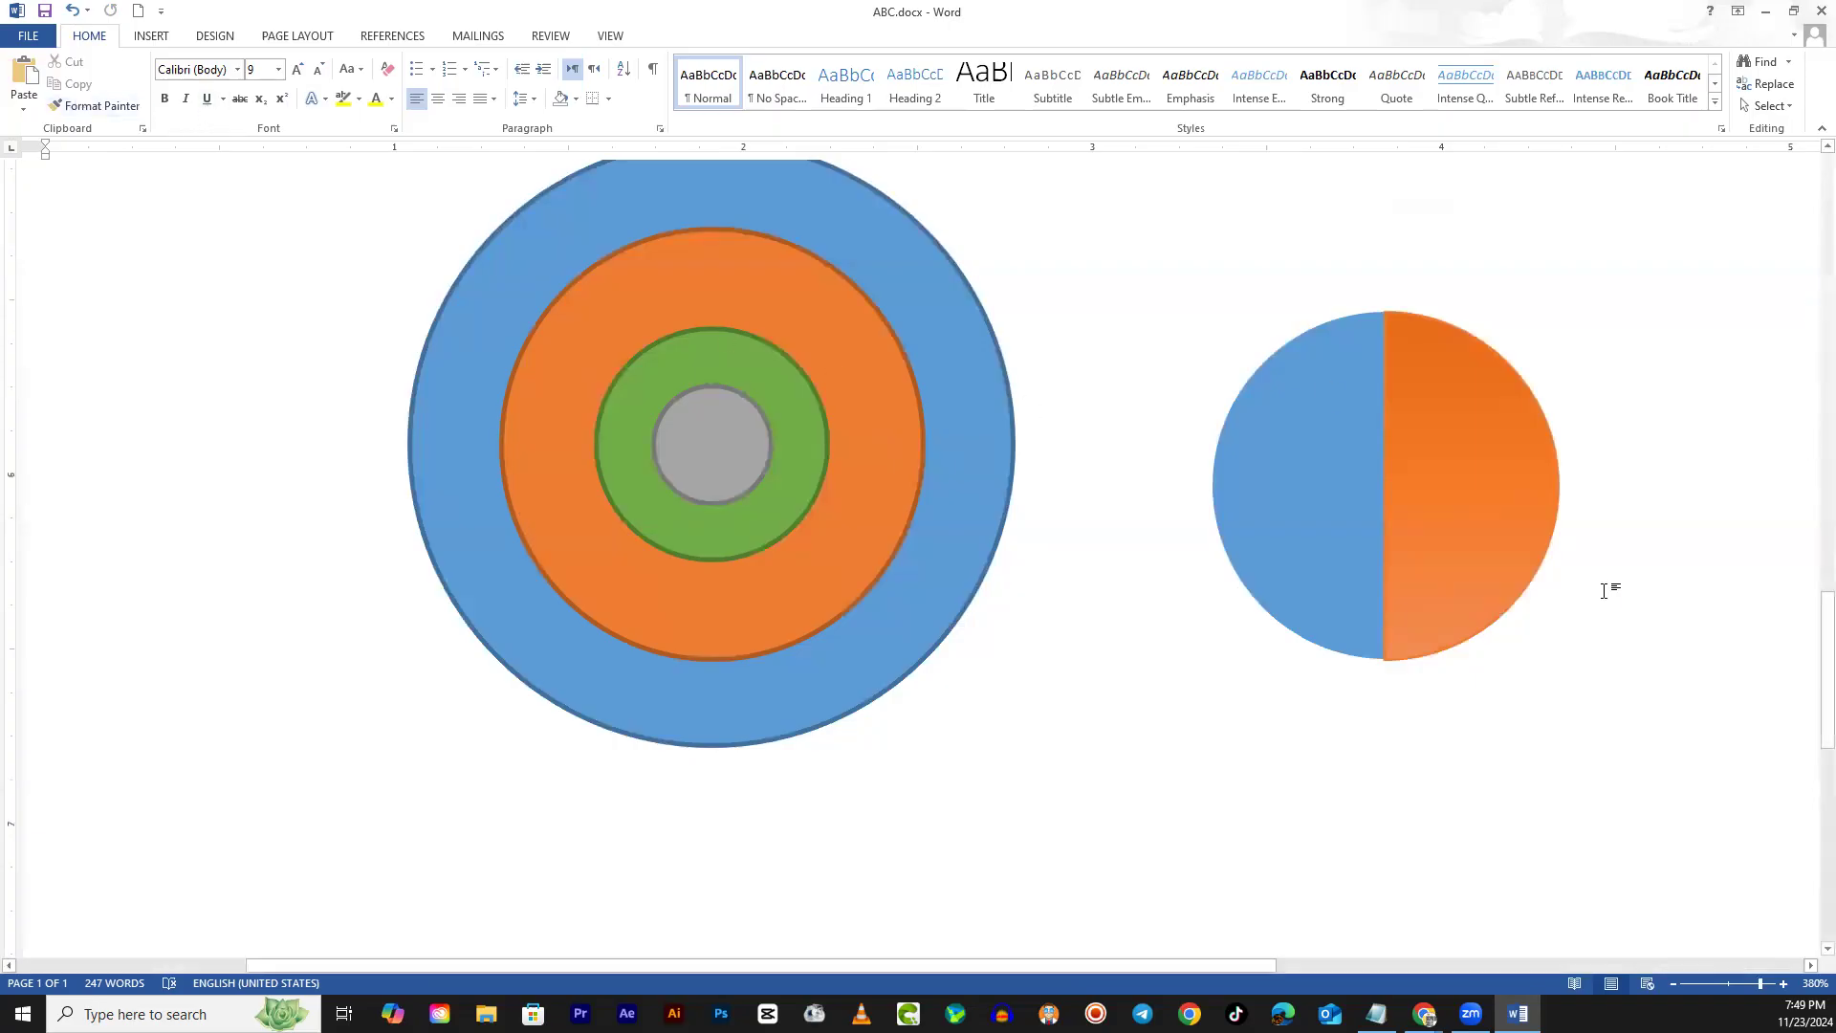
pyautogui.moveTo(1252, 968); pyautogui.dragTo(1436, 966)
pyautogui.click(1147, 428)
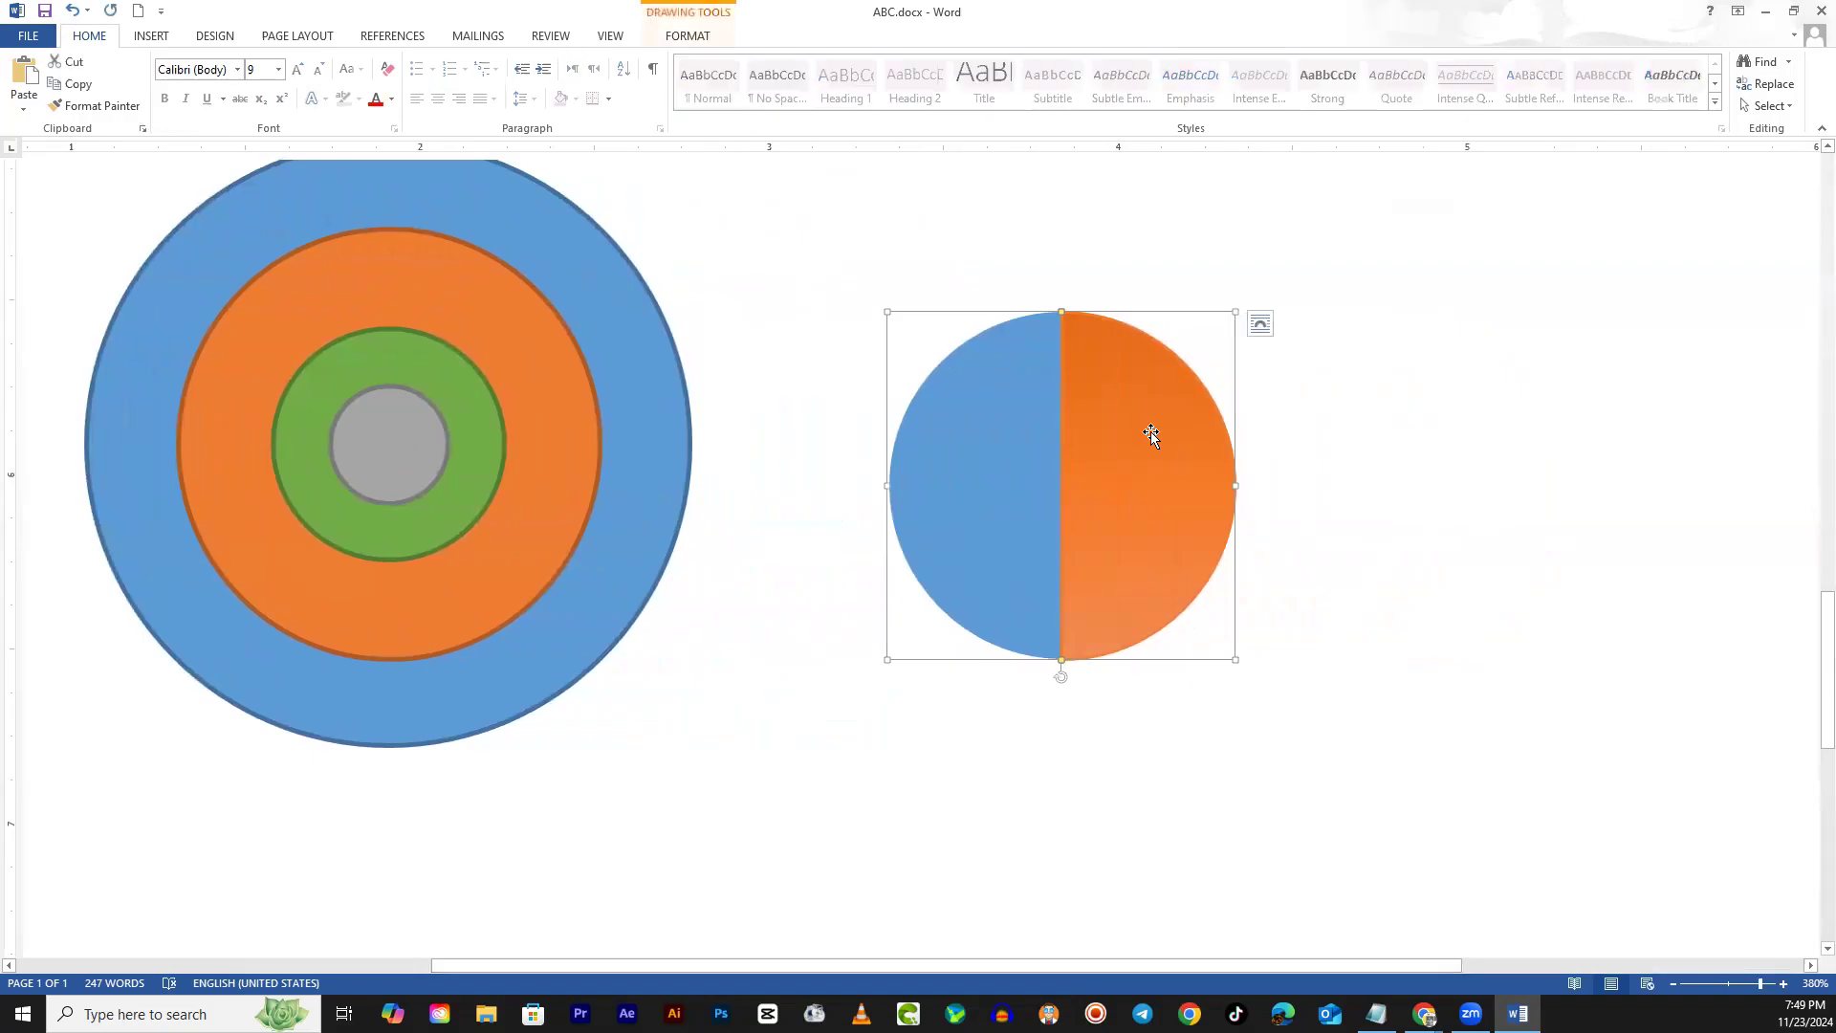
pyautogui.click(1017, 444)
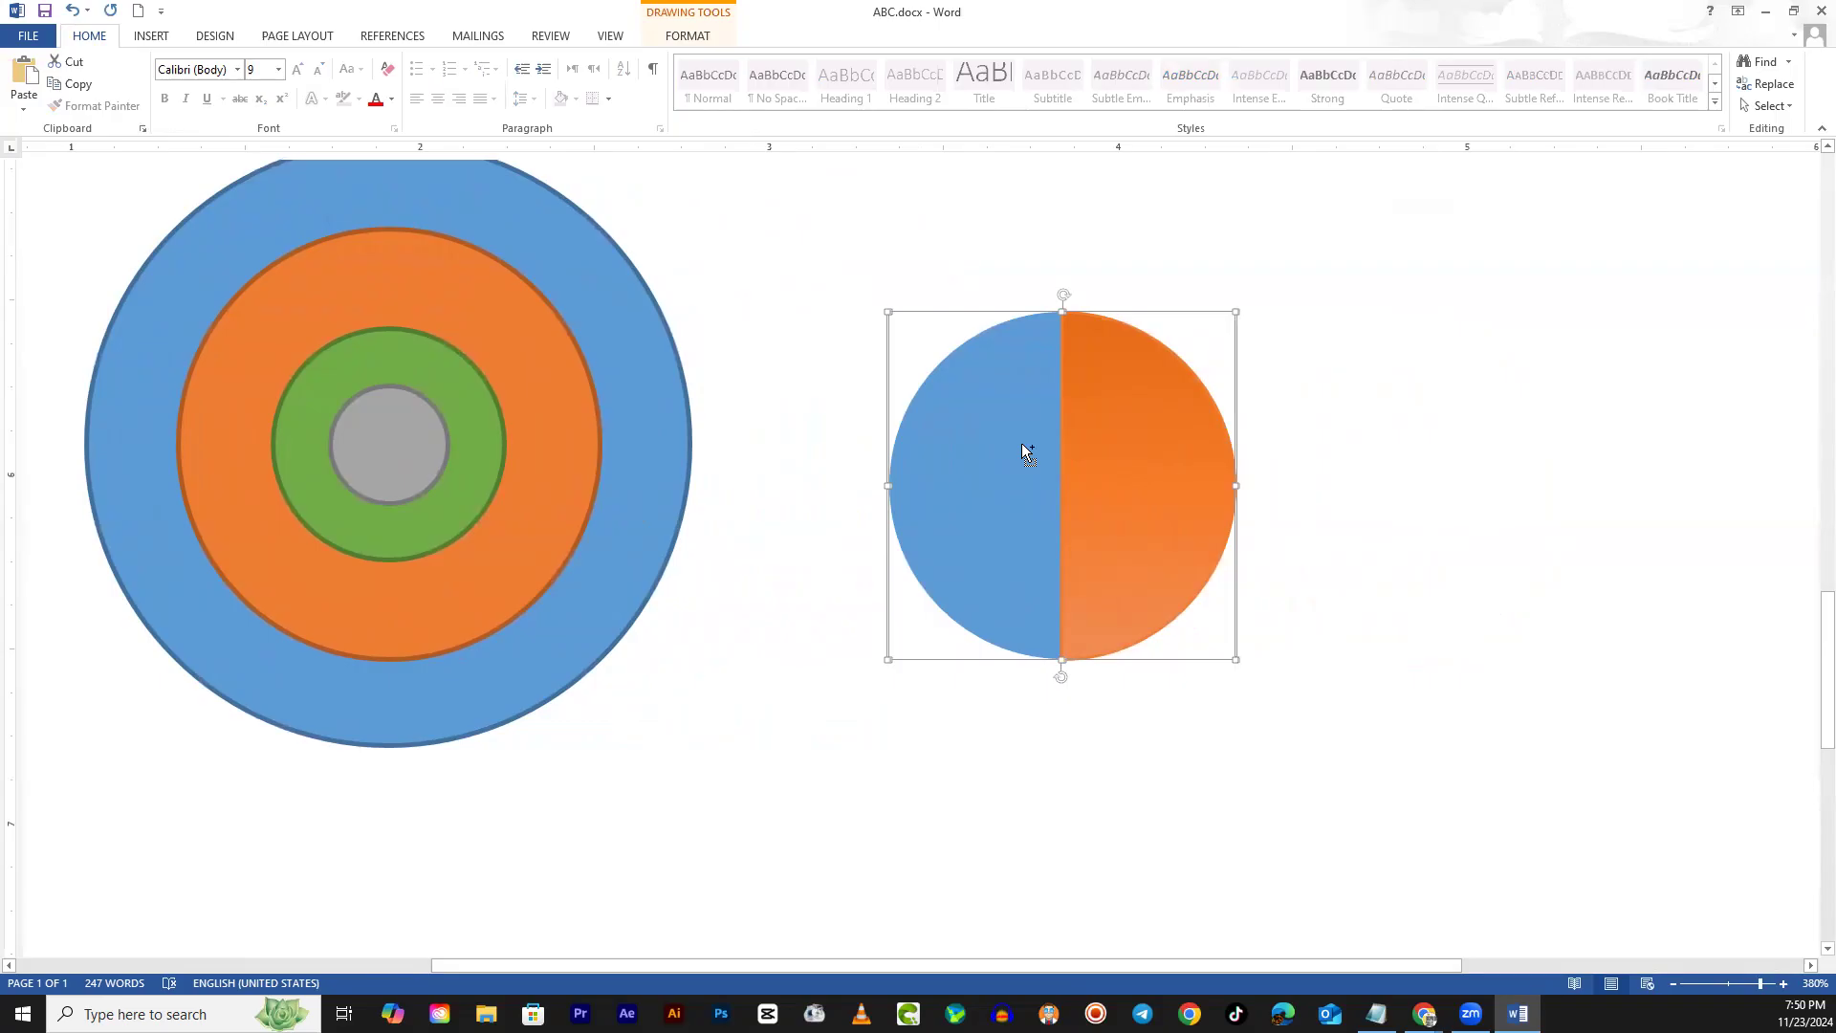
# Paste a copy of the split circle and shrink it to a smaller size
pyautogui.hotkey('ctrl', 'v')
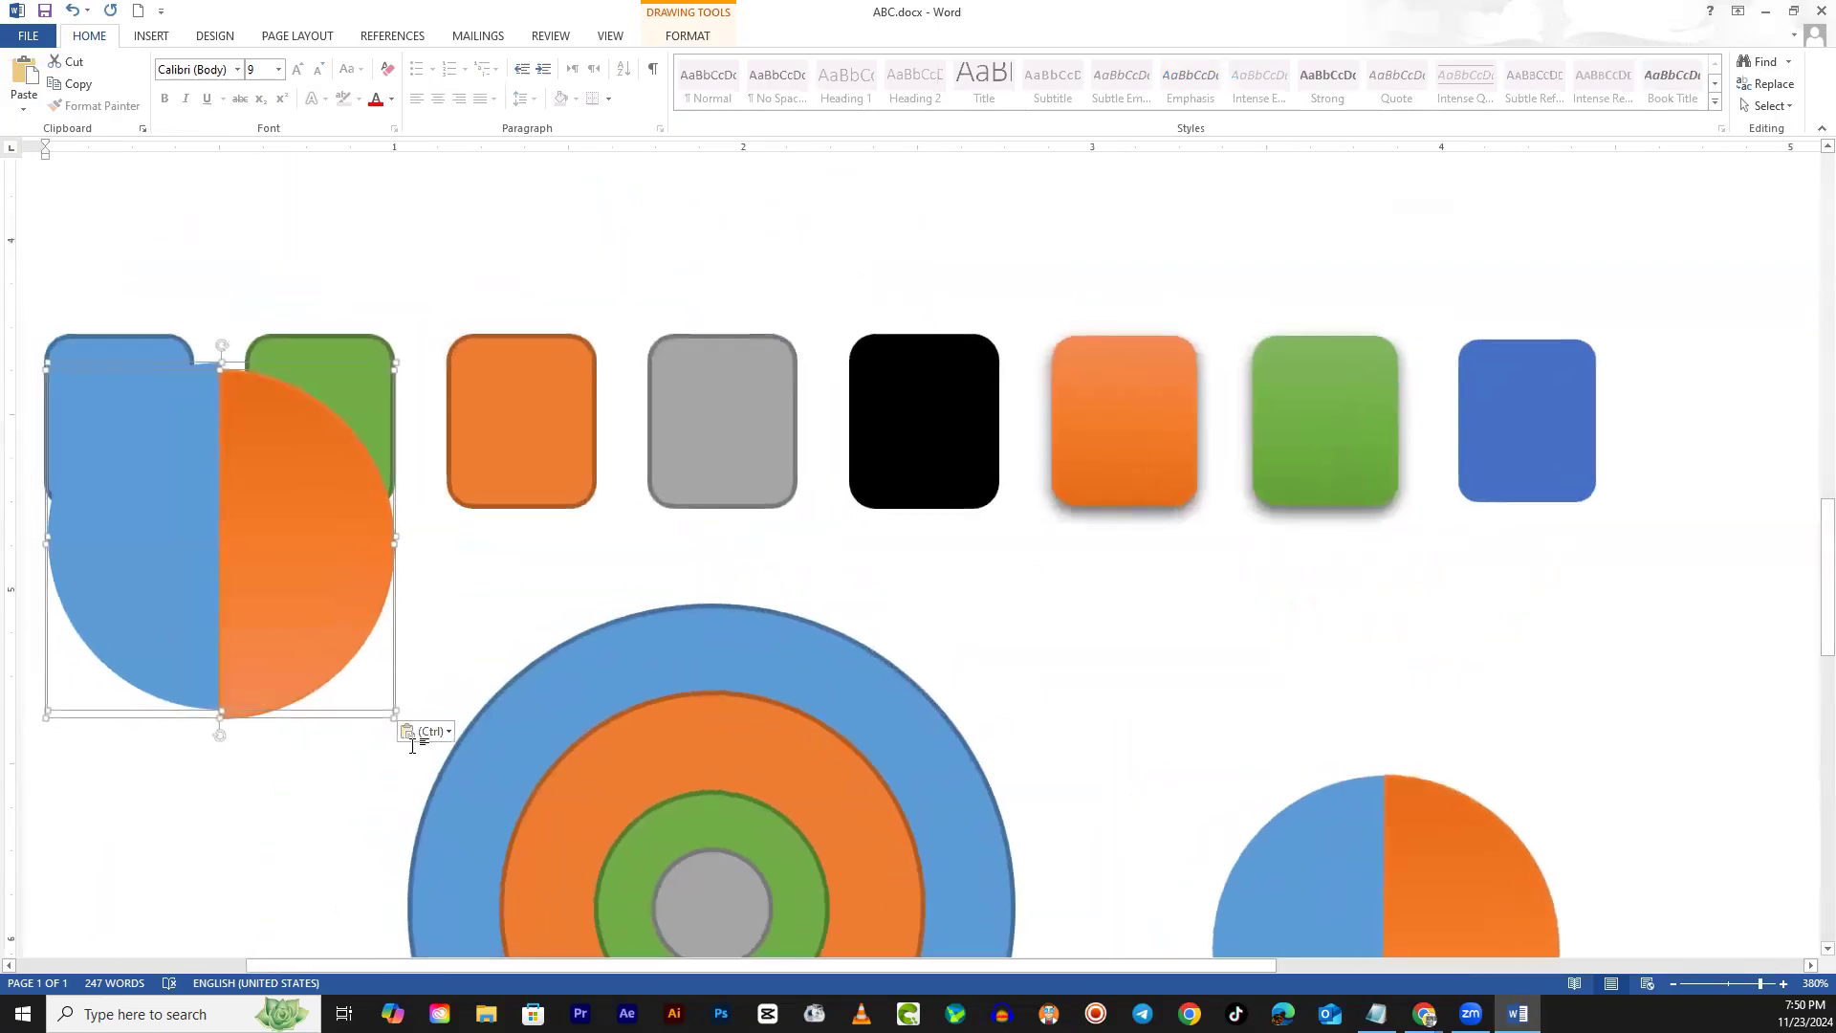
pyautogui.scroll(-3, 402, 783)
pyautogui.scroll(5, 402, 782)
pyautogui.moveTo(299, 384); pyautogui.dragTo(1357, 507)
pyautogui.moveTo(1453, 659)
pyautogui.mouseDown()
pyautogui.moveTo(1360, 570)
pyautogui.moveTo(1342, 513)
pyautogui.moveTo(1377, 588)
pyautogui.moveTo(1343, 571)
pyautogui.mouseUp()
pyautogui.click(1516, 504)
pyautogui.click(1282, 504)
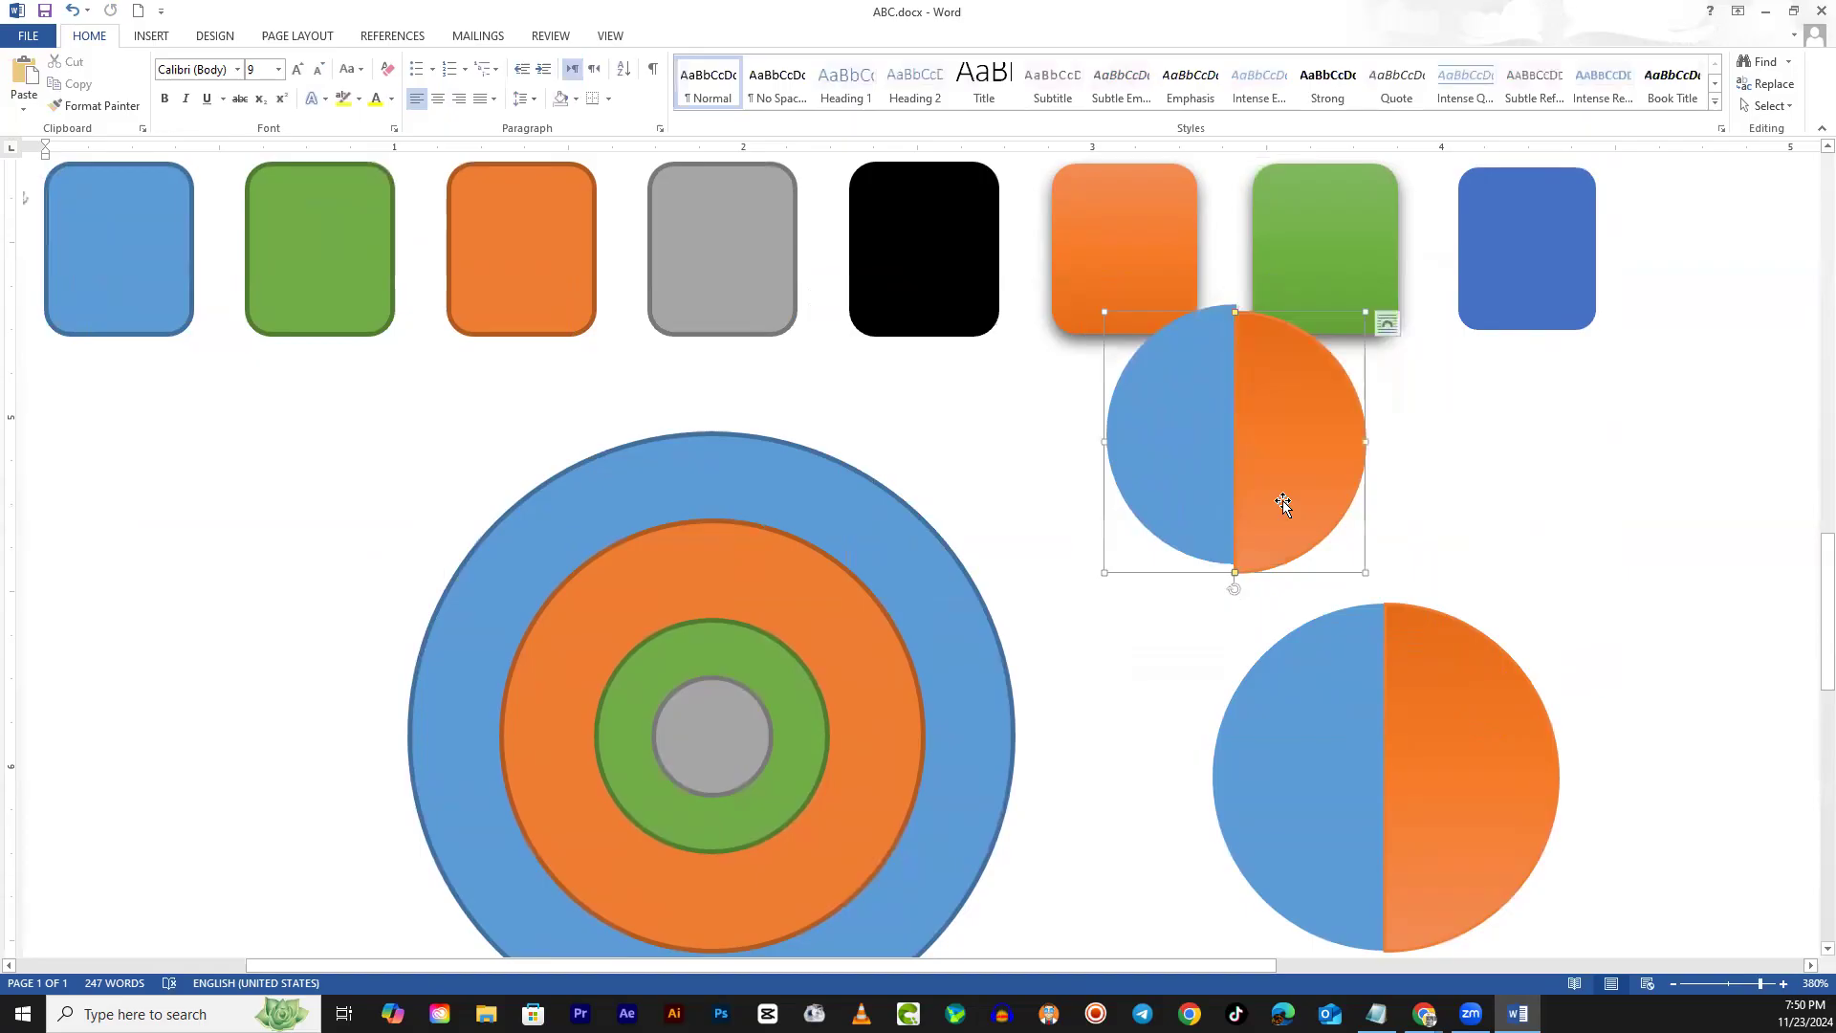
# Move the smaller split circle onto the larger two-tone circle
pyautogui.press('Up')
pyautogui.press('Up')
pyautogui.click(1447, 525)
pyautogui.click(1282, 498)
pyautogui.click(1441, 521)
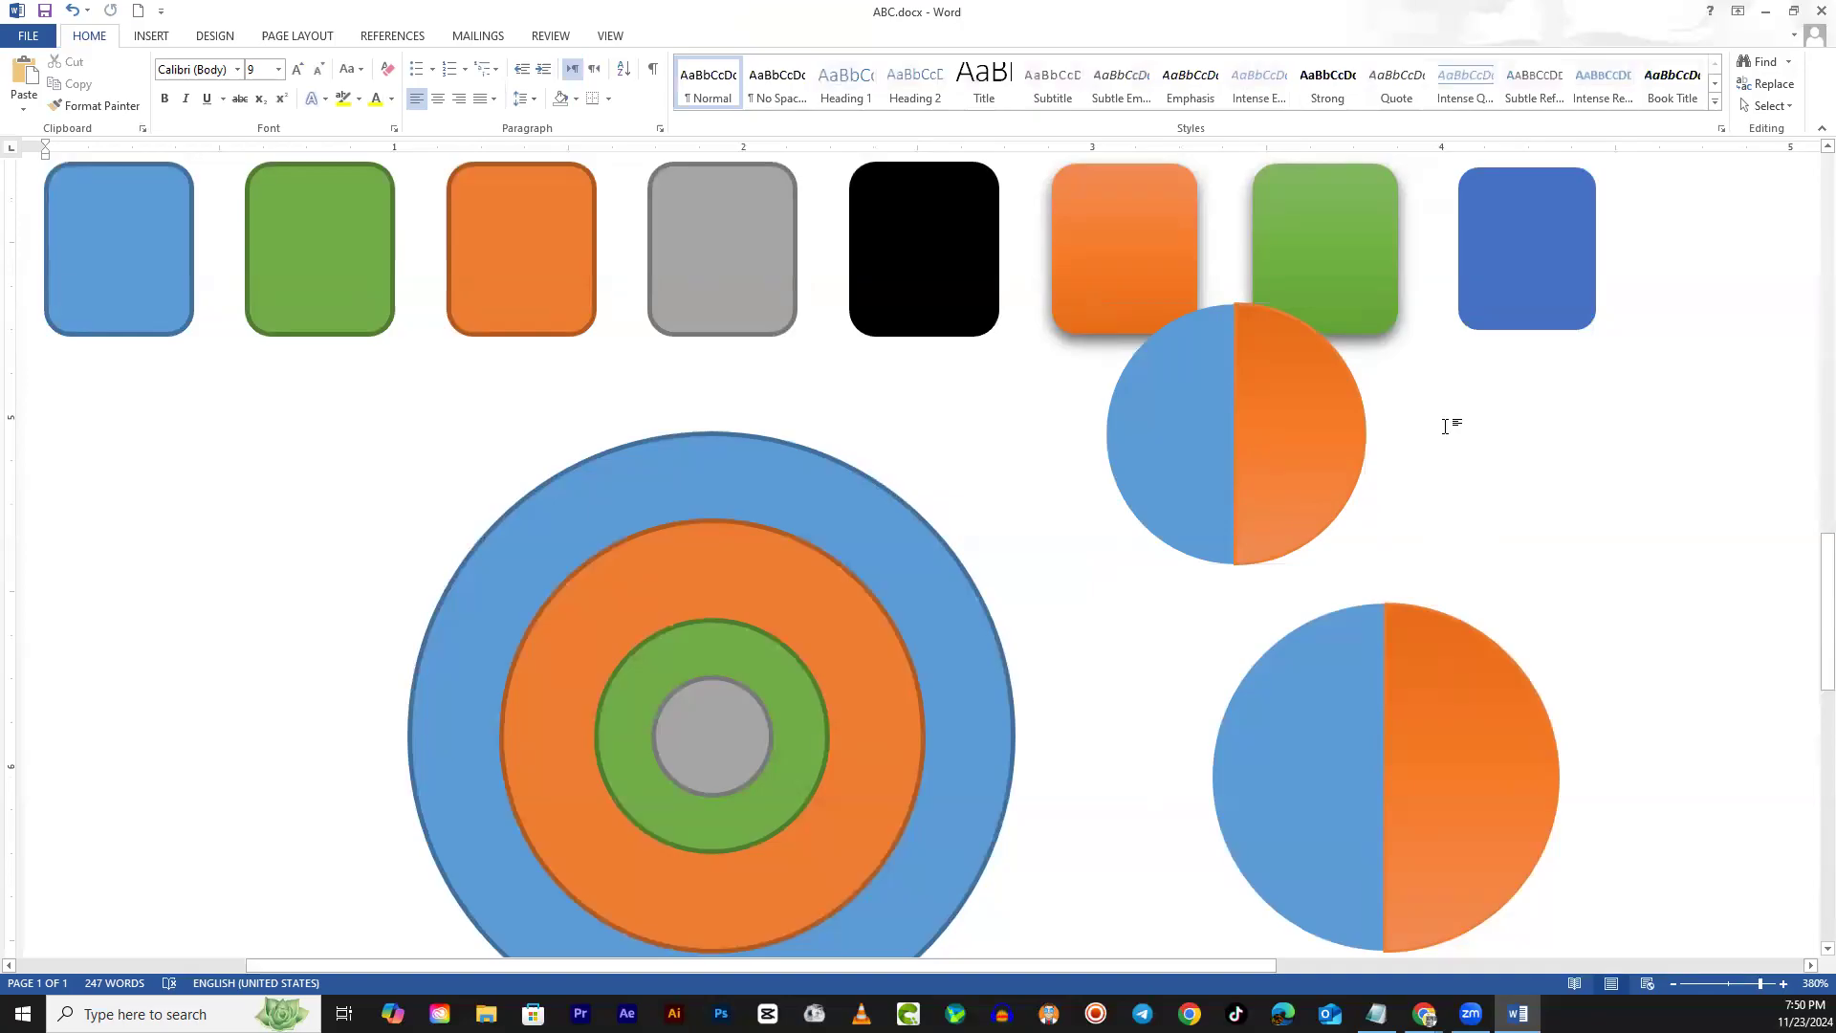
pyautogui.click(1192, 478)
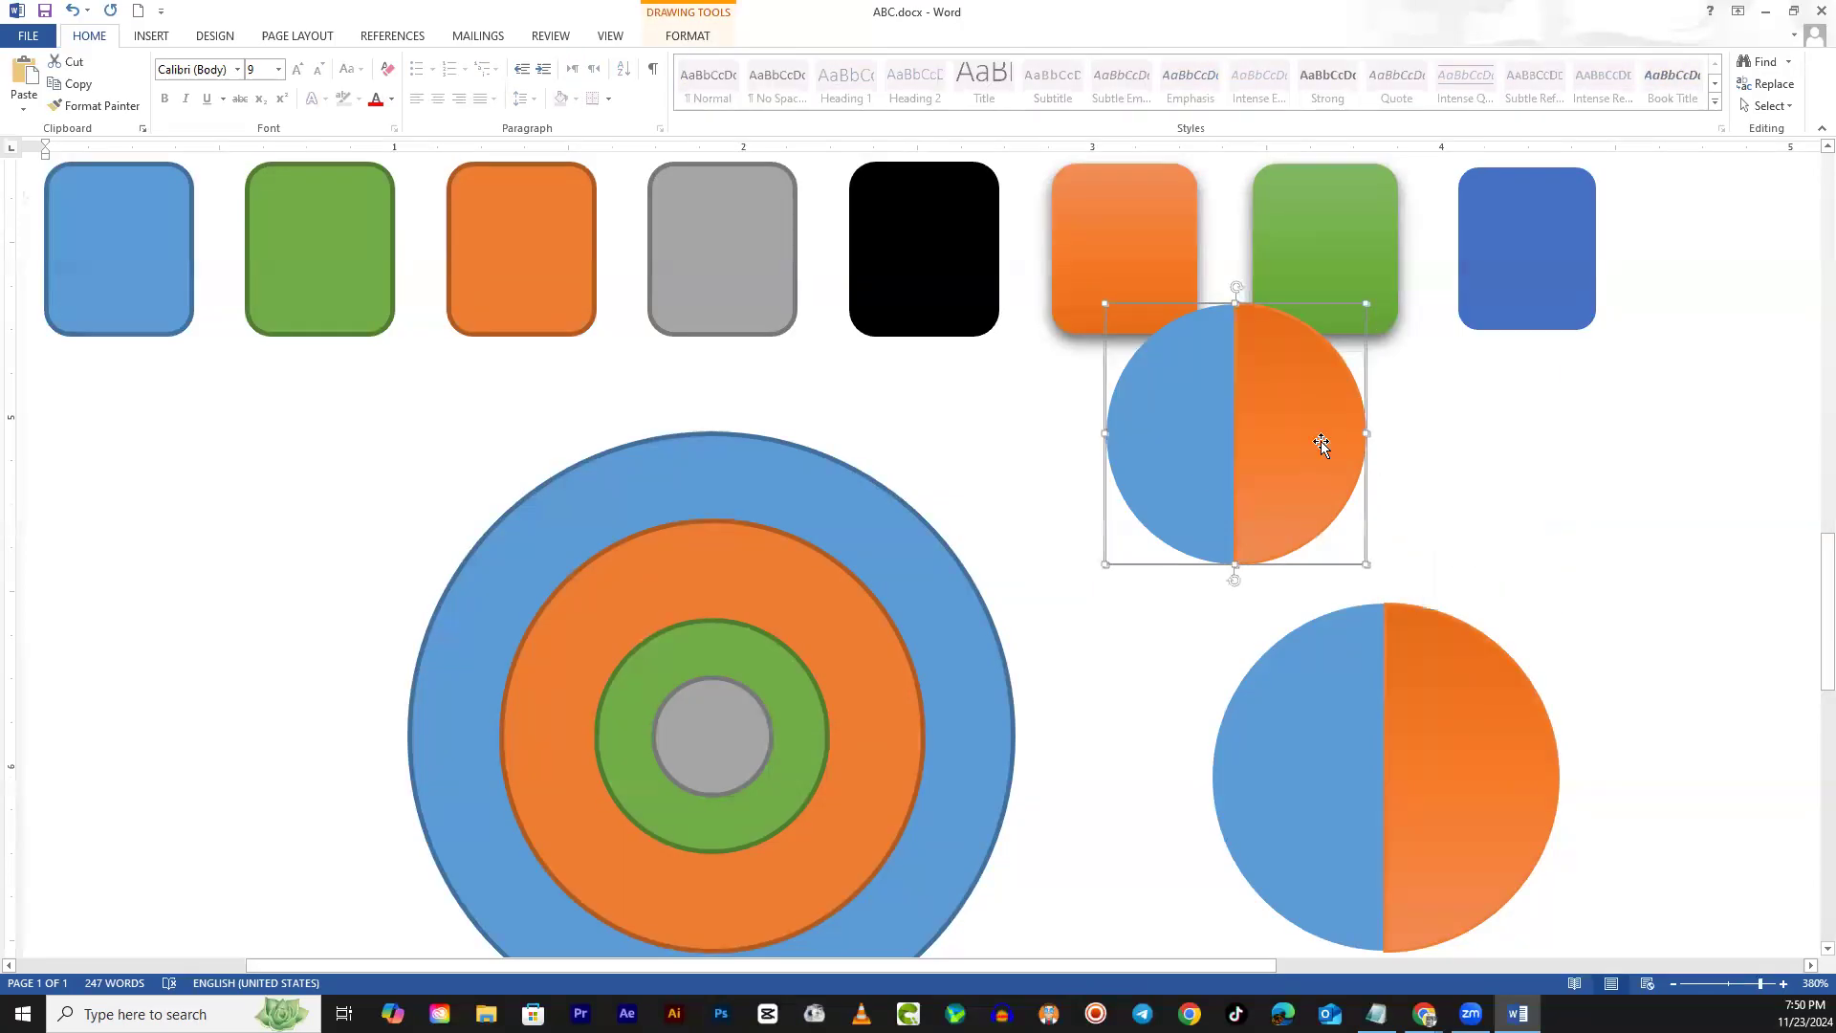
pyautogui.moveTo(1297, 448); pyautogui.dragTo(1449, 773)
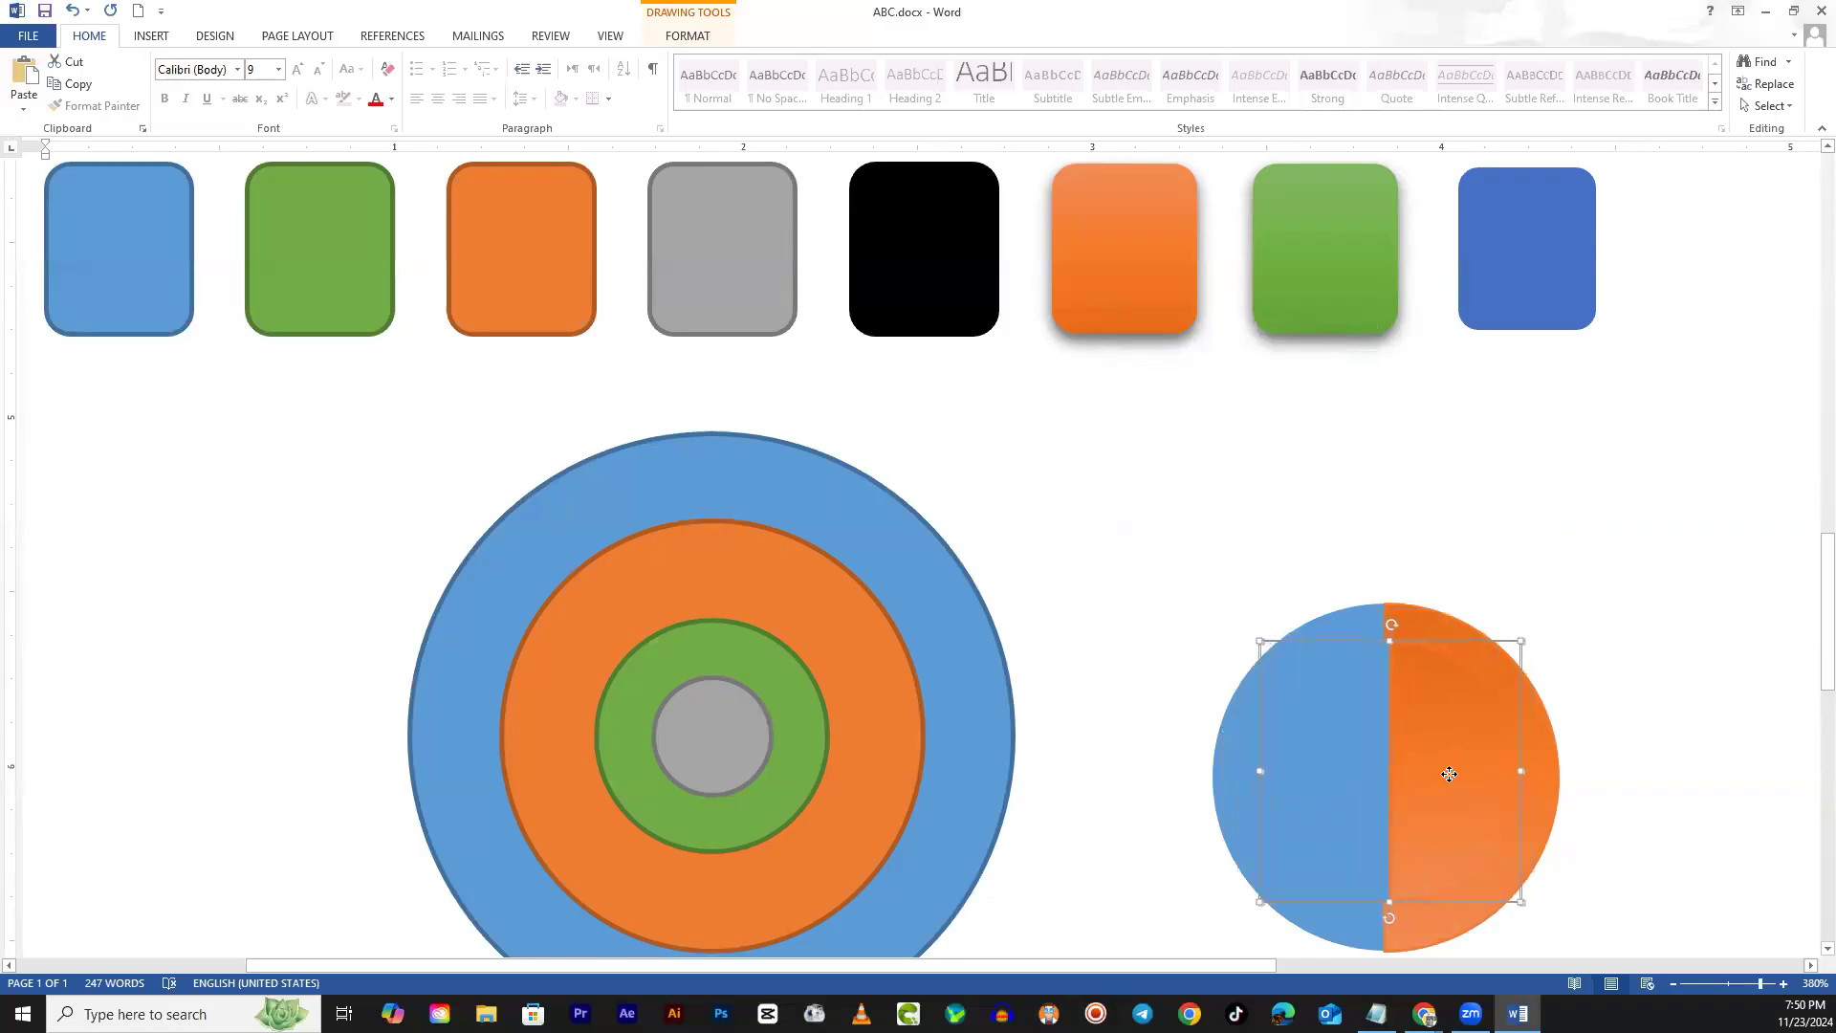
pyautogui.scroll(-3, 1446, 777)
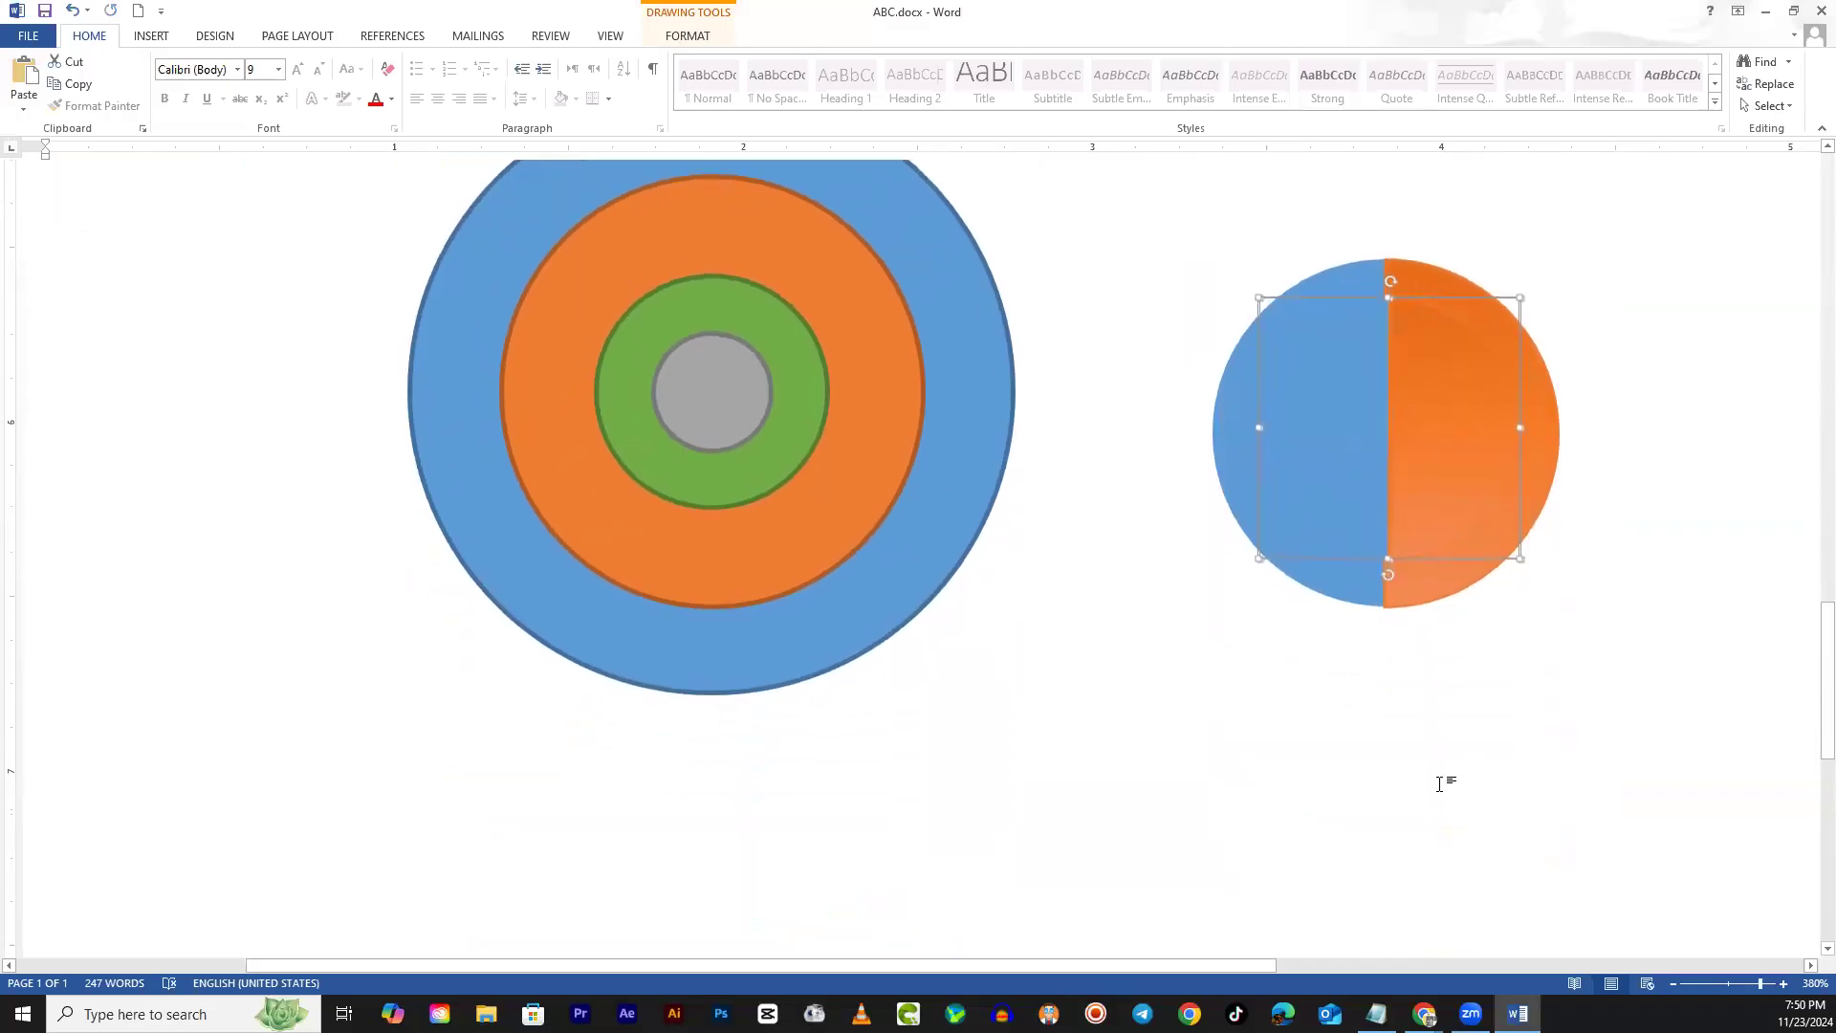
pyautogui.moveTo(1441, 626); pyautogui.dragTo(1447, 626)
# Rotate the inner circle about 180° so orange is left, upright, and centre it
pyautogui.moveTo(1397, 453); pyautogui.dragTo(1475, 509)
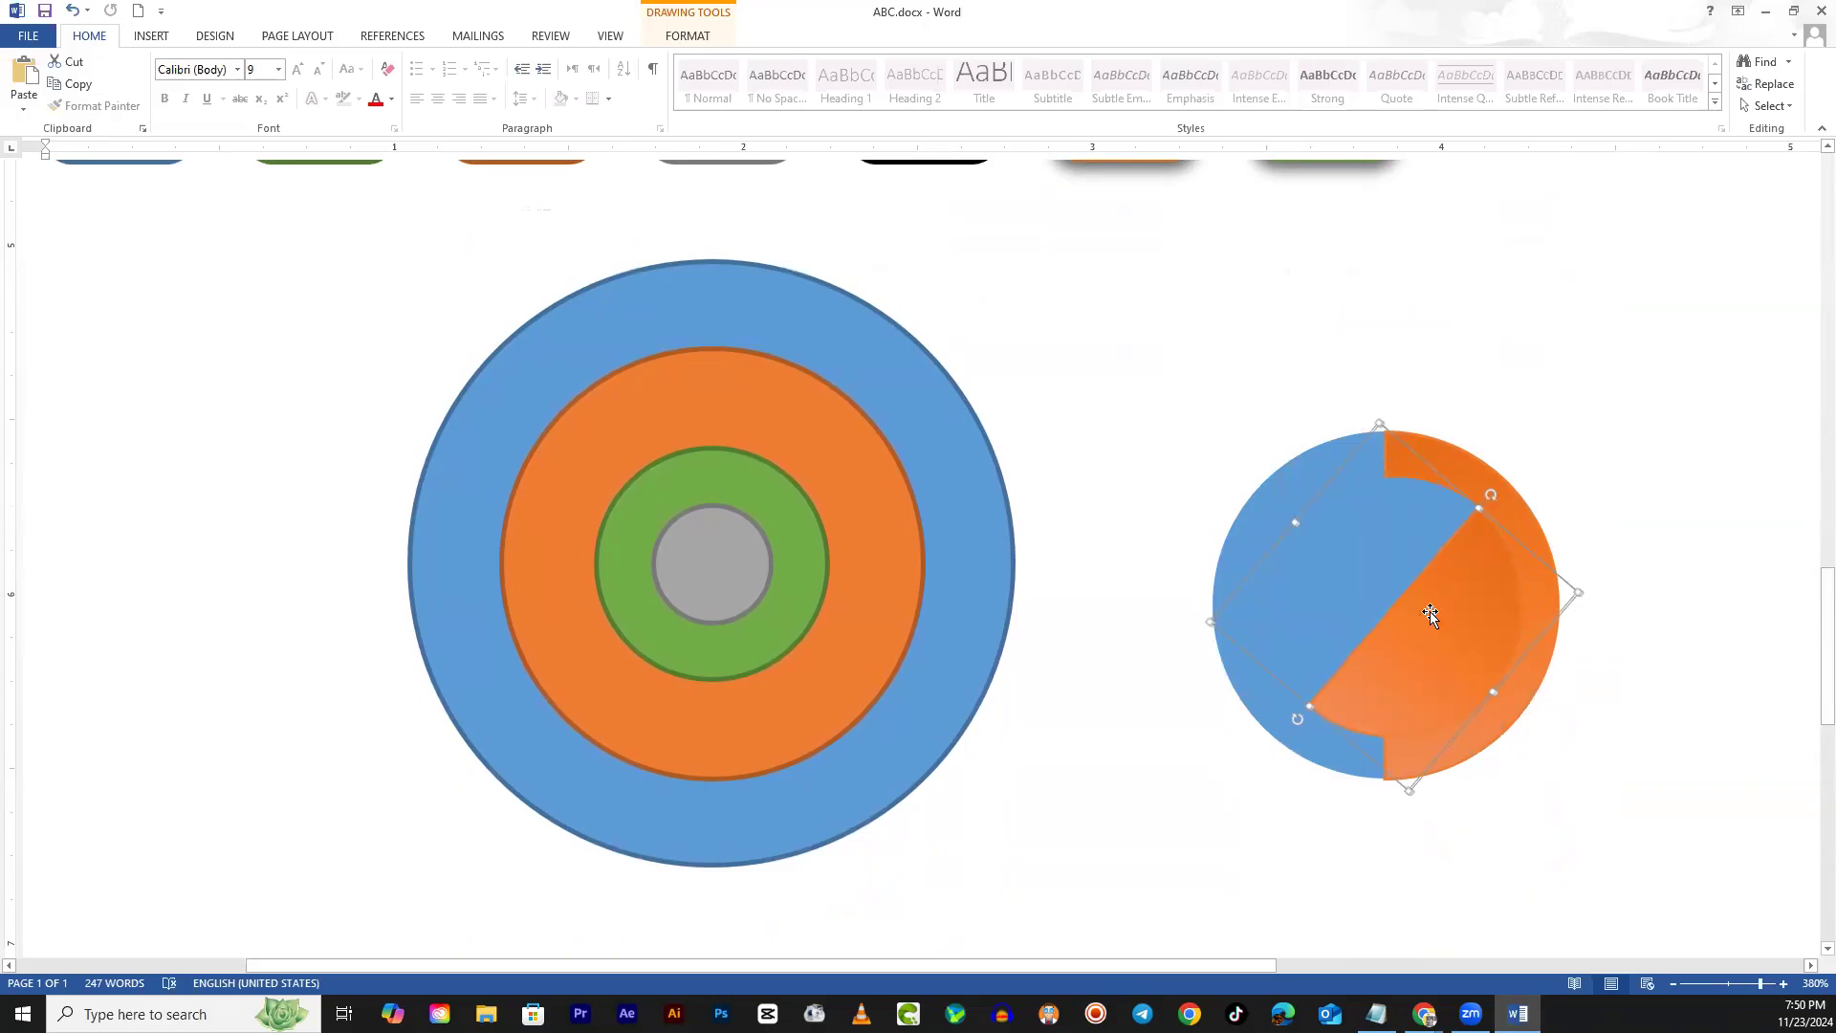
pyautogui.moveTo(1490, 495); pyautogui.dragTo(1394, 708)
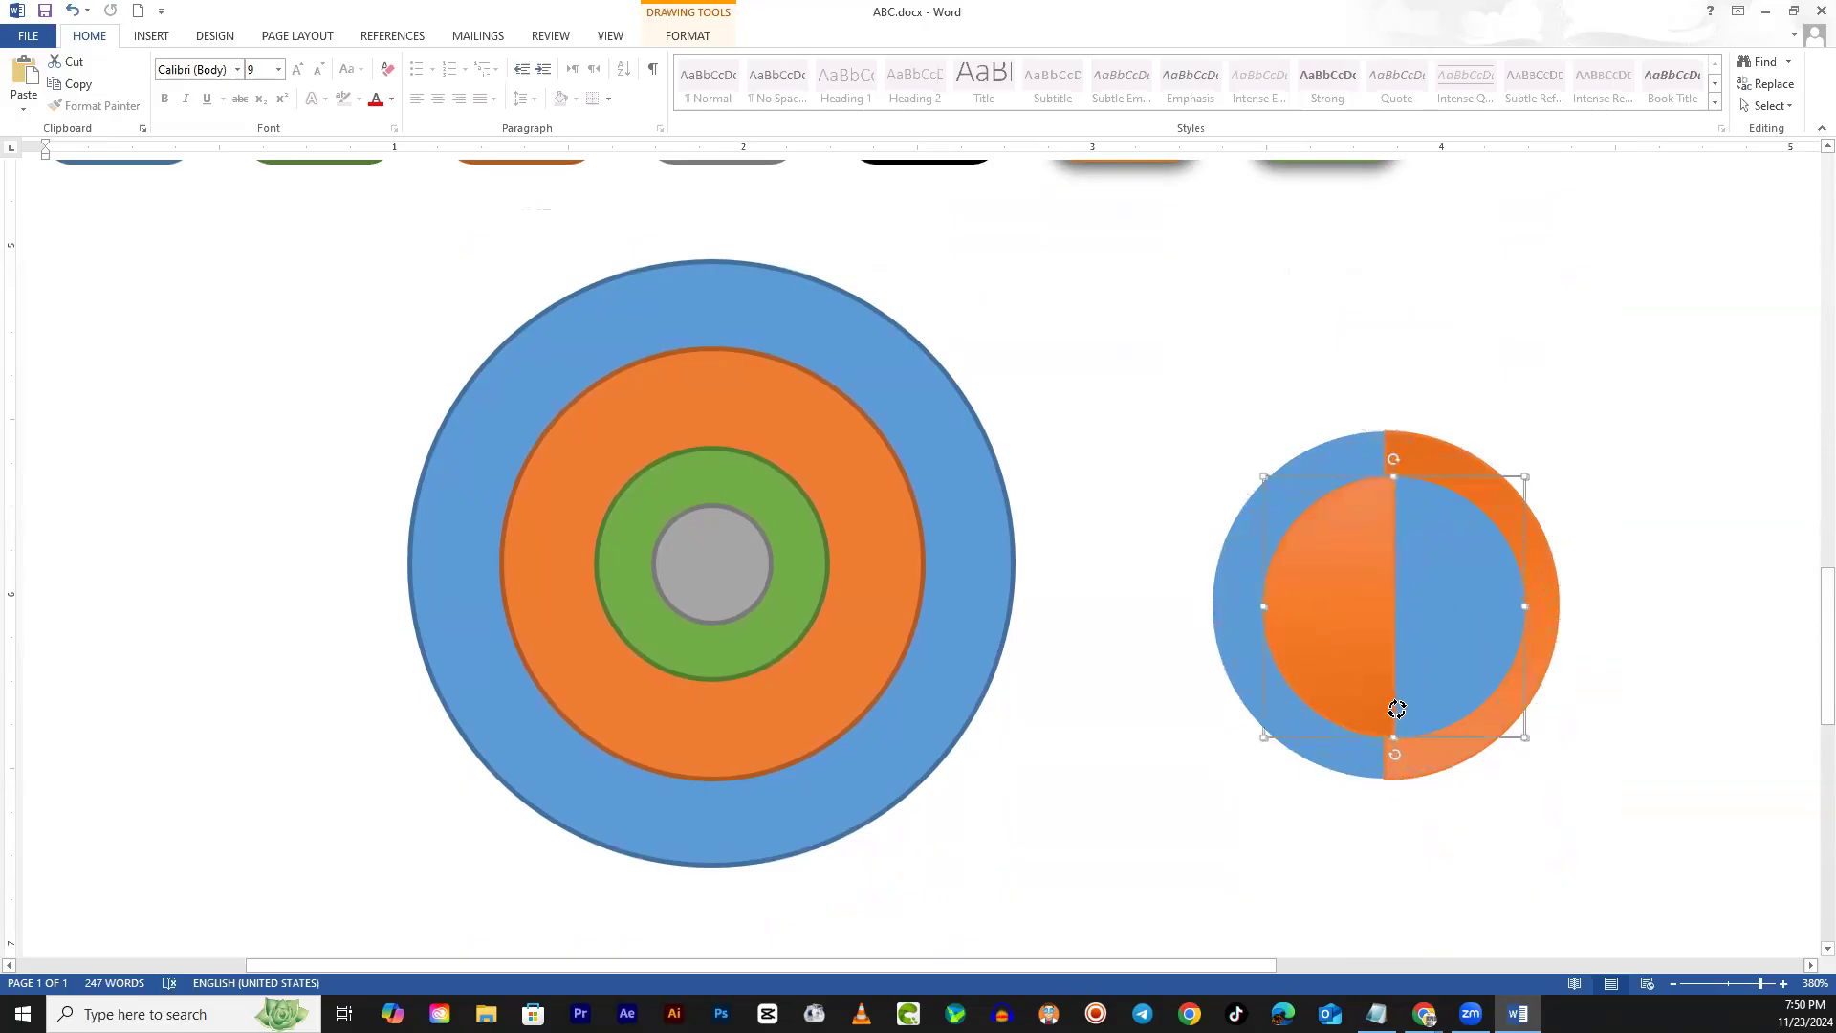
pyautogui.moveTo(1401, 708); pyautogui.dragTo(1409, 707)
pyautogui.scroll(7, 1540, 660)
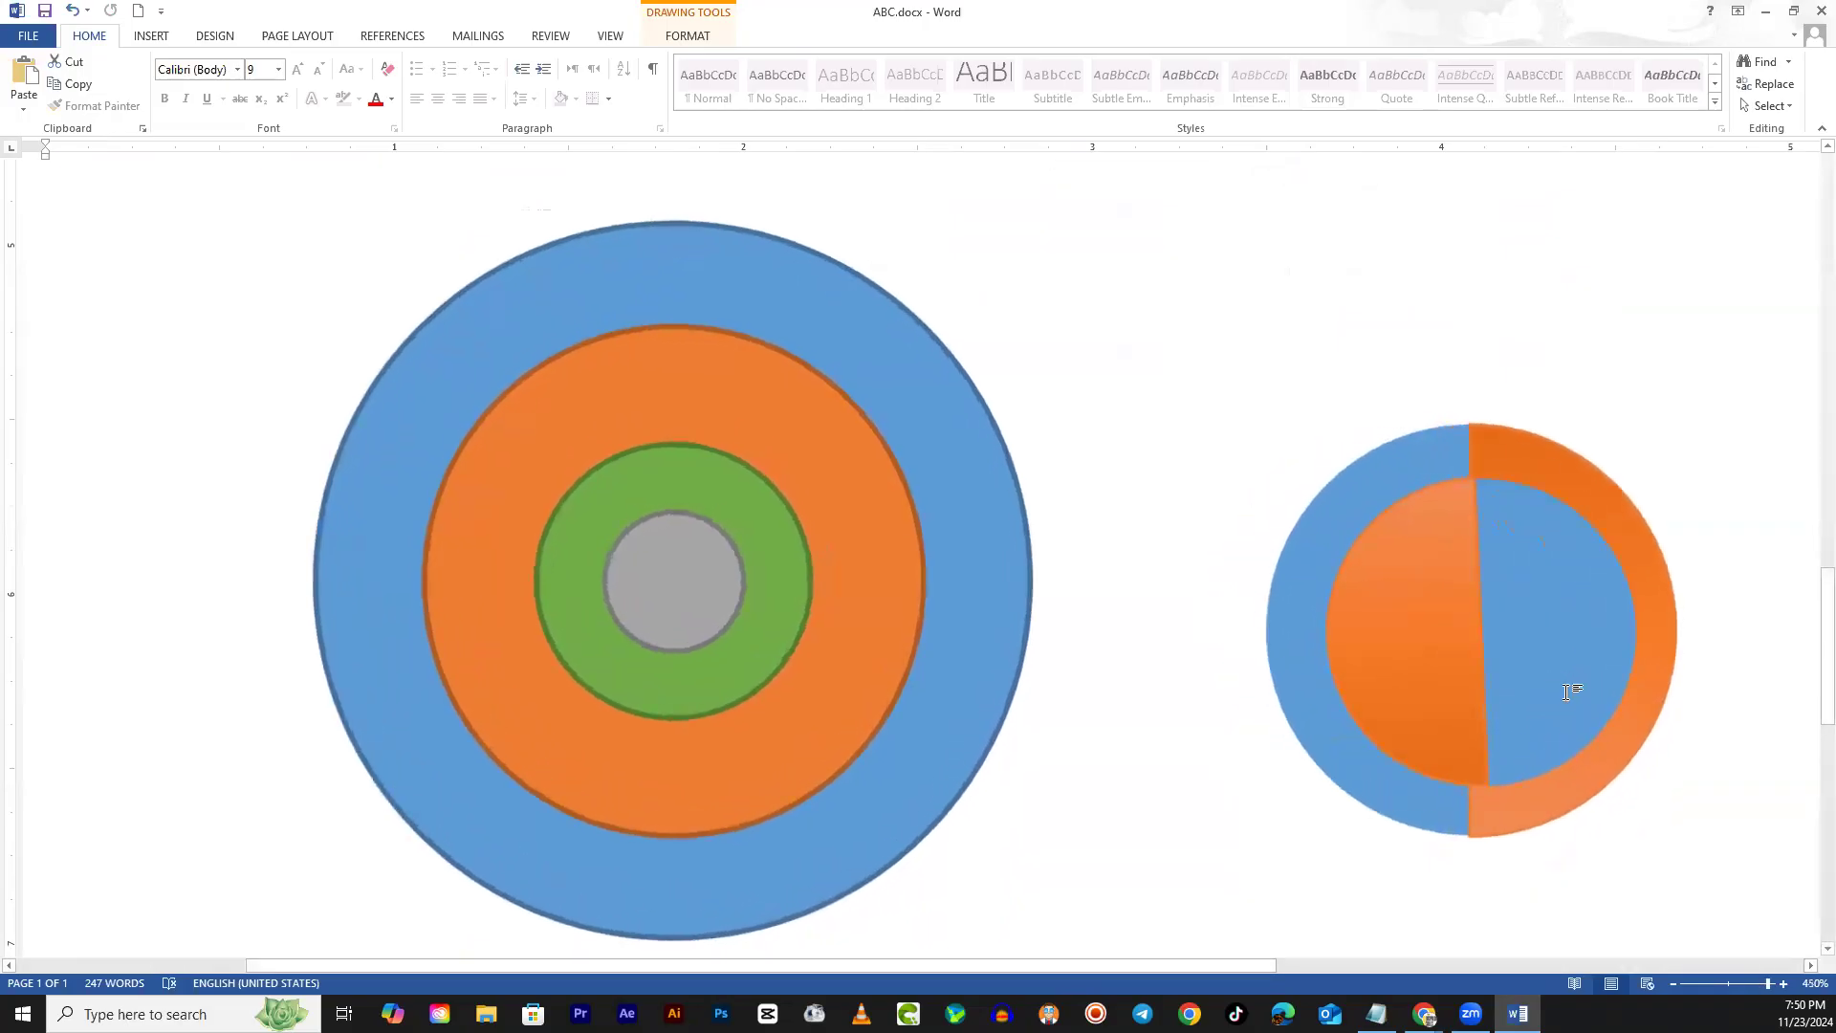
pyautogui.scroll(5, 1404, 729)
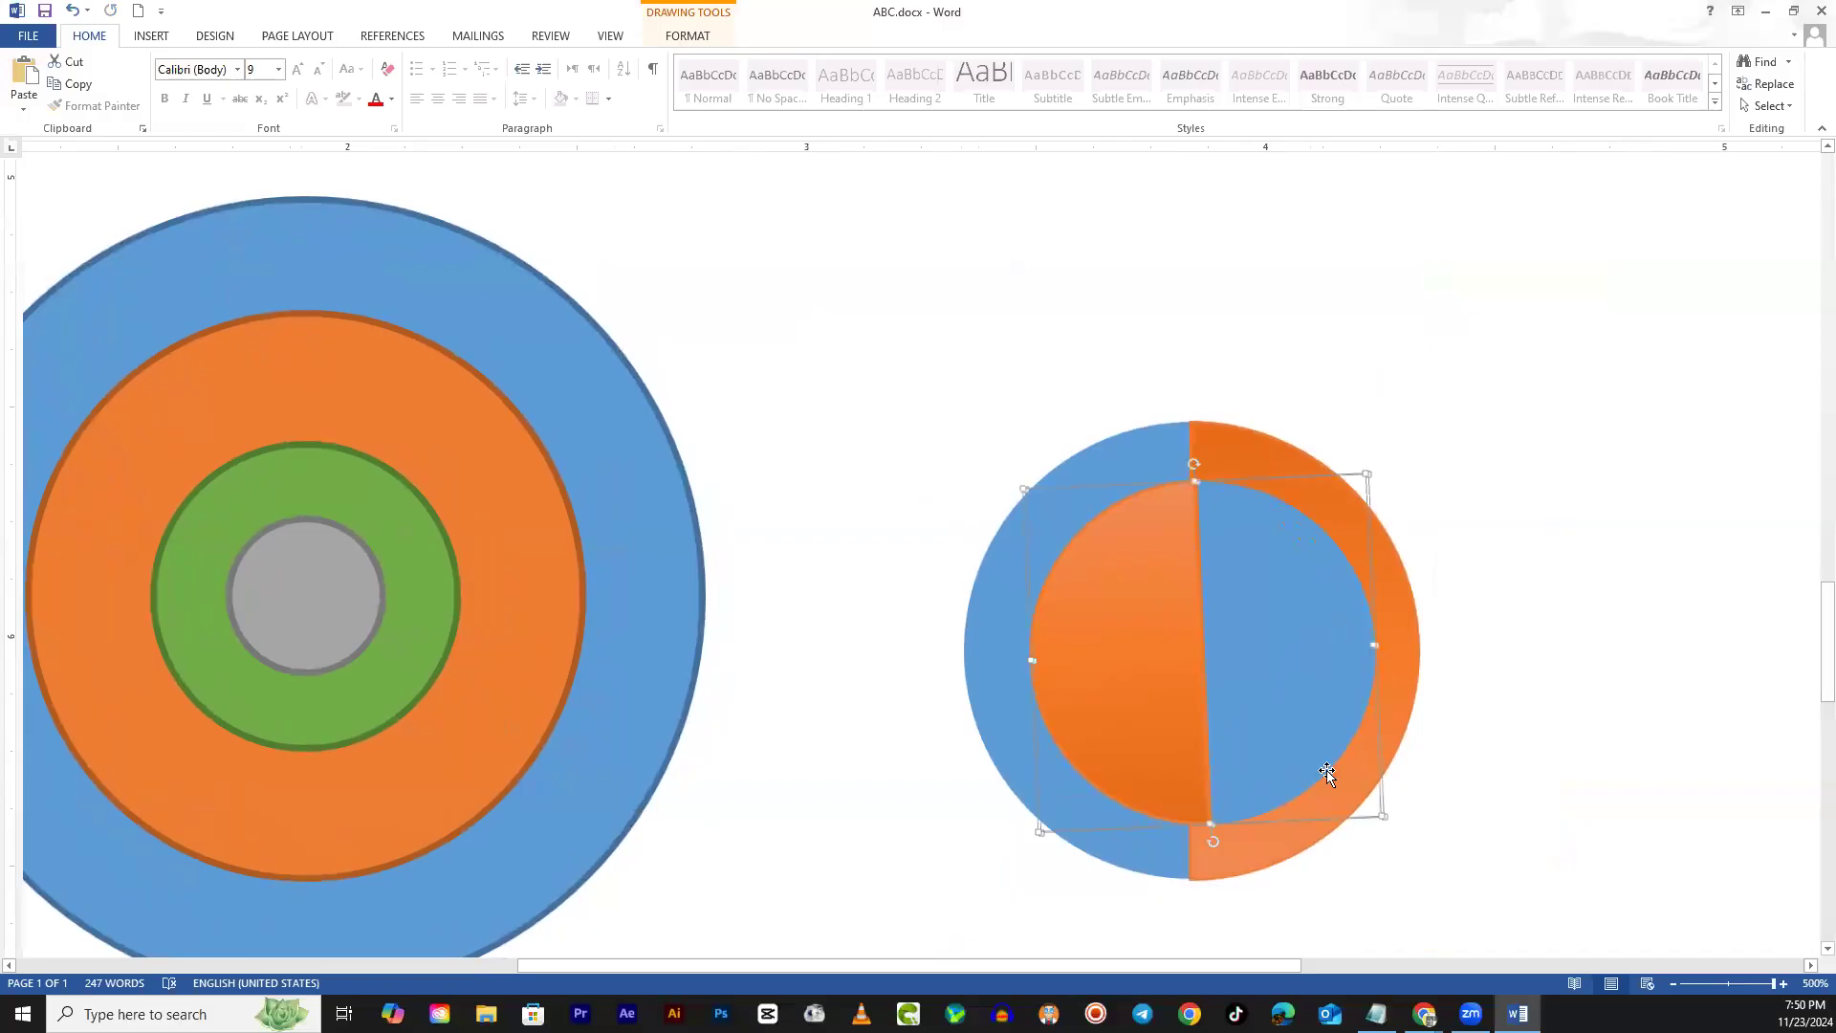
pyautogui.moveTo(1215, 841); pyautogui.dragTo(1208, 839)
pyautogui.moveTo(1301, 696); pyautogui.dragTo(1288, 698)
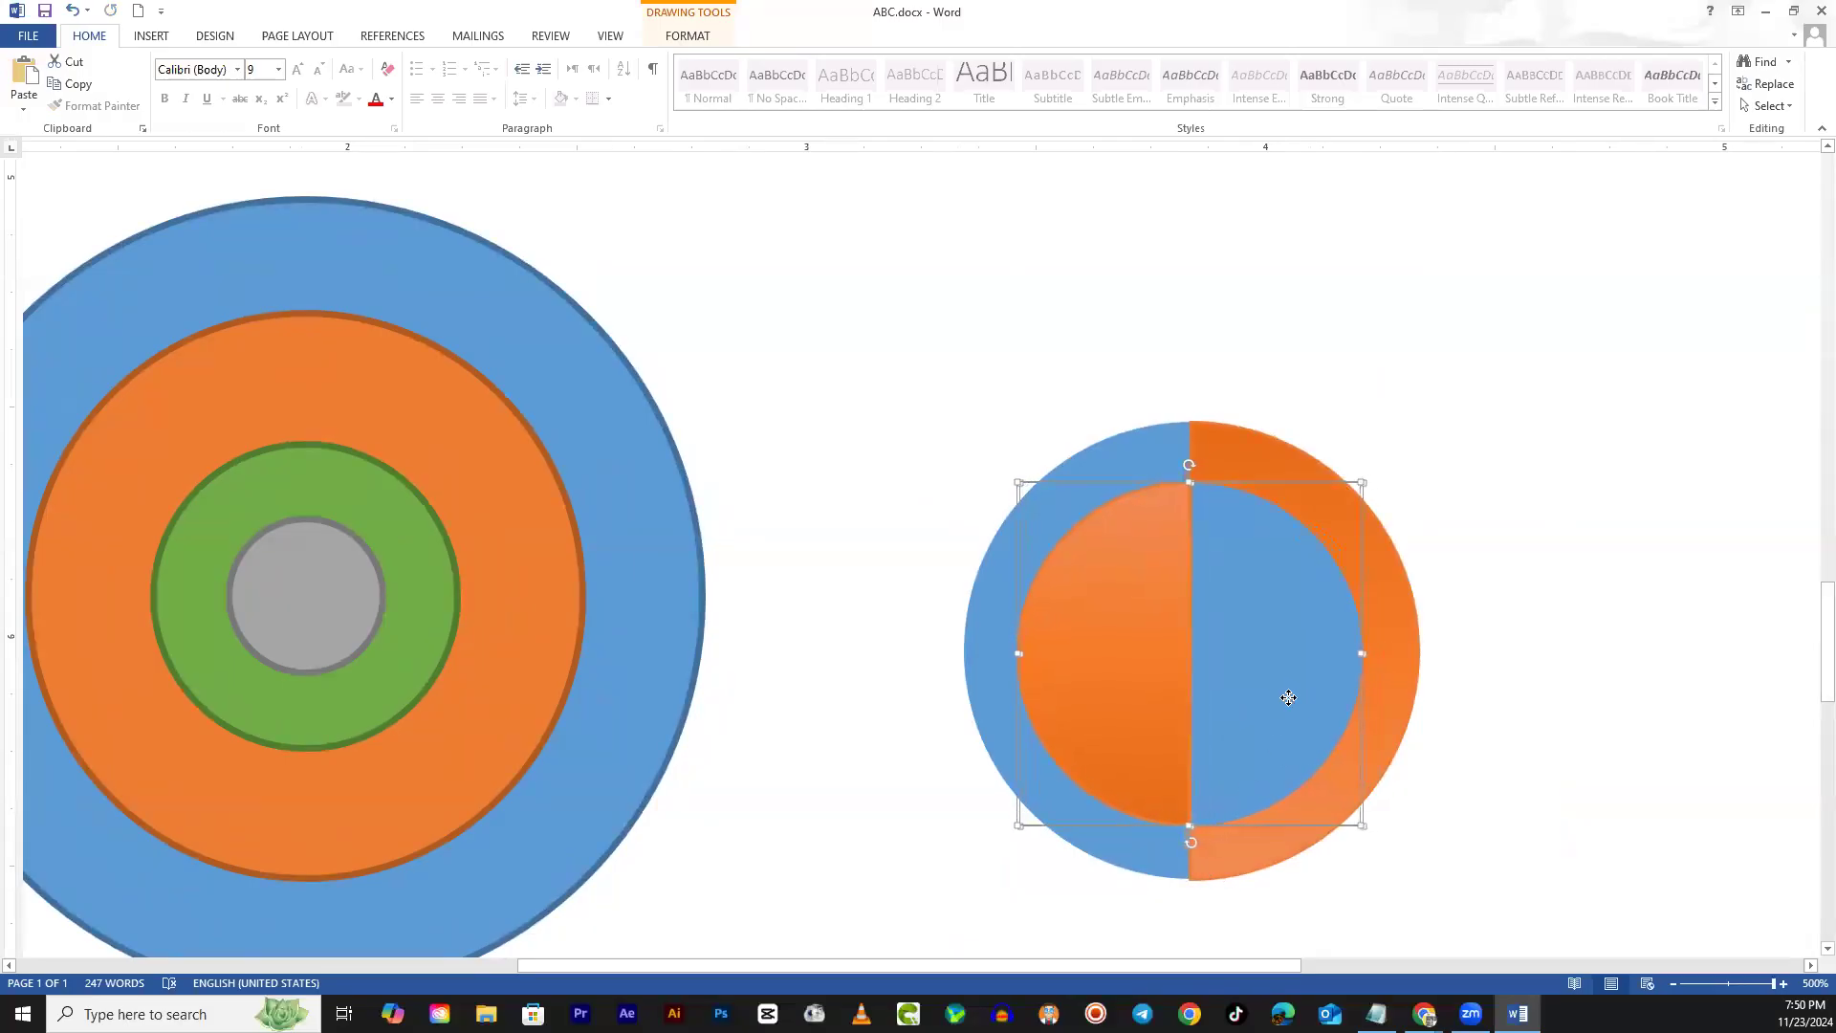
pyautogui.click(1479, 646)
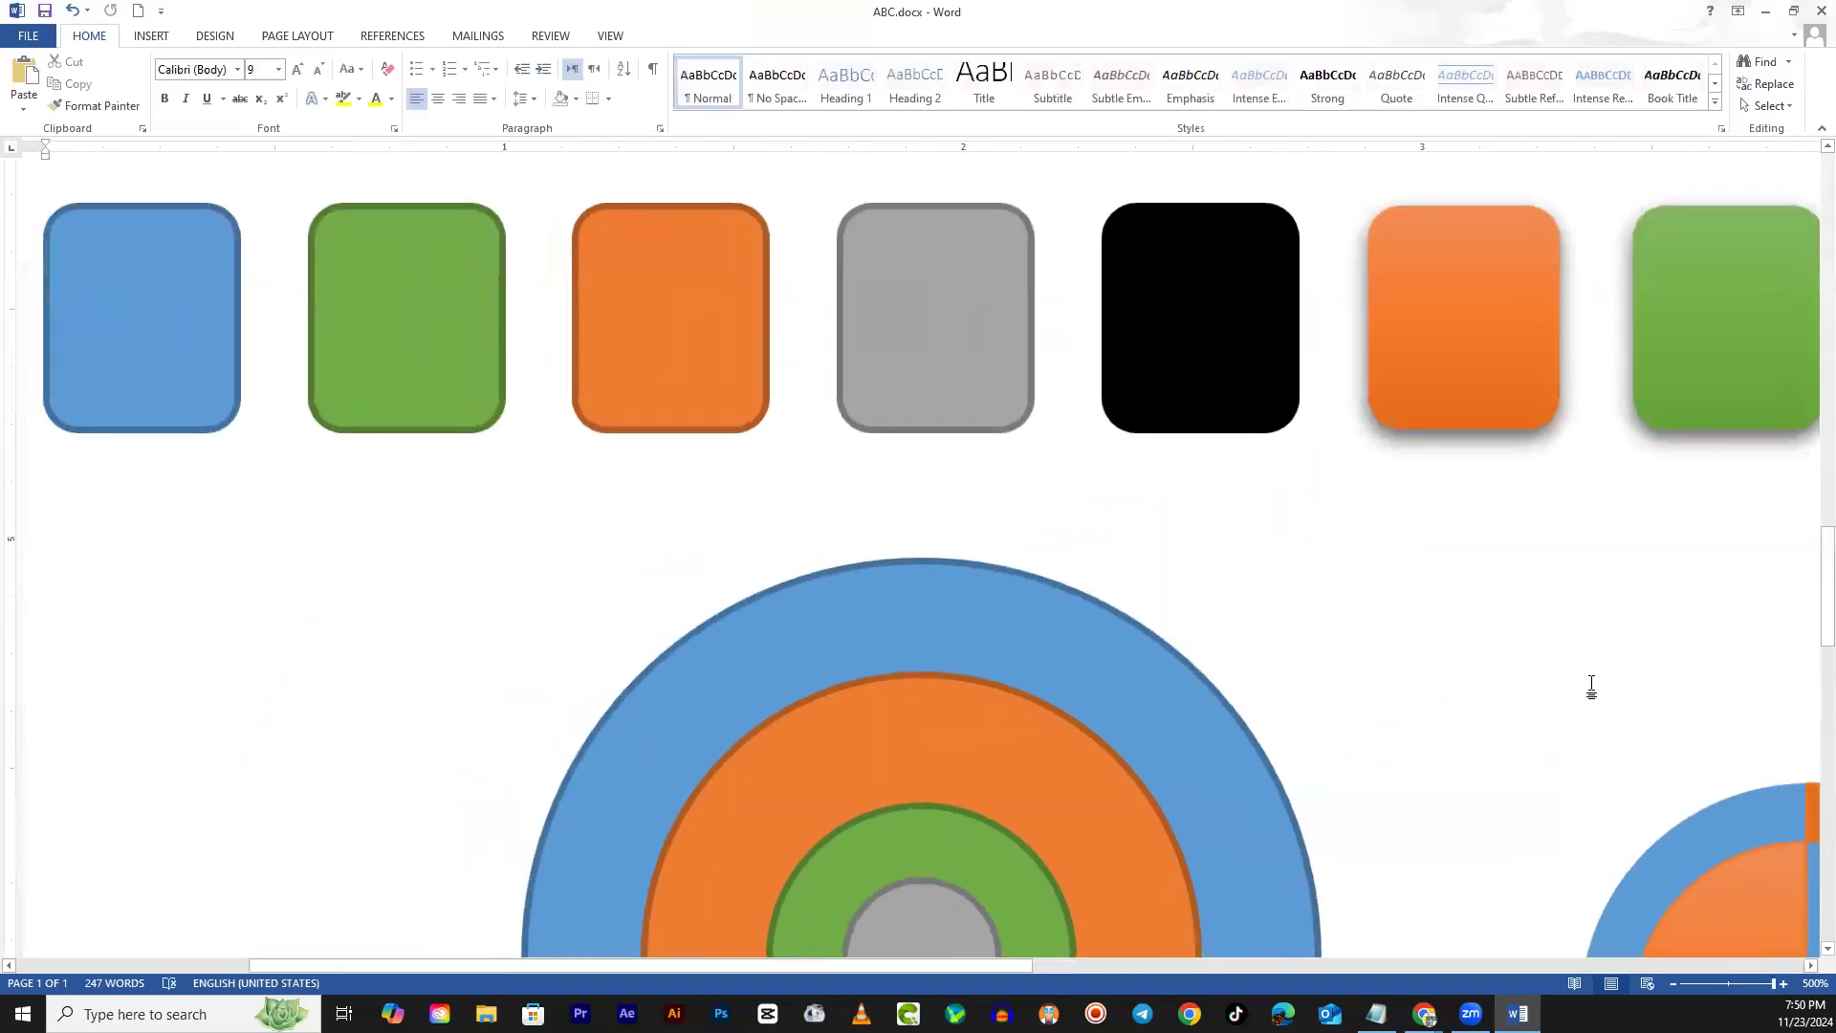
pyautogui.scroll(-3, 1539, 717)
# Inspect the split-circle design, selecting and deselecting the inner split circle
pyautogui.scroll(2, 1243, 861)
pyautogui.moveTo(1004, 964); pyautogui.dragTo(1281, 925)
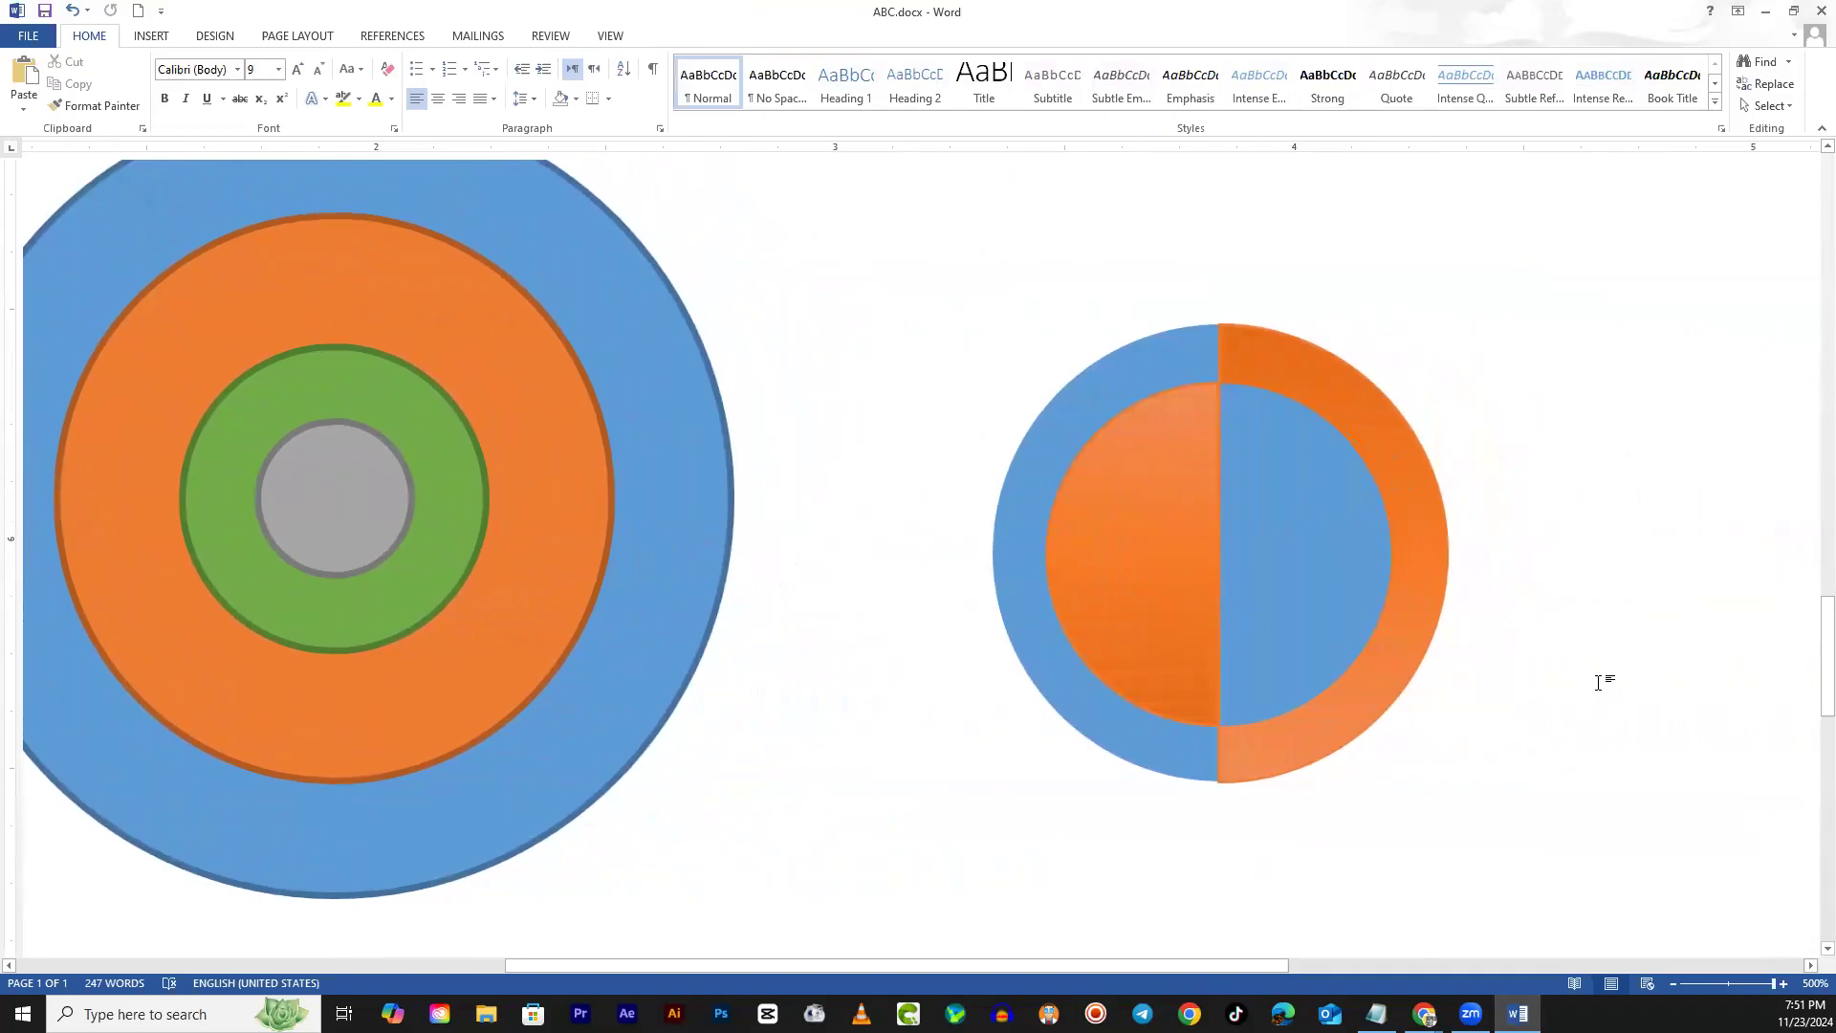
pyautogui.click(1319, 613)
pyautogui.scroll(-1, 1487, 677)
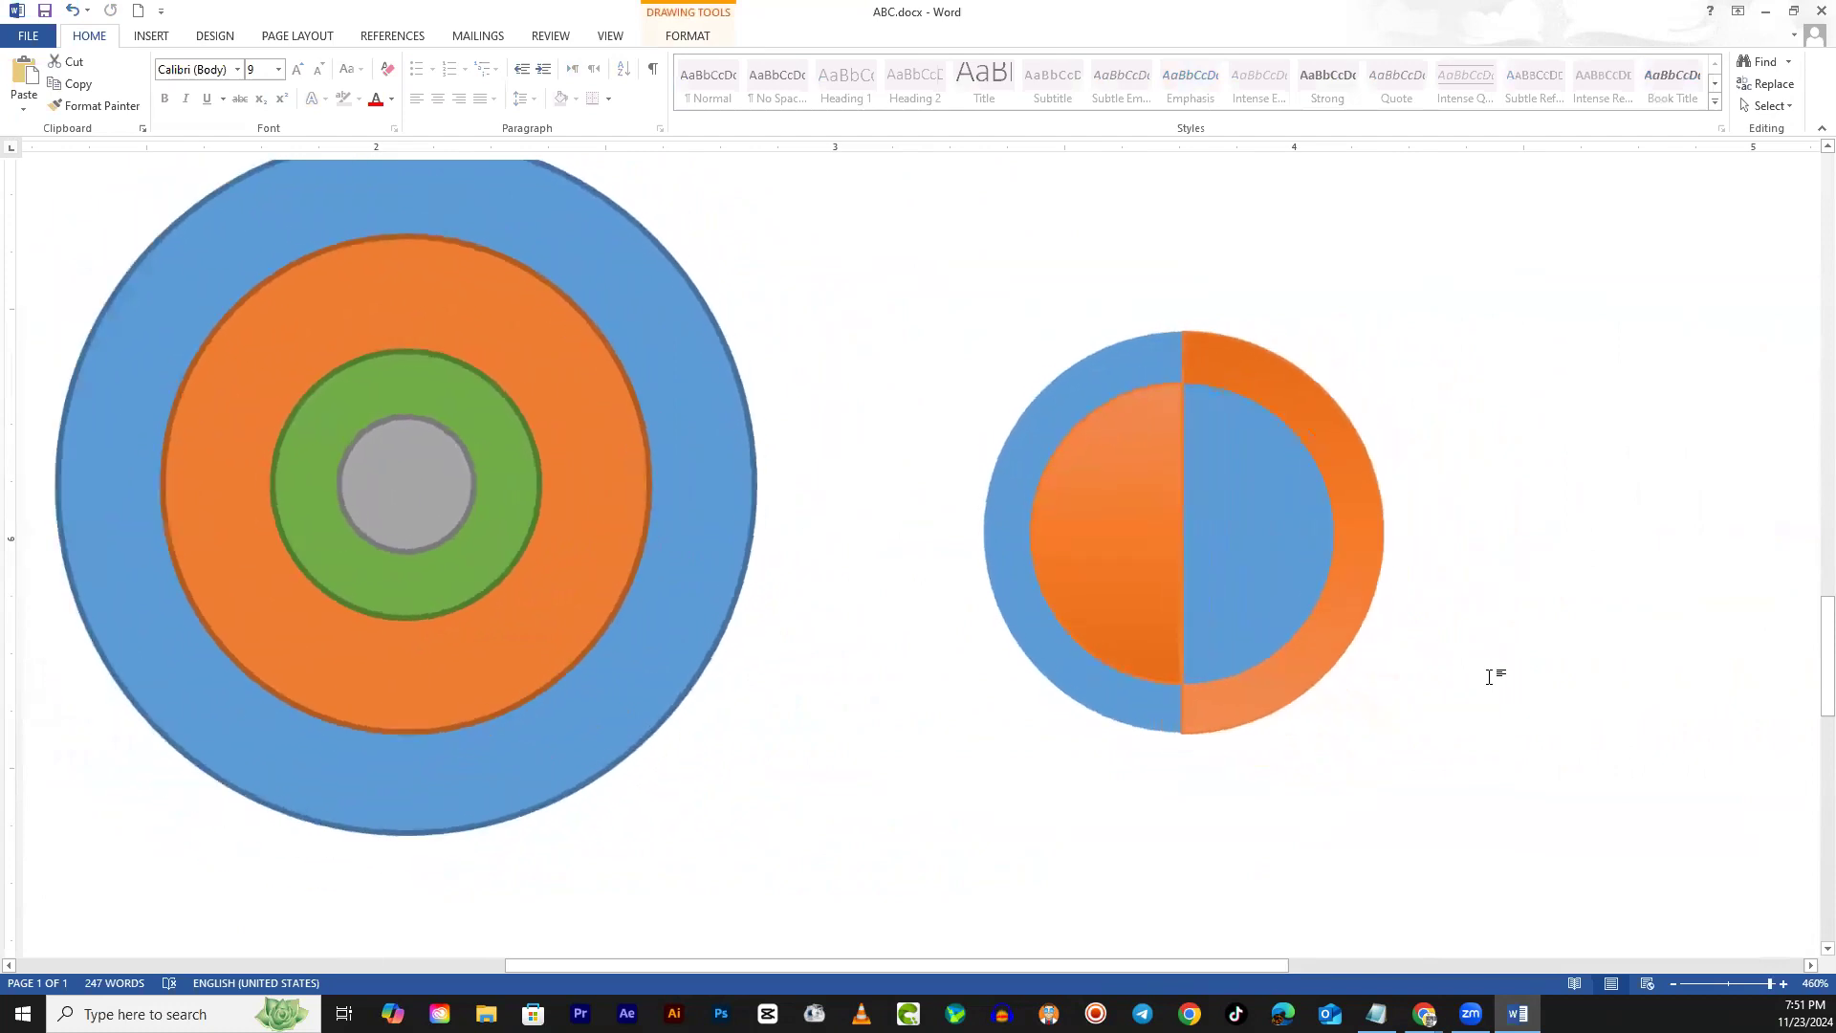
pyautogui.scroll(-1, 1519, 679)
pyautogui.click(1497, 666)
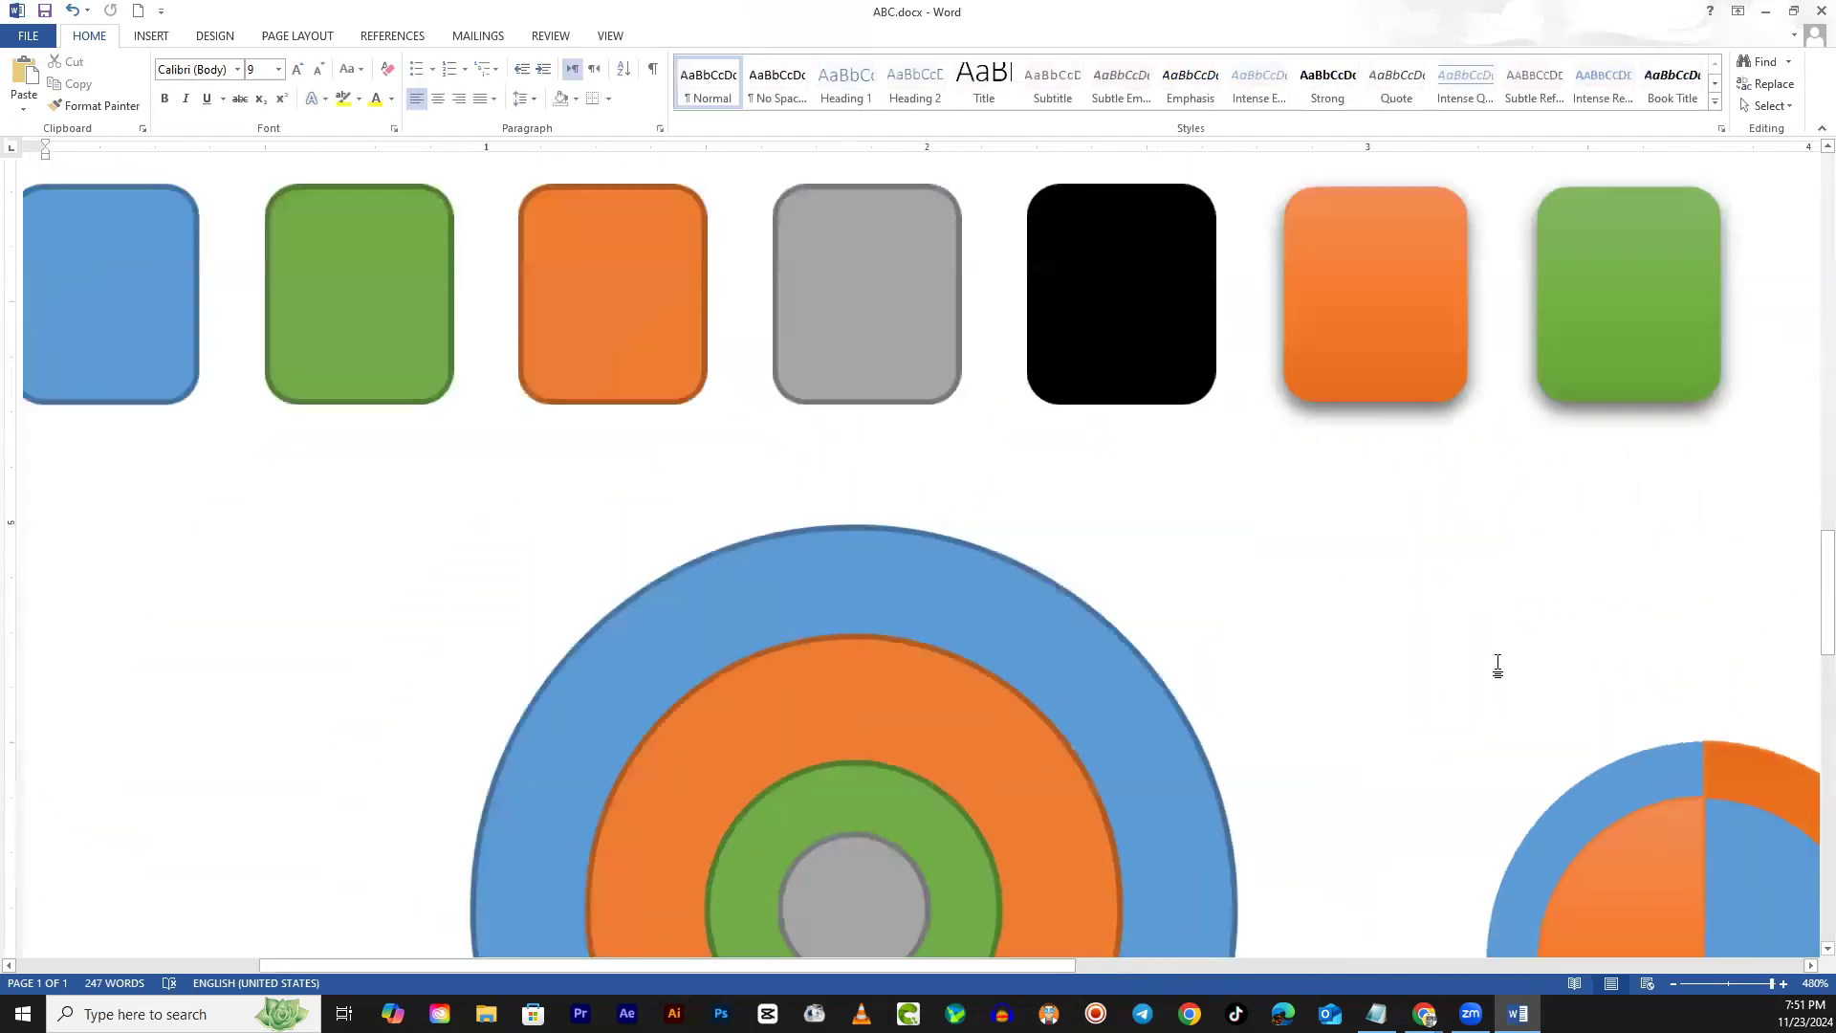
pyautogui.scroll(-3, 1530, 756)
pyautogui.moveTo(1065, 971); pyautogui.dragTo(1410, 961)
pyautogui.scroll(5, 1173, 760)
pyautogui.scroll(-2, 1139, 768)
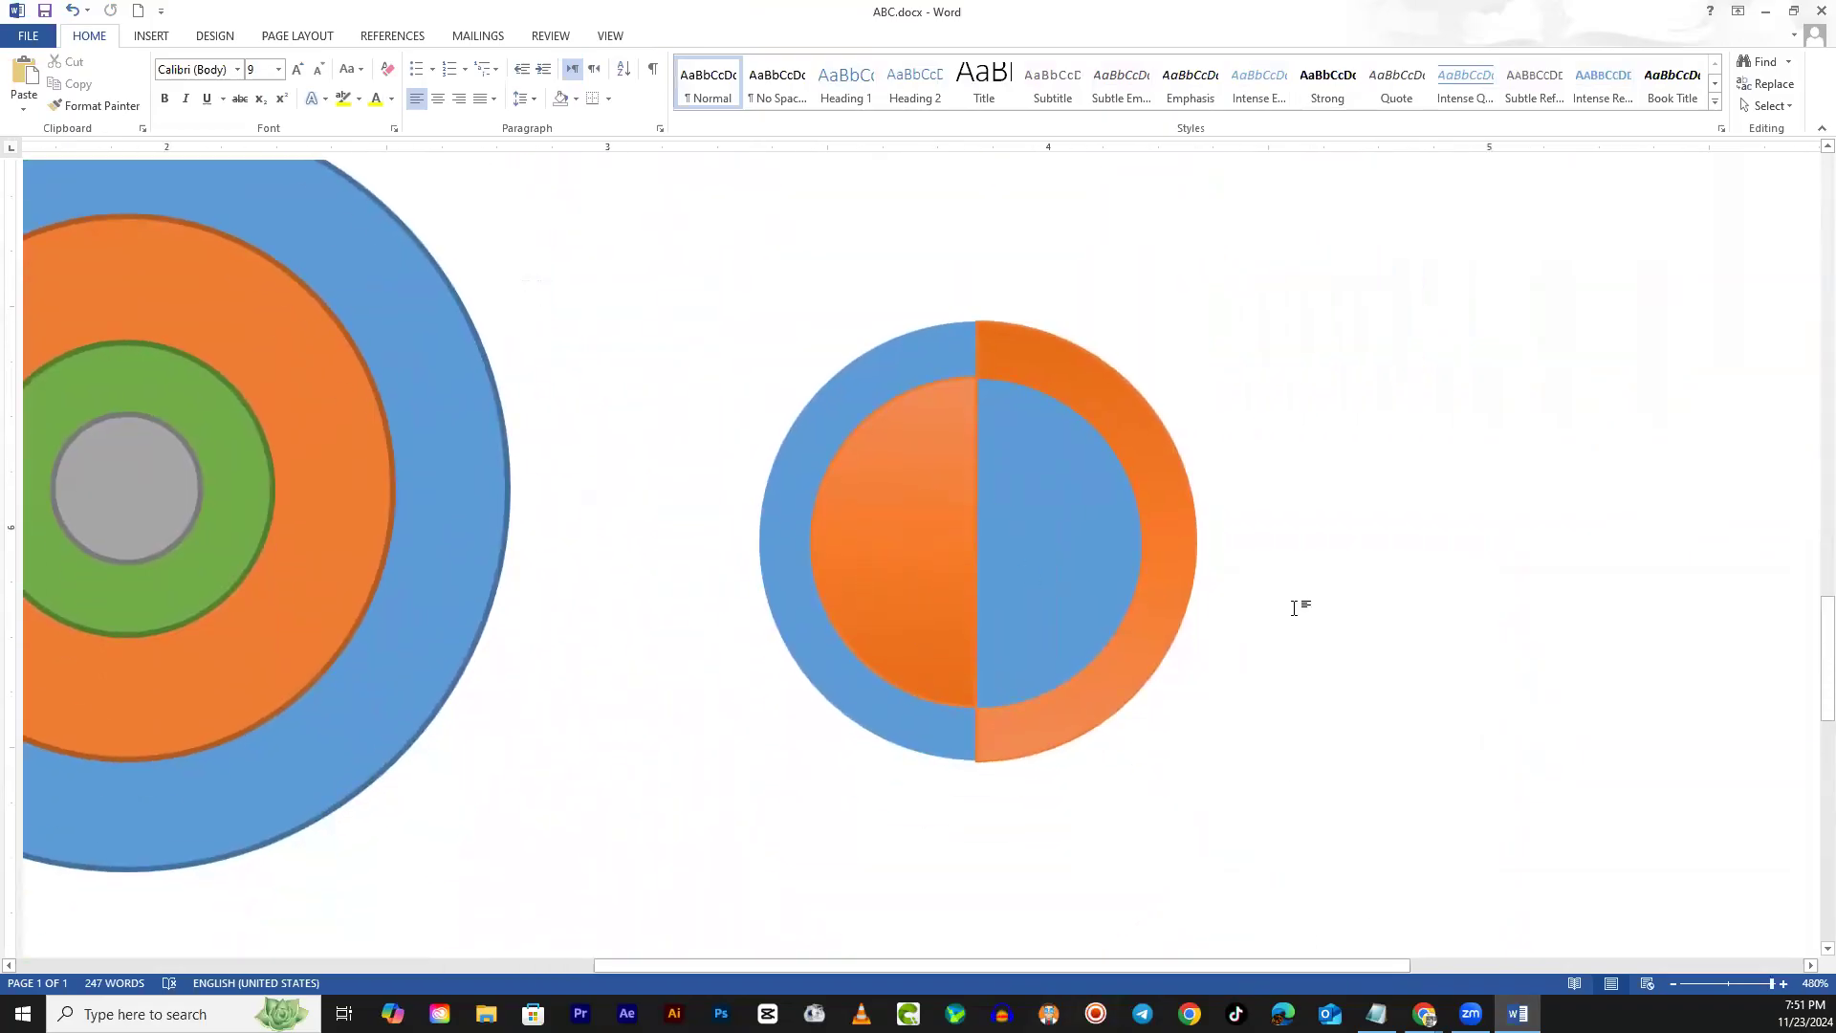
# Undo a stray move of the target's grey centre, then Ctrl-drag a copy onto the split circle's centre
pyautogui.click(172, 526)
pyautogui.moveTo(168, 504); pyautogui.dragTo(781, 417)
pyautogui.hotkey('ctrl', 'z')
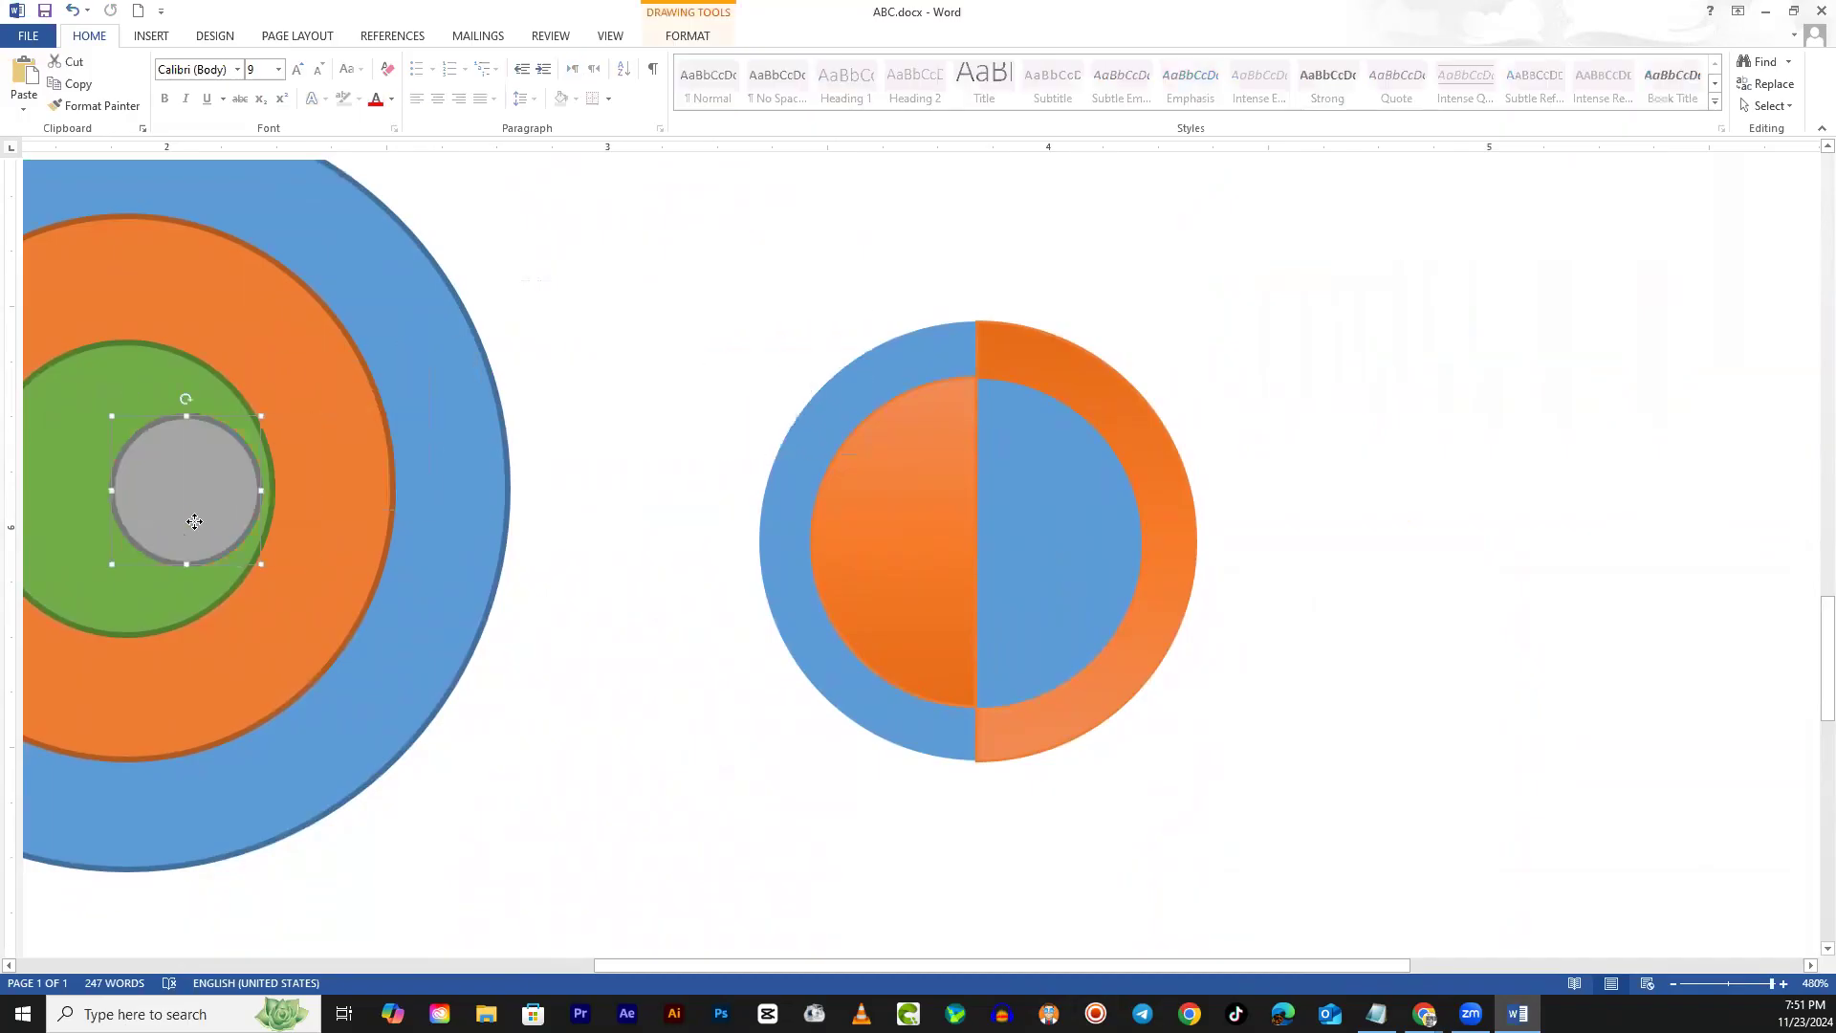
pyautogui.moveTo(142, 494); pyautogui.dragTo(990, 542)
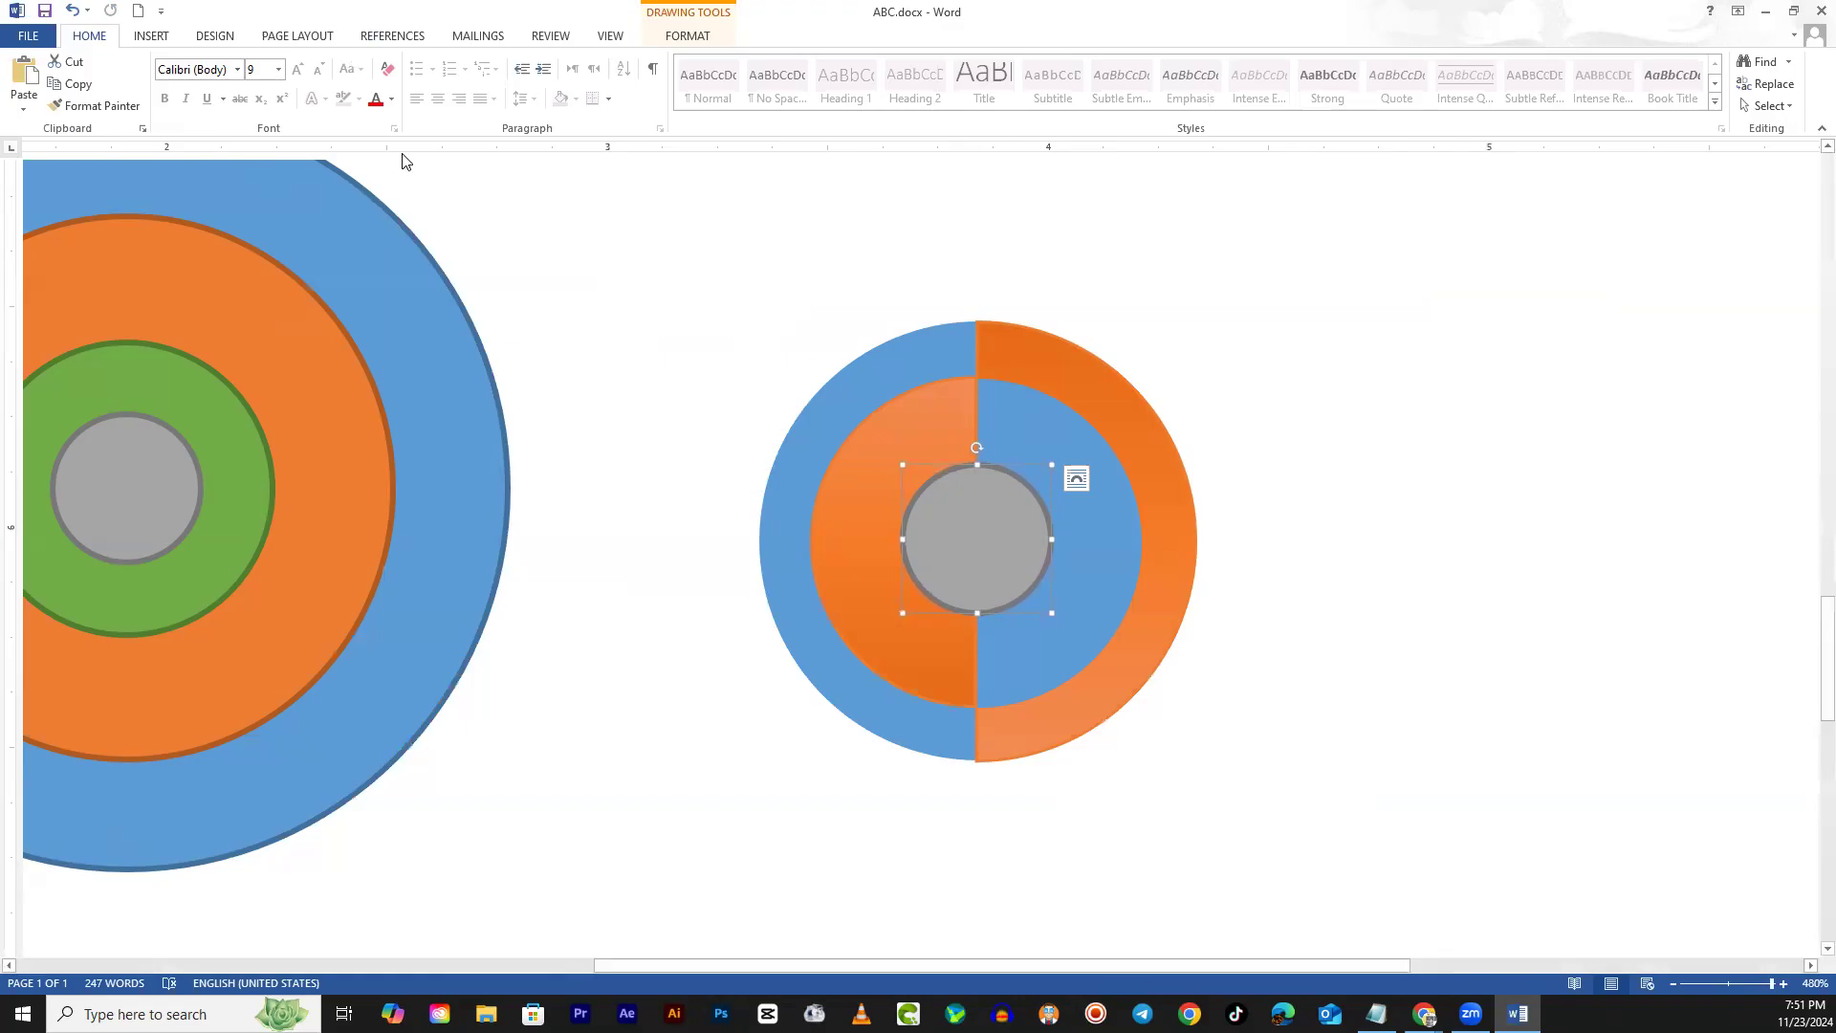
# Remove the grey centre disc's outline and give it the third Inner shadow effect
pyautogui.click(705, 42)
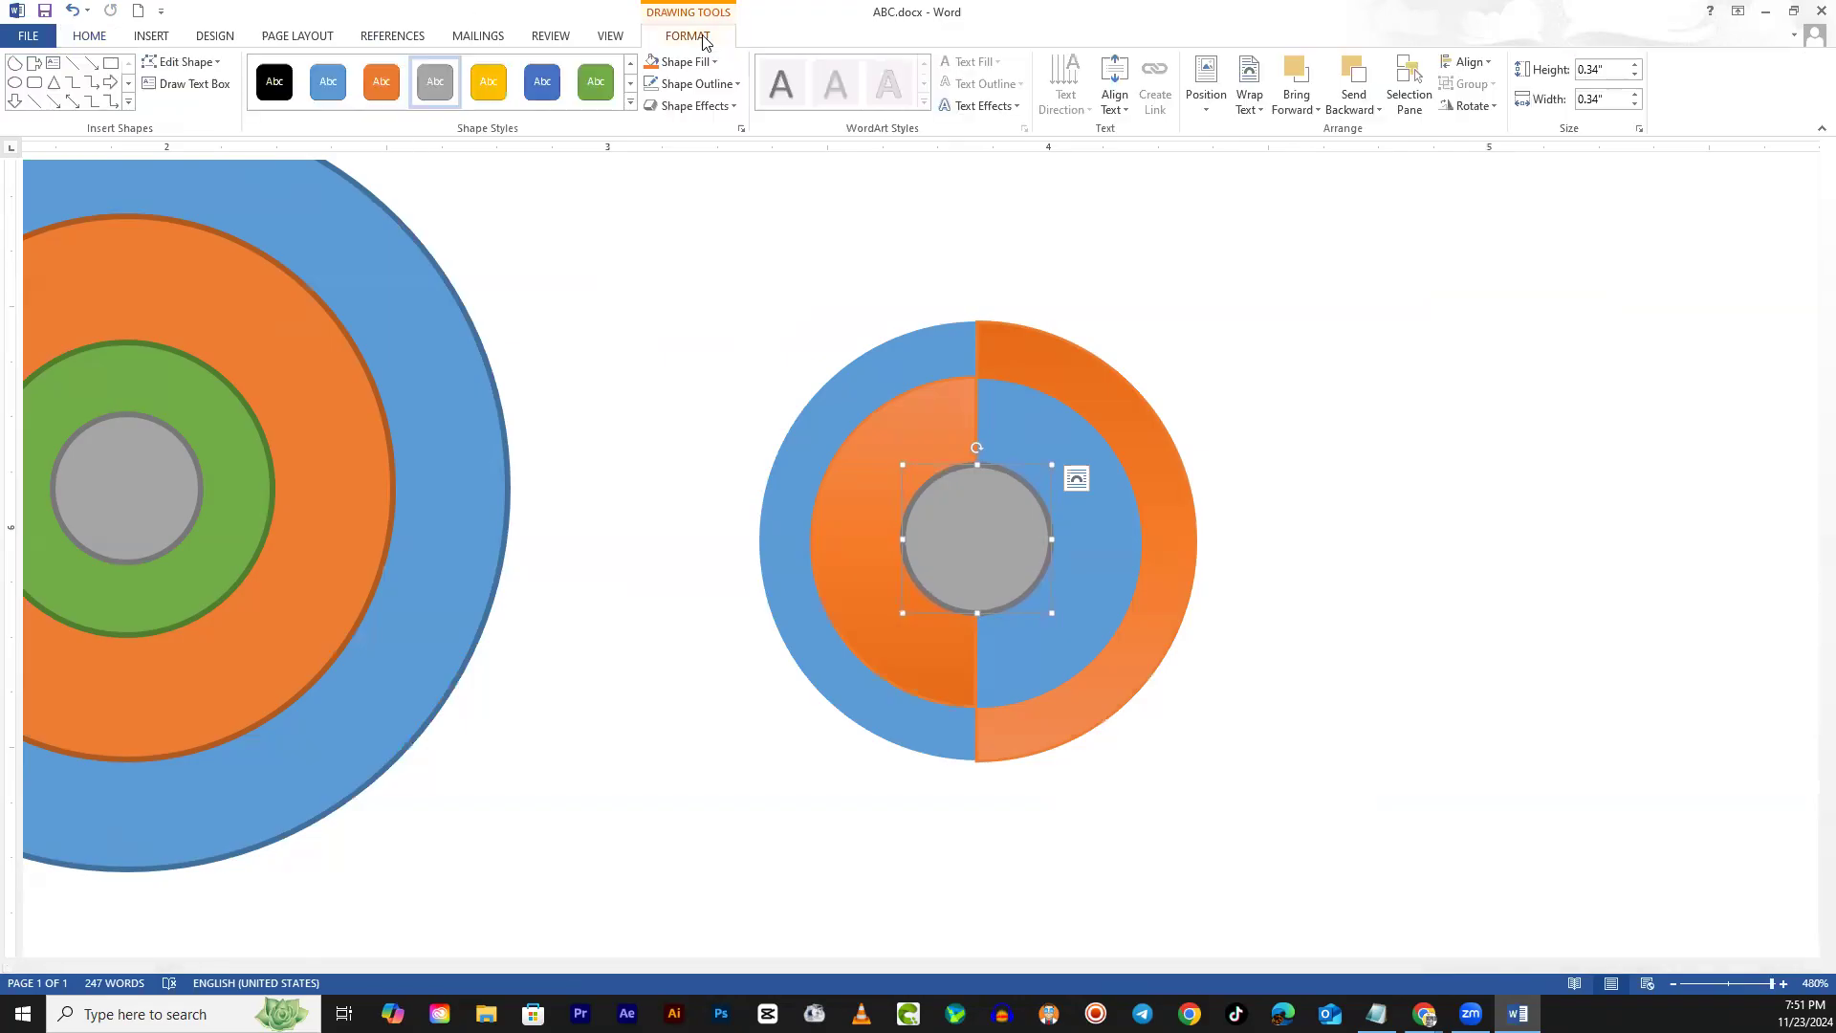
pyautogui.click(695, 83)
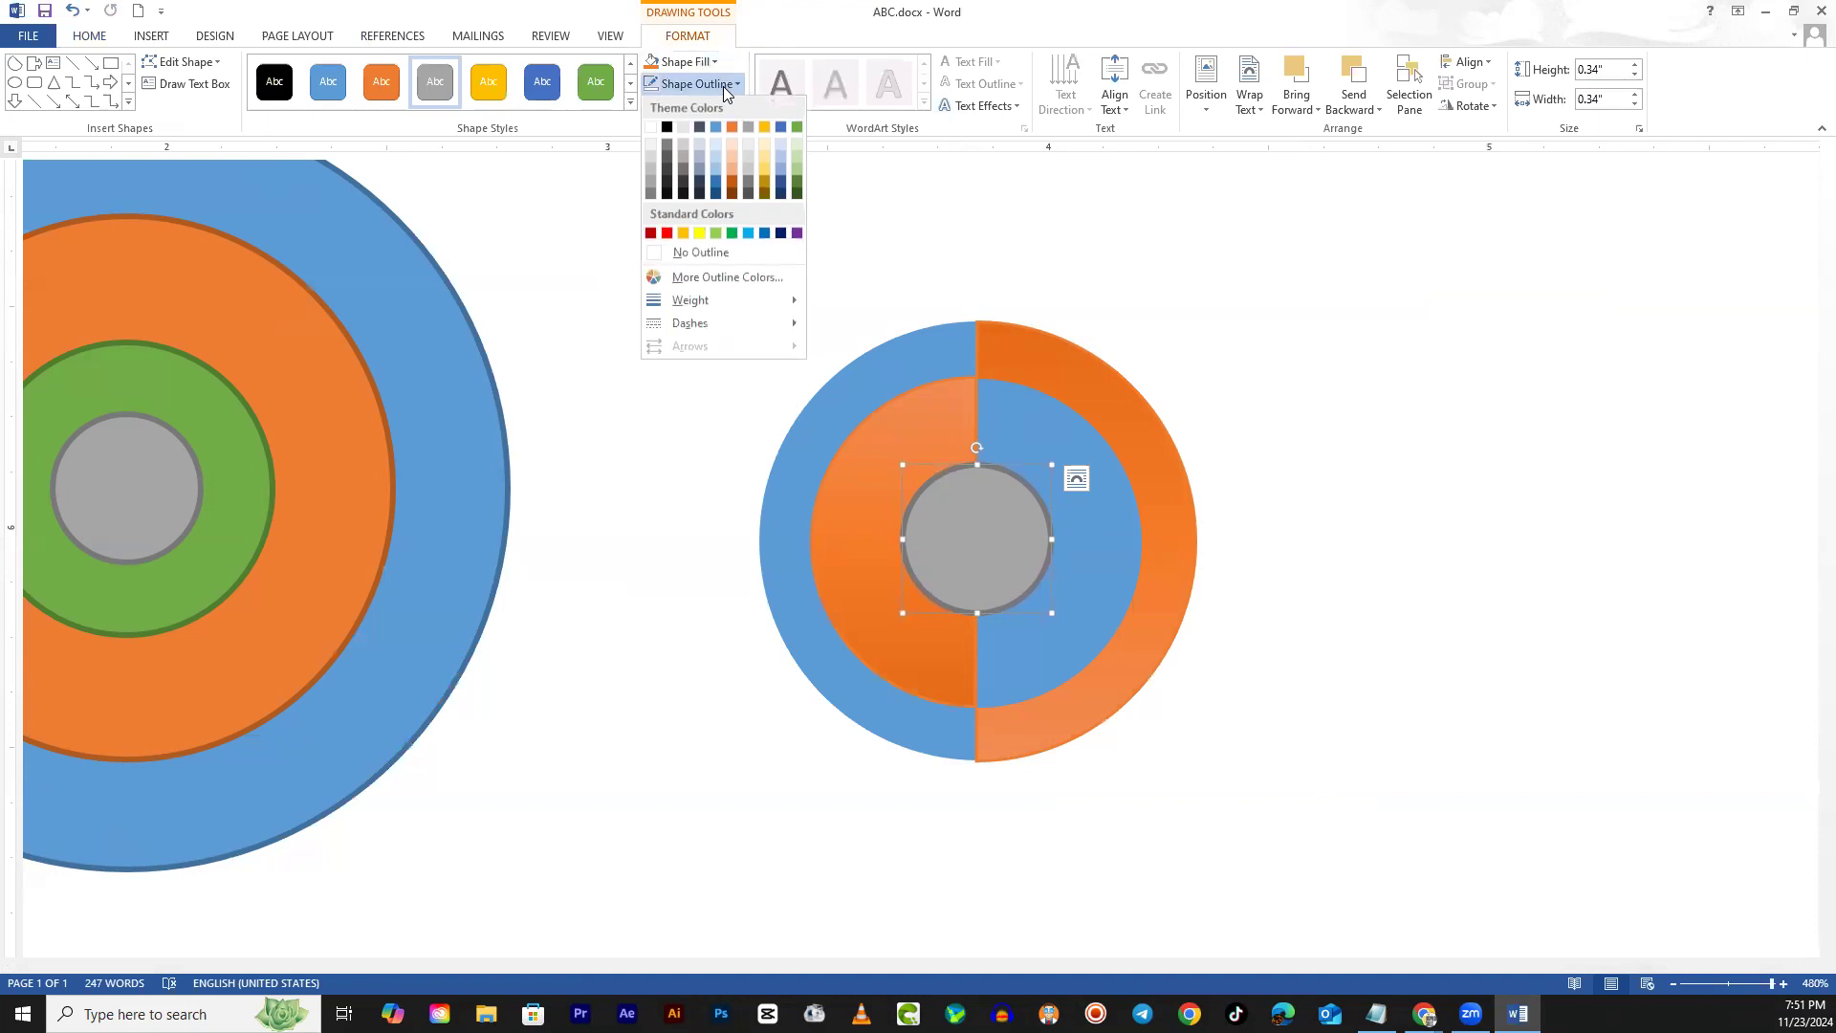
pyautogui.click(666, 256)
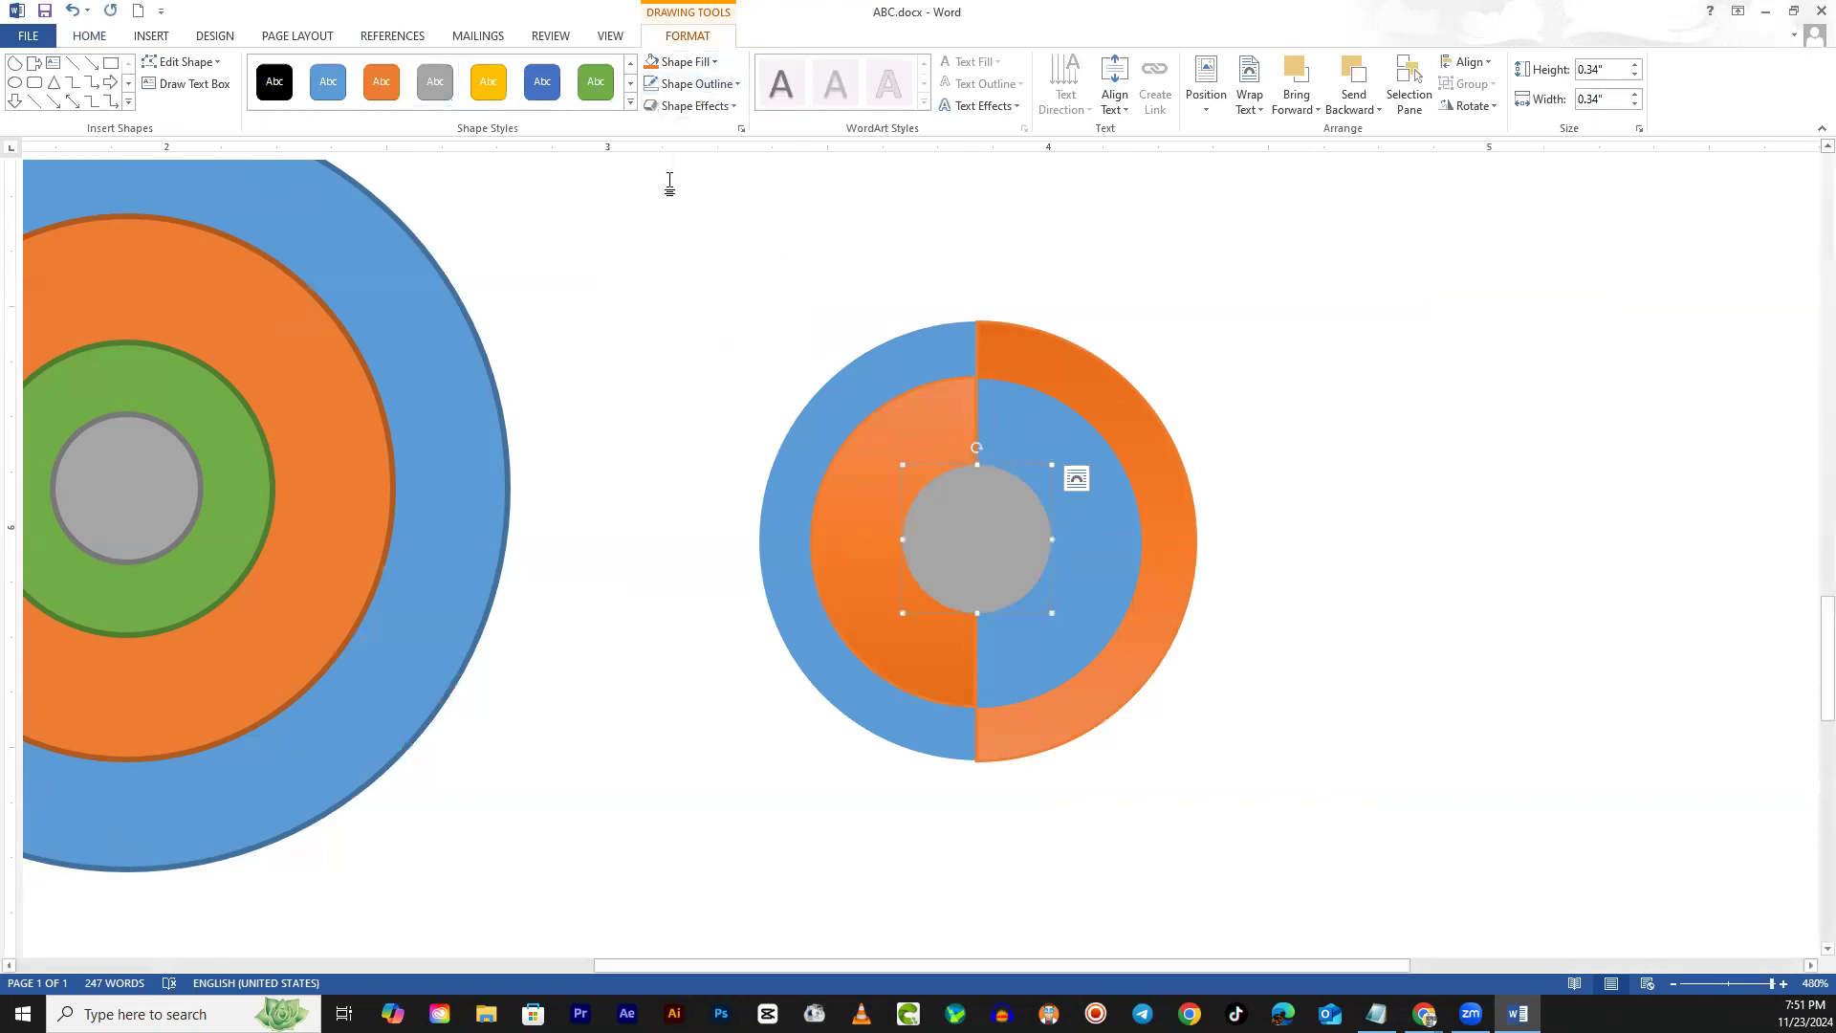
pyautogui.click(696, 112)
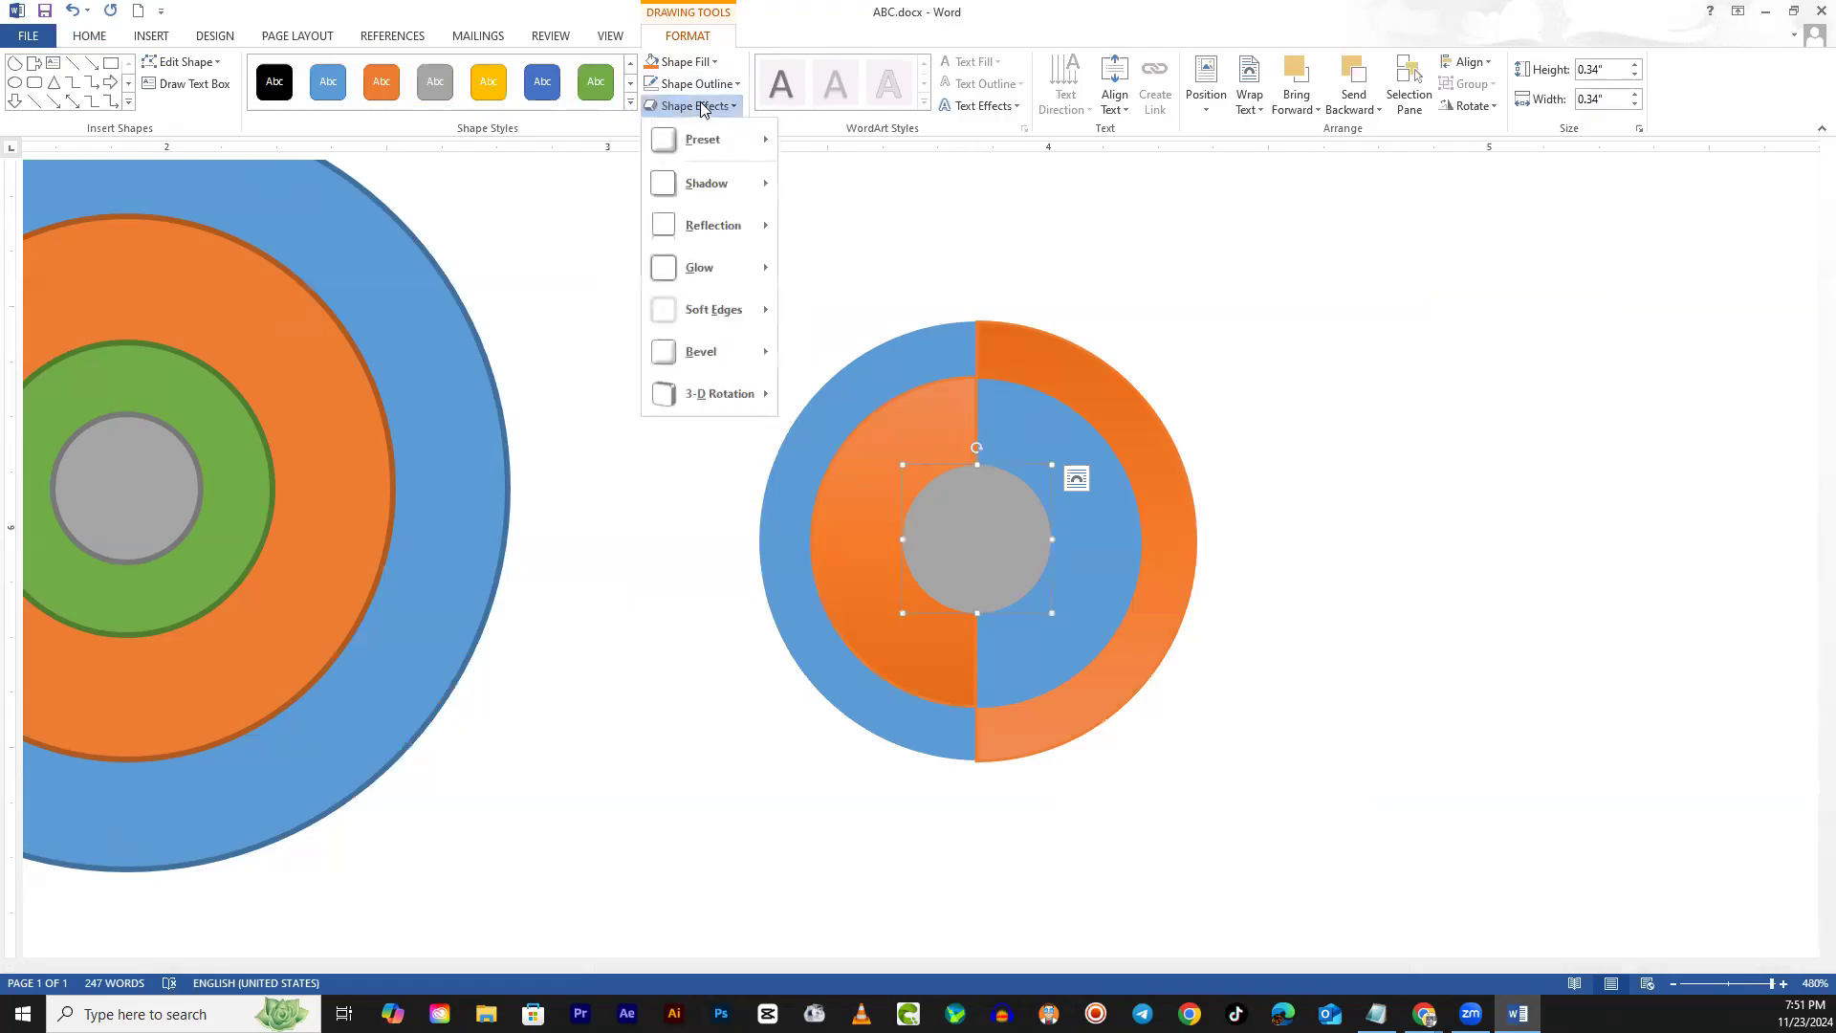
pyautogui.moveTo(708, 139)
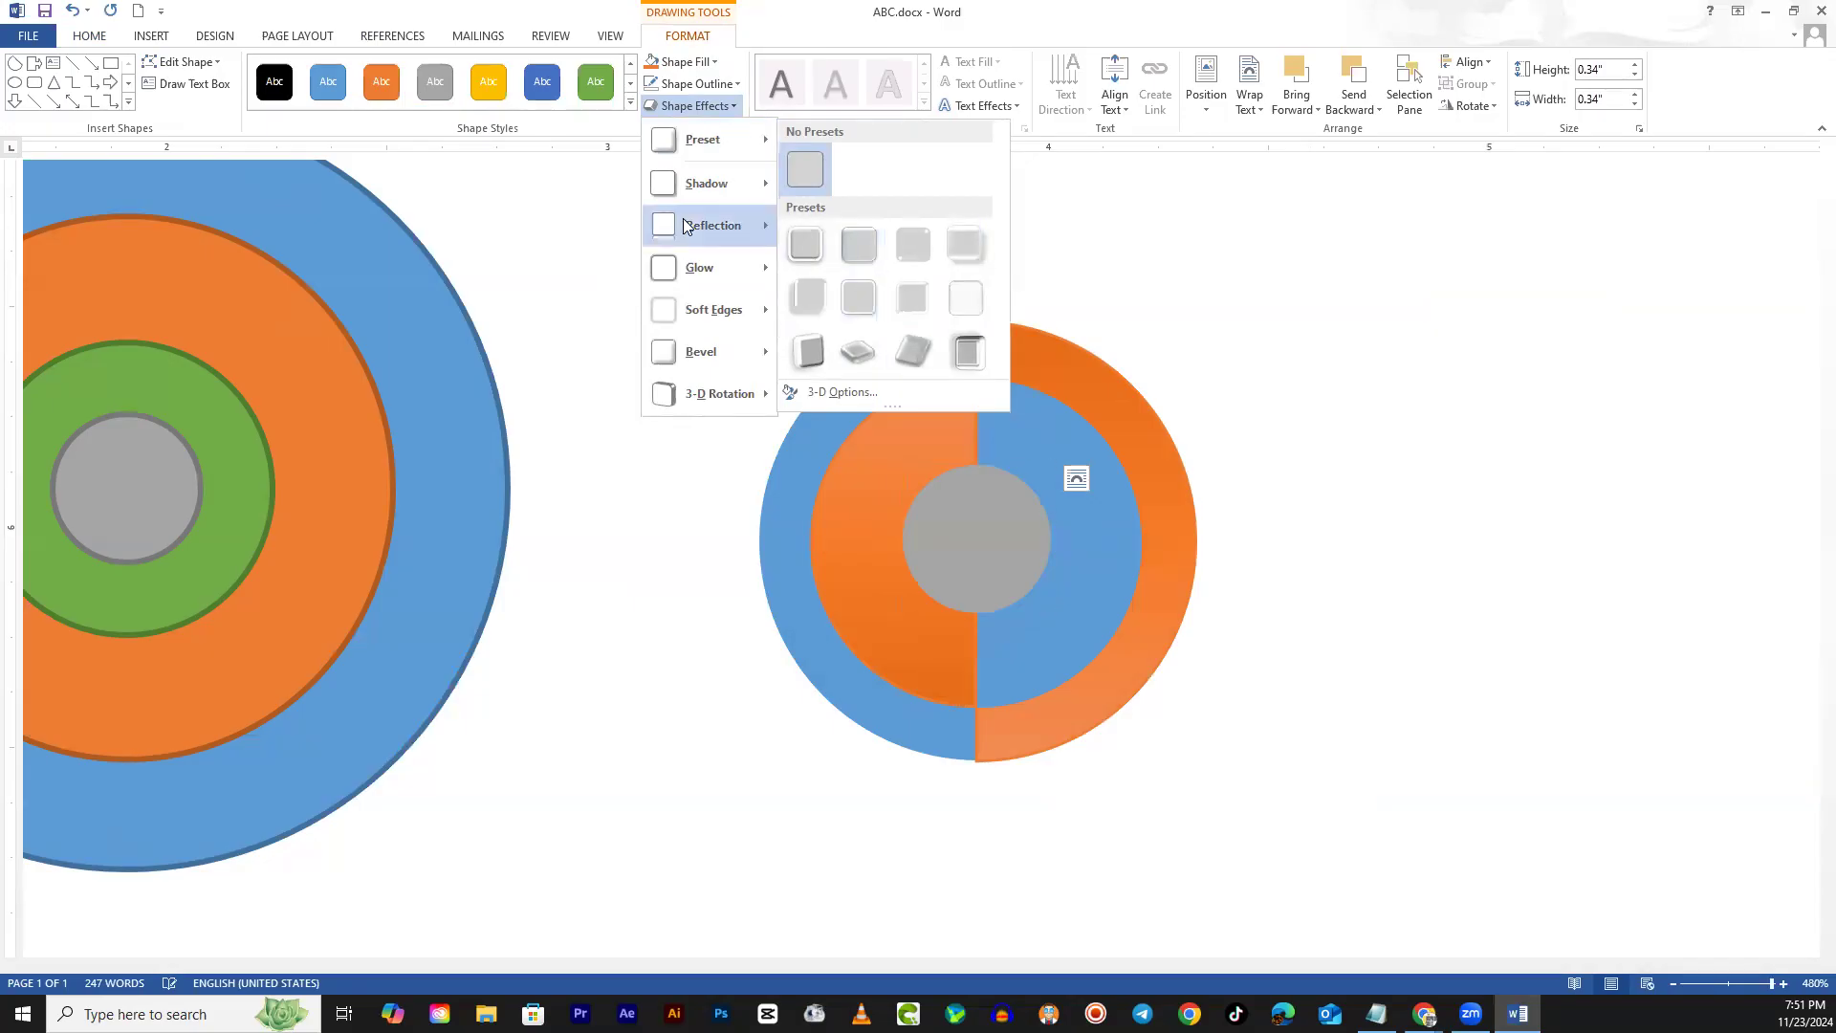
pyautogui.moveTo(706, 182)
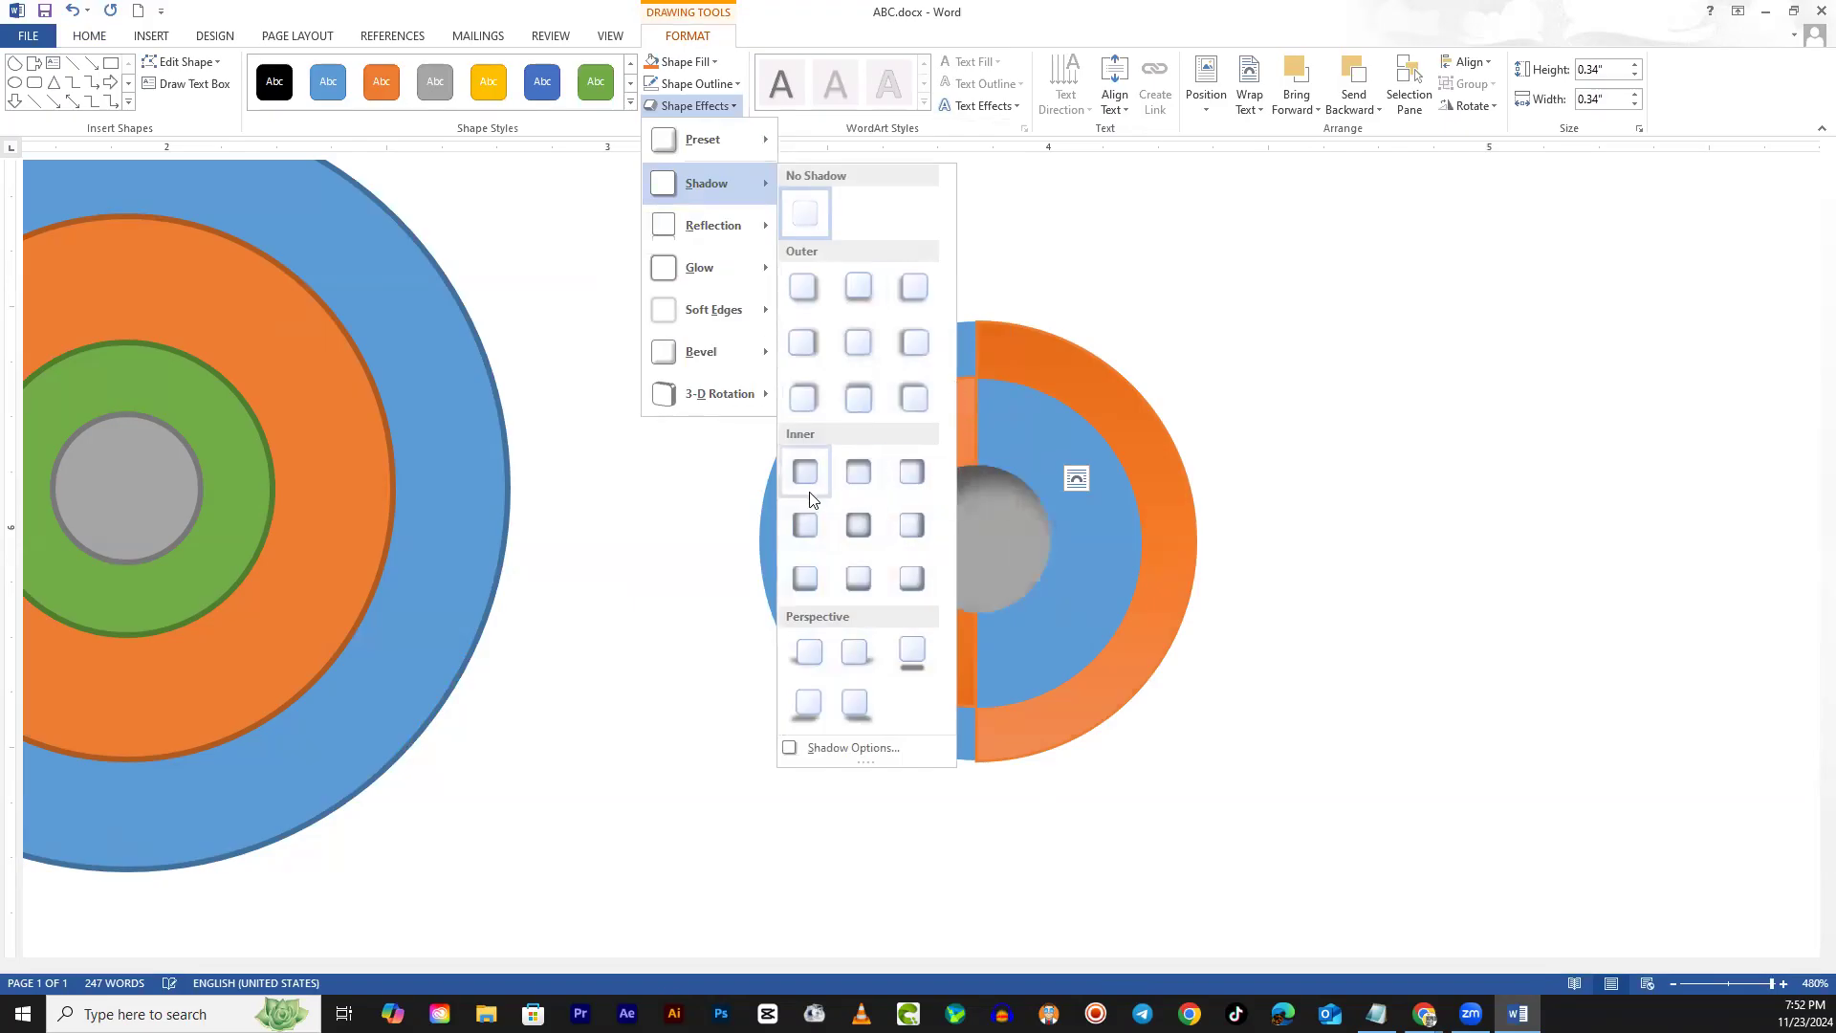
pyautogui.click(918, 479)
pyautogui.click(1333, 500)
pyautogui.scroll(-5, 1190, 607)
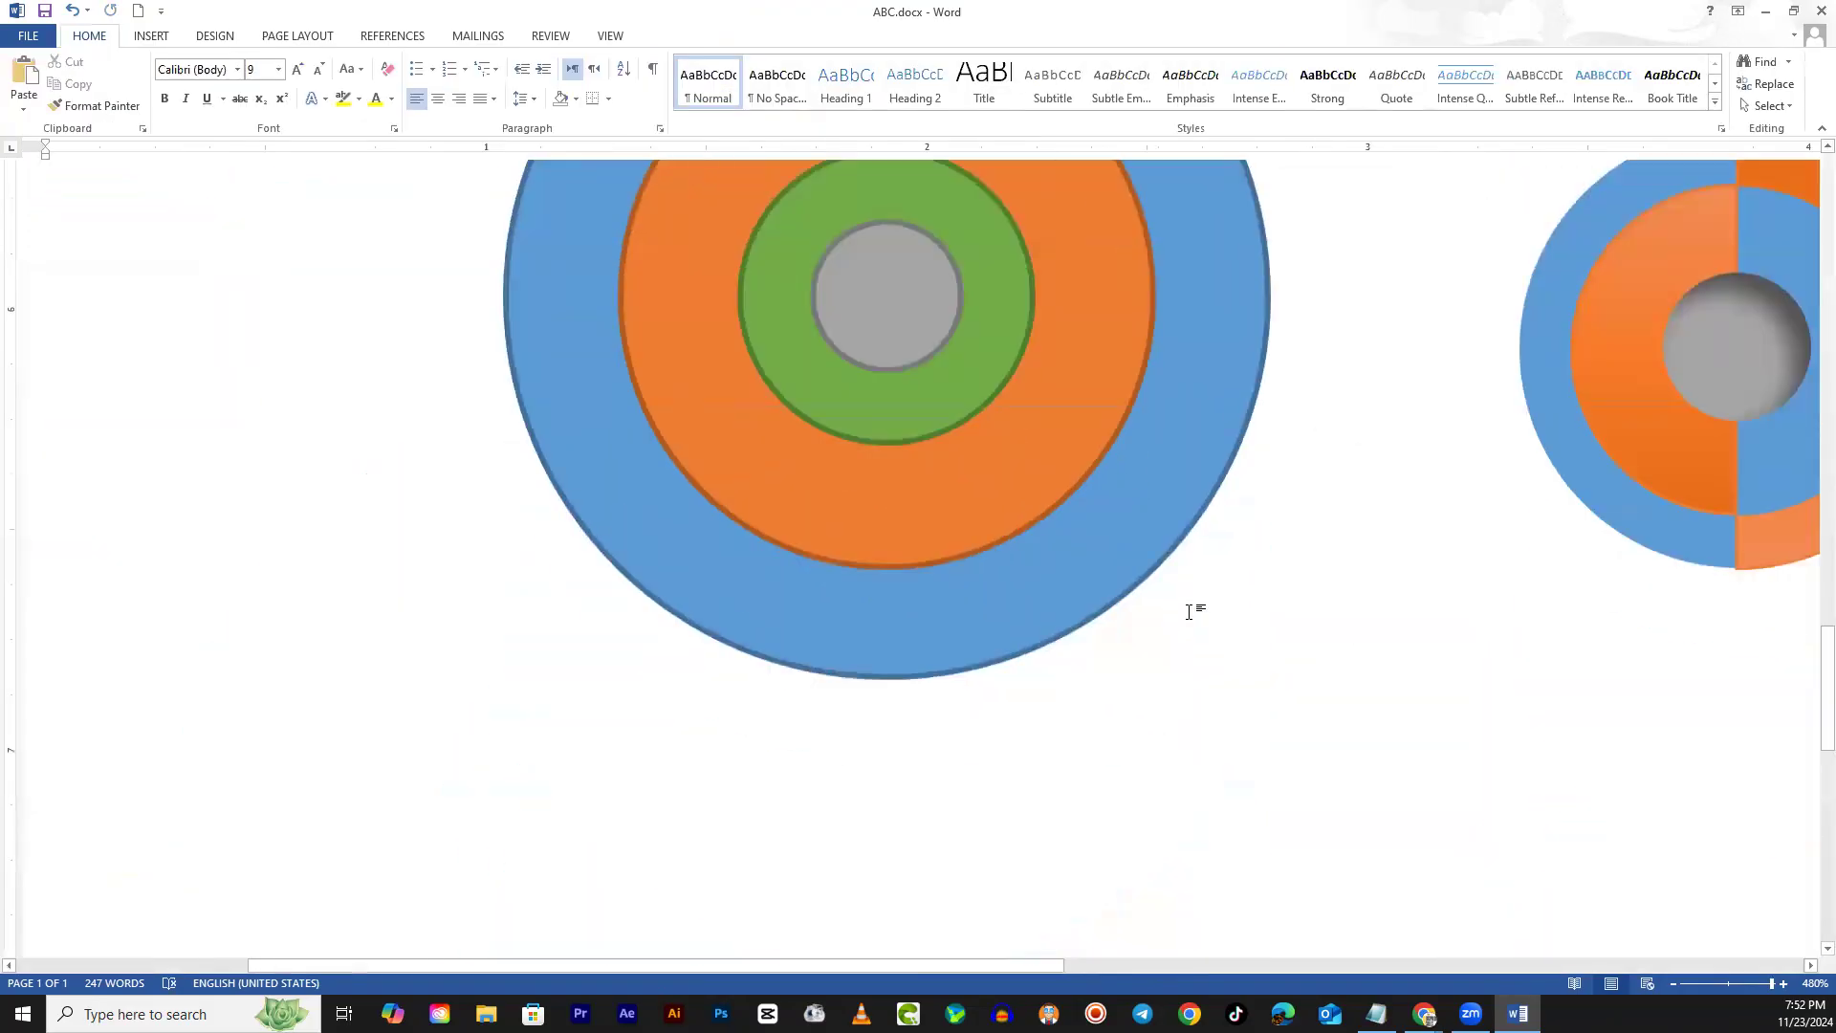
pyautogui.scroll(-1, 1189, 610)
pyautogui.moveTo(1011, 964); pyautogui.dragTo(1398, 899)
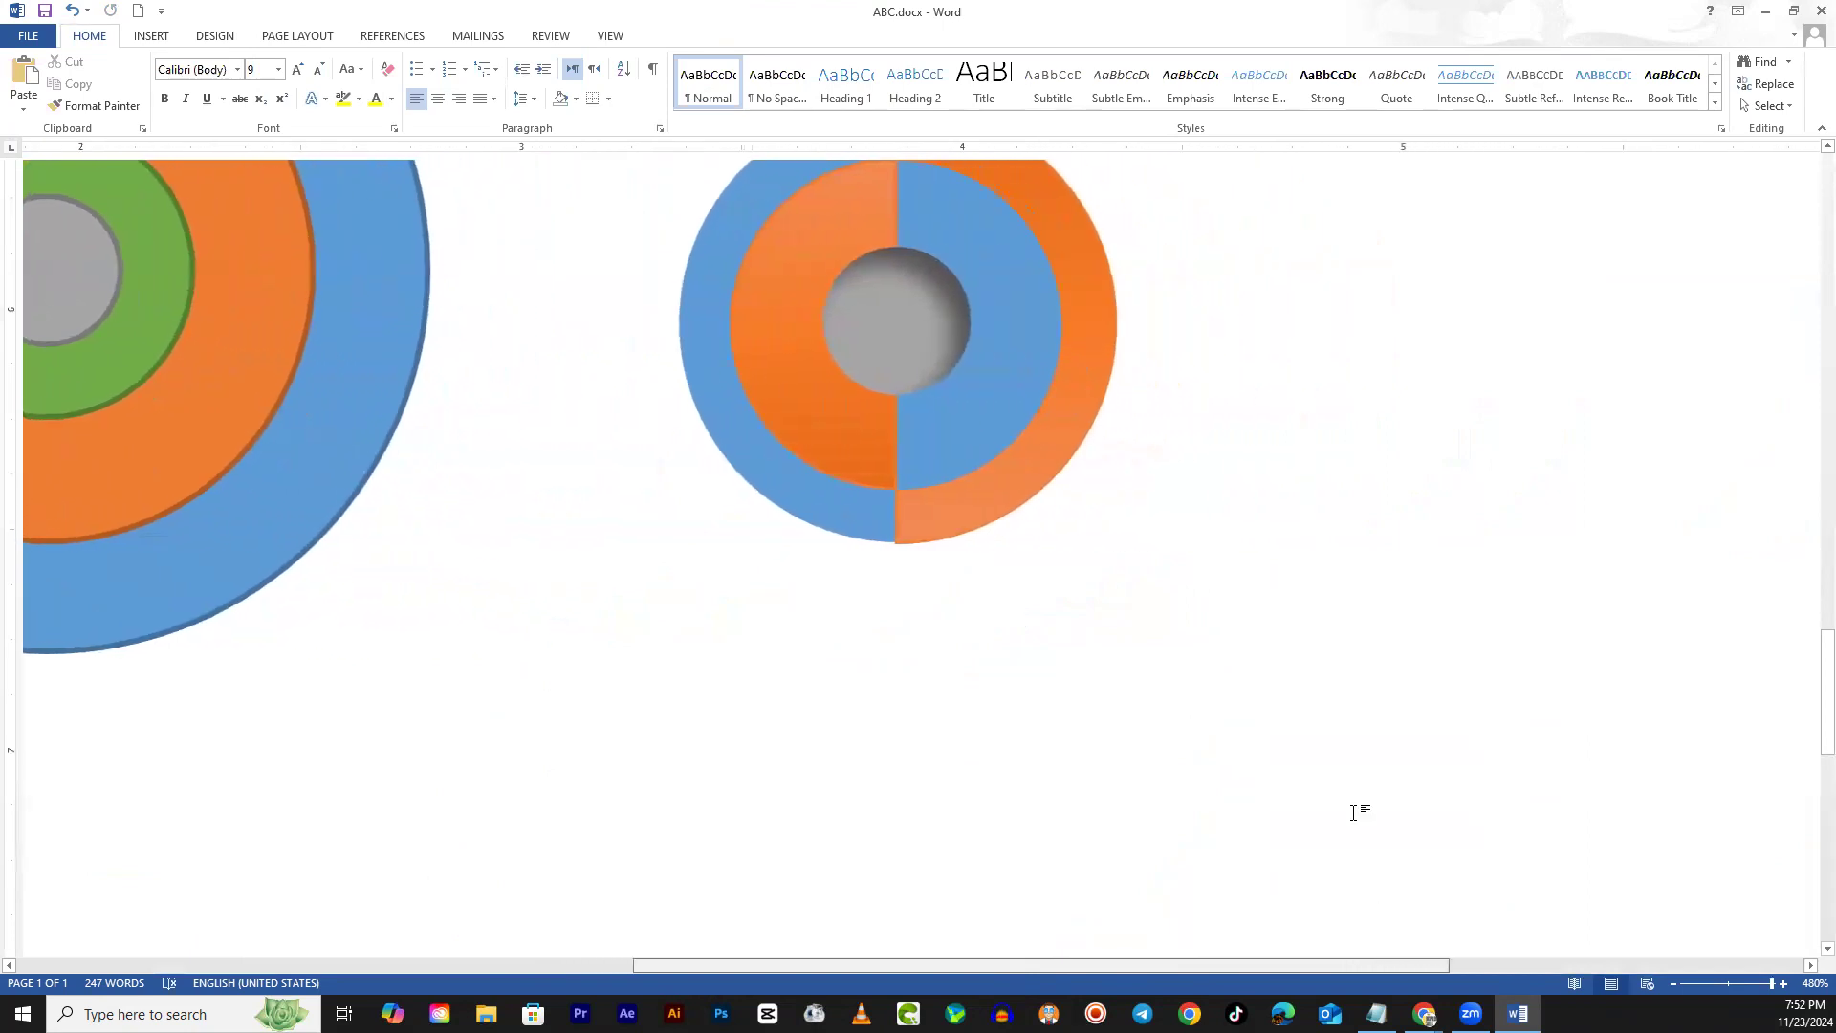
pyautogui.scroll(3, 1328, 718)
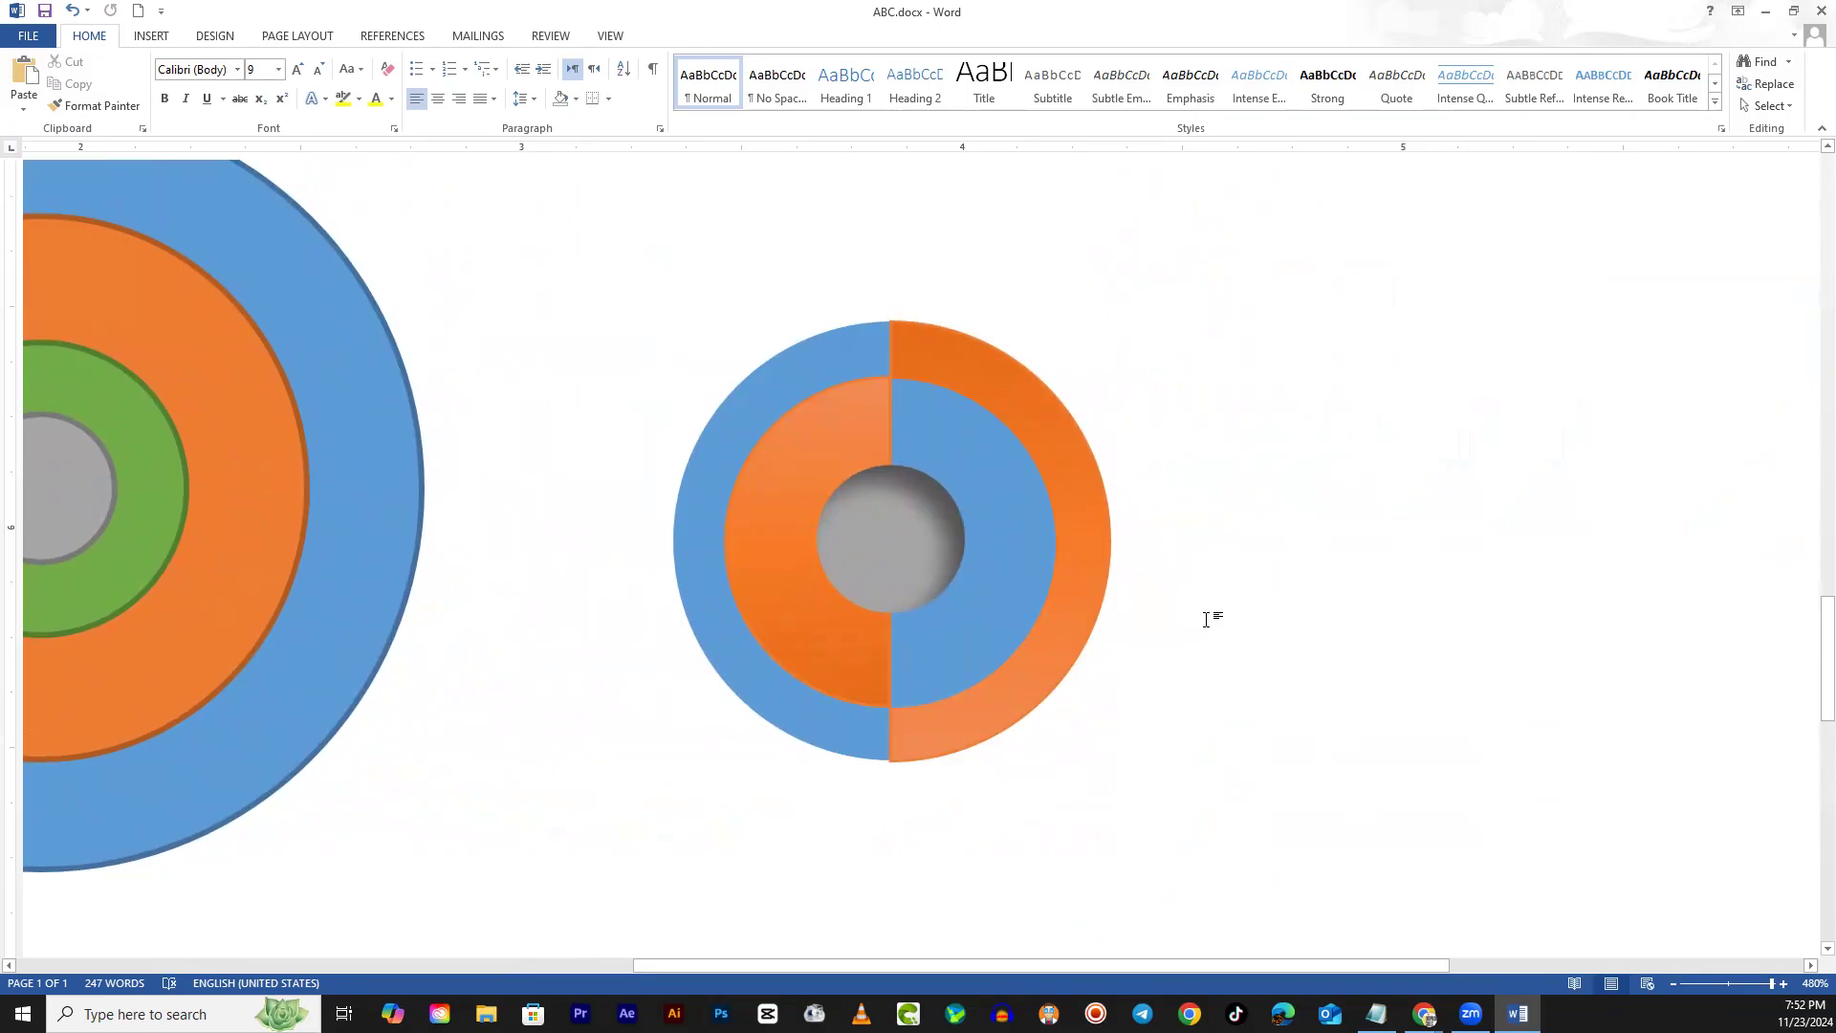
pyautogui.click(1362, 611)
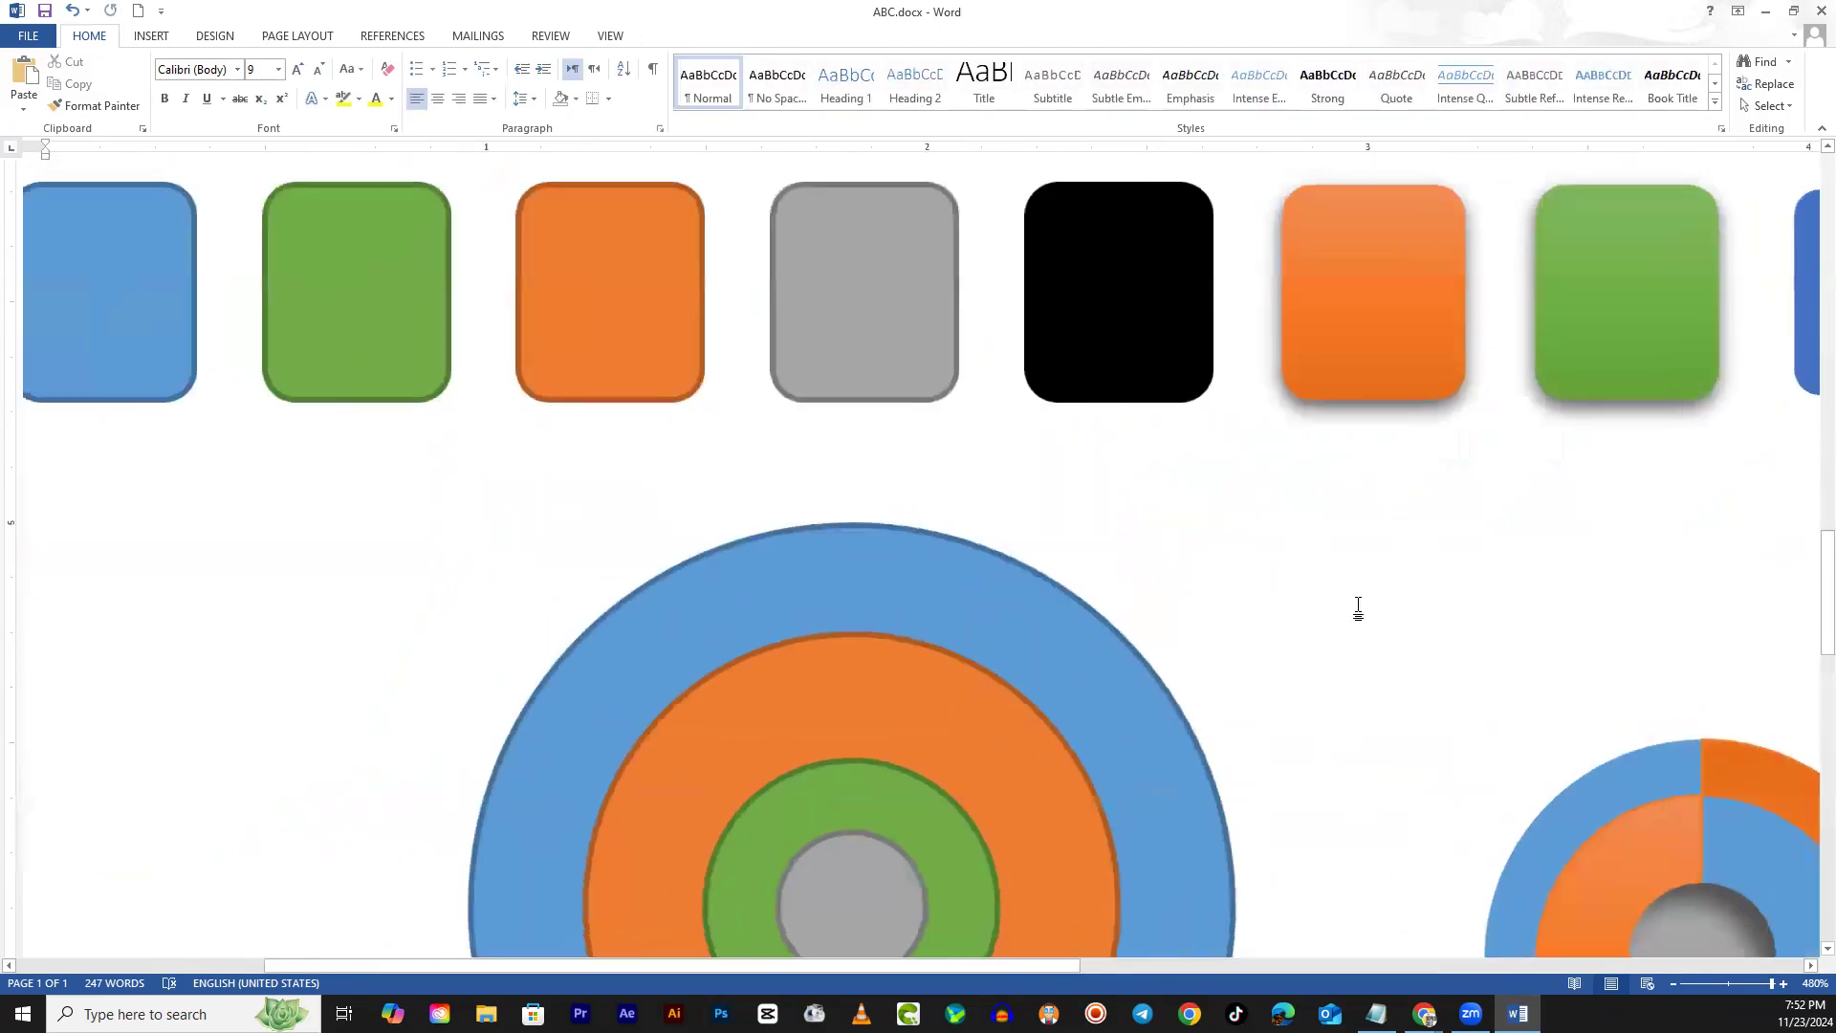
pyautogui.scroll(-2, 1354, 644)
pyautogui.moveTo(983, 966); pyautogui.dragTo(1293, 914)
pyautogui.click(1361, 737)
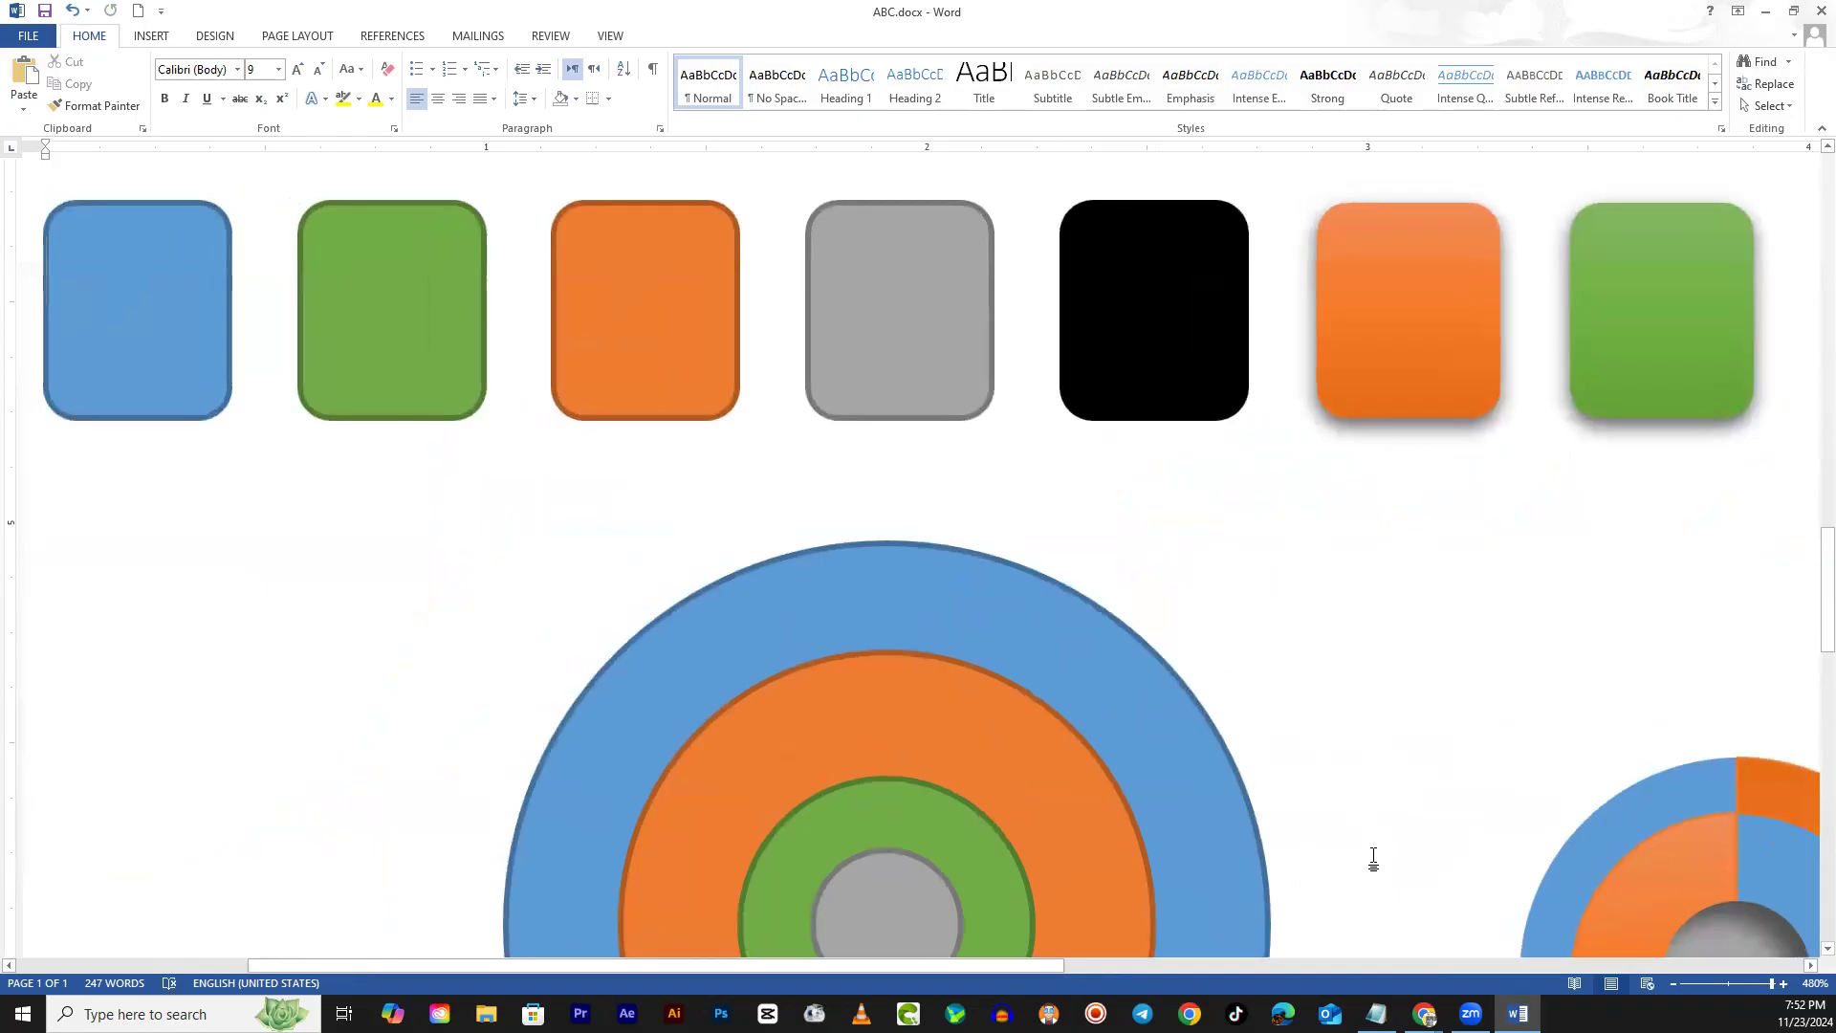
pyautogui.moveTo(1043, 967); pyautogui.dragTo(1348, 902)
pyautogui.scroll(-4, 1307, 783)
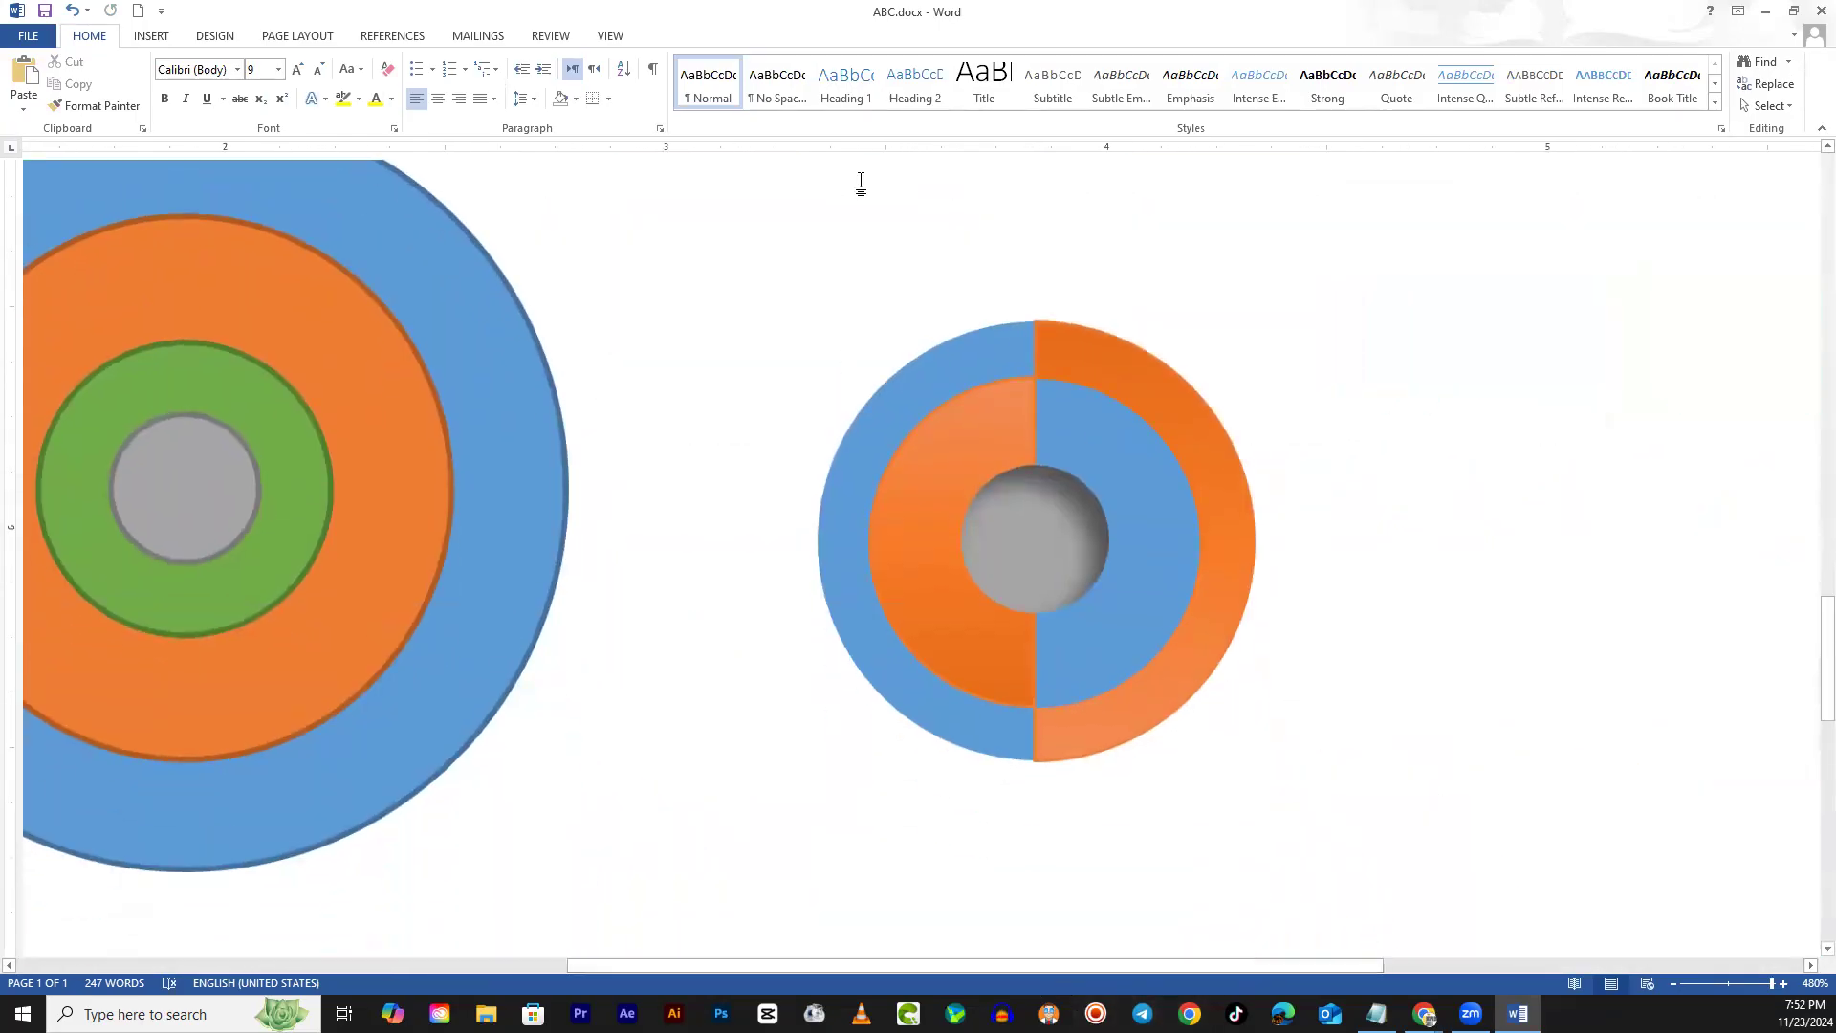
pyautogui.click(1022, 544)
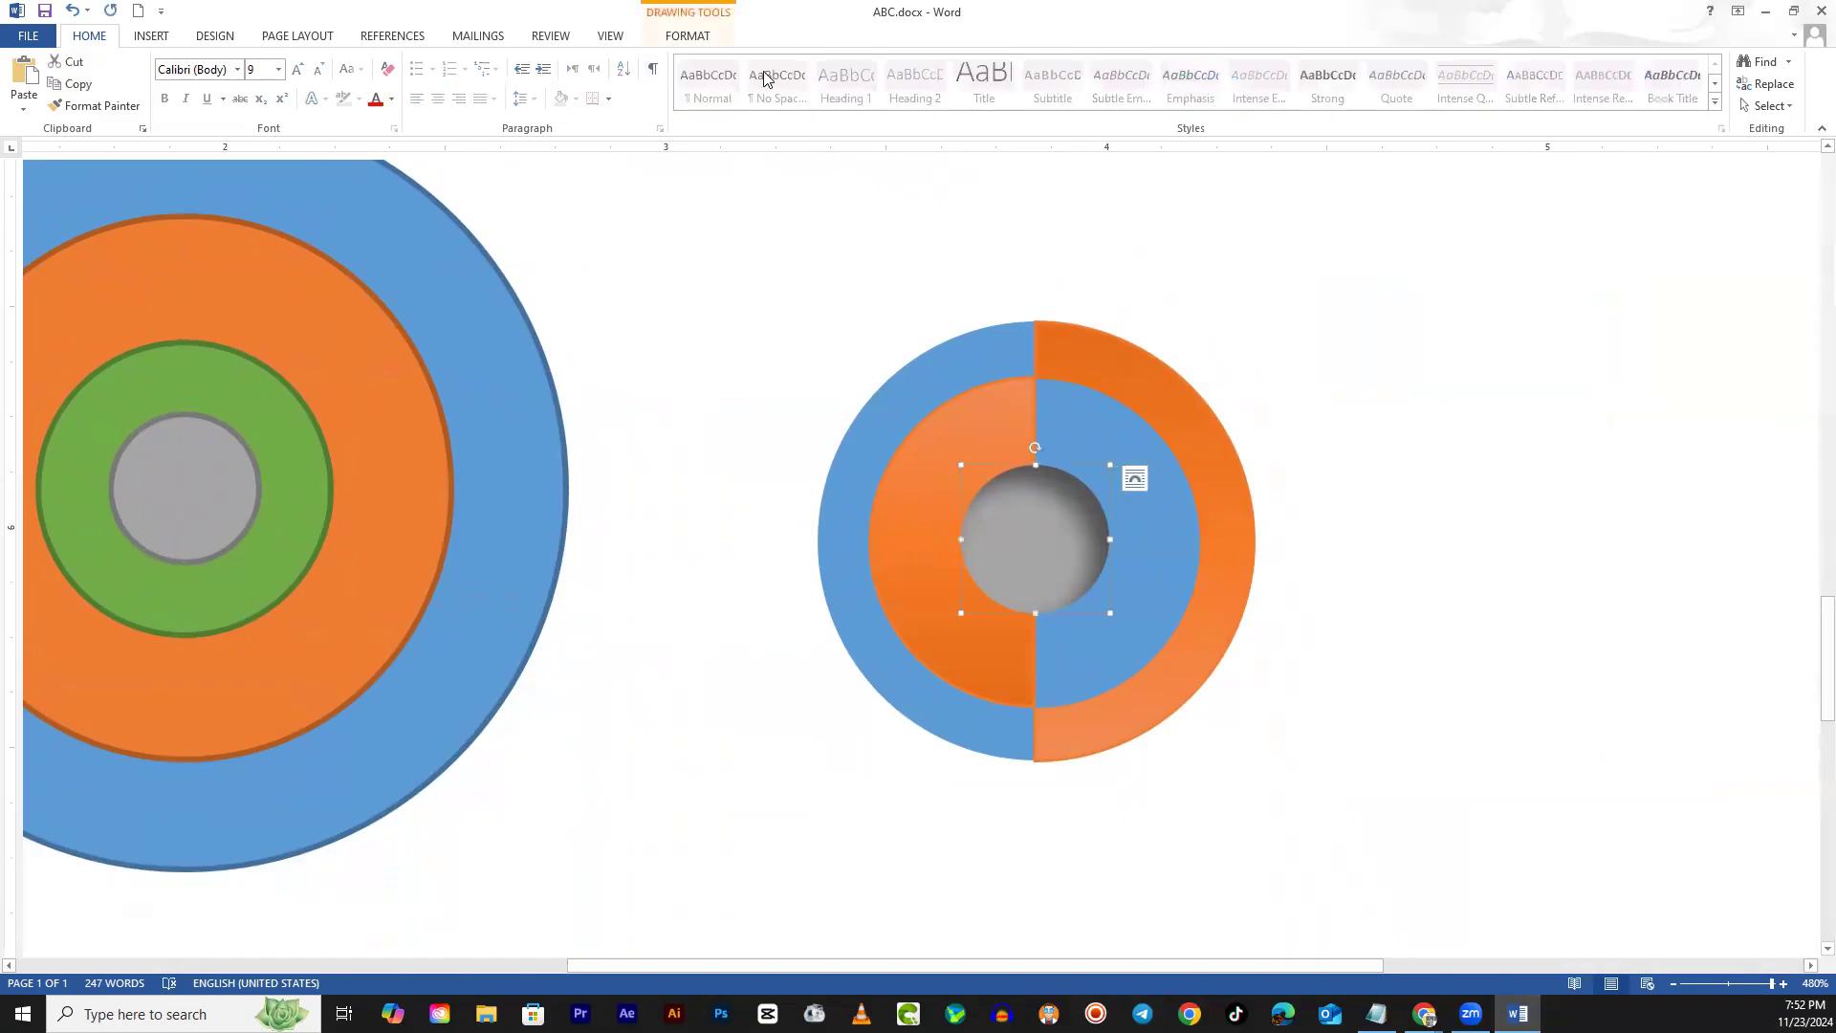
pyautogui.click(705, 38)
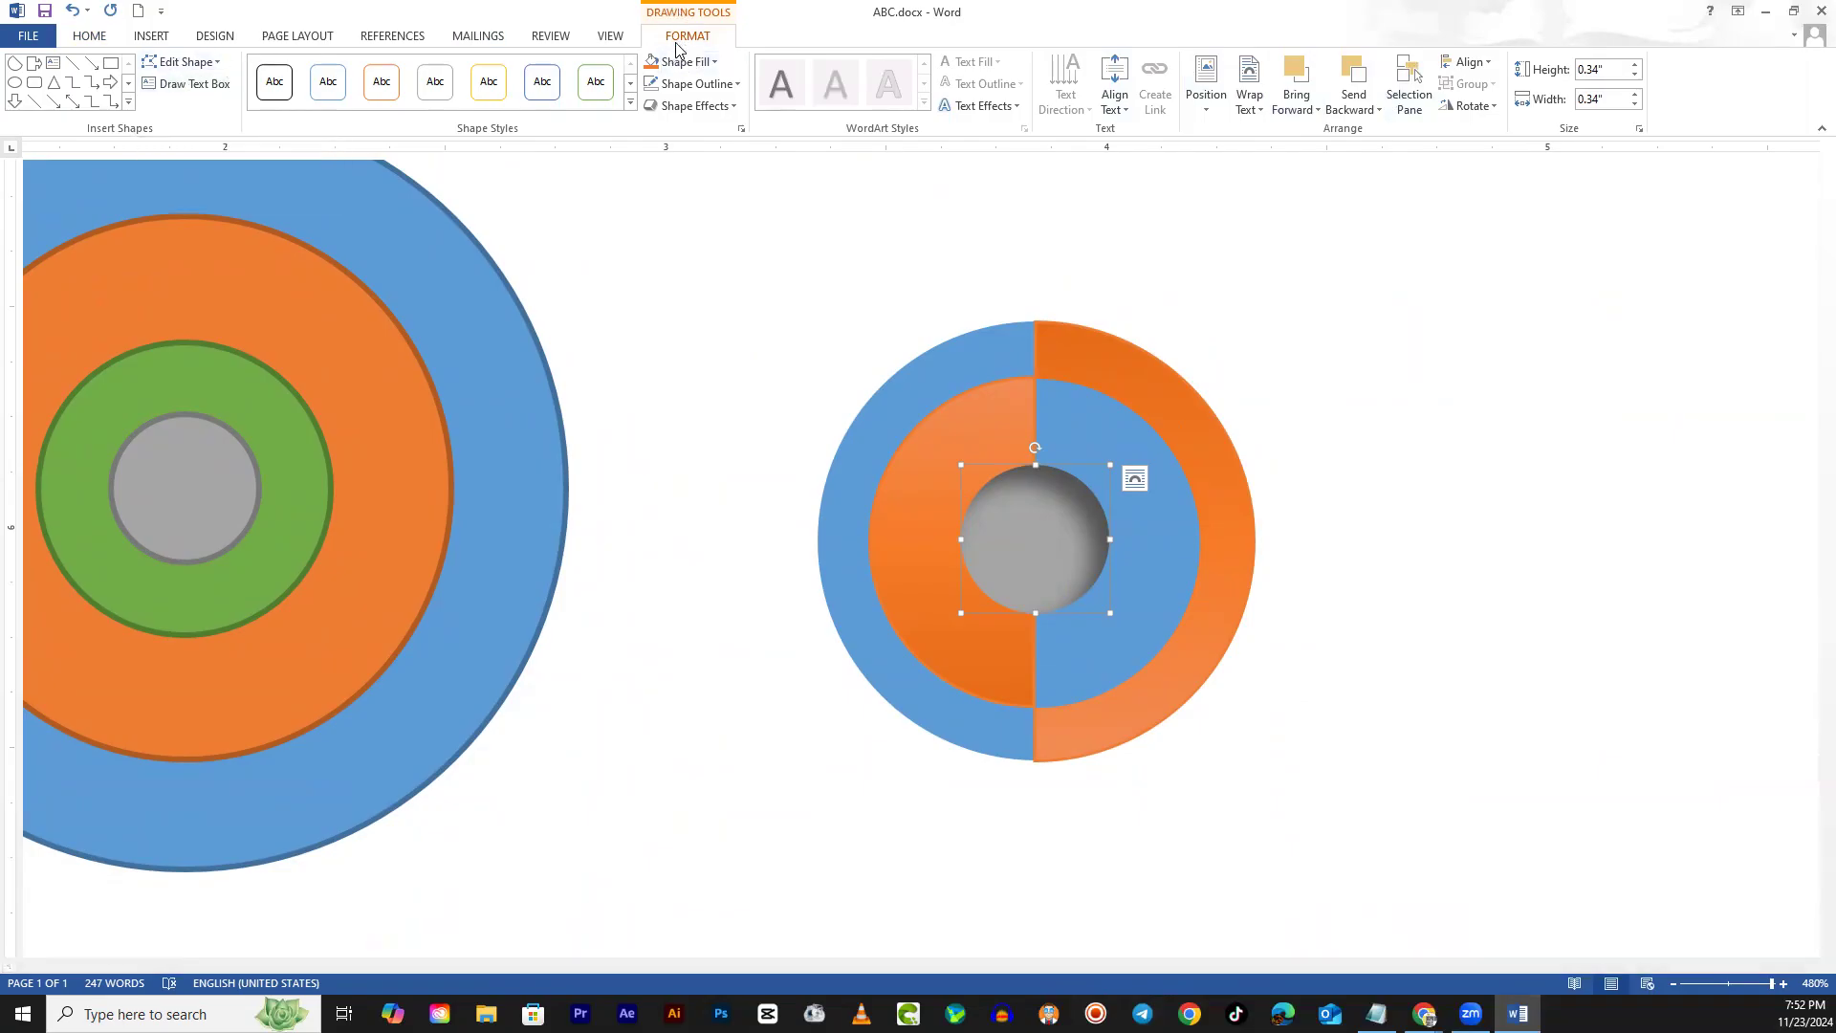
pyautogui.click(1209, 573)
pyautogui.click(1364, 562)
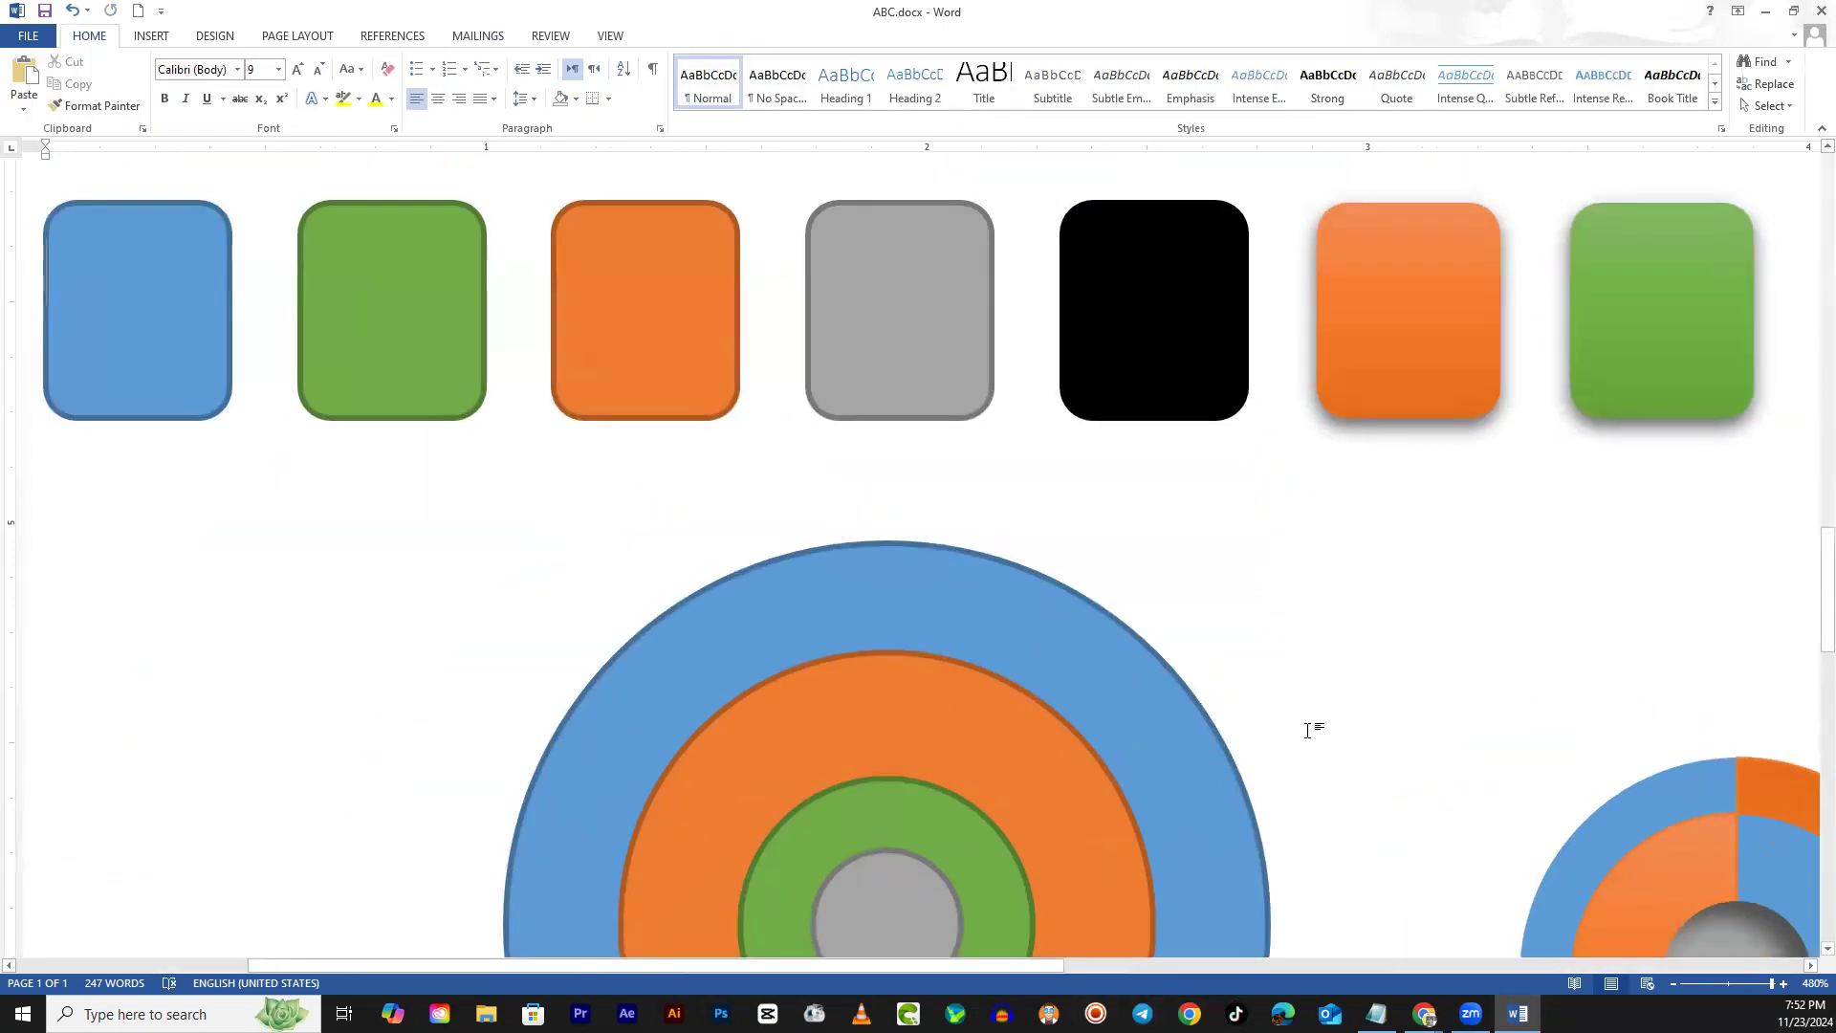
pyautogui.scroll(-2, 1307, 730)
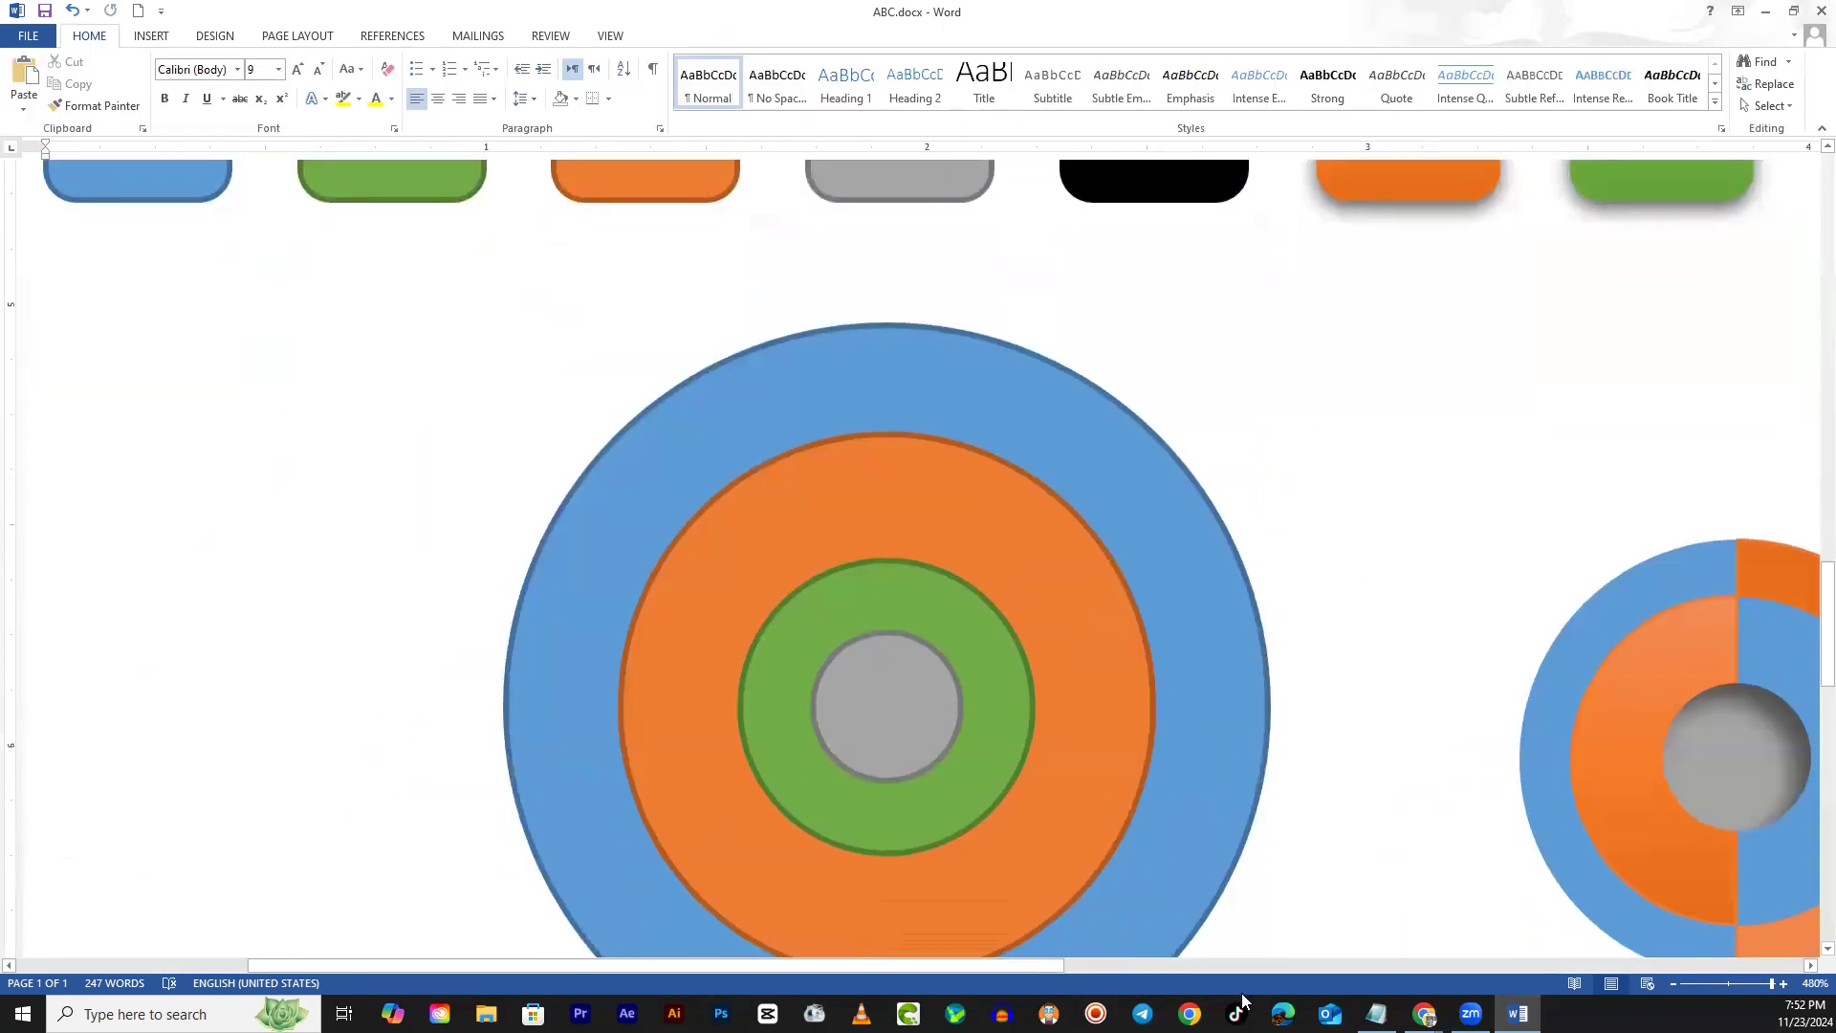
pyautogui.click(1092, 964)
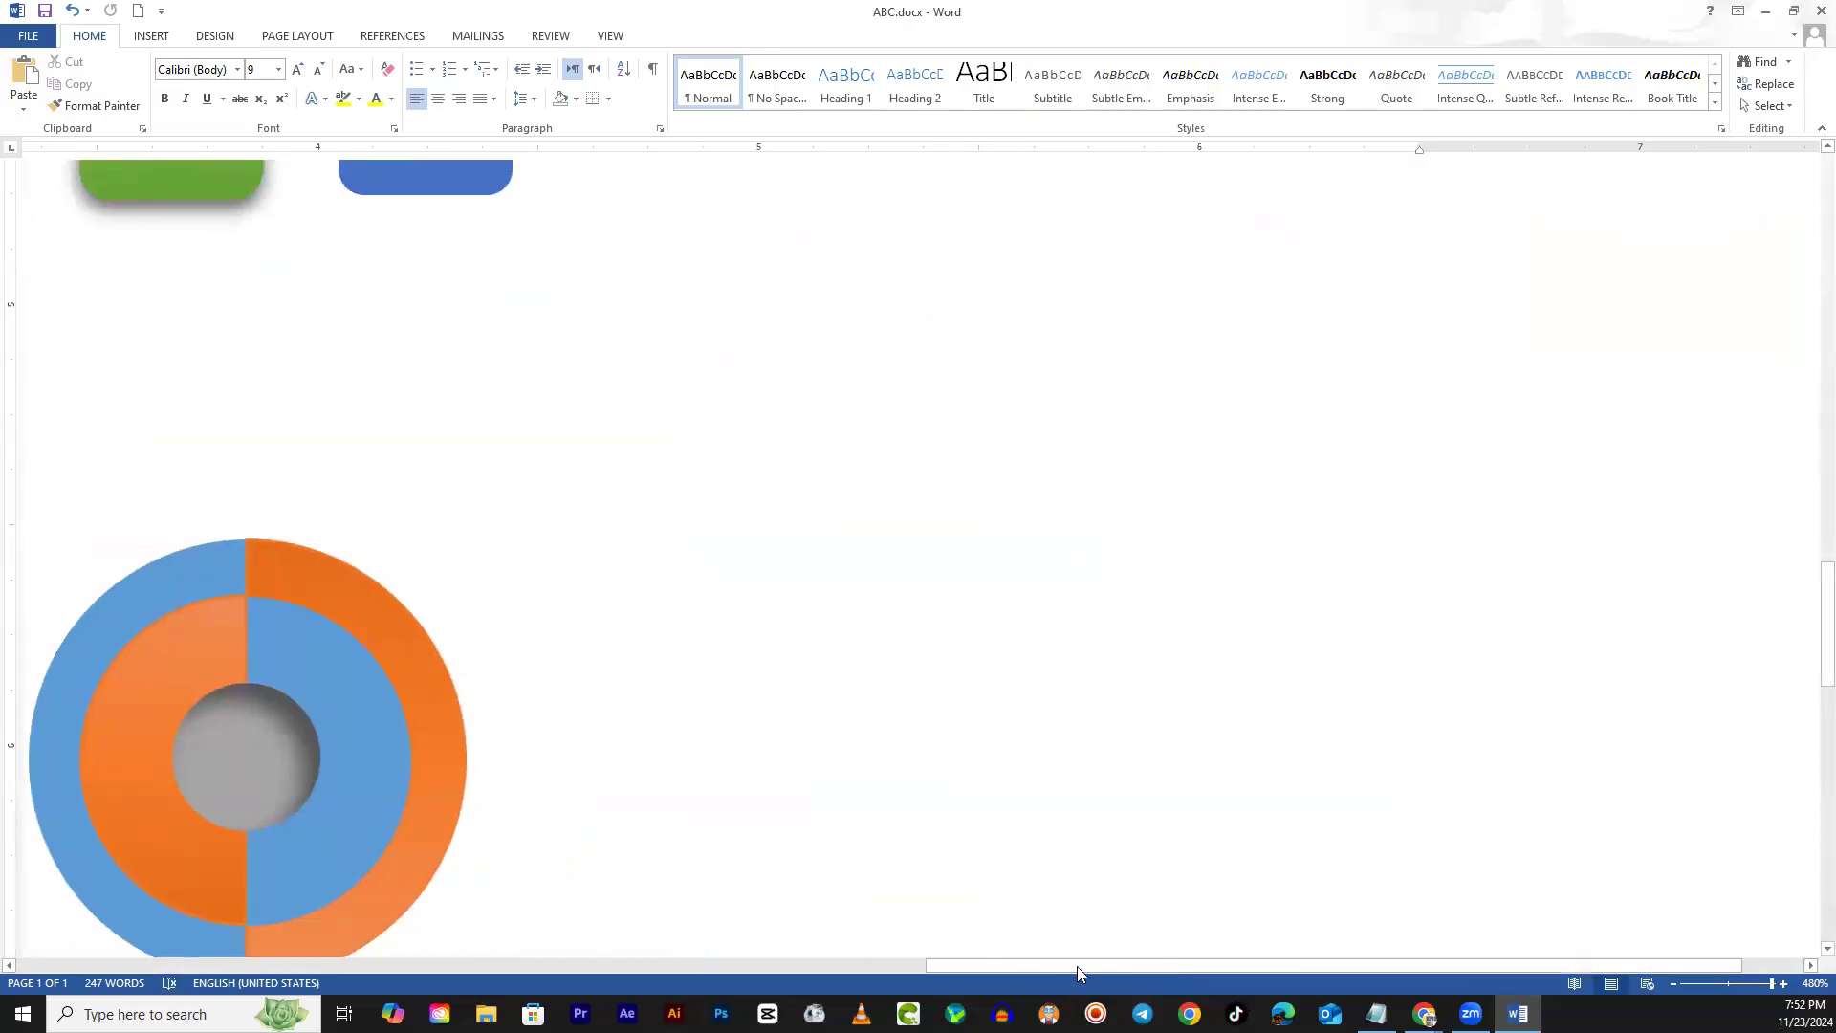
pyautogui.click(905, 966)
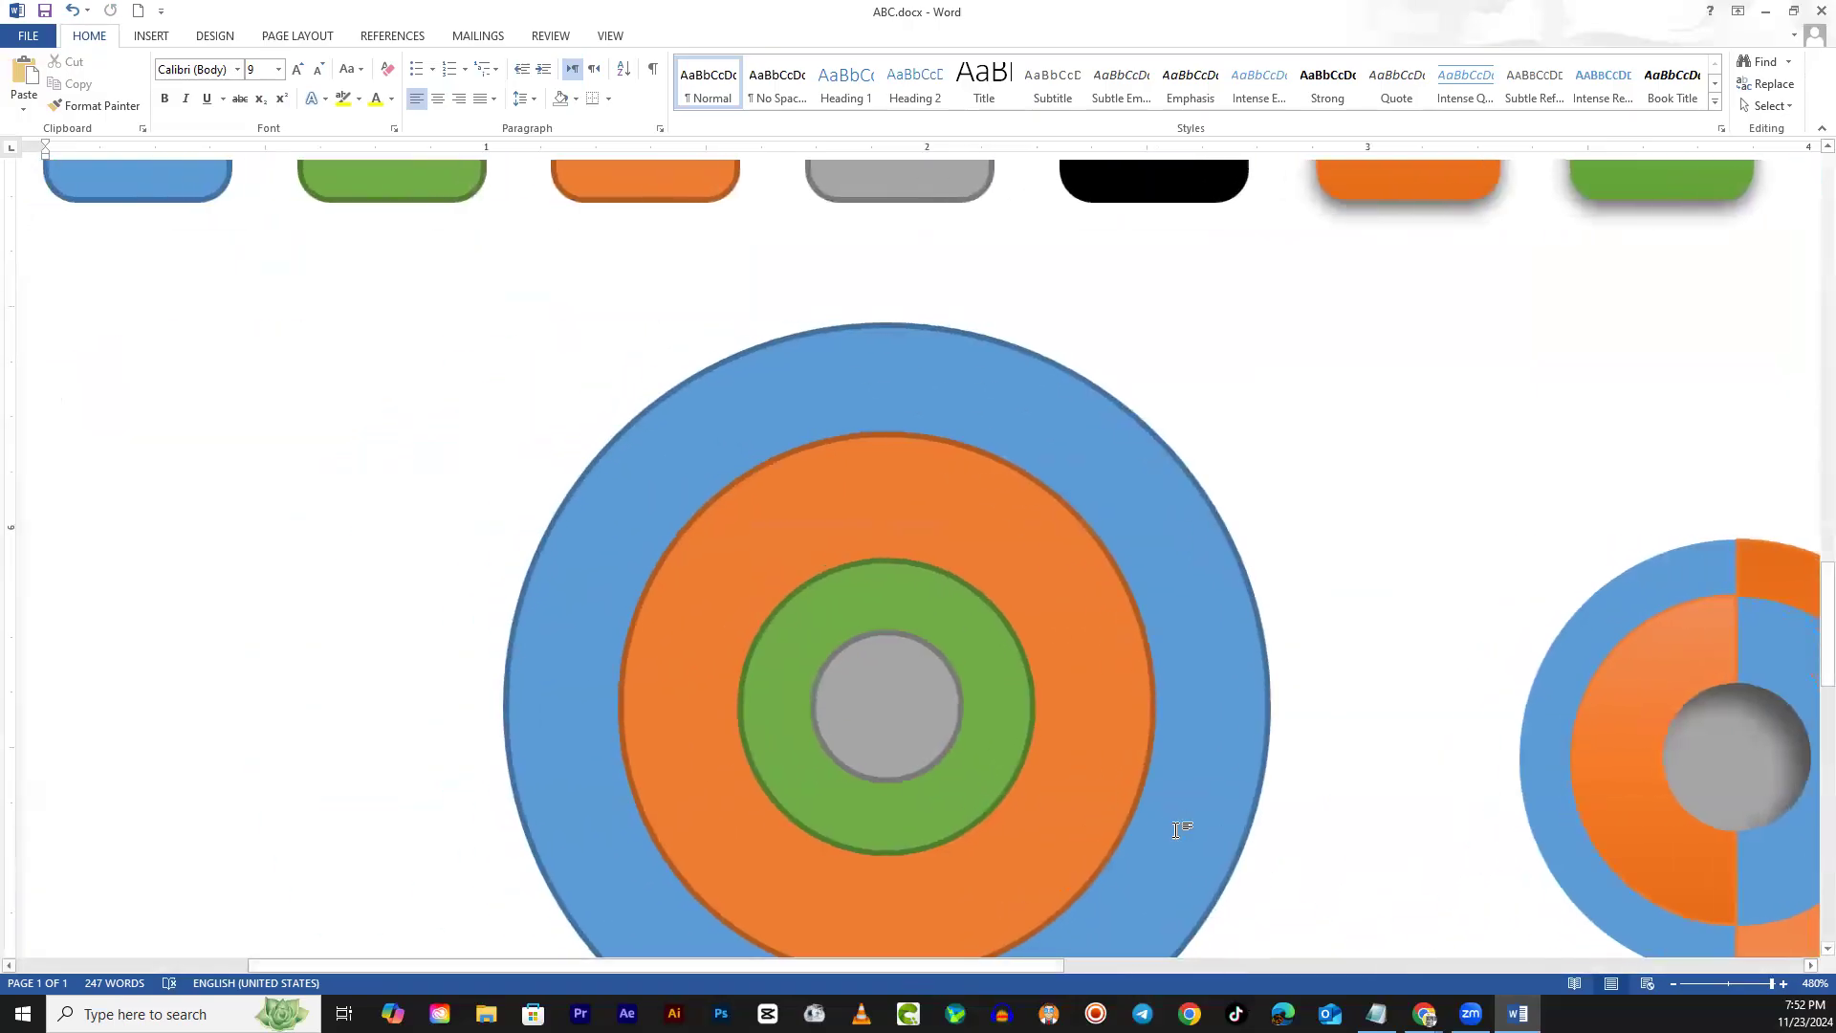
pyautogui.scroll(-6, 1081, 937)
pyautogui.scroll(2, 1081, 937)
pyautogui.moveTo(1036, 962); pyautogui.dragTo(1319, 962)
# Select the grey centre and the blue and orange arcs of the split design, then paste a copy
pyautogui.scroll(2, 1463, 793)
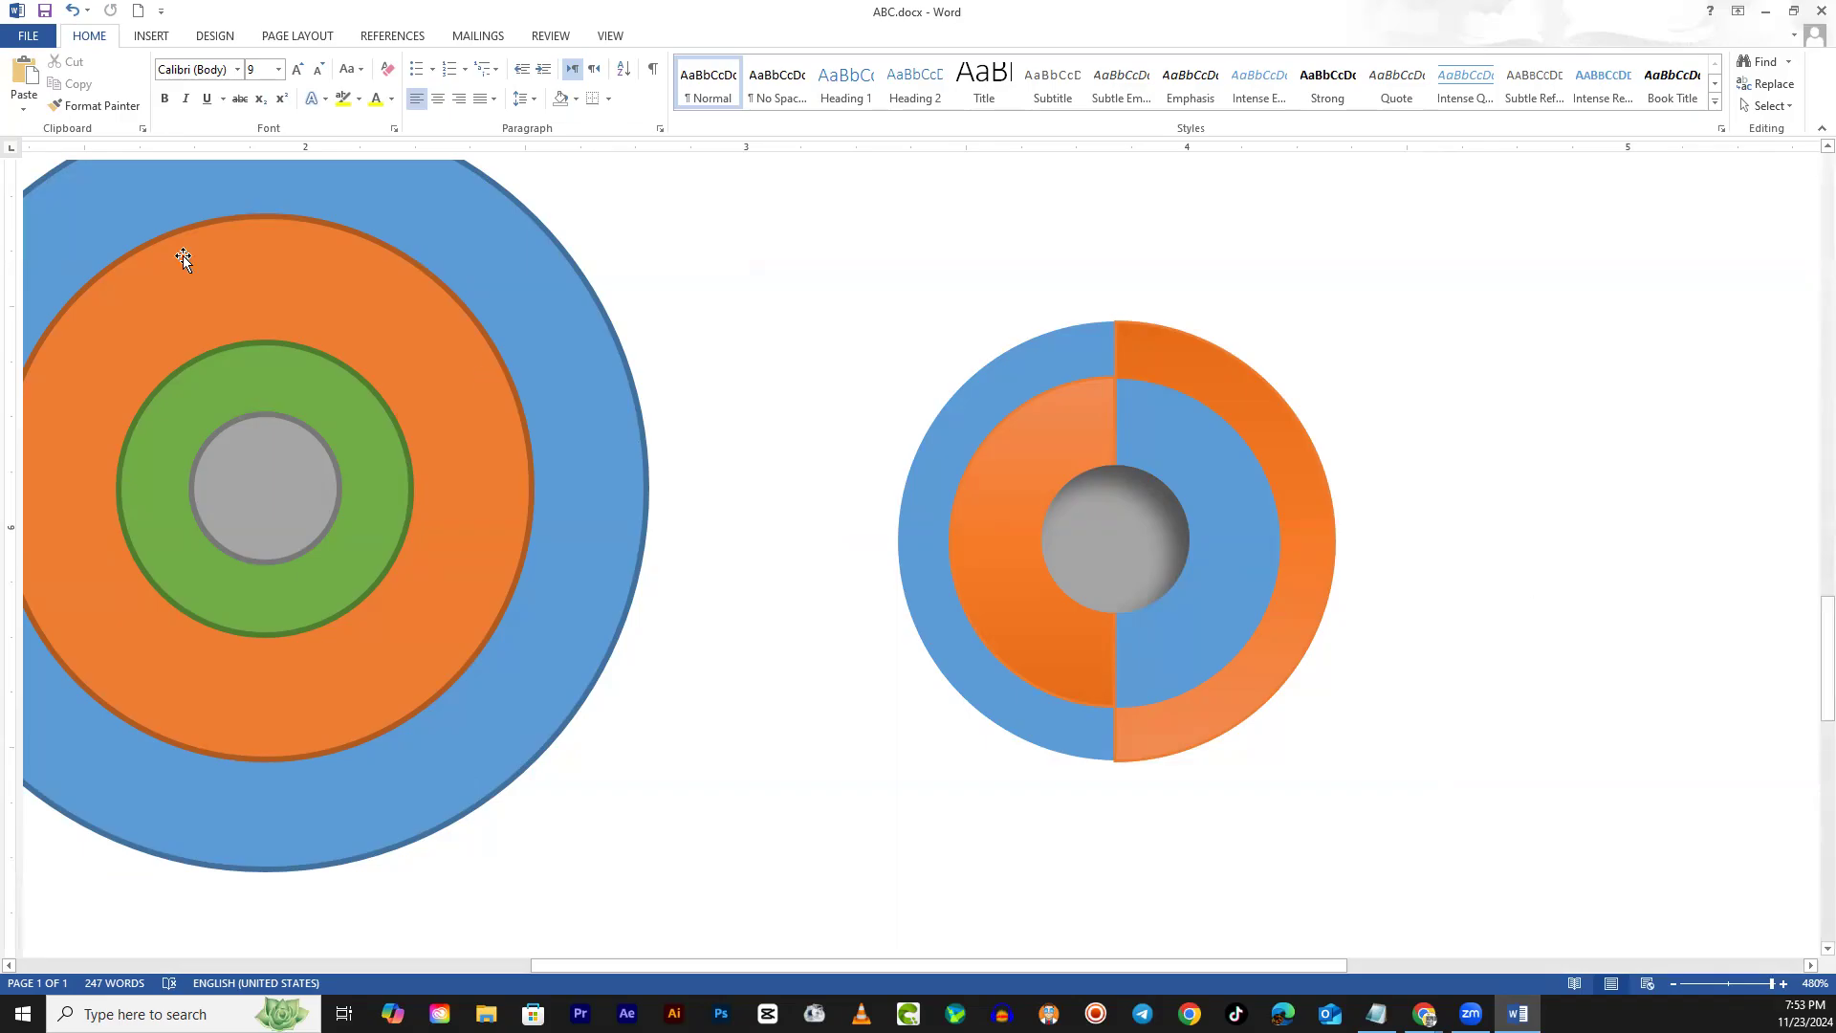
pyautogui.click(1280, 430)
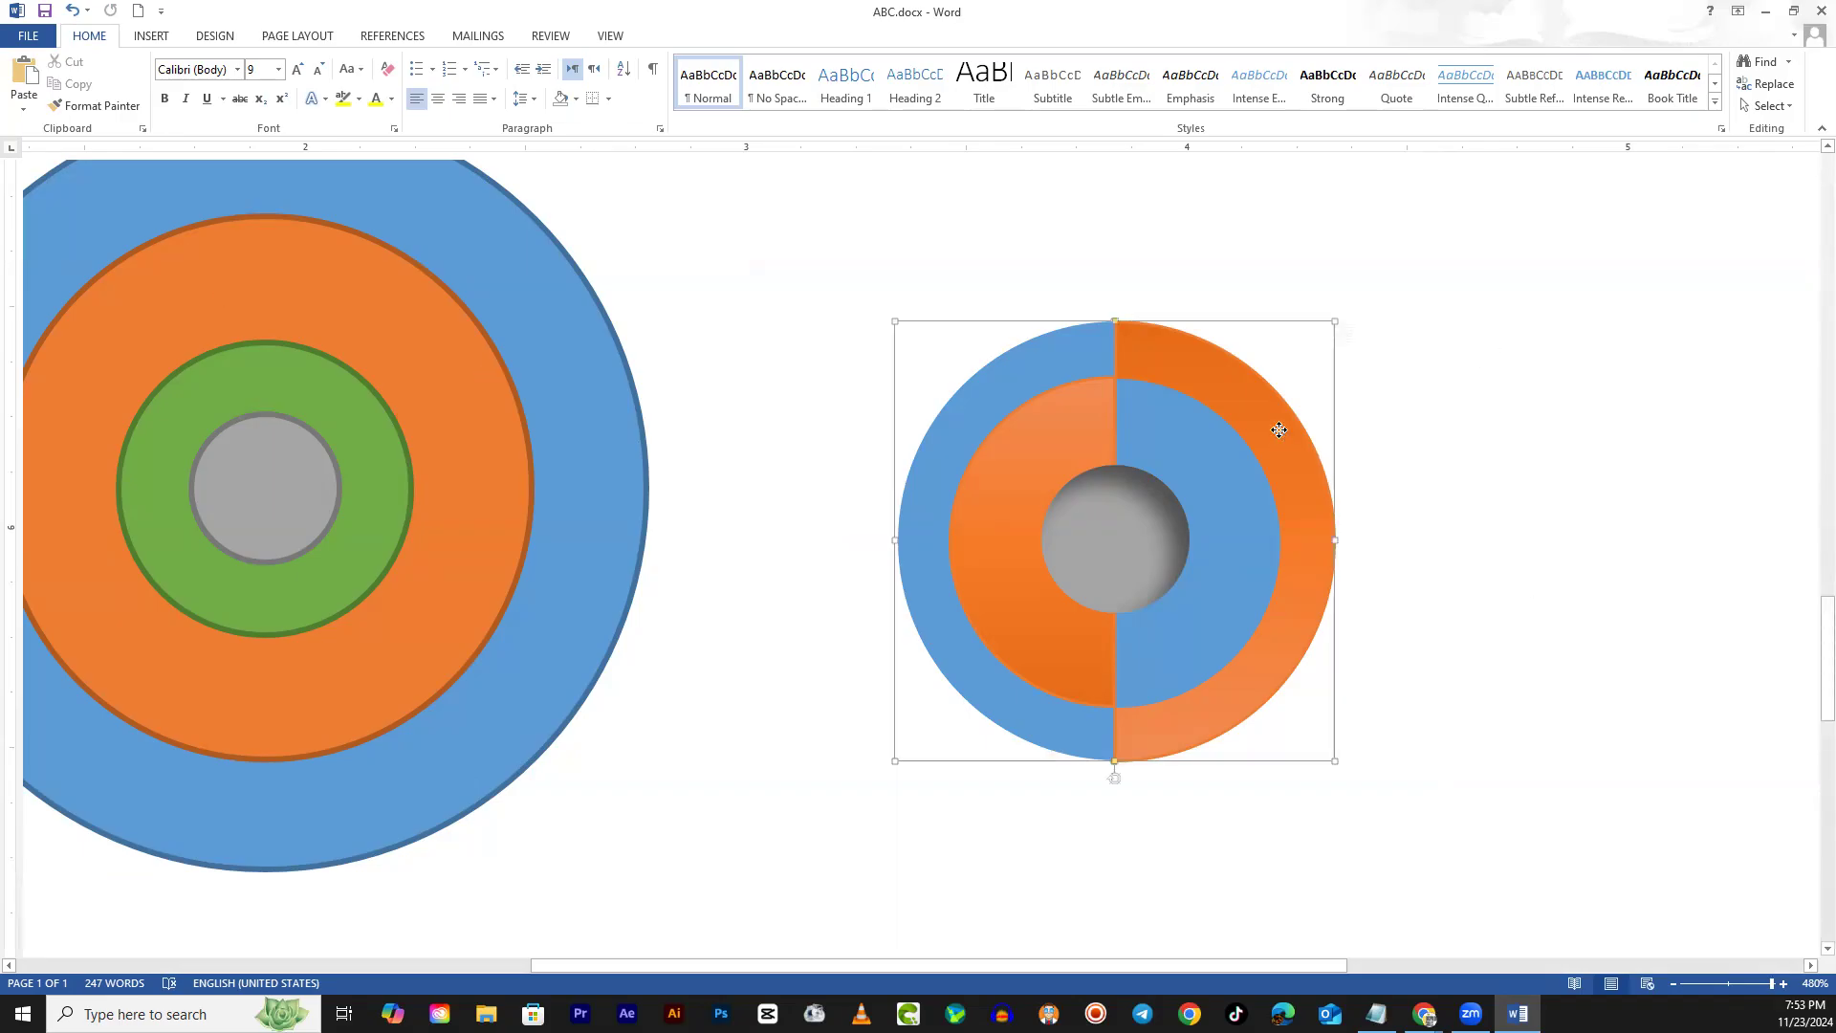
pyautogui.keyDown('shift'); pyautogui.click(1072, 358); pyautogui.keyUp('shift')
pyautogui.keyDown('shift'); pyautogui.click(1059, 427); pyautogui.keyUp('shift')
pyautogui.keyDown('shift'); pyautogui.click(1175, 427); pyautogui.keyUp('shift')
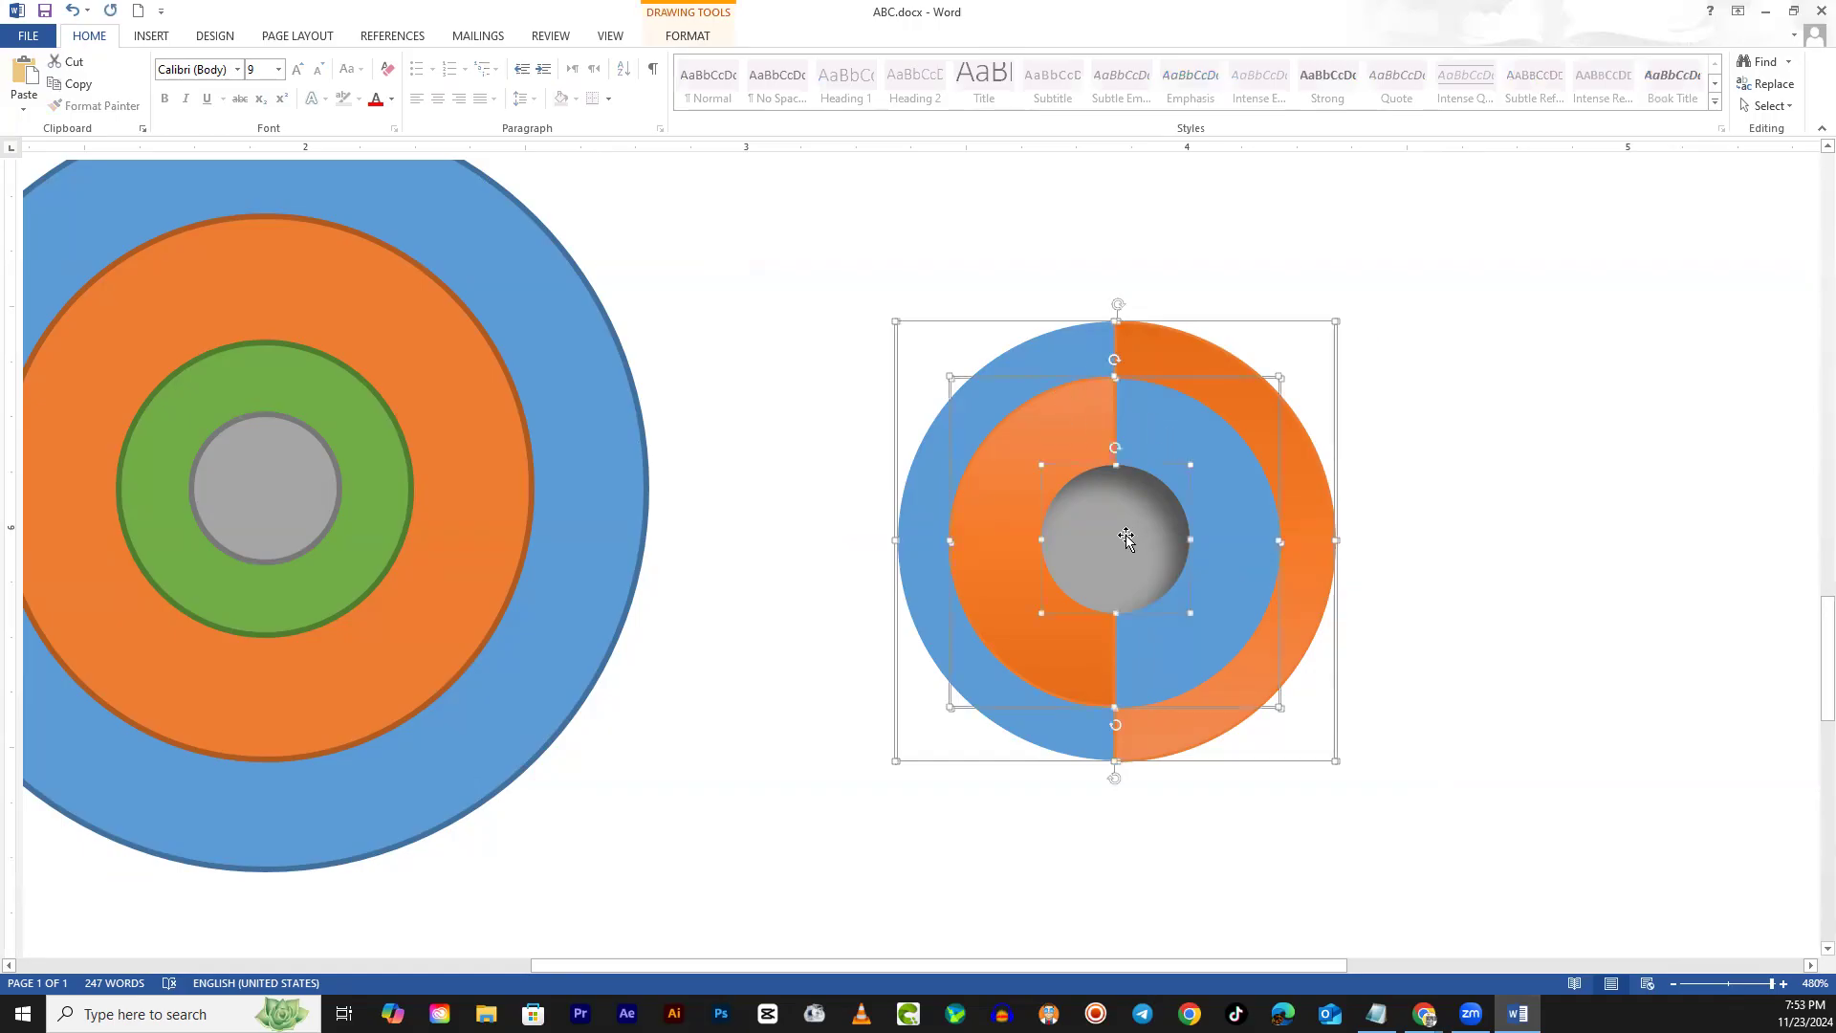
pyautogui.hotkey('ctrl', 'v')
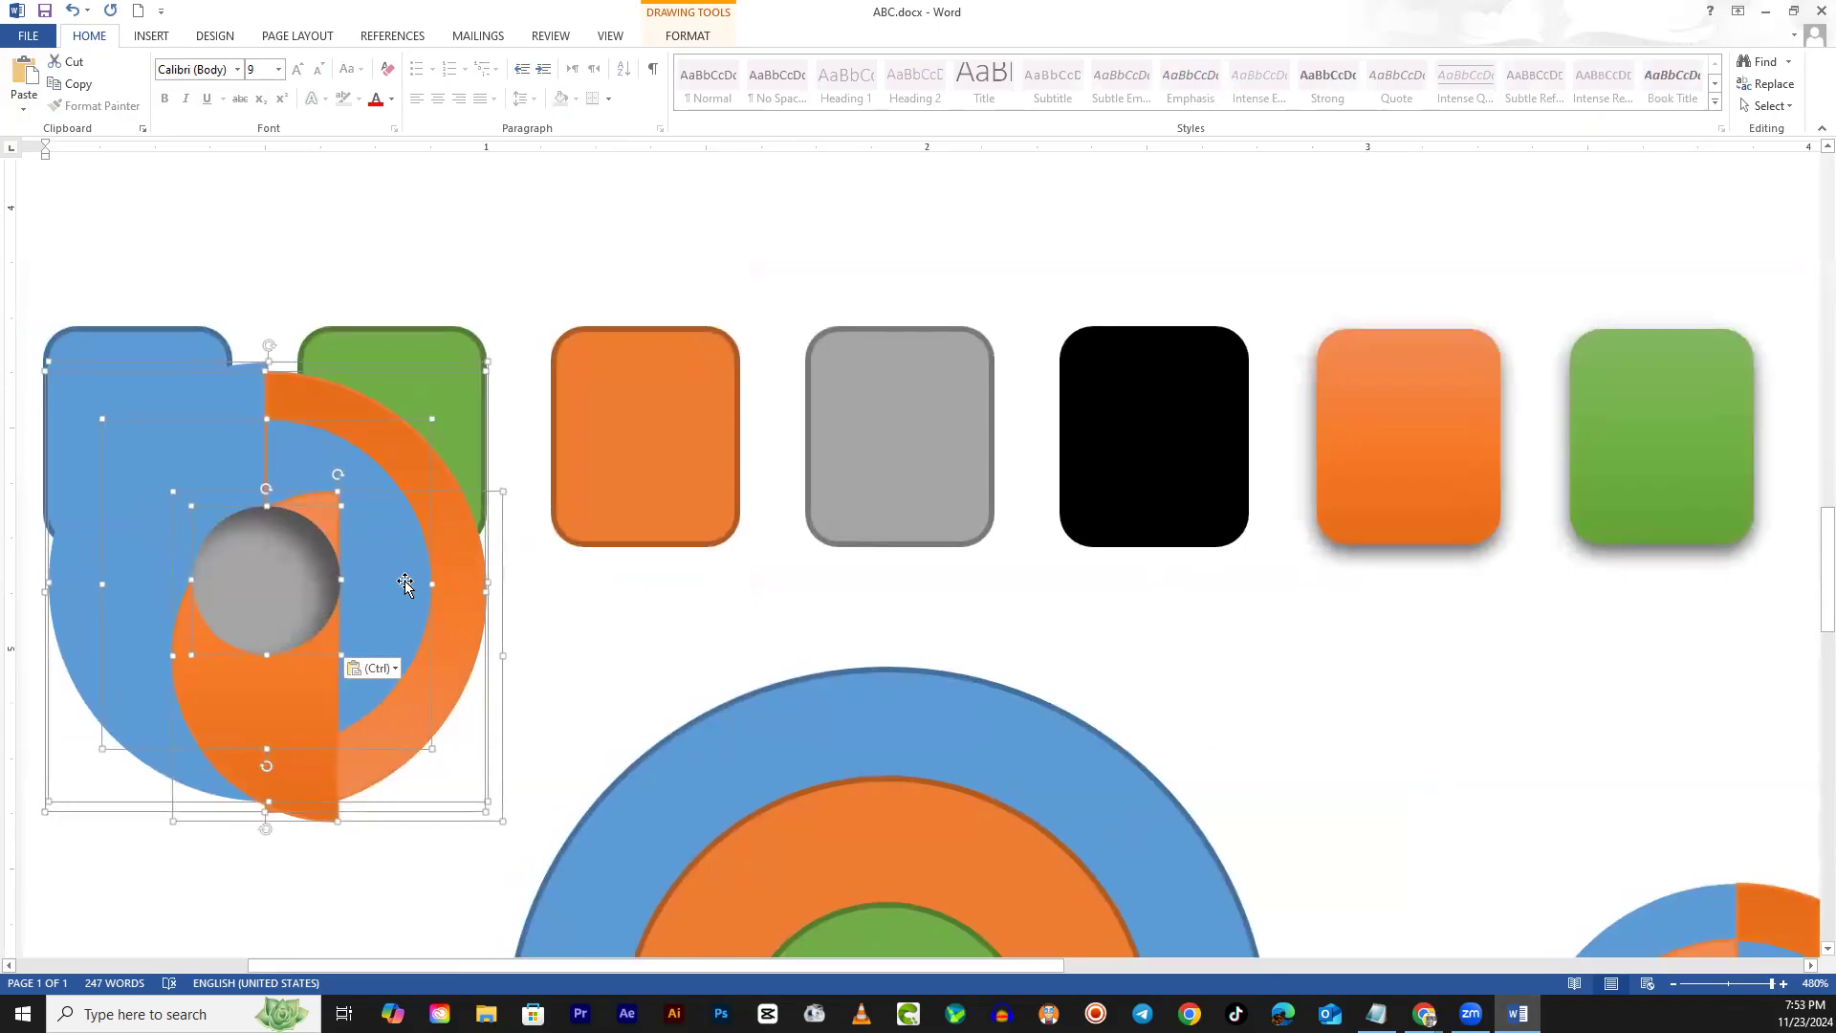
# Undo an accidental move of the ring group and bring the split circle into view
pyautogui.moveTo(405, 581); pyautogui.dragTo(1416, 502)
pyautogui.hotkey('ctrl', 'z')
pyautogui.click(1311, 685)
pyautogui.scroll(-5, 1311, 684)
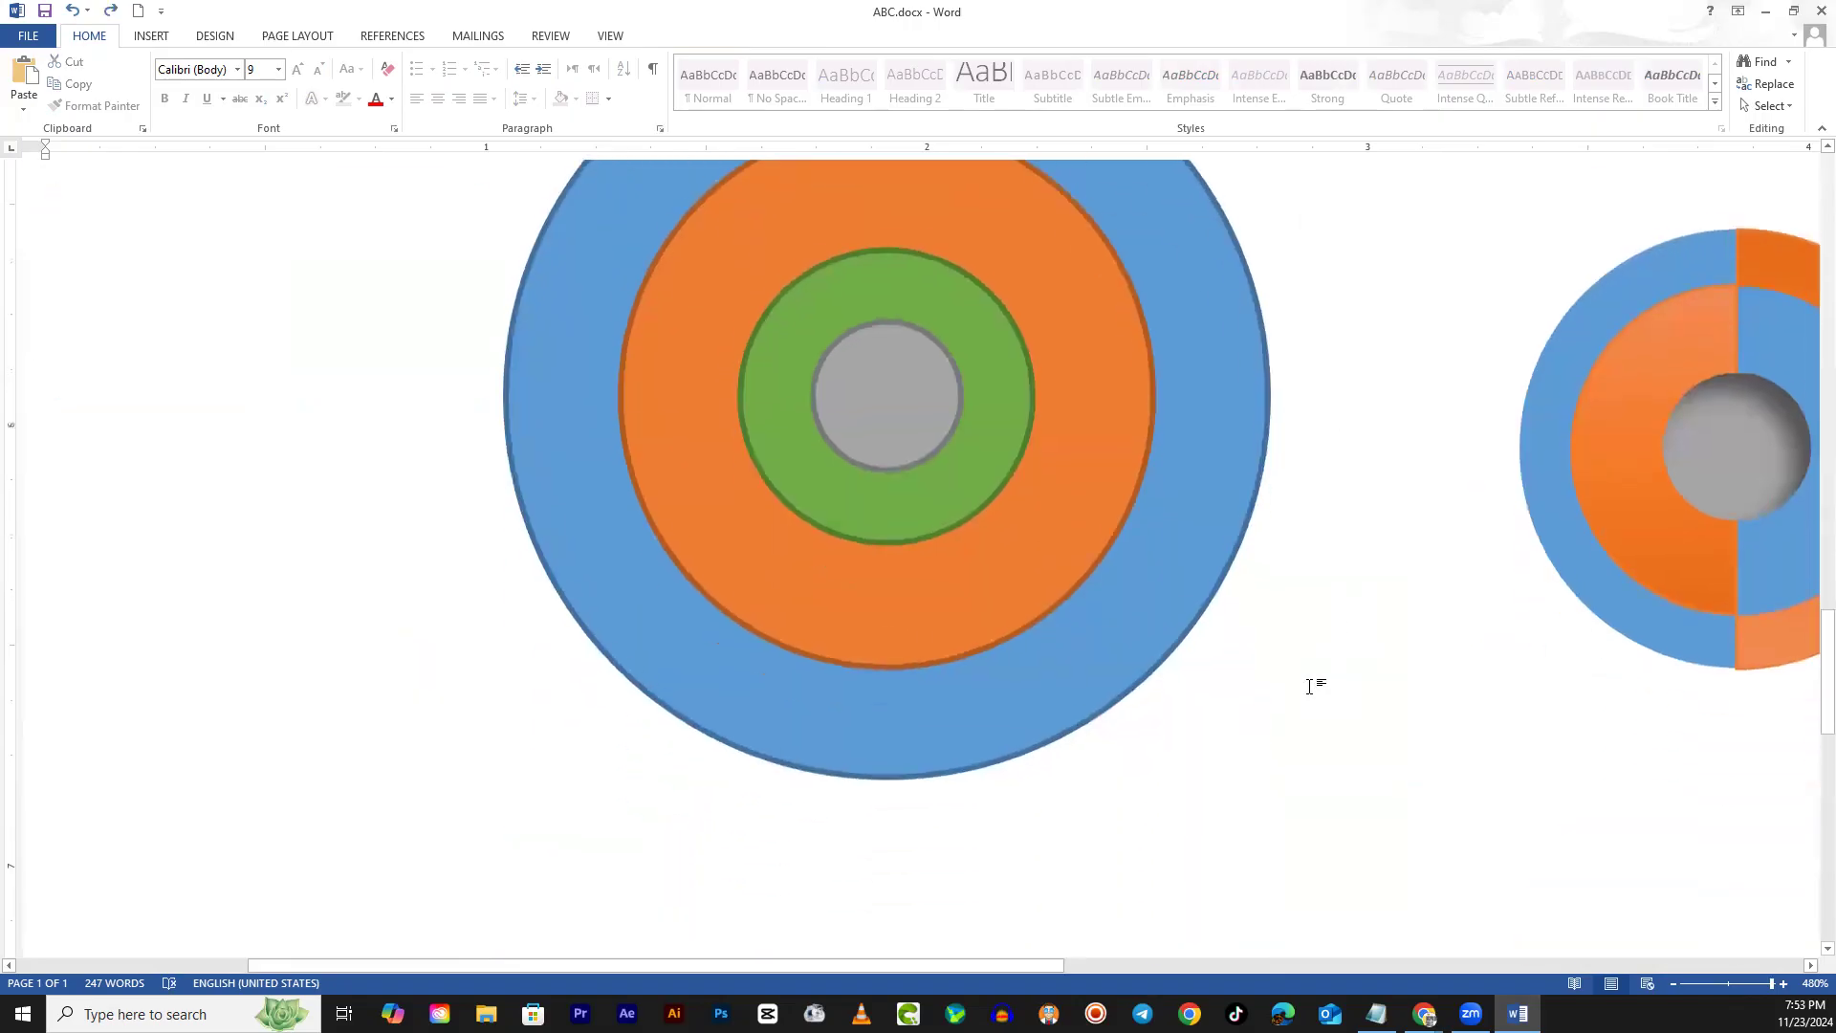
pyautogui.moveTo(1056, 966); pyautogui.dragTo(1310, 964)
# Select the split circle's outer ring, inner ring and grey centre and group them
pyautogui.click(1337, 325)
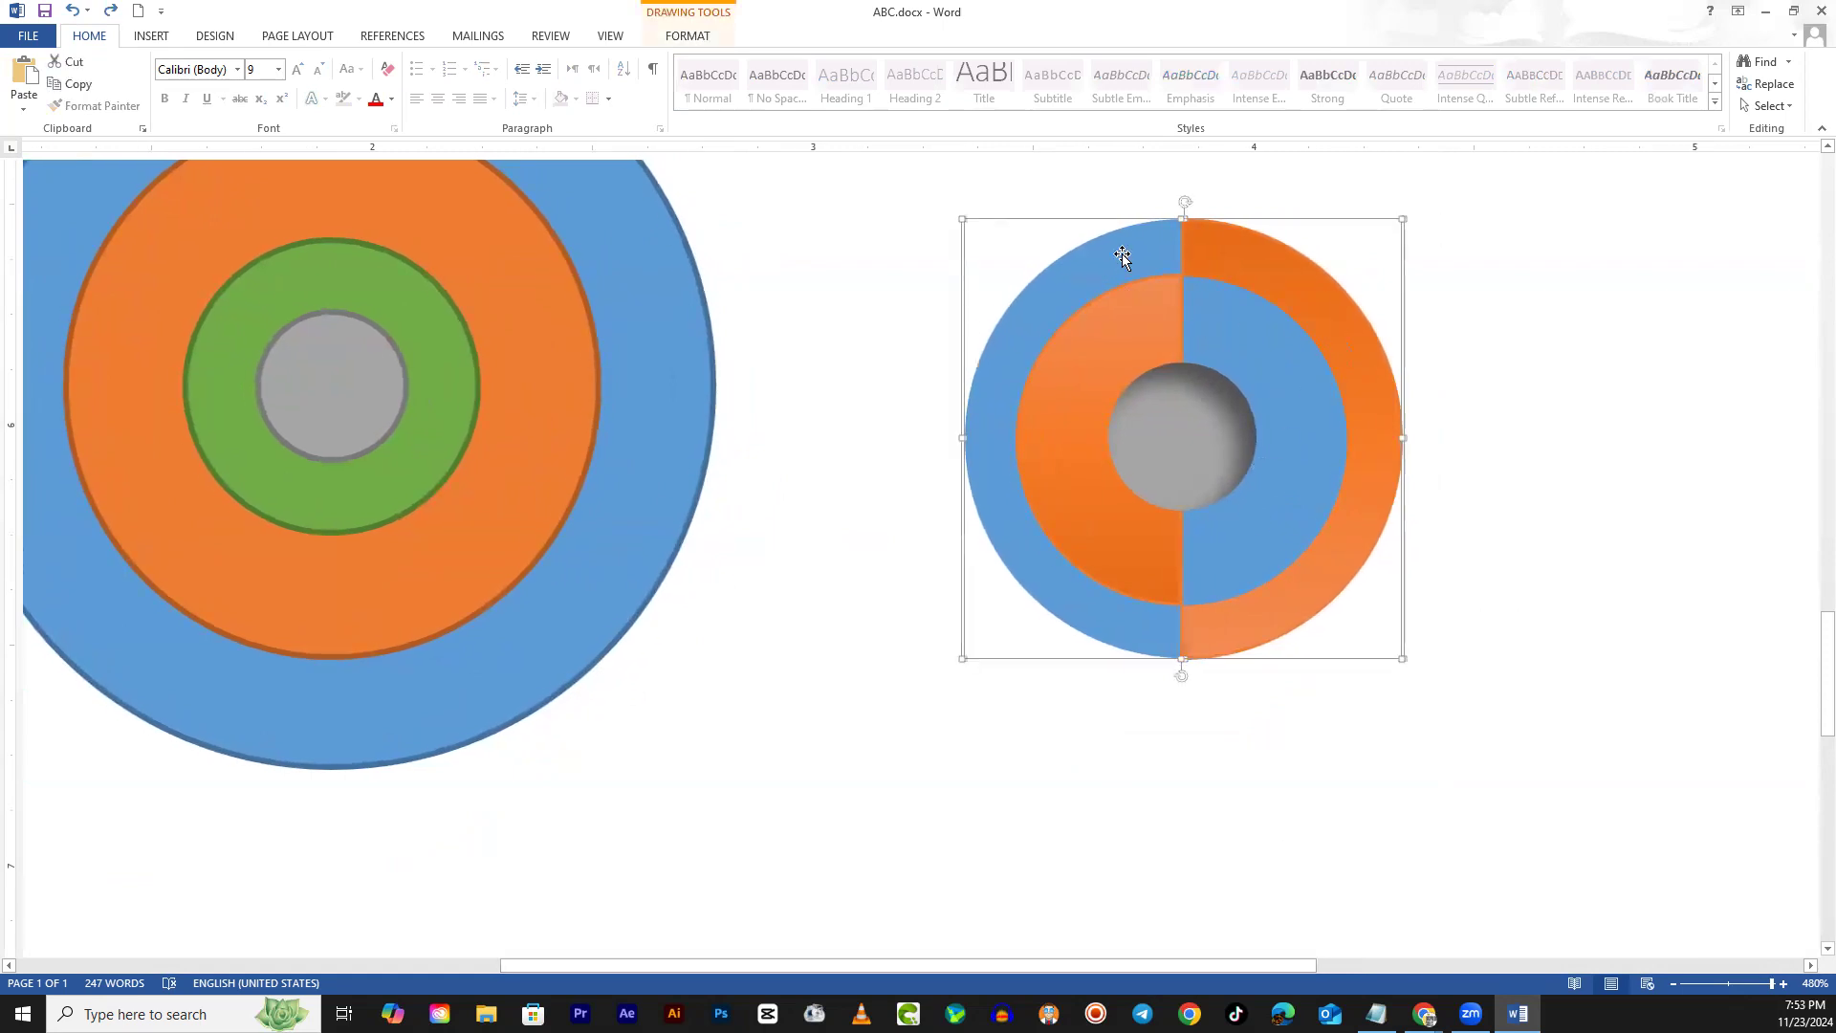
pyautogui.click(1140, 316)
pyautogui.click(1178, 452)
pyautogui.click(682, 37)
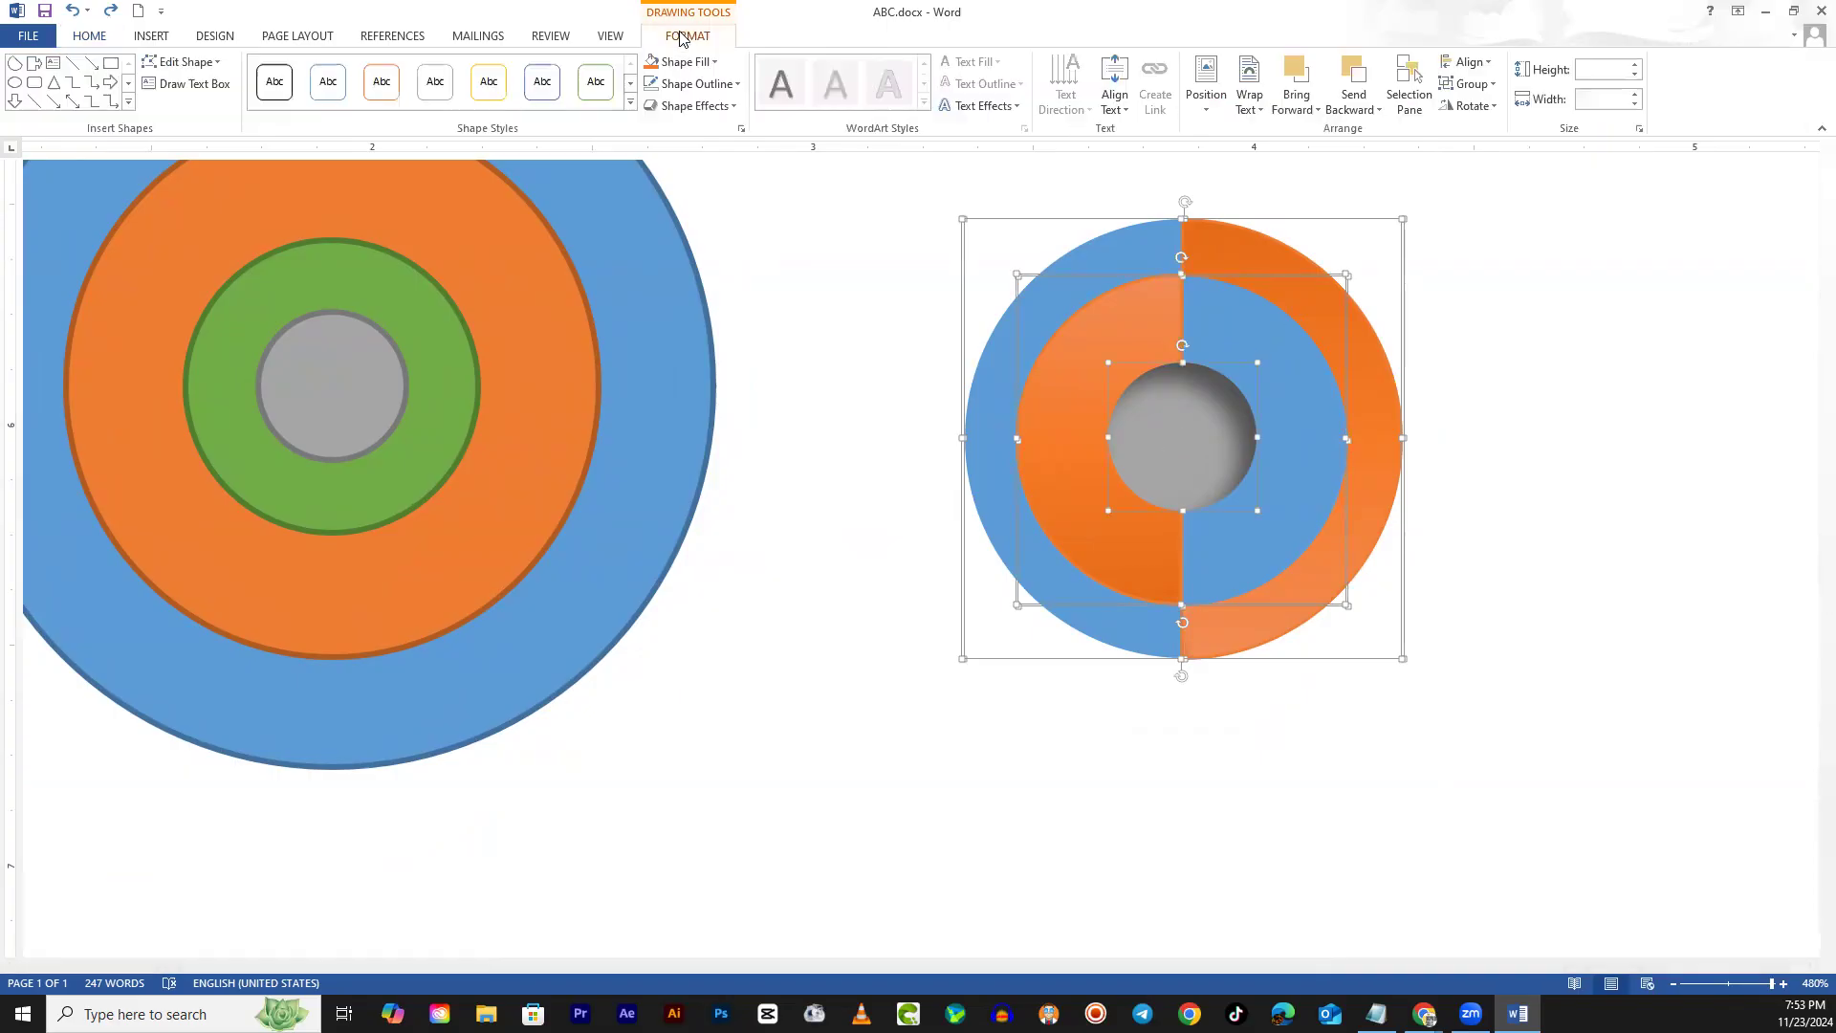
pyautogui.click(1466, 85)
pyautogui.click(1482, 108)
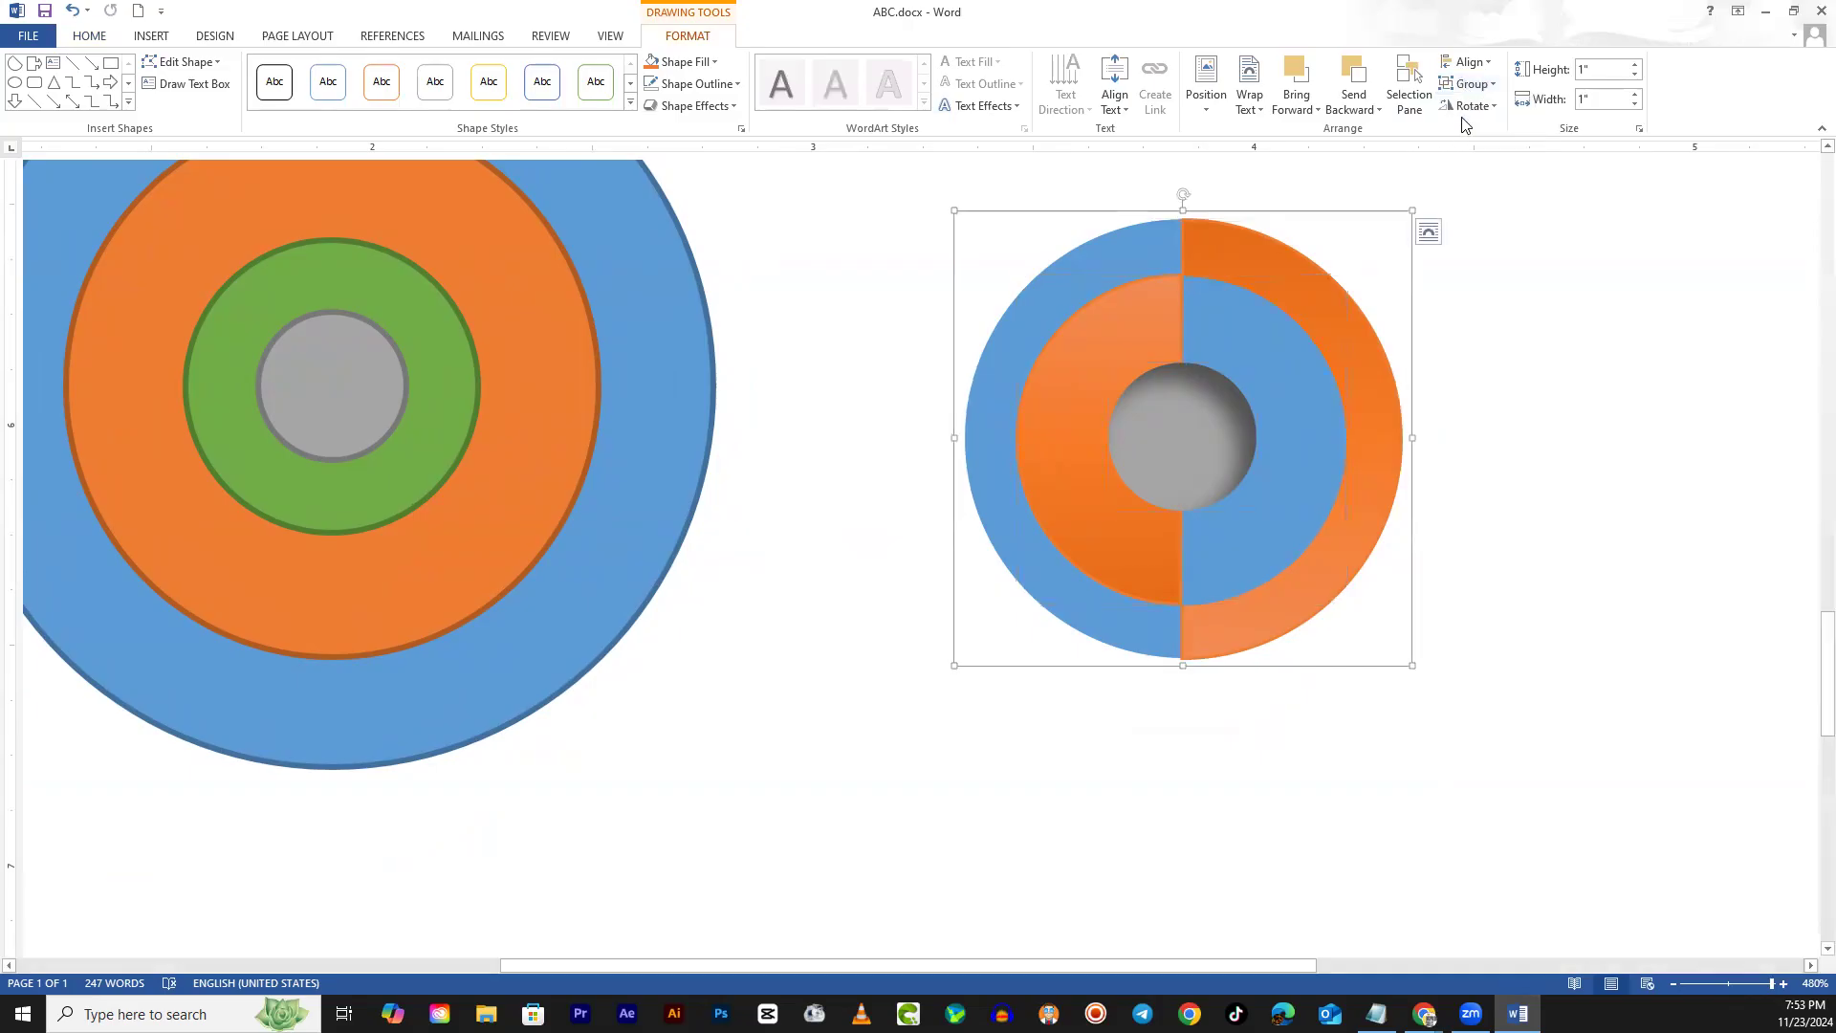
pyautogui.click(1408, 547)
pyautogui.scroll(-5, 1396, 612)
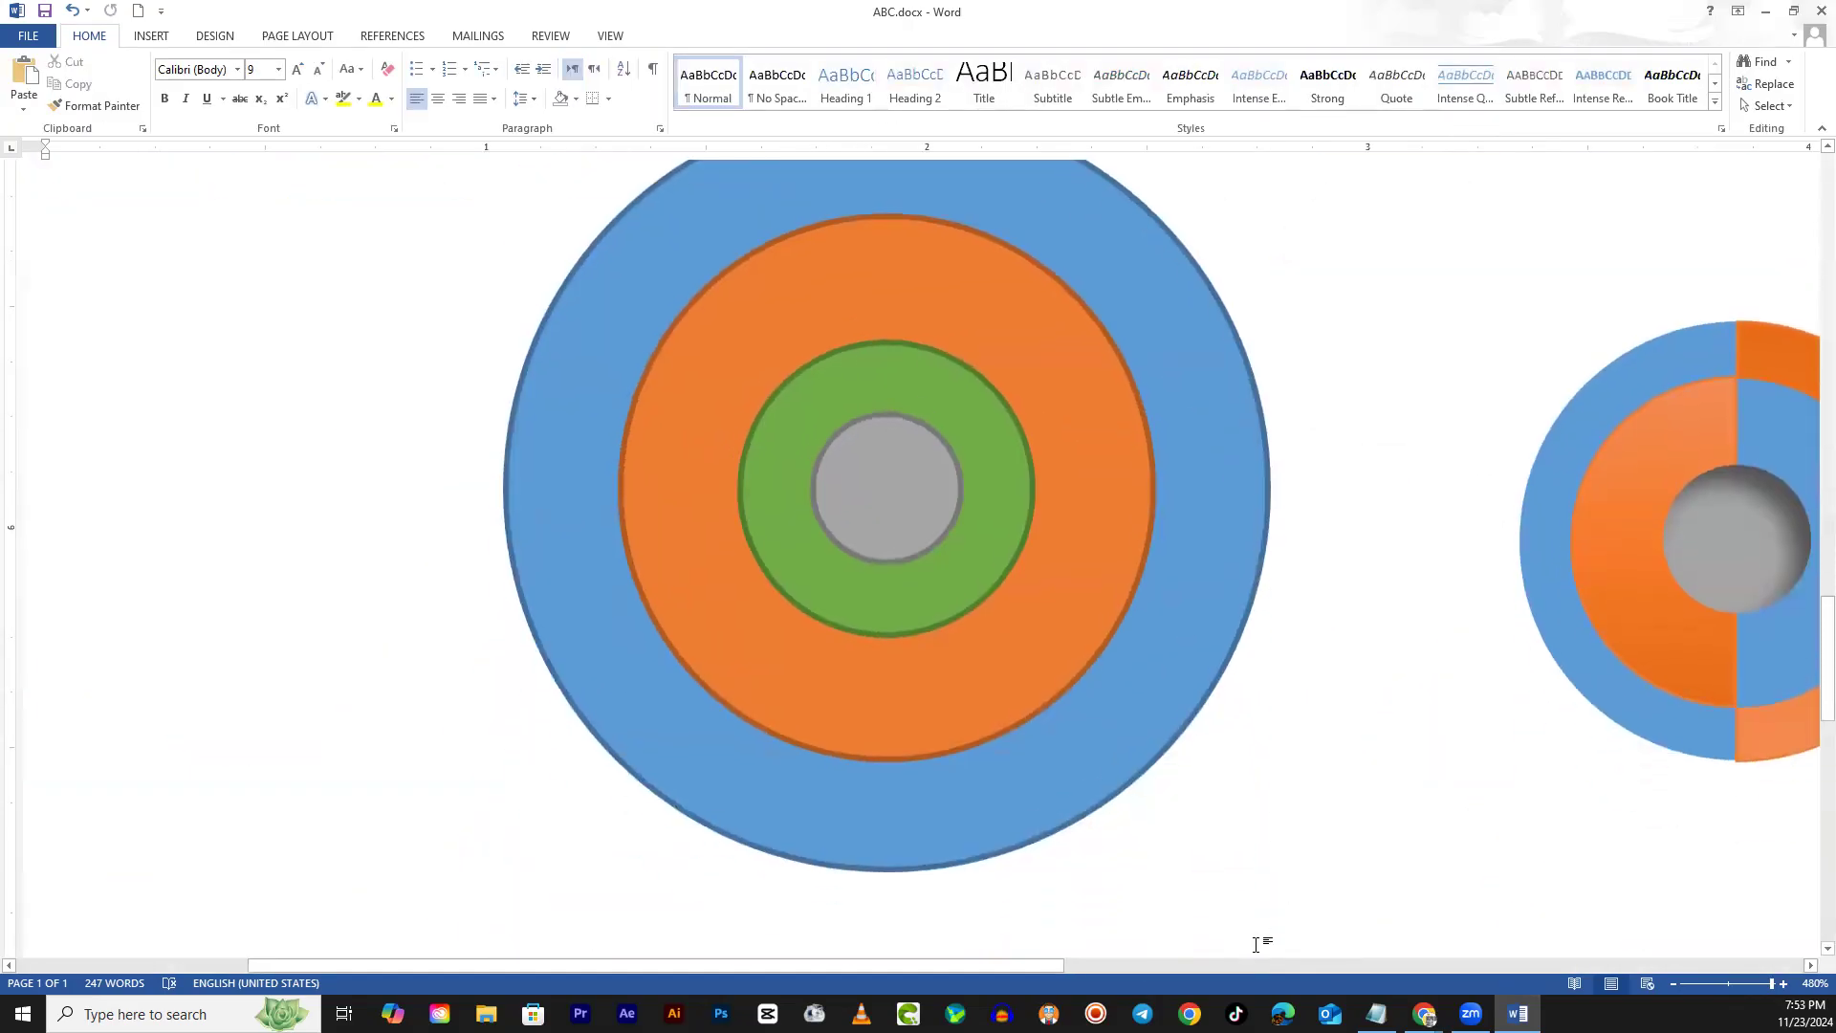
# Scroll across to the grouped split circle and drag it slightly left toward the concentric target
pyautogui.click(1247, 964)
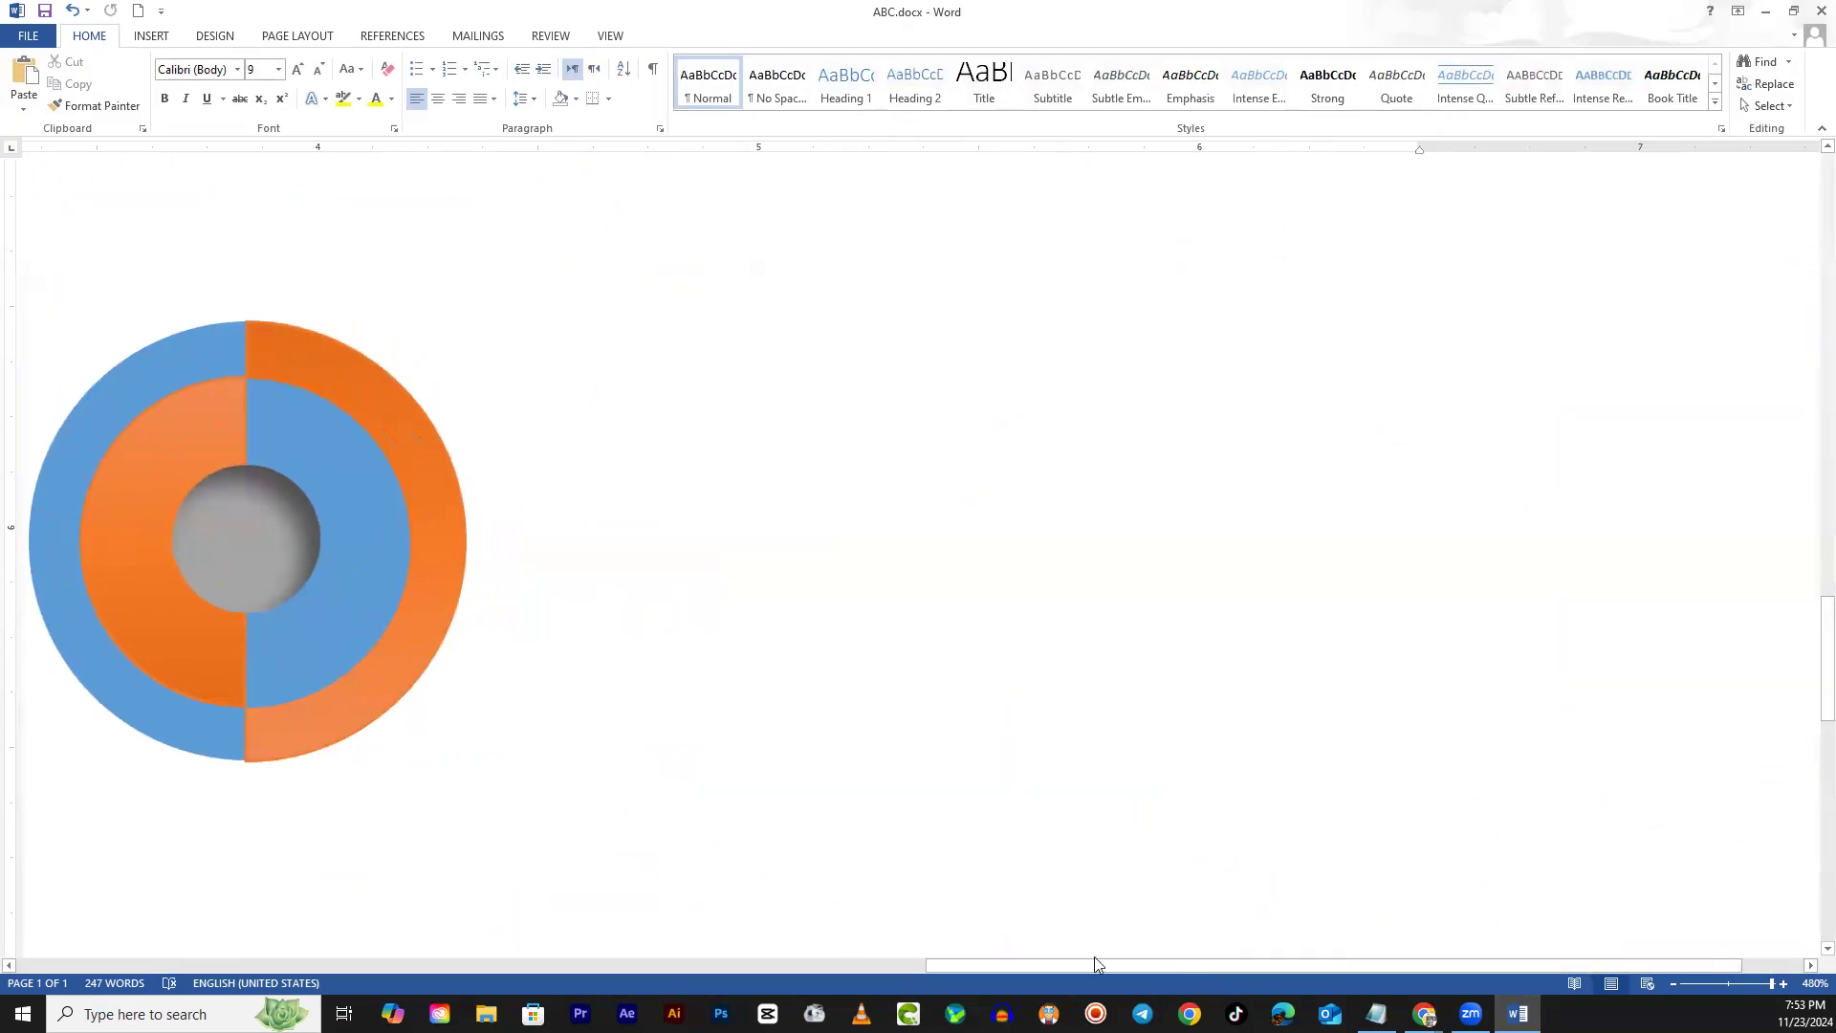
pyautogui.click(908, 963)
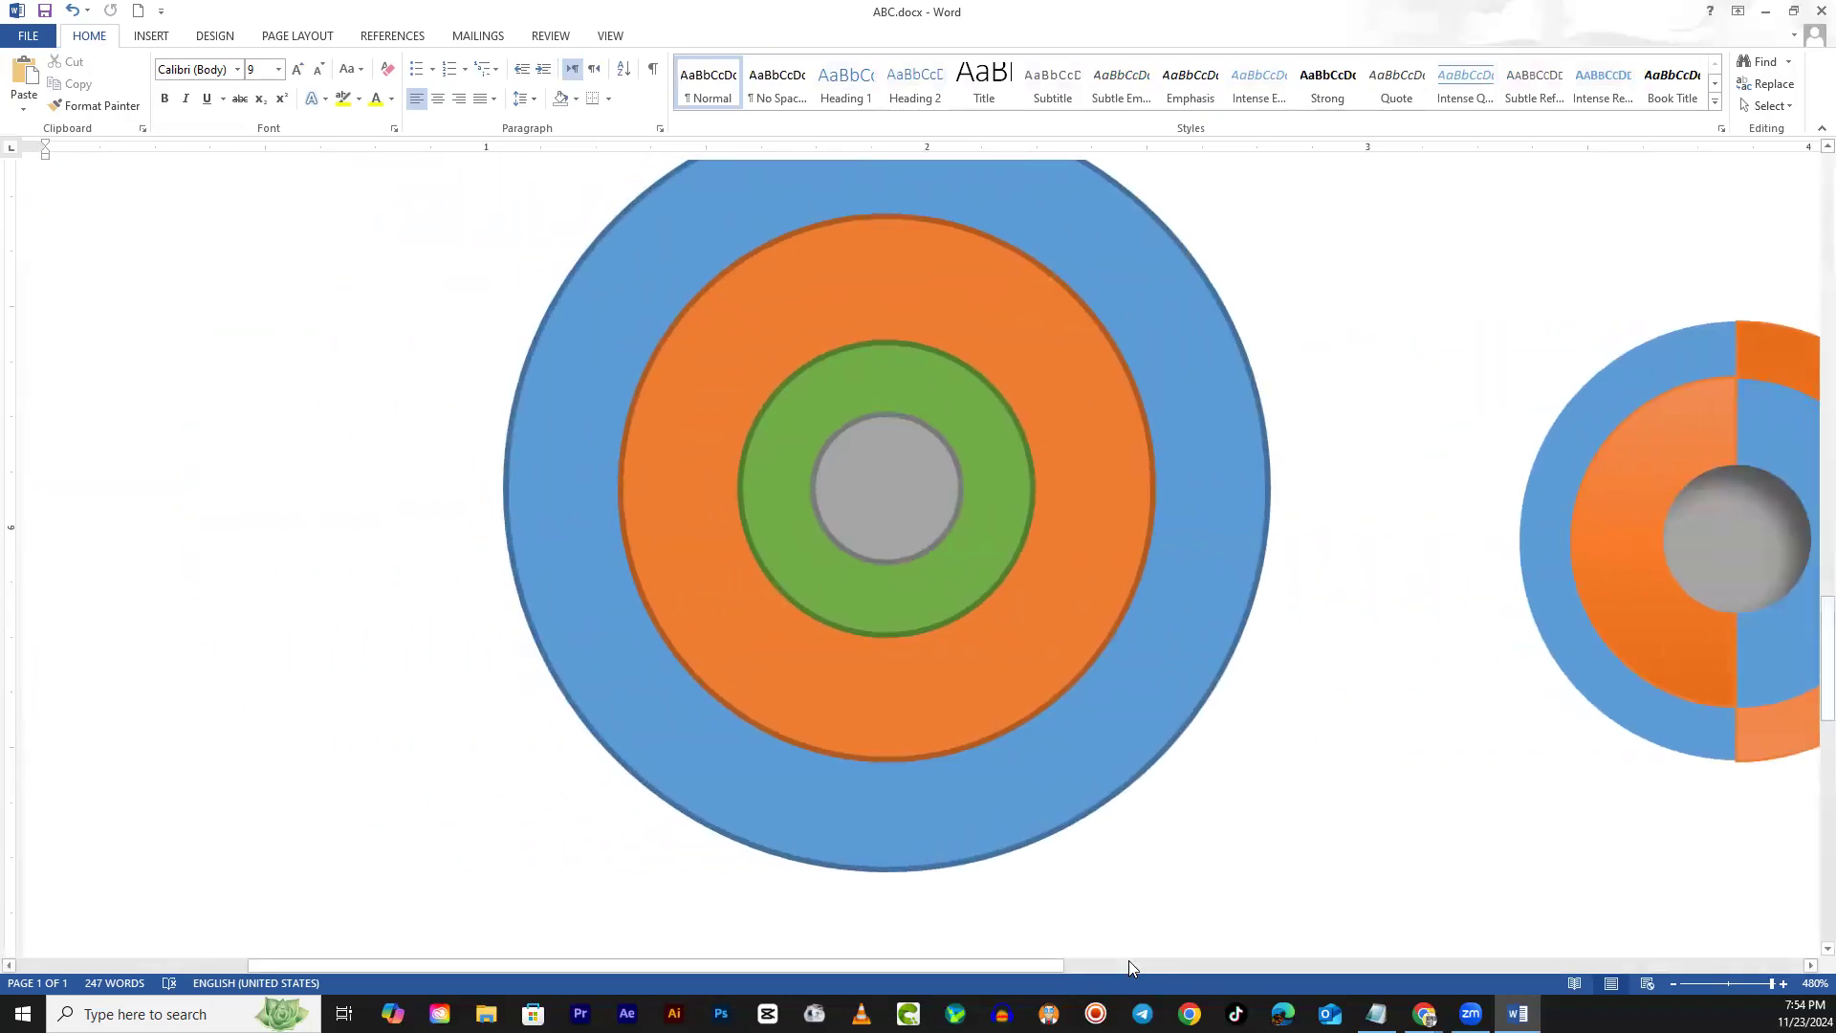
pyautogui.click(1136, 966)
pyautogui.click(899, 963)
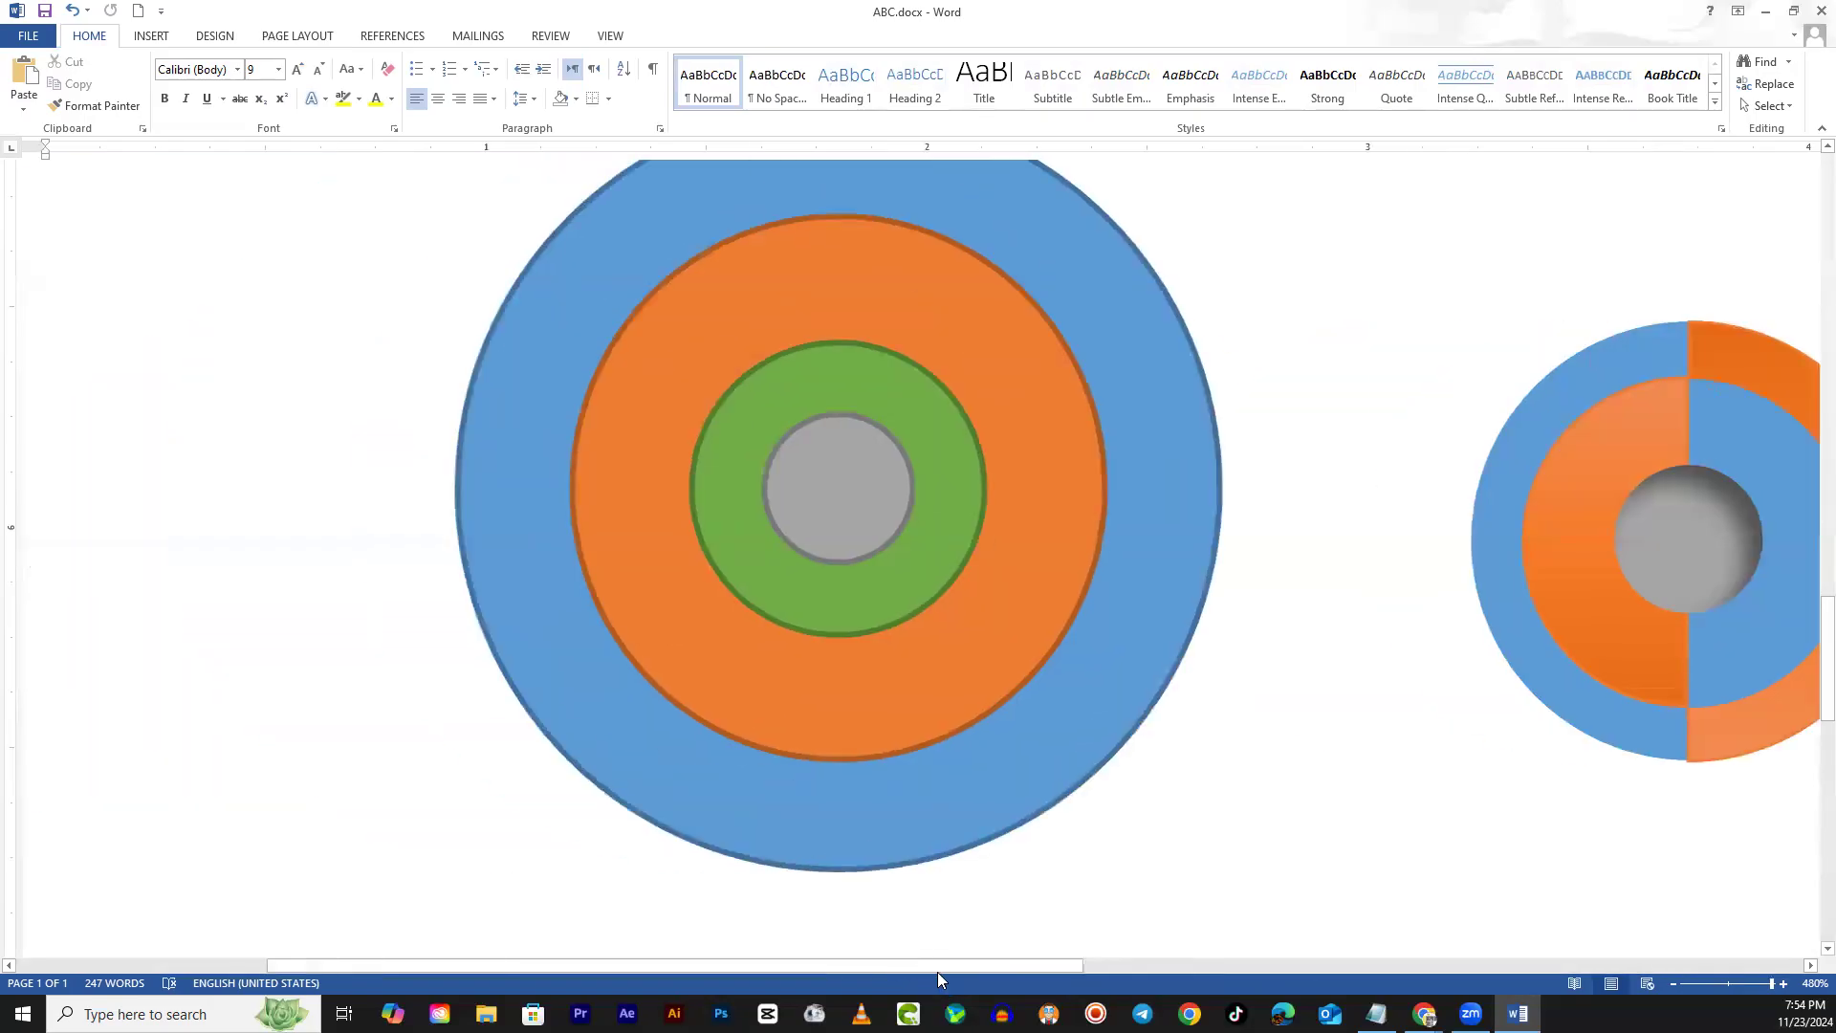
pyautogui.moveTo(1012, 970); pyautogui.dragTo(1142, 547)
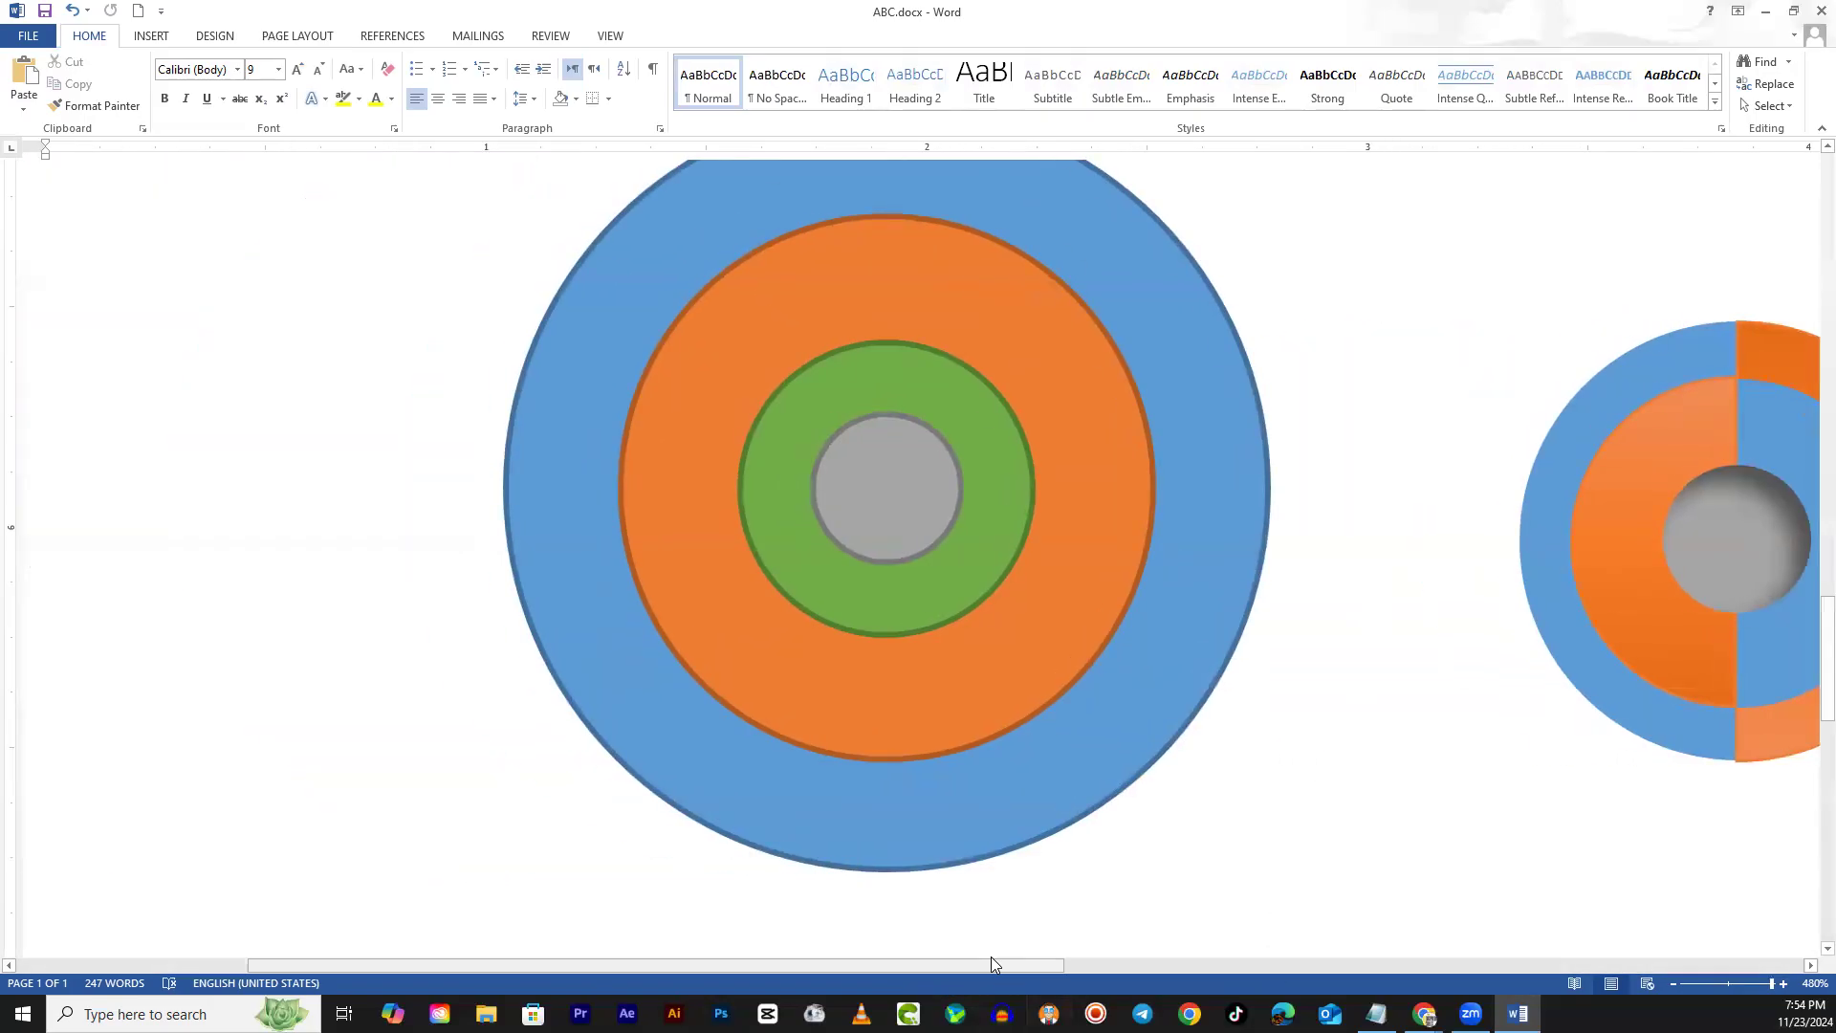
pyautogui.moveTo(1004, 965); pyautogui.dragTo(1313, 891)
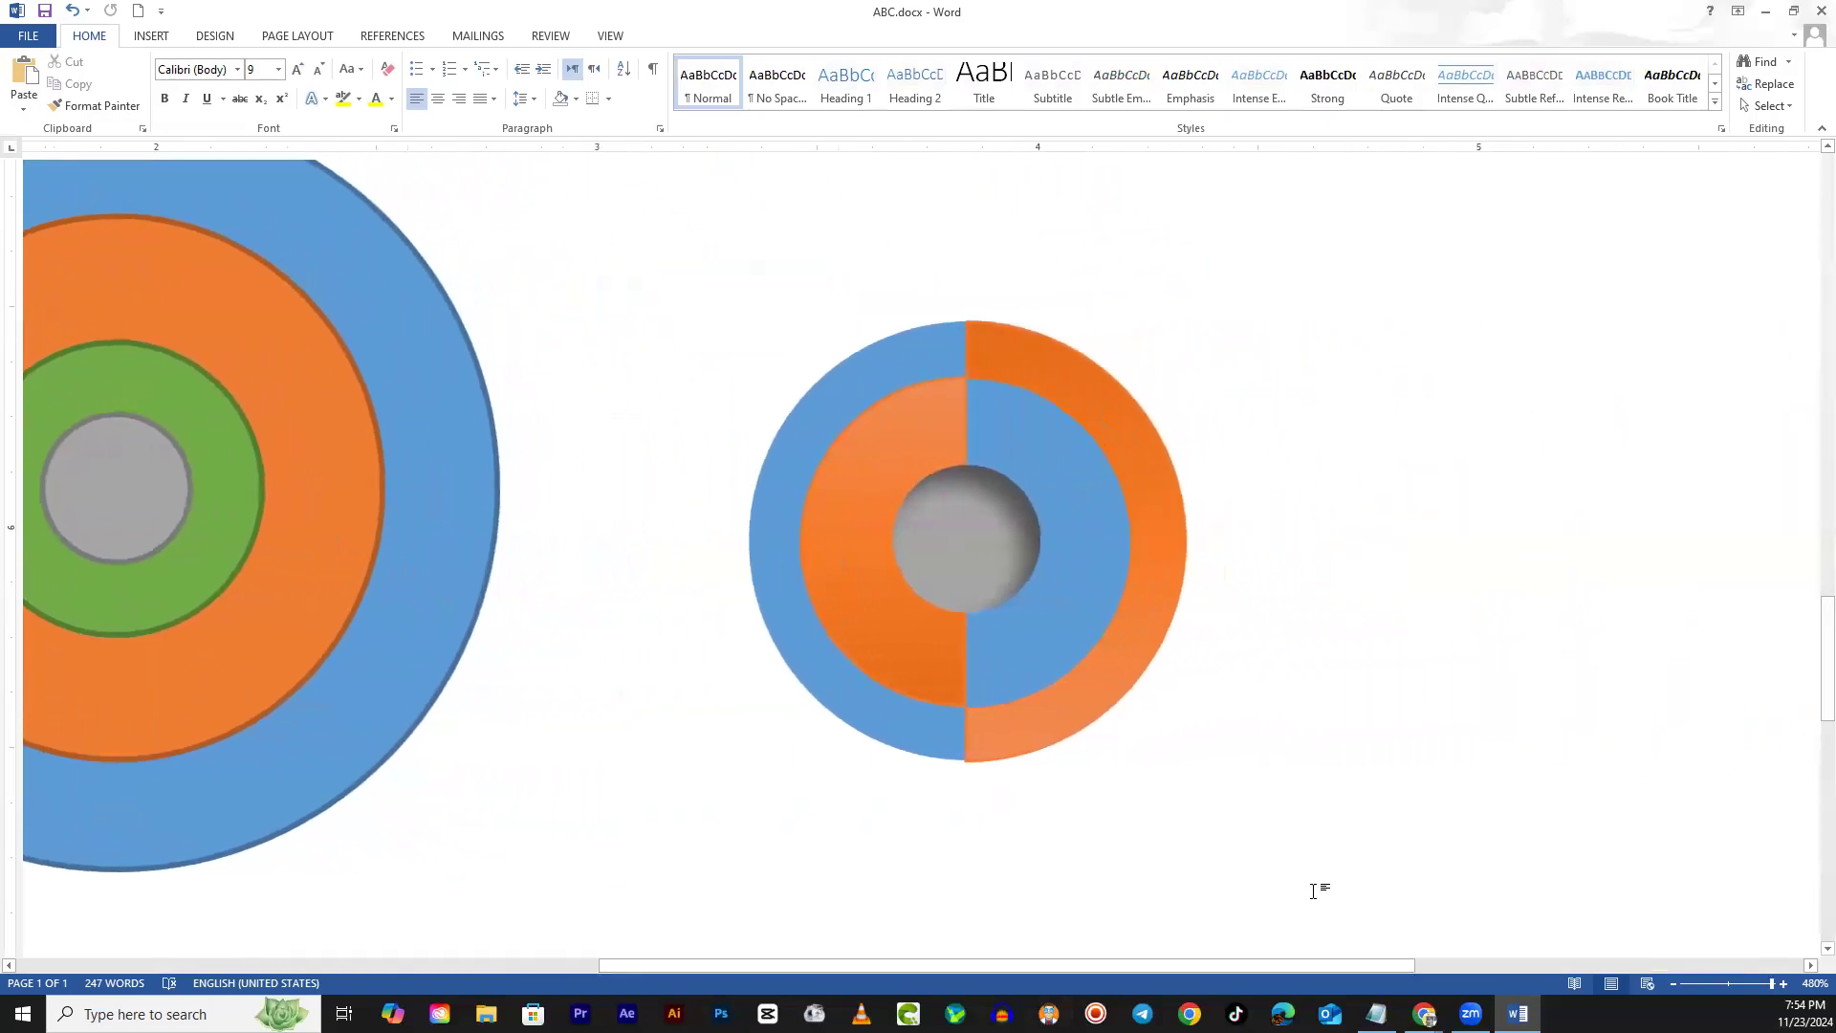
pyautogui.moveTo(1140, 533)
pyautogui.mouseDown()
pyautogui.moveTo(1087, 606)
pyautogui.moveTo(1373, 529)
pyautogui.moveTo(1502, 470)
pyautogui.moveTo(904, 667)
pyautogui.moveTo(1348, 513)
pyautogui.moveTo(994, 432)
pyautogui.moveTo(954, 511)
pyautogui.moveTo(1196, 467)
pyautogui.moveTo(1221, 398)
pyautogui.moveTo(1323, 373)
pyautogui.moveTo(898, 445)
pyautogui.mouseUp()
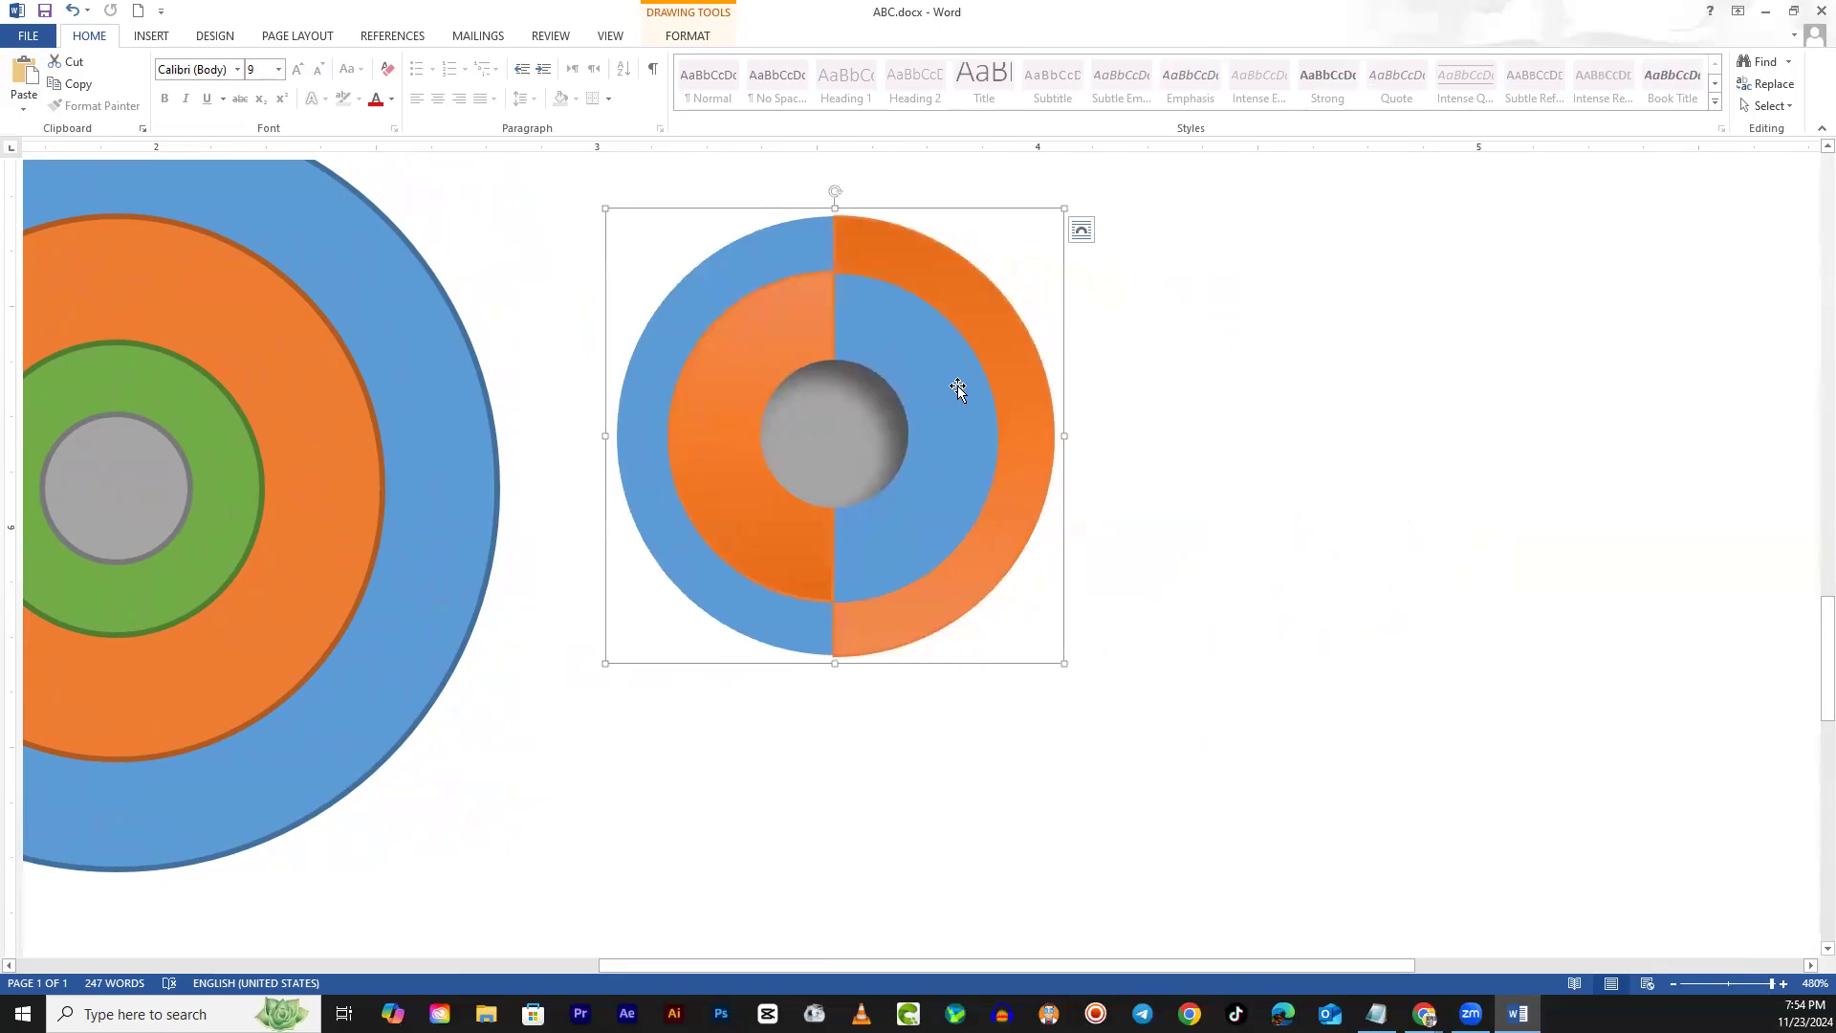
# Copy the split circle beside the original and ungroup the copy into separate pieces
pyautogui.moveTo(958, 386); pyautogui.dragTo(1570, 518)
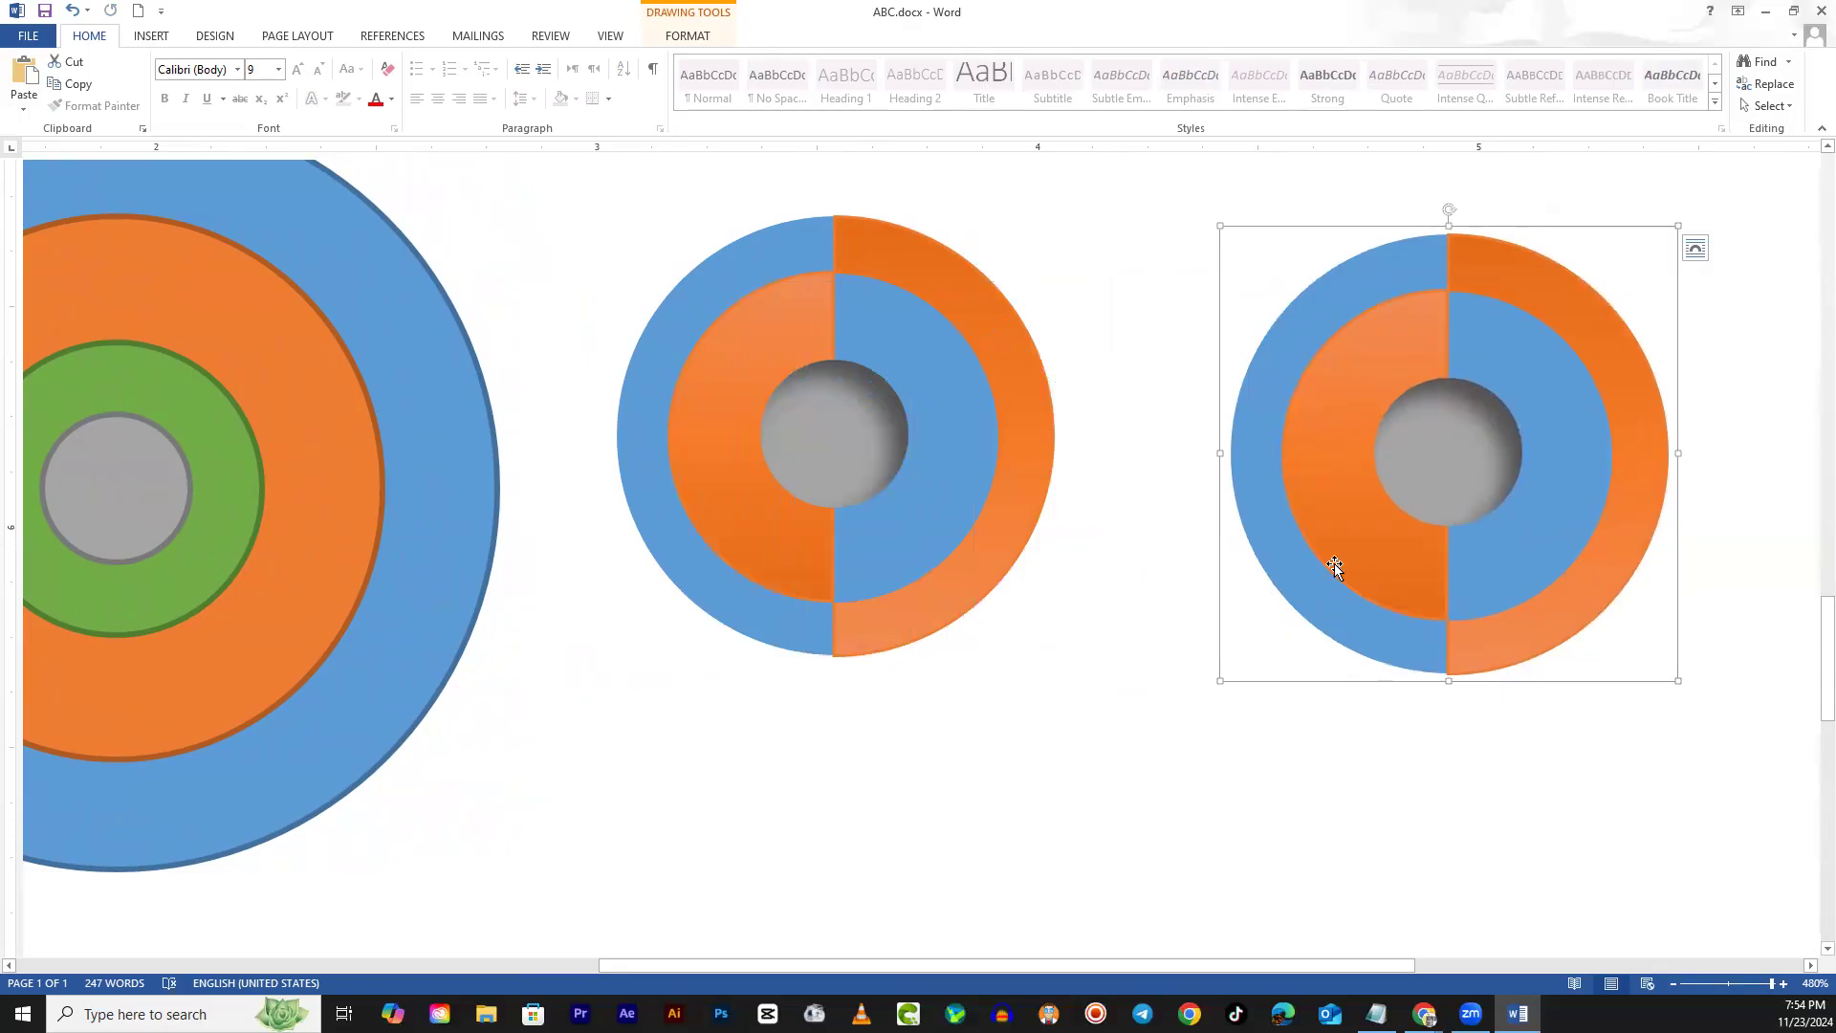
pyautogui.moveTo(1491, 492); pyautogui.dragTo(1410, 462)
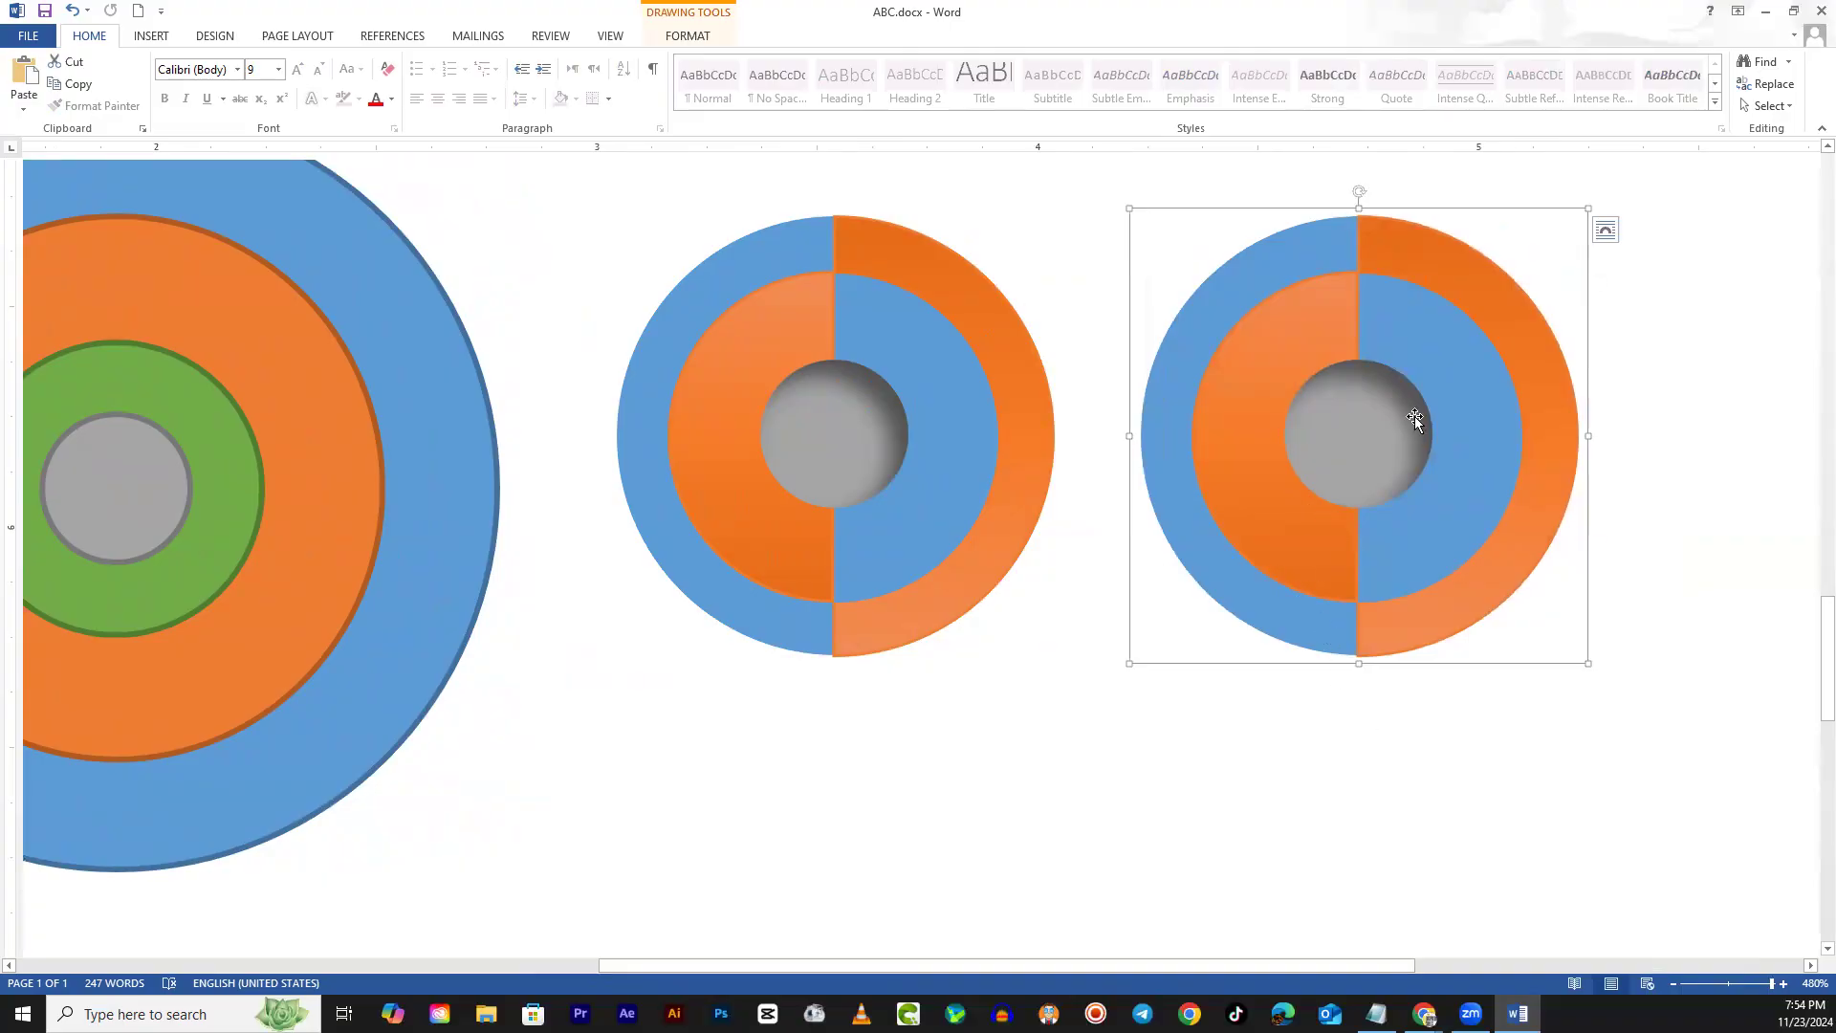
pyautogui.click(692, 37)
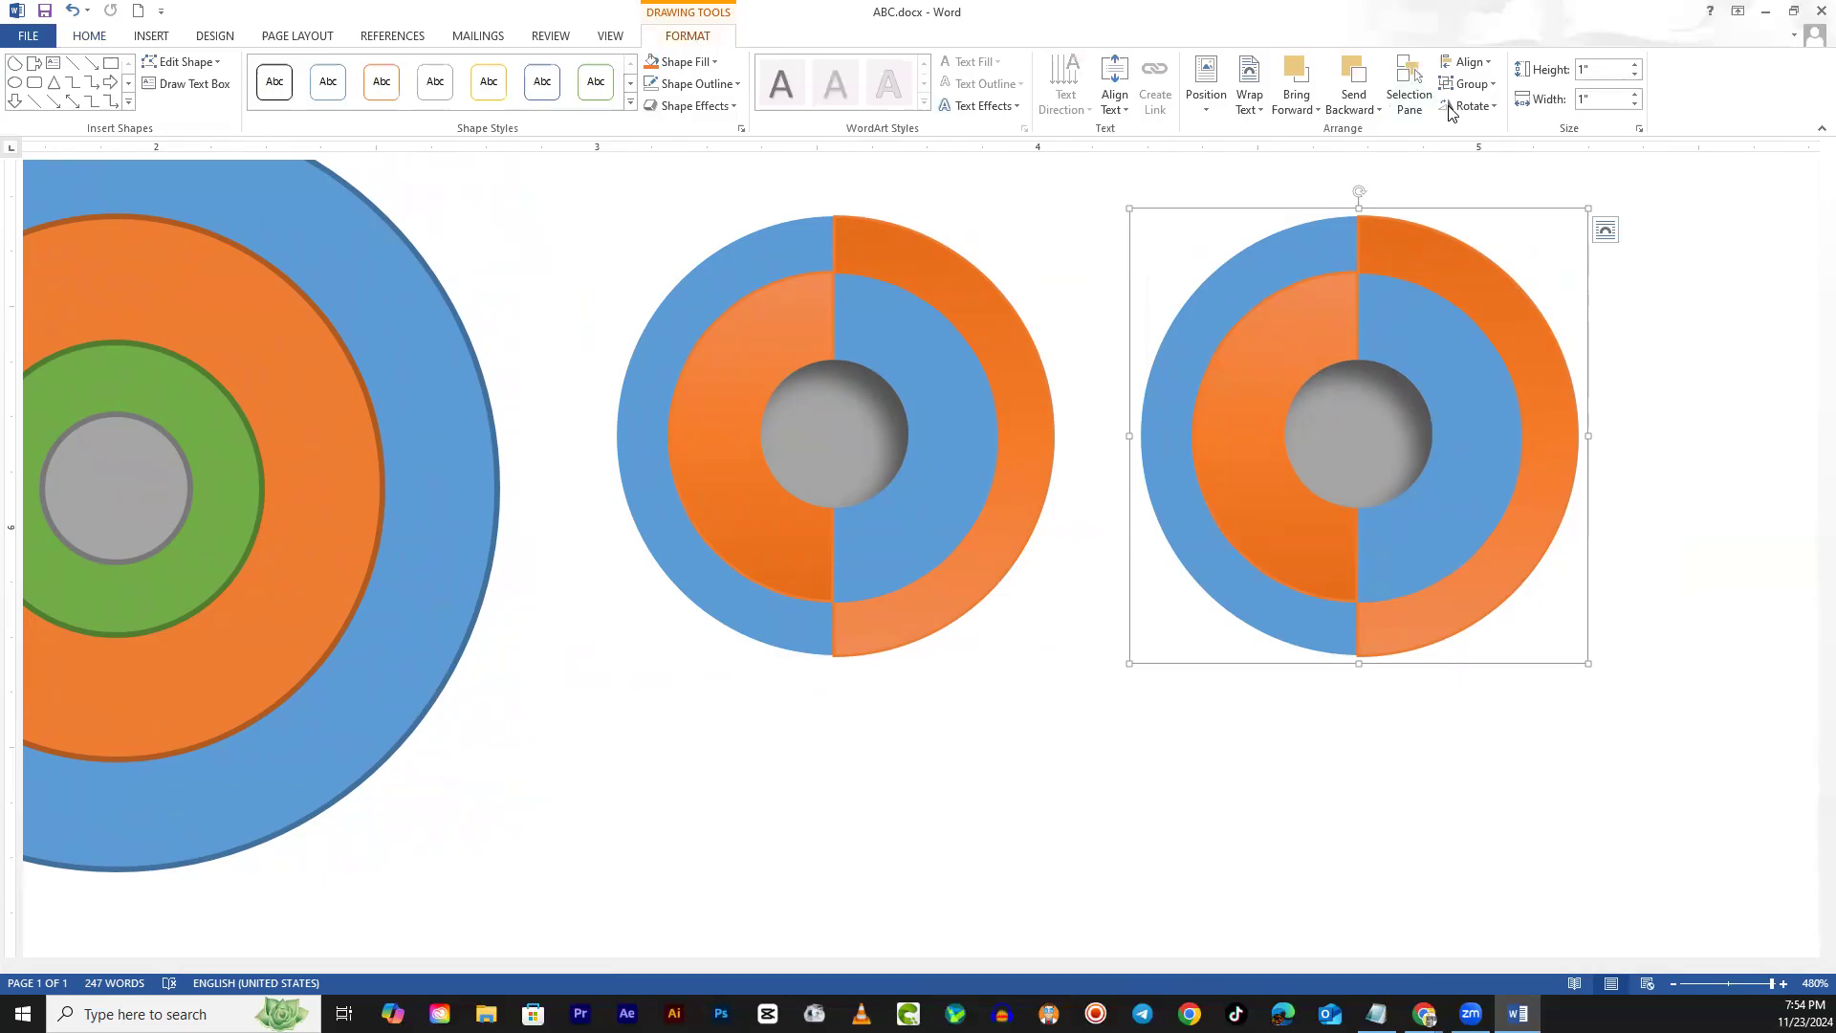
pyautogui.click(1480, 86)
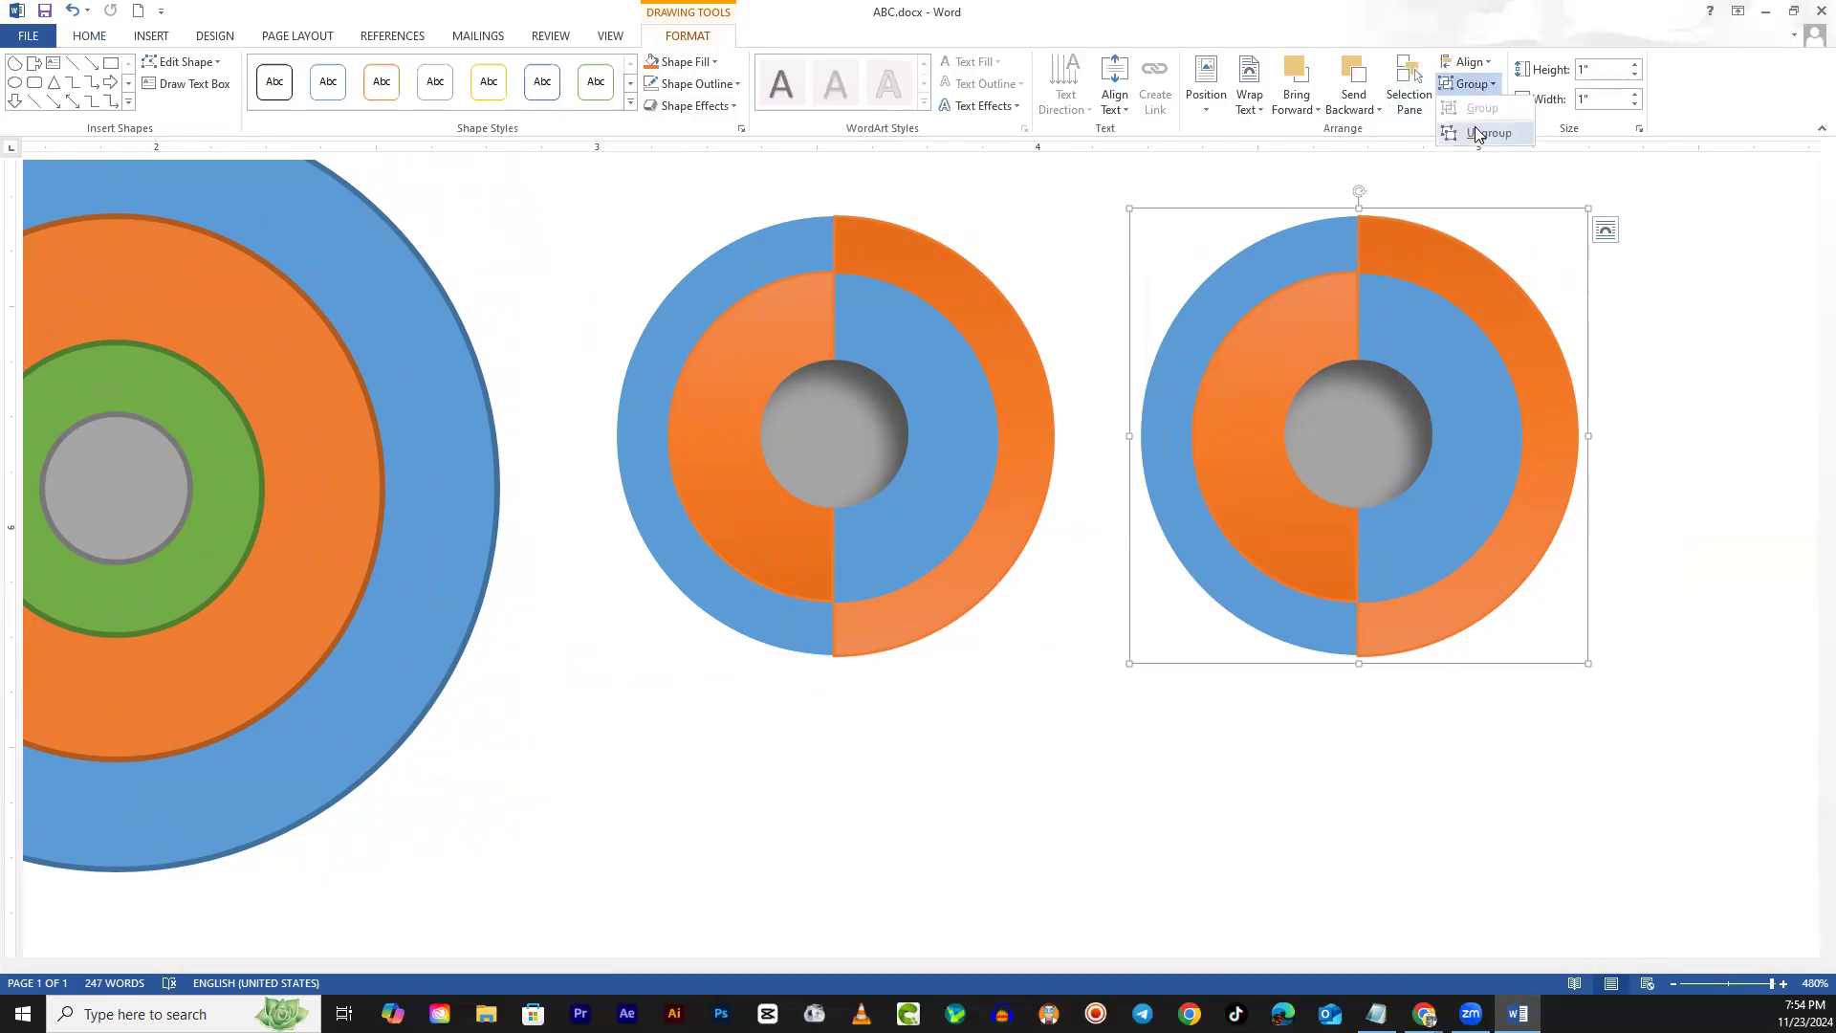
pyautogui.click(1482, 137)
pyautogui.click(1599, 461)
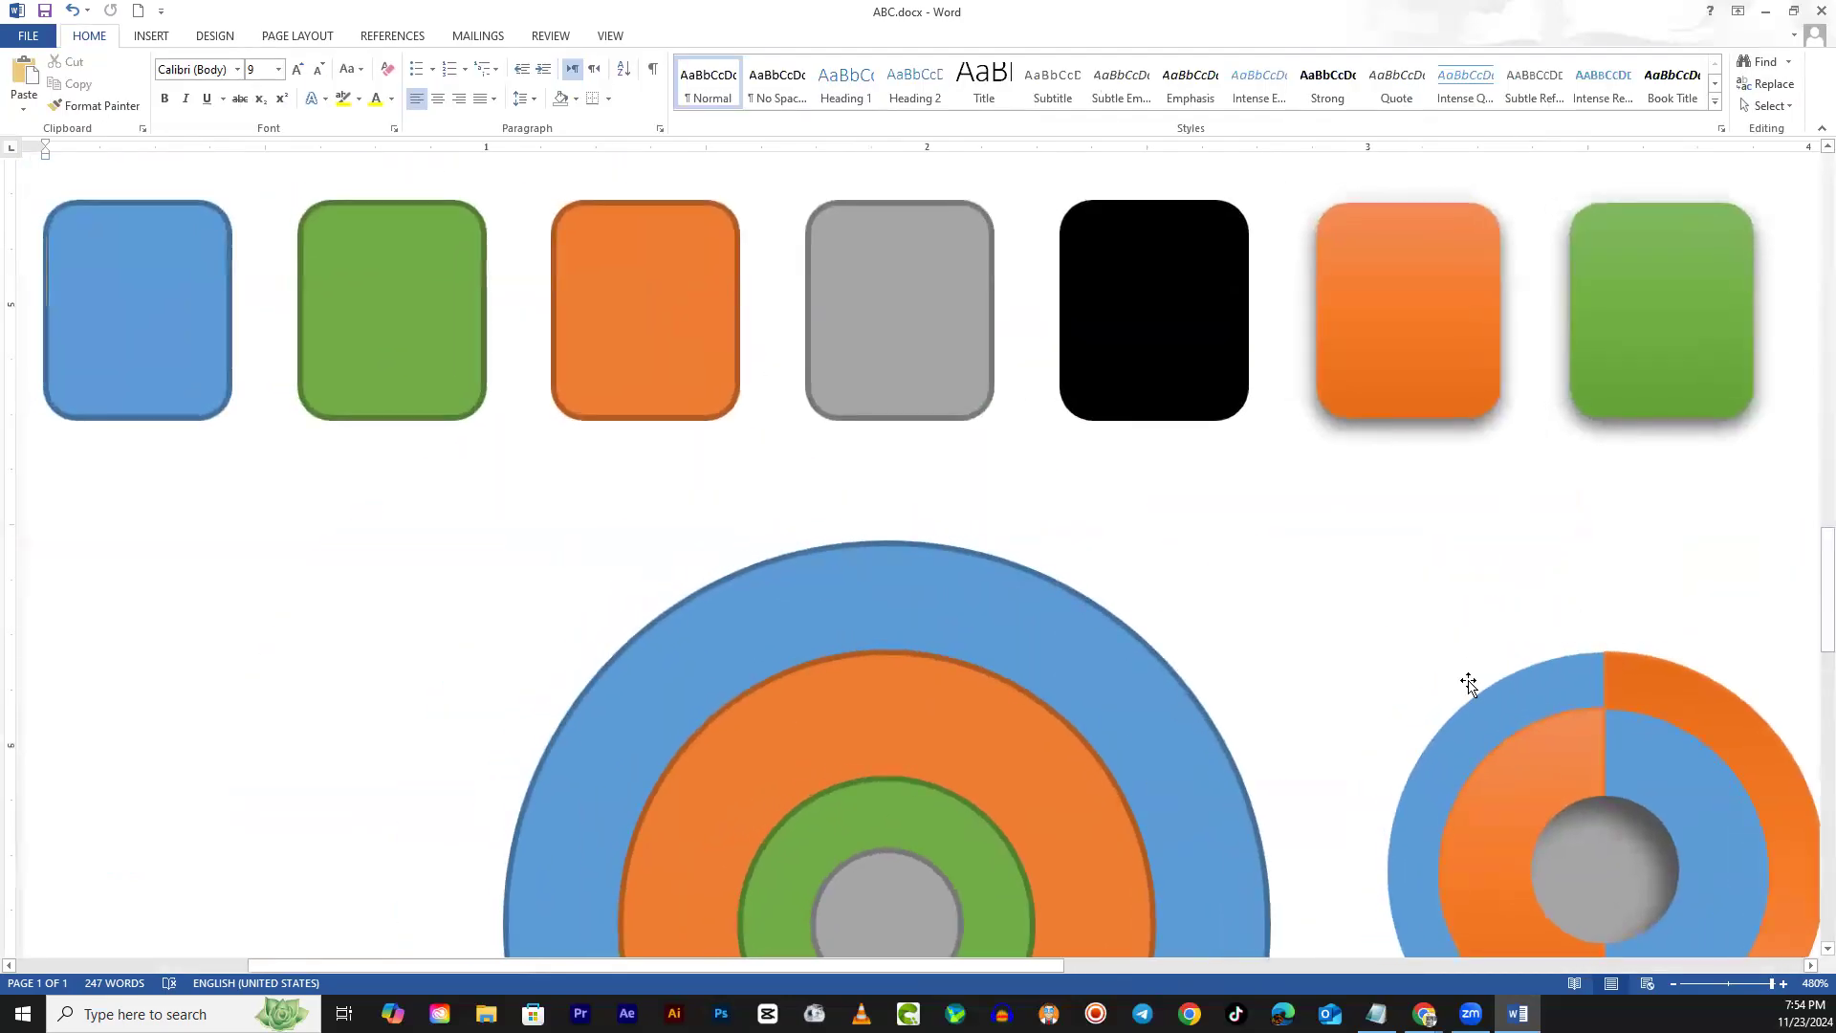
# Select the copy's outer right arc for recolouring
pyautogui.scroll(-3, 1467, 689)
pyautogui.moveTo(1068, 970); pyautogui.dragTo(1497, 891)
pyautogui.click(1246, 276)
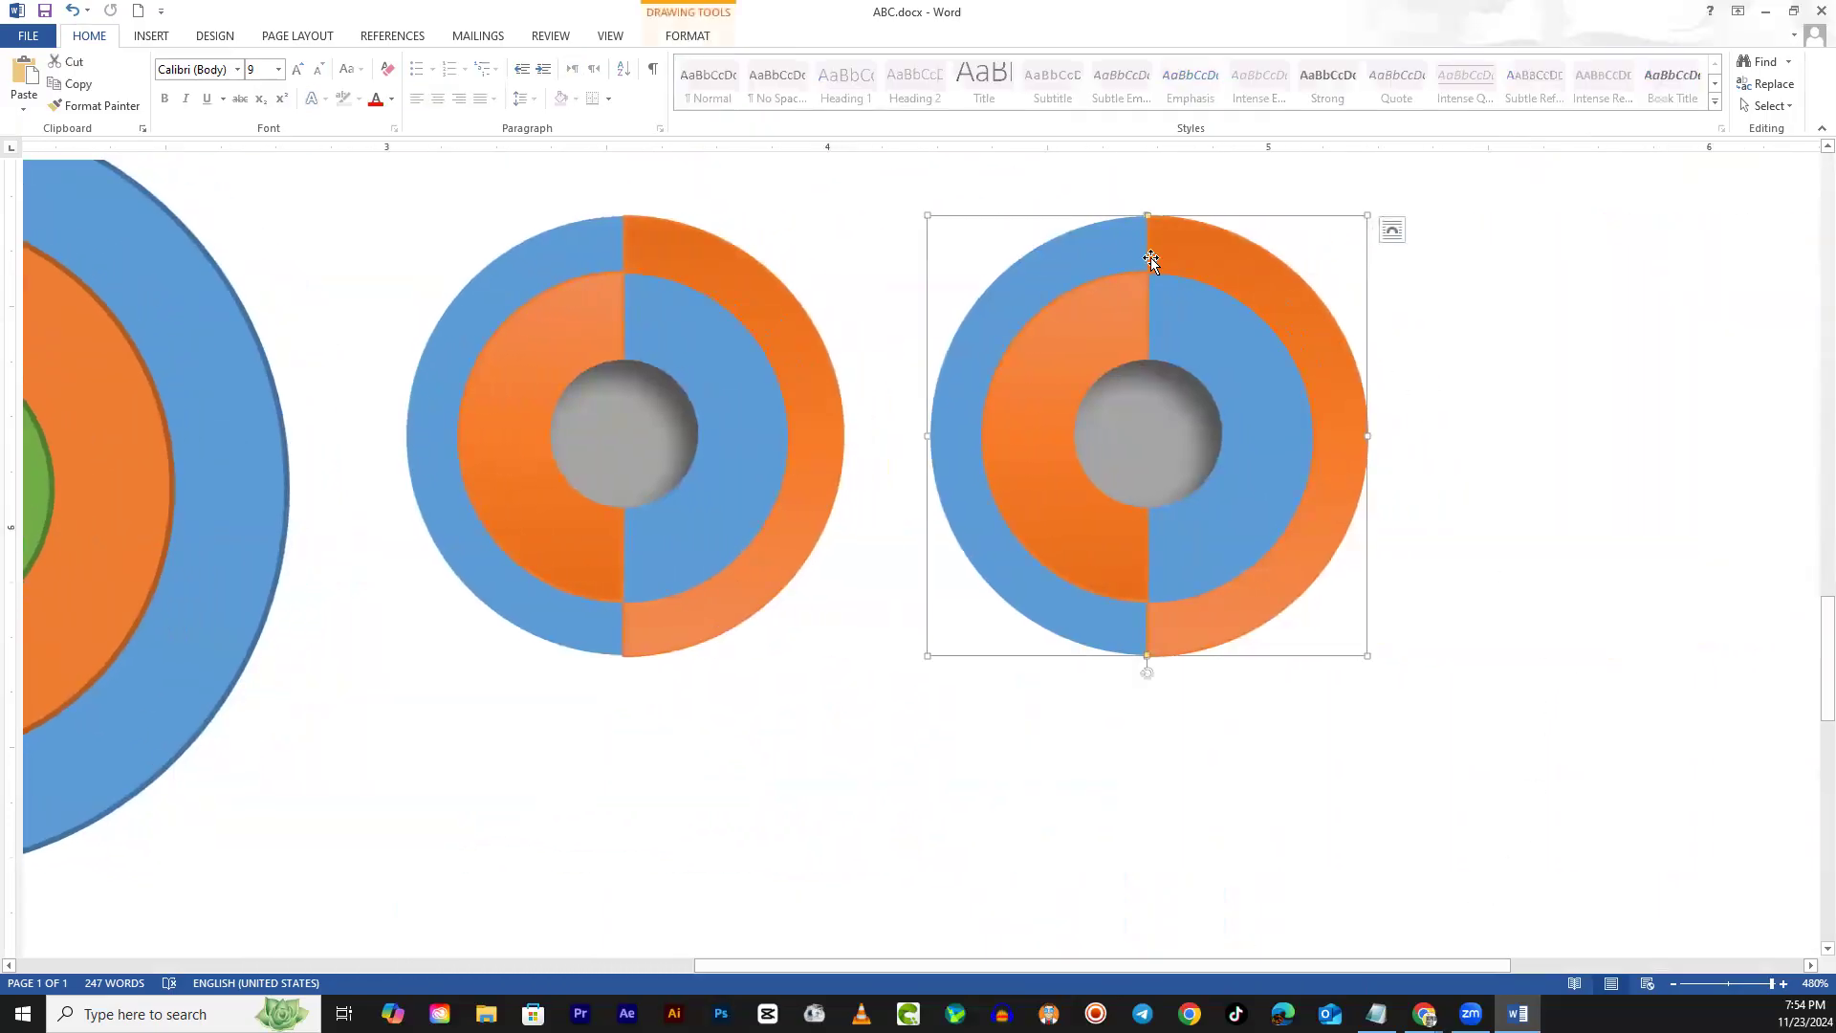
pyautogui.click(688, 40)
# Make the copy's outer ring yellow left, green right, and inner halves green left, yellow right
pyautogui.click(598, 88)
pyautogui.click(1007, 278)
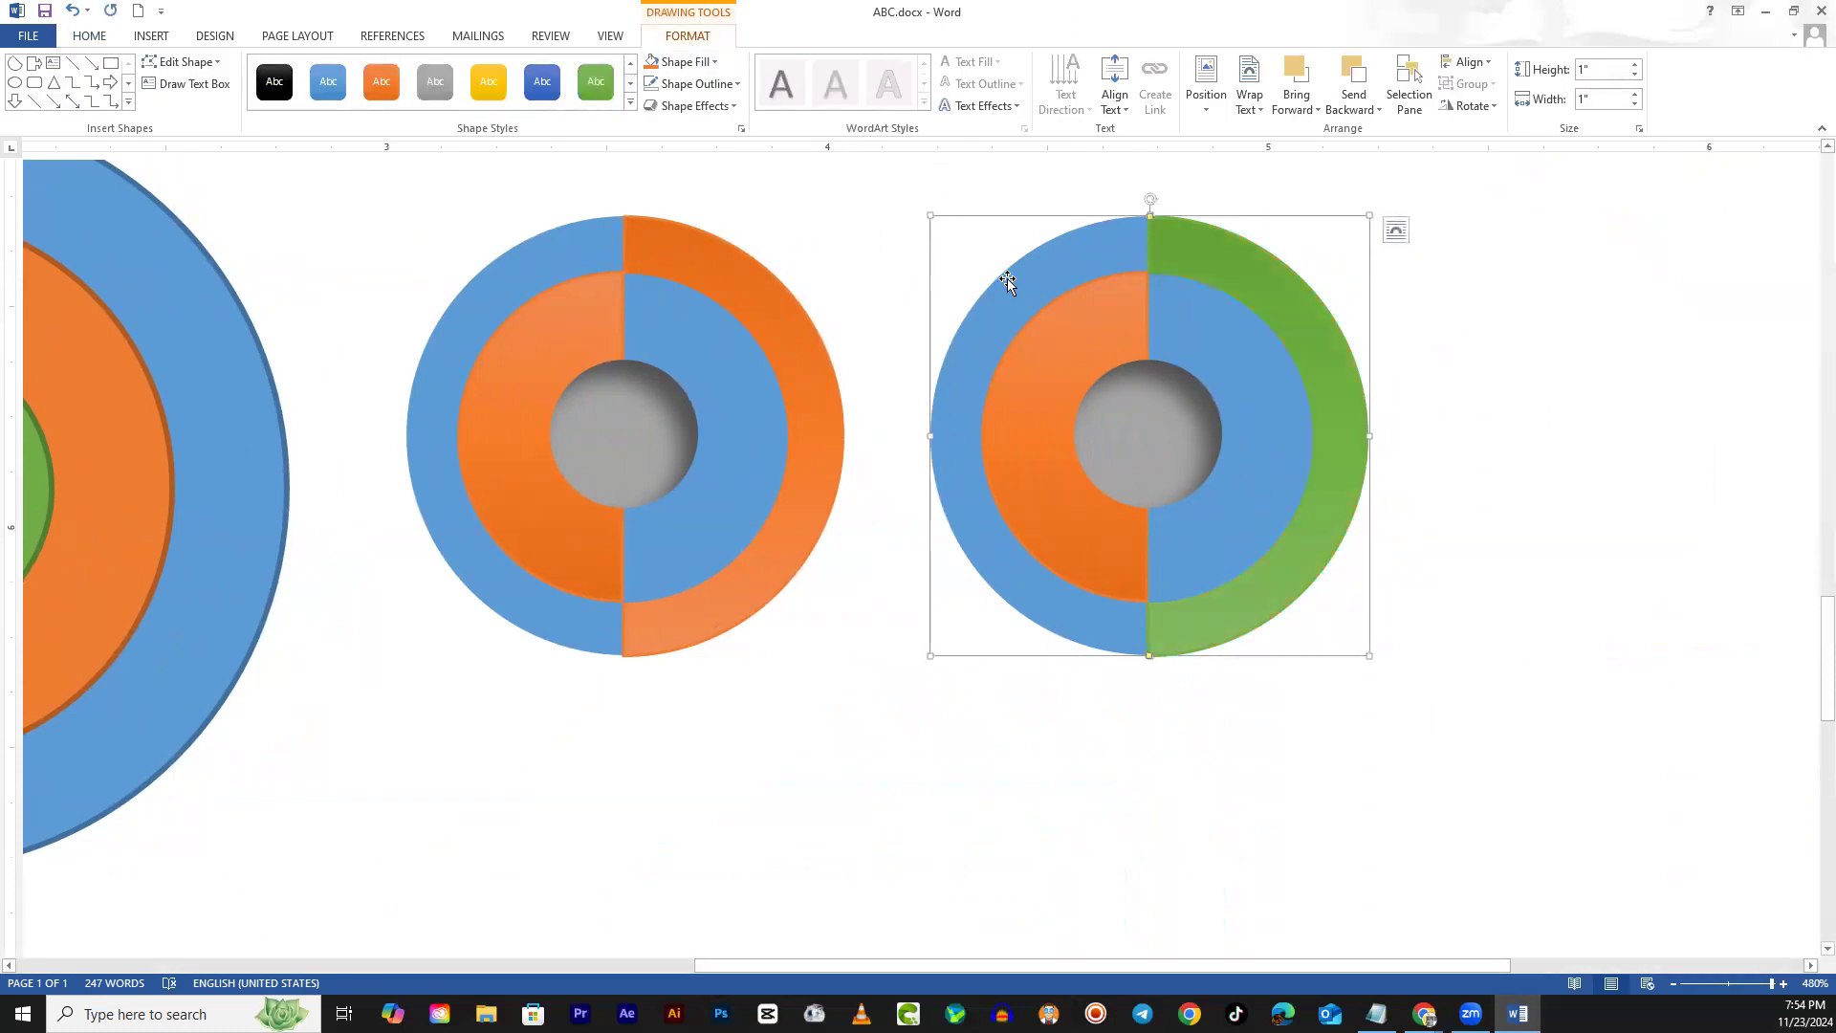
pyautogui.click(489, 84)
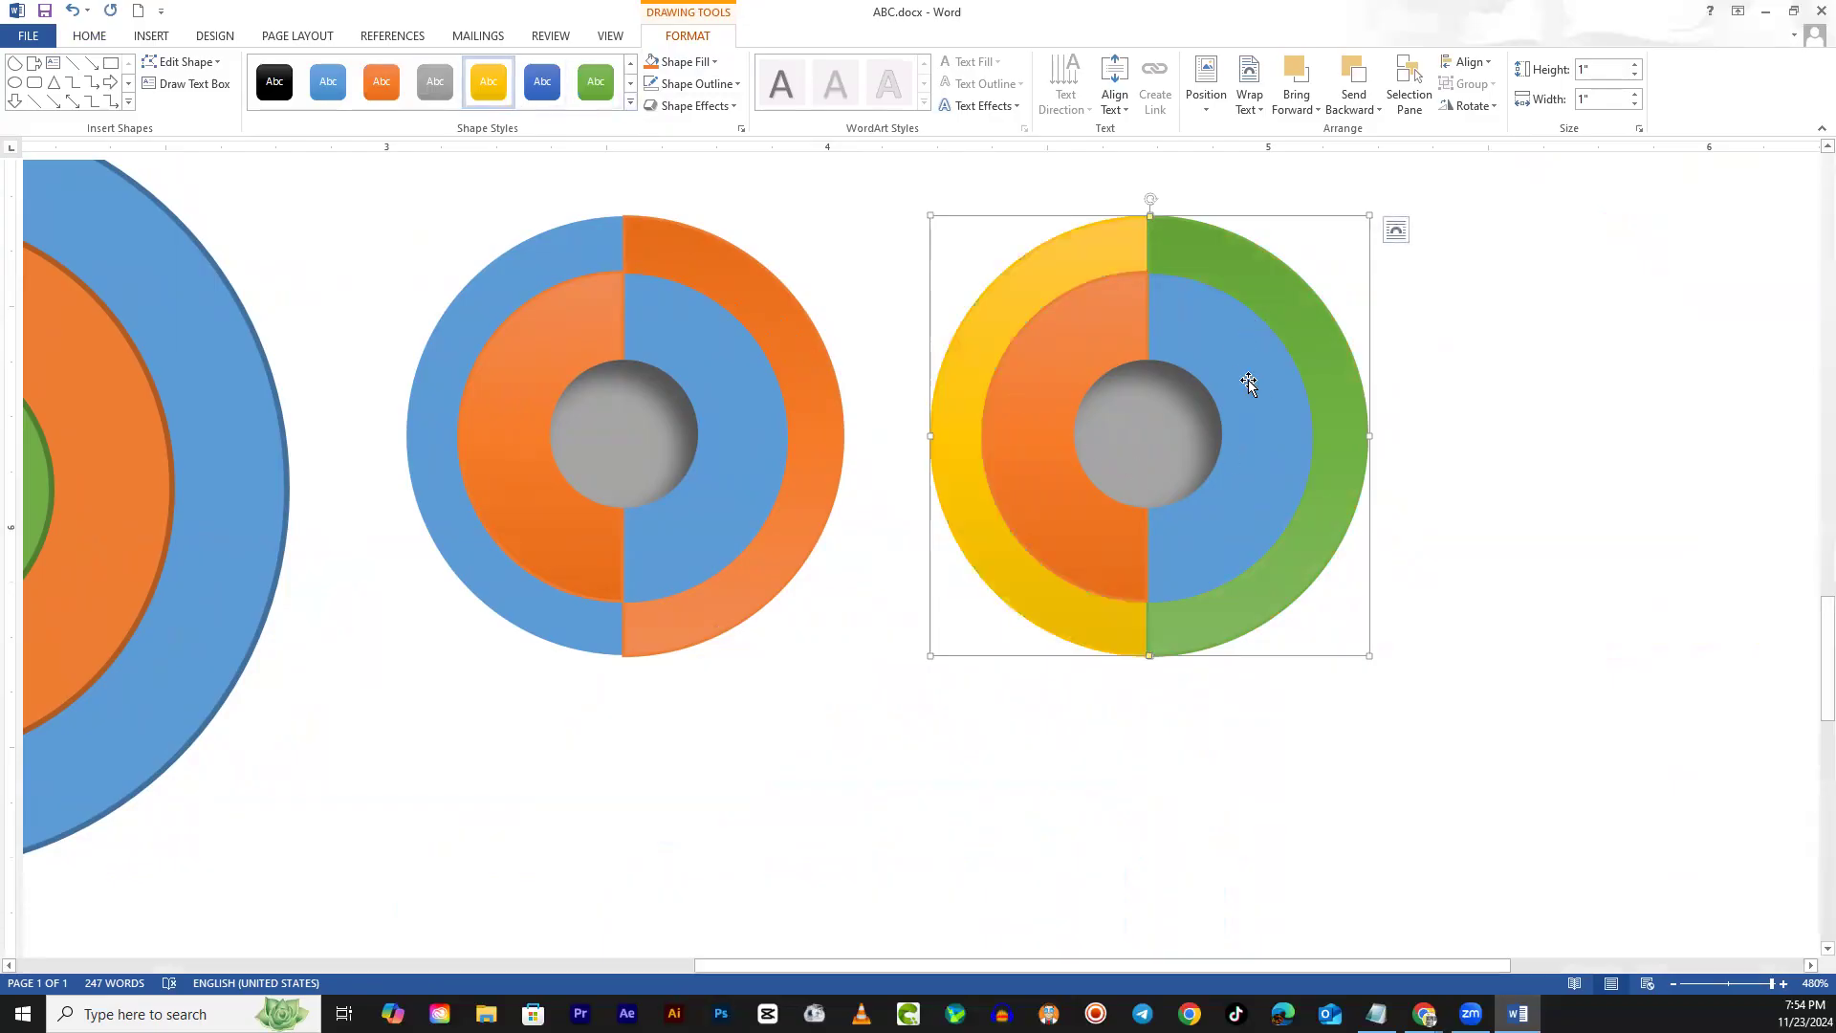
pyautogui.click(1217, 335)
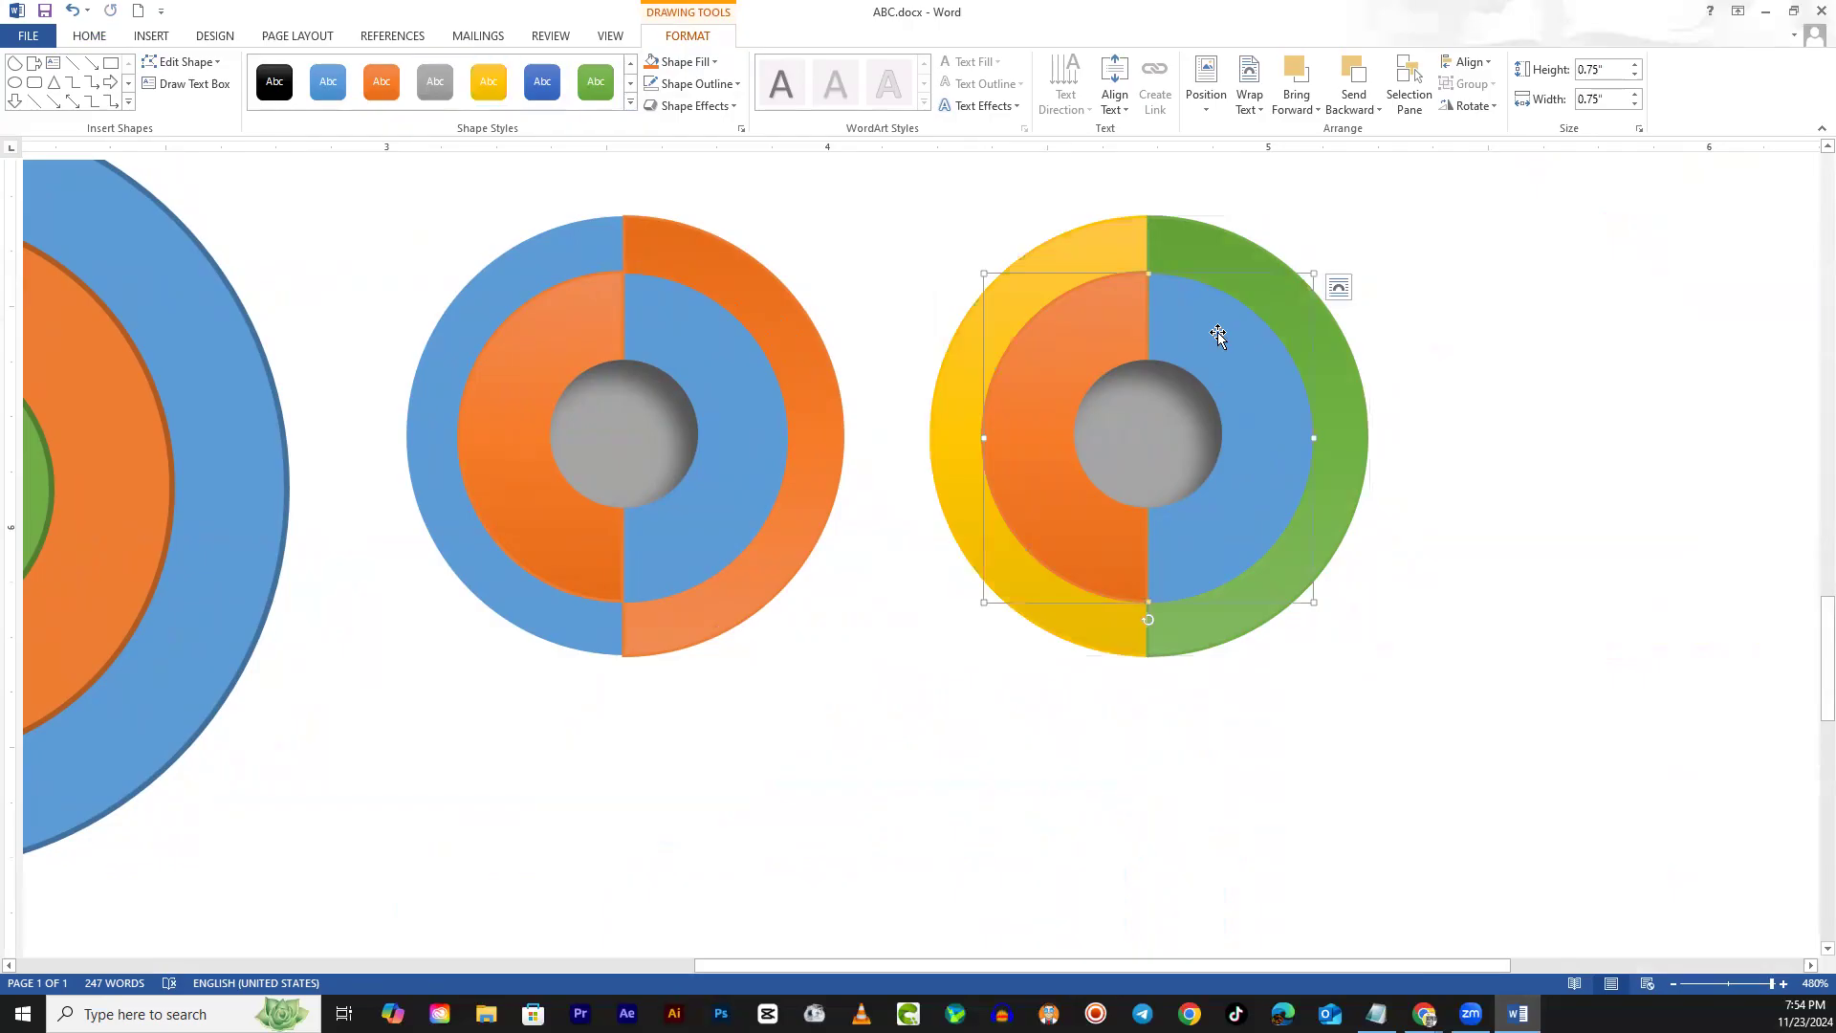
pyautogui.click(488, 84)
pyautogui.click(1110, 312)
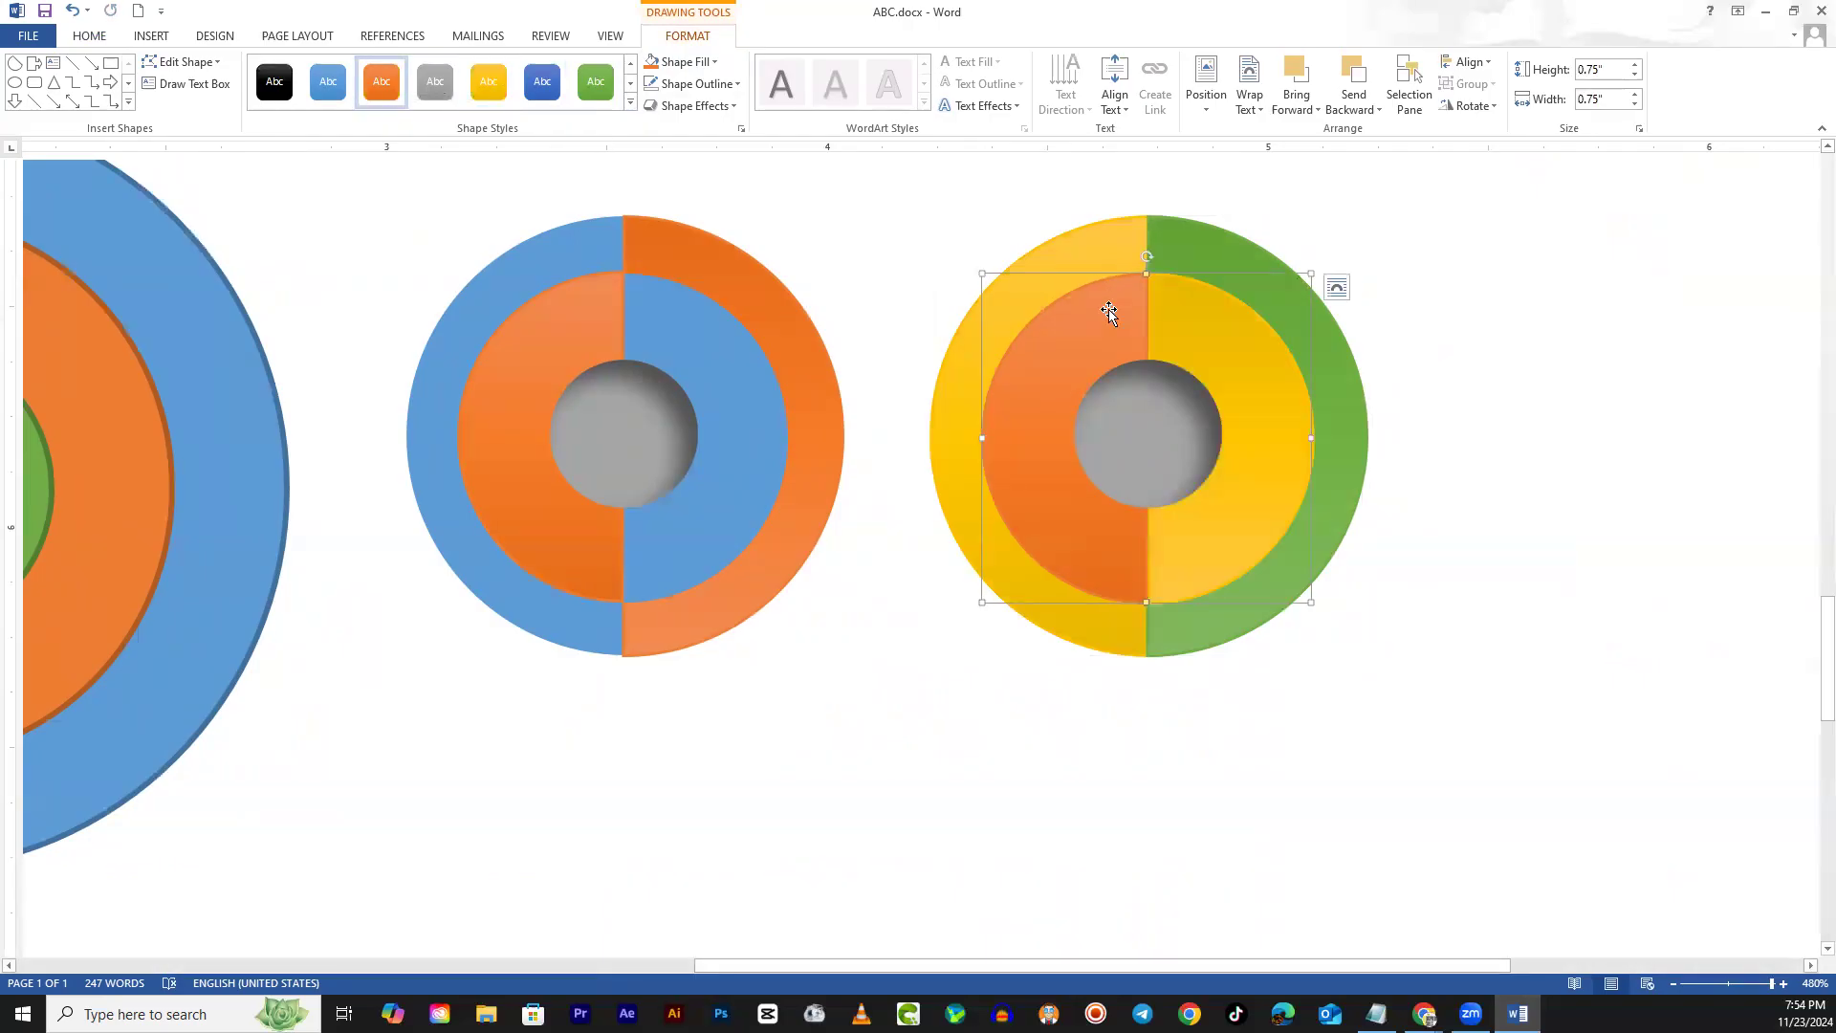
pyautogui.hotkey('ctrl', 'z')
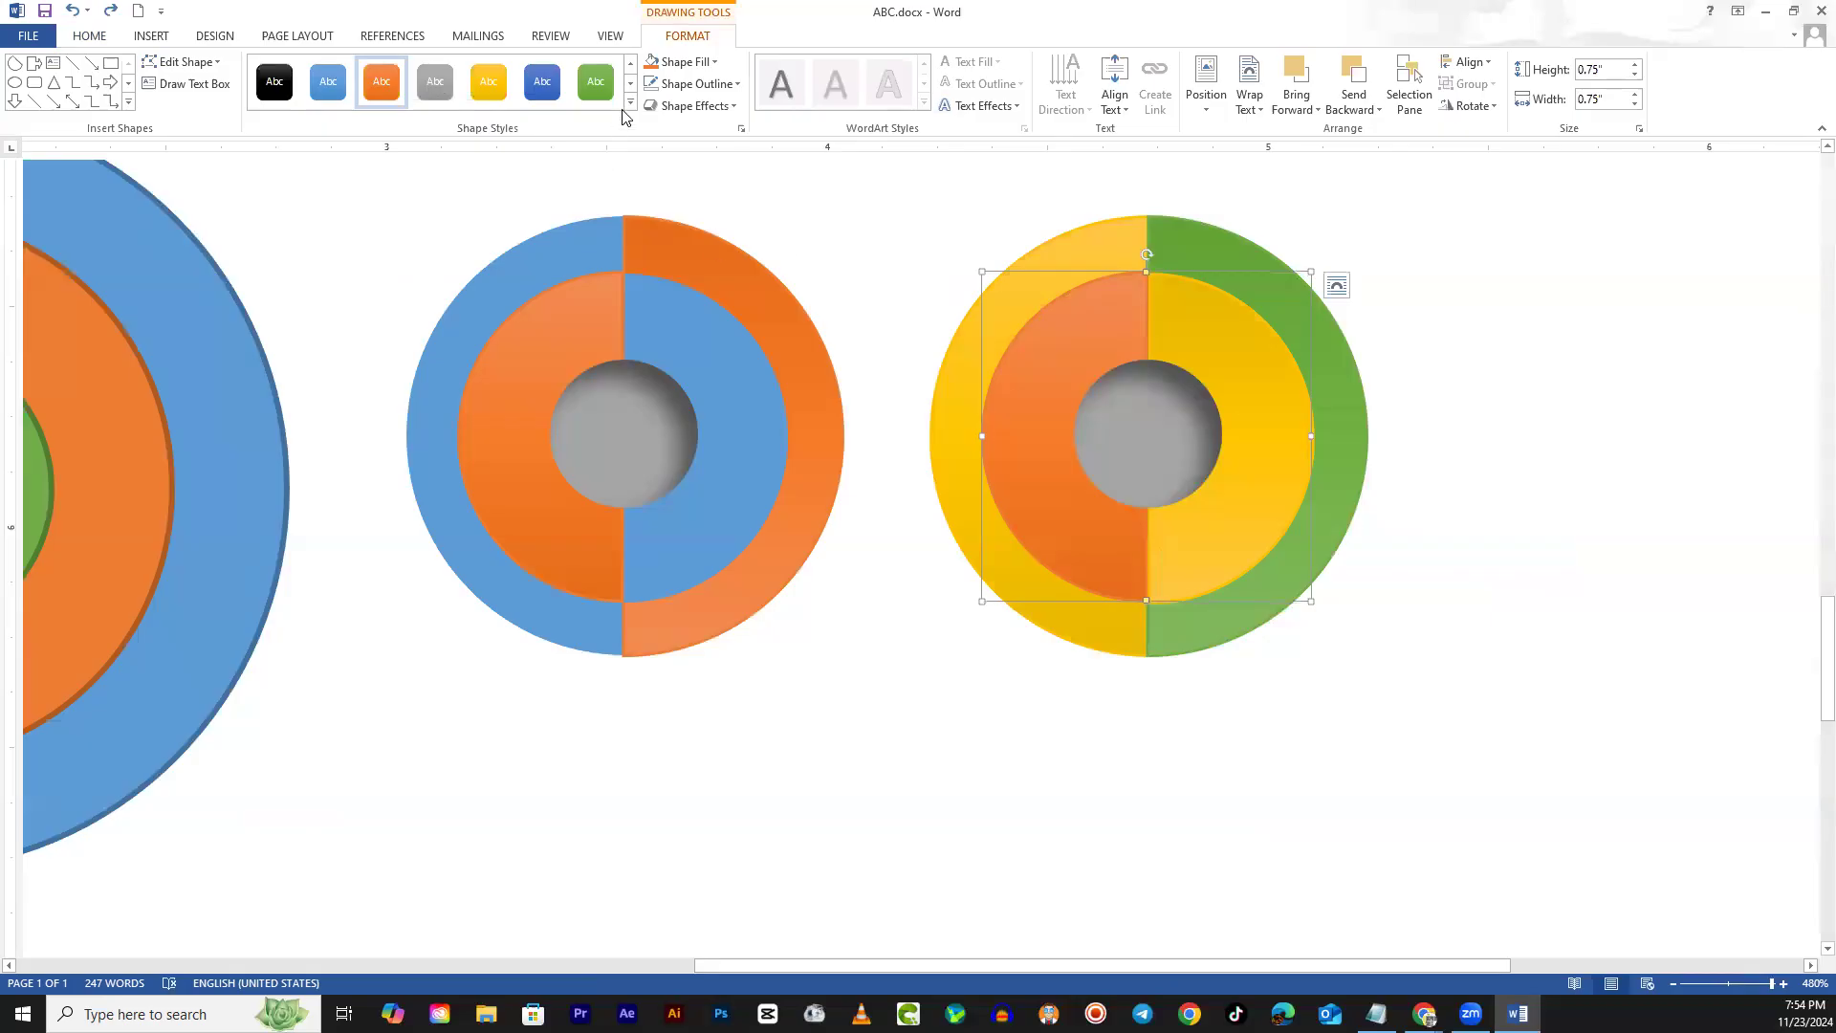
pyautogui.click(606, 84)
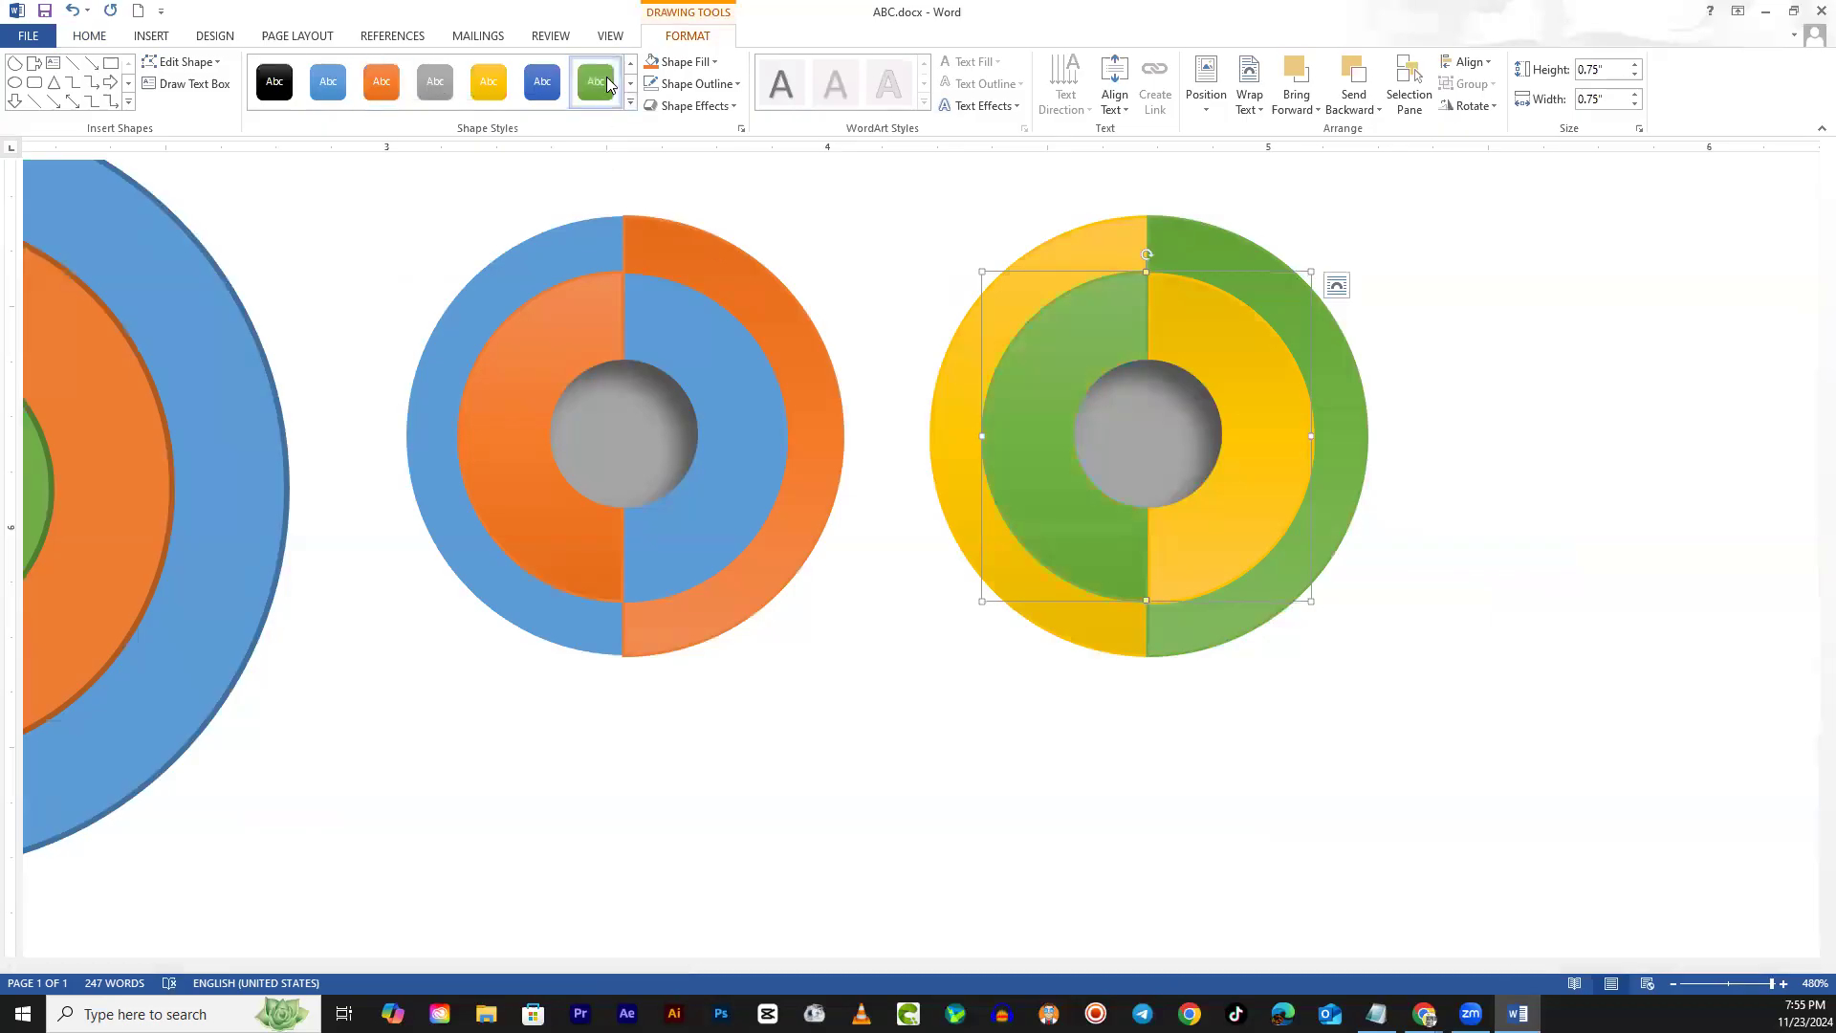
# Scroll down and select the grey centre of the yellow-and-green donut
pyautogui.click(1123, 735)
pyautogui.scroll(-1, 1238, 679)
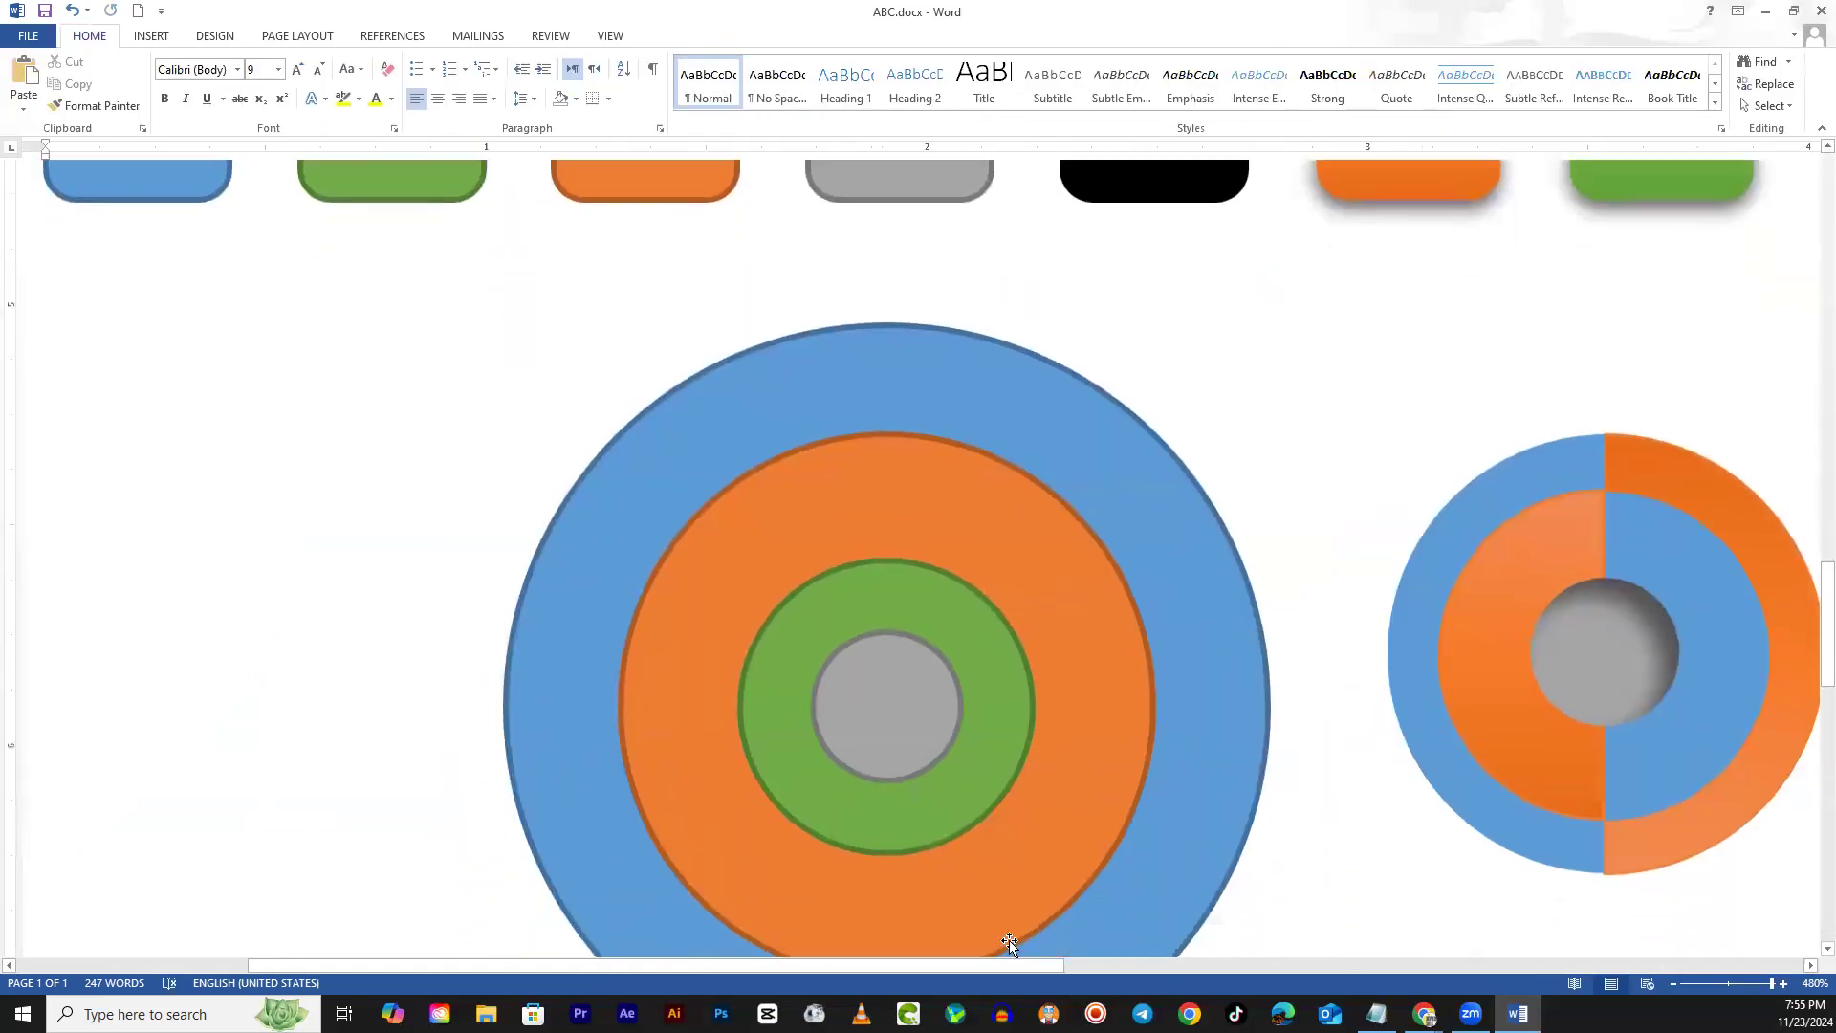
pyautogui.moveTo(996, 962); pyautogui.dragTo(1449, 925)
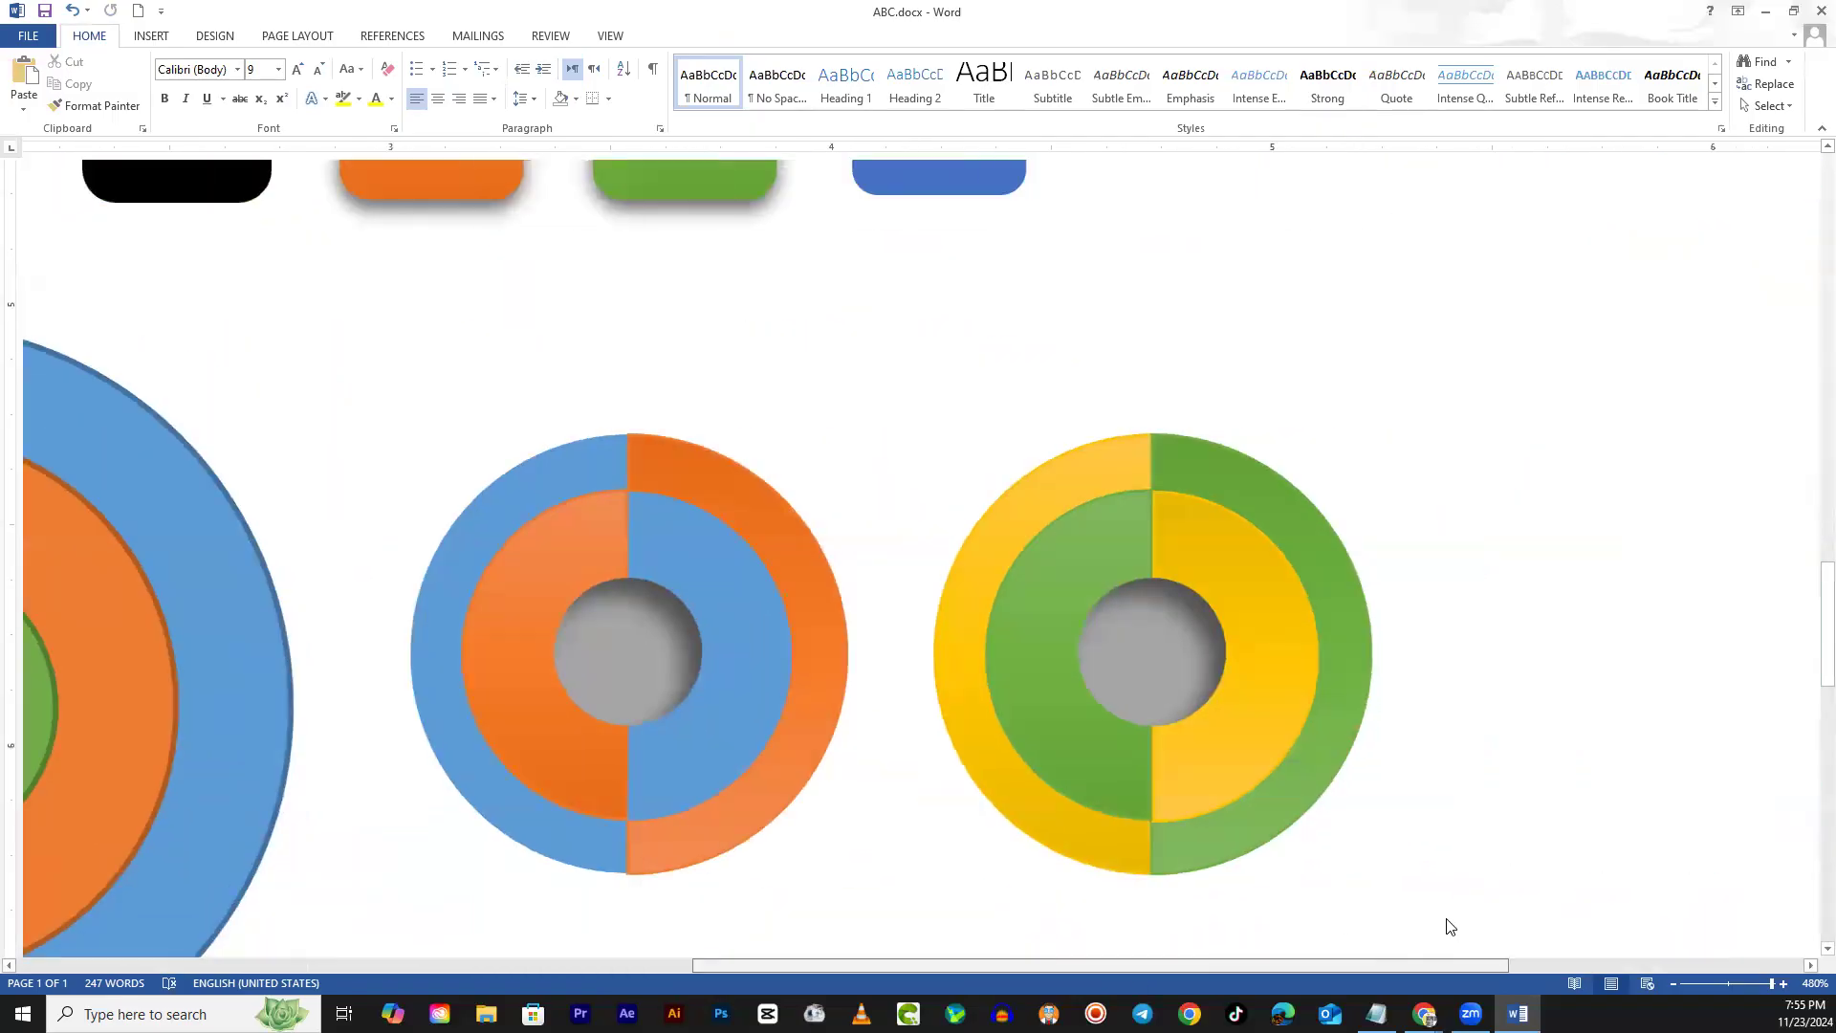
pyautogui.scroll(-2, 1200, 516)
pyautogui.click(1173, 434)
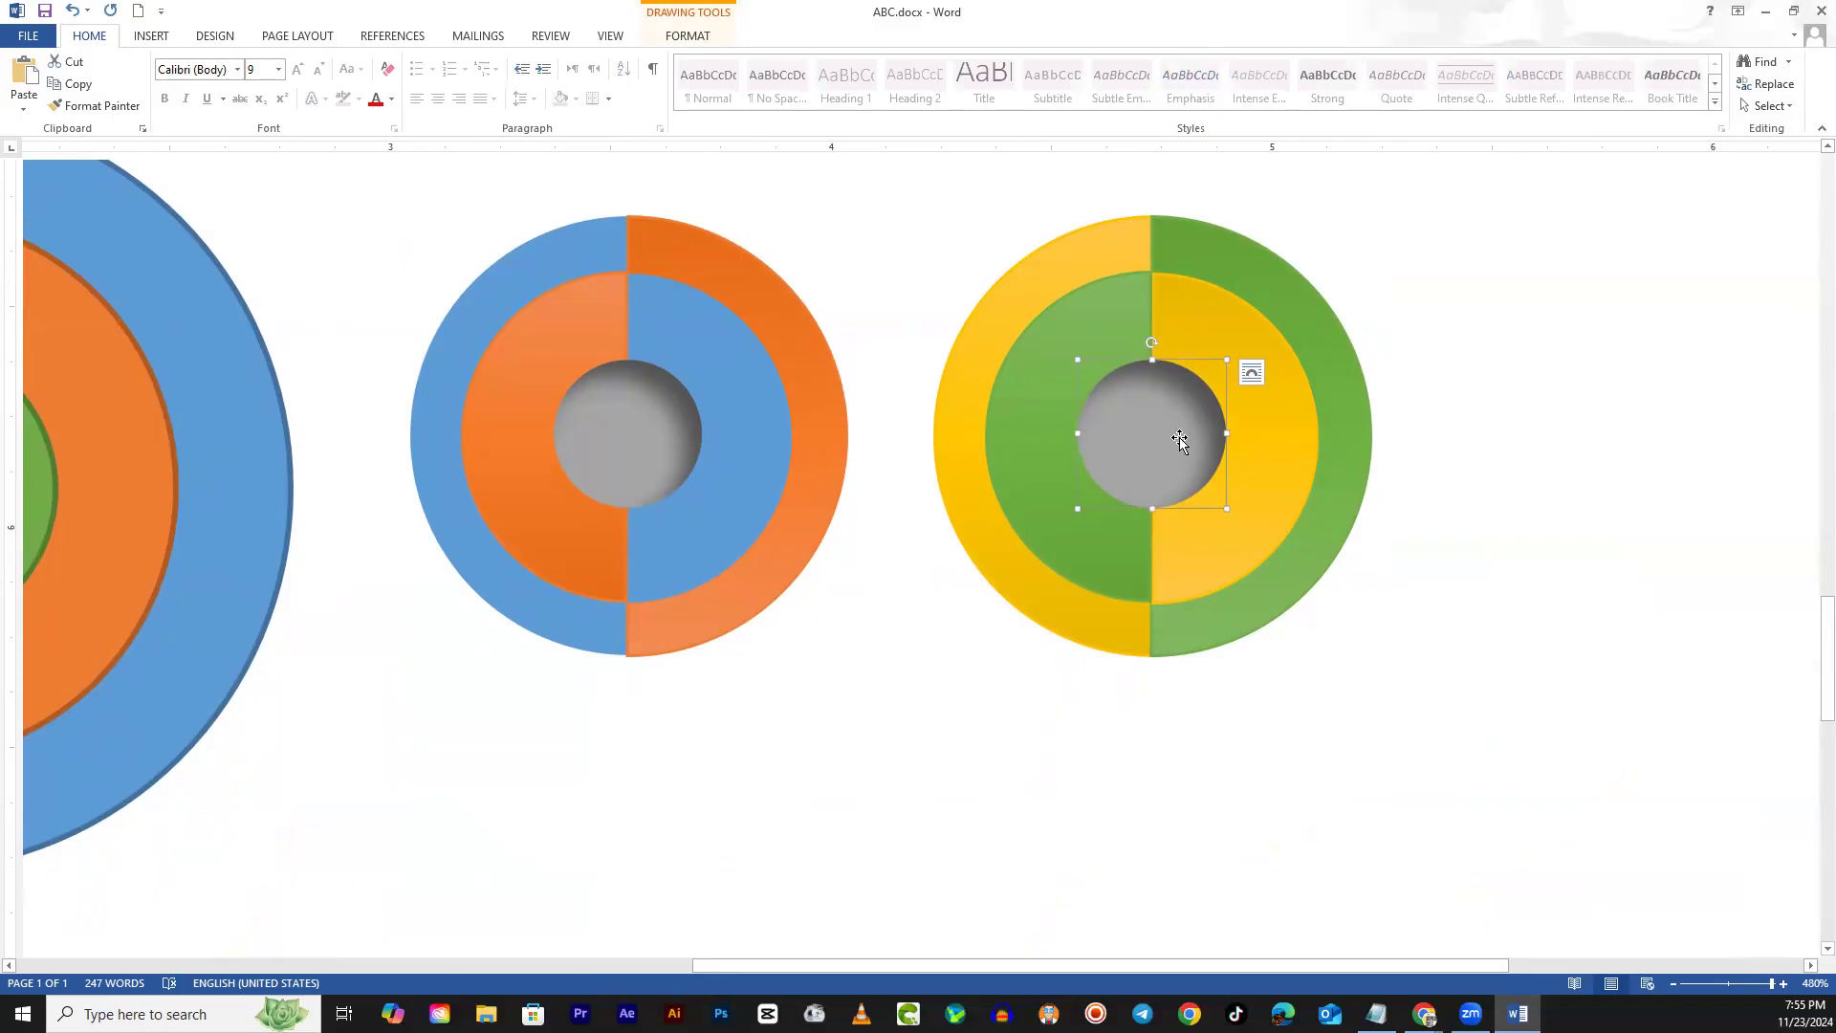
# Apply a yellow style from the full Shape Styles gallery to the donut's grey centre
pyautogui.click(694, 40)
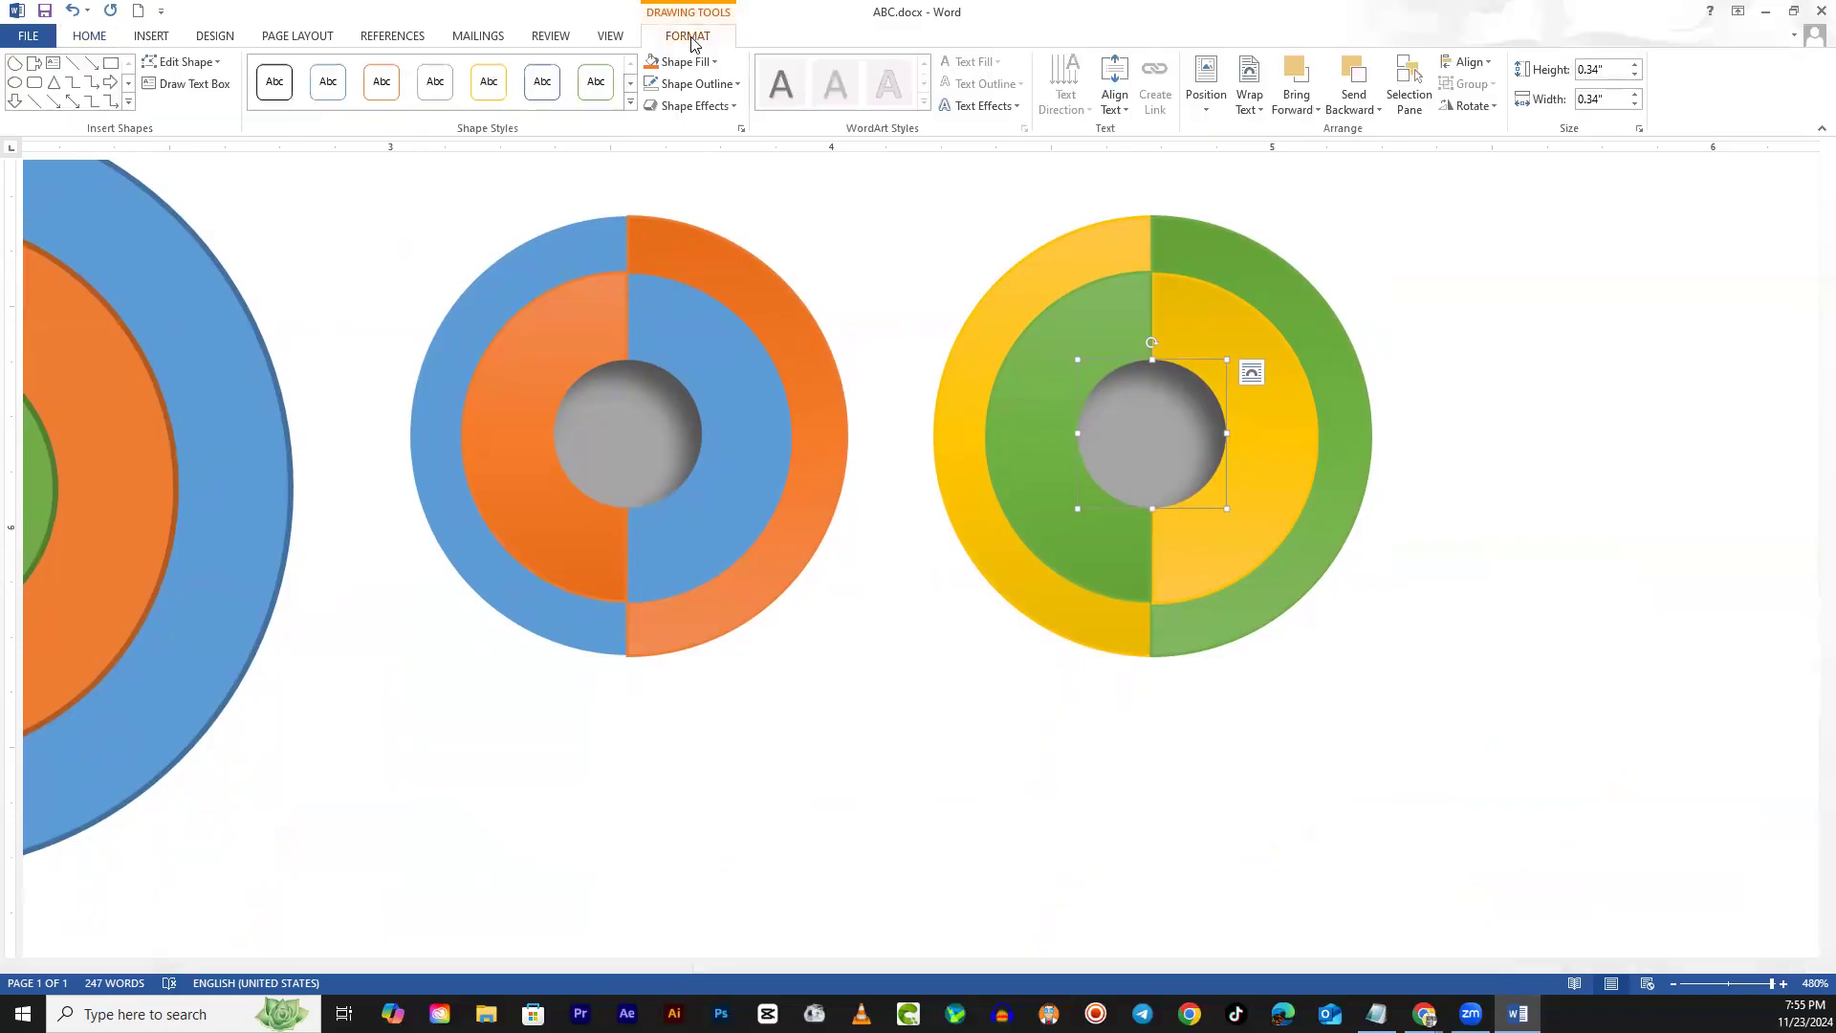
pyautogui.click(631, 103)
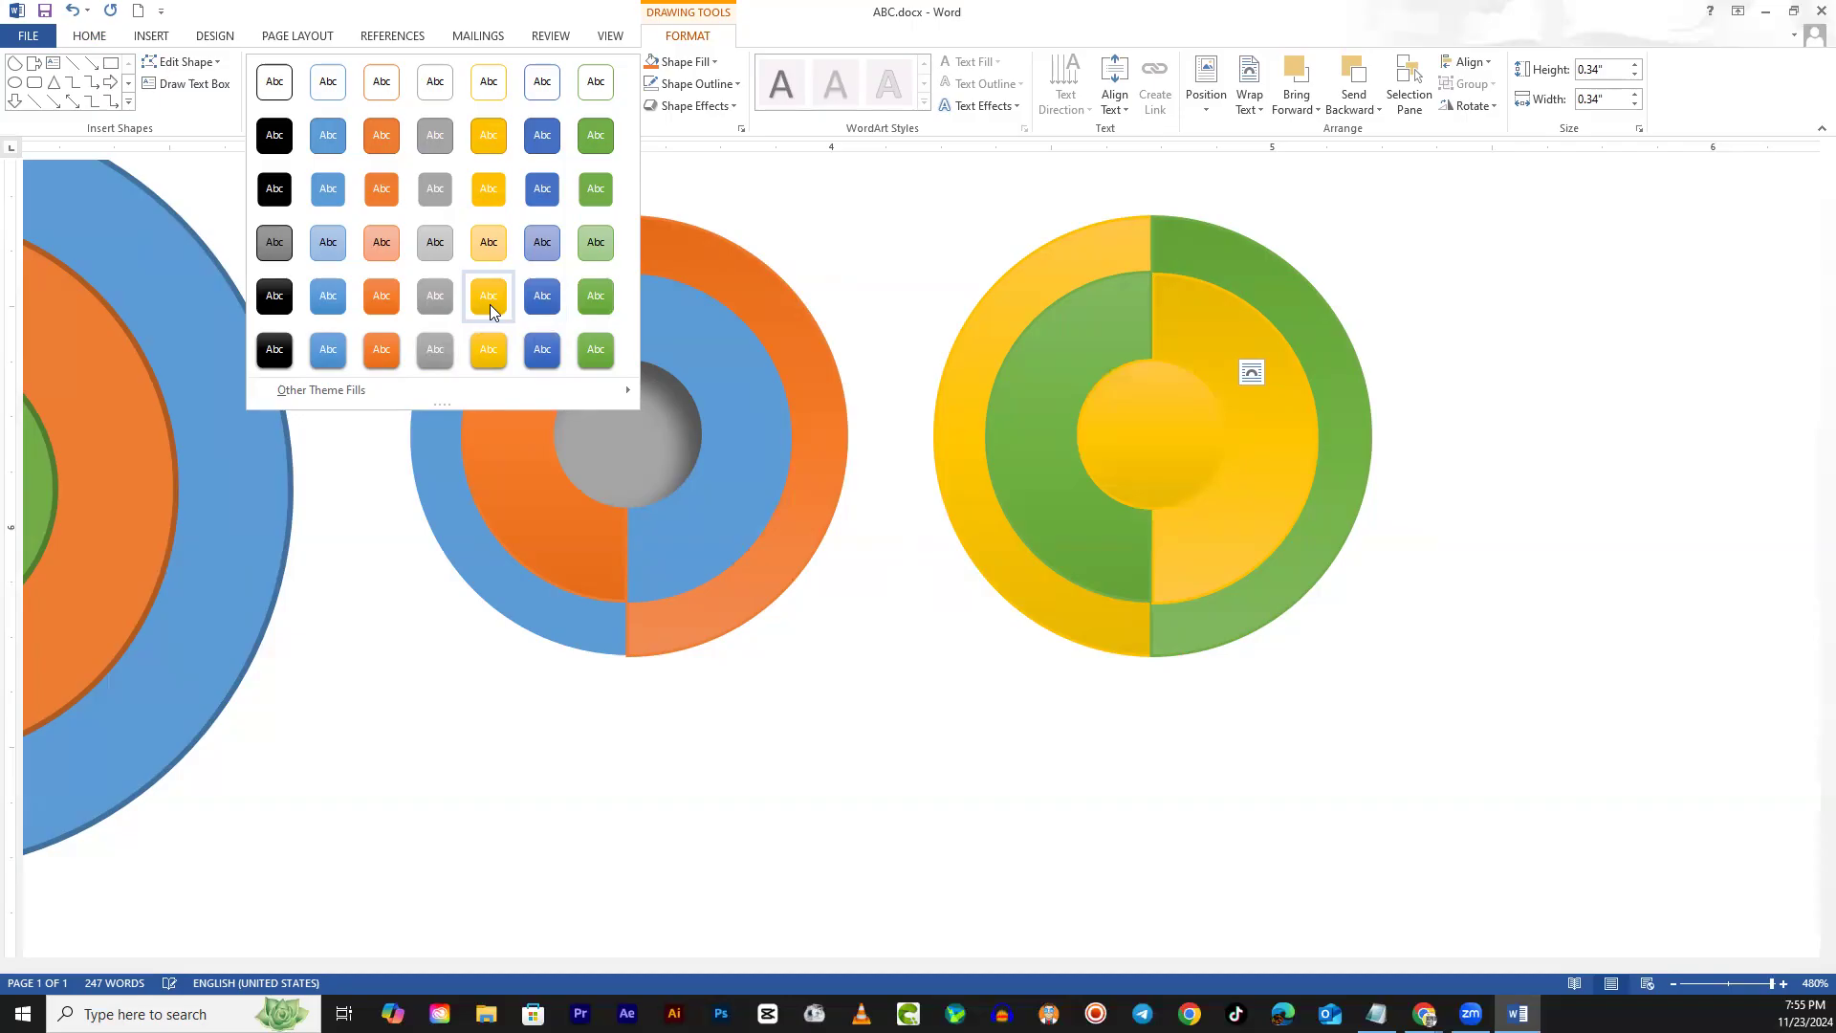
pyautogui.moveTo(406, 392)
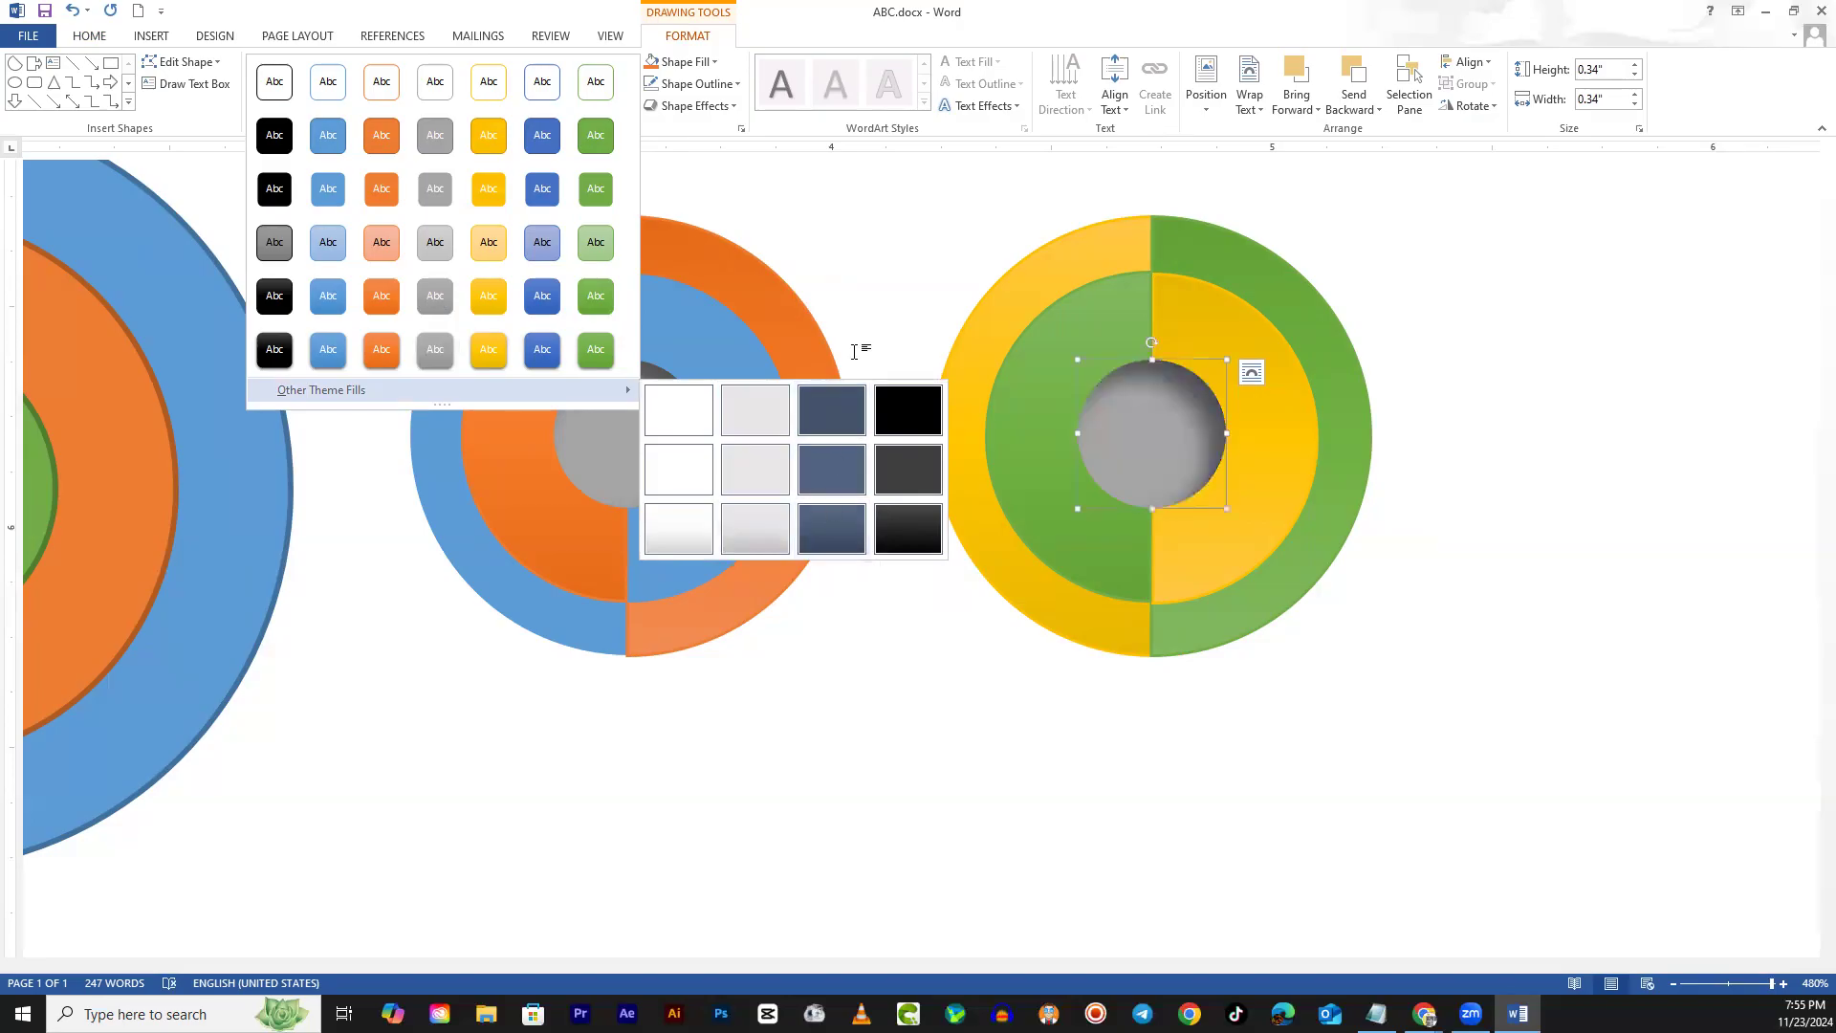
pyautogui.click(509, 306)
pyautogui.click(1717, 409)
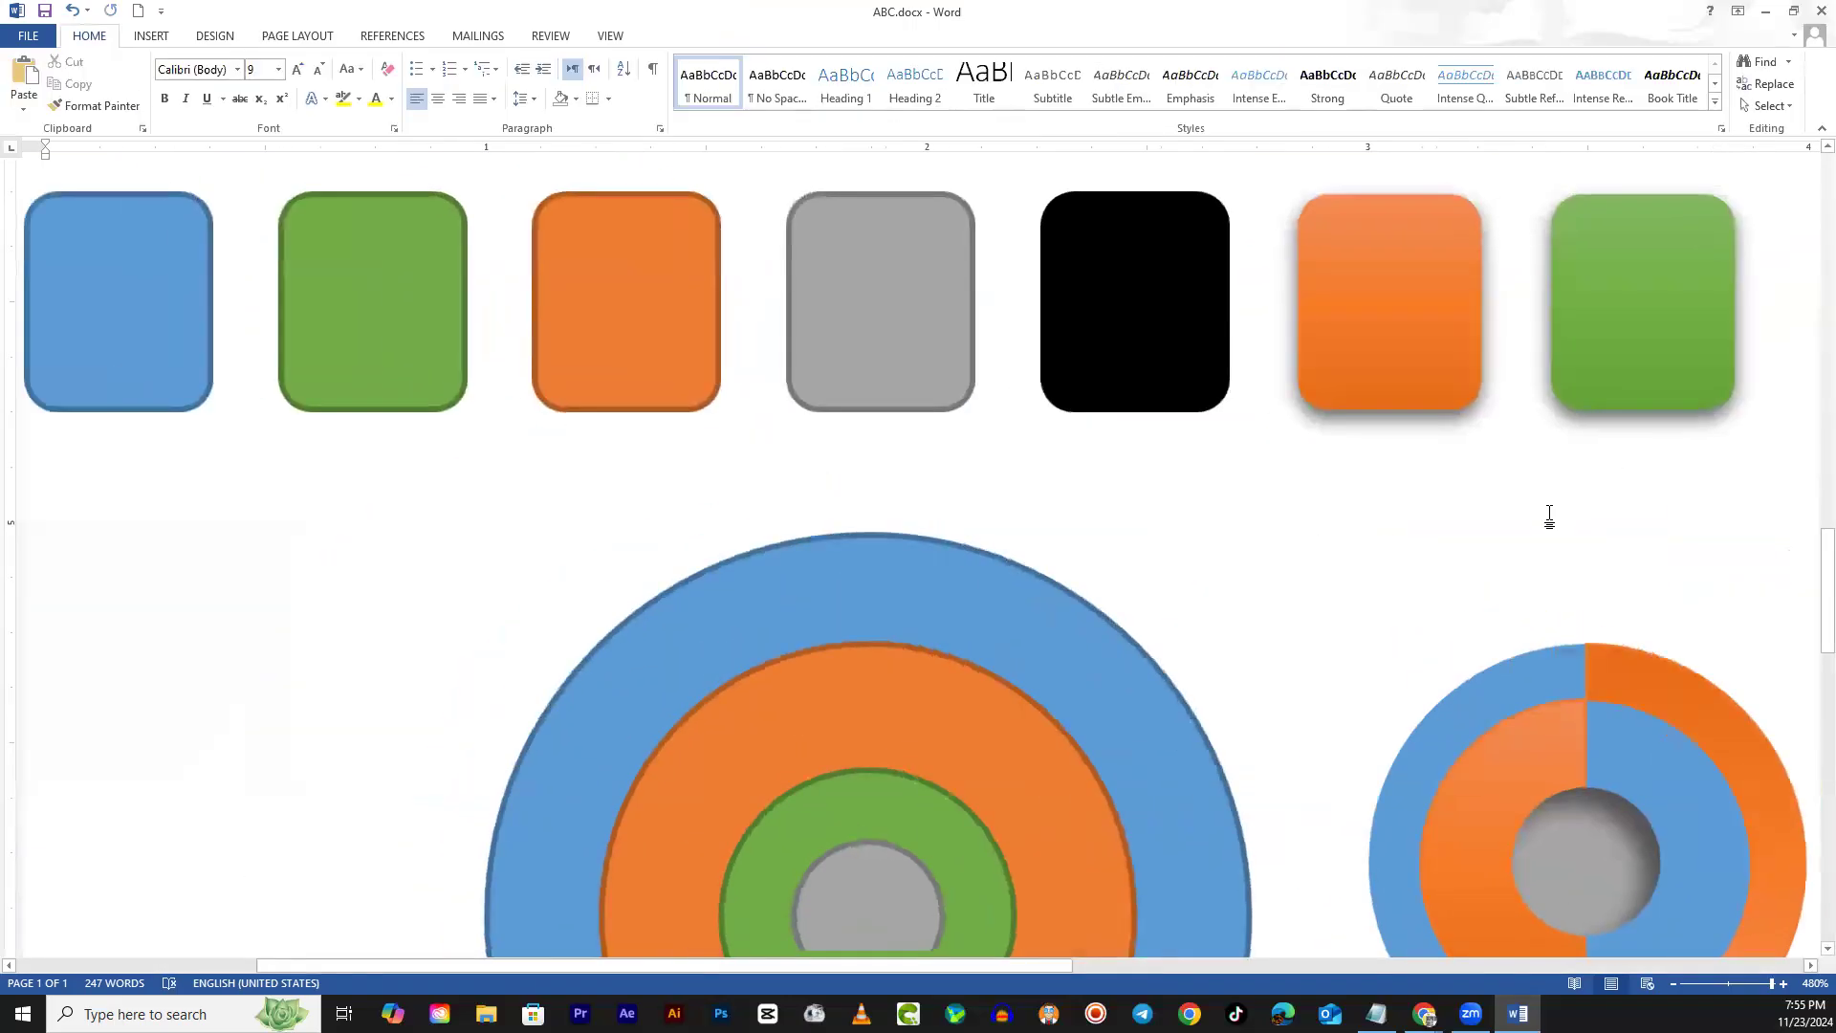
pyautogui.scroll(-4, 1549, 517)
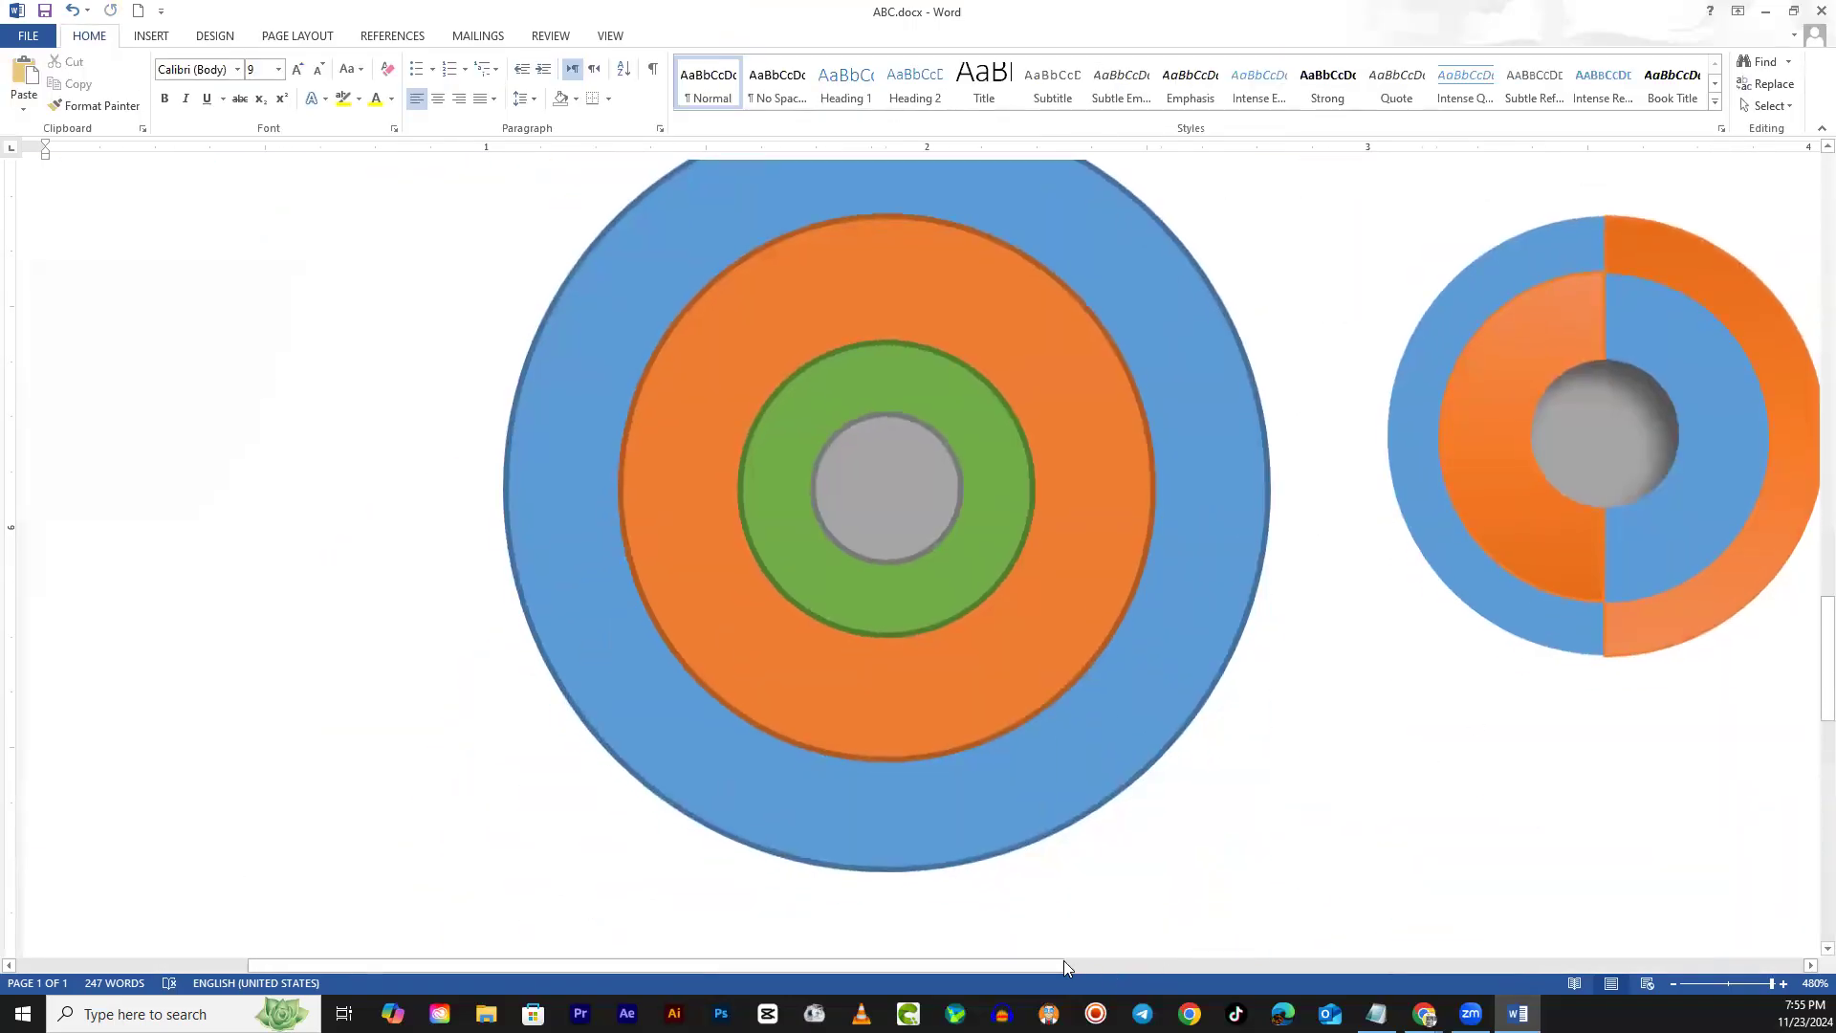
# Zoom out, then back in on the circle designs, and bring up the Insert commands
pyautogui.click(1731, 979)
pyautogui.scroll(-5, 1421, 774)
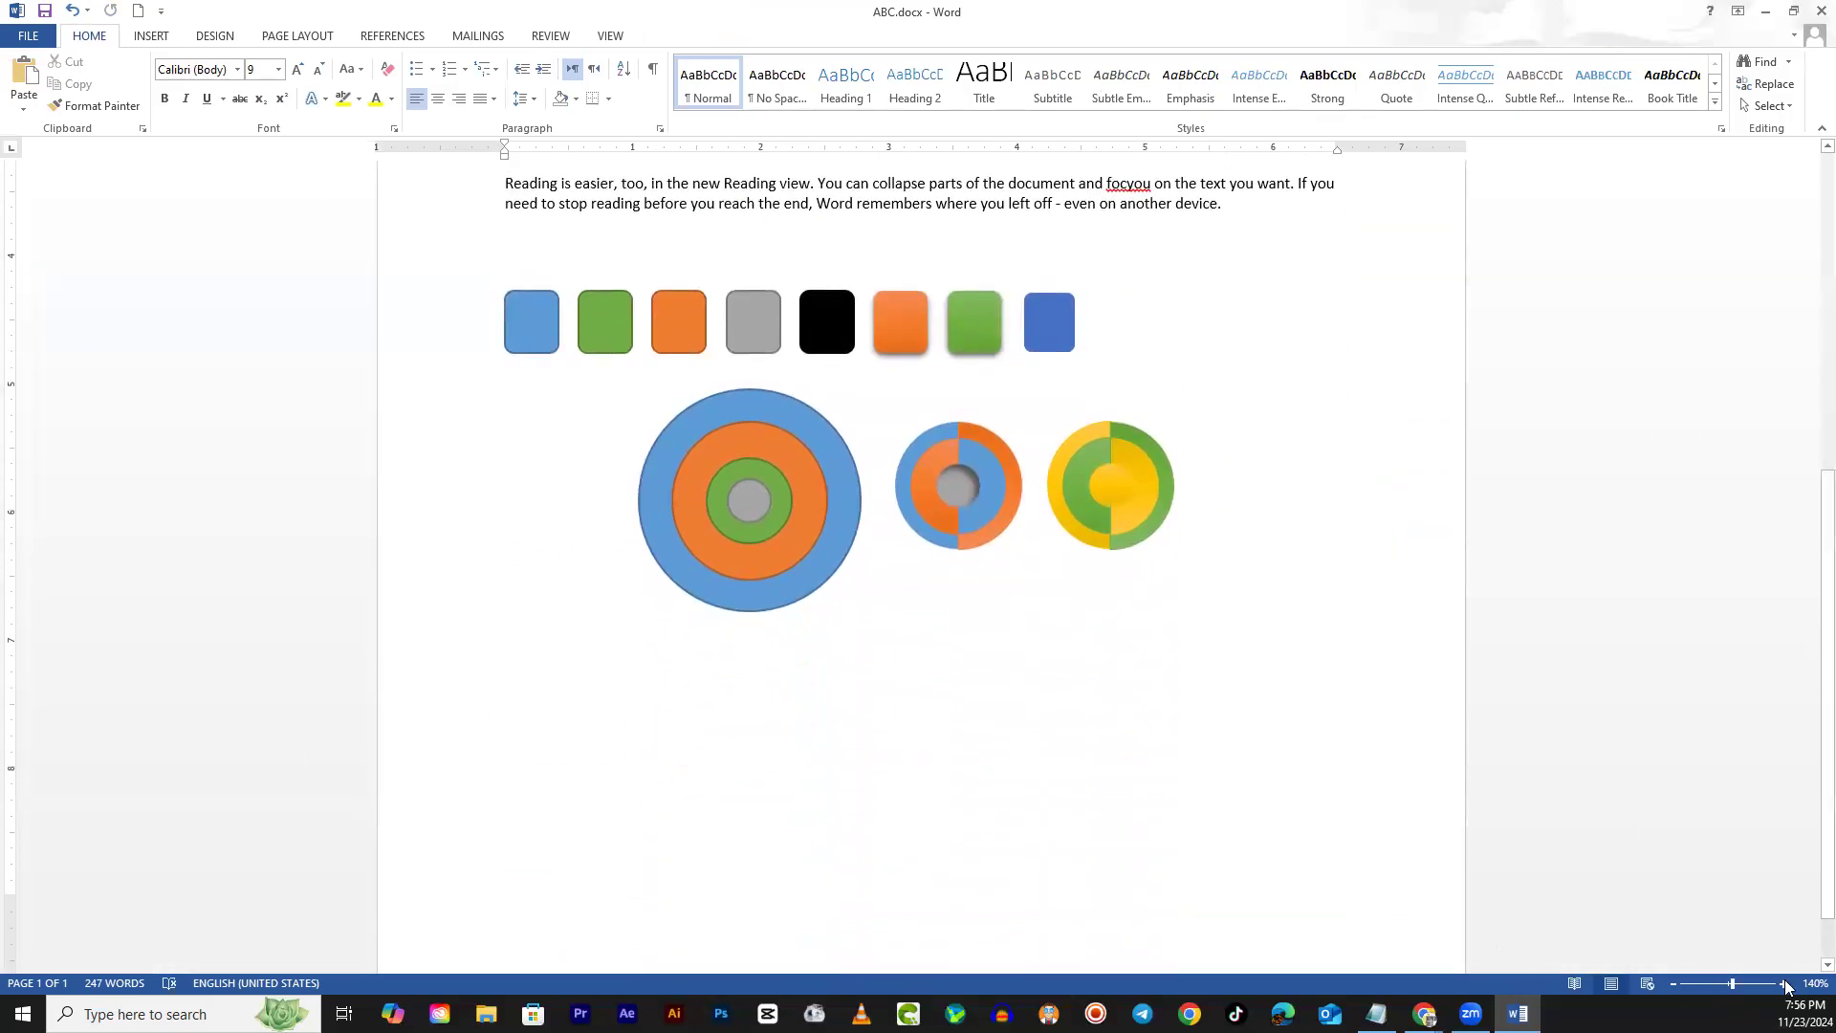
pyautogui.click(1783, 984)
pyautogui.click(1783, 984)
pyautogui.click(1783, 984)
pyautogui.click(1783, 984)
pyautogui.click(1784, 984)
pyautogui.click(1783, 984)
pyautogui.click(1784, 984)
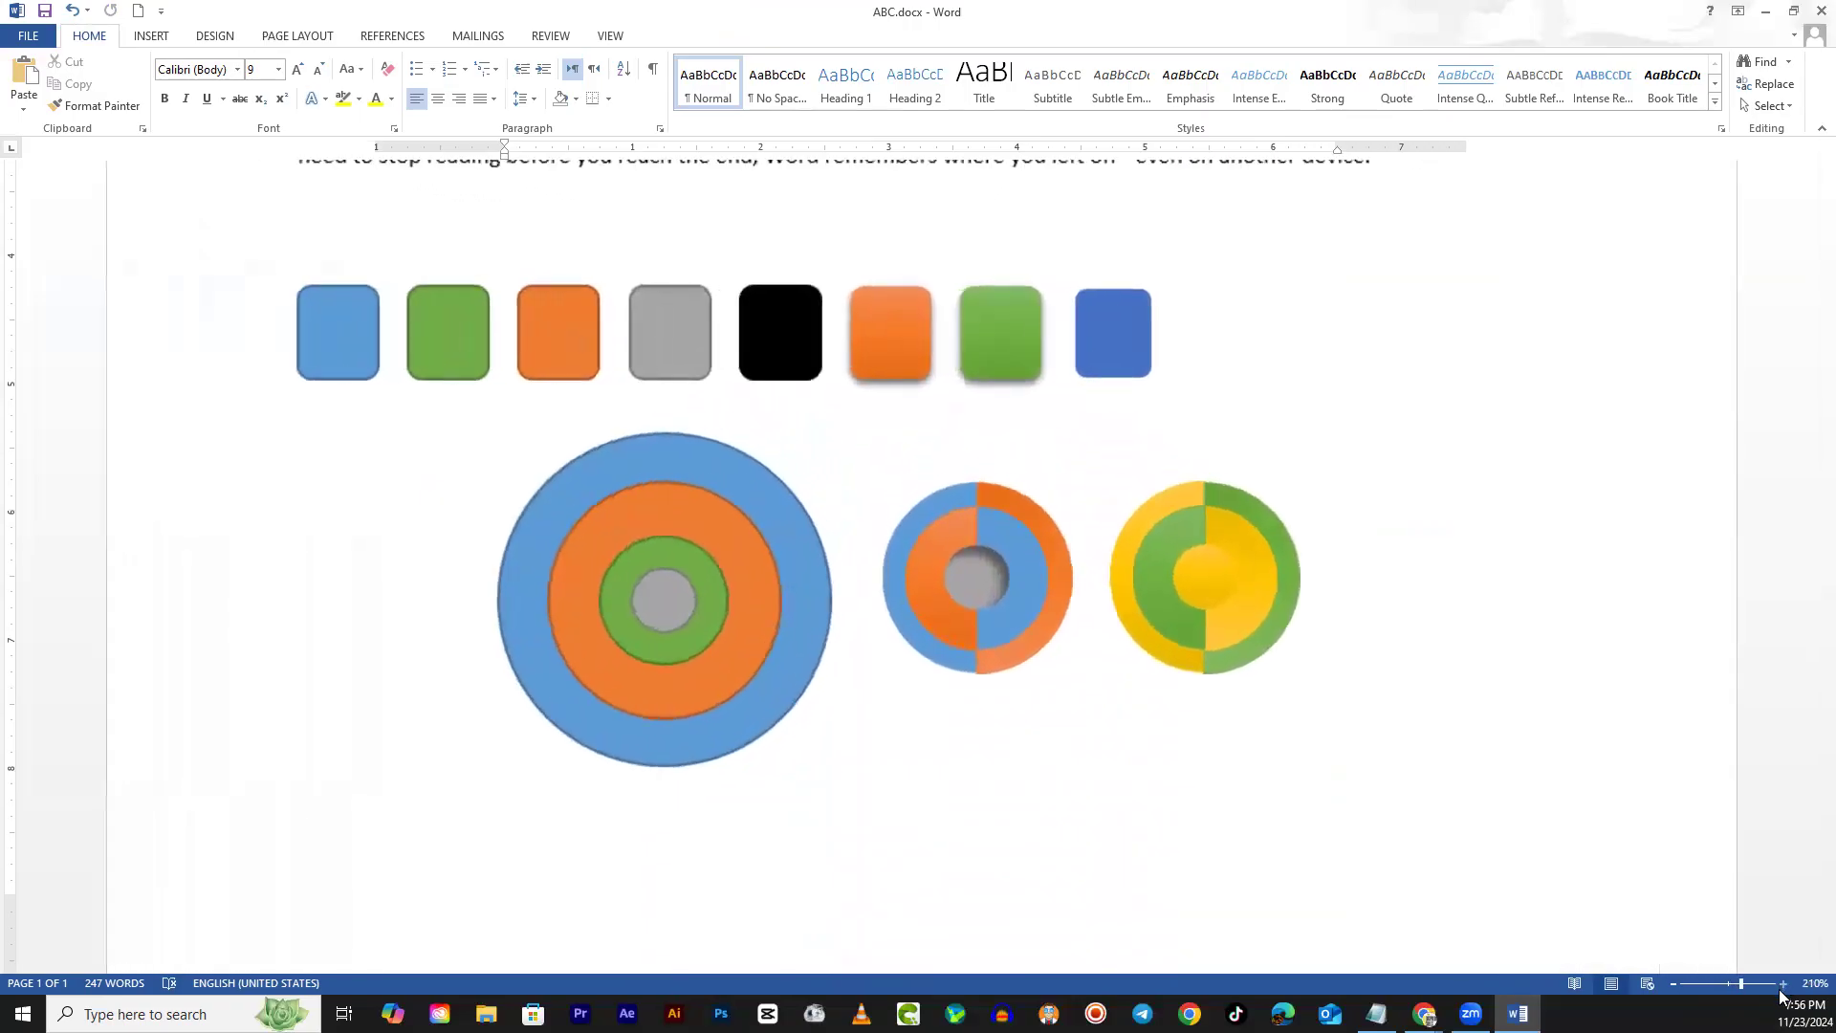
pyautogui.click(1781, 988)
pyautogui.scroll(-1, 1324, 643)
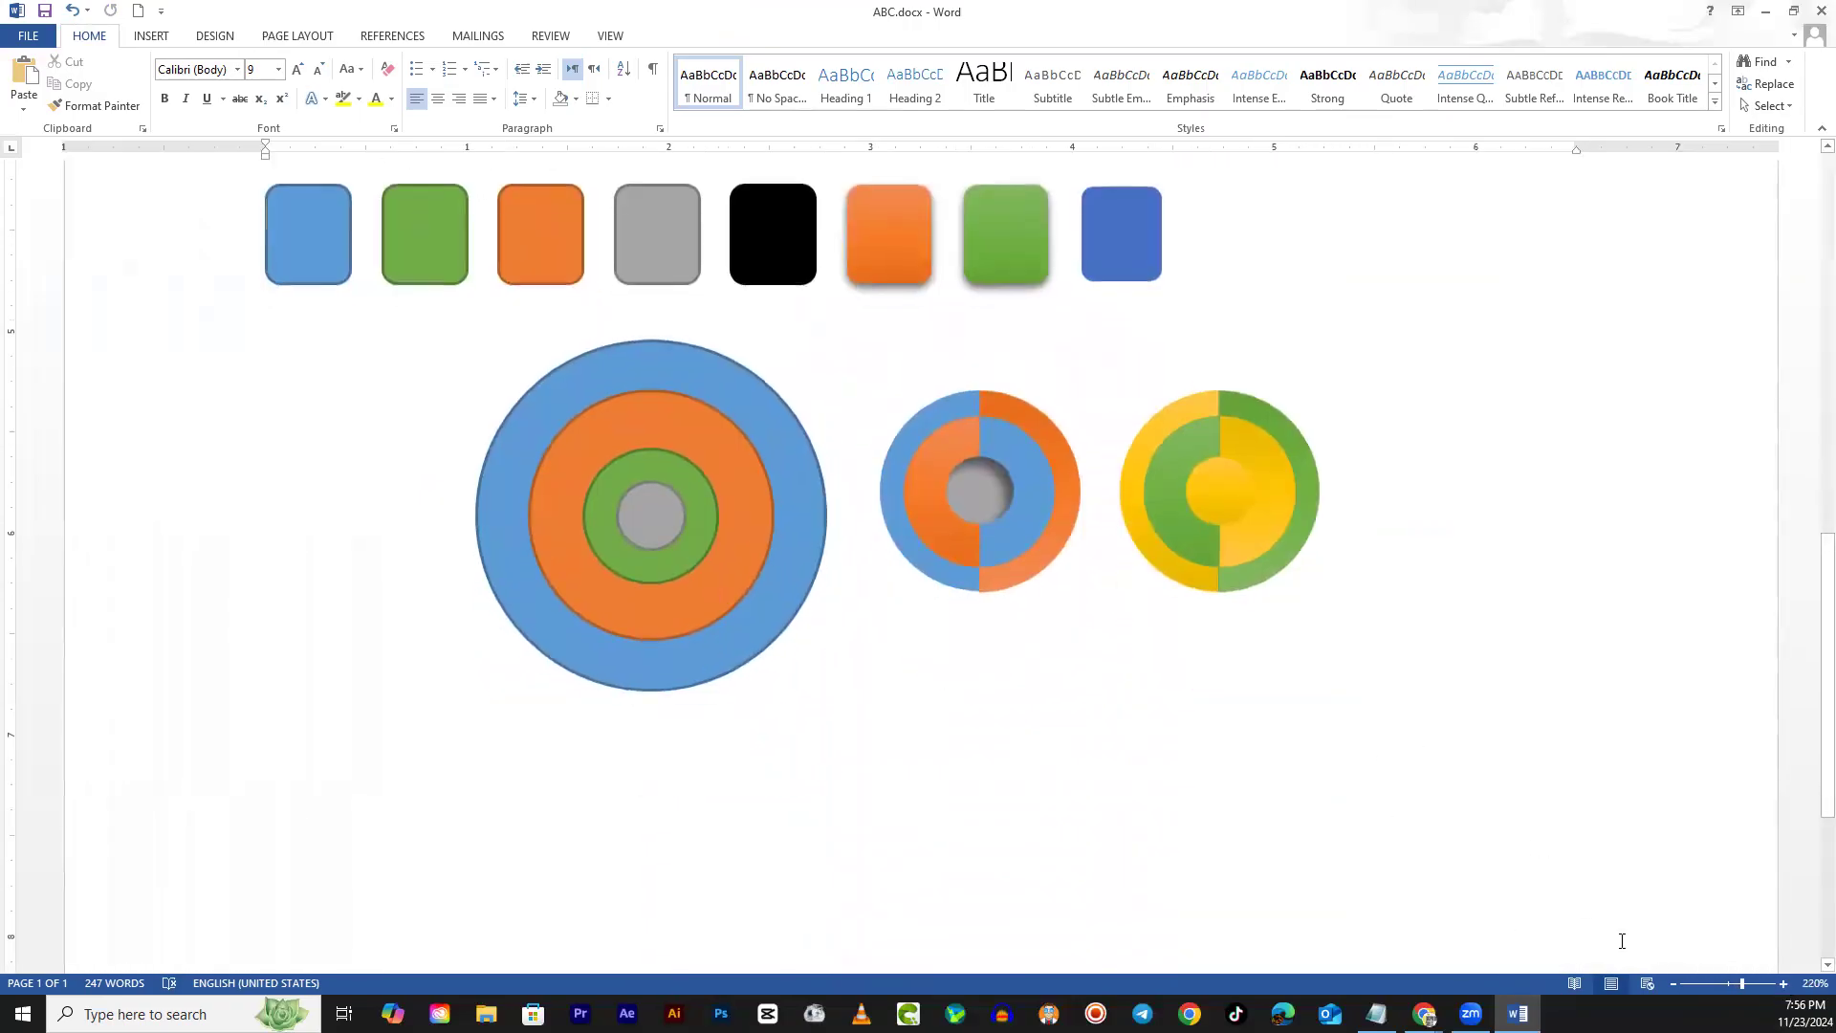
pyautogui.click(1784, 984)
pyautogui.click(1783, 984)
pyautogui.click(1783, 984)
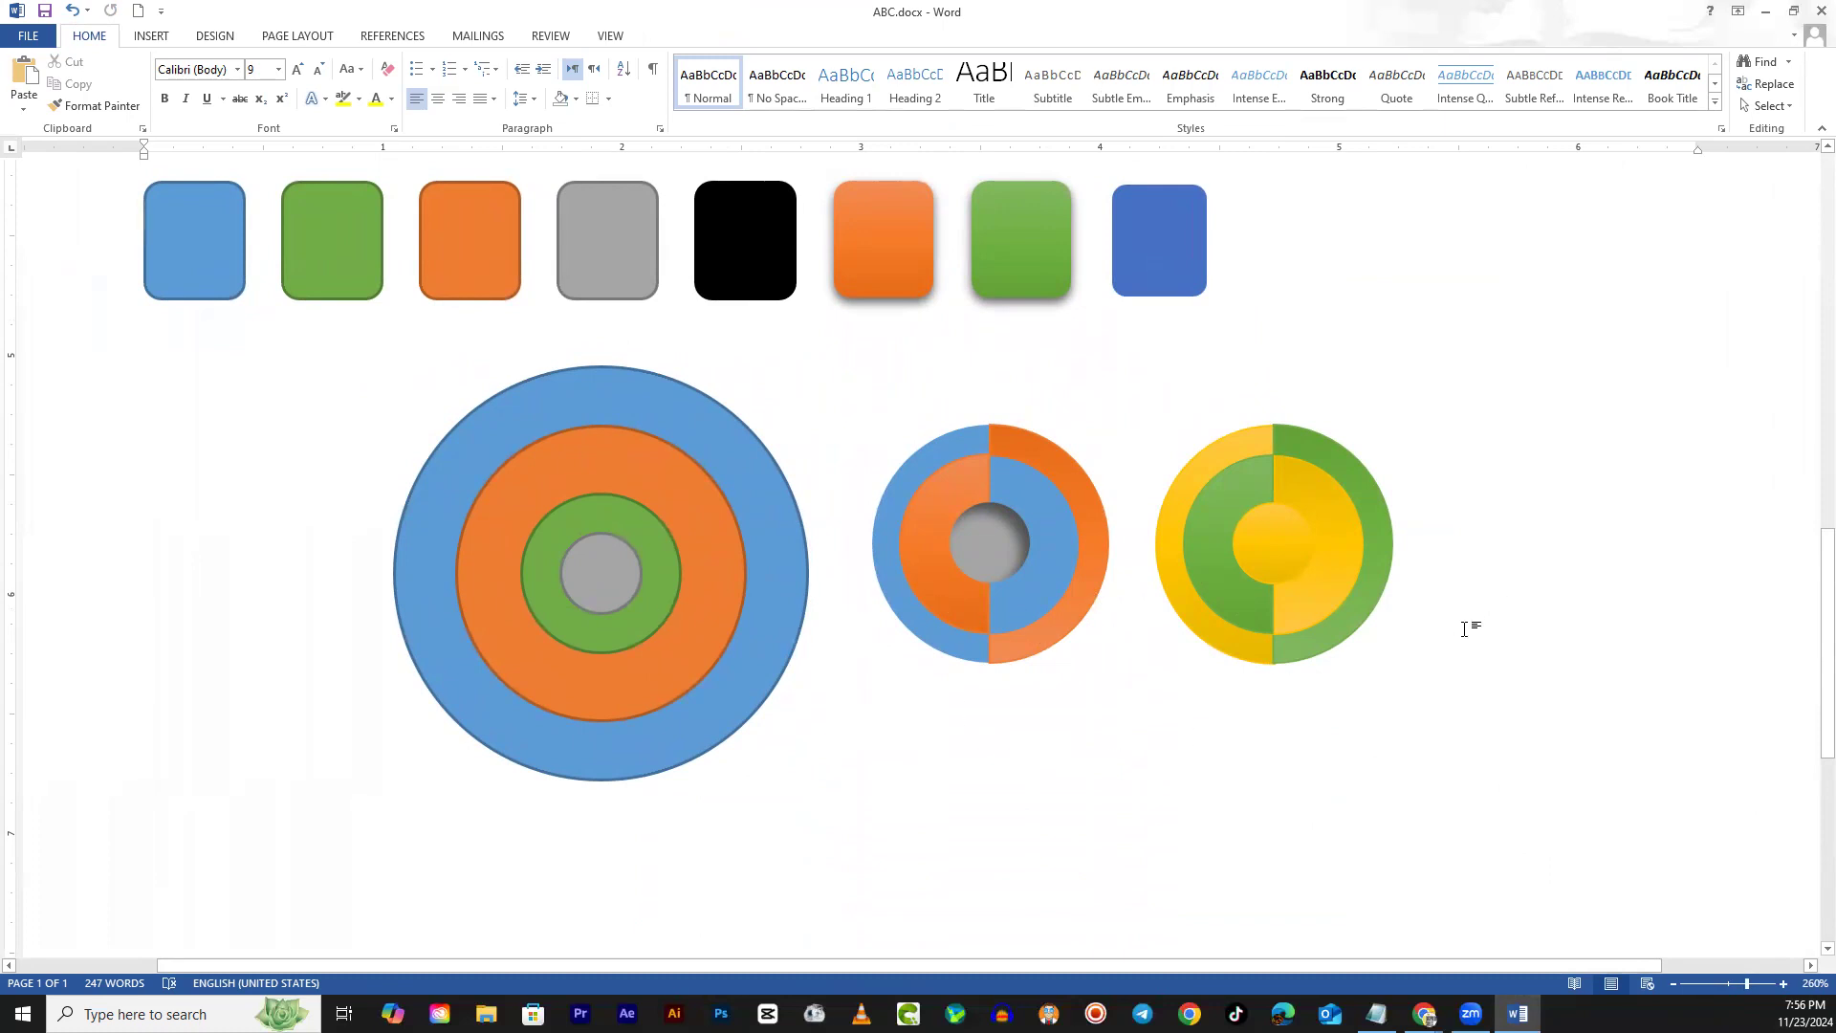
pyautogui.scroll(-1, 1387, 660)
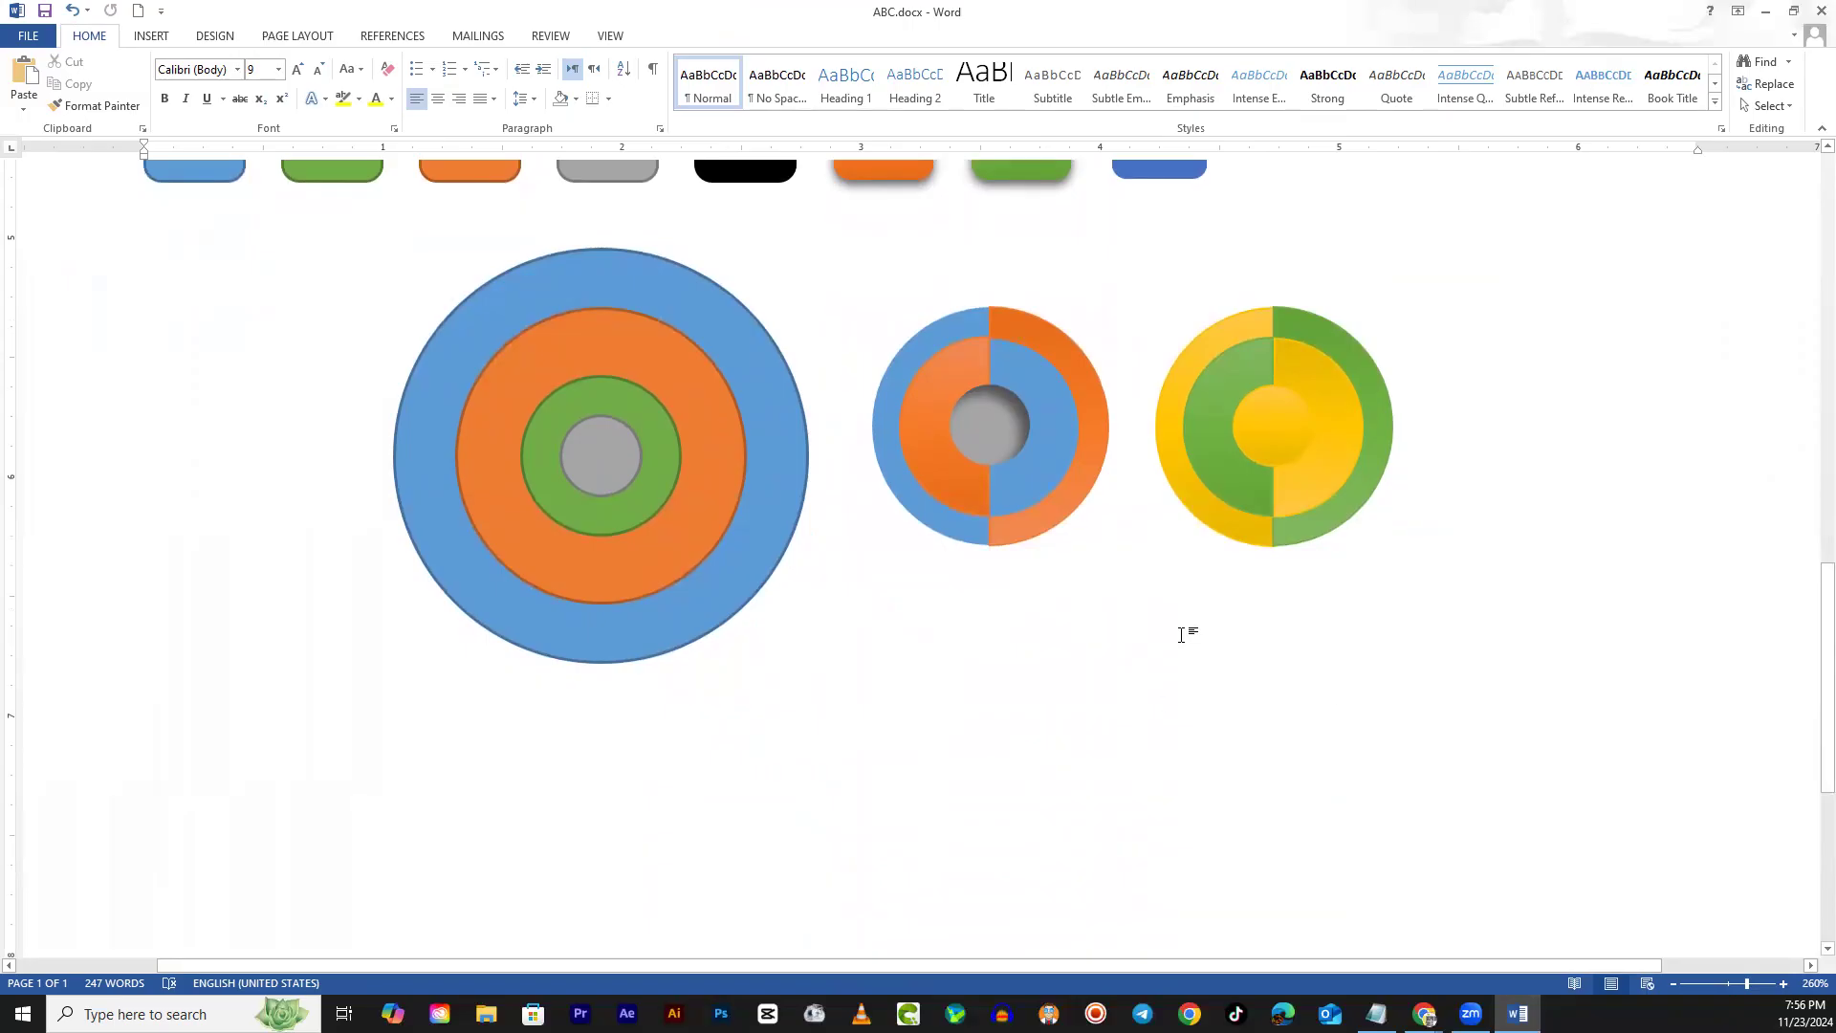
pyautogui.click(150, 38)
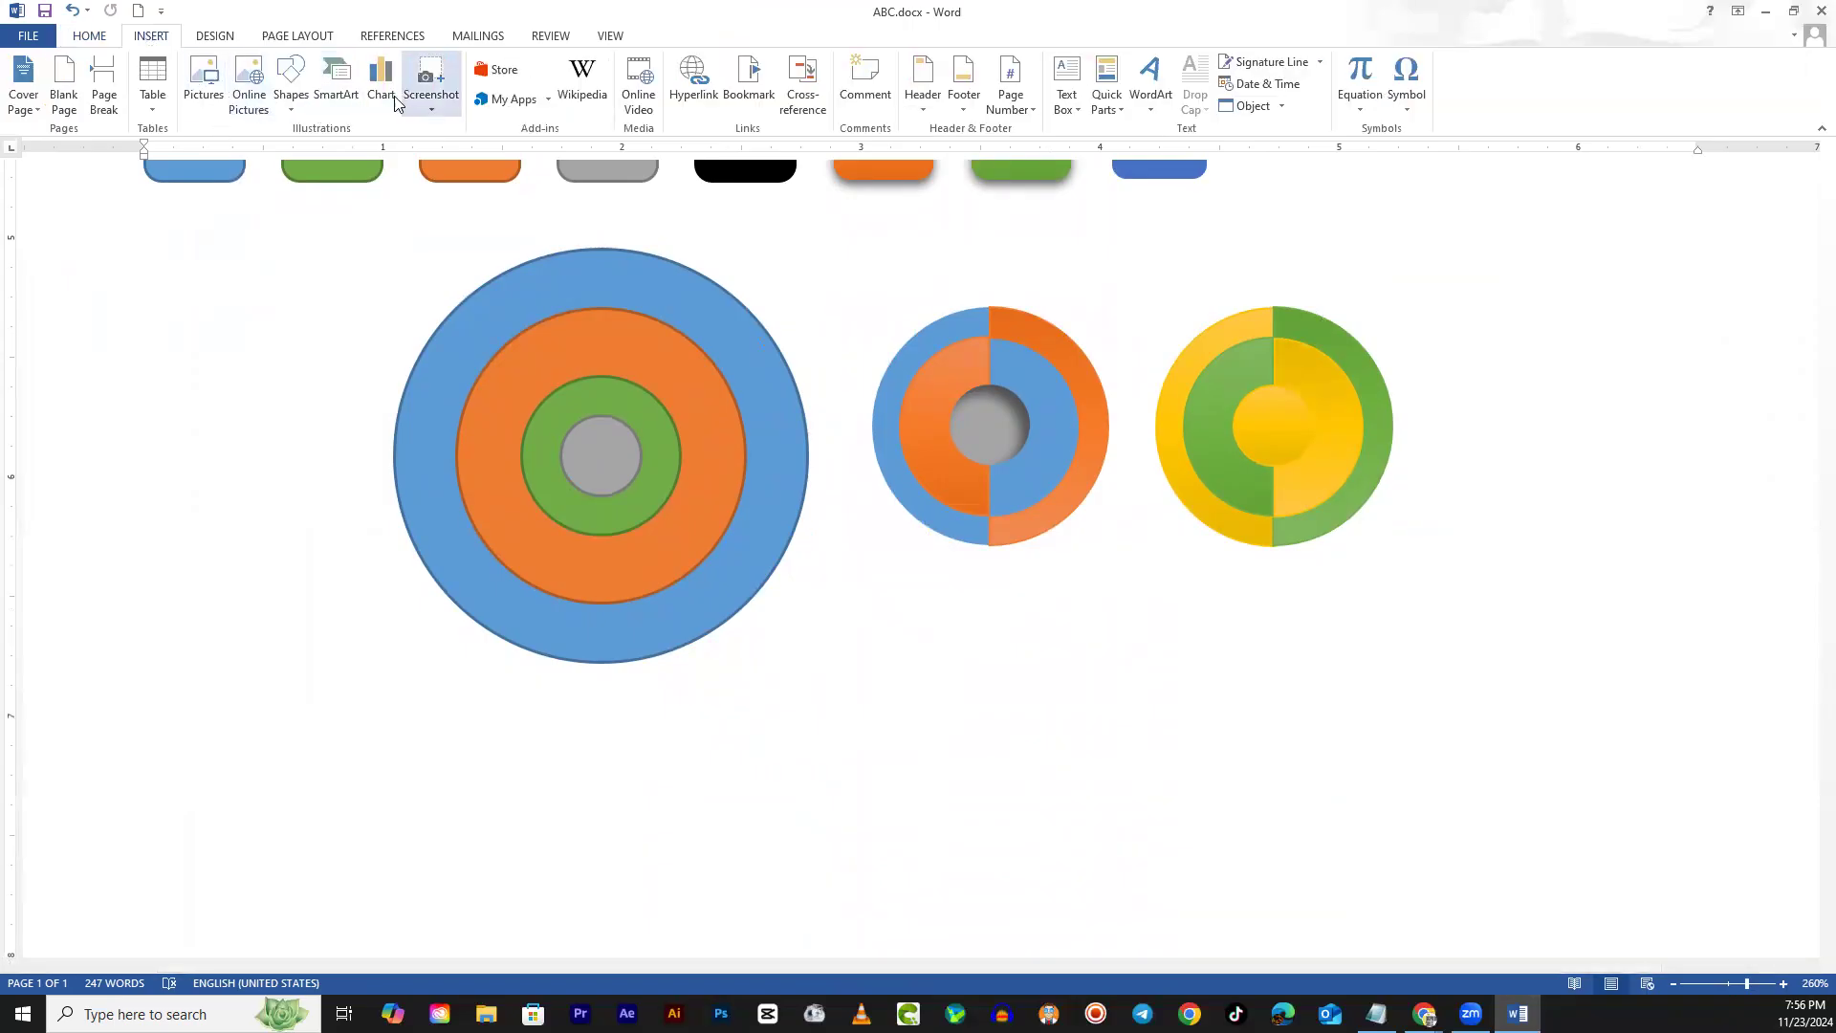
# Draw a blue pentagon arrow below the split circles
pyautogui.click(291, 101)
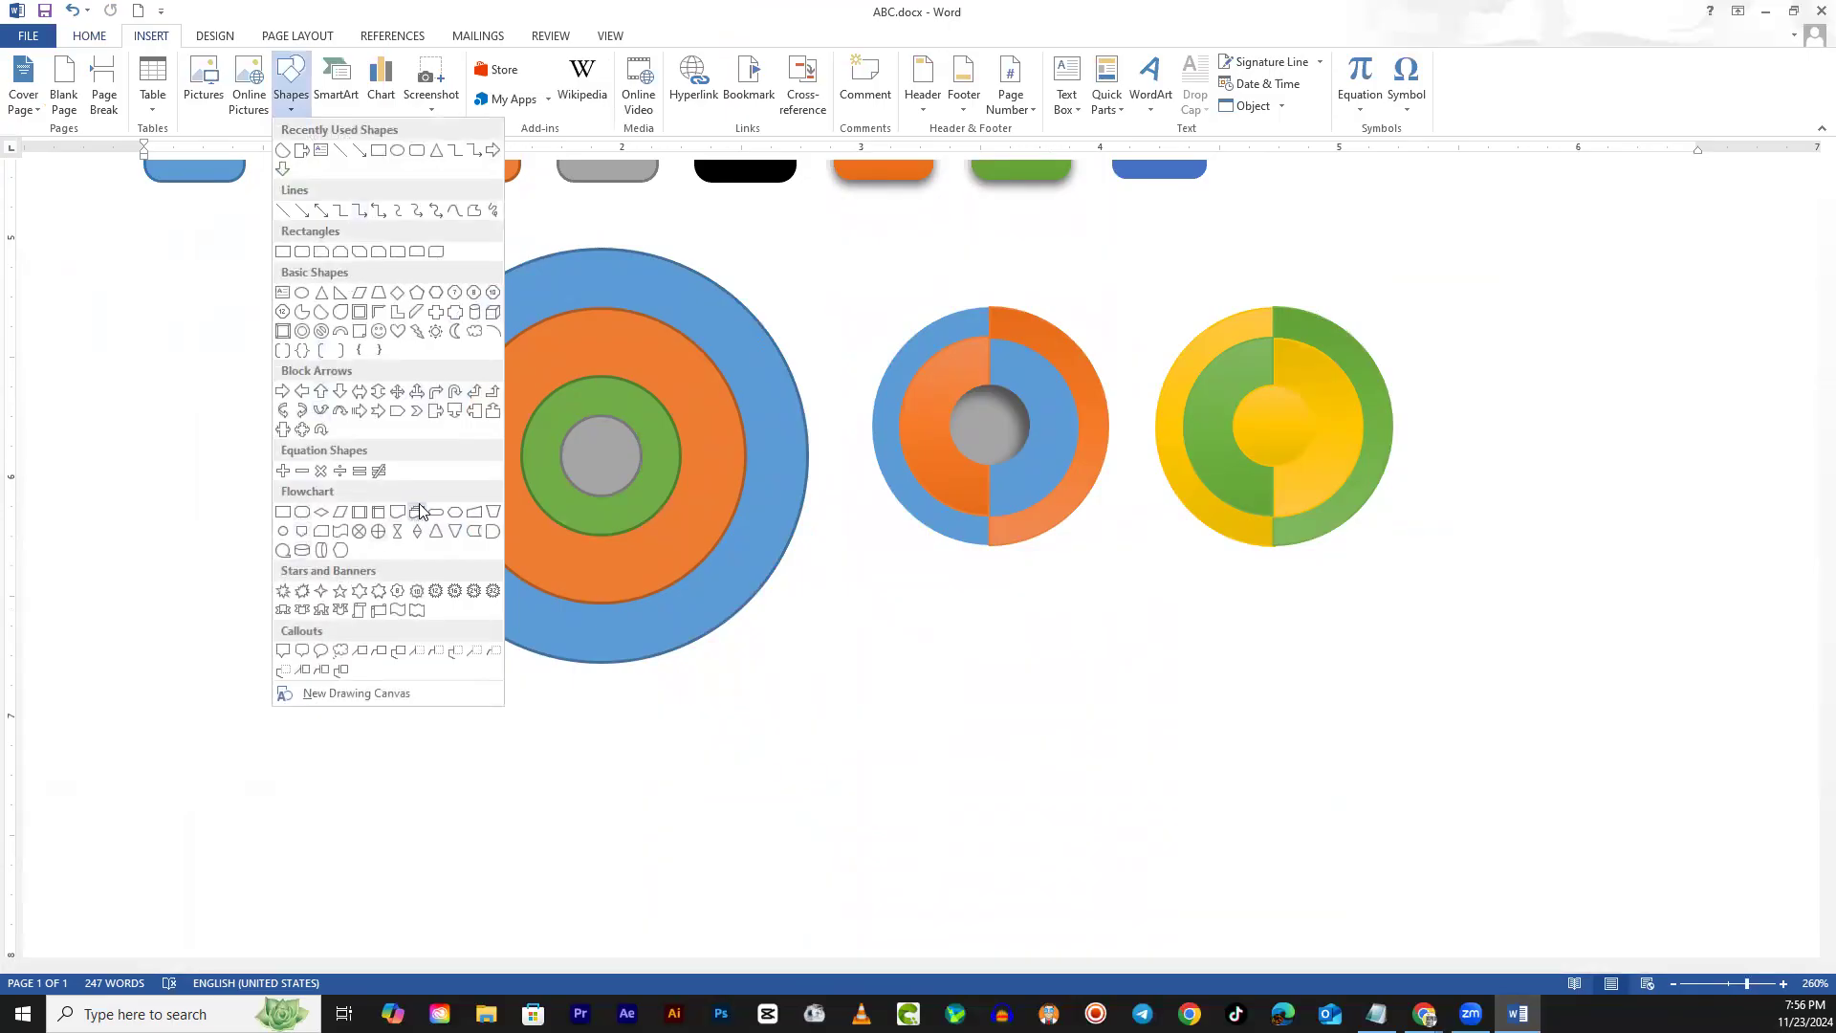
pyautogui.click(398, 409)
pyautogui.moveTo(877, 660)
pyautogui.mouseDown()
pyautogui.moveTo(964, 729)
pyautogui.moveTo(1096, 769)
pyautogui.mouseUp()
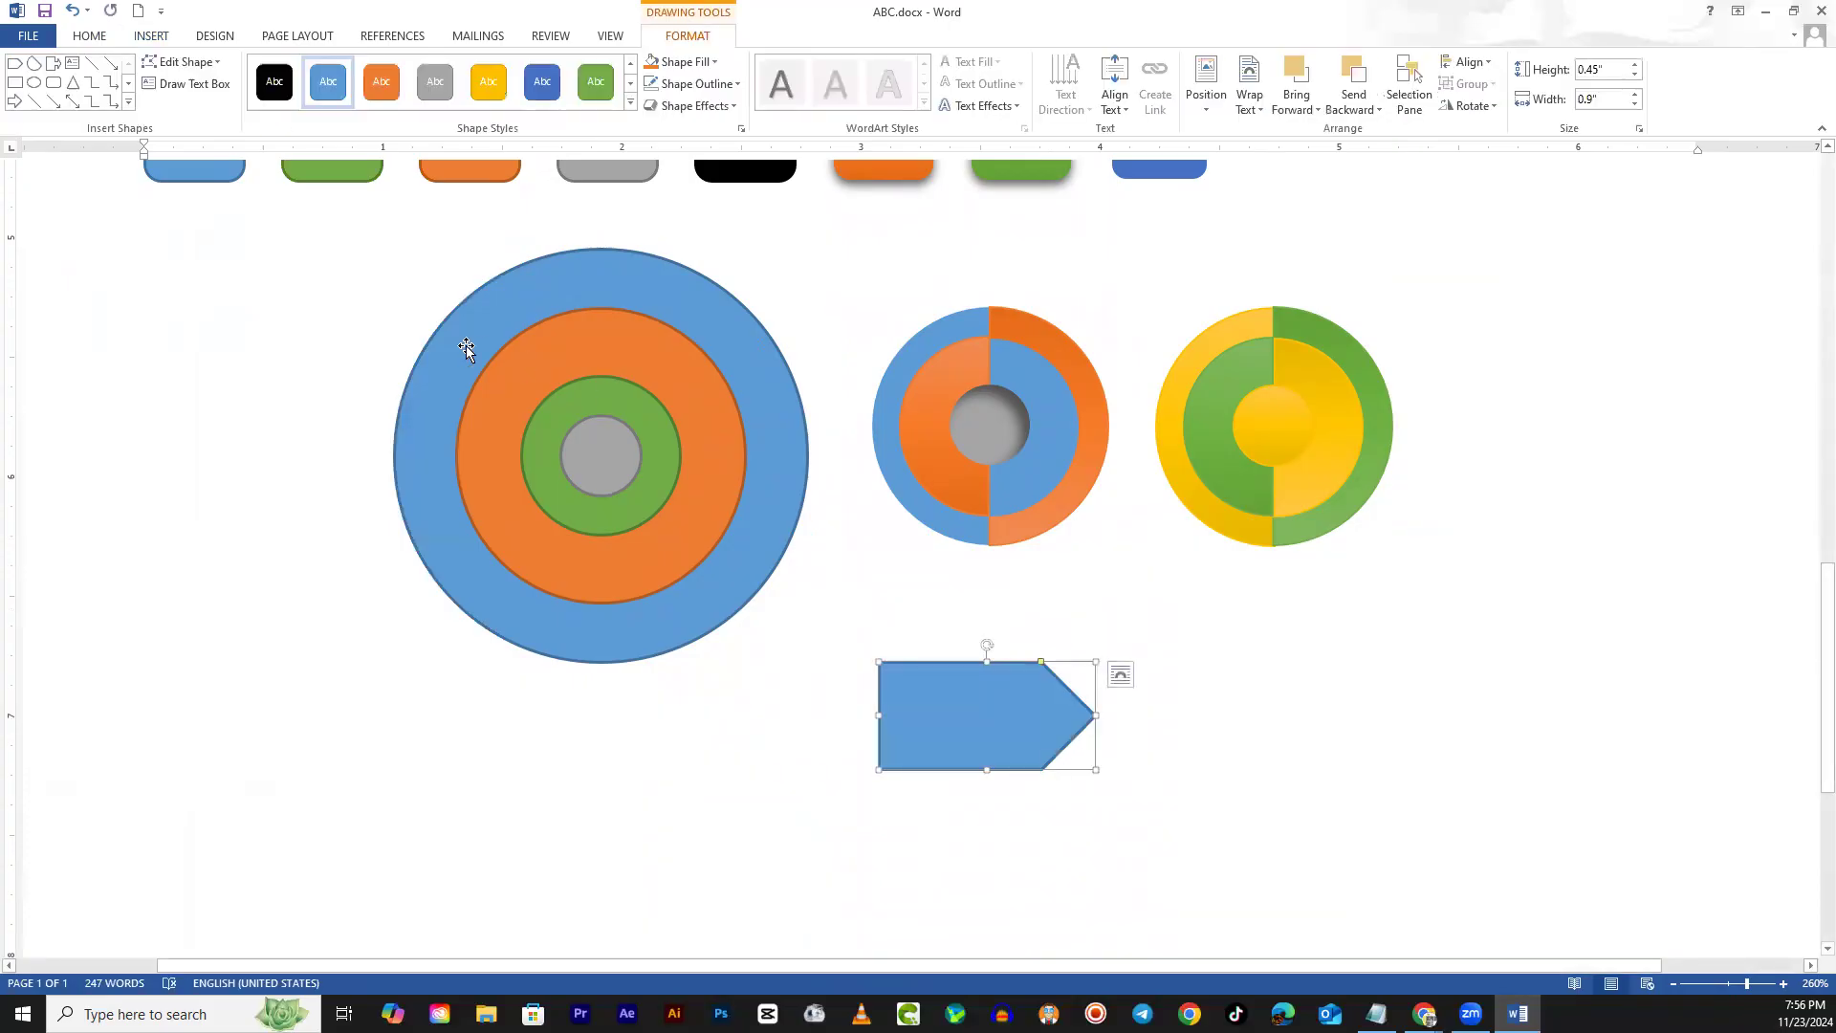
# Draw a chevron over the pentagon arrow's pointed end and check the result
pyautogui.click(128, 104)
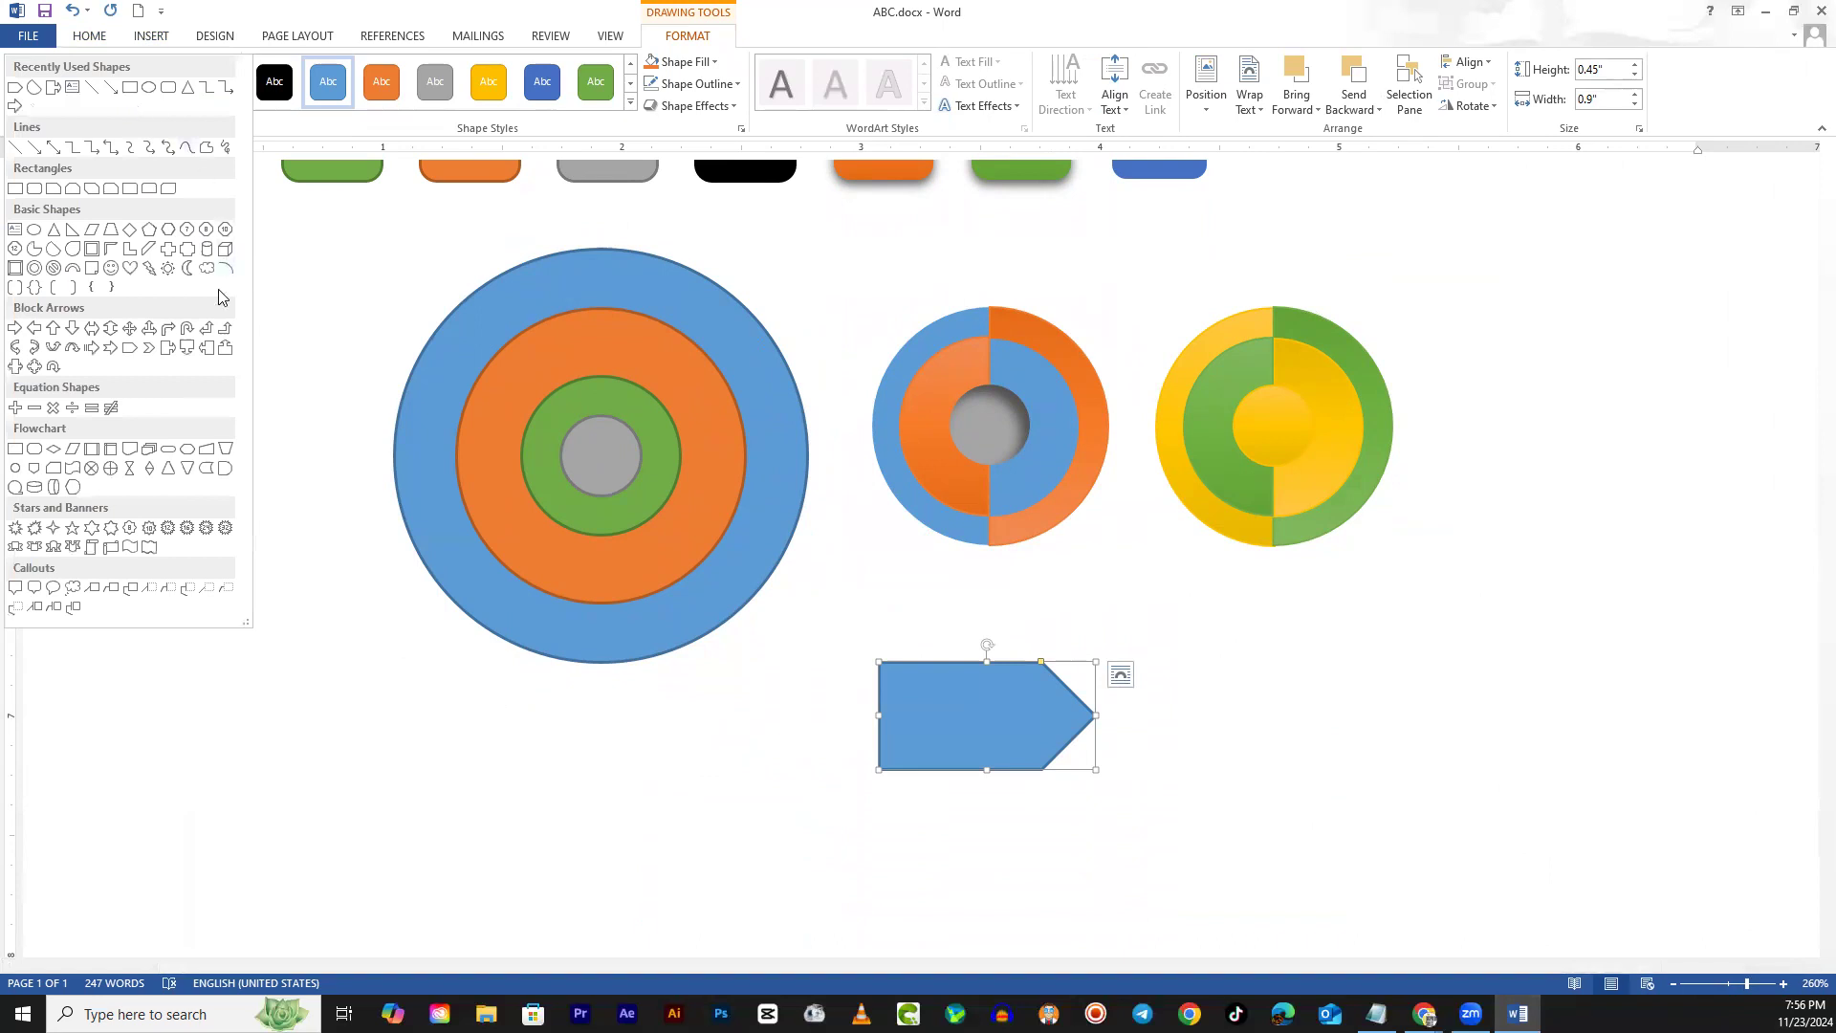
pyautogui.click(150, 349)
pyautogui.moveTo(1042, 659); pyautogui.dragTo(1150, 747)
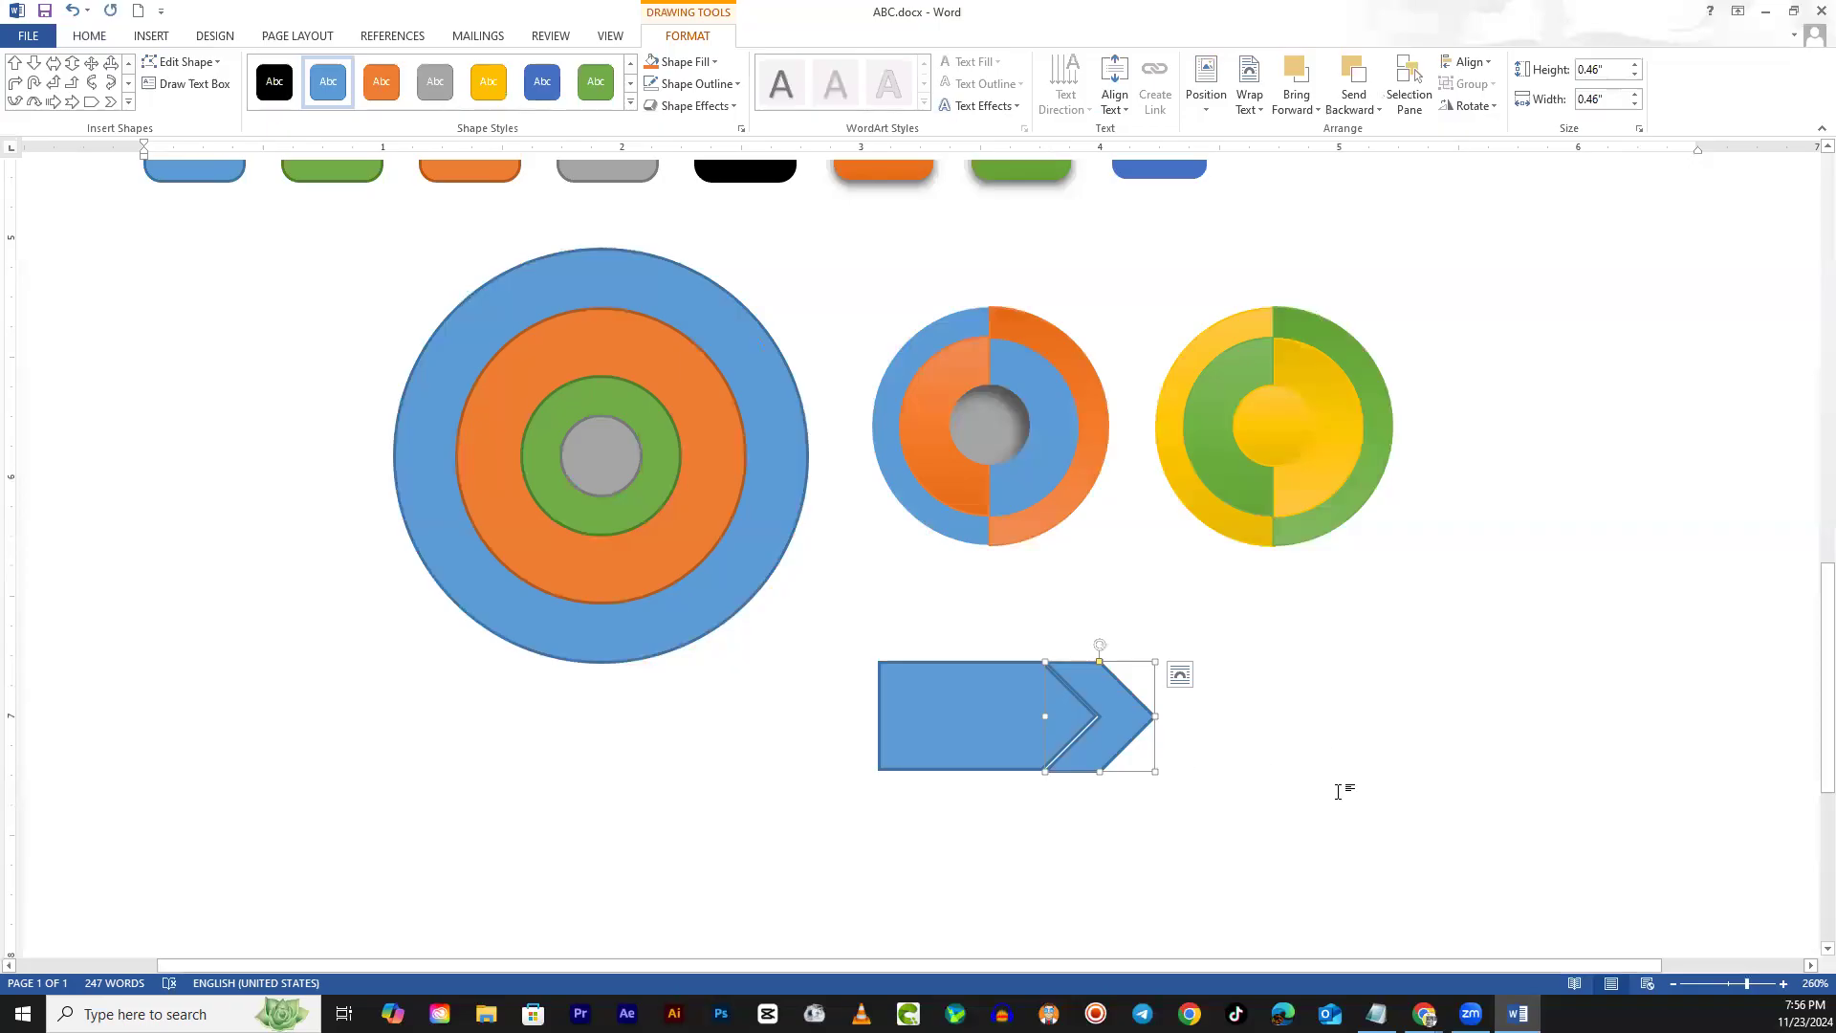
pyautogui.scroll(10, 1338, 791)
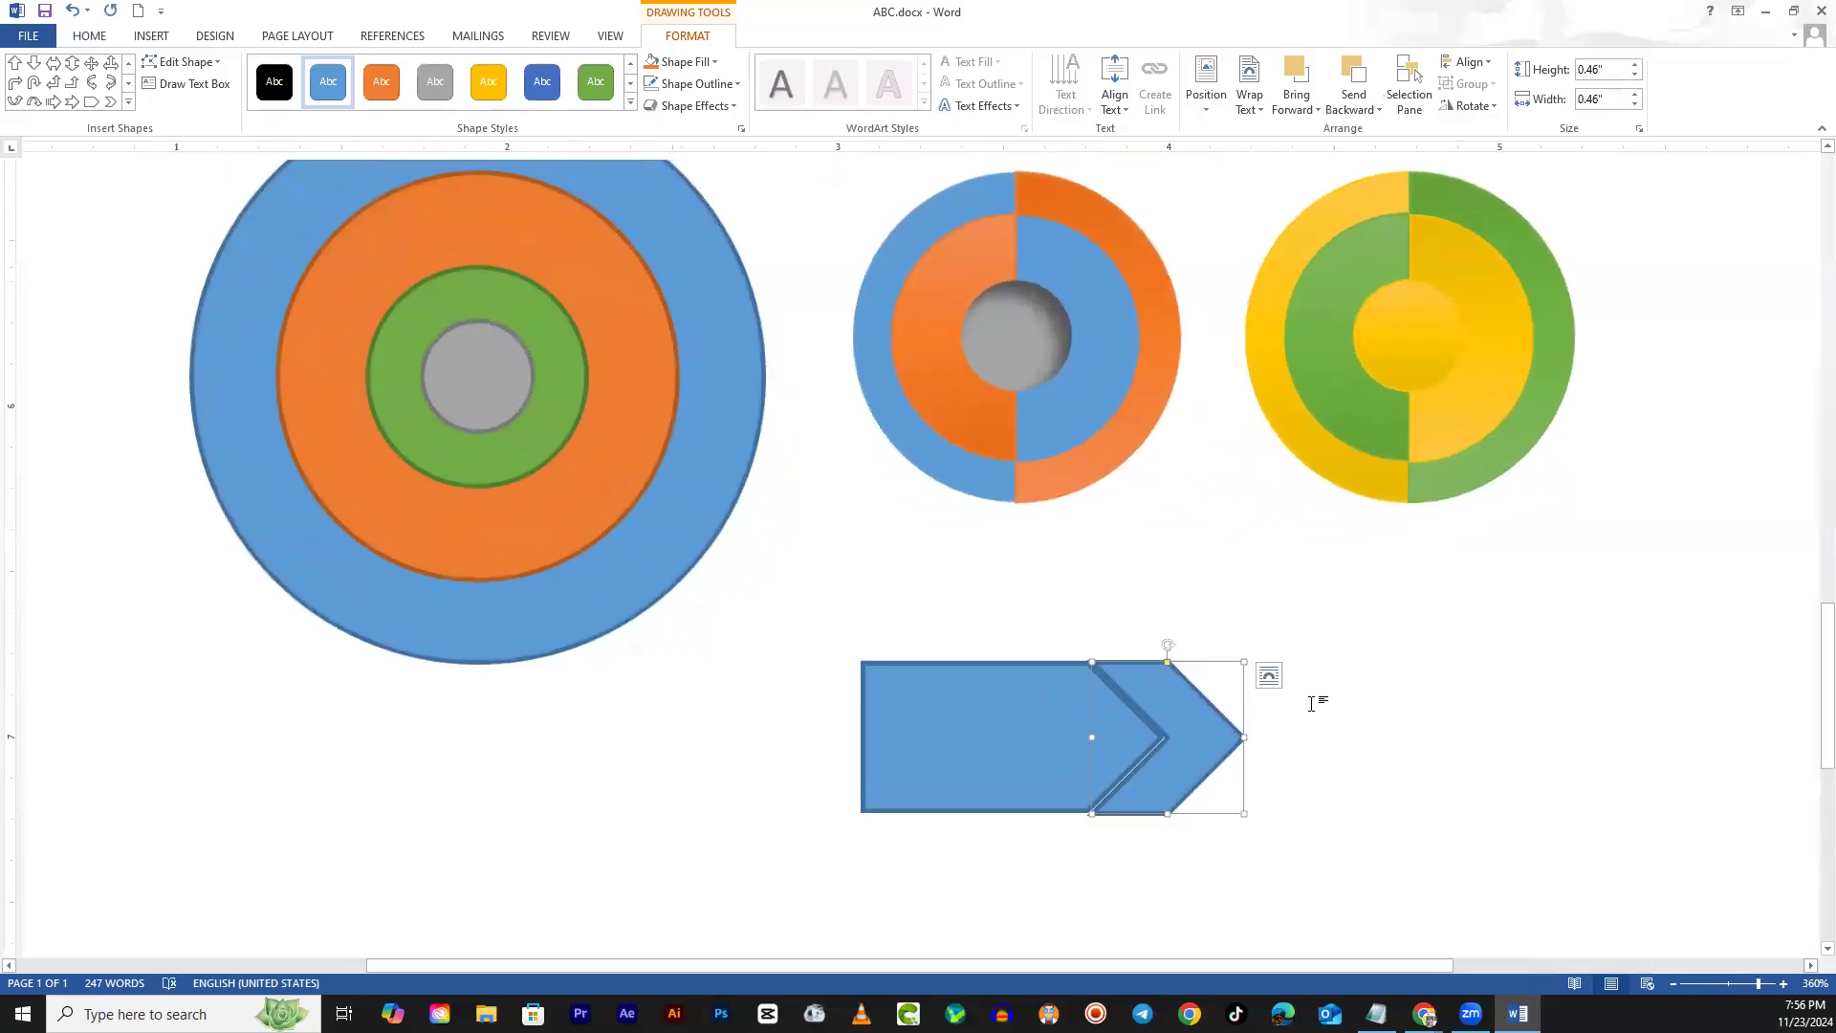
pyautogui.click(1512, 685)
pyautogui.scroll(-8, 1530, 712)
pyautogui.scroll(2, 1559, 744)
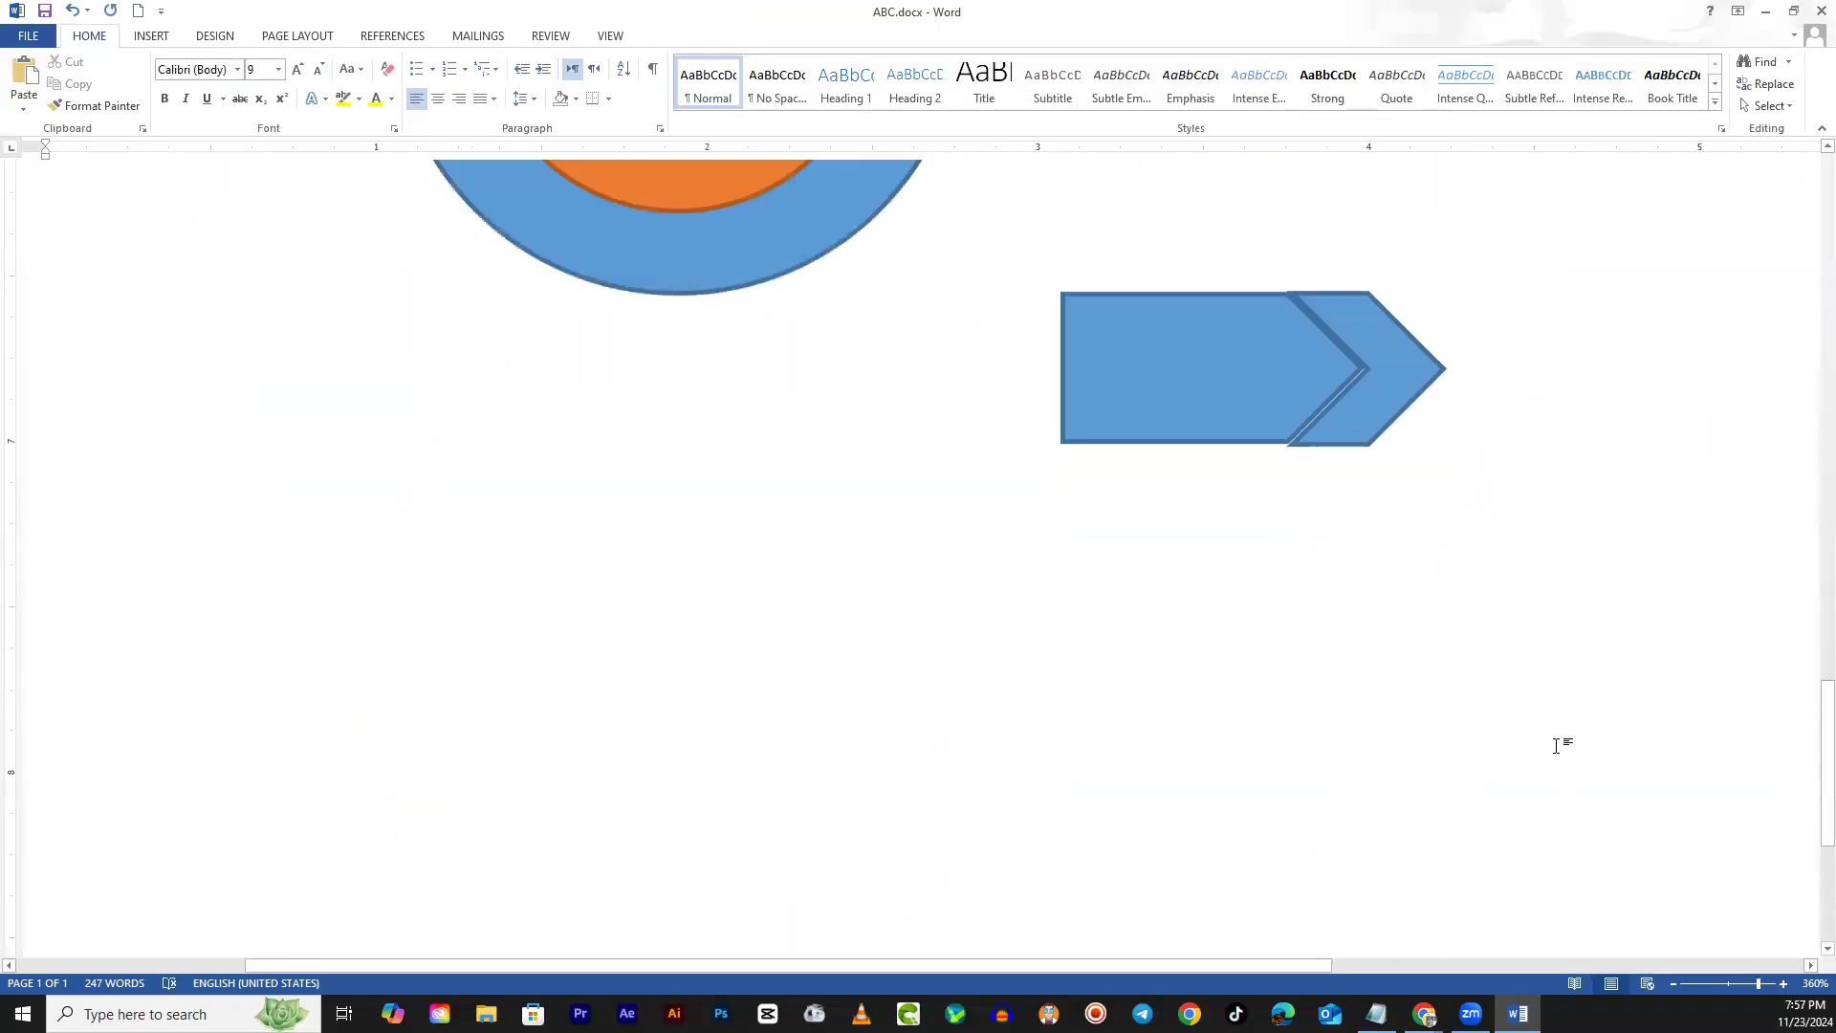
pyautogui.scroll(3, 1559, 744)
pyautogui.click(1425, 608)
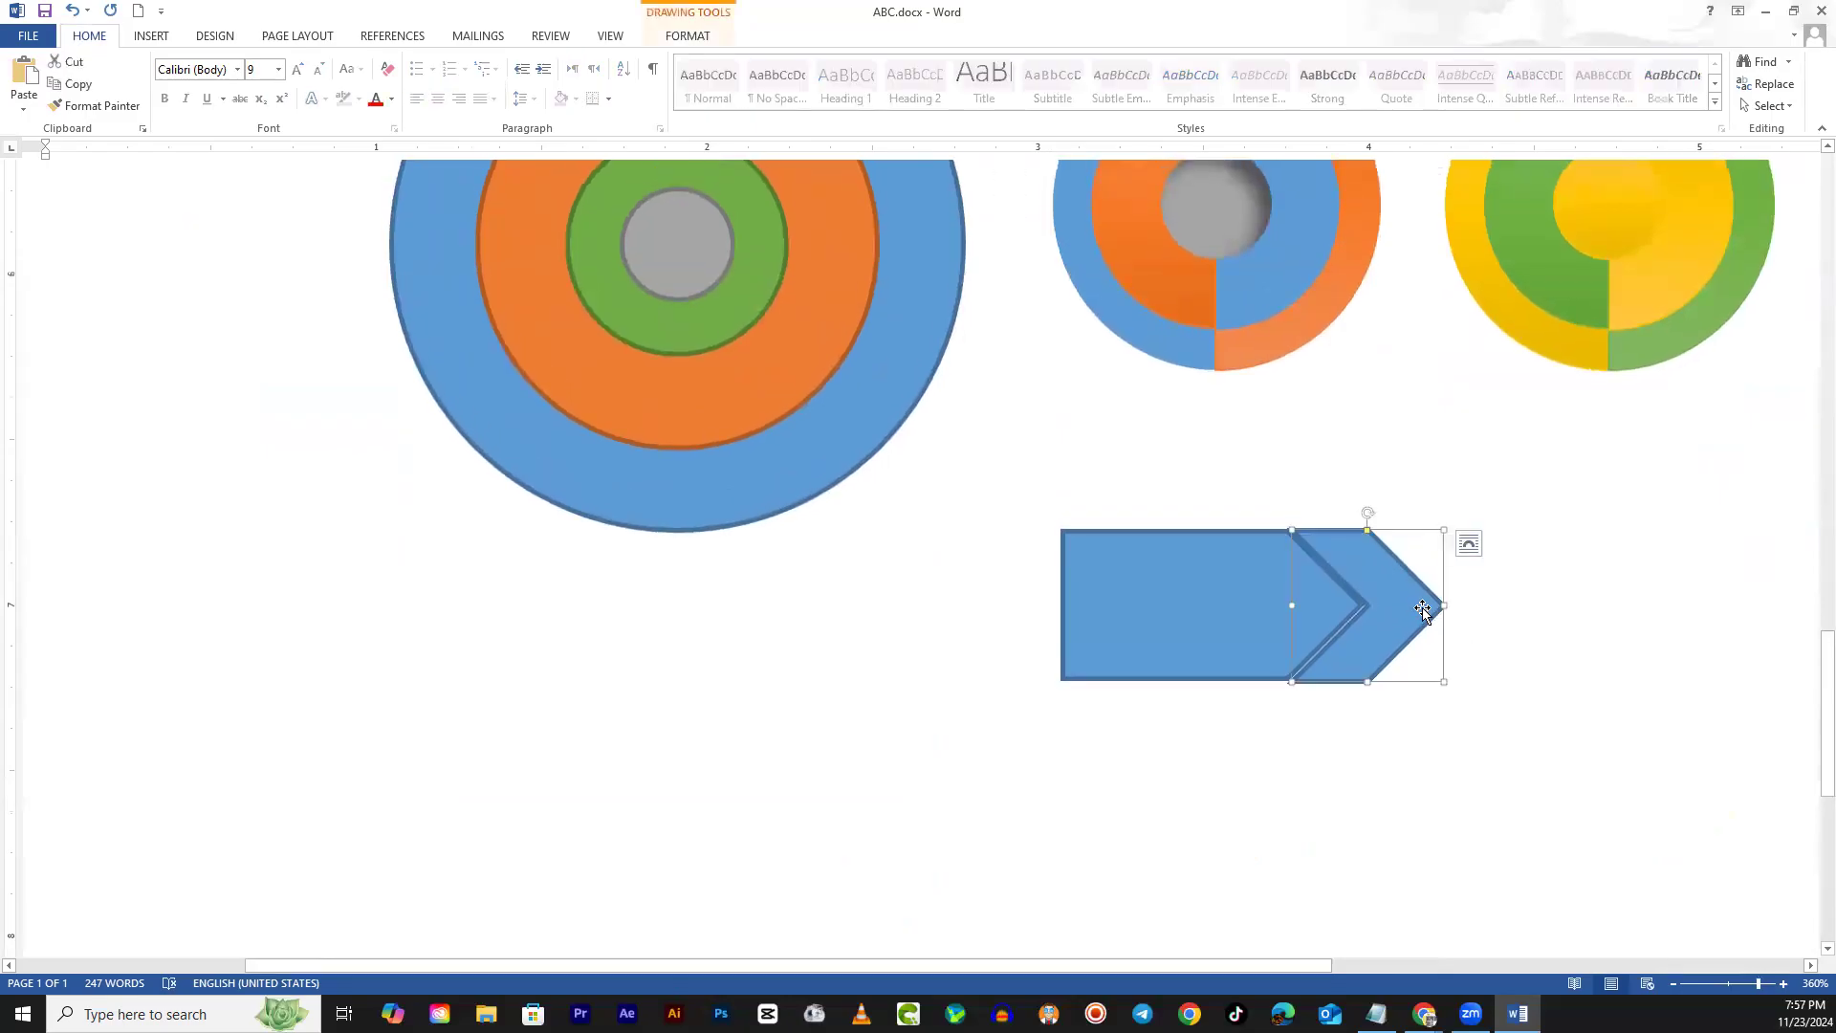
pyautogui.click(1453, 594)
# Enlarge the chevron from its corner and shift it up-left over the arrow tip
pyautogui.scroll(5, 1558, 647)
pyautogui.scroll(-3, 1531, 753)
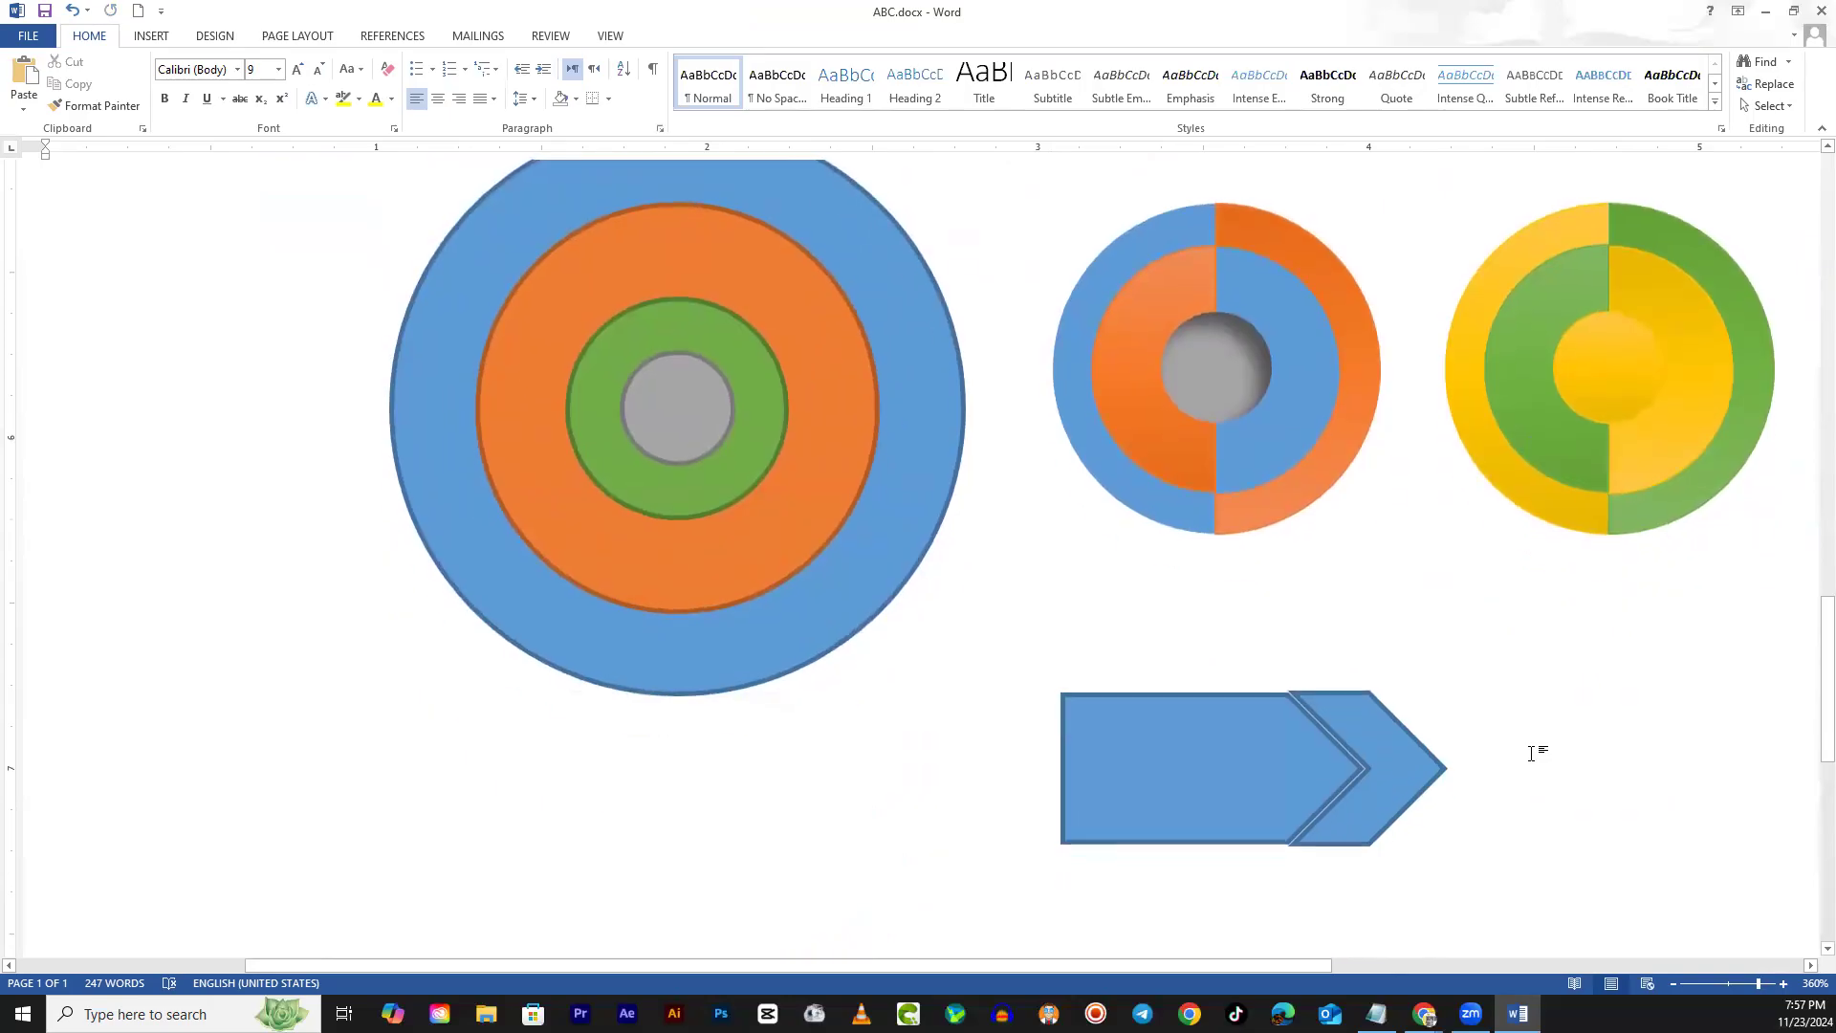
pyautogui.scroll(-3, 1531, 753)
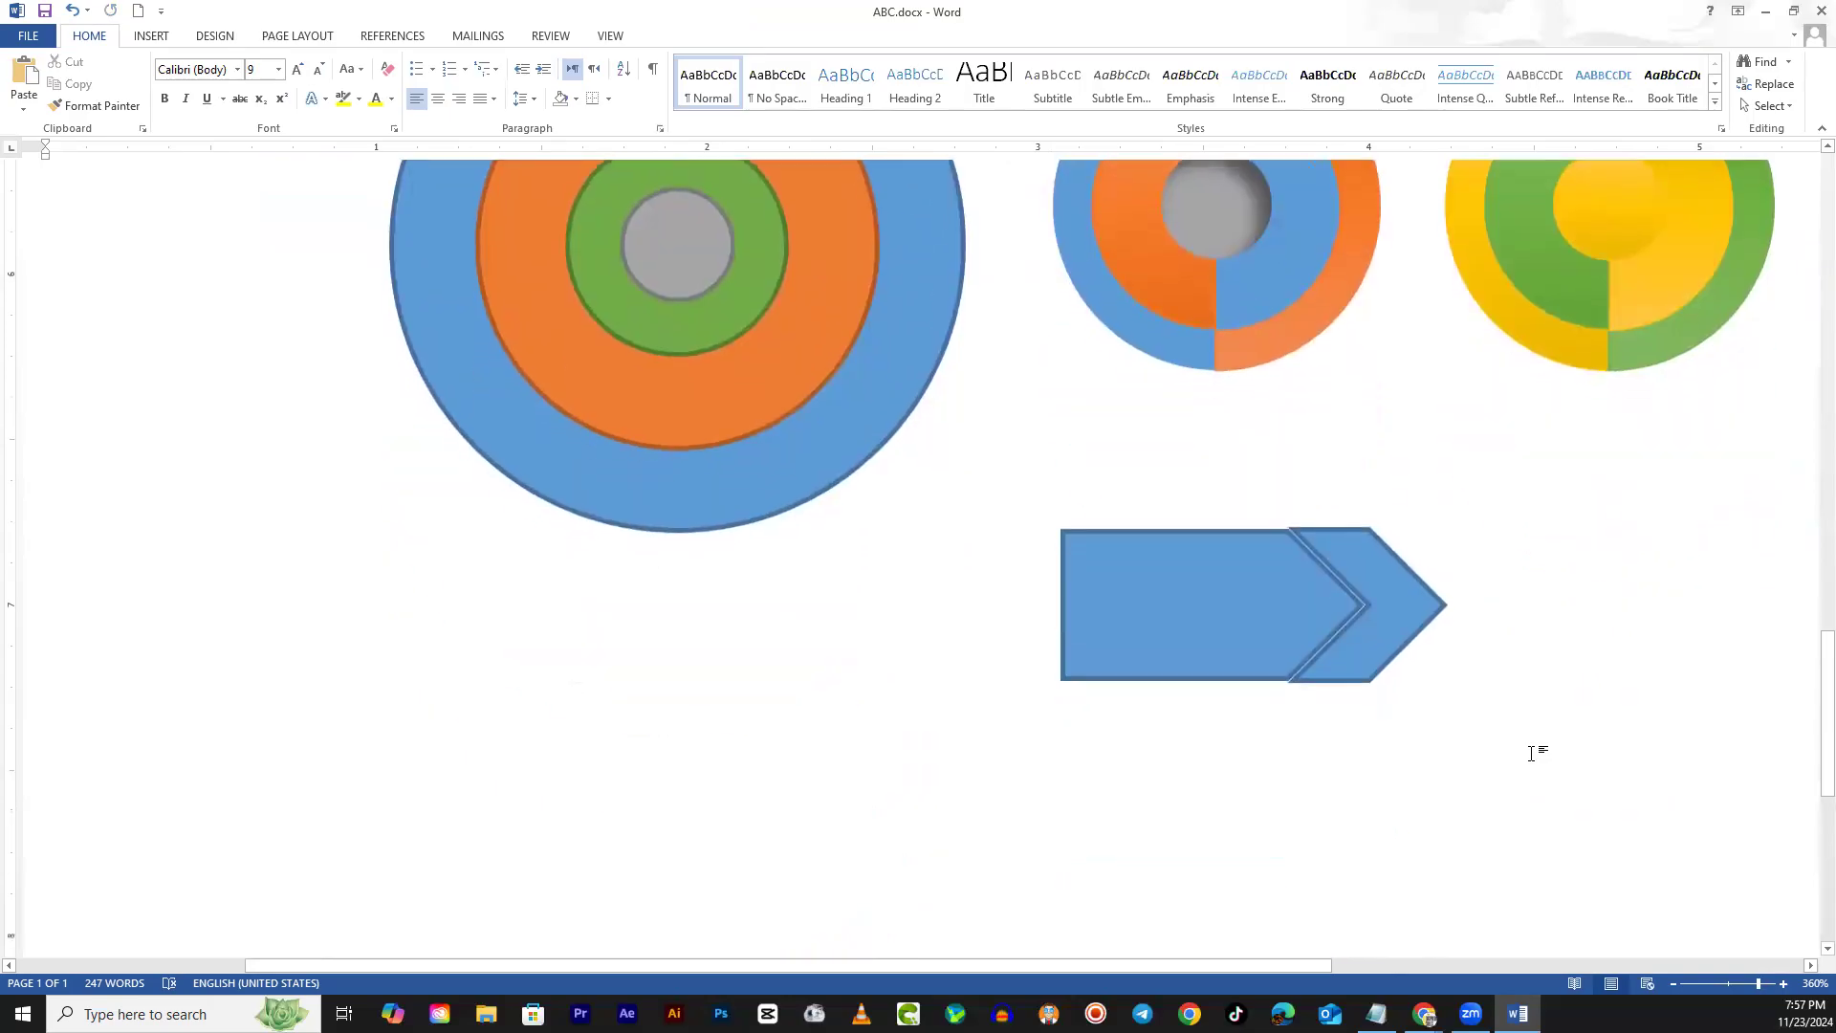
pyautogui.click(1439, 605)
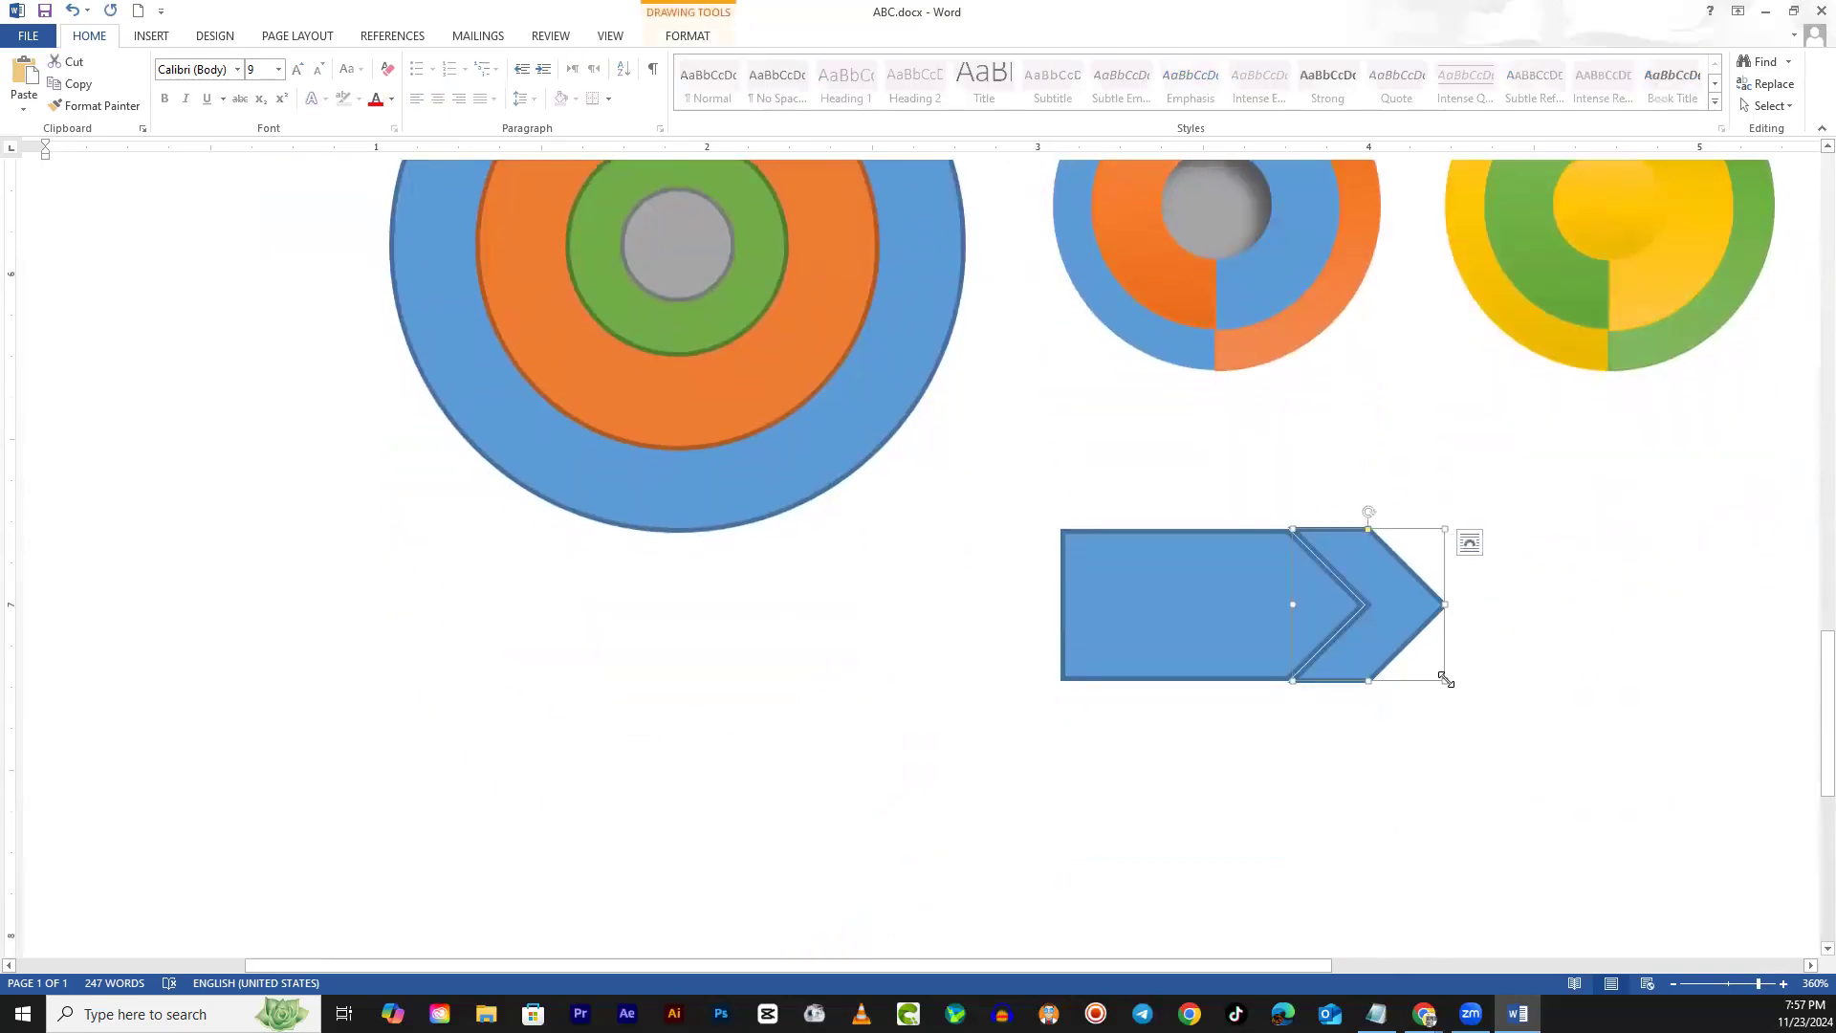
pyautogui.moveTo(1446, 679); pyautogui.dragTo(1481, 715)
pyautogui.moveTo(1460, 613); pyautogui.dragTo(1443, 593)
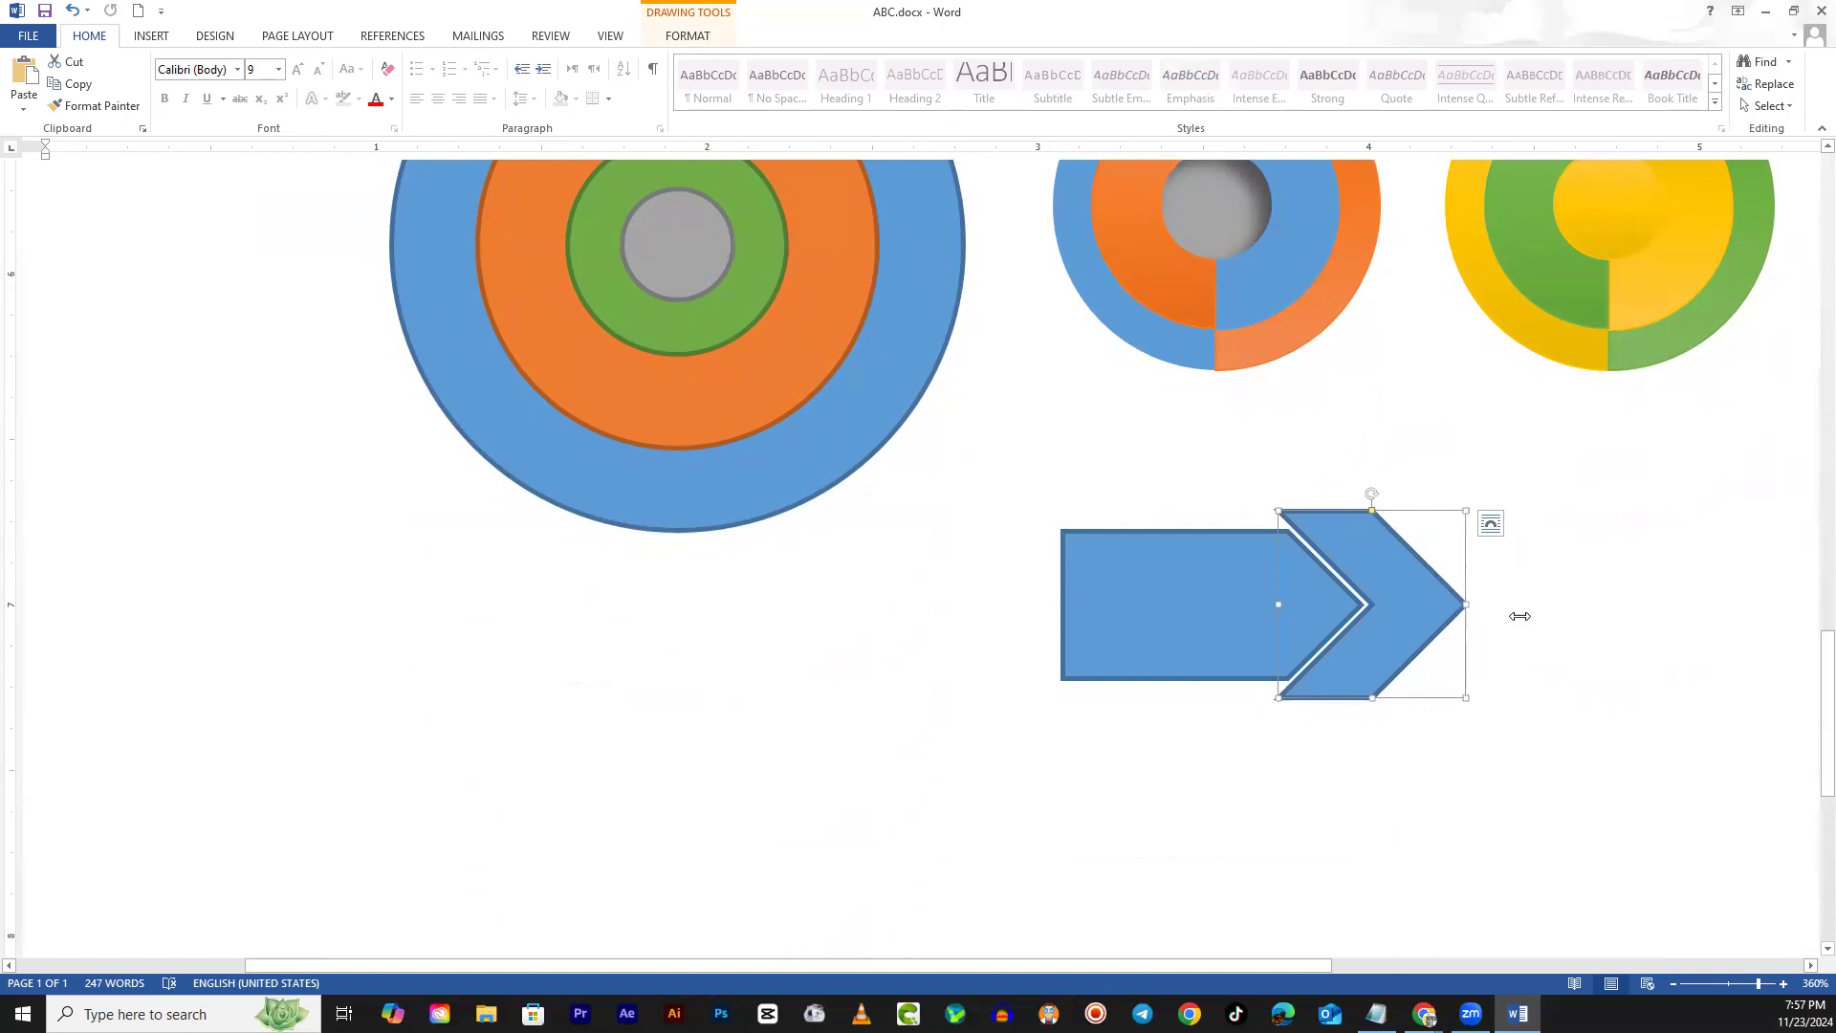
pyautogui.click(1616, 636)
# Check the chevron's placement and leave it selected
pyautogui.scroll(5, 1615, 636)
pyautogui.scroll(-5, 1616, 636)
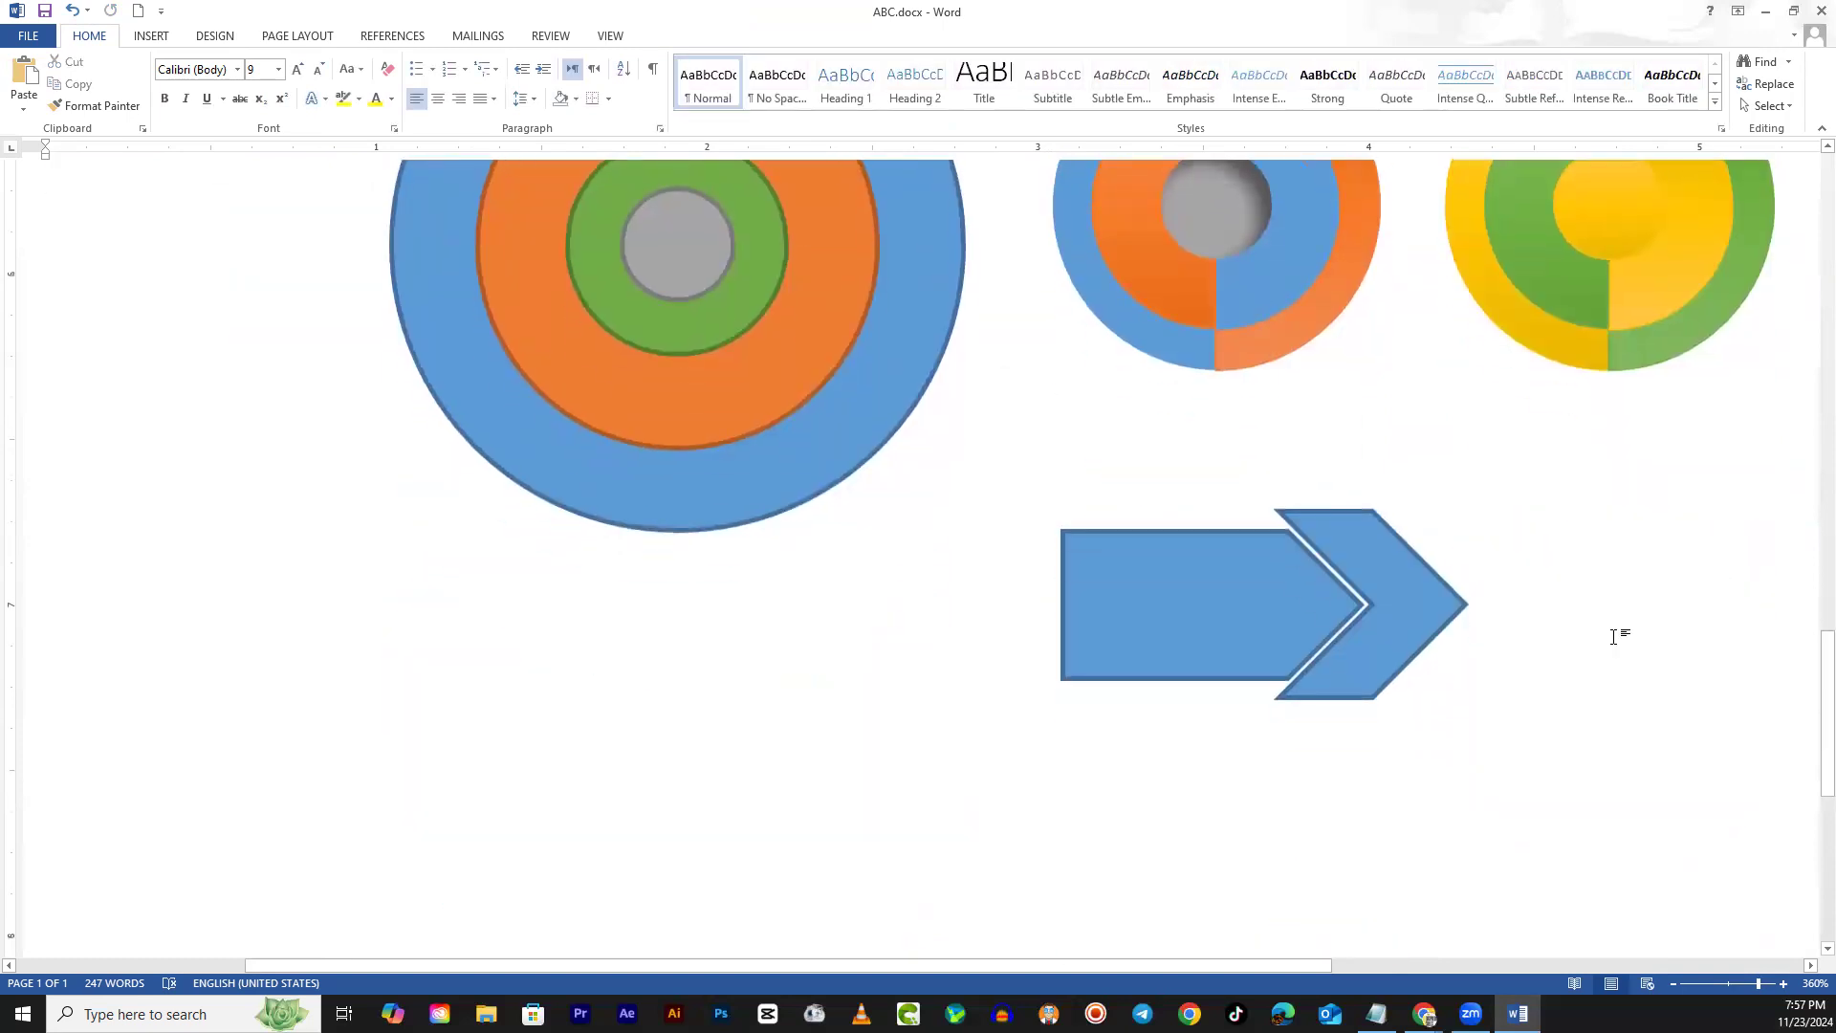
pyautogui.click(1399, 604)
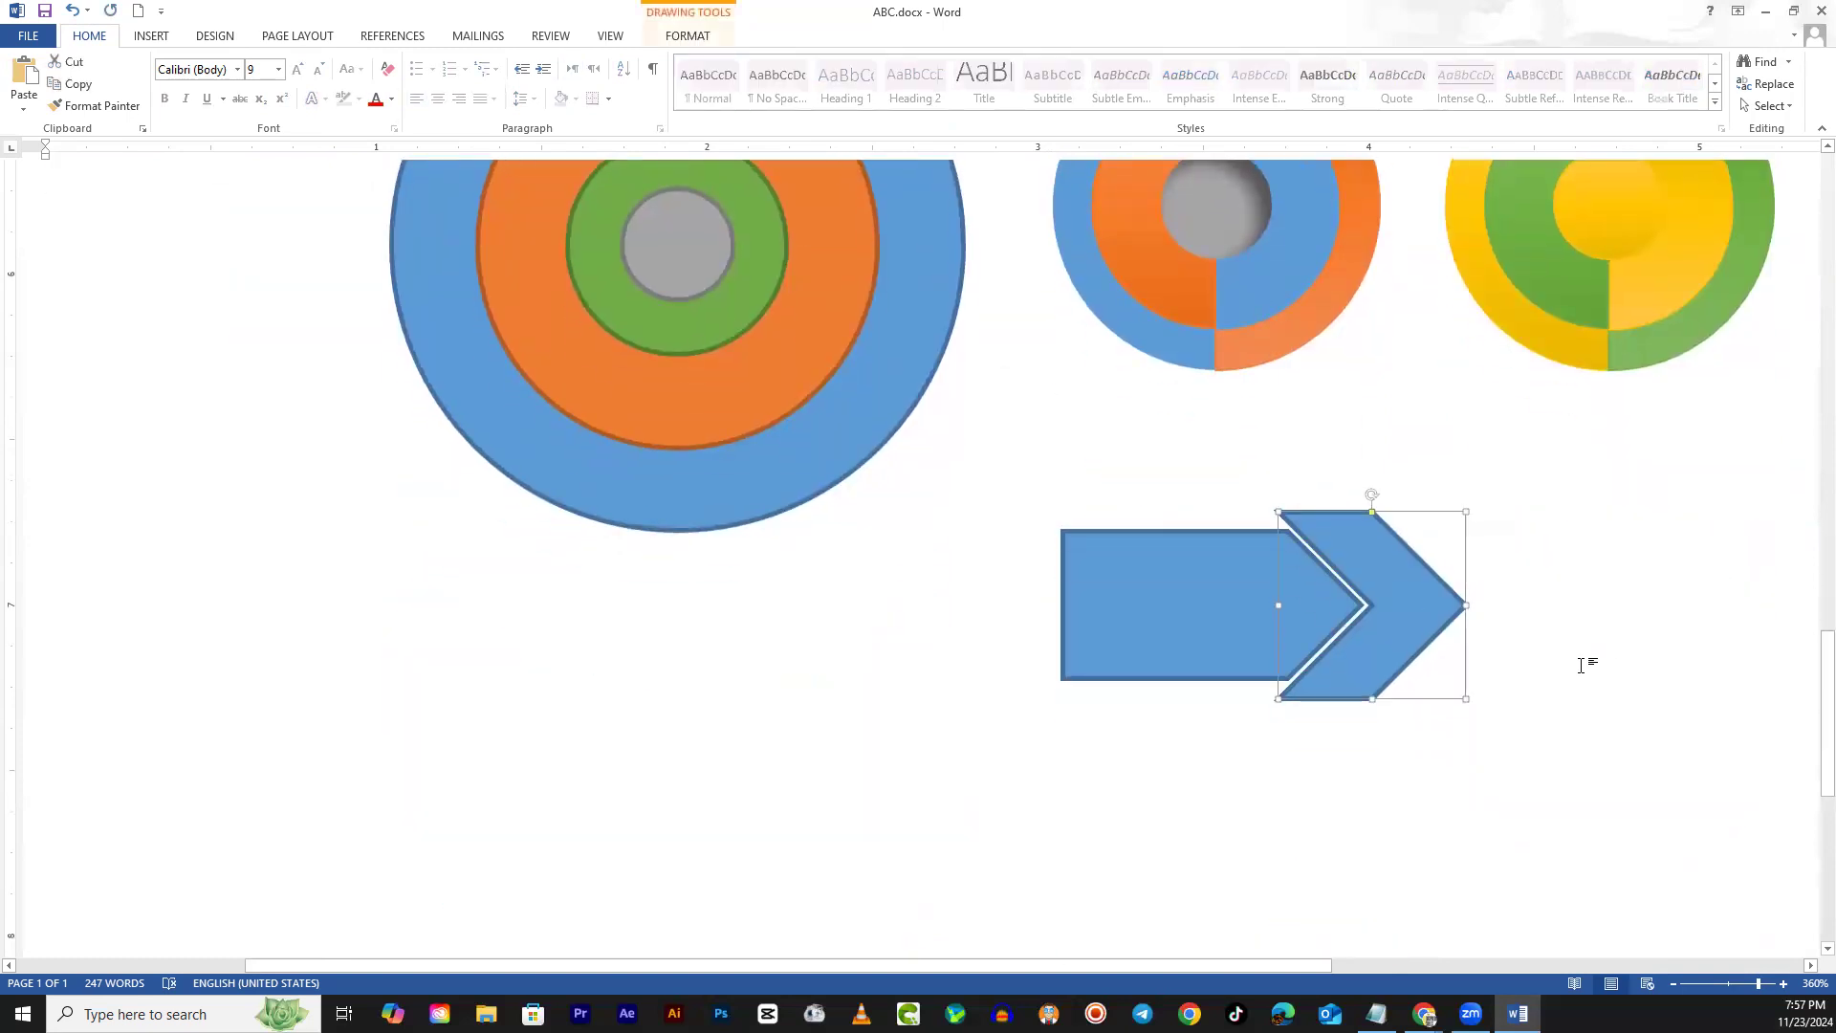
pyautogui.click(1623, 680)
pyautogui.scroll(5, 1581, 732)
pyautogui.scroll(-5, 1581, 732)
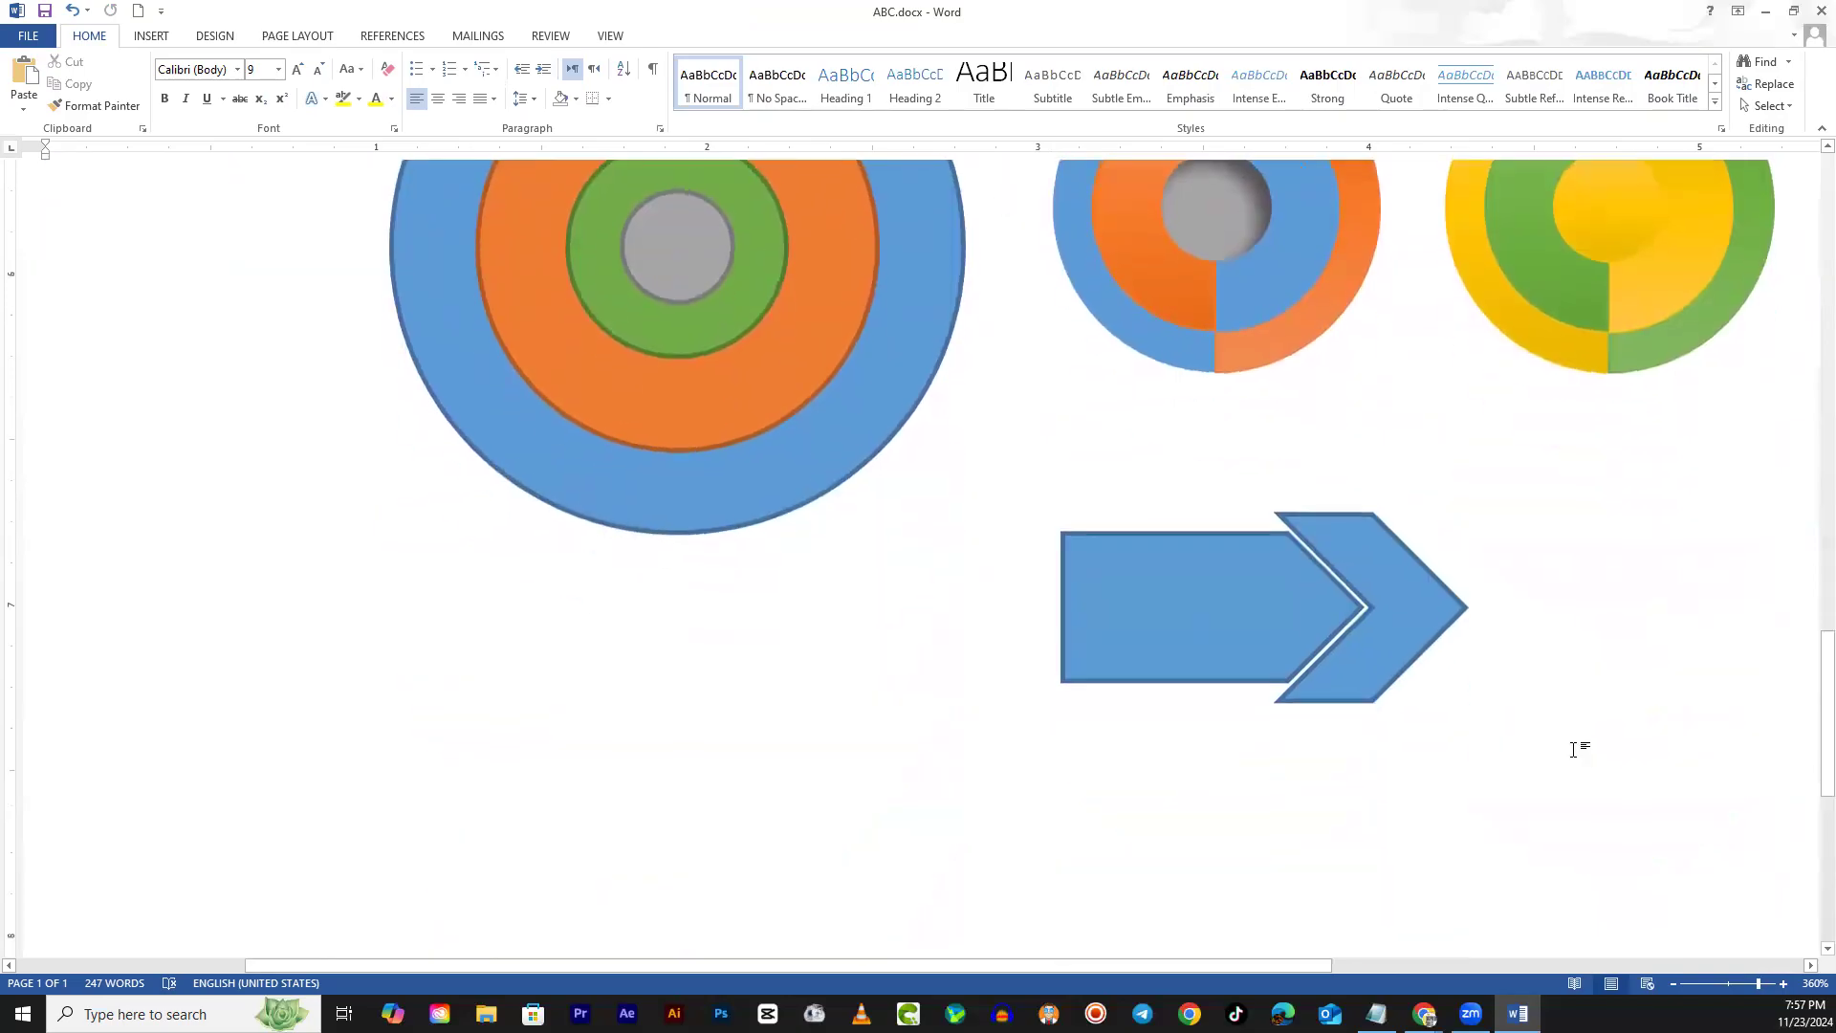
pyautogui.click(1380, 595)
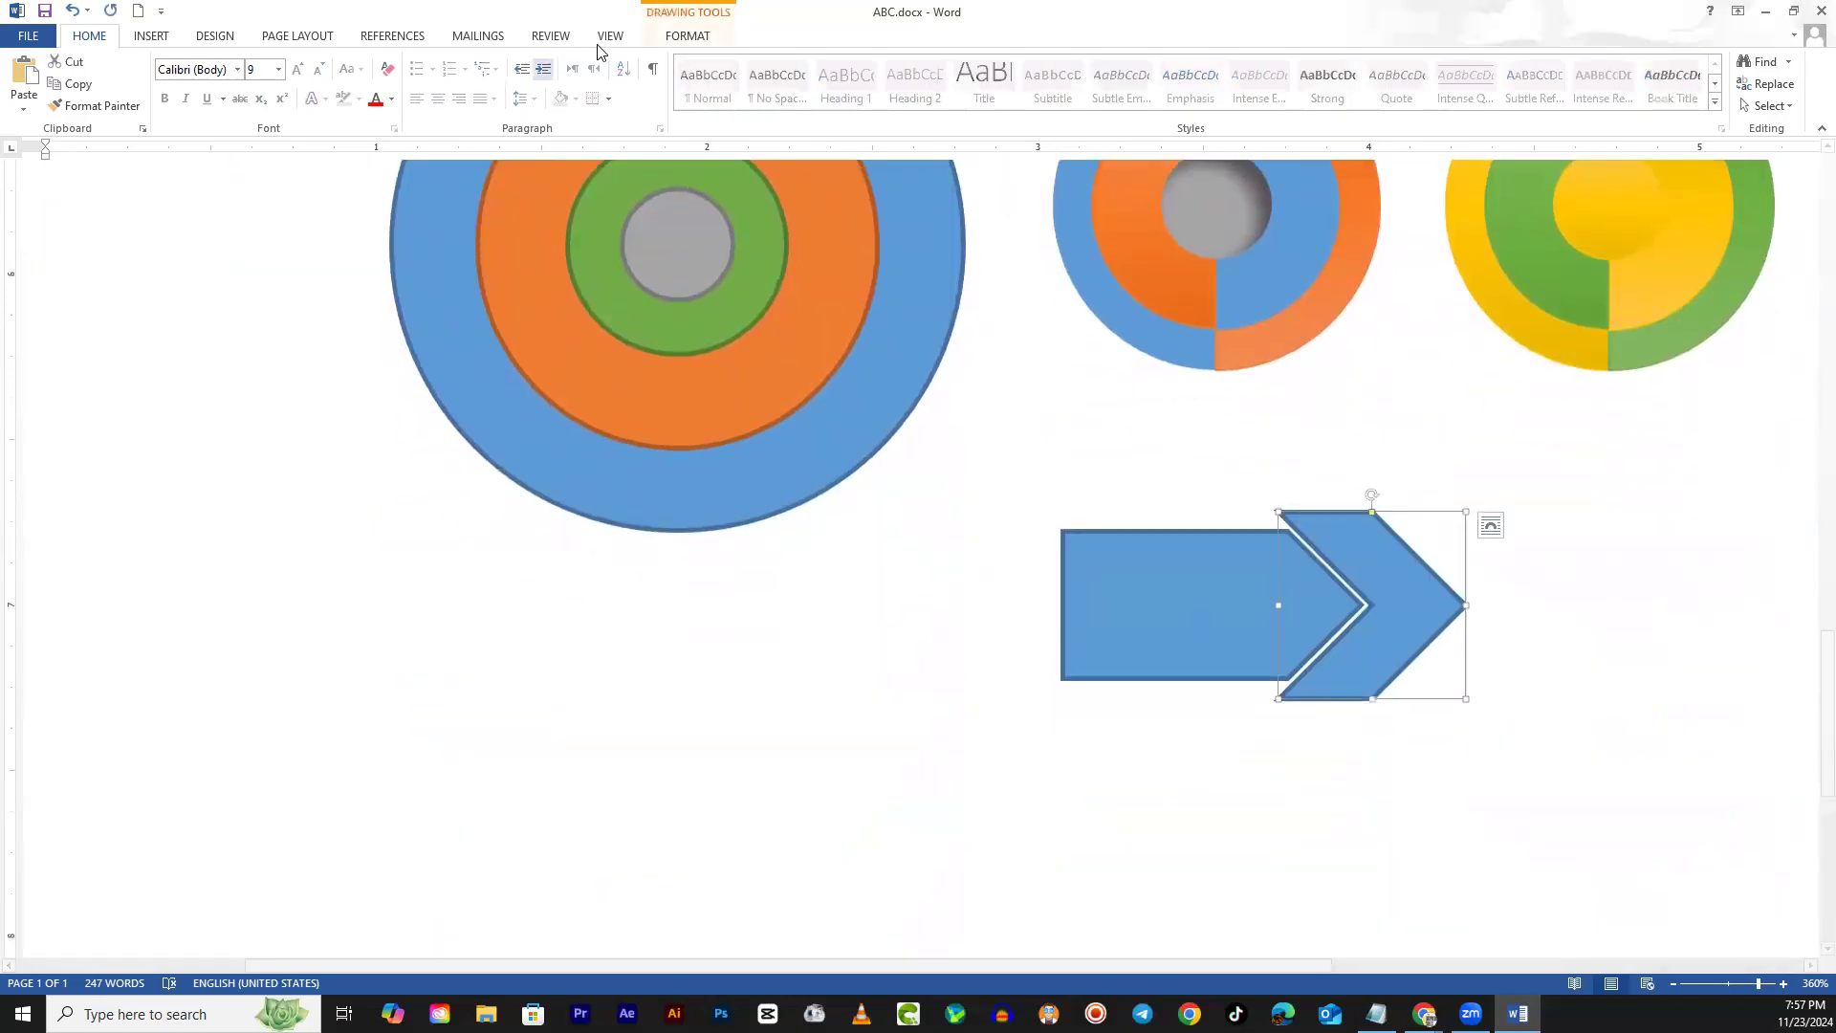
# Give the chevron a dark slate theme fill and no outline
pyautogui.click(688, 38)
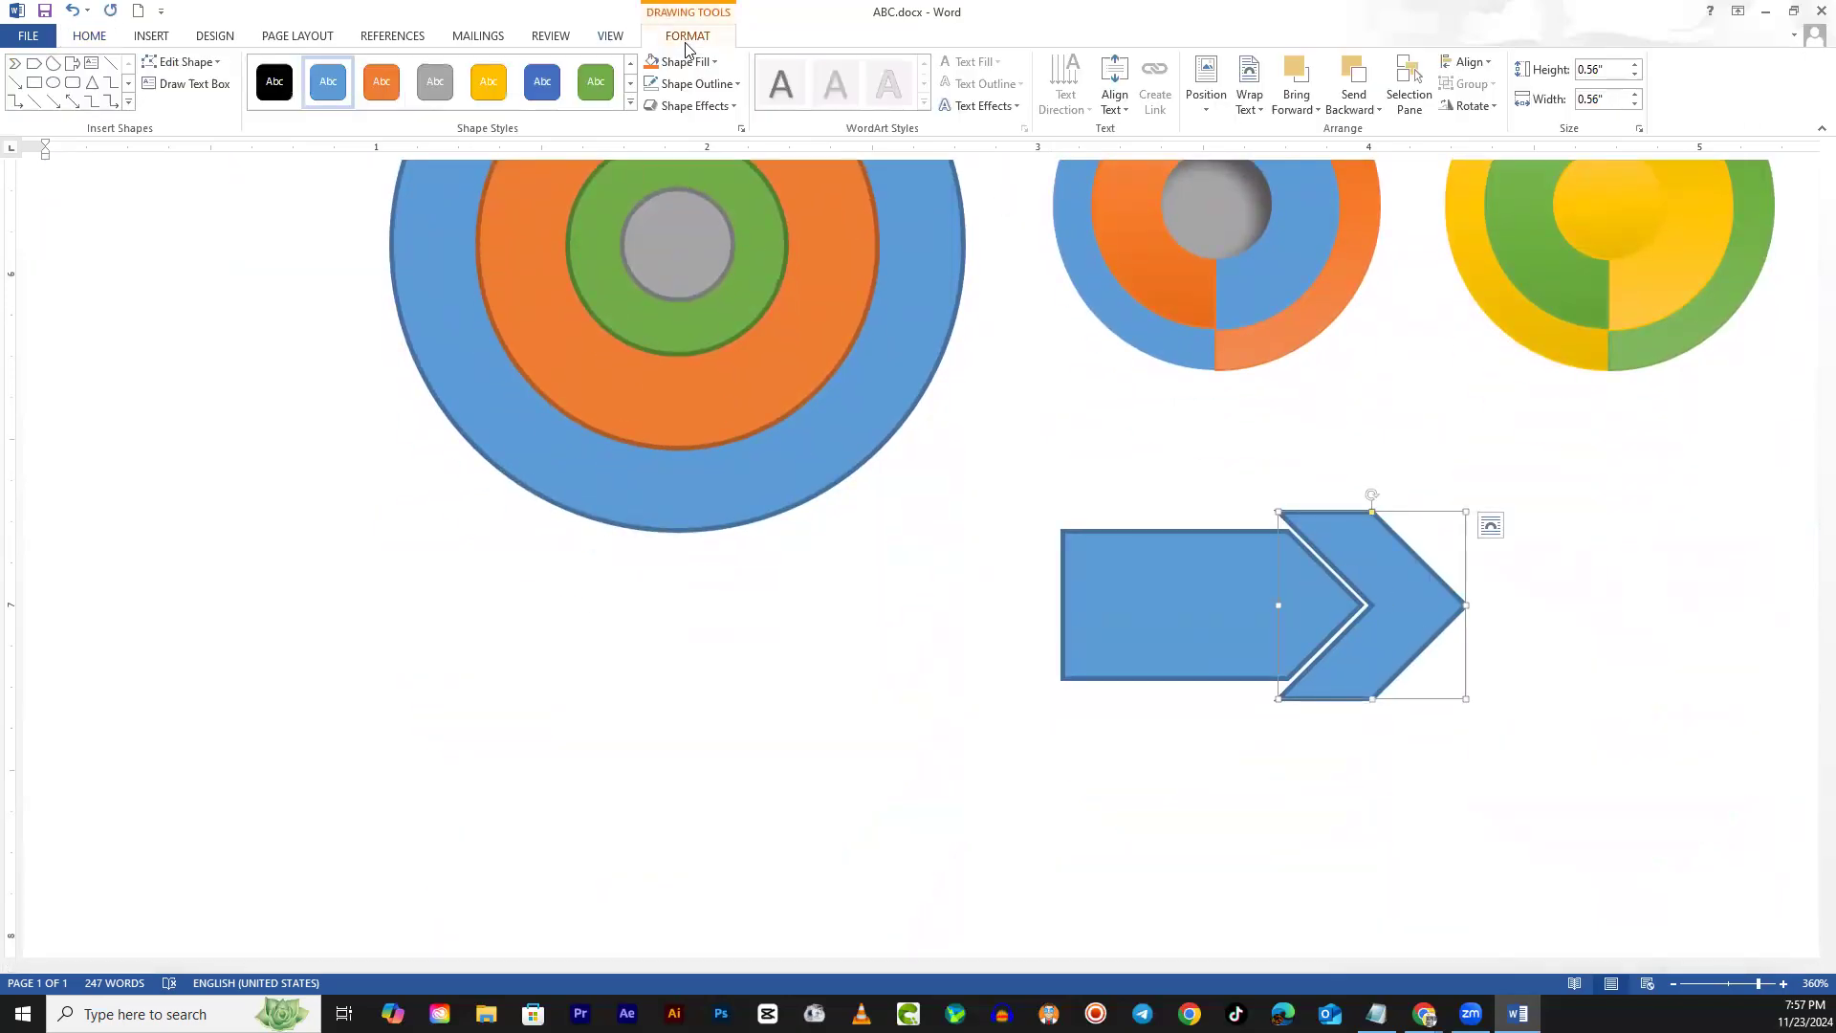
pyautogui.click(542, 83)
pyautogui.click(593, 84)
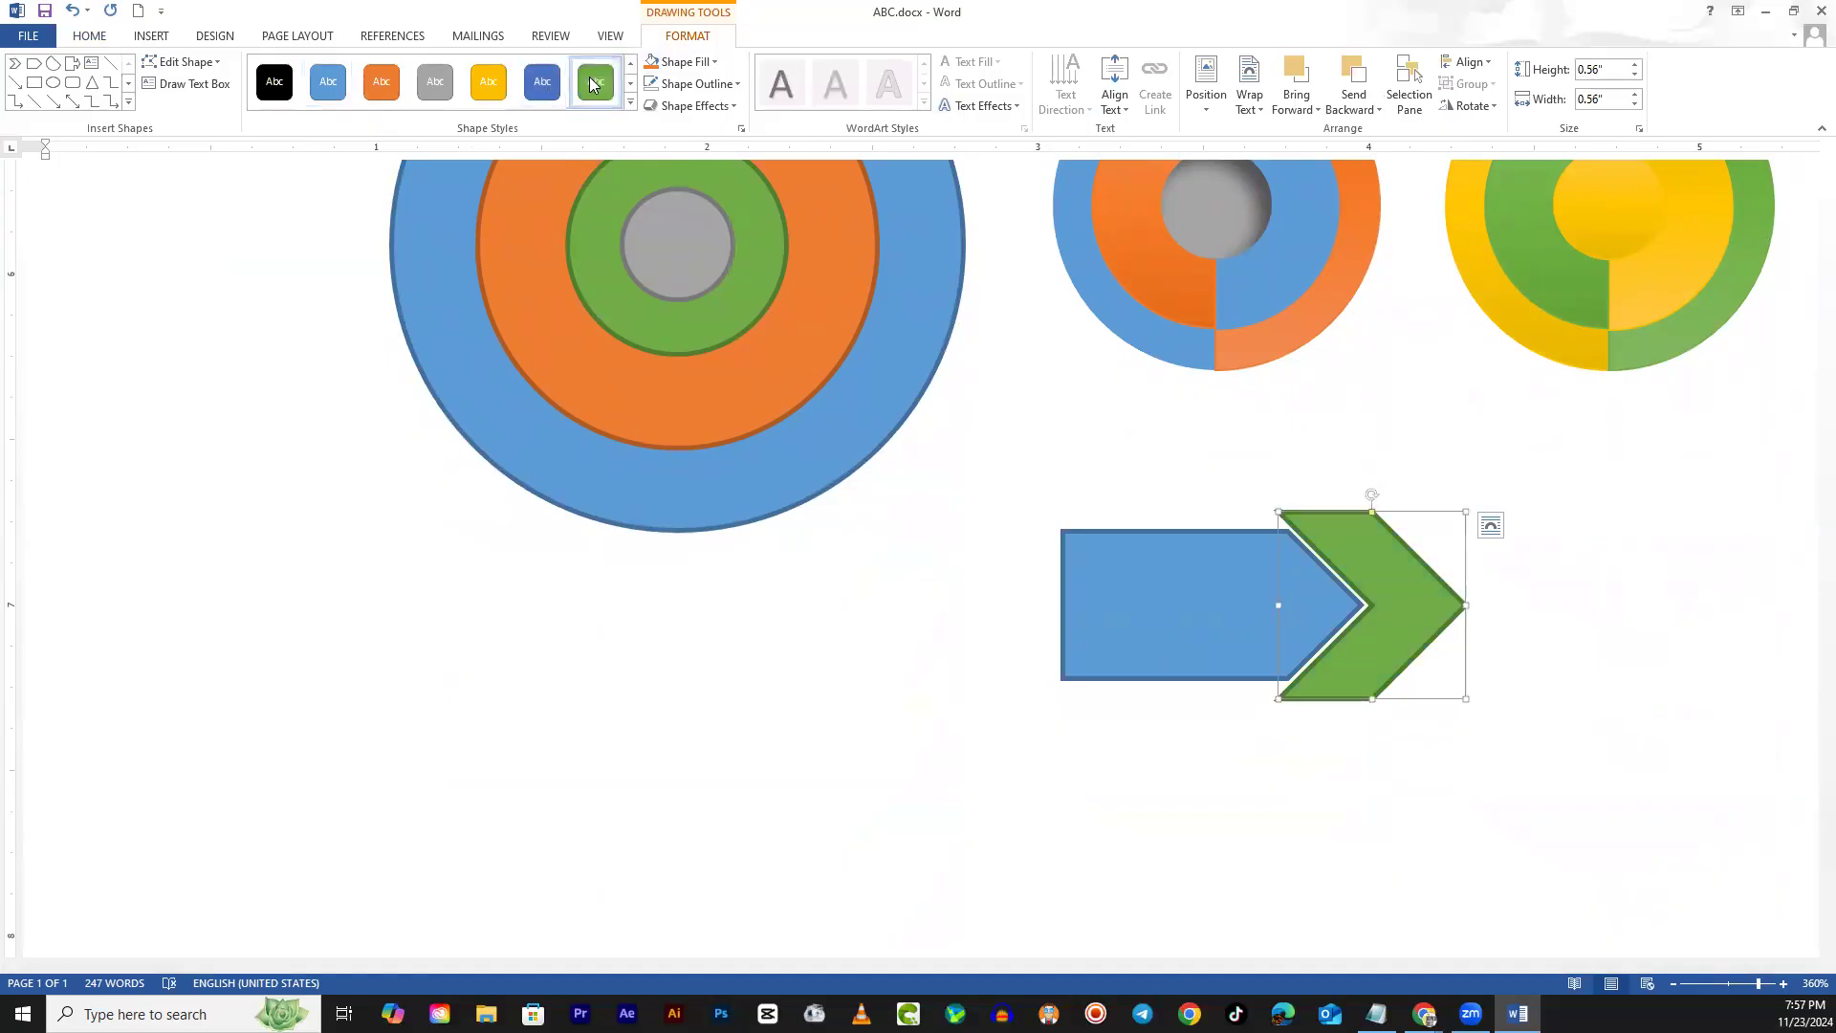
pyautogui.click(630, 103)
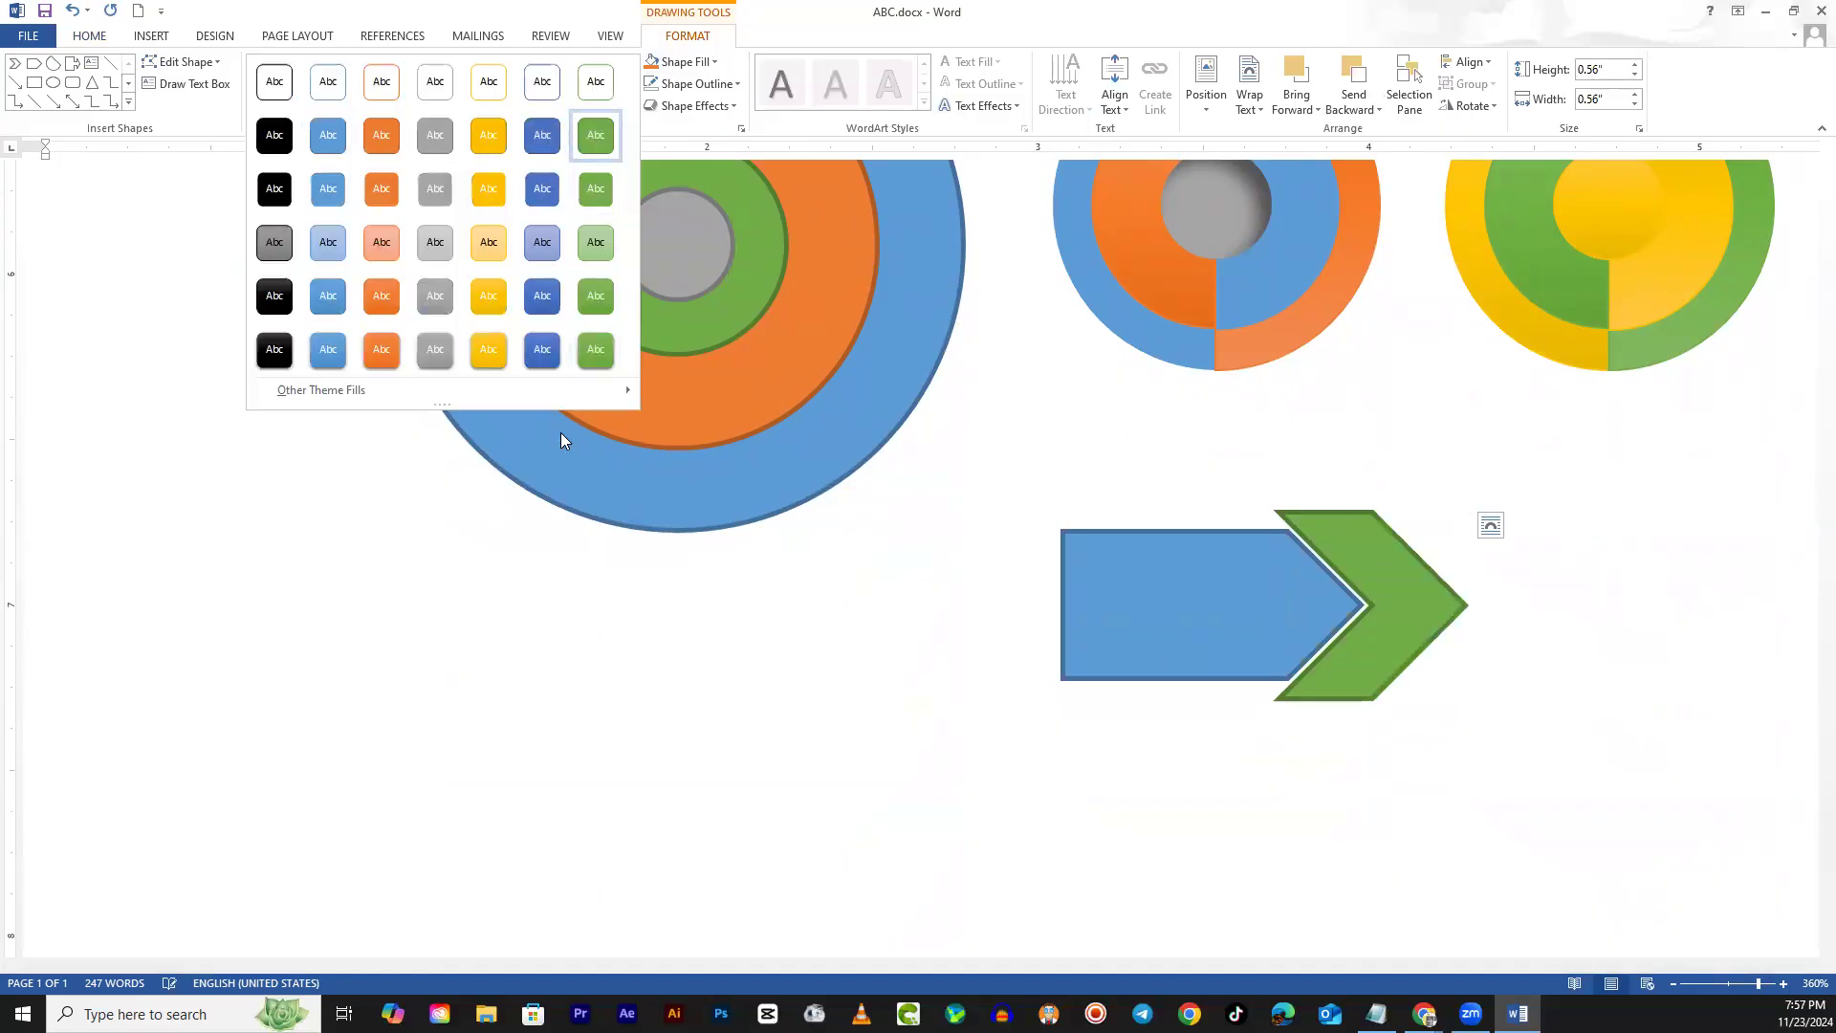
pyautogui.moveTo(575, 391)
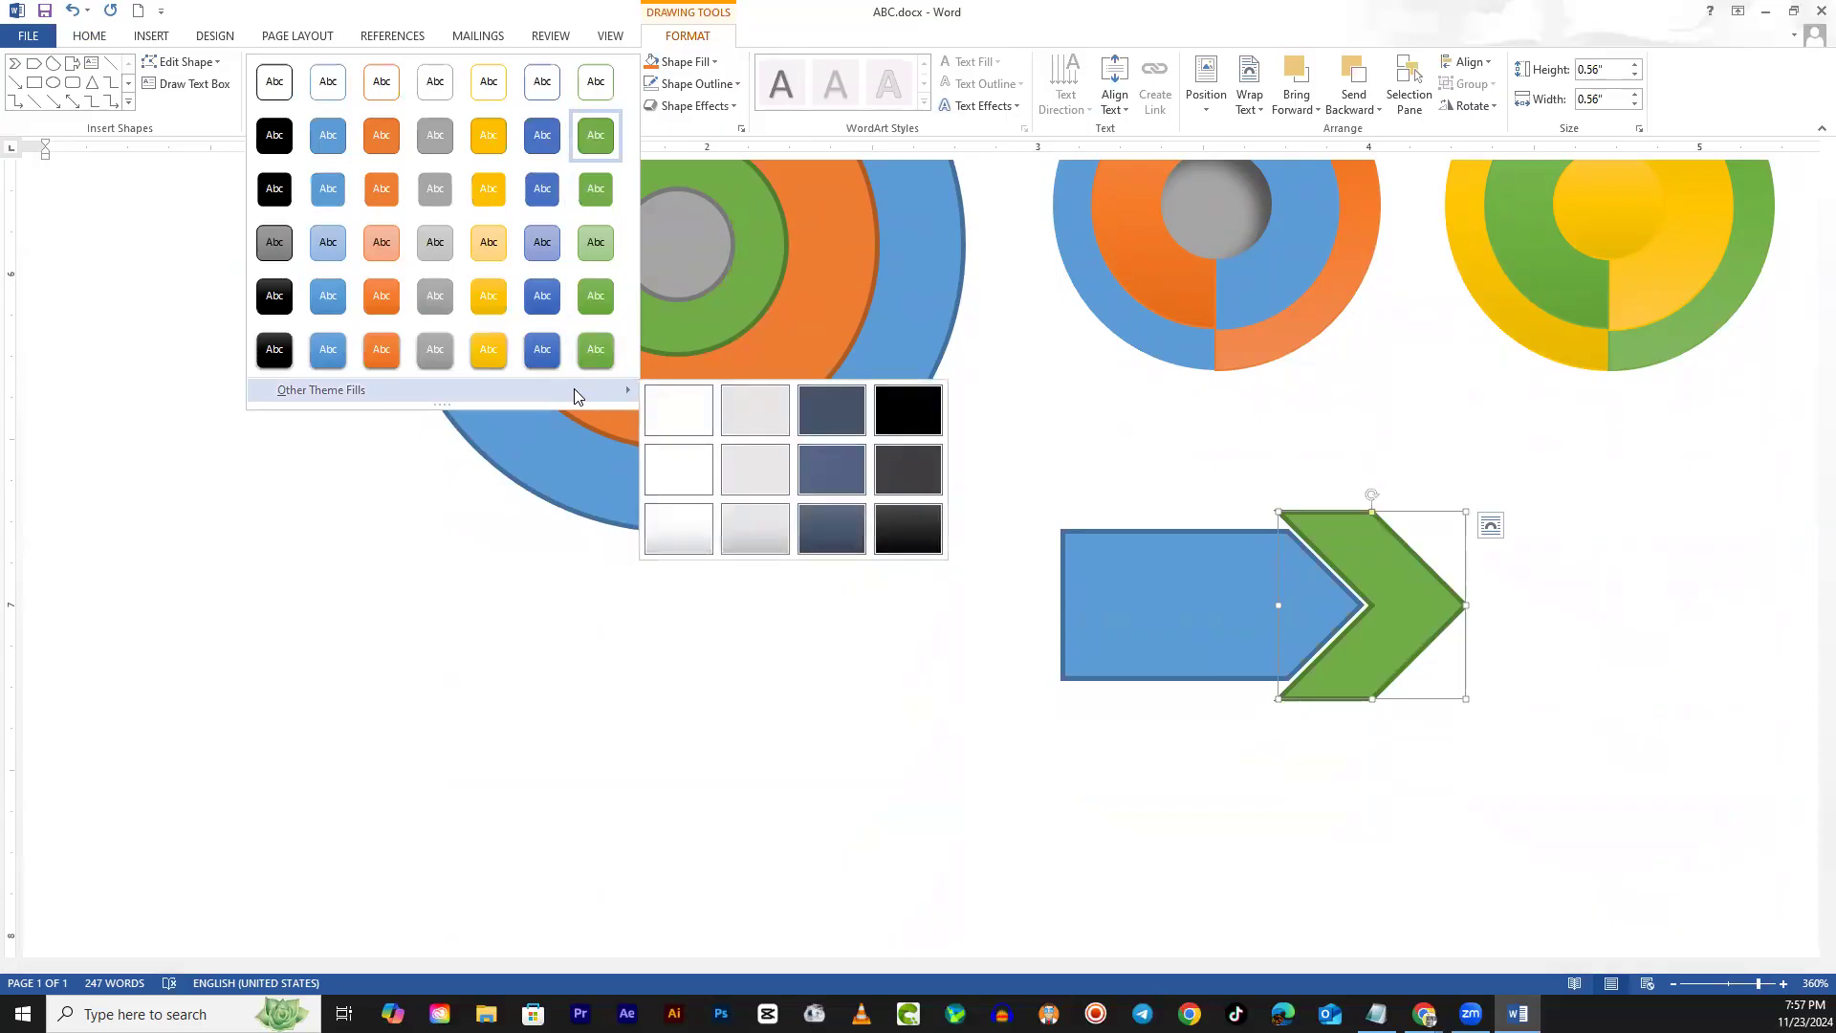
pyautogui.click(835, 411)
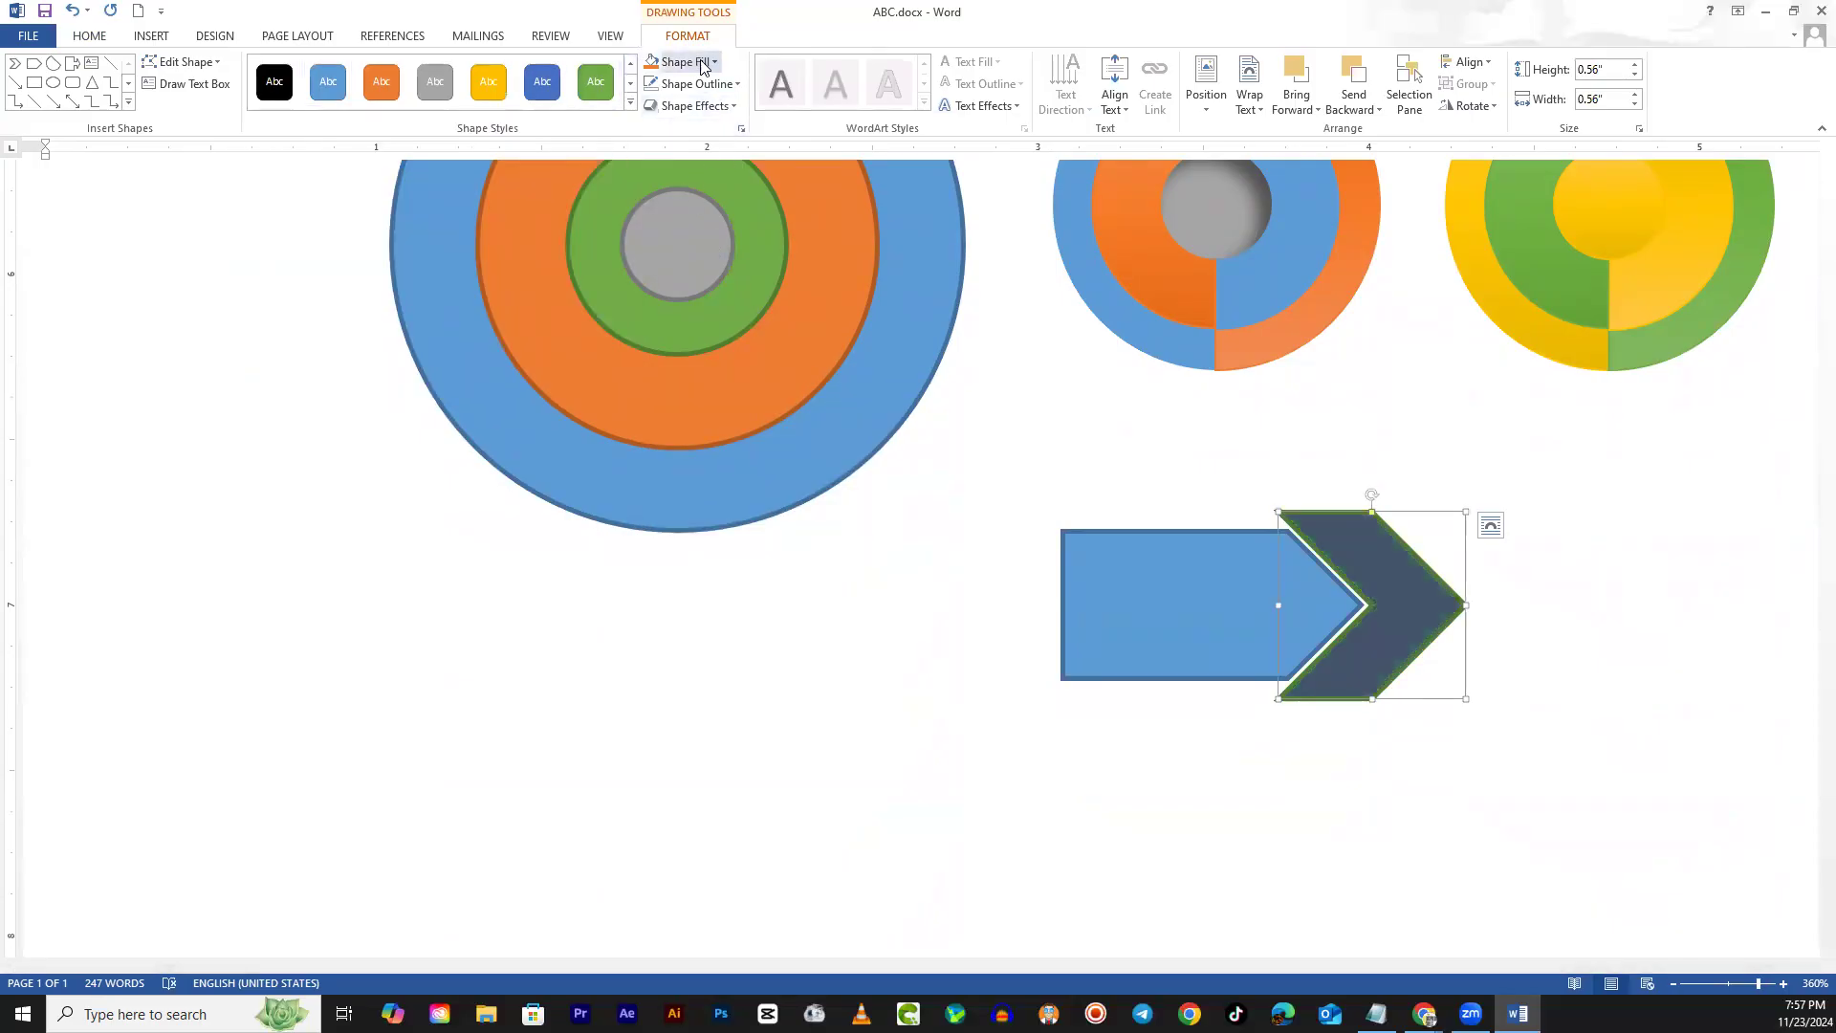
pyautogui.click(723, 85)
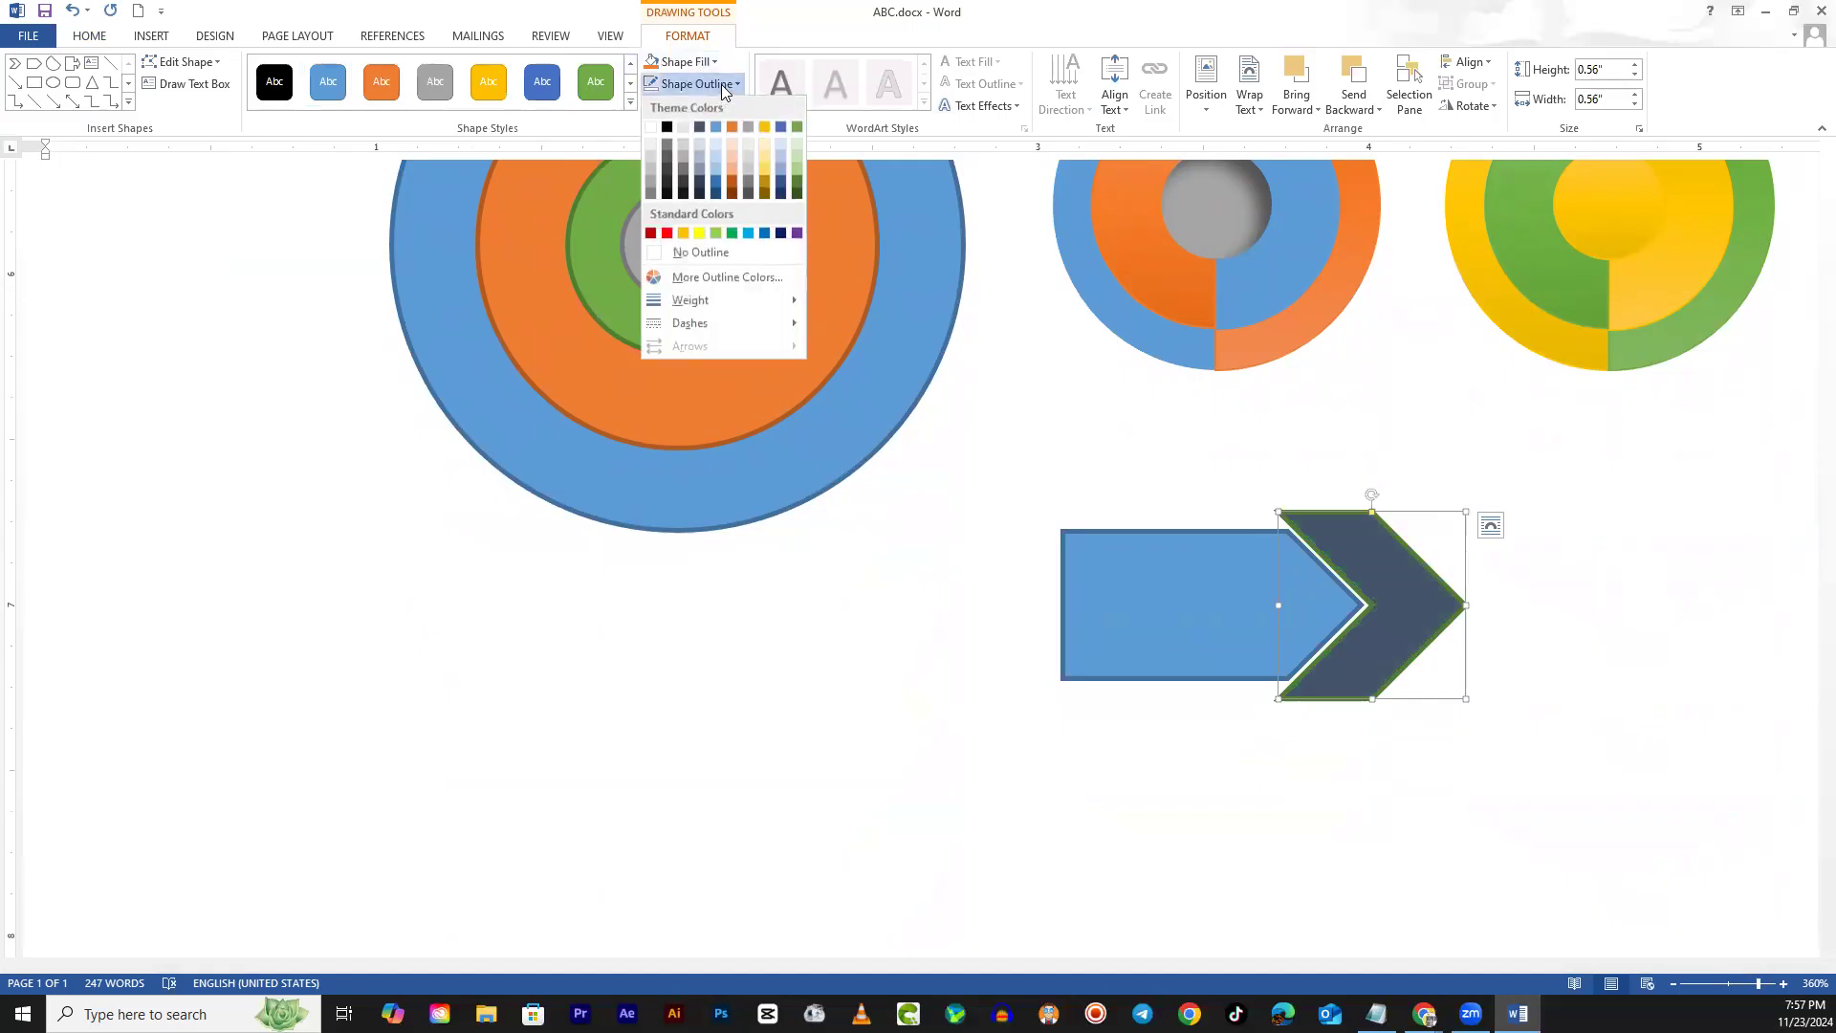
pyautogui.click(656, 256)
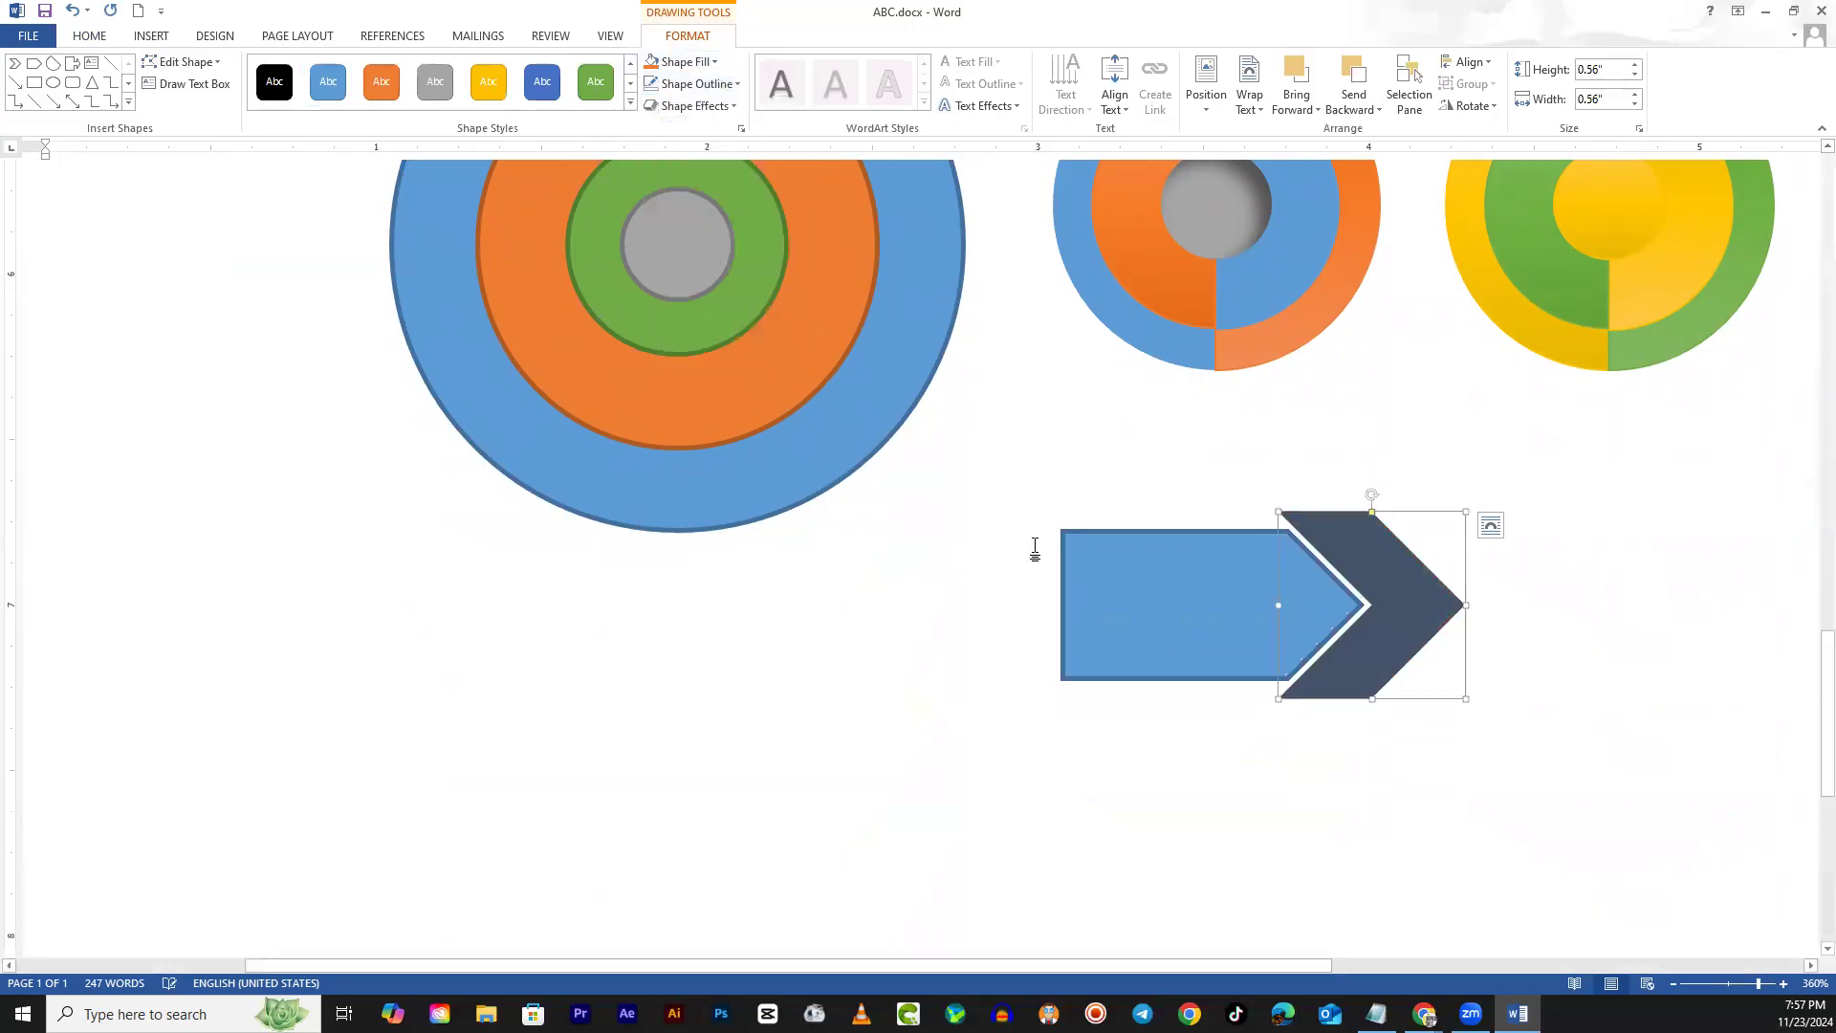
# Remove the blue pentagon arrow's outline
pyautogui.click(1179, 583)
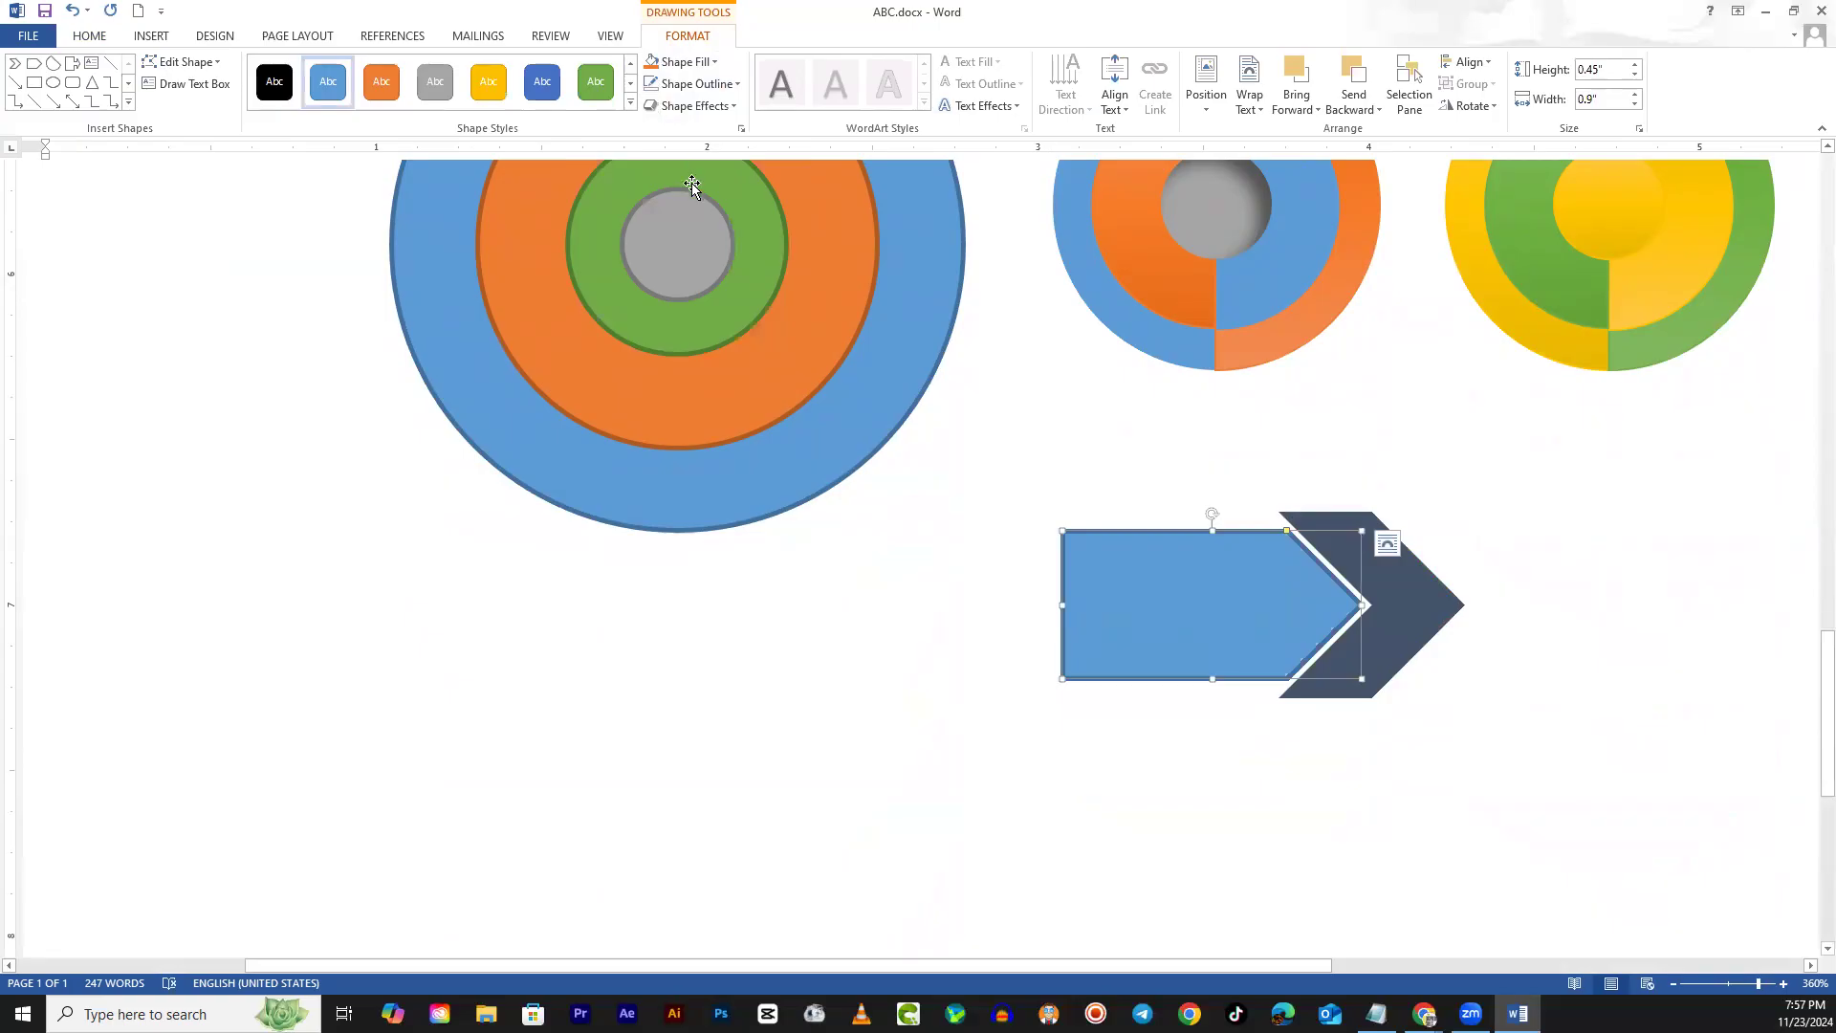
pyautogui.click(727, 85)
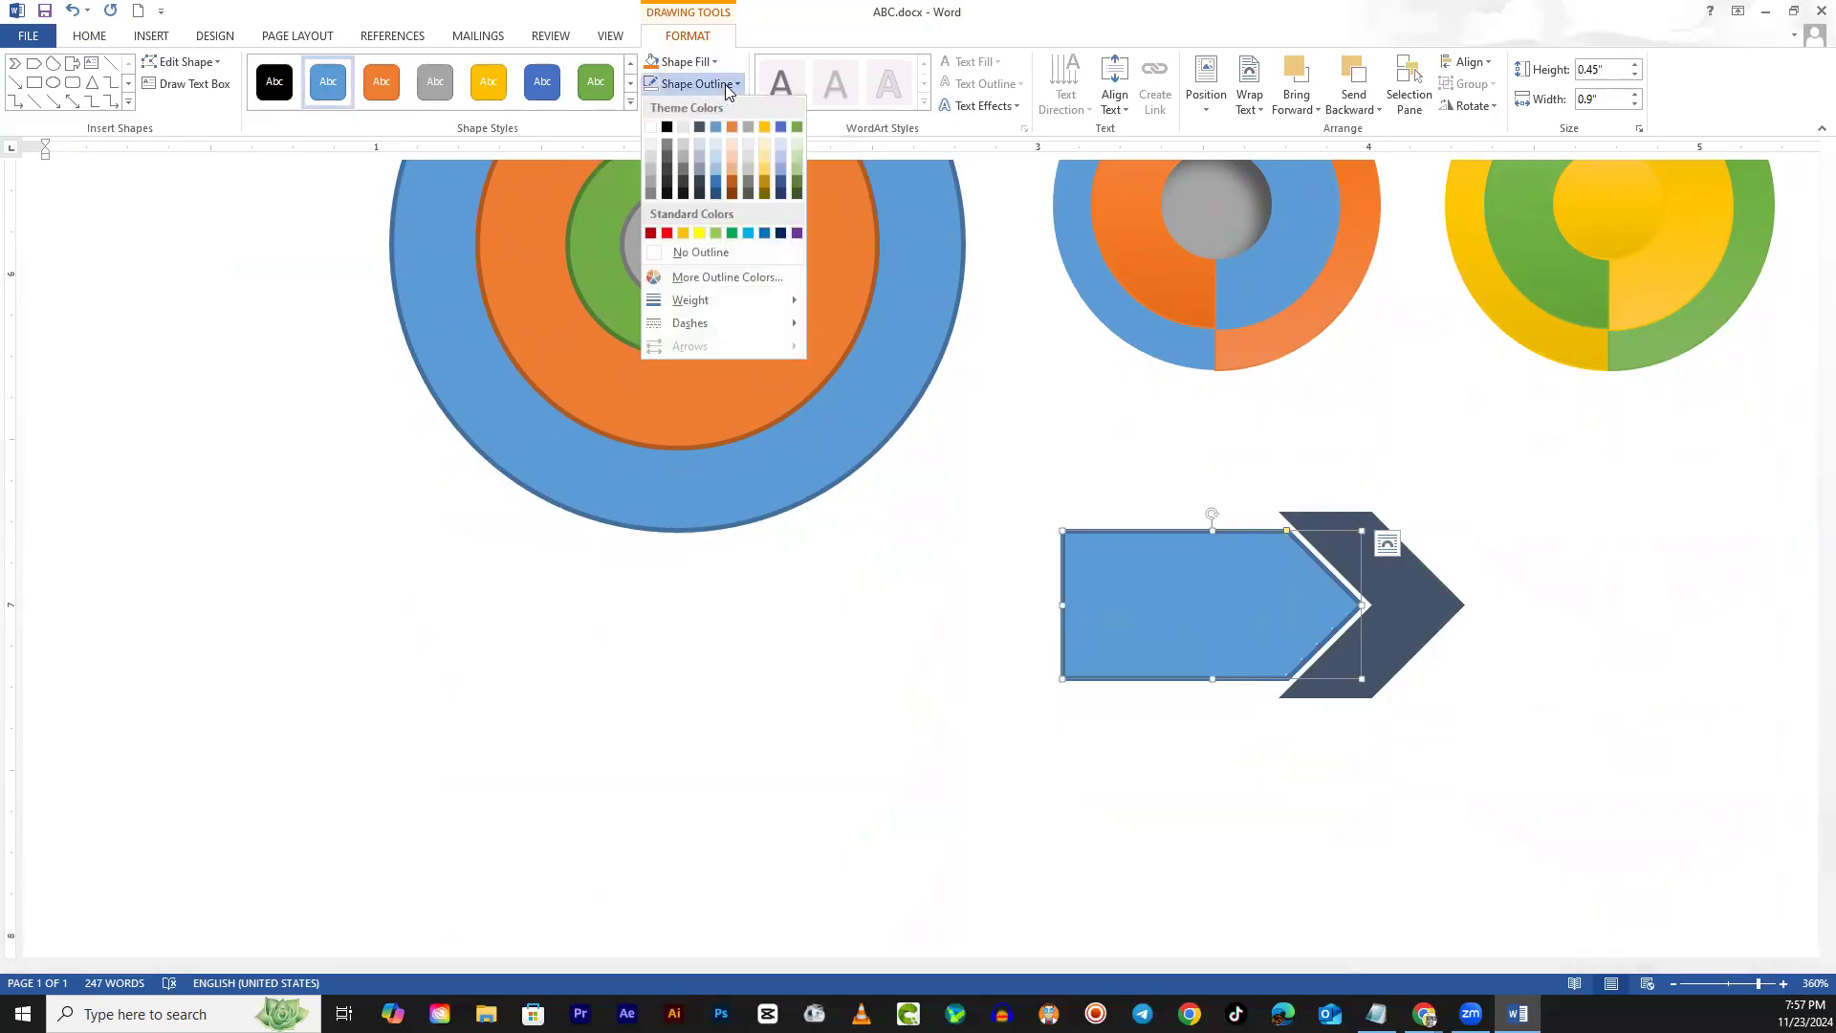
pyautogui.click(677, 252)
pyautogui.click(771, 628)
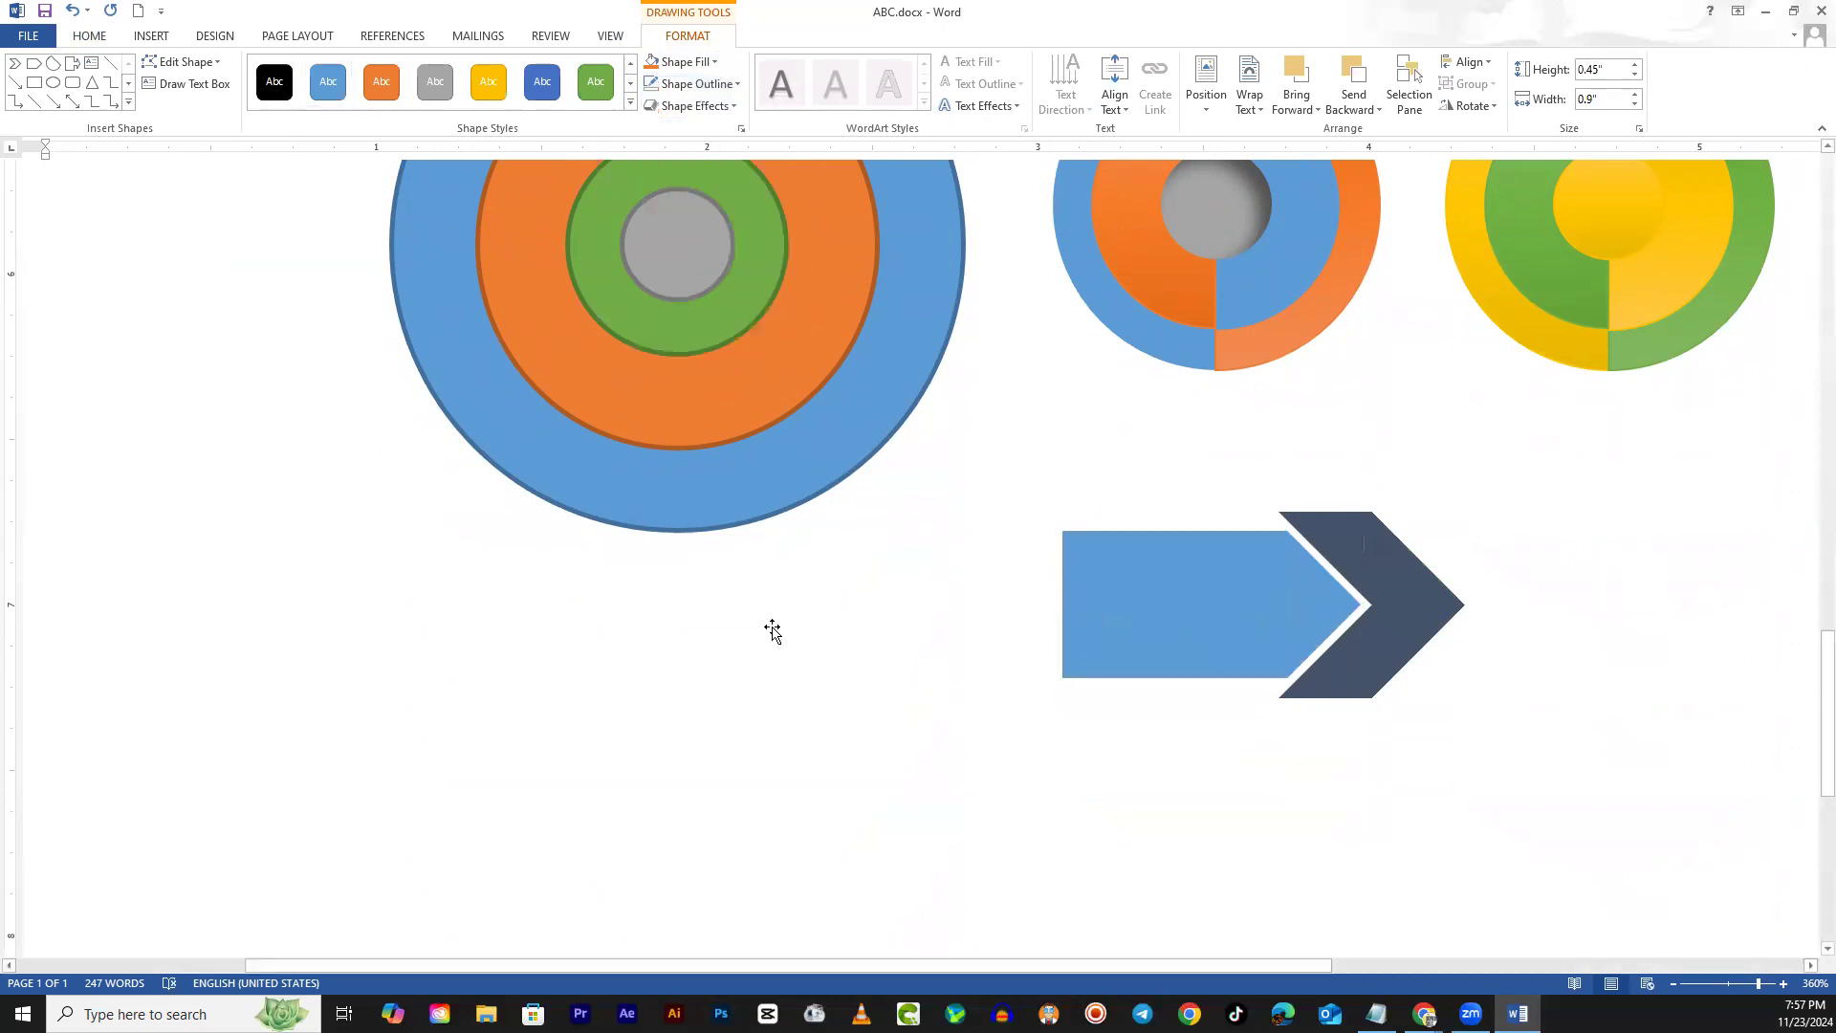
pyautogui.scroll(5, 1155, 756)
pyautogui.scroll(-5, 1151, 754)
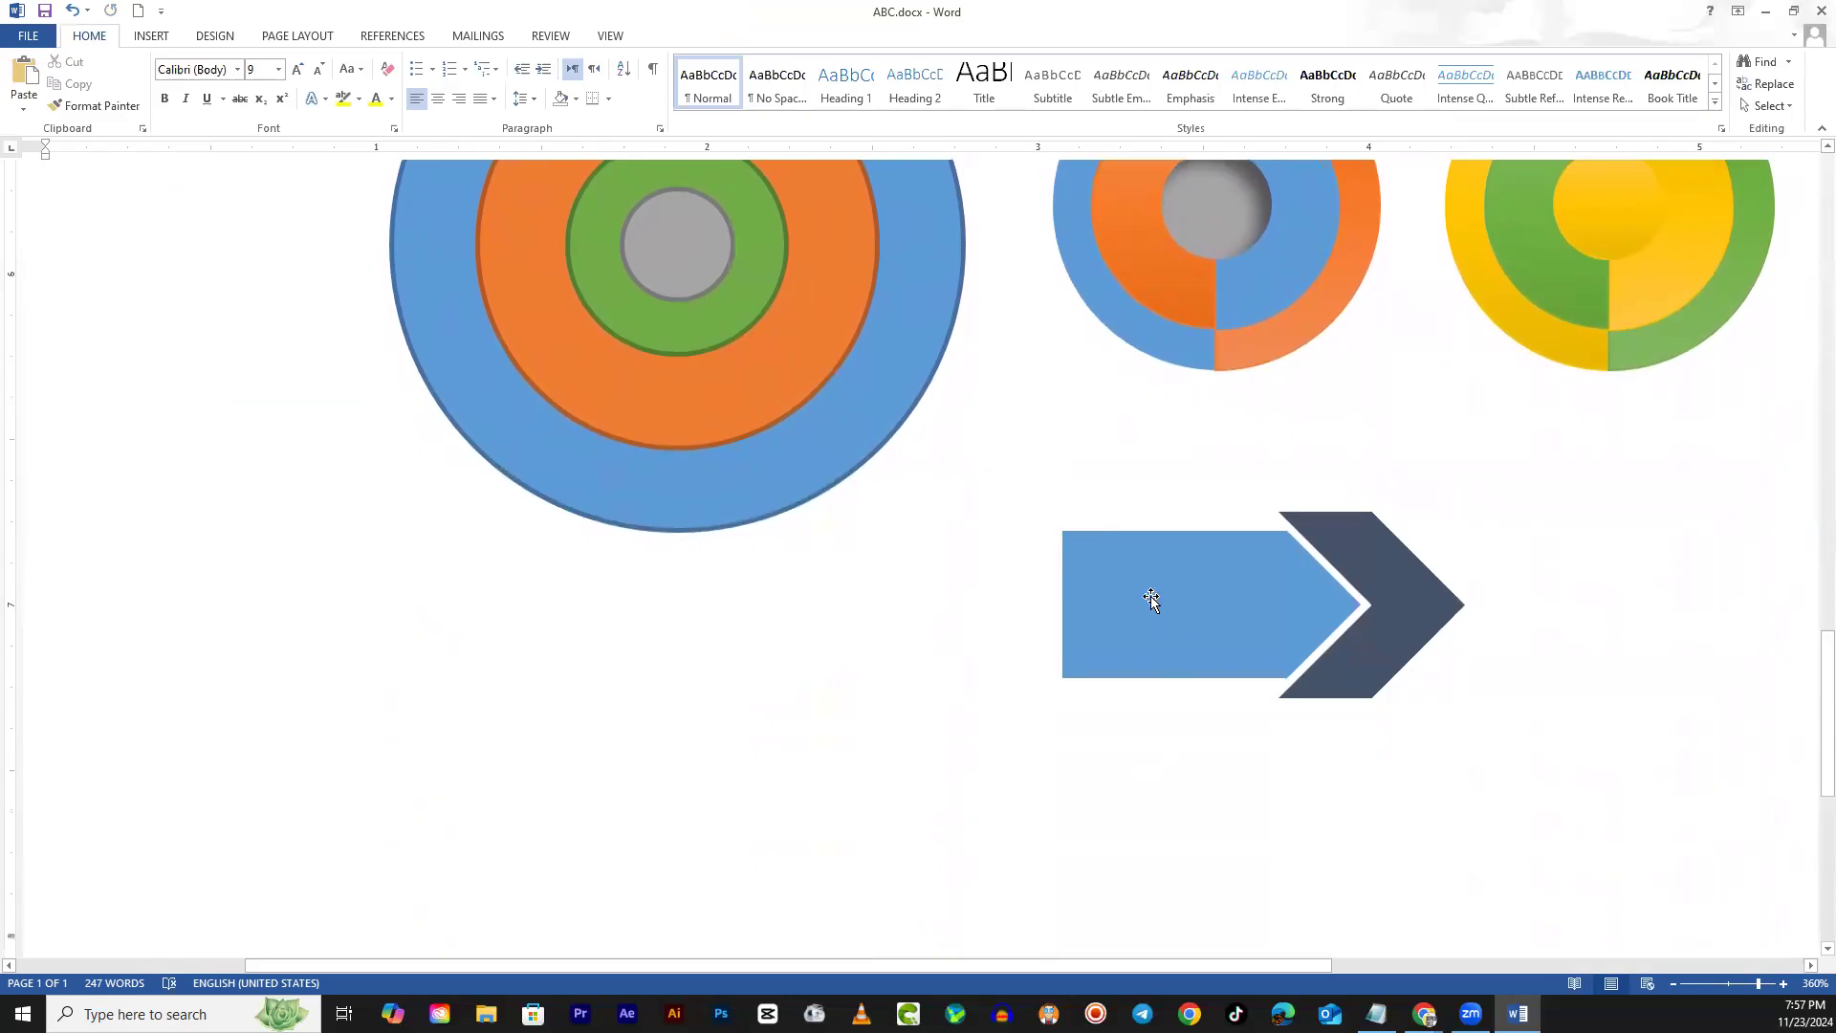
# Give the blue pentagon a white outline
pyautogui.click(1151, 594)
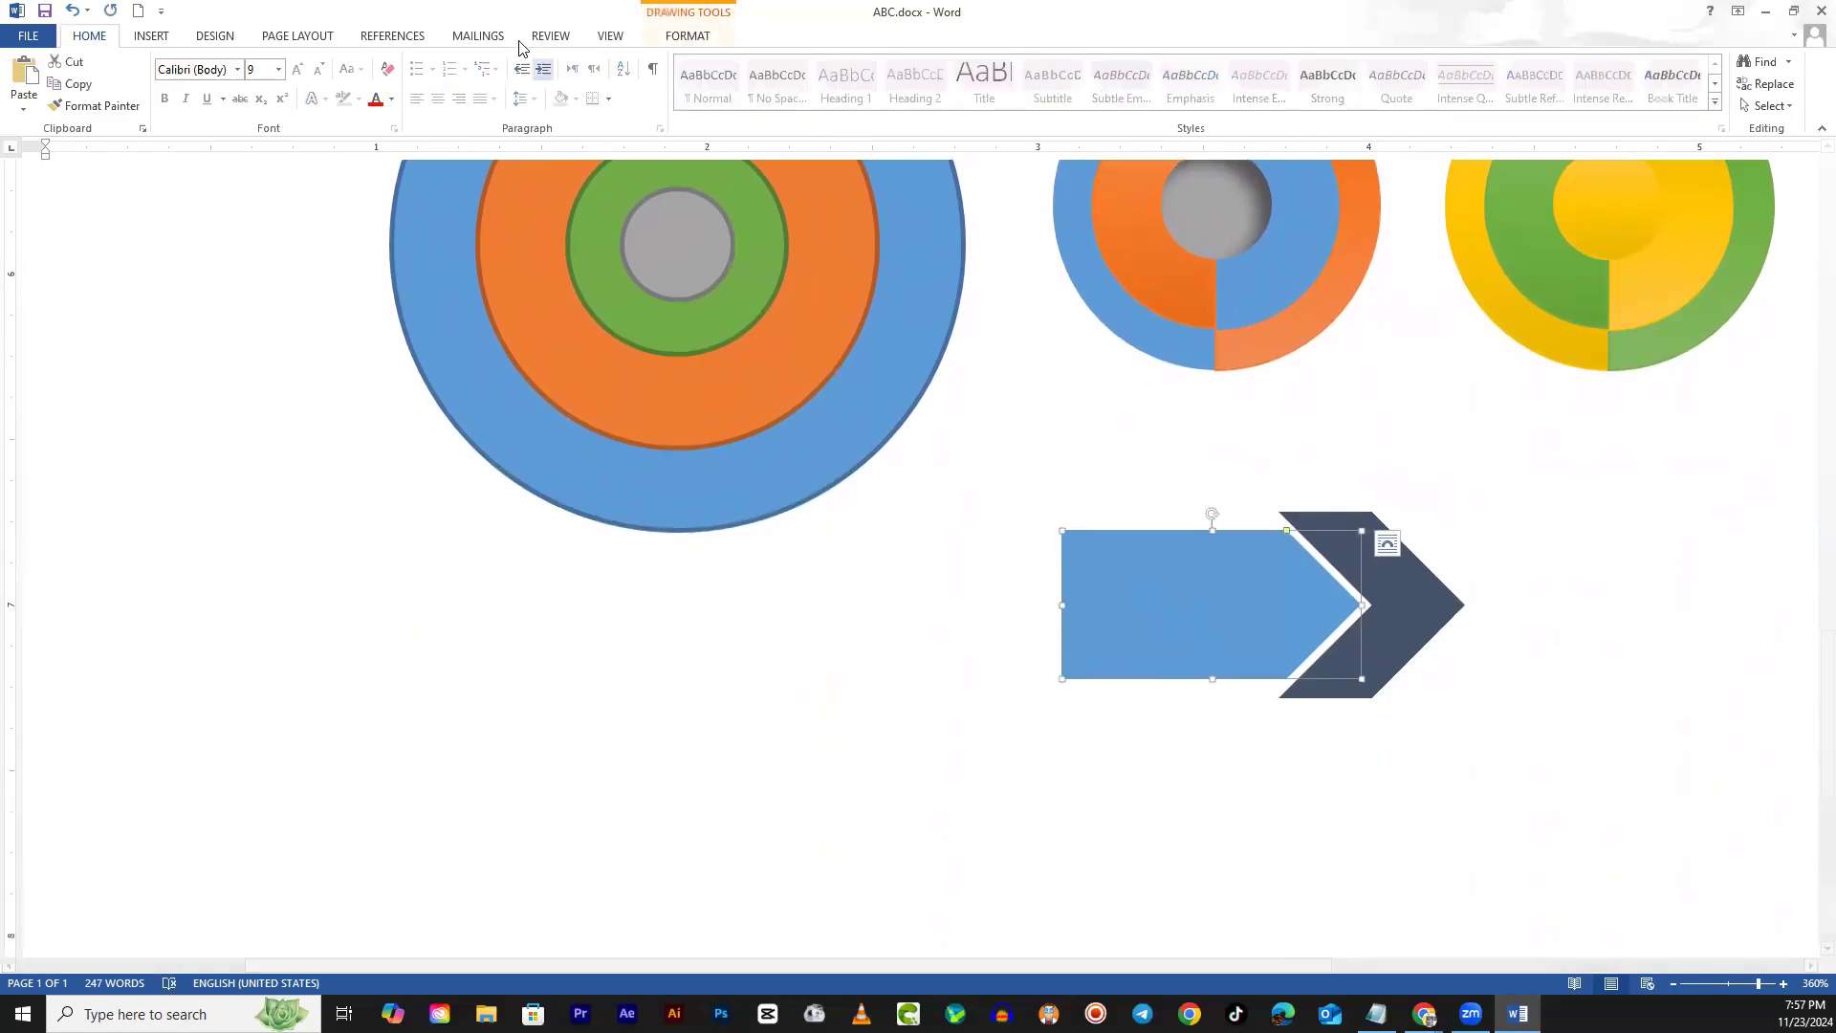
pyautogui.click(686, 36)
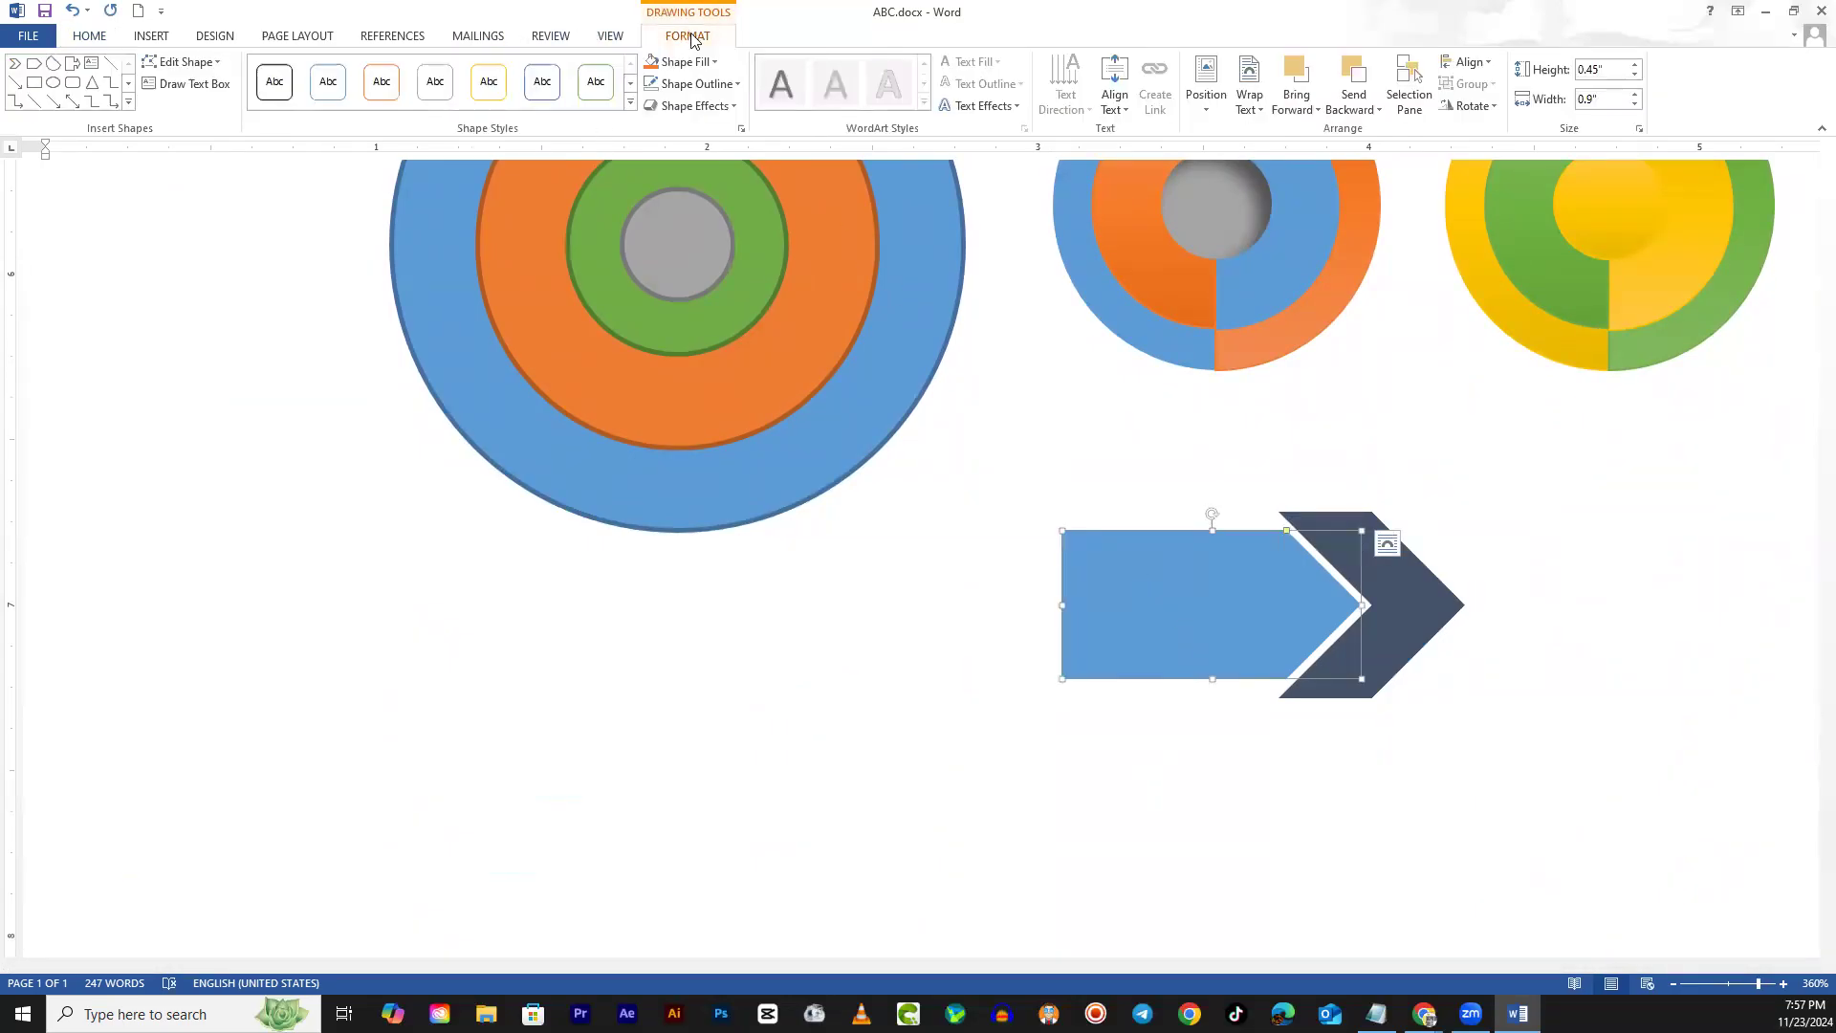
pyautogui.click(707, 86)
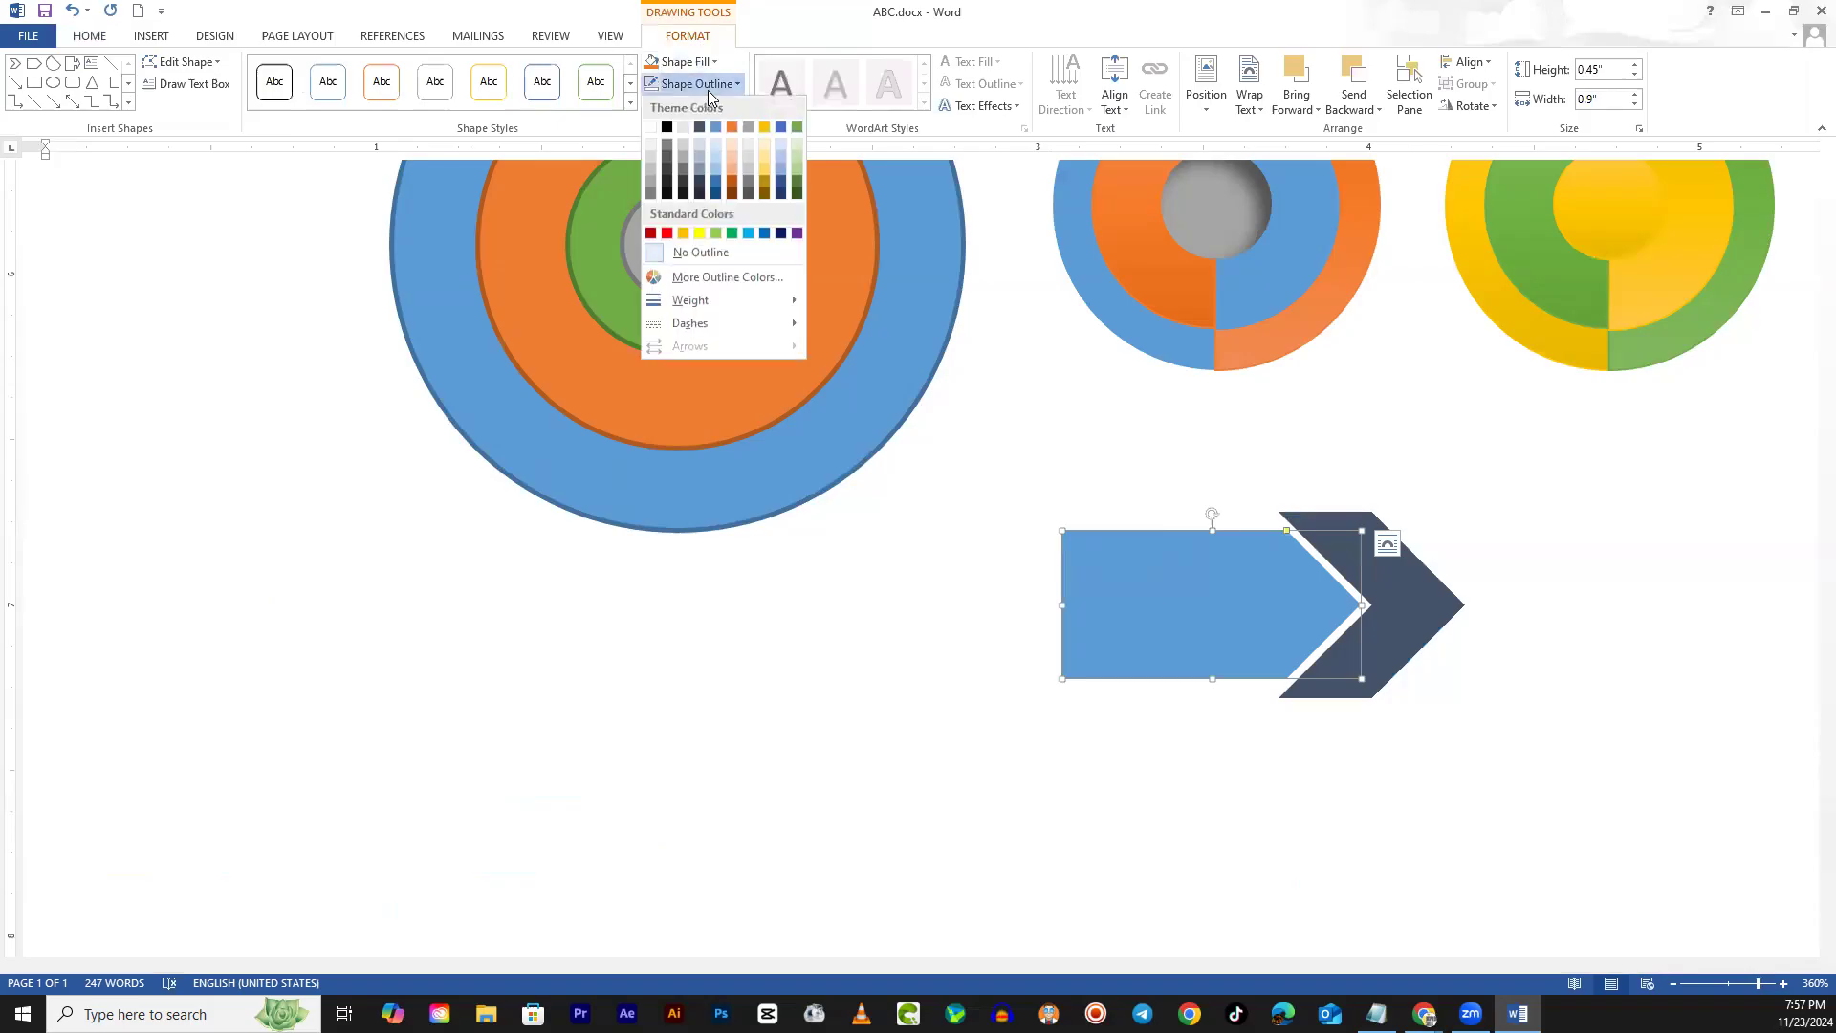
pyautogui.click(651, 127)
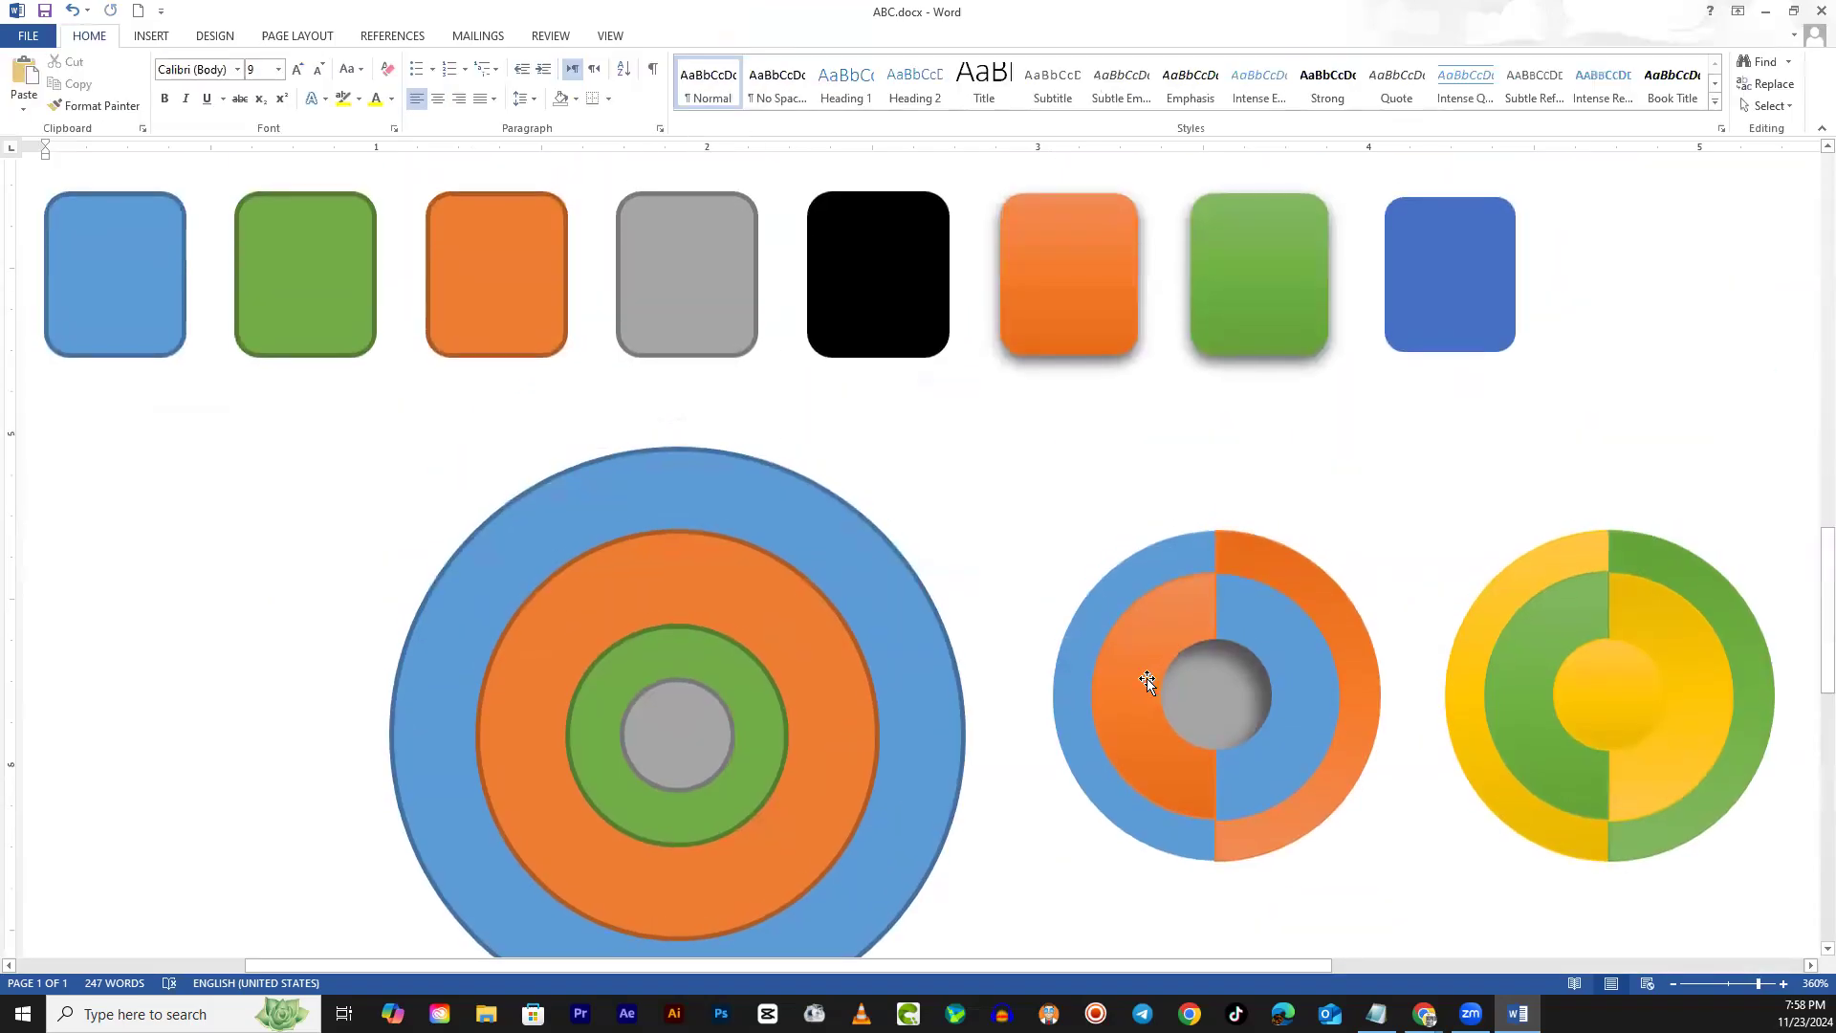
# Nudge the pentagon slightly right and bring it in front of the chevron
pyautogui.scroll(-5, 1145, 679)
pyautogui.click(1284, 440)
pyautogui.moveTo(1284, 440)
pyautogui.mouseDown()
pyautogui.moveTo(1314, 439)
pyautogui.moveTo(1292, 437)
pyautogui.mouseUp()
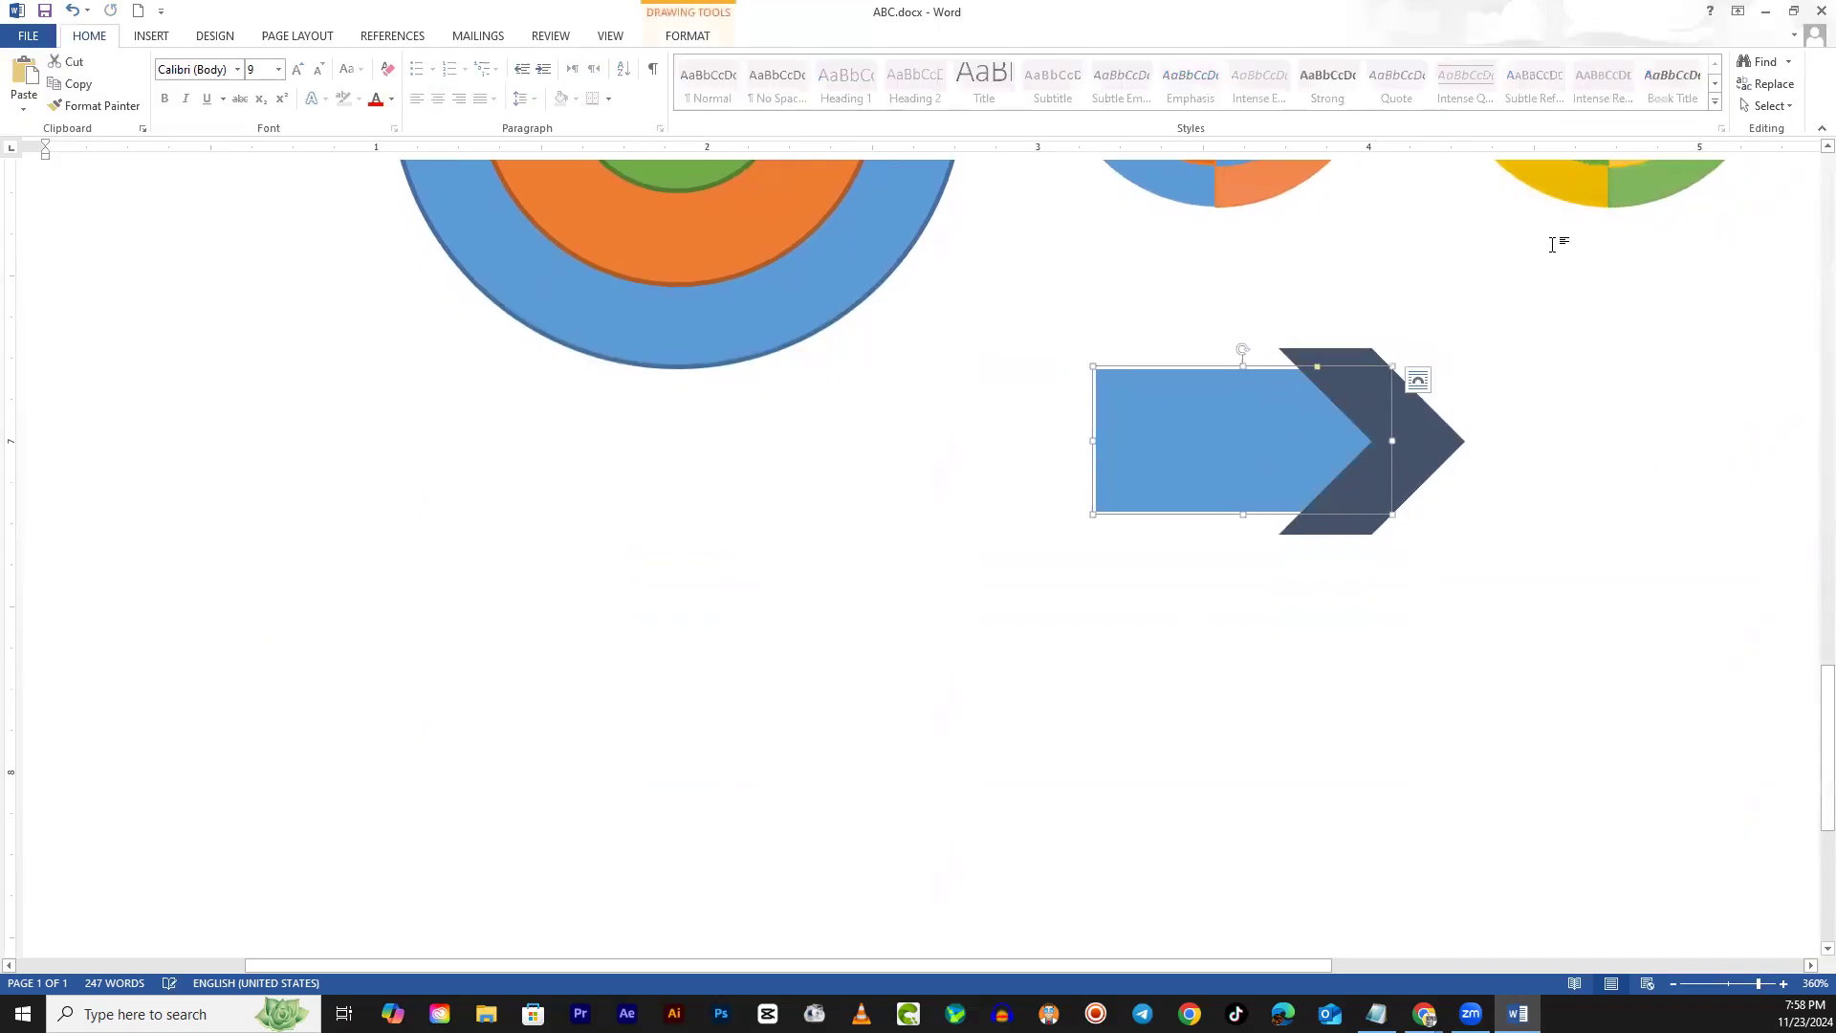
pyautogui.click(698, 45)
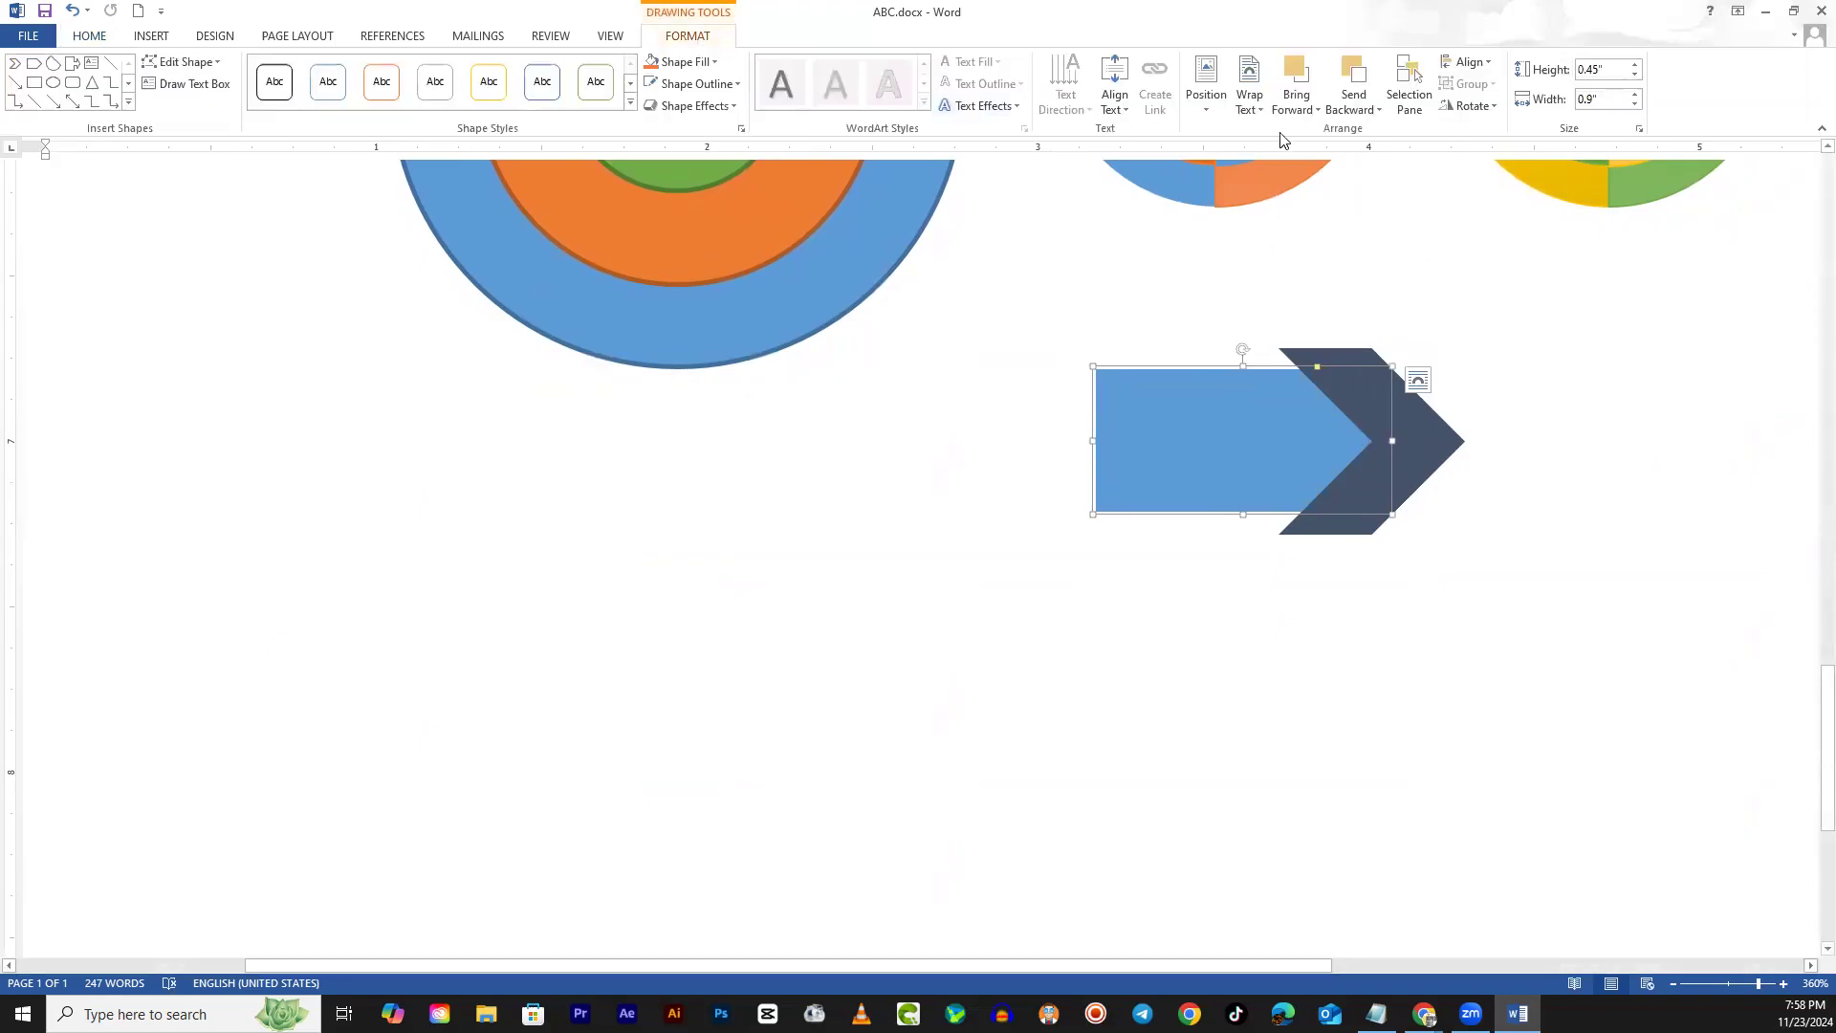
pyautogui.click(1297, 77)
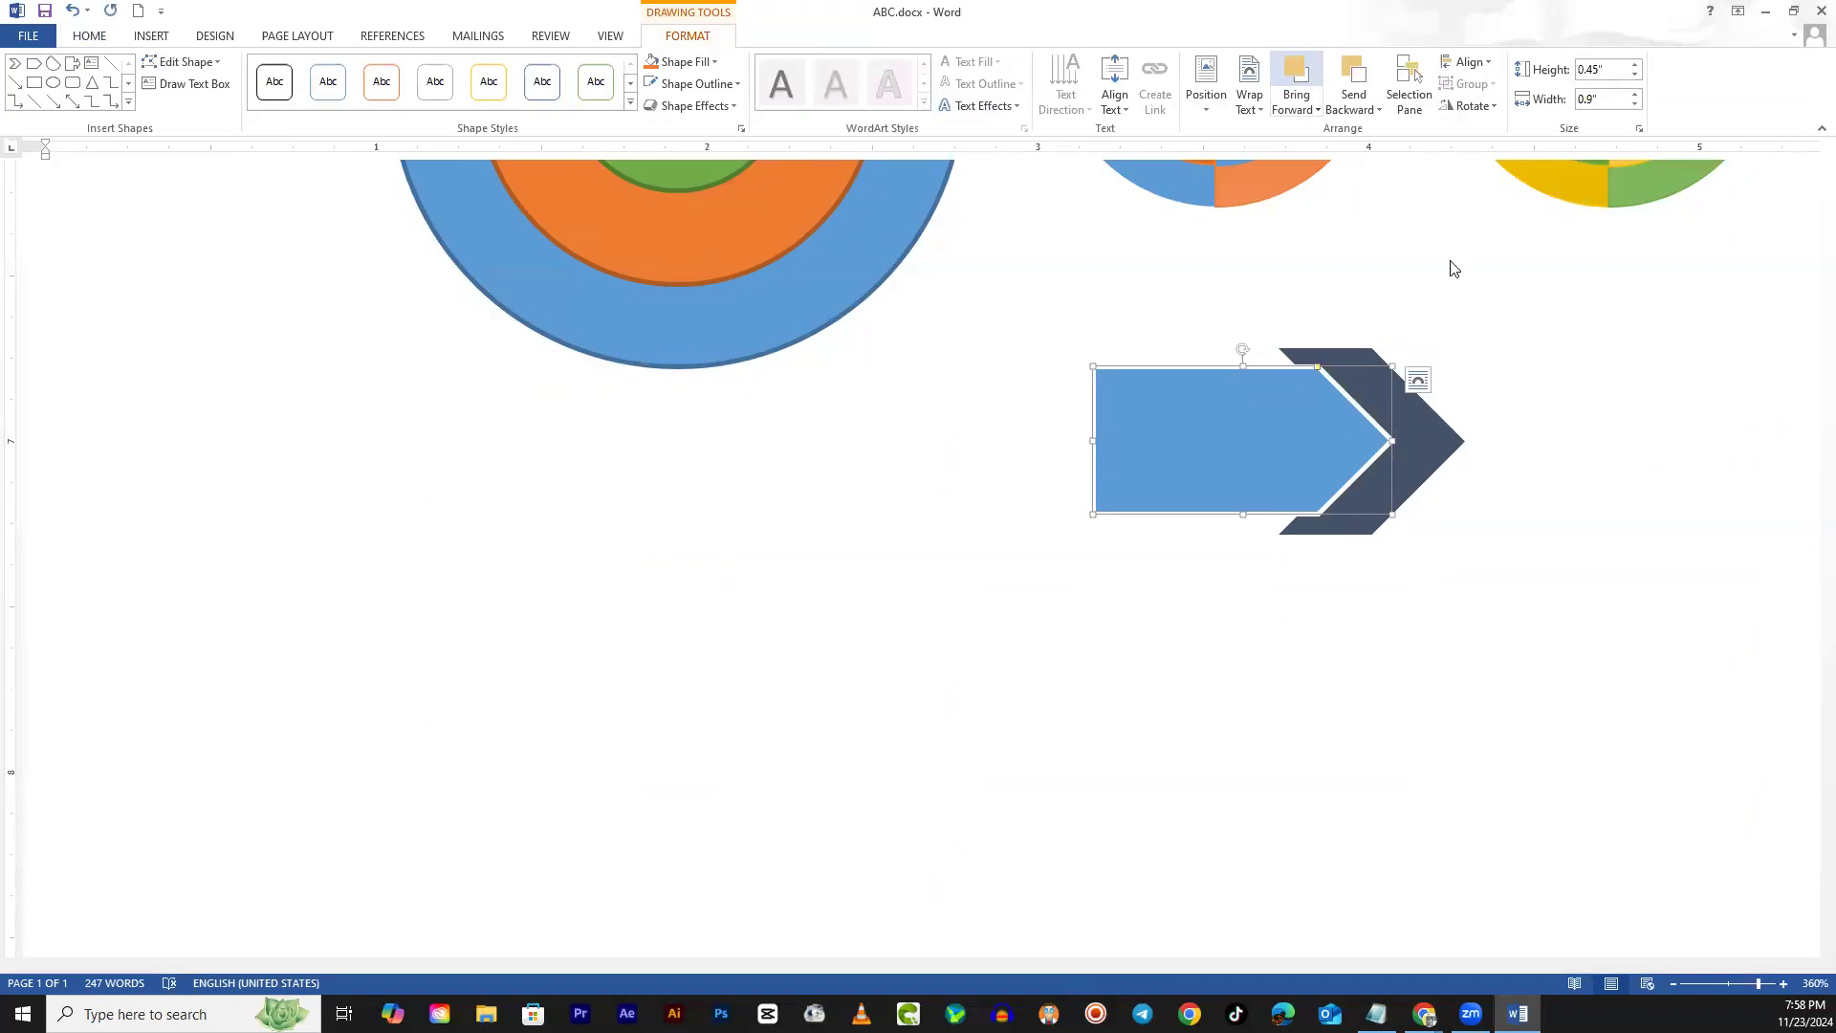
pyautogui.click(1504, 640)
pyautogui.scroll(5, 1504, 640)
pyautogui.scroll(-5, 1402, 880)
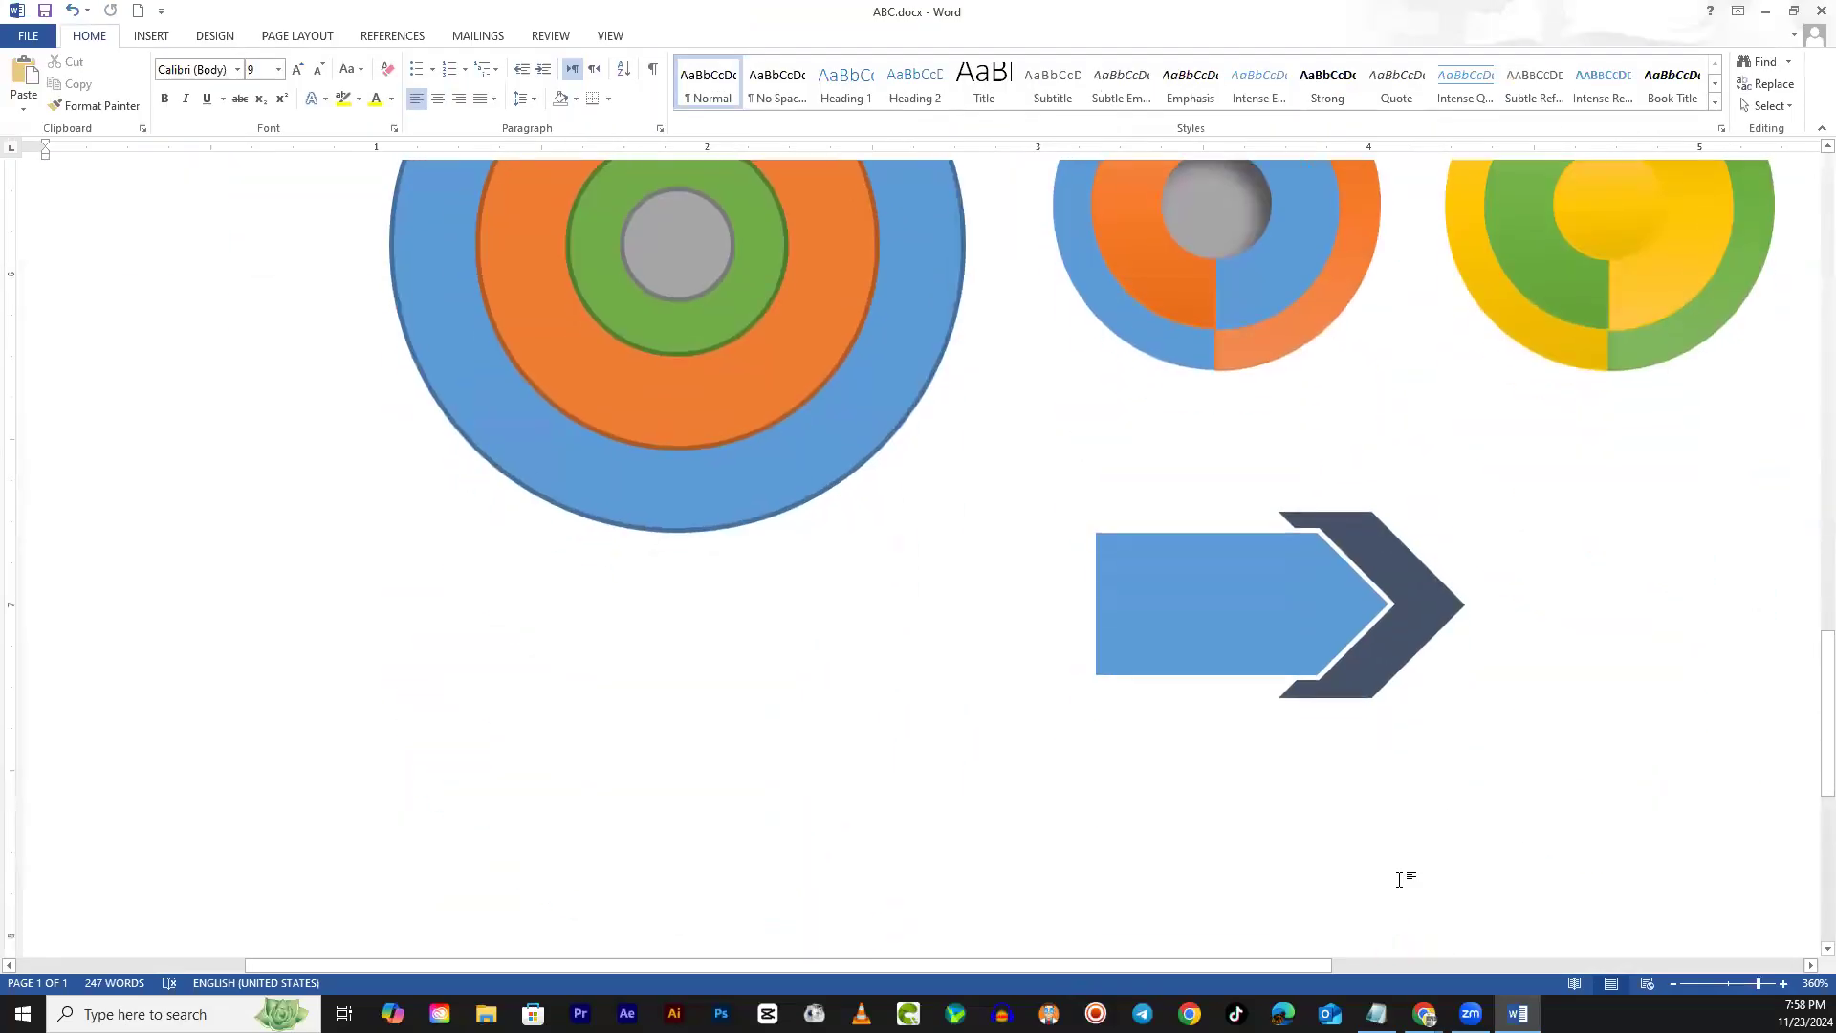
# Move the pentagon further right into the chevron's notch, then reselect it
pyautogui.moveTo(1328, 598); pyautogui.dragTo(1369, 594)
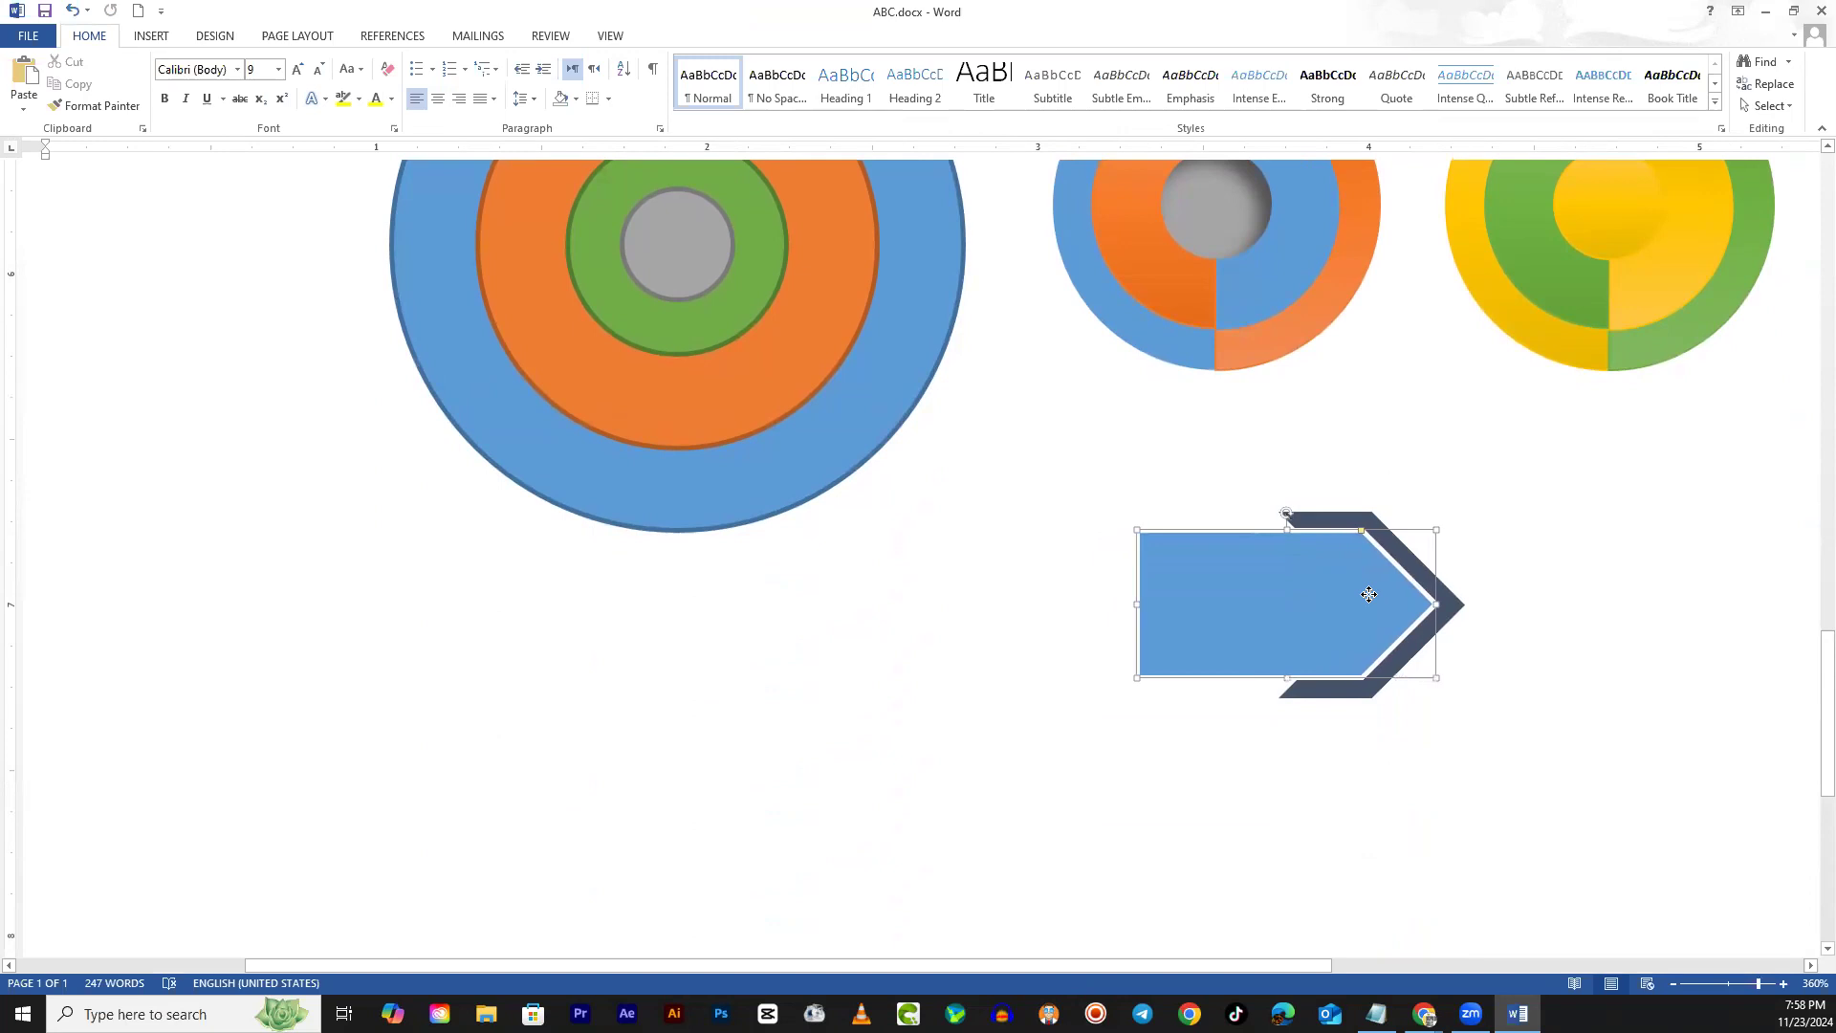
pyautogui.click(1501, 643)
pyautogui.scroll(5, 1508, 831)
pyautogui.scroll(-5, 1512, 848)
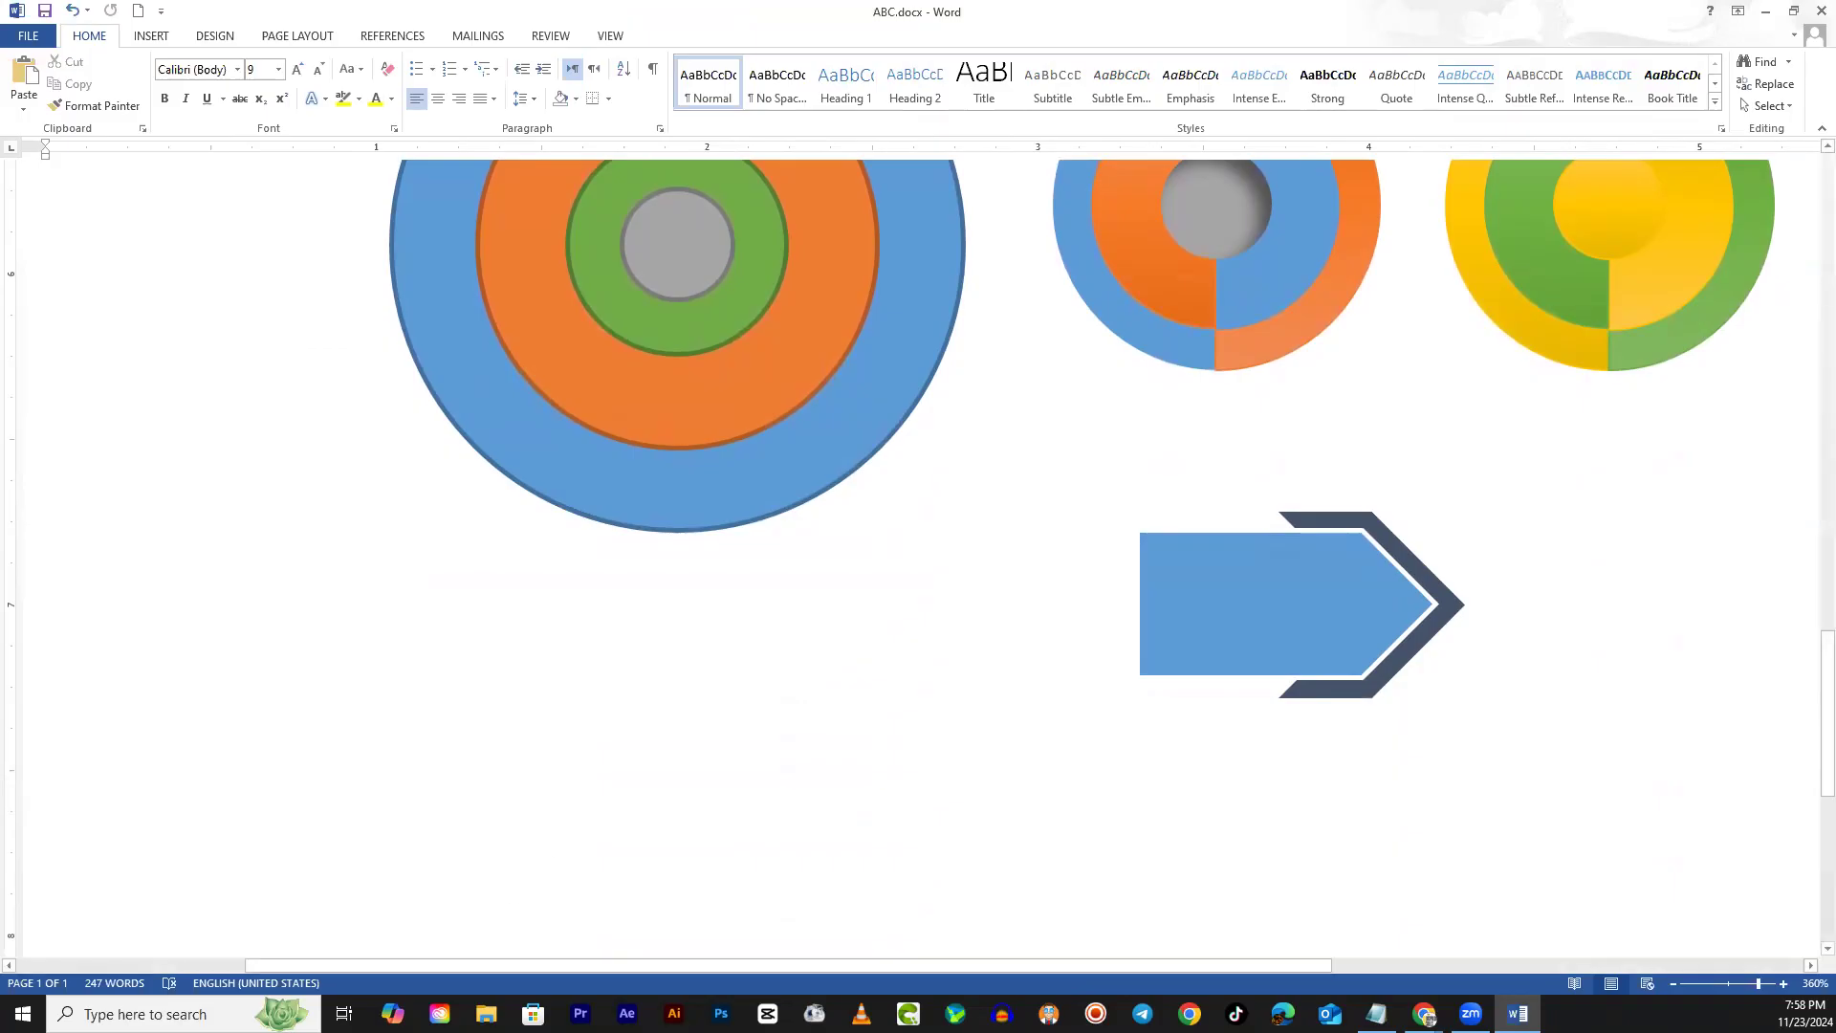
pyautogui.click(1312, 662)
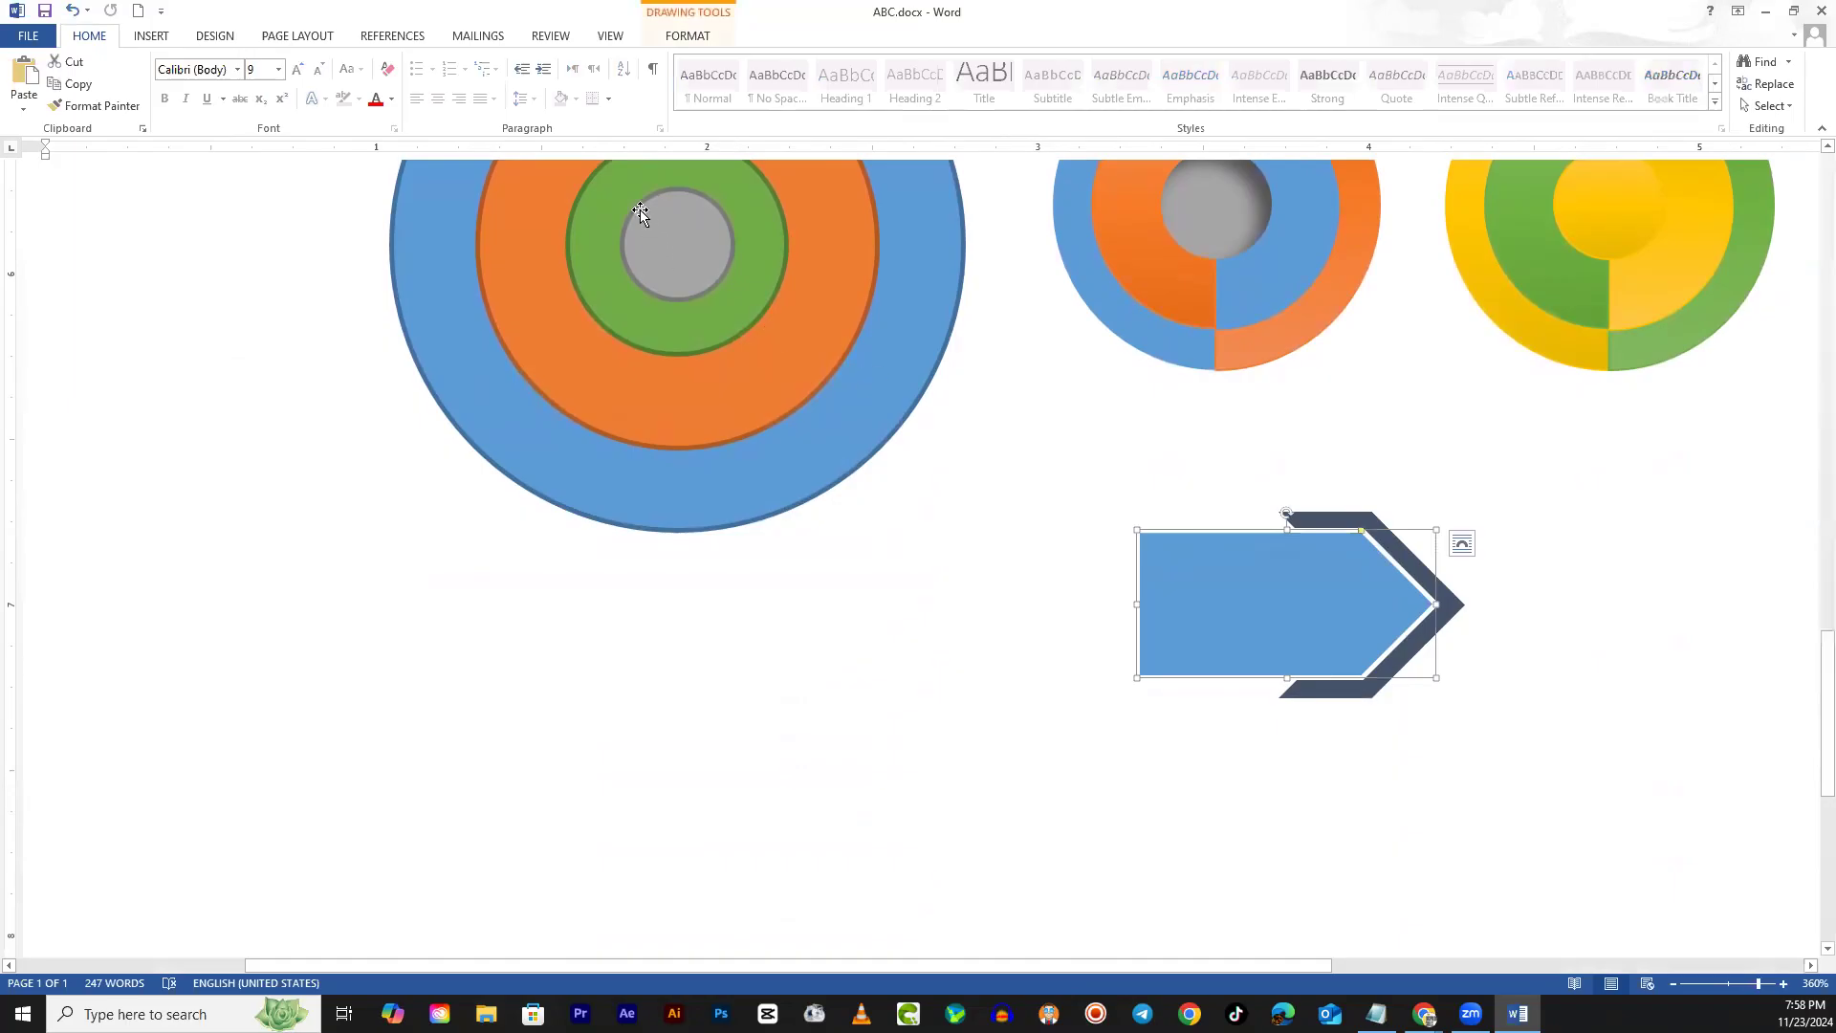
# Give the blue pentagon arrow a Slope bevel from the Shape Effects Bevel presets
pyautogui.click(697, 38)
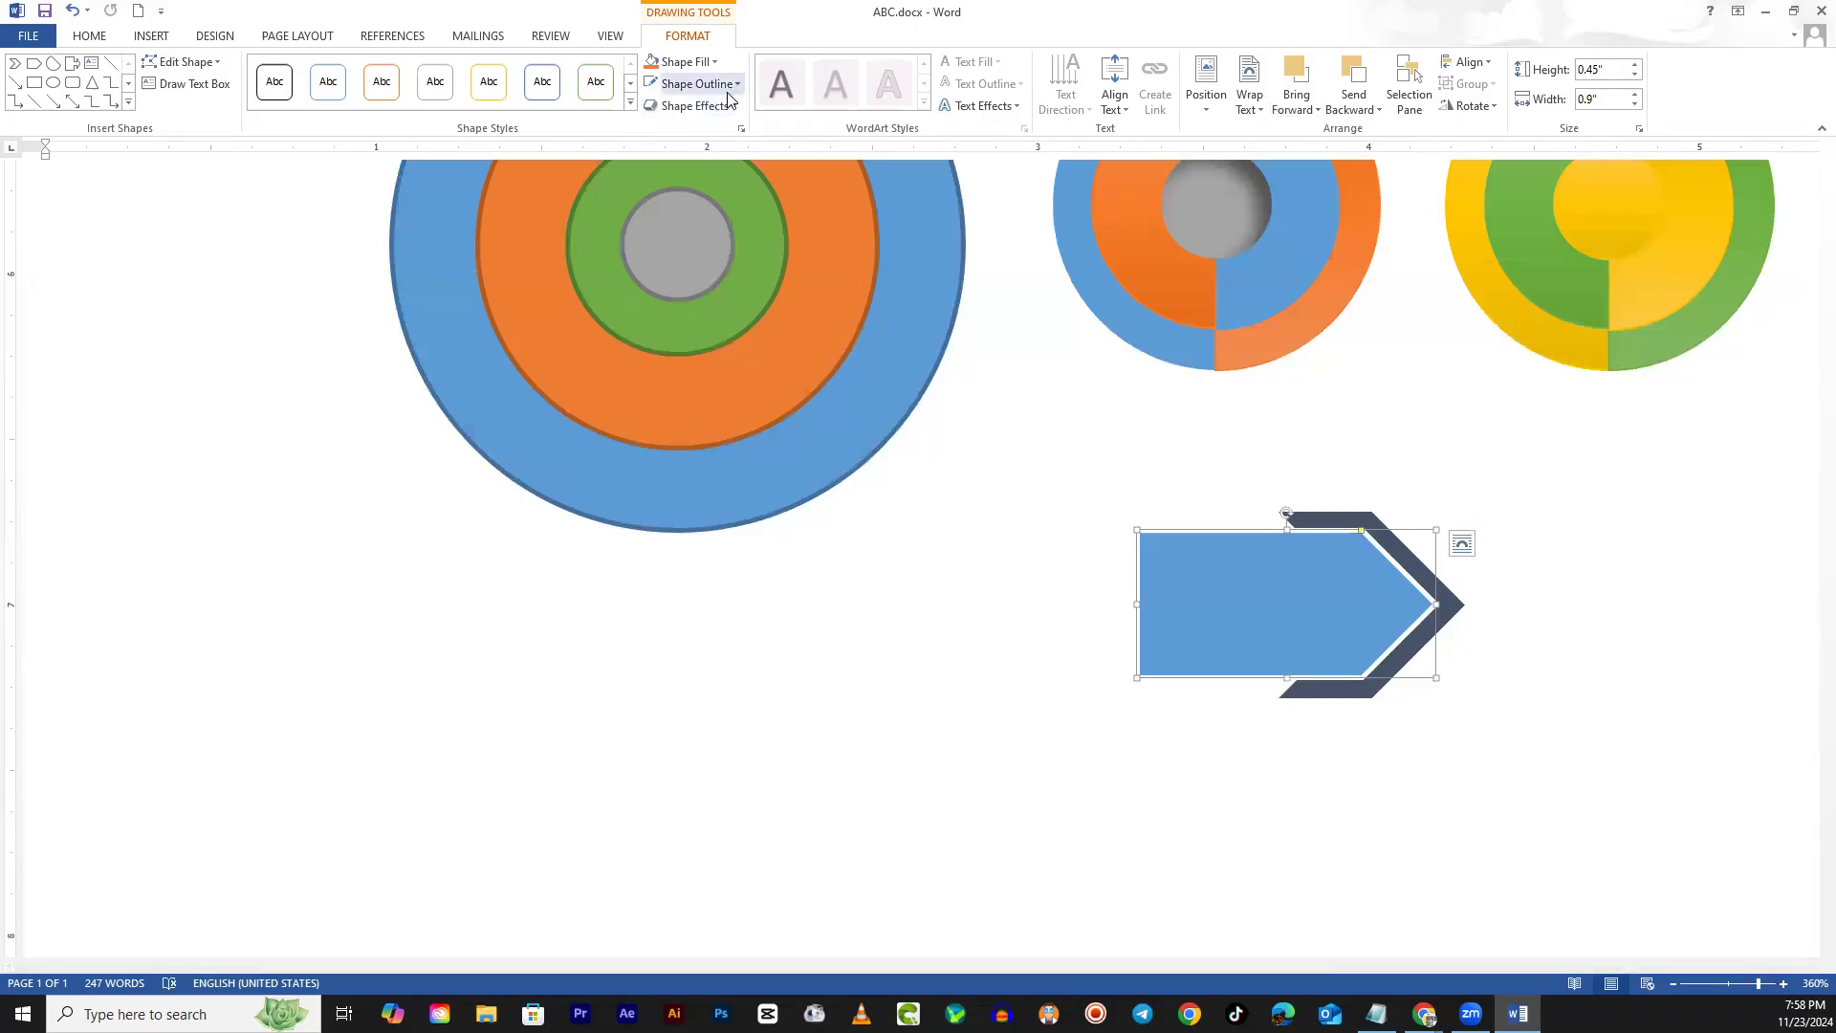
pyautogui.click(690, 105)
pyautogui.moveTo(696, 155)
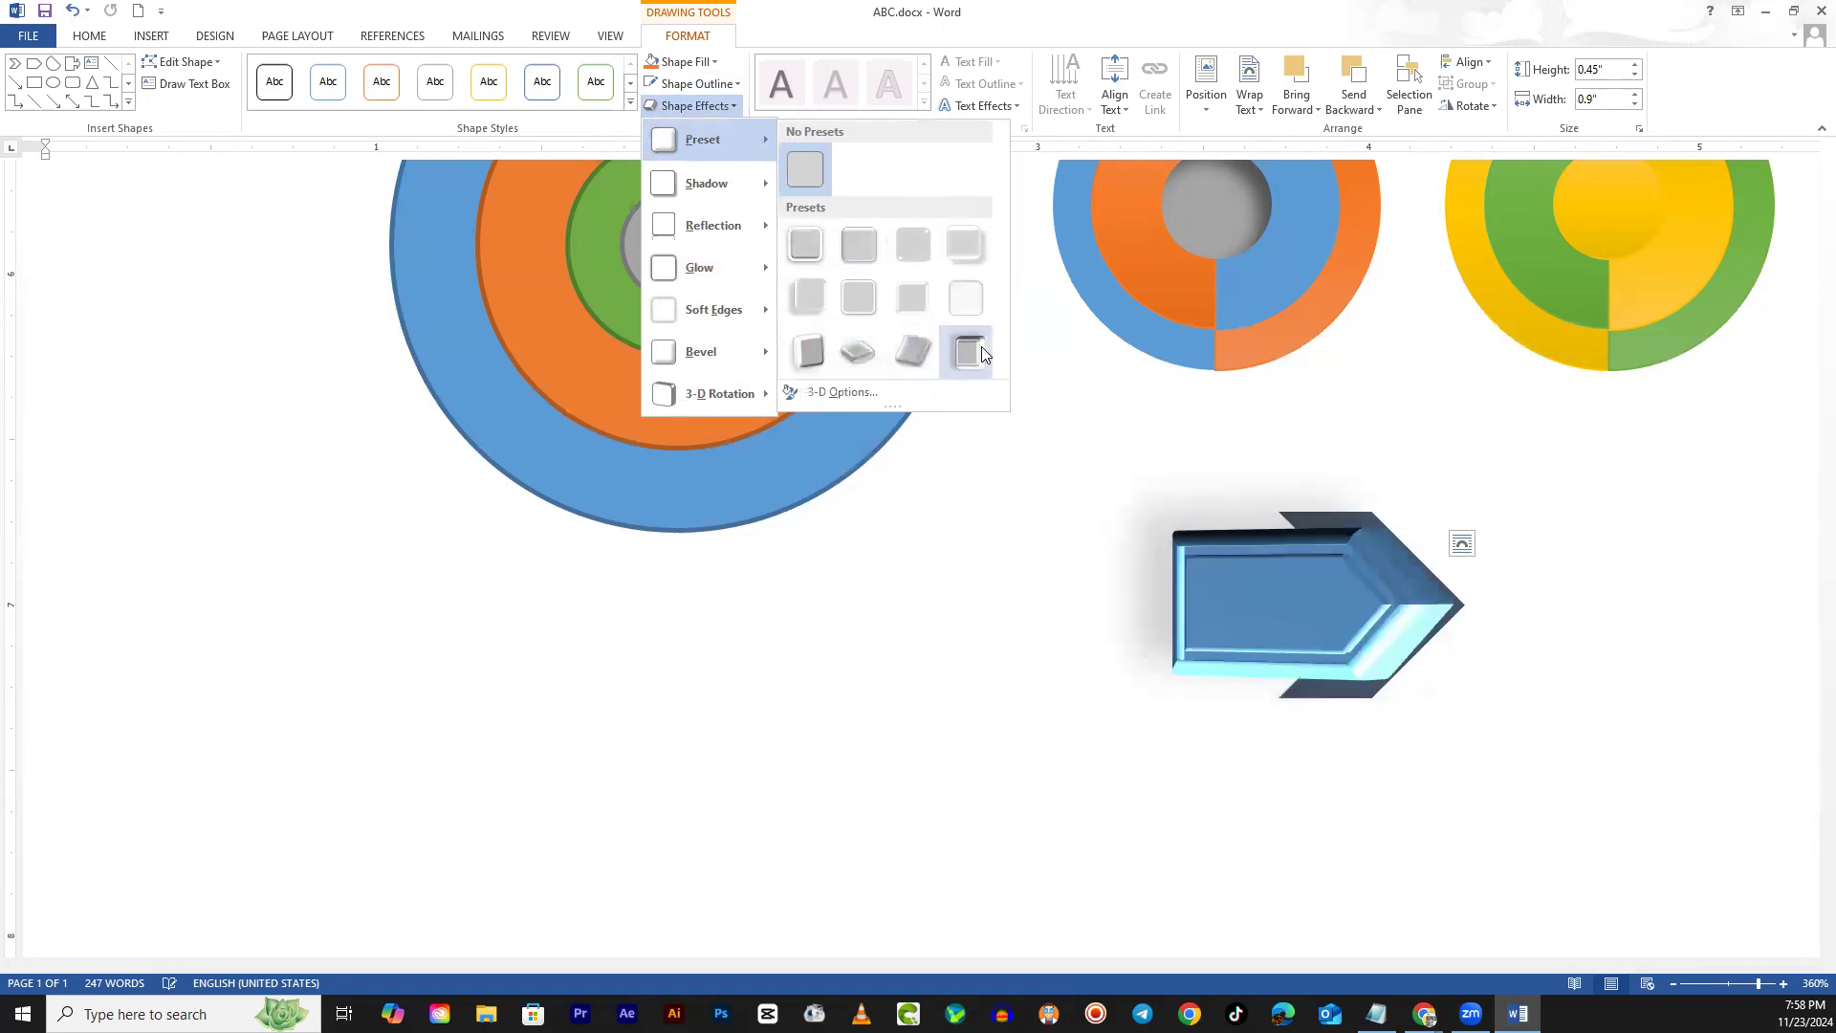
pyautogui.moveTo(718, 360)
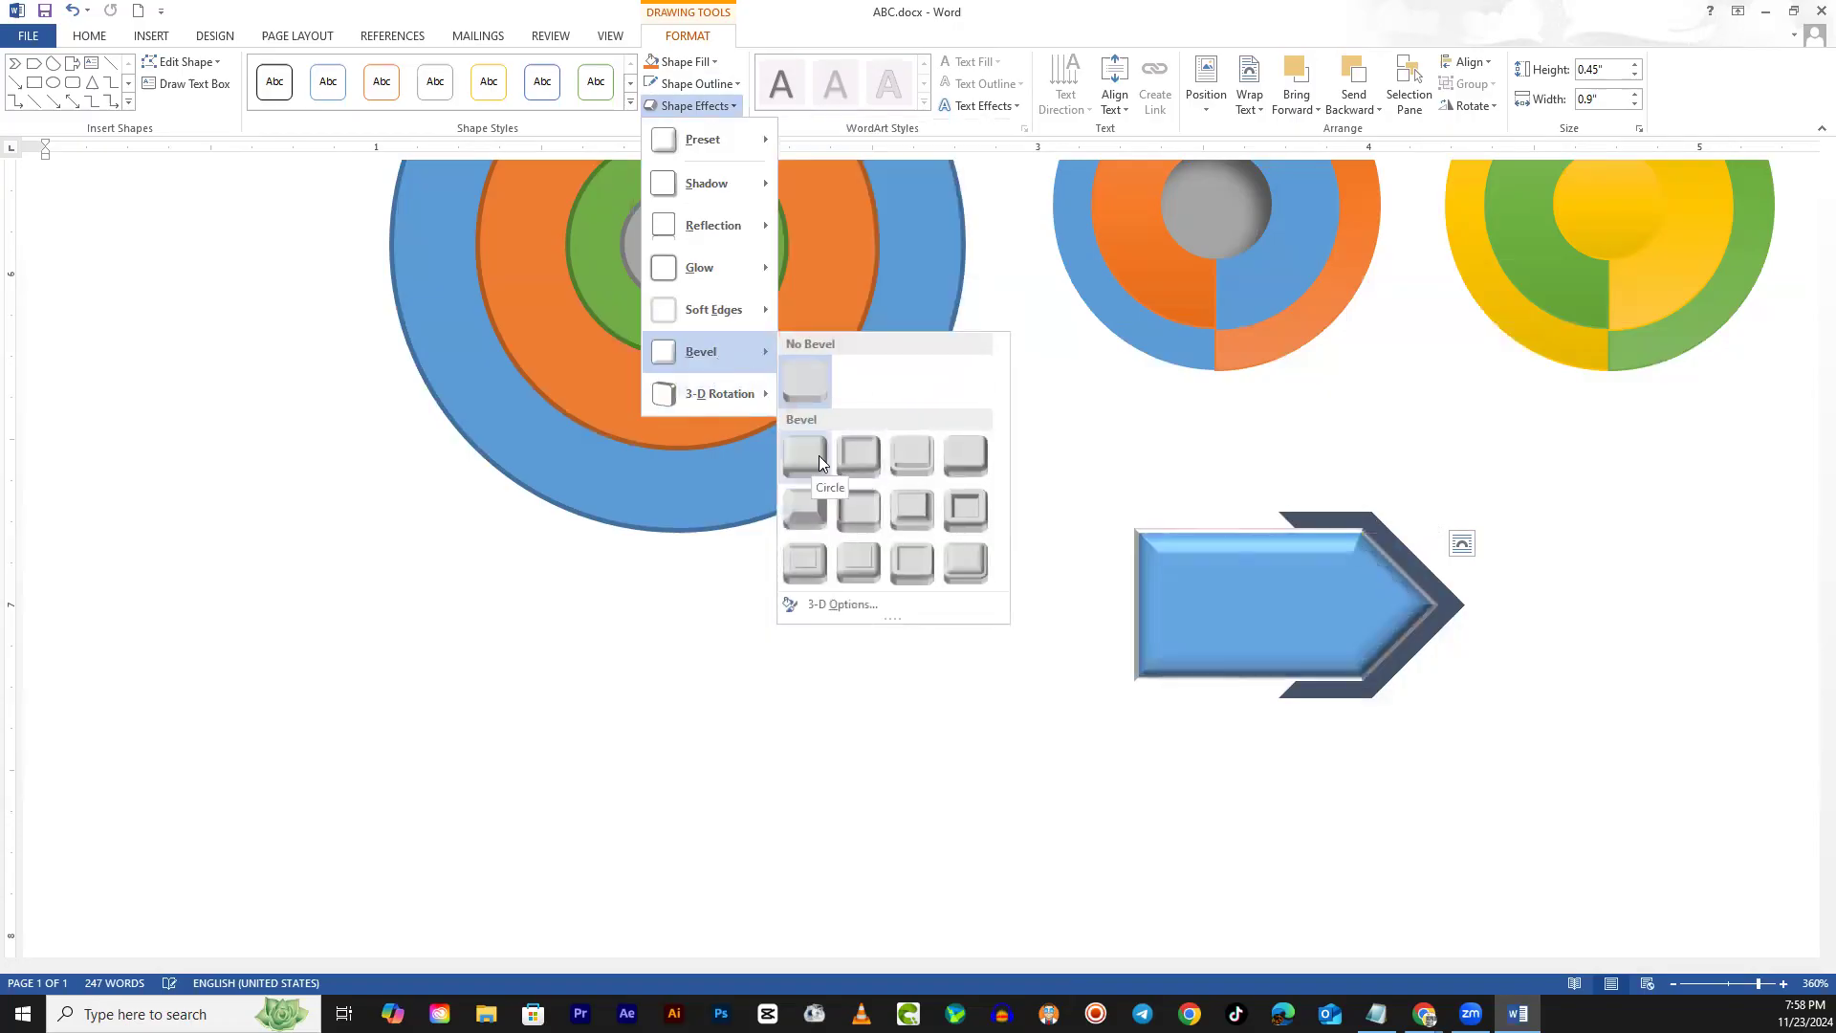
pyautogui.click(962, 508)
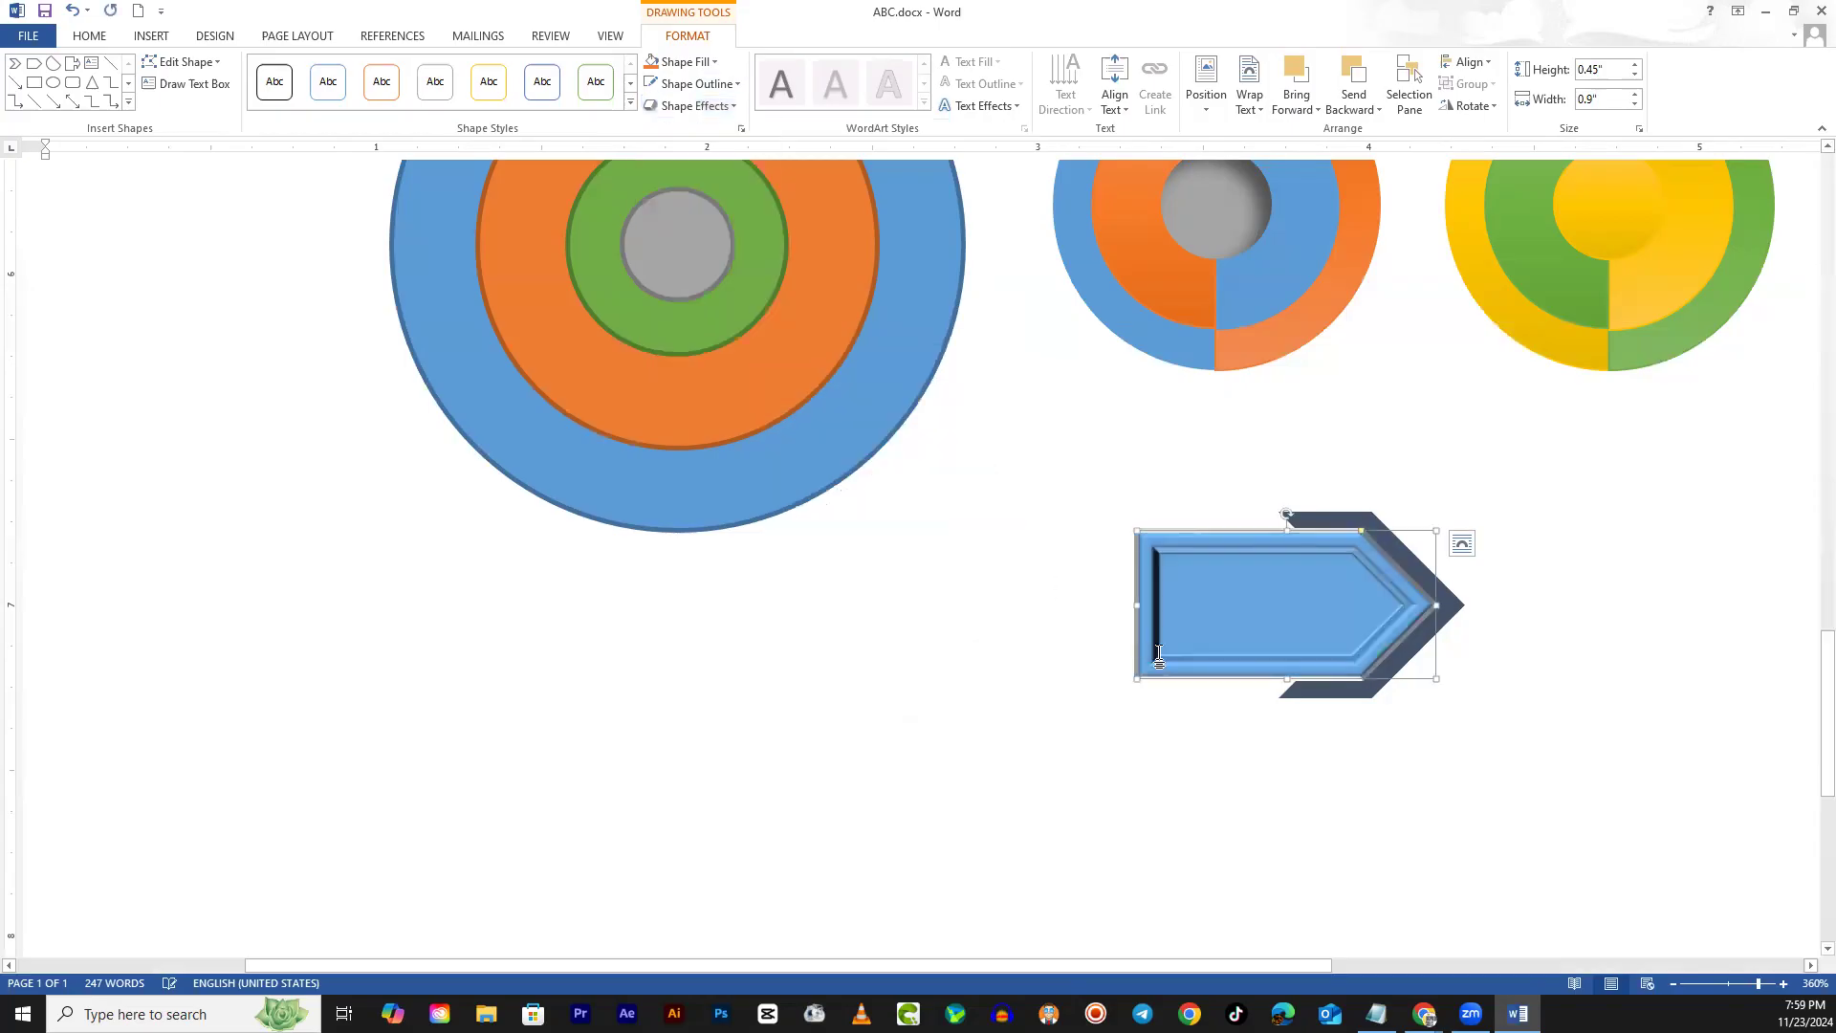
pyautogui.click(1276, 811)
pyautogui.scroll(5, 1277, 811)
pyautogui.scroll(-9, 1276, 813)
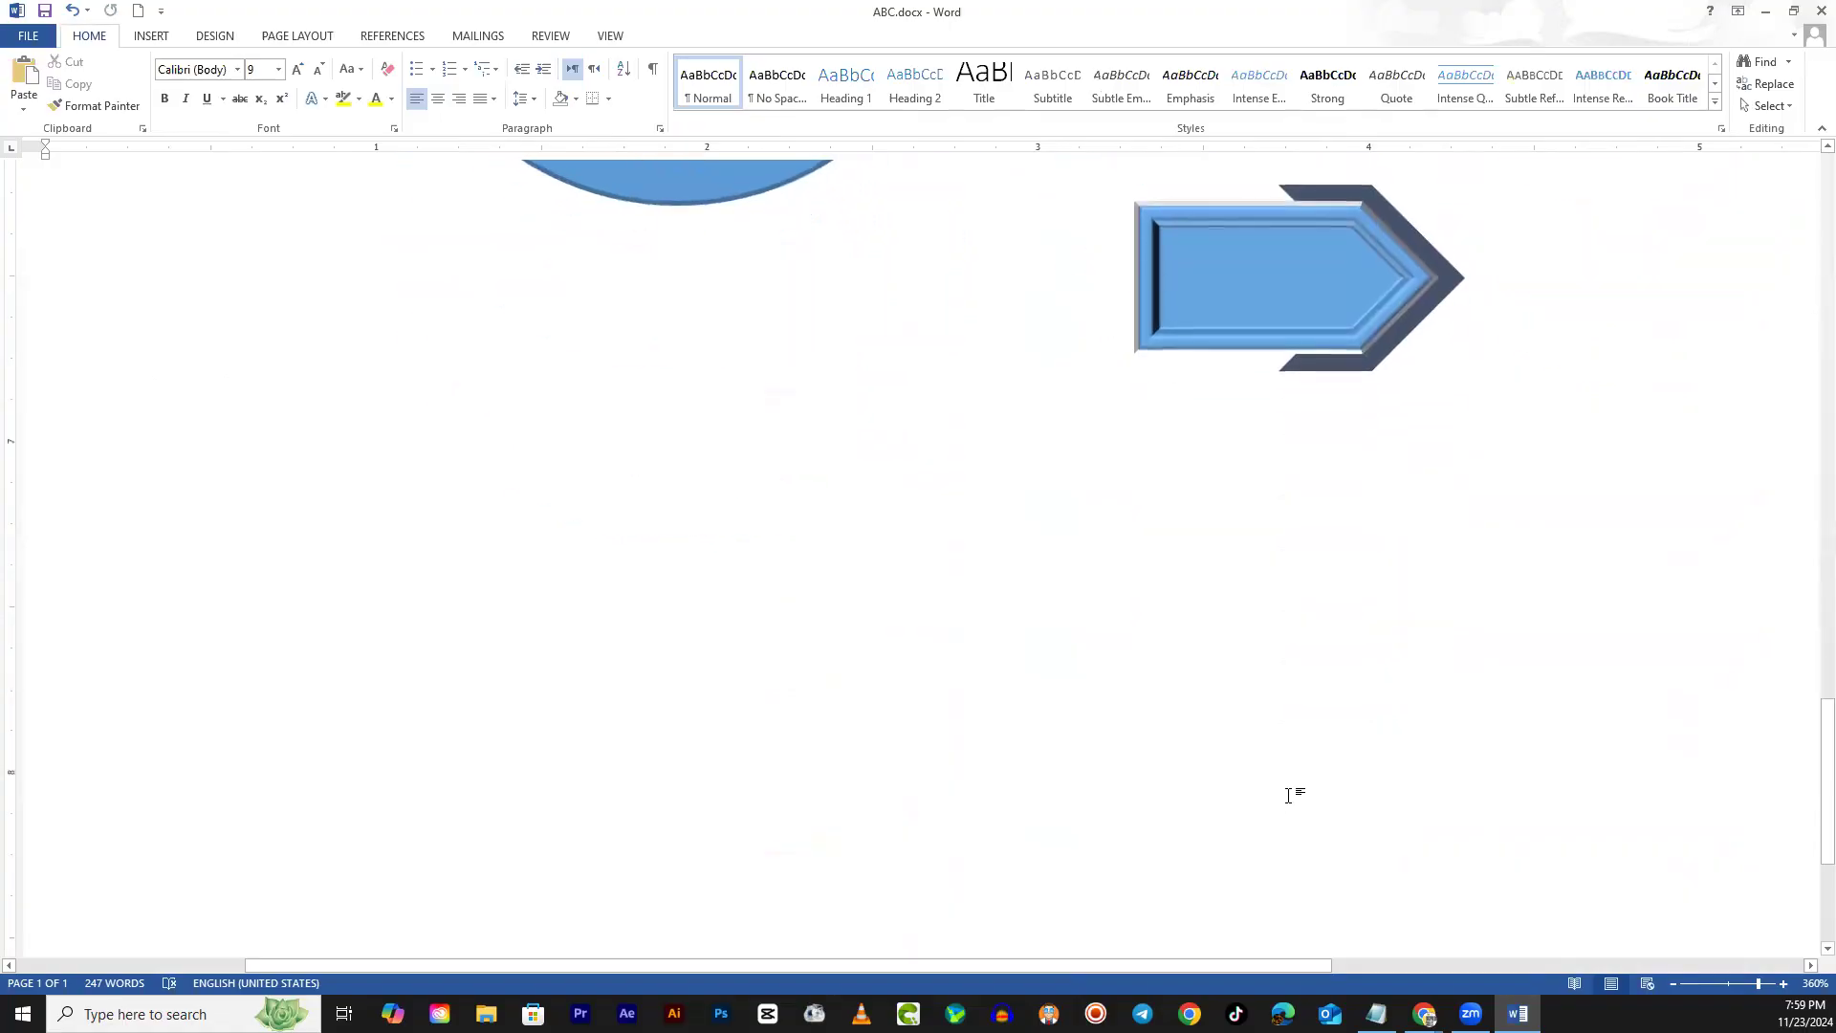
pyautogui.scroll(2, 1295, 791)
# Move the bevelled arrow off the chevron to the lower left and rotate it to point up
pyautogui.click(1272, 475)
pyautogui.moveTo(1253, 462); pyautogui.dragTo(602, 635)
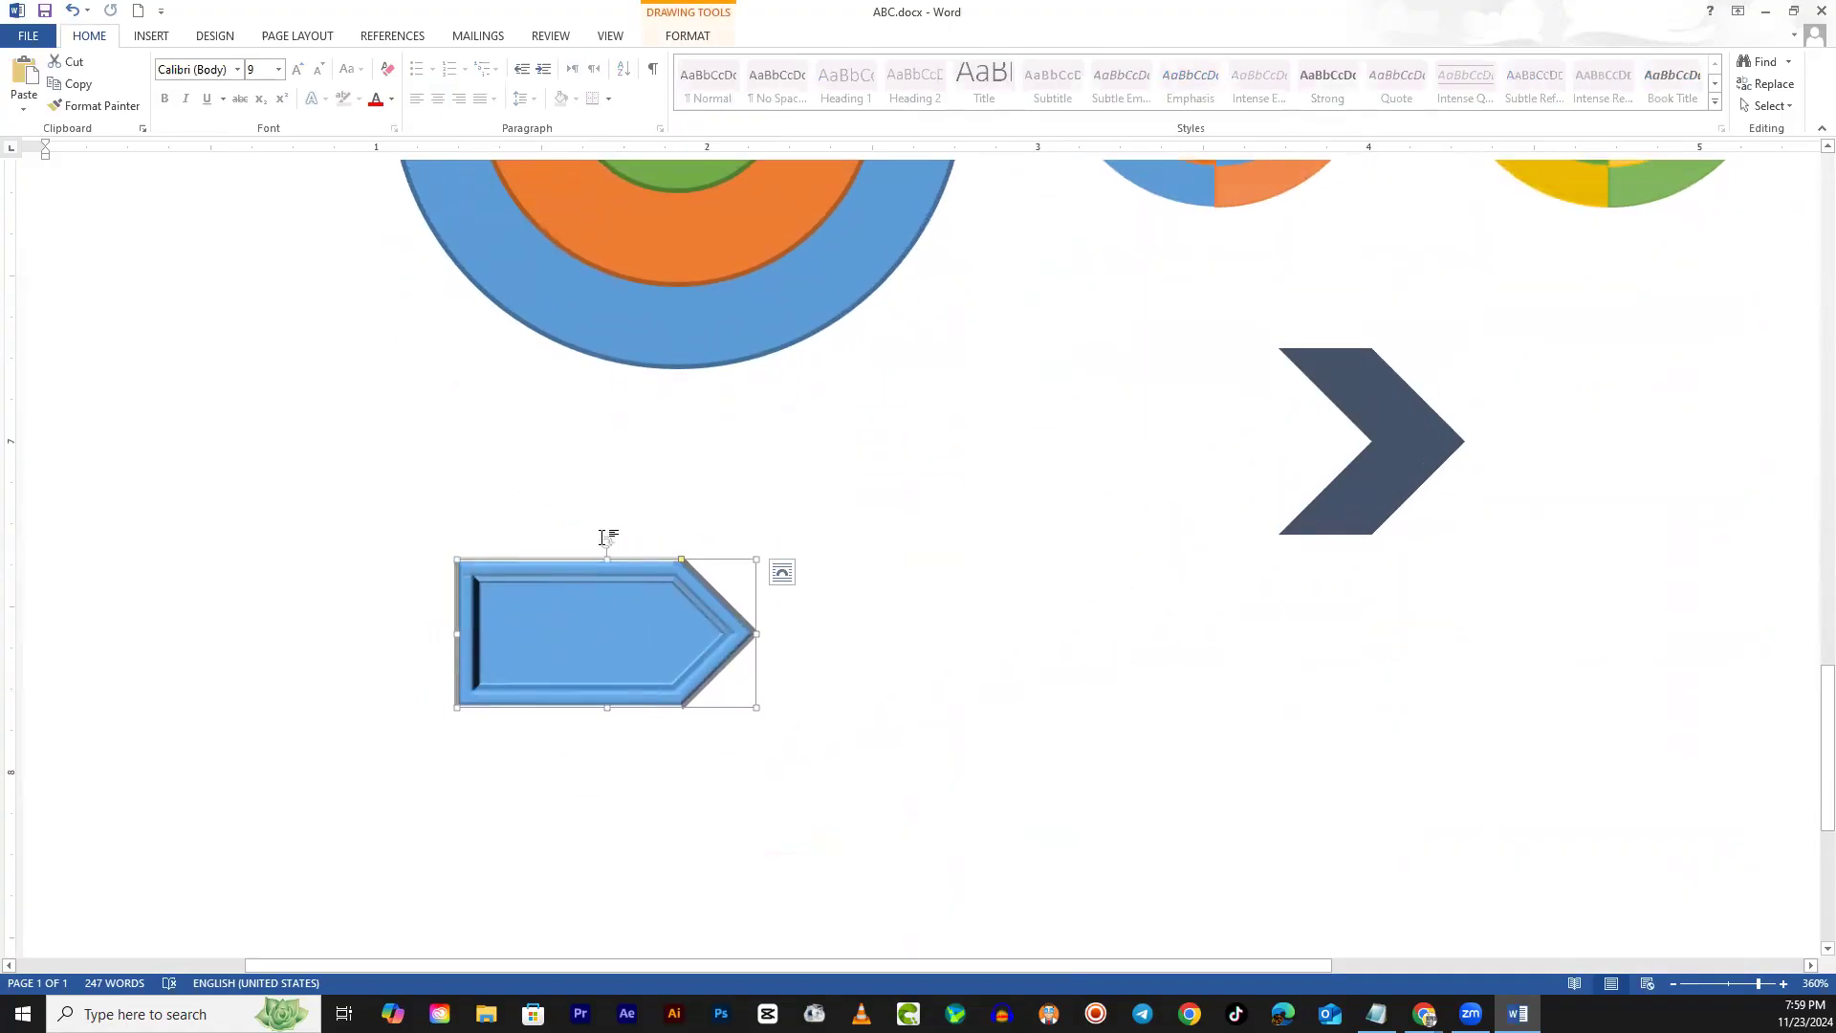
pyautogui.moveTo(606, 542); pyautogui.dragTo(410, 634)
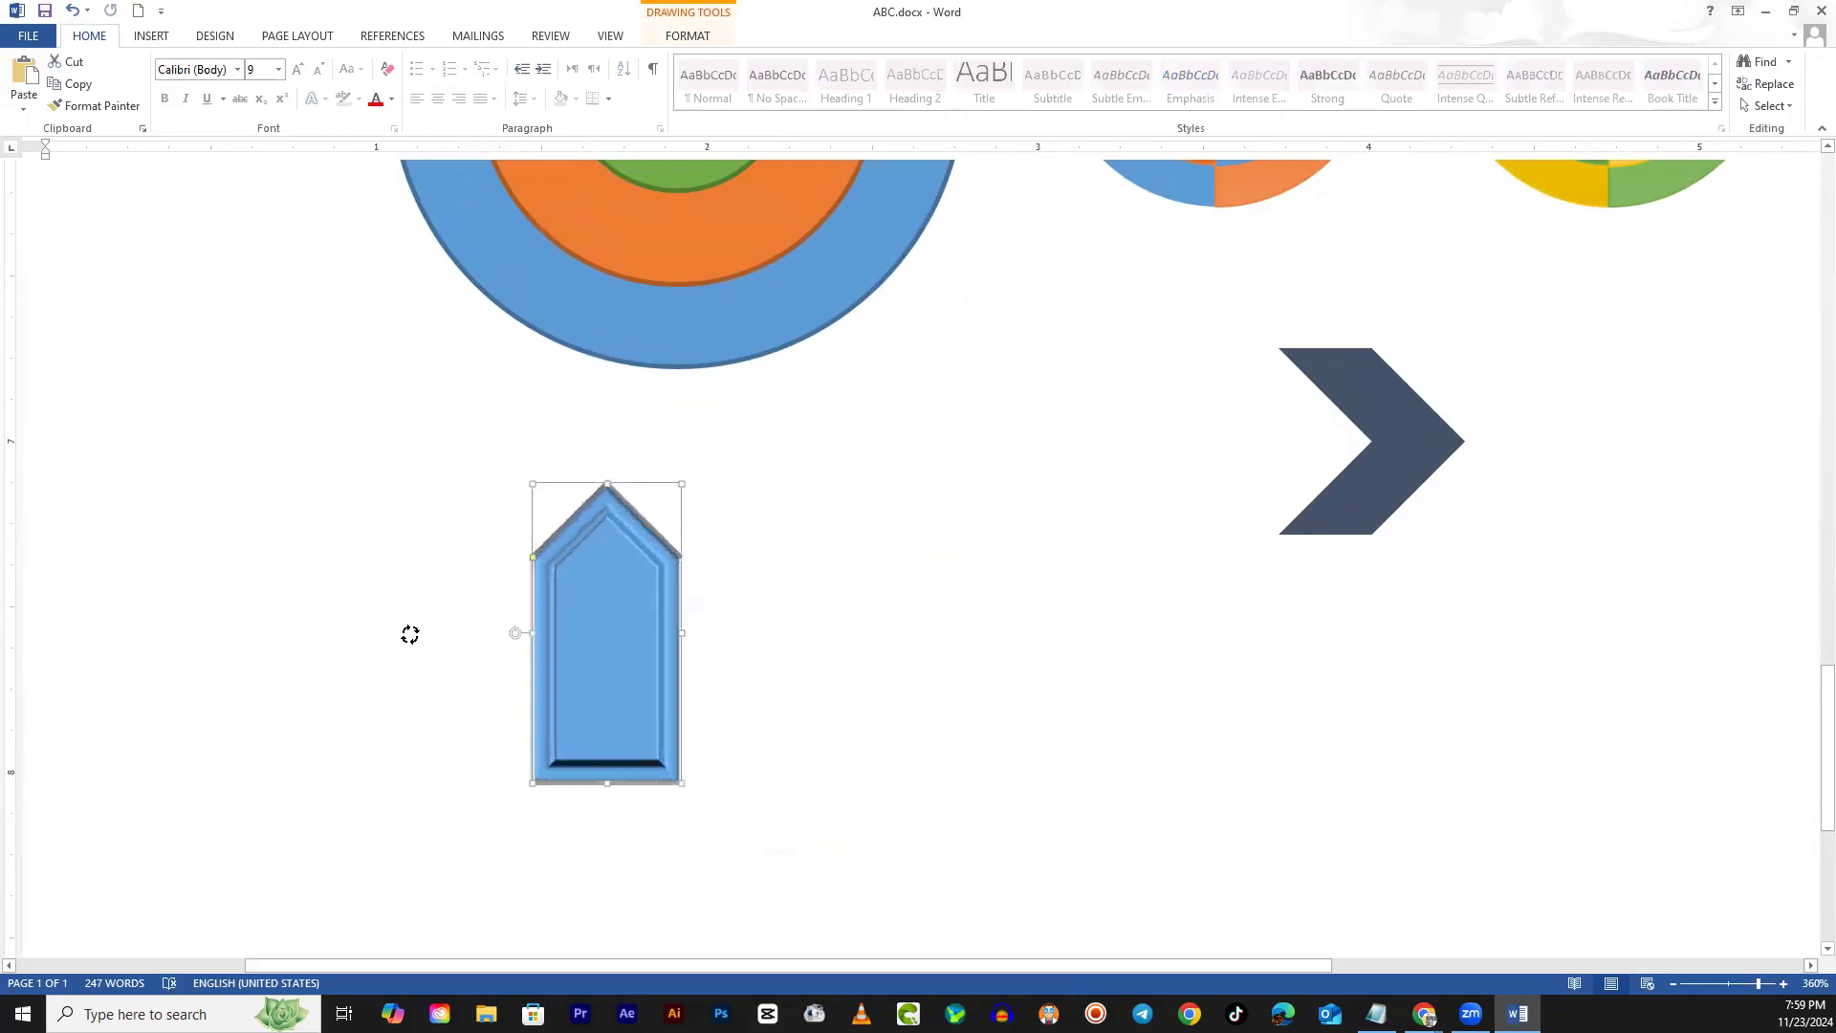
pyautogui.click(786, 669)
pyautogui.scroll(5, 748, 782)
pyautogui.scroll(-5, 737, 782)
# Resize the upright arrow, making it narrower and shortening it from the top
pyautogui.click(629, 612)
pyautogui.moveTo(681, 633); pyautogui.dragTo(746, 633)
pyautogui.click(909, 642)
pyautogui.scroll(5, 612, 675)
pyautogui.scroll(-6, 730, 815)
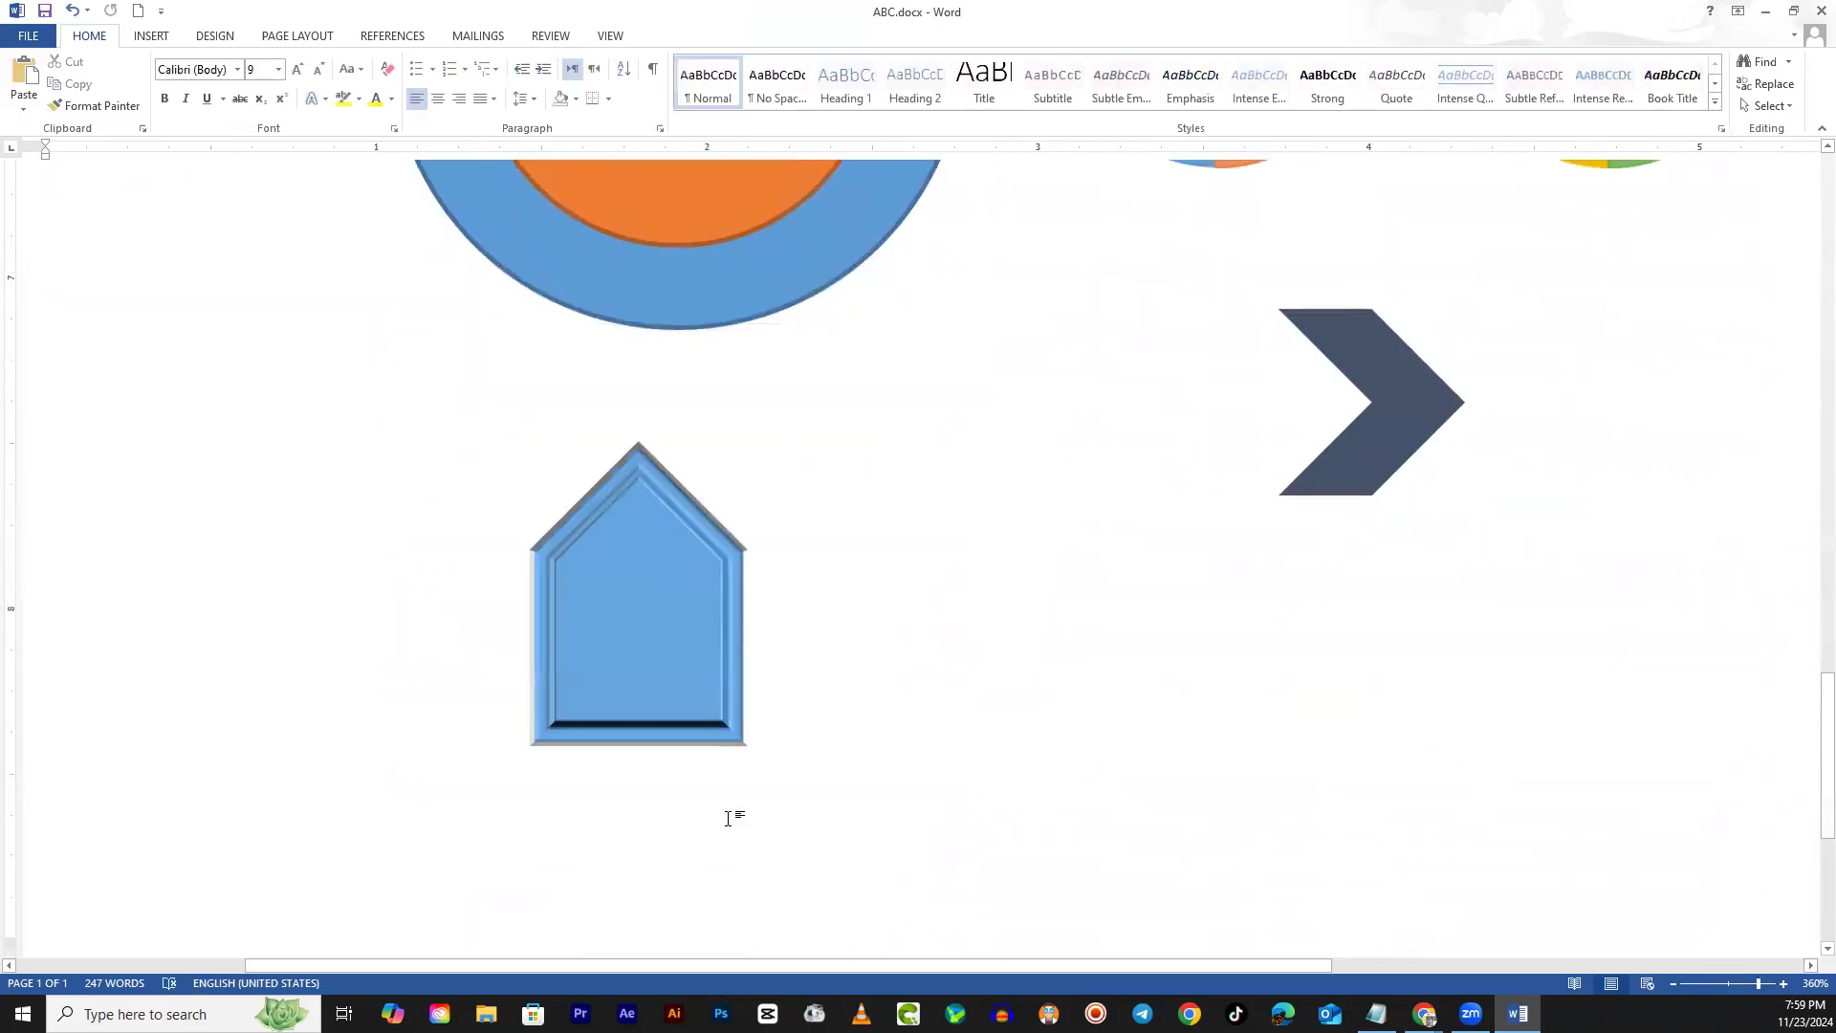
pyautogui.click(674, 503)
pyautogui.moveTo(747, 469); pyautogui.dragTo(675, 470)
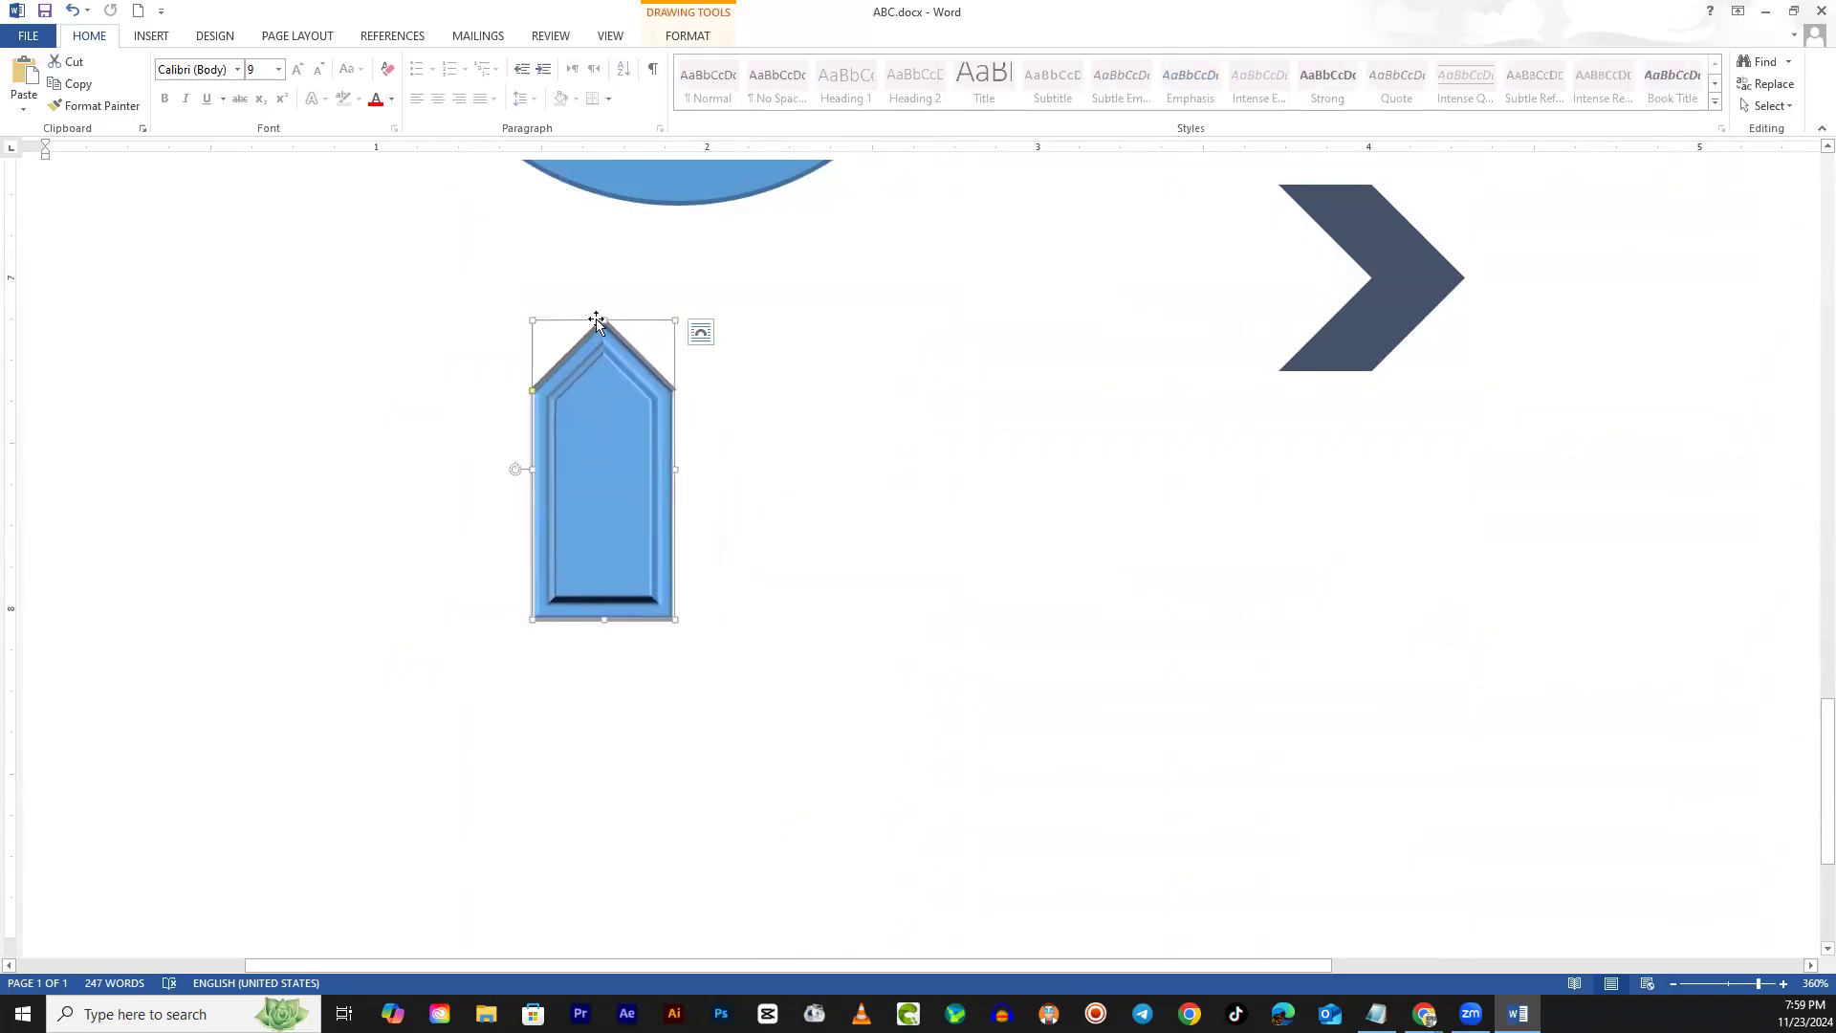
pyautogui.moveTo(604, 320)
pyautogui.mouseDown()
pyautogui.moveTo(578, 427)
pyautogui.moveTo(602, 299)
pyautogui.moveTo(582, 344)
pyautogui.mouseUp()
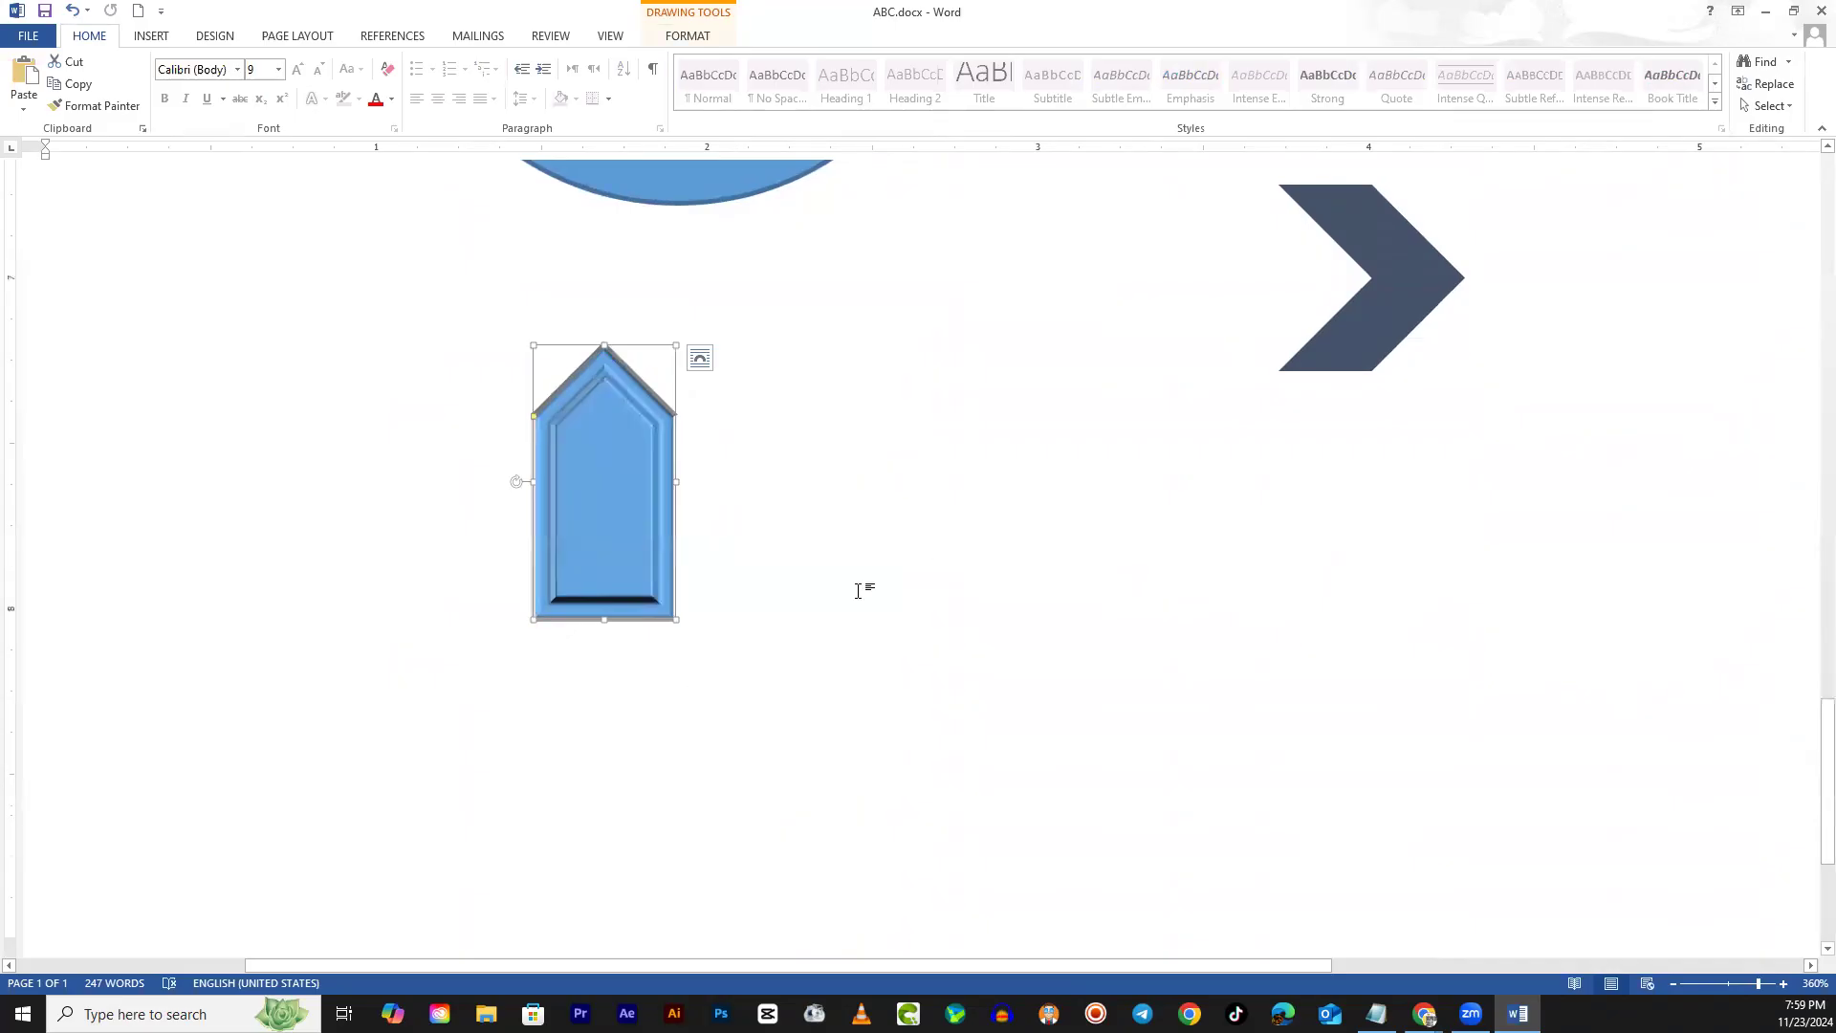
pyautogui.scroll(2, 780, 751)
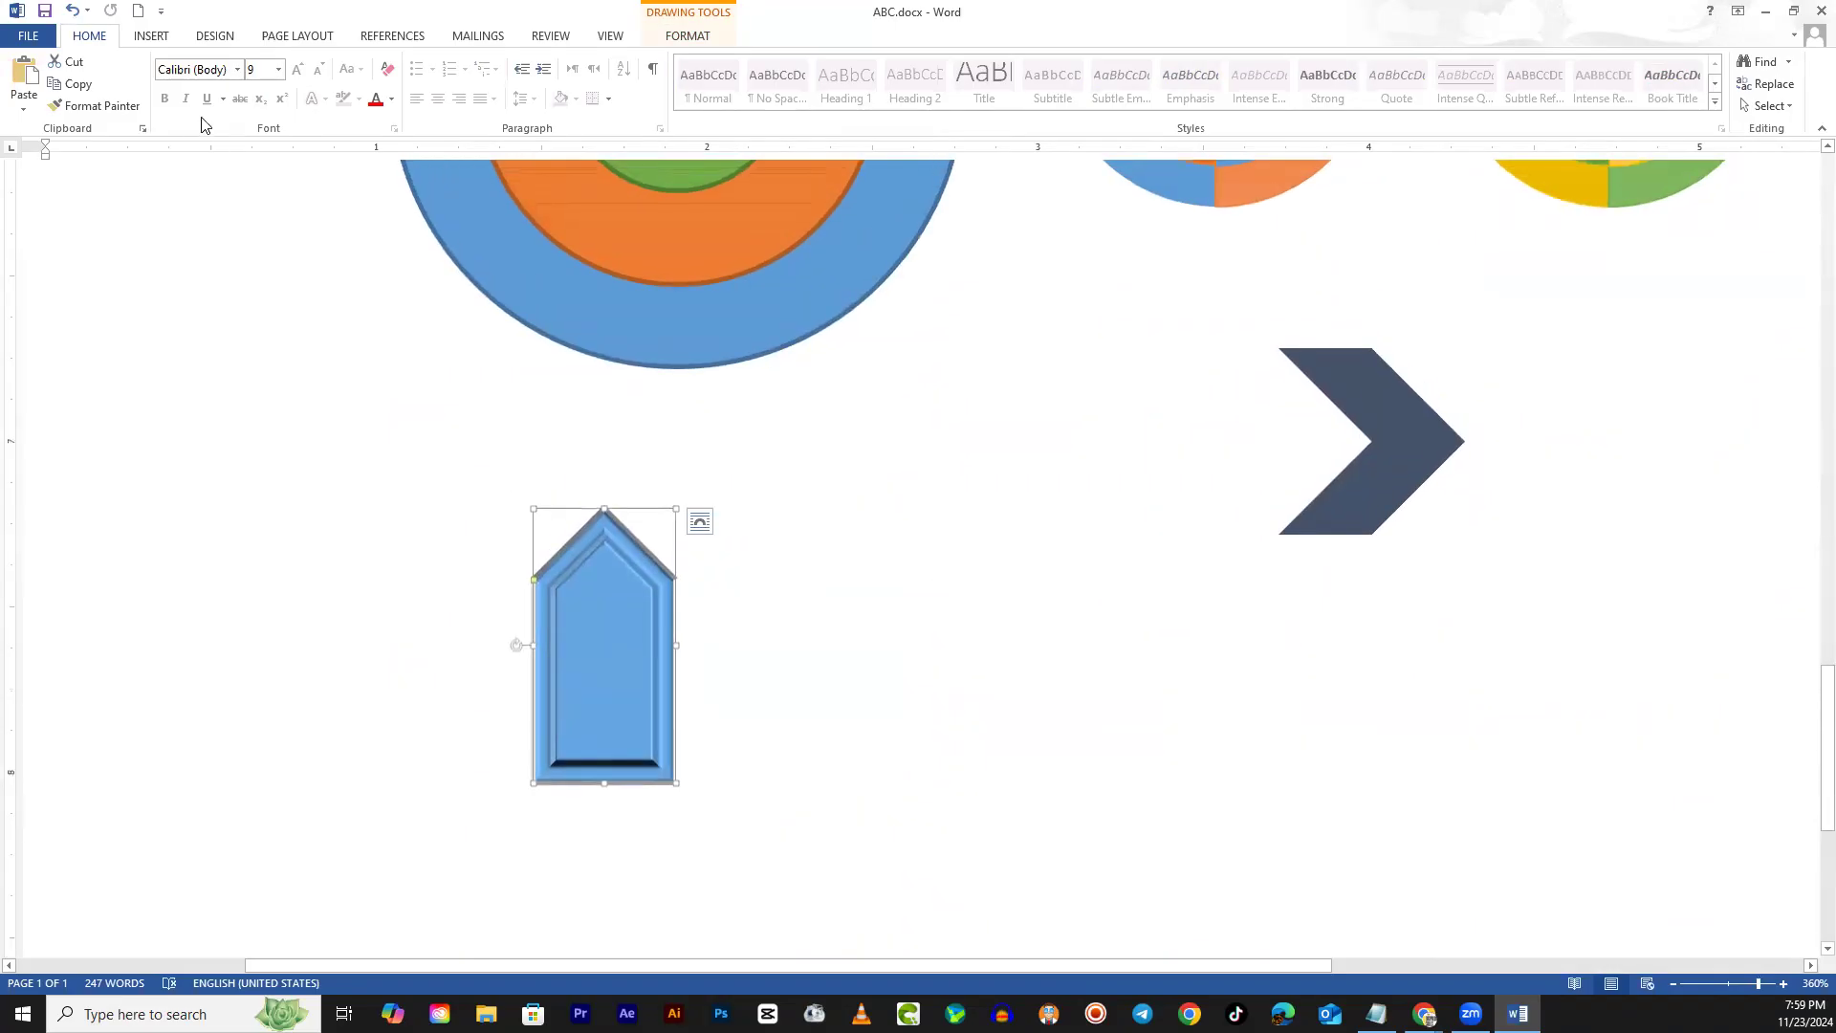
pyautogui.click(163, 36)
pyautogui.click(291, 84)
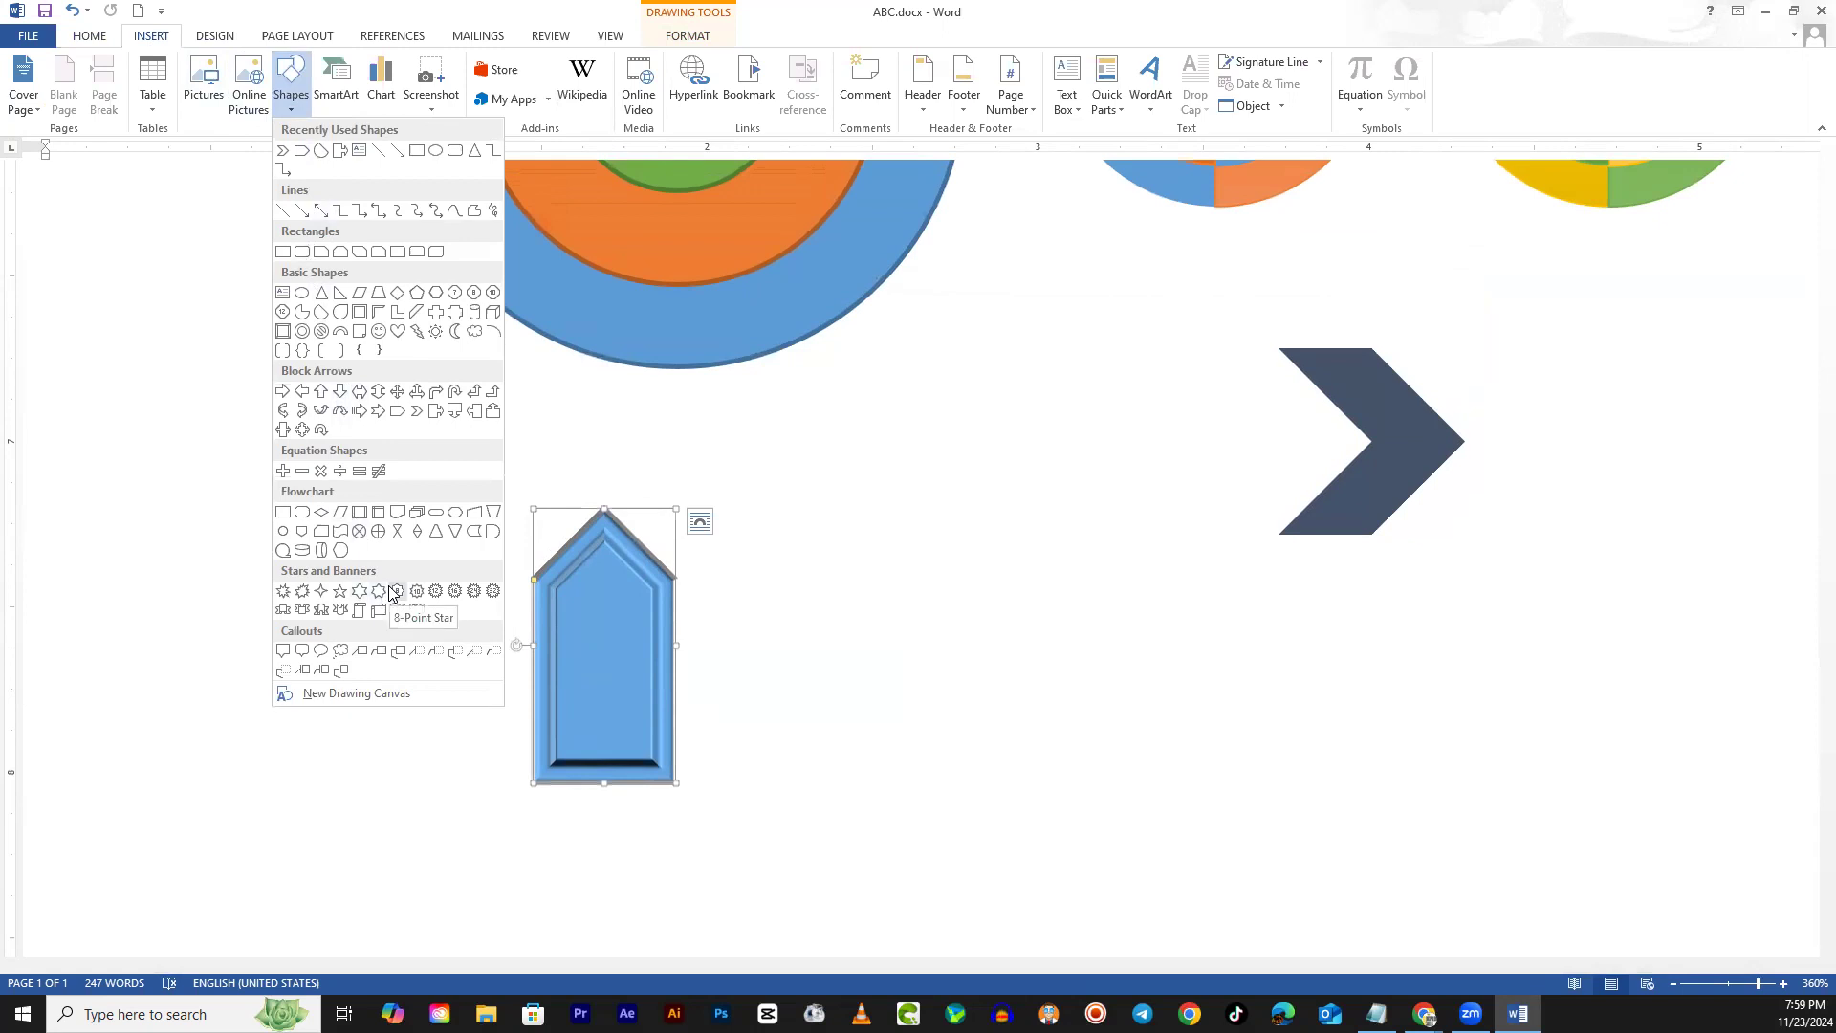
pyautogui.click(969, 386)
pyautogui.click(811, 588)
pyautogui.scroll(5, 811, 588)
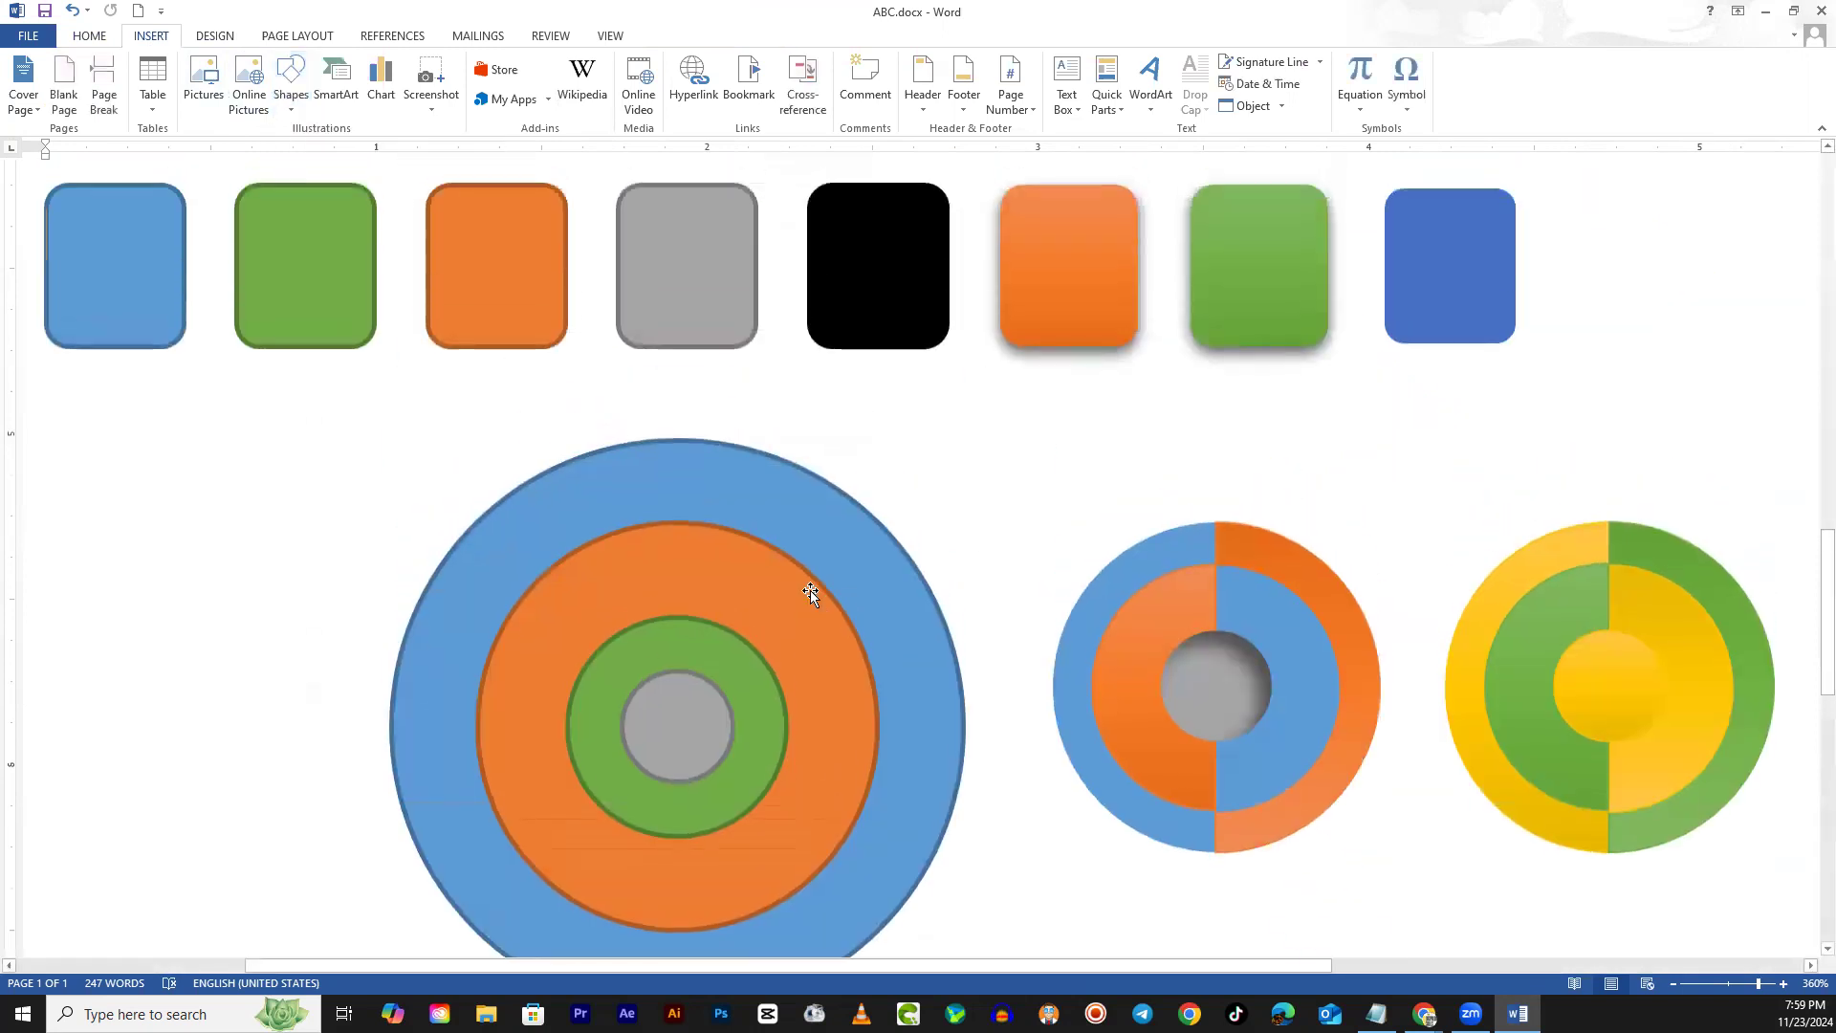